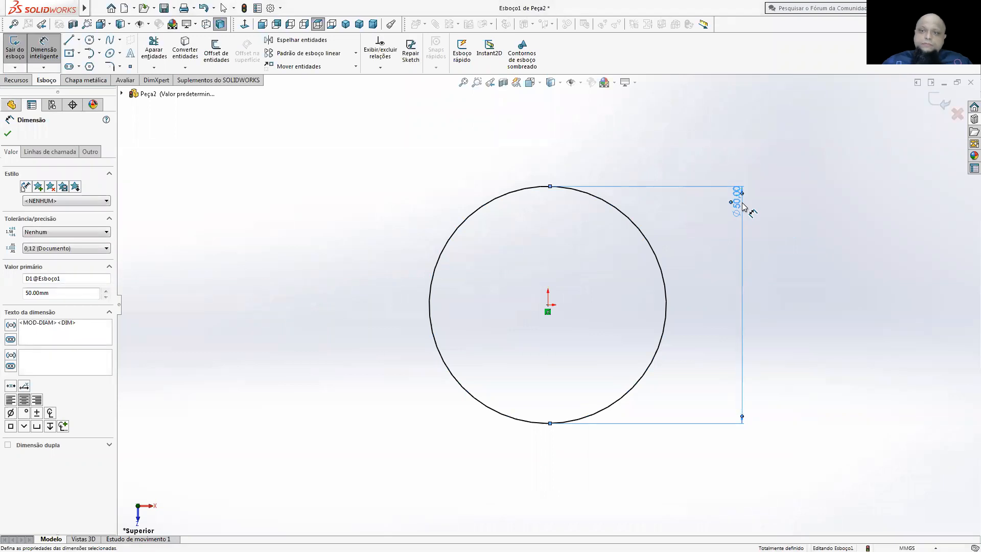
- Finish the circle sketch and start a new sketch on the right plane (Plano direito)
{"action": "left_click", "coordinate": [933, 109]}
{"action": "left_click", "coordinate": [345, 24]}
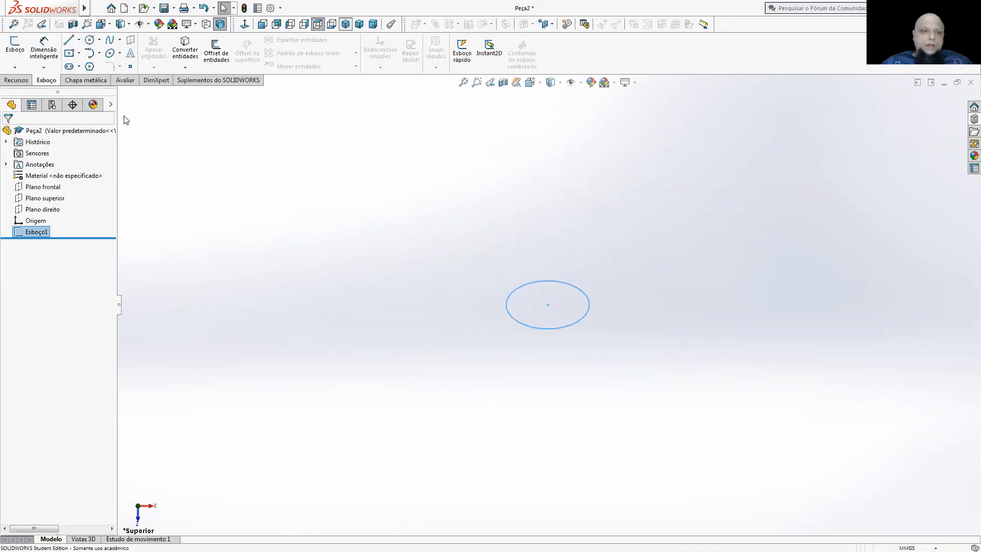
{"action": "left_click", "coordinate": [15, 46]}
{"action": "left_click", "coordinate": [122, 94]}
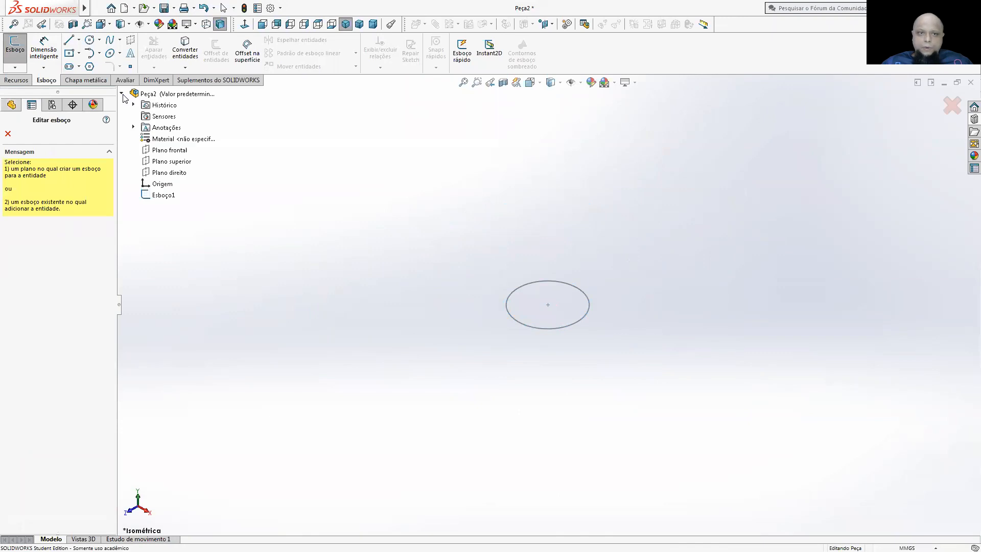
{"action": "left_click", "coordinate": [161, 162]}
{"action": "left_click", "coordinate": [245, 24]}
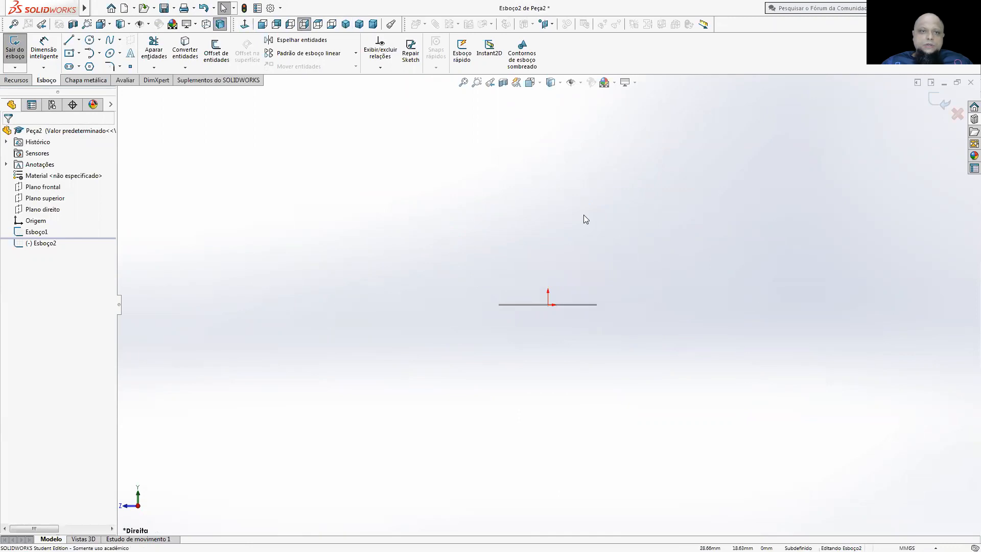
- Sketch a vertical line about 107 mm up from the origin, continued by a horizontal line about 114 mm long
{"action": "left_click", "coordinate": [69, 40]}
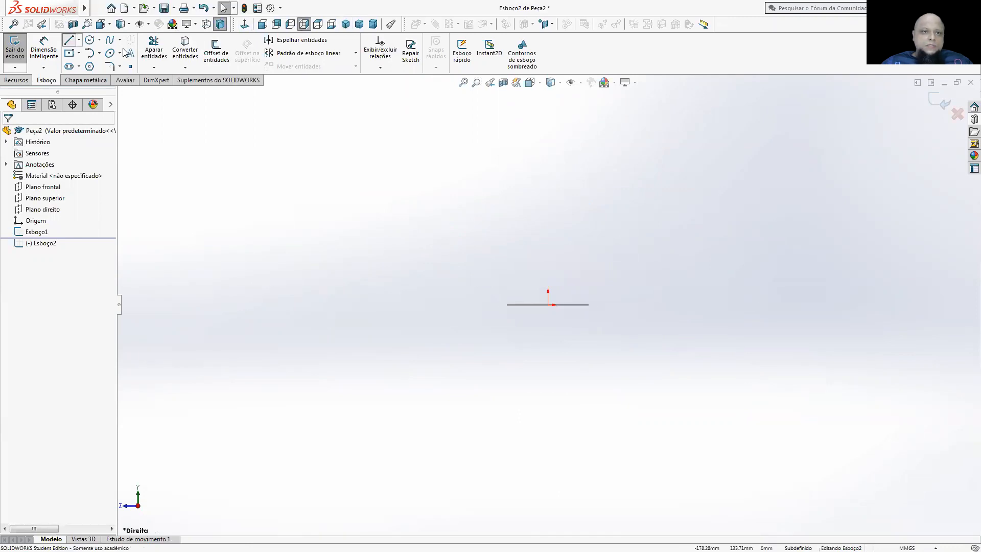
{"action": "left_click", "coordinate": [548, 305]}
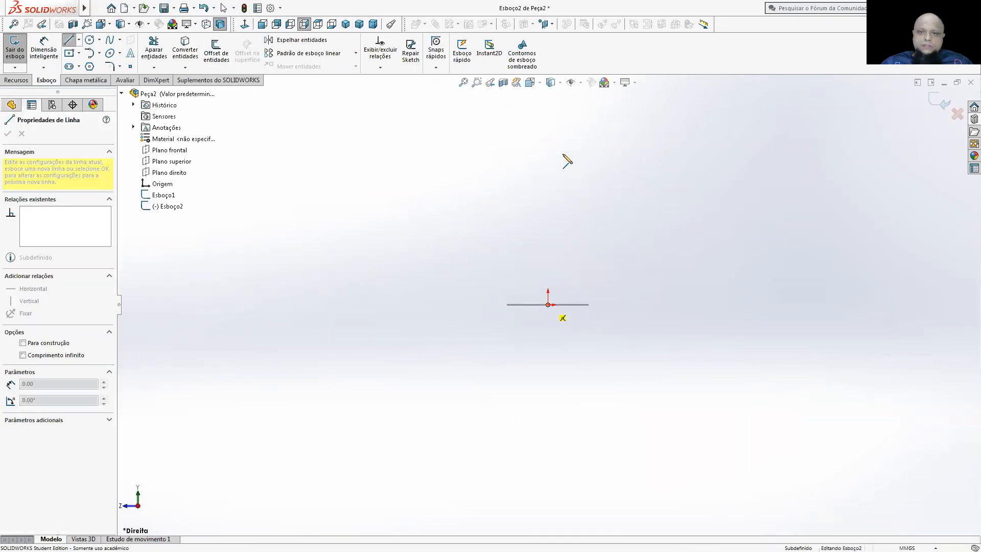
{"action": "left_click", "coordinate": [548, 128]}
{"action": "left_click", "coordinate": [733, 129]}
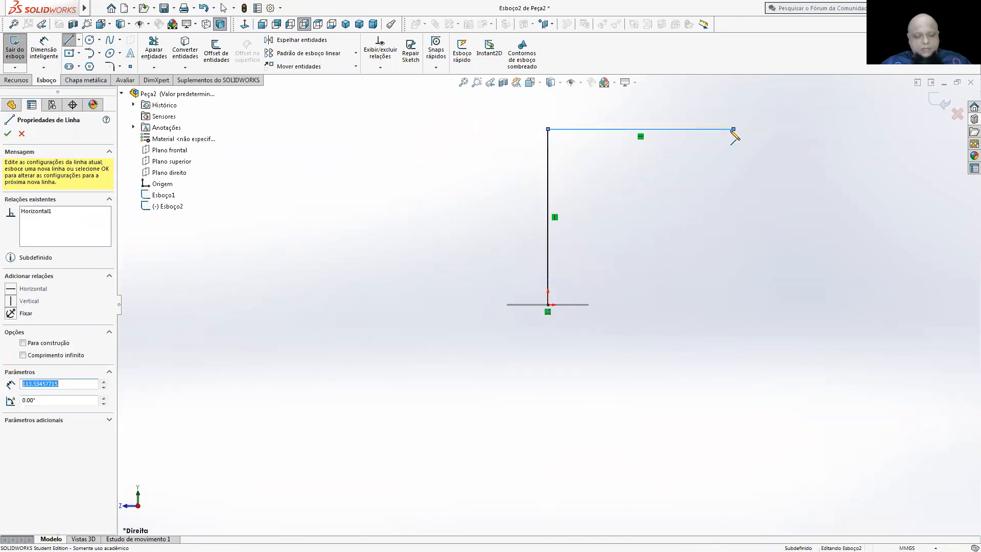
{"action": "key", "text": "Escape"}
- Dimension the vertical and horizontal path lines to 200 mm each and close the sketch
{"action": "left_click", "coordinate": [57, 49]}
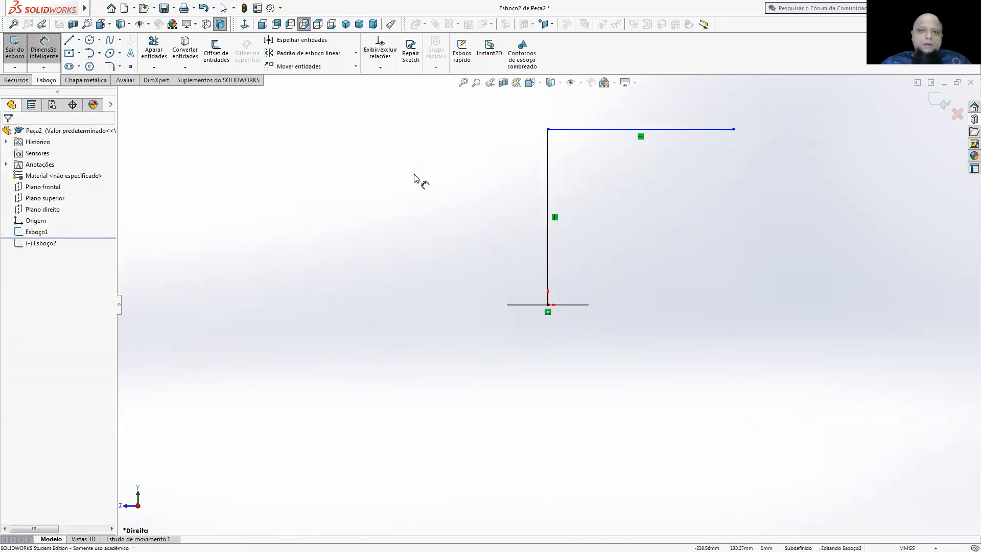
{"action": "left_click", "coordinate": [547, 198]}
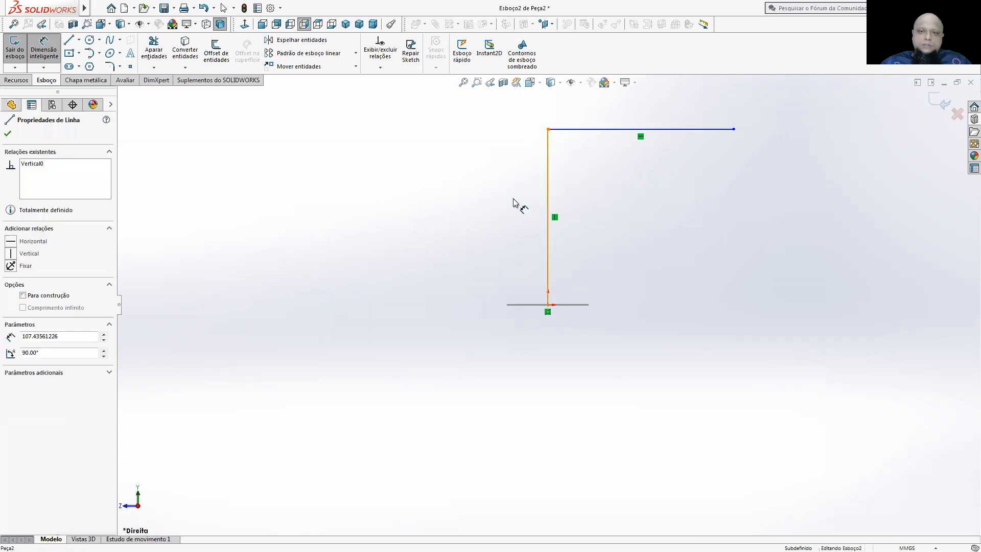
{"action": "left_click", "coordinate": [440, 204]}
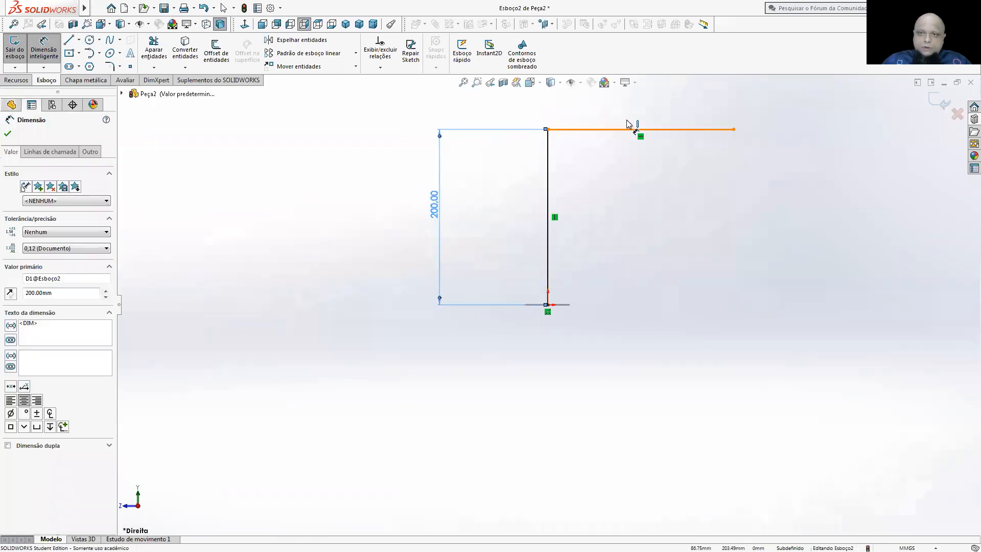
{"action": "left_click", "coordinate": [629, 126]}
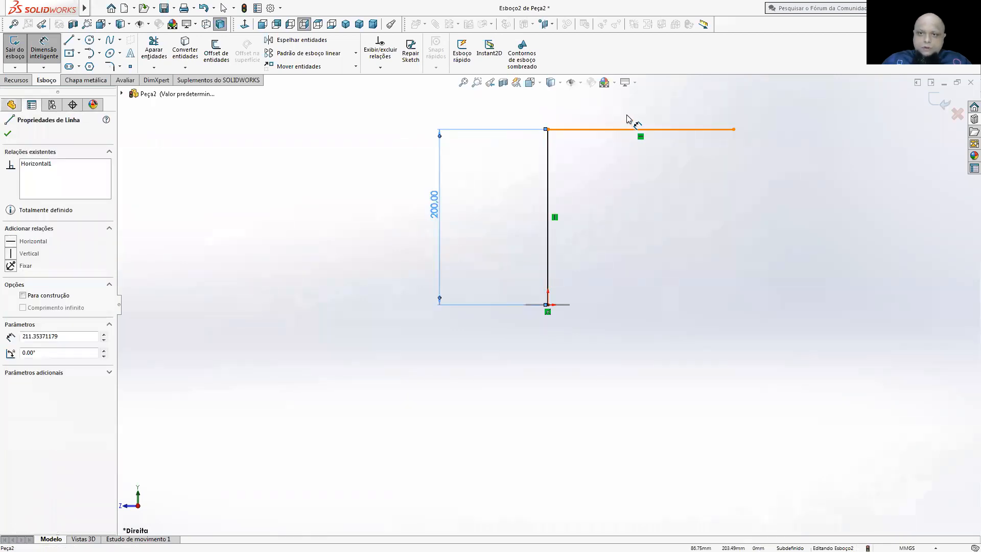
{"action": "left_click", "coordinate": [627, 116]}
{"action": "type", "text": "200"}
{"action": "key", "text": "Return"}
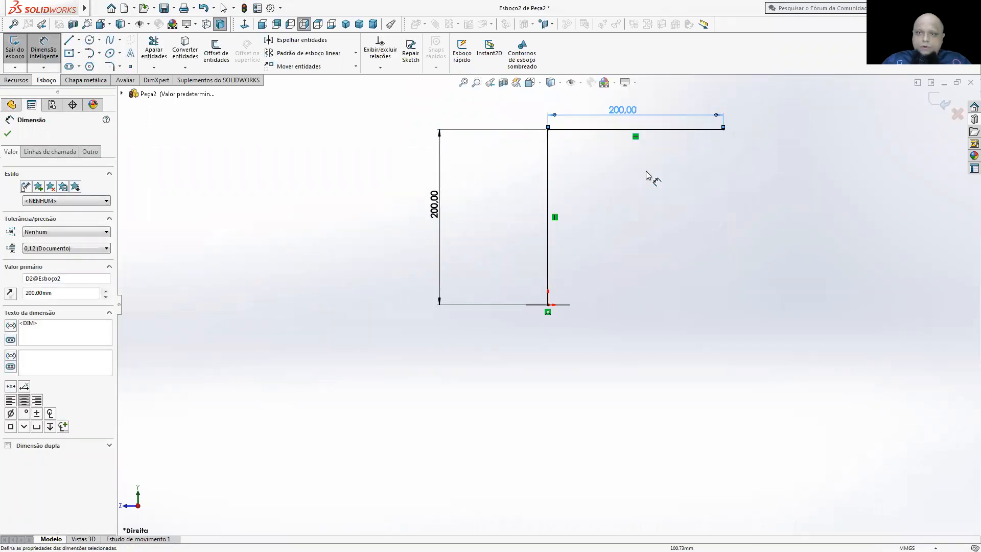
{"action": "scroll", "coordinate": [653, 173], "scroll_direction": "up", "scroll_amount": 2}
{"action": "left_click", "coordinate": [931, 104]}
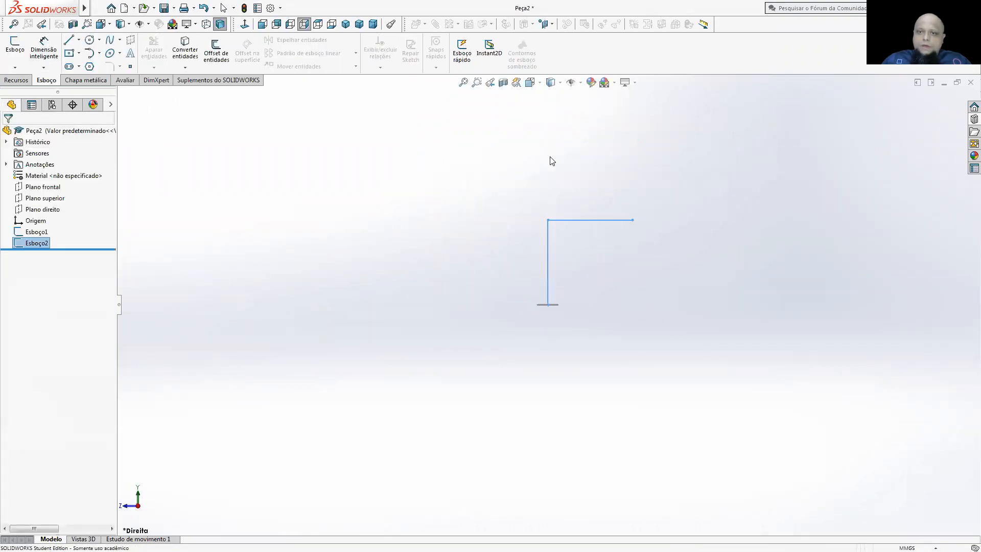
- Create a swept boss using the circle sketch as the profile and the L-shaped sketch as the path
{"action": "middle_click_drag", "start_coordinate": [550, 157], "coordinate": [593, 232]}
{"action": "left_click", "coordinate": [347, 24]}
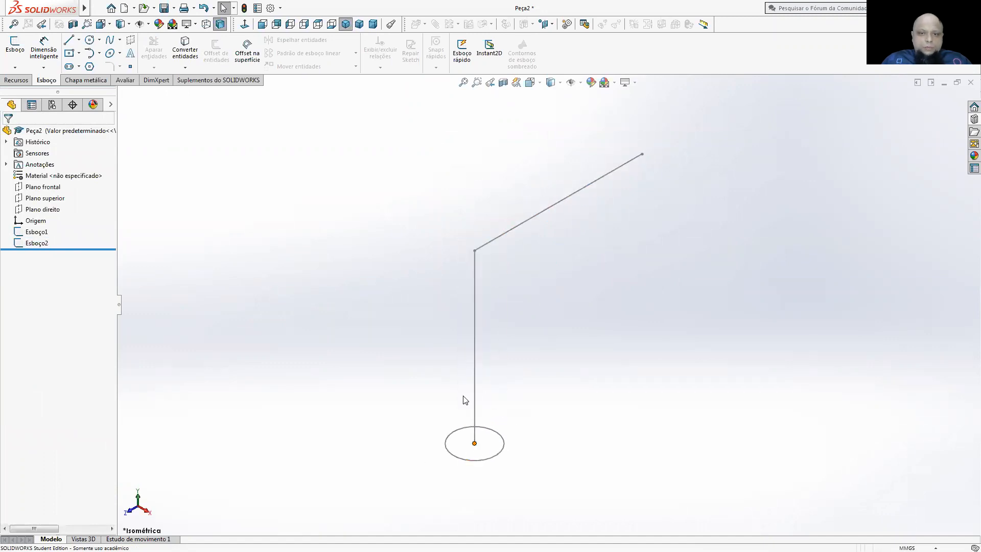
{"action": "left_click", "coordinate": [17, 80]}
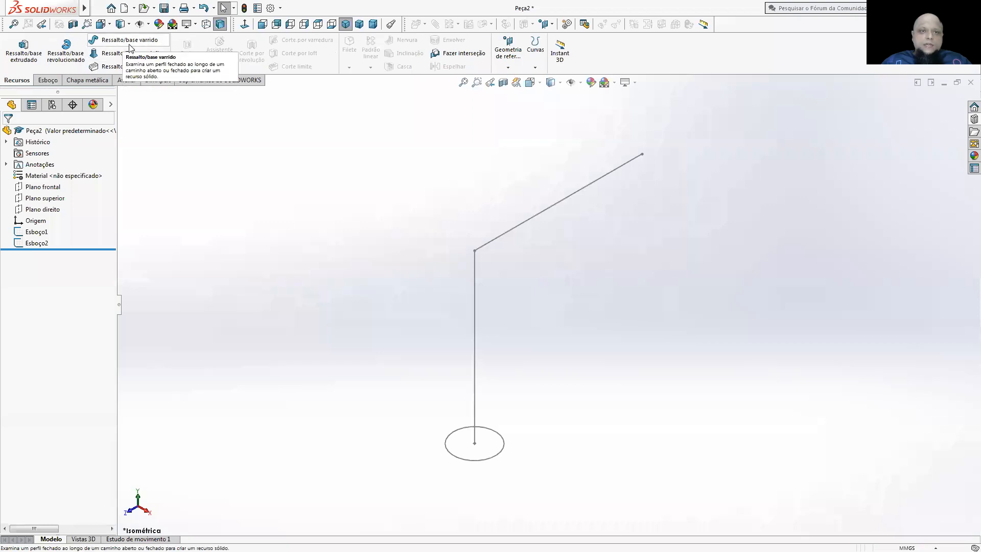
{"action": "left_click", "coordinate": [129, 45]}
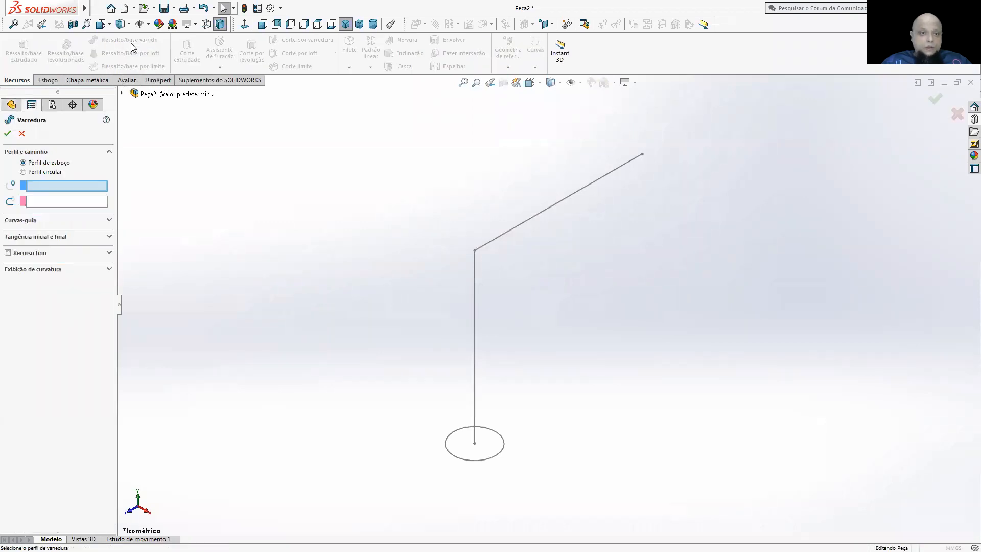
{"action": "left_click", "coordinate": [501, 454]}
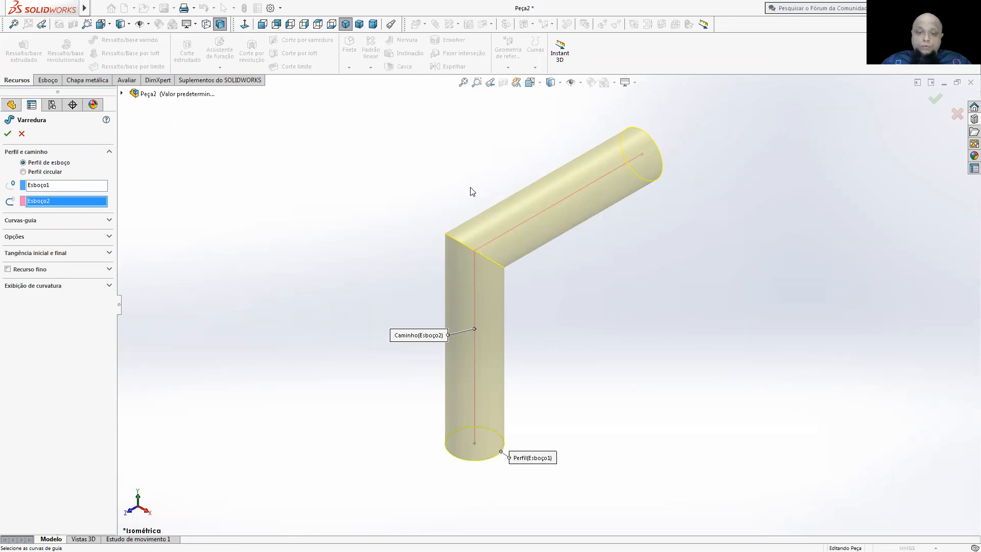
{"action": "scroll", "coordinate": [505, 290], "scroll_direction": "up", "scroll_amount": 3}
{"action": "left_click", "coordinate": [7, 134]}
- Shell the swept pipe outward with a 2 mm wall thickness, removing both circular end faces
{"action": "middle_click_drag", "start_coordinate": [529, 348], "coordinate": [526, 276]}
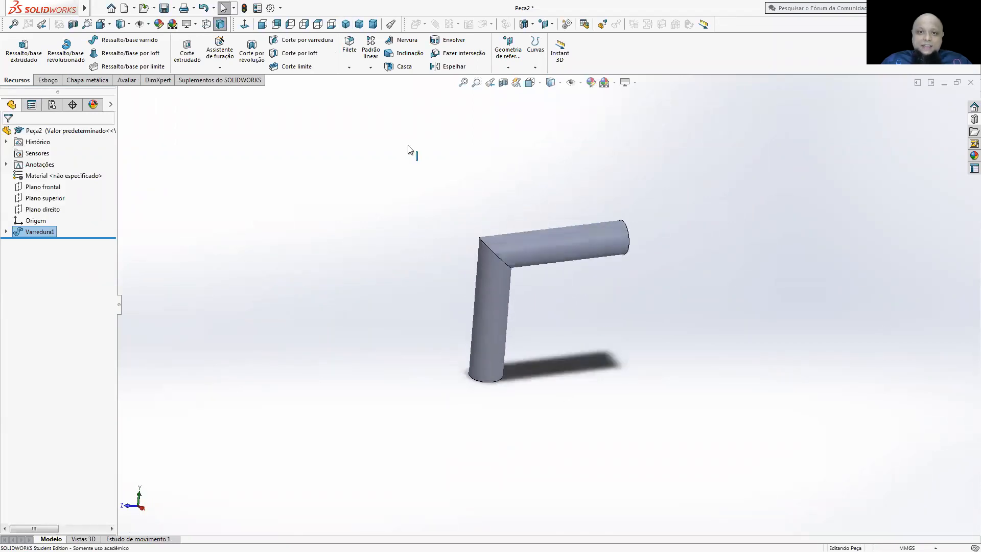
{"action": "left_click", "coordinate": [401, 66]}
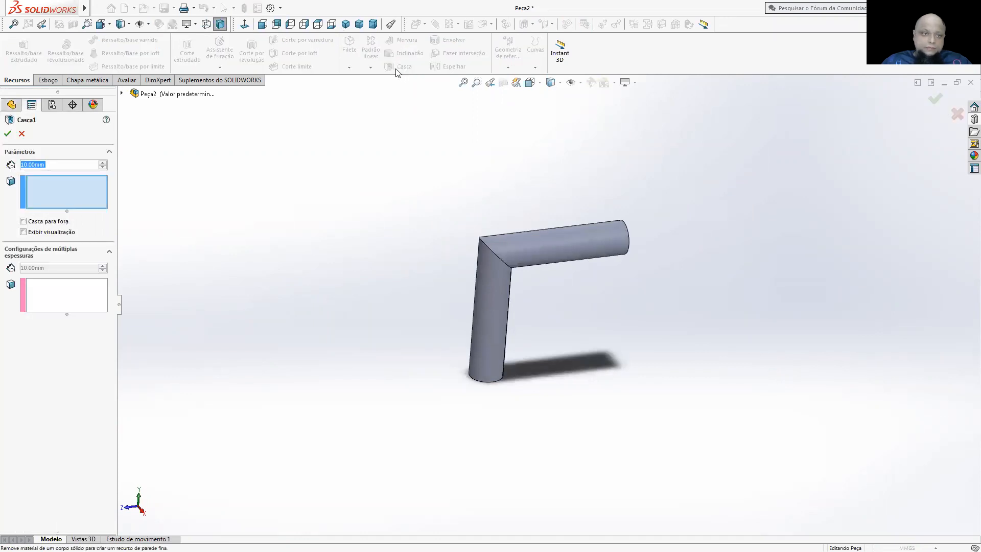
{"action": "left_click", "coordinate": [50, 165]}
{"action": "left_click_drag", "start_coordinate": [24, 164], "coordinate": [9, 162]}
{"action": "type", "text": "2"}
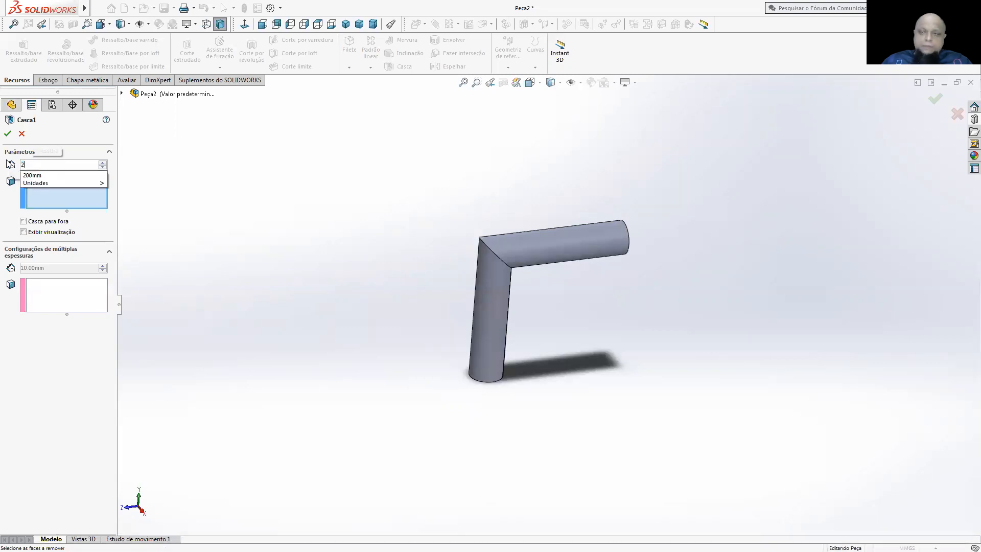
{"action": "key", "text": "Return"}
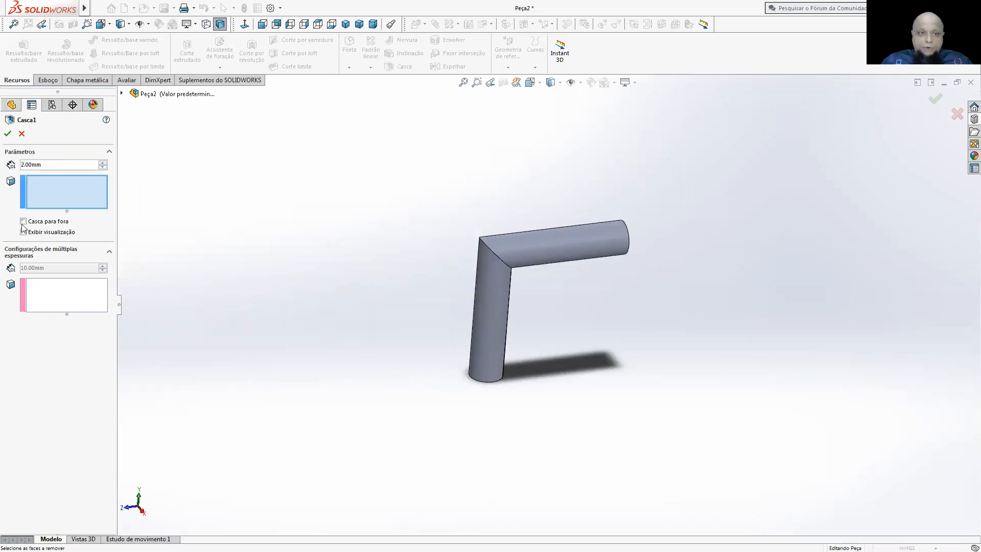
{"action": "middle_click_drag", "start_coordinate": [198, 217], "coordinate": [614, 377]}
{"action": "left_click", "coordinate": [572, 236]}
{"action": "left_click", "coordinate": [543, 401]}
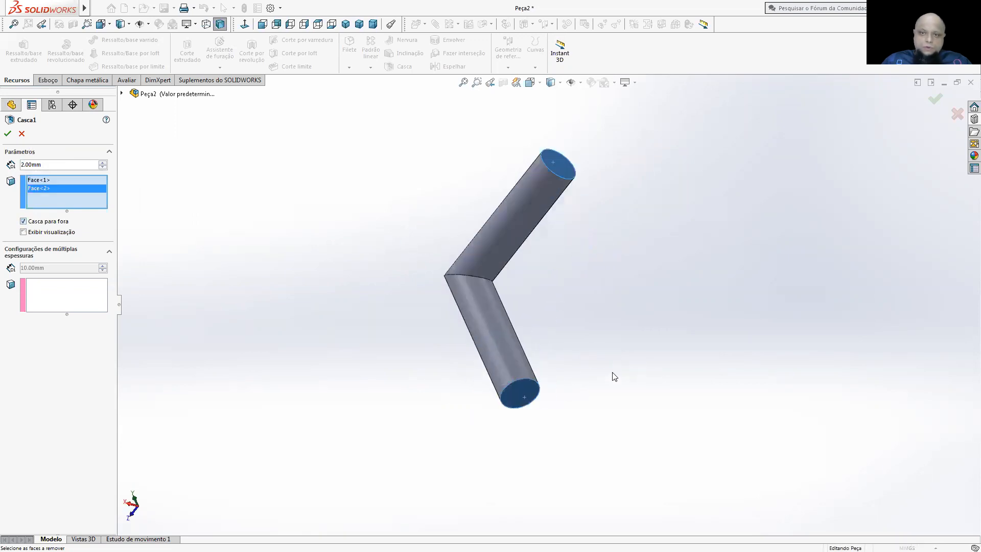
{"action": "left_click", "coordinate": [7, 134]}
- Inspect the pipe's hollow interior with a section view on the right plane (Plano direito), and turn the section off
{"action": "middle_click_drag", "start_coordinate": [445, 158], "coordinate": [534, 312]}
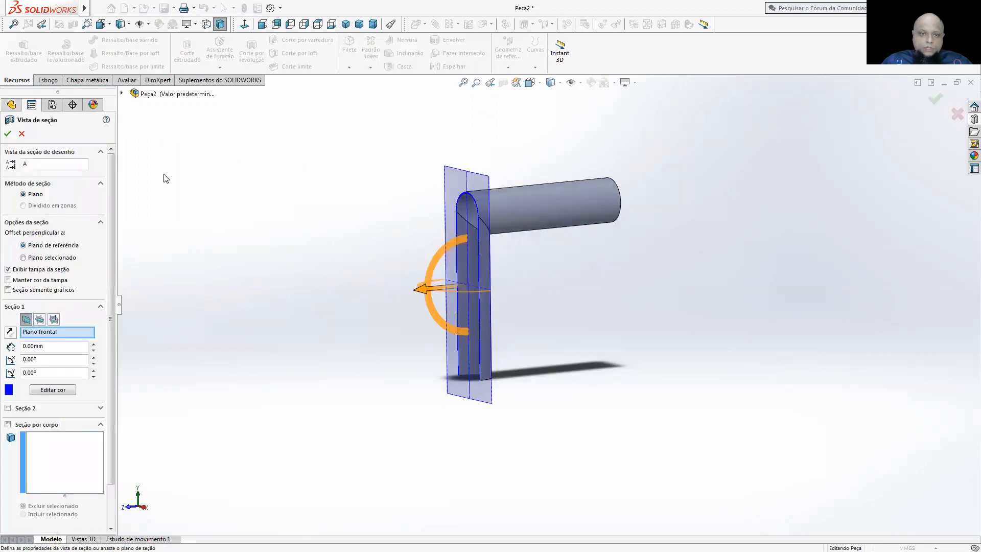
{"action": "left_click", "coordinate": [53, 319]}
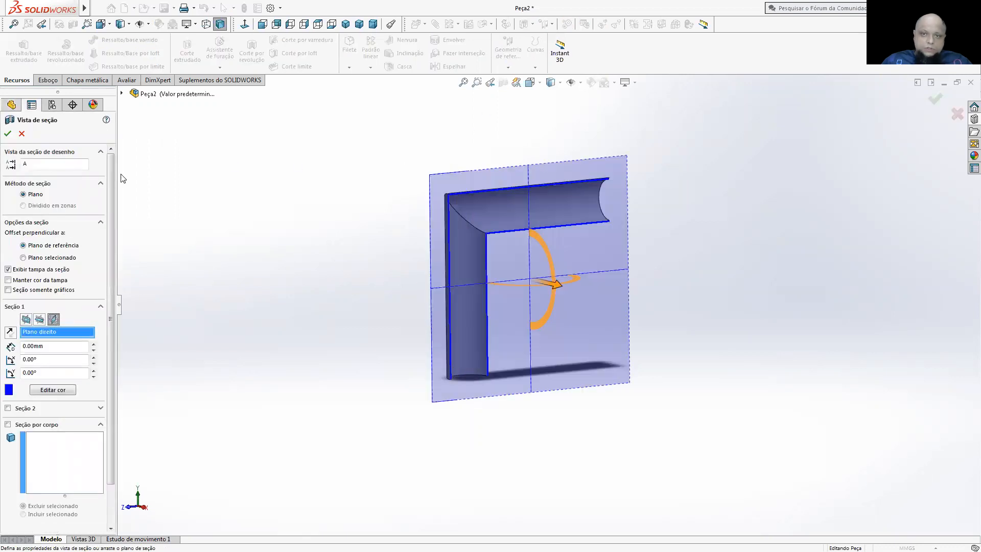
{"action": "left_click", "coordinate": [7, 135]}
{"action": "middle_click_drag", "start_coordinate": [427, 219], "coordinate": [468, 287]}
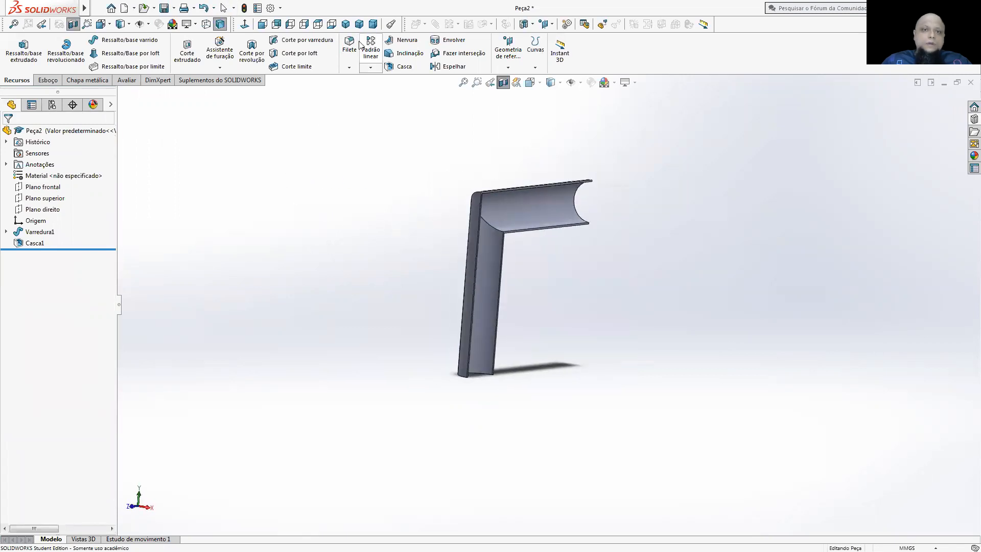
{"action": "left_click", "coordinate": [503, 82]}
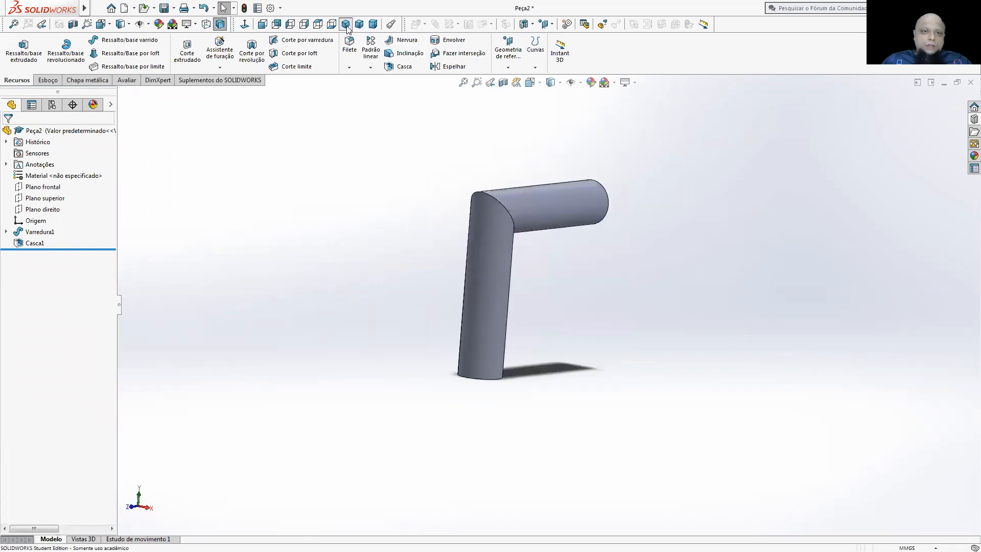
- Save the part as "Cotovelo 90° - 50mm" in the Downloads folder
{"action": "left_click", "coordinate": [345, 24]}
{"action": "left_click", "coordinate": [164, 9]}
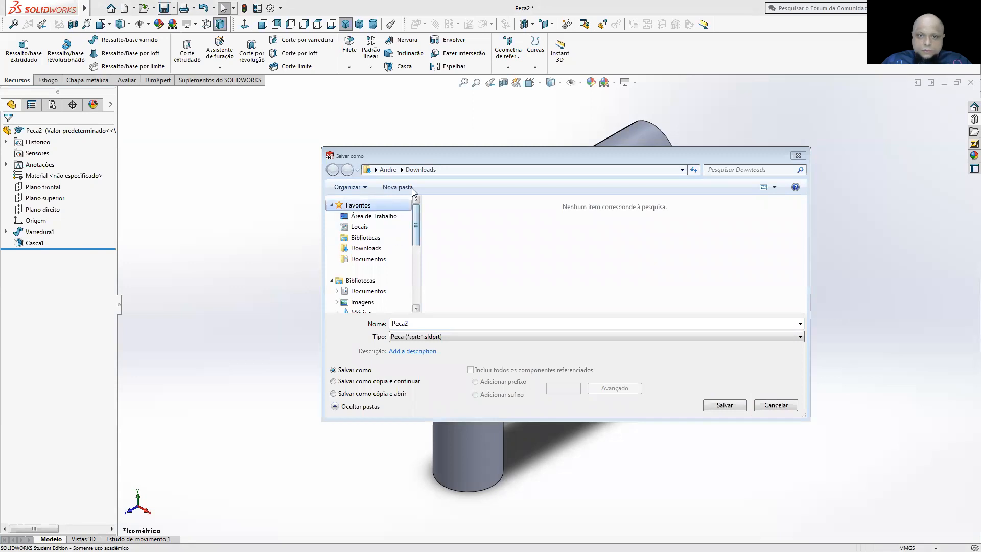
{"action": "left_click", "coordinate": [448, 206]}
{"action": "left_click_drag", "start_coordinate": [413, 324], "coordinate": [378, 326]}
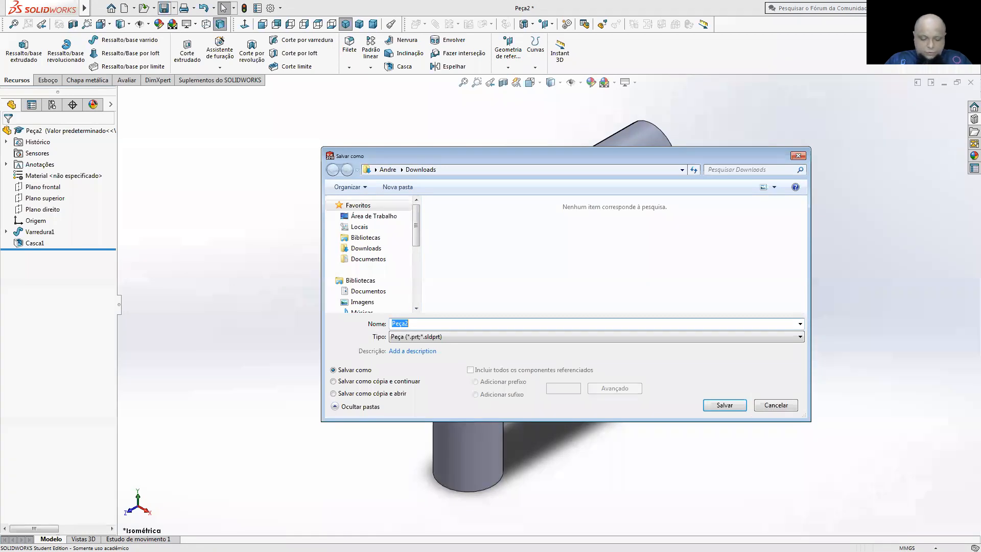
{"action": "type", "text": "Cotovelo 90° - 50mm"}
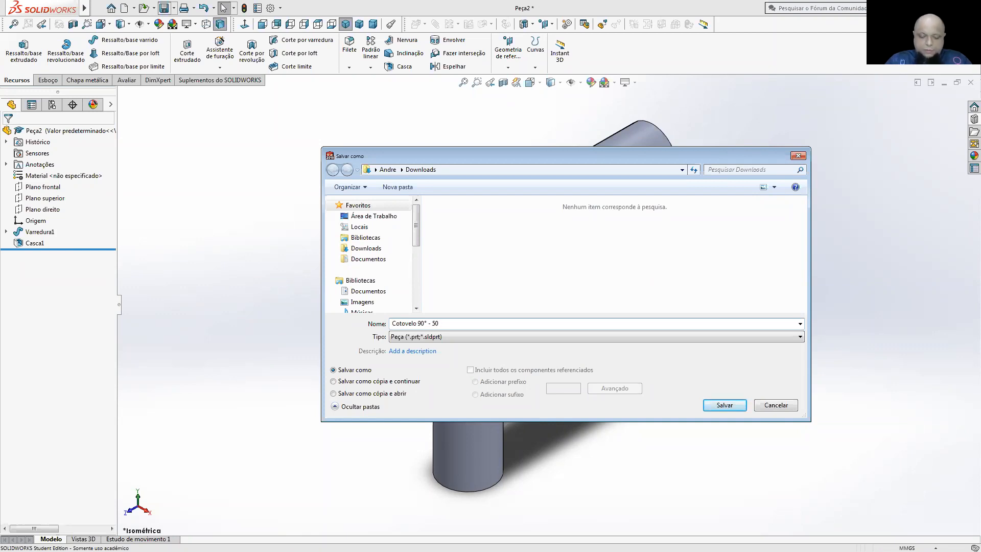
{"action": "left_click", "coordinate": [715, 407]}
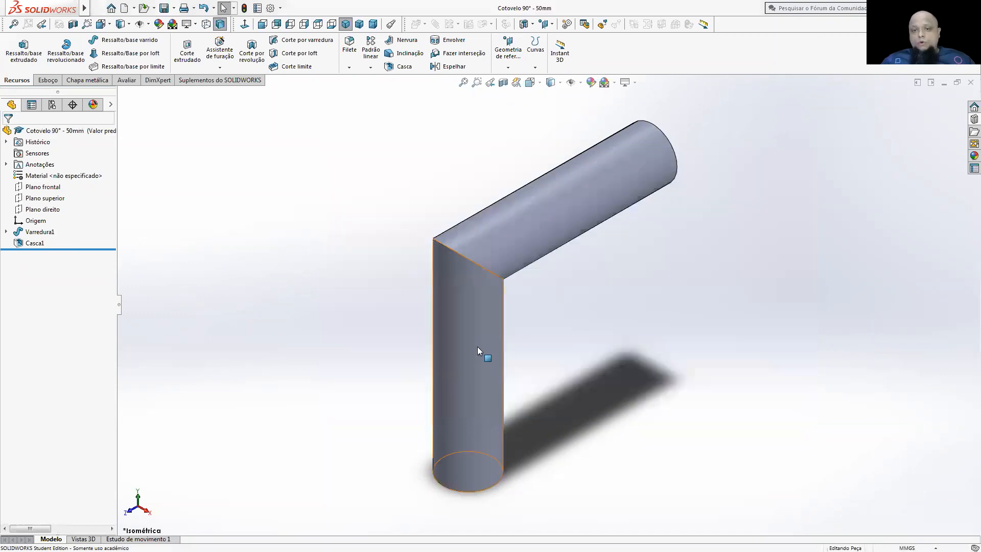
{"action": "middle_click_drag", "start_coordinate": [517, 335], "coordinate": [476, 269]}
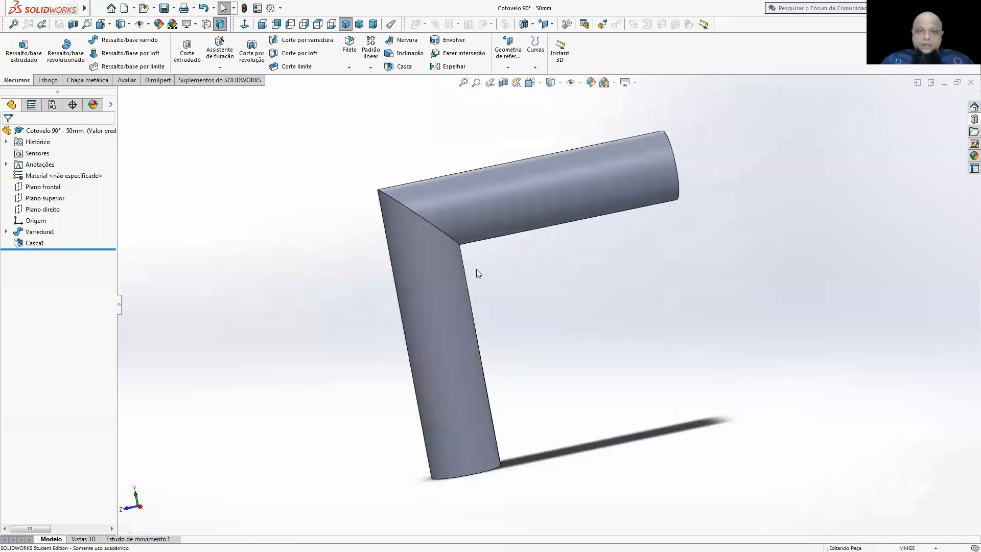
{"action": "scroll", "coordinate": [473, 270], "scroll_direction": "up", "scroll_amount": 2}
{"action": "scroll", "coordinate": [490, 268], "scroll_direction": "up", "scroll_amount": 1}
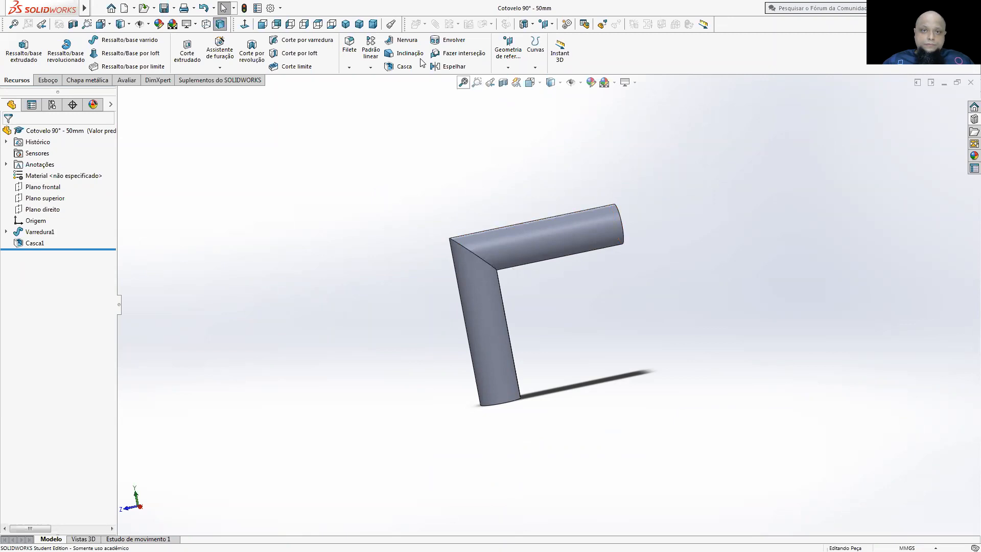
{"action": "left_click", "coordinate": [345, 24]}
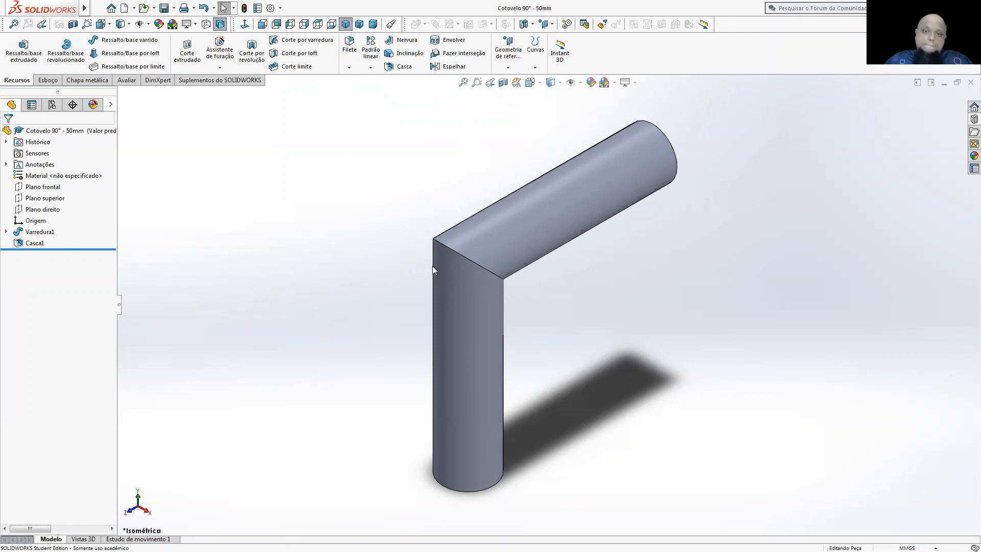
{"action": "middle_click_drag", "start_coordinate": [560, 257], "coordinate": [521, 256]}
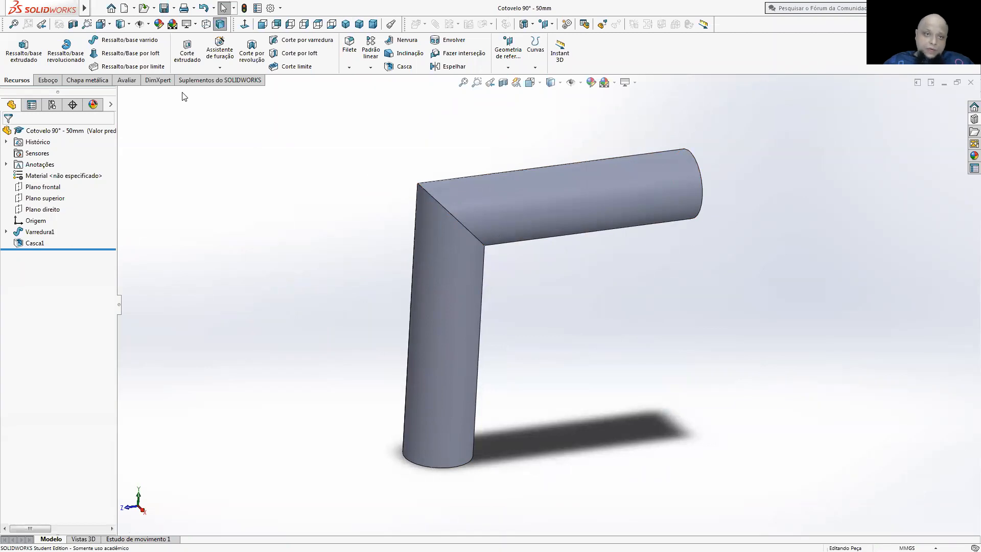
- Load the SOLIDWORKS Flow Simulation add-in
{"action": "left_click", "coordinate": [218, 79]}
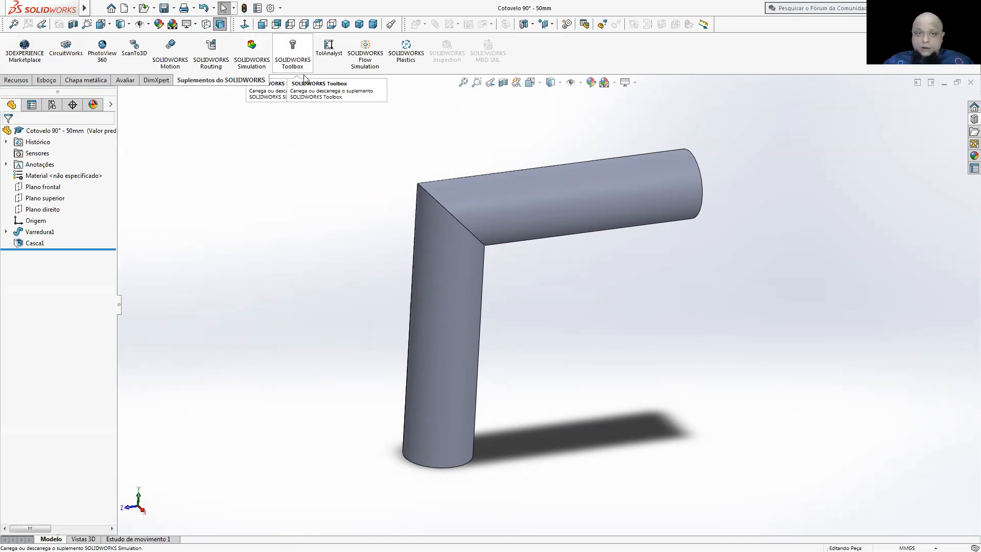
{"action": "left_click", "coordinate": [369, 48]}
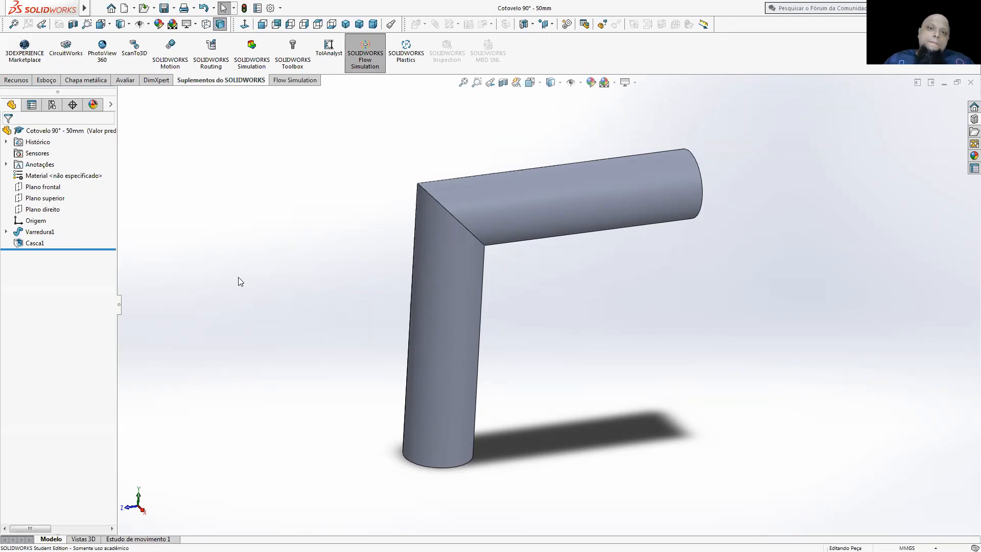
- Start the Flow Simulation Create Lids command and select the ring-shaped end face of the vertical pipe leg
{"action": "left_click", "coordinate": [297, 83]}
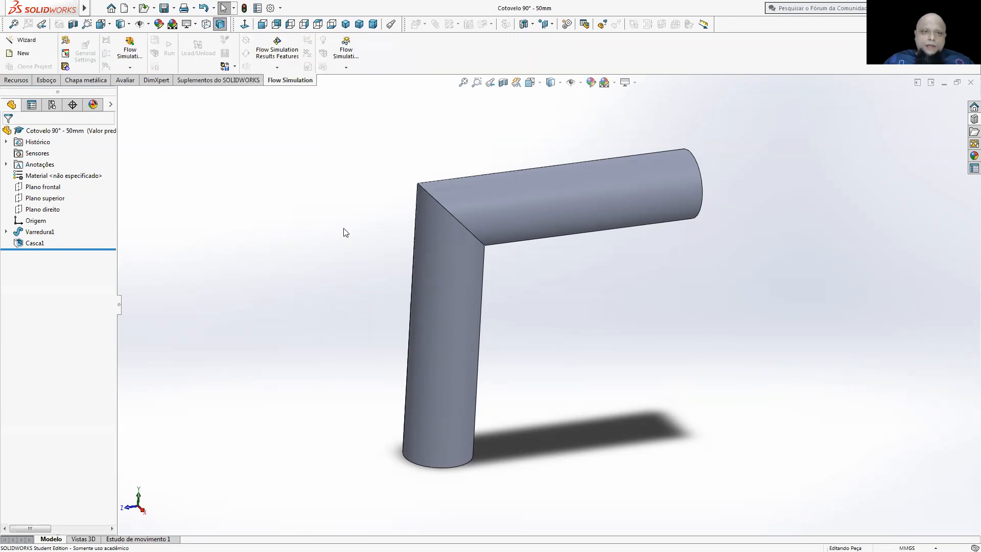
{"action": "middle_click_drag", "start_coordinate": [342, 230], "coordinate": [418, 254]}
{"action": "left_click_drag", "start_coordinate": [418, 254], "coordinate": [345, 221]}
{"action": "middle_click_drag", "start_coordinate": [344, 221], "coordinate": [337, 230]}
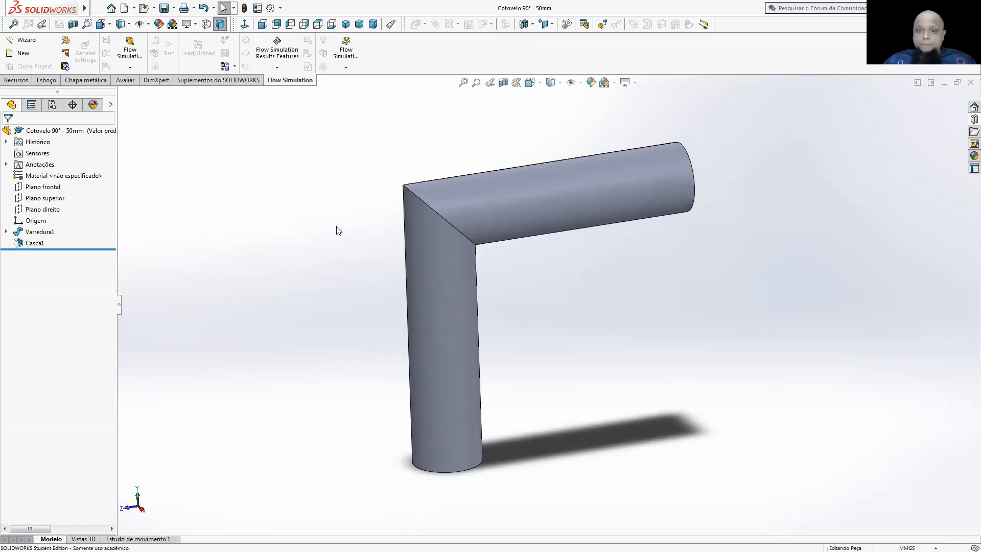
{"action": "middle_click_drag", "start_coordinate": [516, 324], "coordinate": [487, 196]}
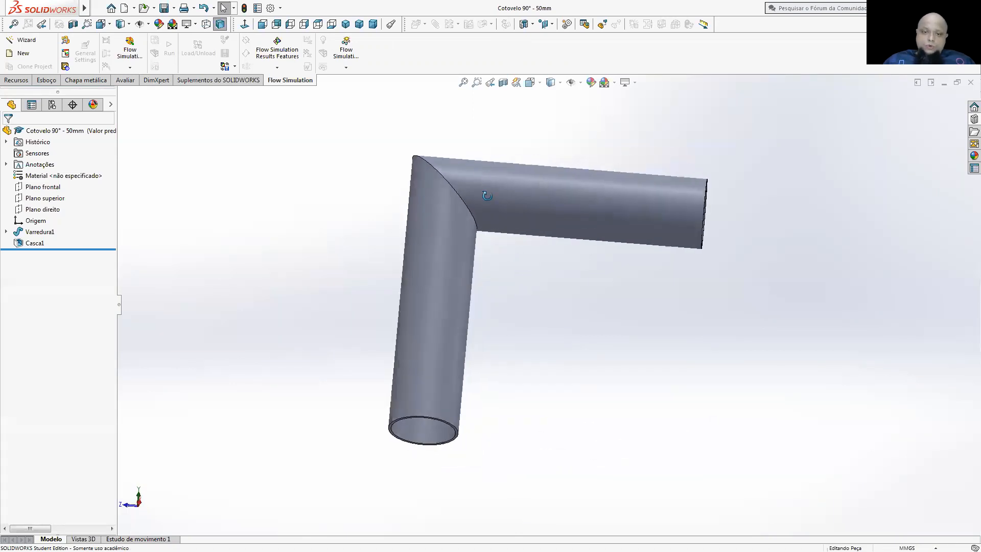
{"action": "middle_click_drag", "start_coordinate": [580, 323], "coordinate": [434, 470]}
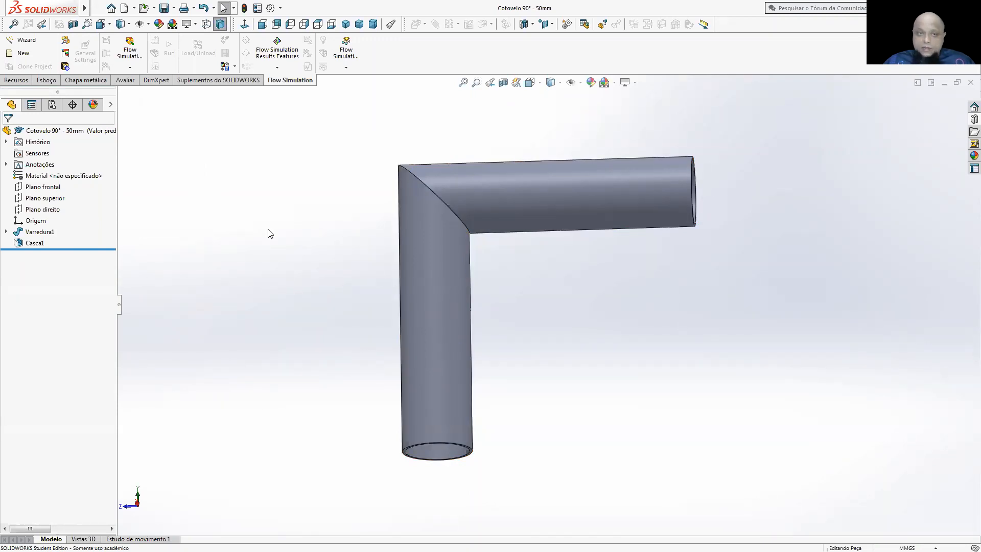
{"action": "left_click", "coordinate": [67, 68]}
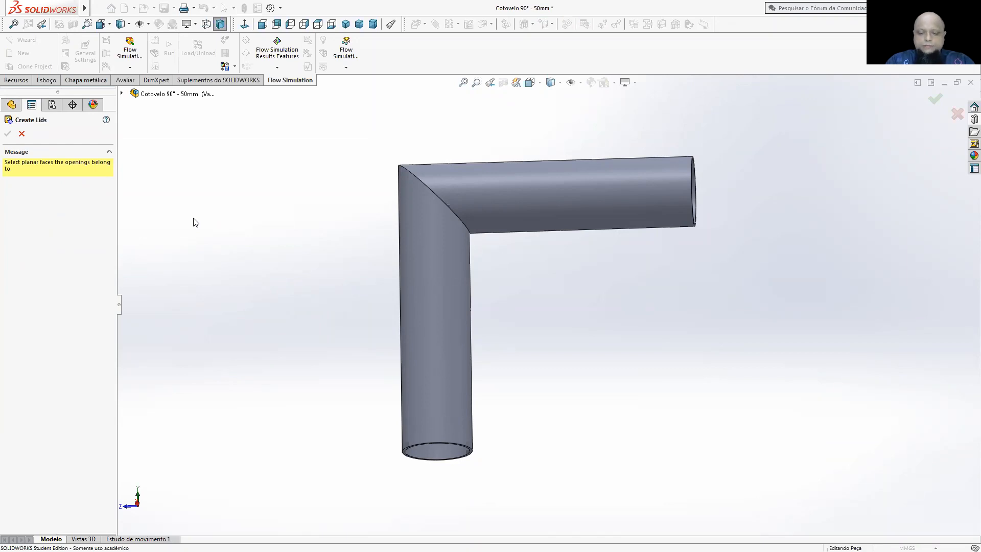
{"action": "middle_click_drag", "start_coordinate": [455, 409], "coordinate": [449, 340]}
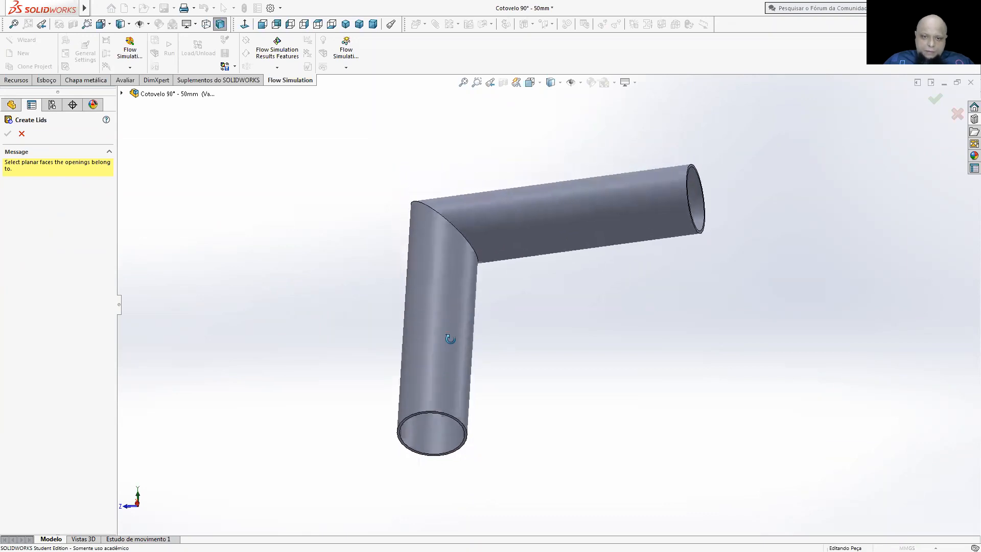
{"action": "scroll", "coordinate": [460, 388], "scroll_direction": "down", "scroll_amount": 4}
{"action": "scroll", "coordinate": [470, 422], "scroll_direction": "down", "scroll_amount": 5}
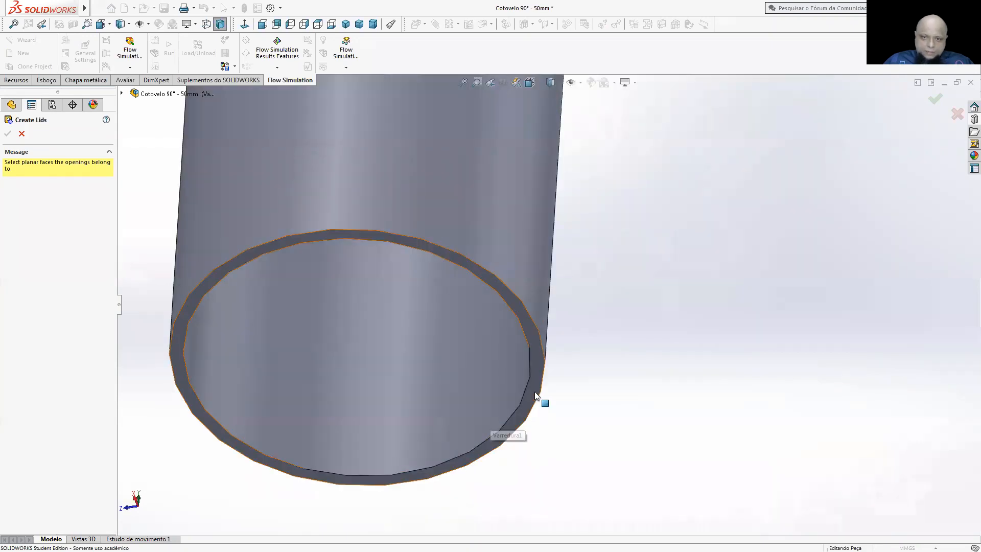
{"action": "left_click", "coordinate": [217, 303]}
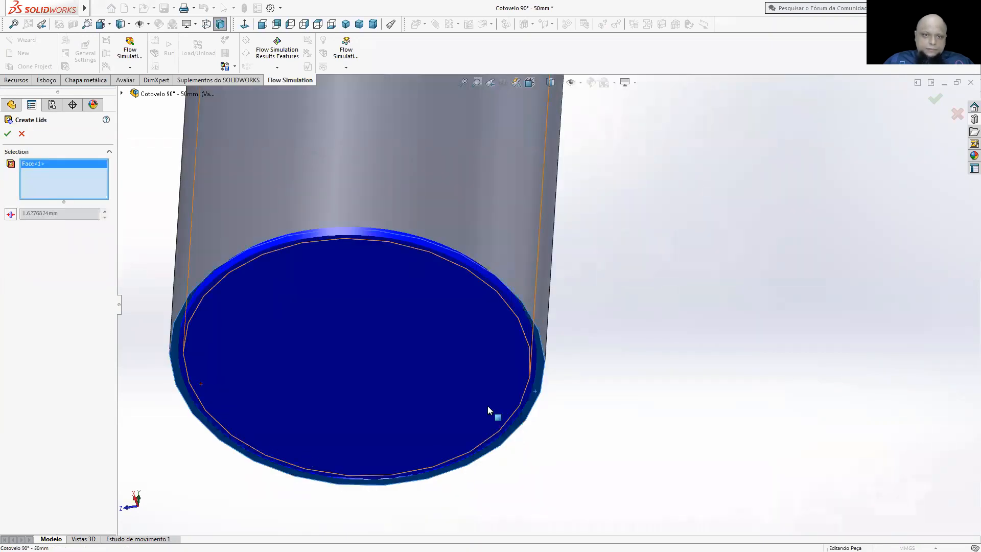
- Add the ring-shaped end face of the horizontal pipe leg to the lid selection
{"action": "scroll", "coordinate": [616, 363], "scroll_direction": "up", "scroll_amount": 8}
{"action": "middle_click_drag", "start_coordinate": [665, 363], "coordinate": [684, 255]}
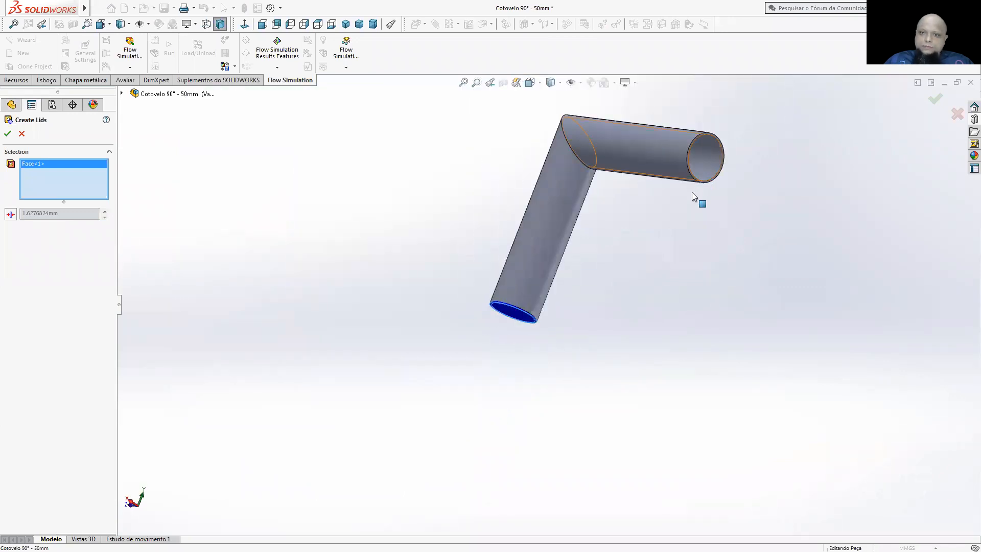
{"action": "scroll", "coordinate": [691, 194], "scroll_direction": "down", "scroll_amount": 5}
{"action": "scroll", "coordinate": [689, 223], "scroll_direction": "down", "scroll_amount": 4}
{"action": "left_click", "coordinate": [684, 227]}
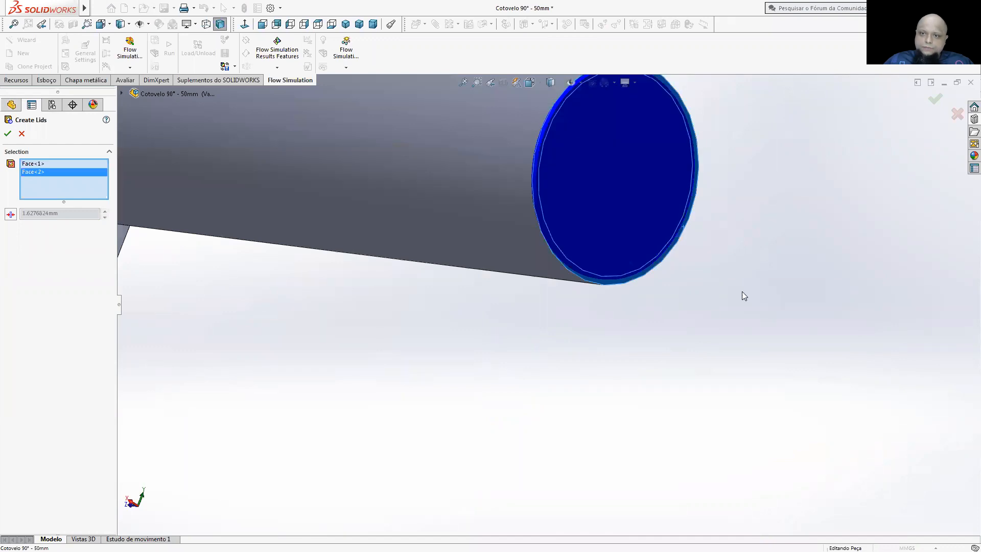
- Set the lid thickness to 1 mm and create the lids on both pipe ends
{"action": "left_click", "coordinate": [11, 214]}
{"action": "double_click", "coordinate": [77, 212]}
{"action": "type", "text": "1.00mm"}
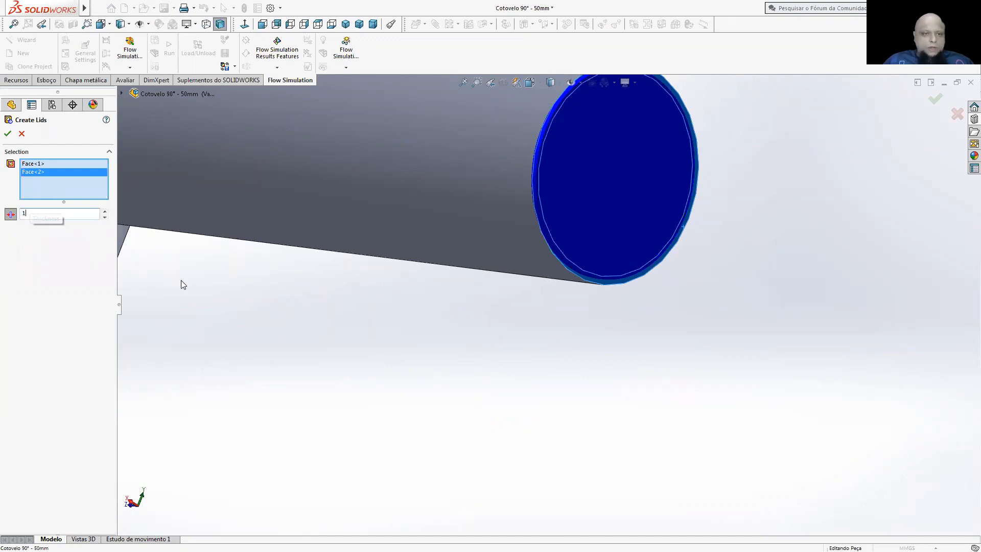
{"action": "left_click", "coordinate": [7, 135]}
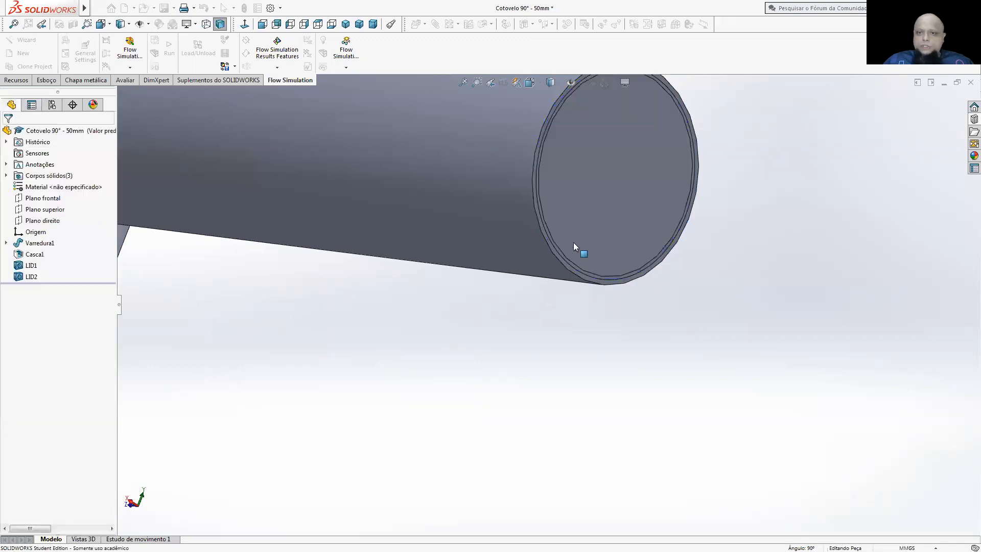
- Start a new Flow Simulation project with the Wizard and name it "Tubo 50 mm - cotovelo"
{"action": "scroll", "coordinate": [590, 207], "scroll_direction": "up", "scroll_amount": 6}
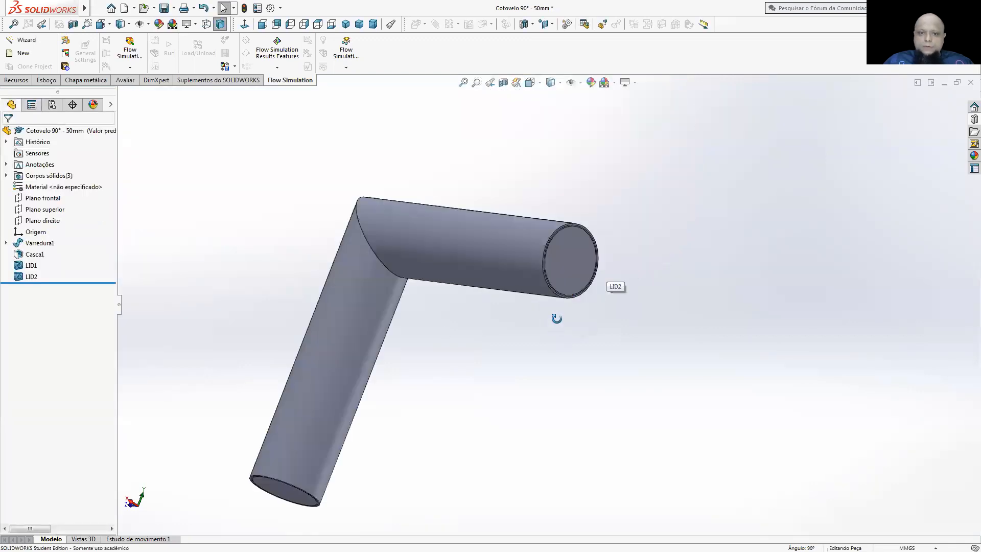
{"action": "scroll", "coordinate": [497, 383], "scroll_direction": "up", "scroll_amount": 3}
{"action": "middle_click_drag", "start_coordinate": [373, 440], "coordinate": [491, 404]}
{"action": "middle_click_drag", "start_coordinate": [529, 346], "coordinate": [577, 462]}
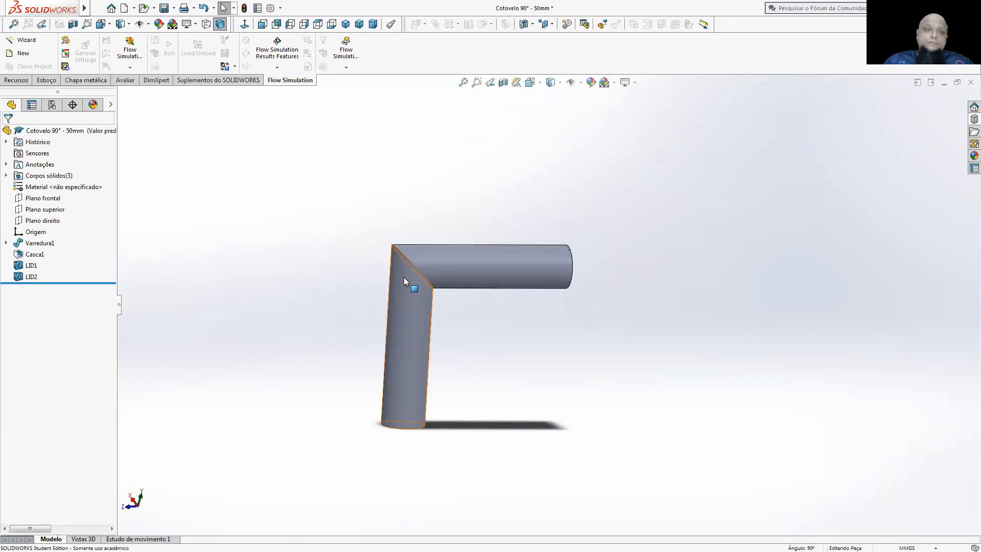
{"action": "middle_click_drag", "start_coordinate": [345, 198], "coordinate": [358, 240]}
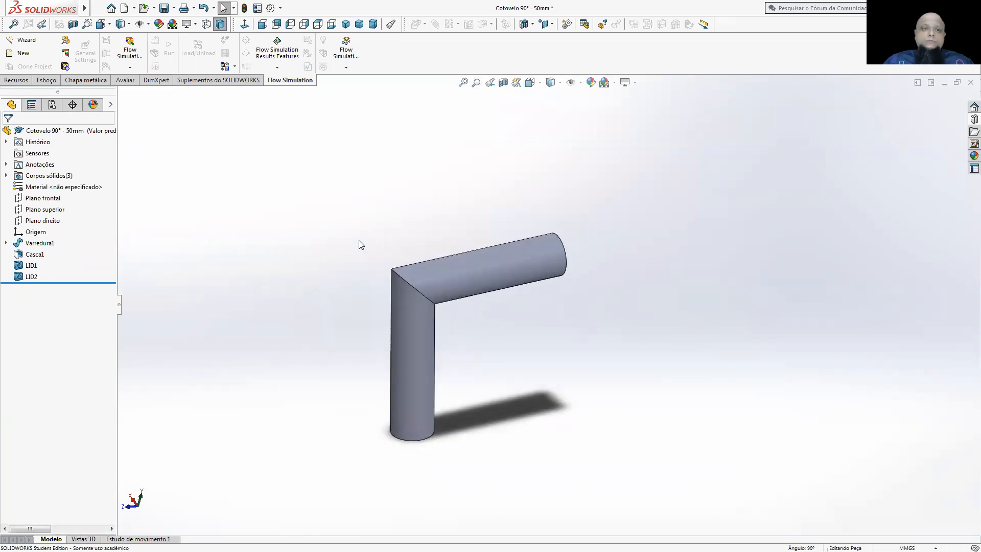
{"action": "left_click", "coordinate": [35, 43]}
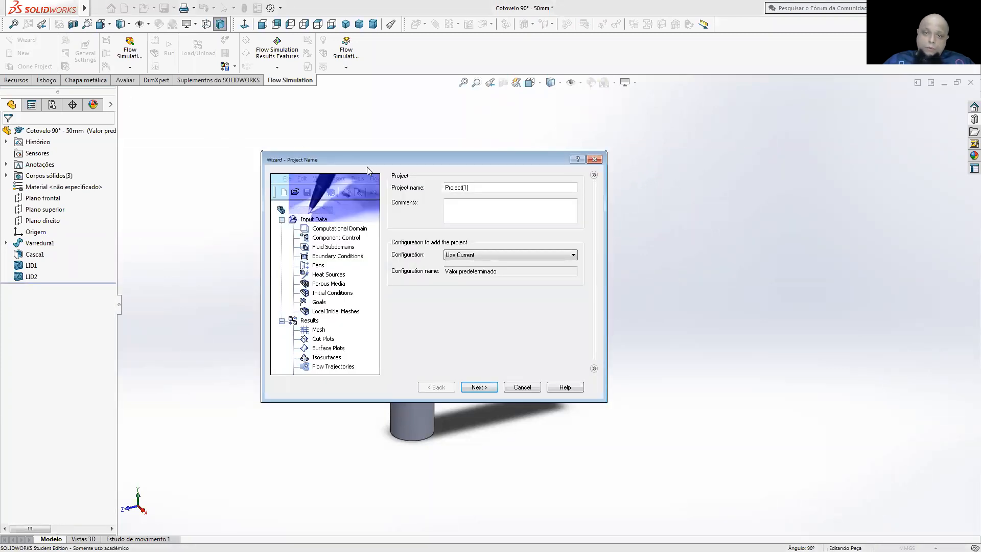
{"action": "left_click_drag", "start_coordinate": [480, 187], "coordinate": [444, 187]}
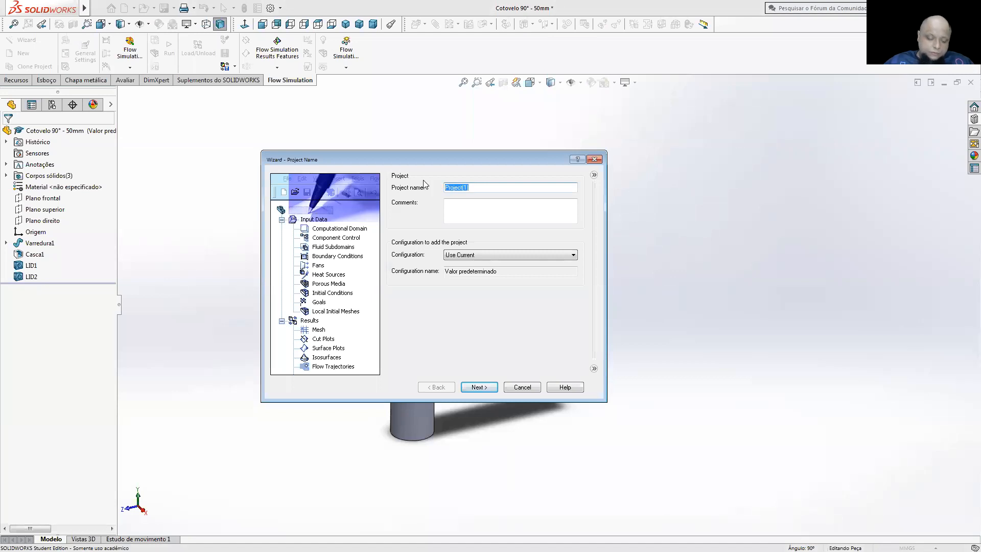
{"action": "type", "text": "Tu"}
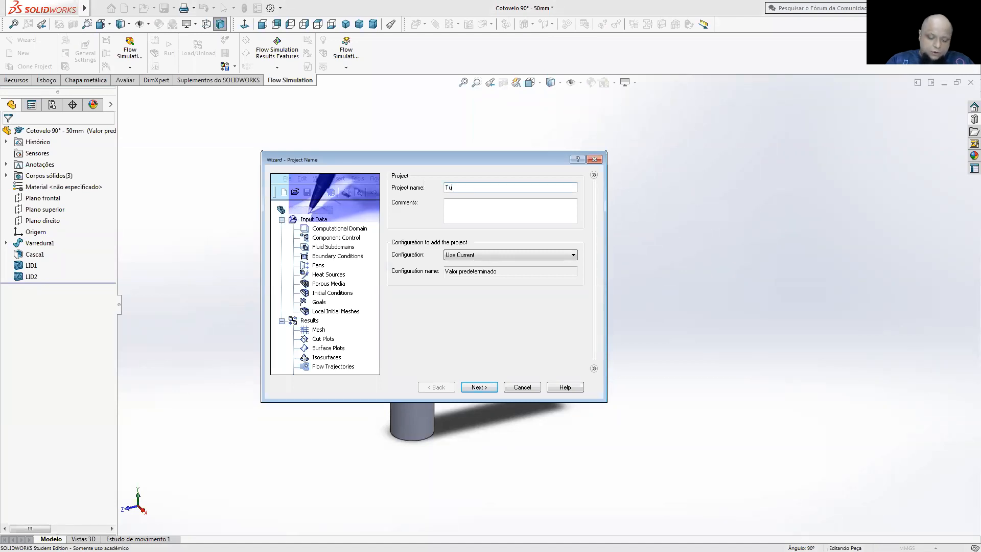
{"action": "type", "text": "bo 50 mm"}
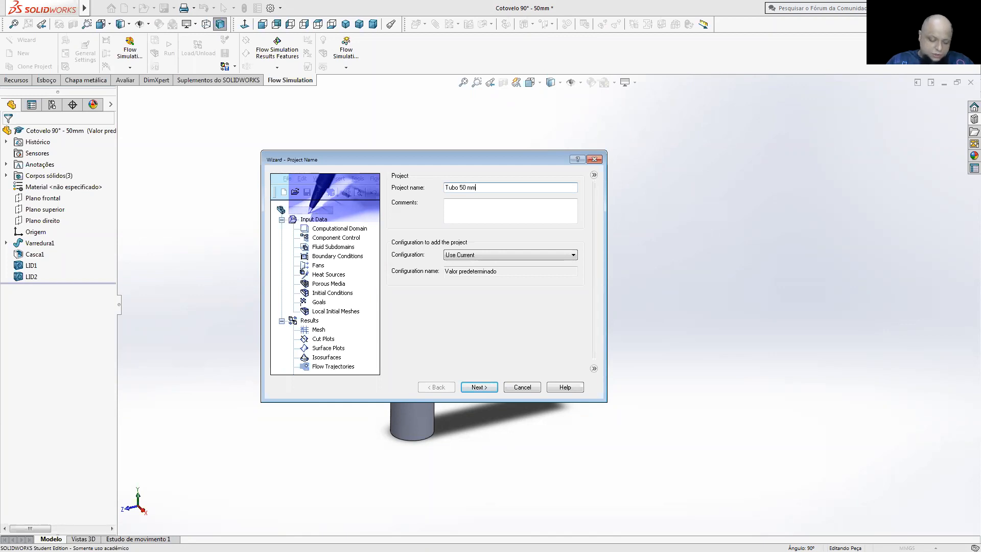
{"action": "type", "text": " - colovelo"}
- Enter "Aula PCM" as the project comment and continue to the unit system settings
{"action": "left_click", "coordinate": [464, 205]}
{"action": "type", "text": "Aula"}
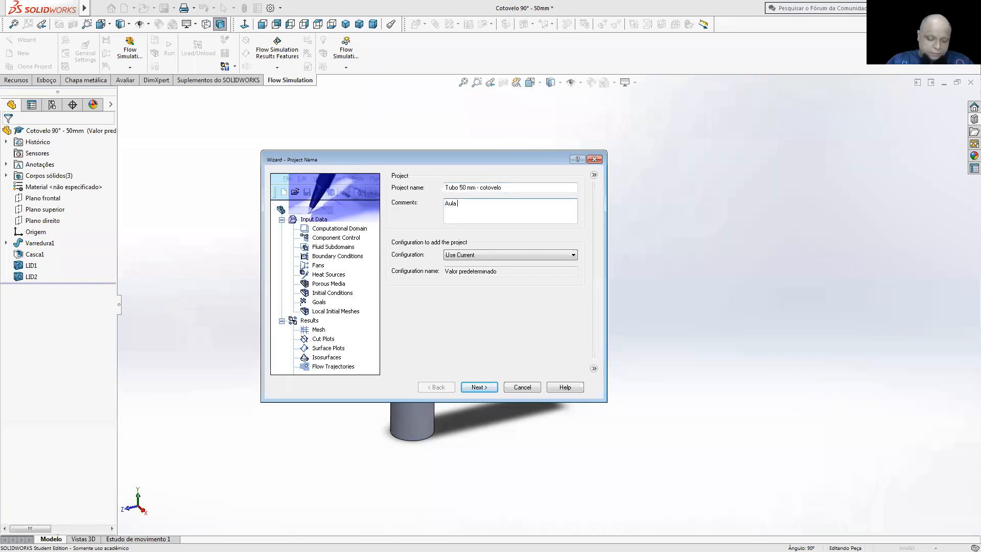
{"action": "type", "text": " PCM"}
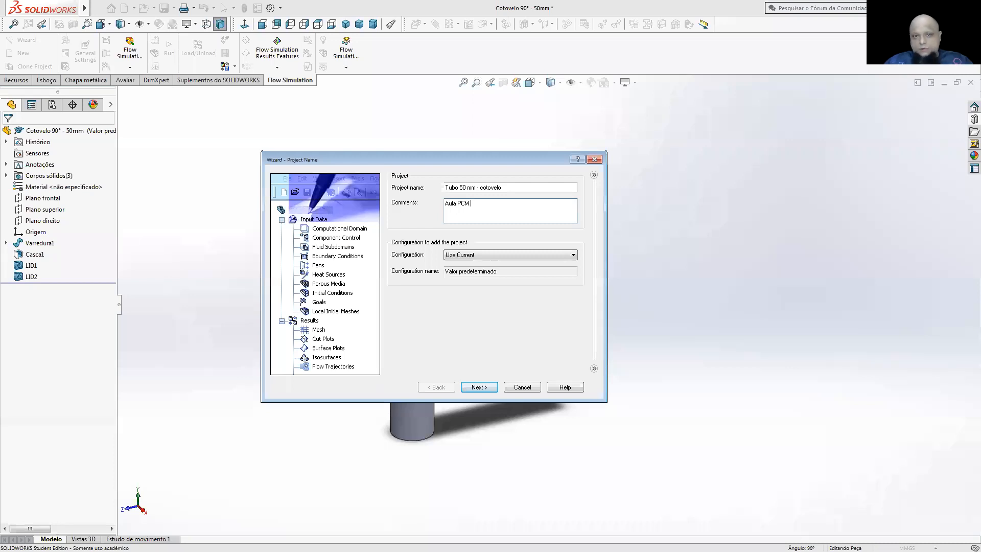
{"action": "left_click", "coordinate": [479, 387]}
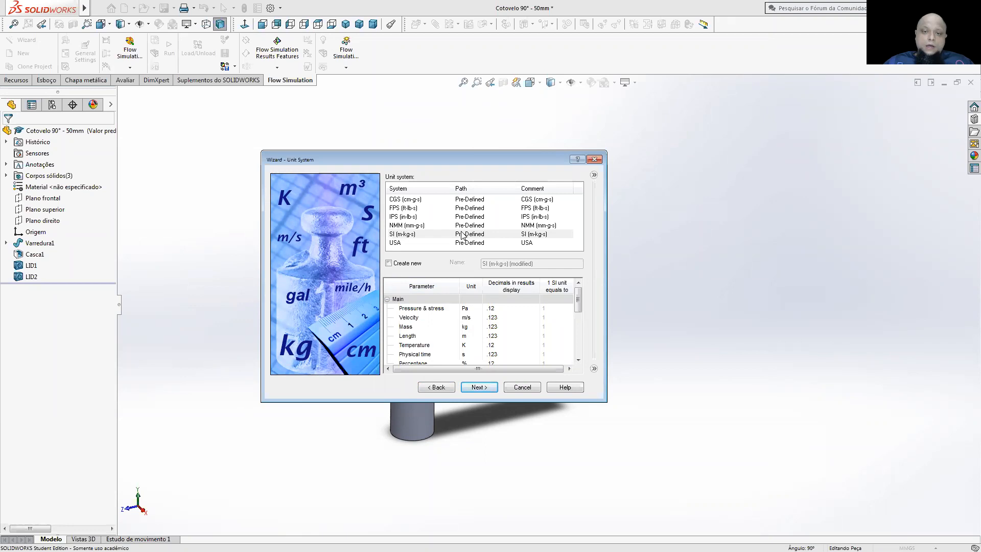
- Try Poundal/foot^2 as the pressure and stress unit, and switch it back to Pascal
{"action": "left_click", "coordinate": [468, 309]}
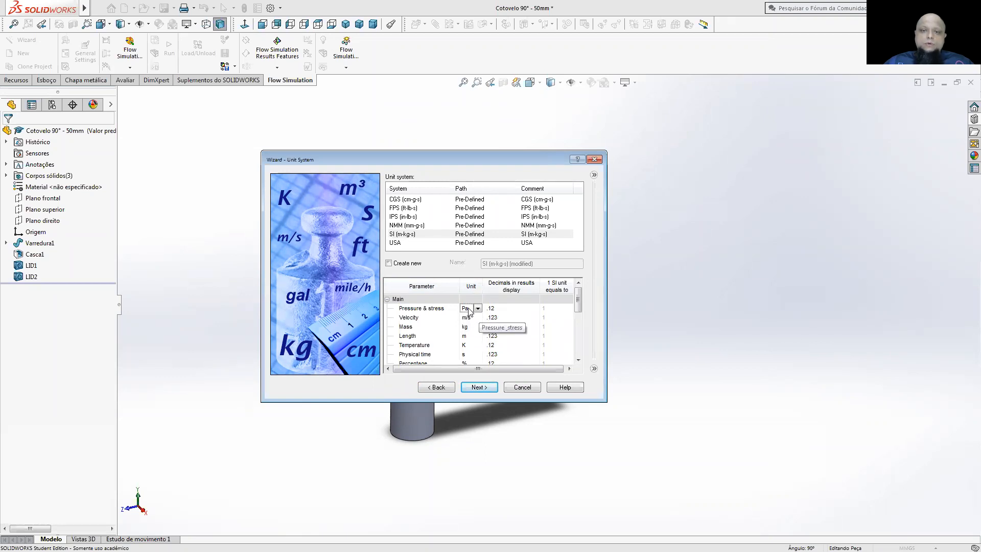
{"action": "left_click", "coordinate": [477, 309]}
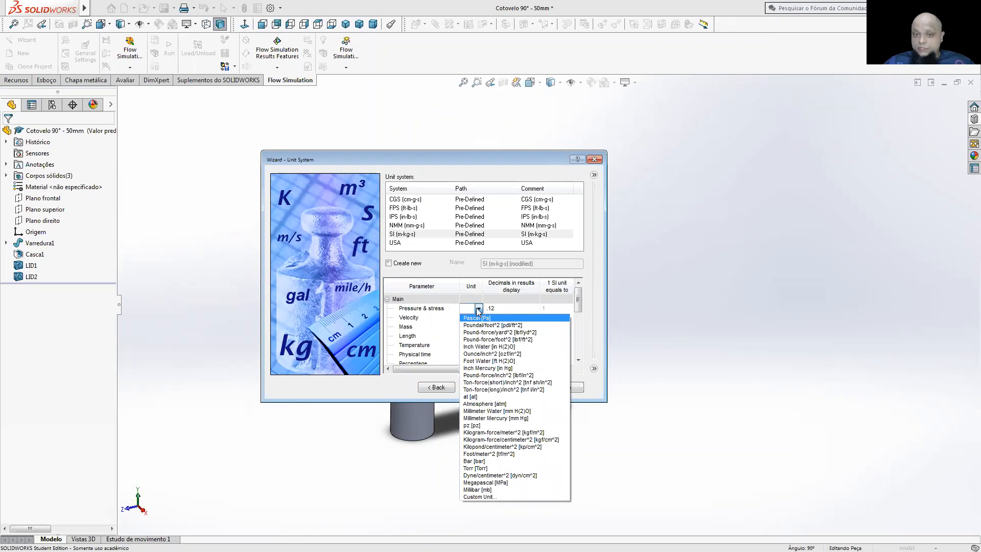
{"action": "left_click", "coordinate": [480, 325]}
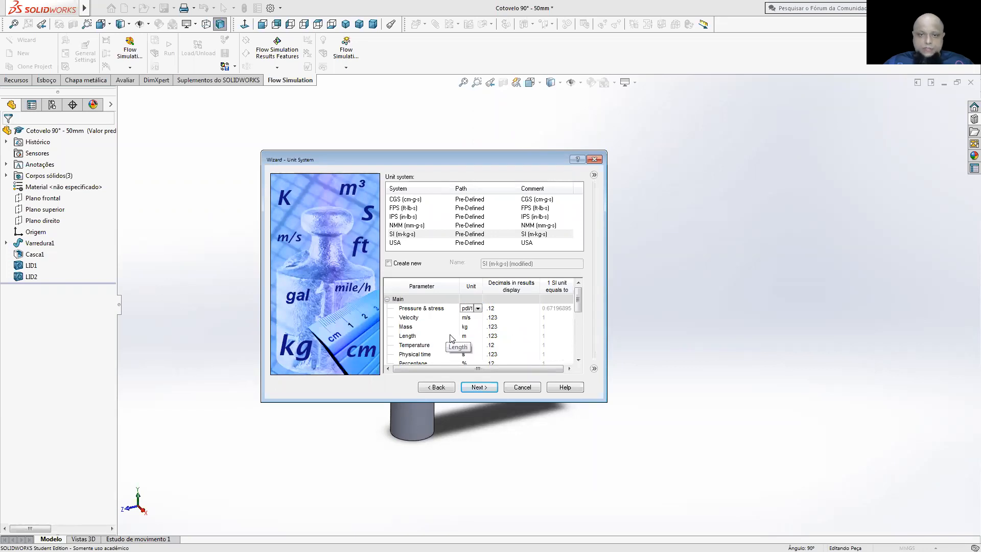
{"action": "left_click", "coordinate": [477, 308]}
{"action": "left_click", "coordinate": [476, 317]}
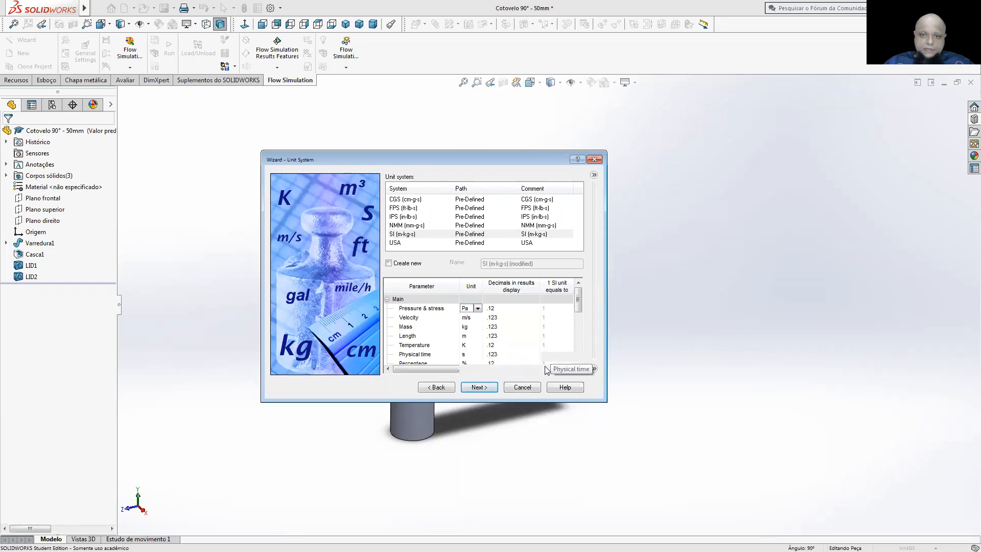
- Accept the SI (m-kg-s) unit system and continue through the Wizard to the default fluid selection
{"action": "left_click", "coordinate": [478, 387]}
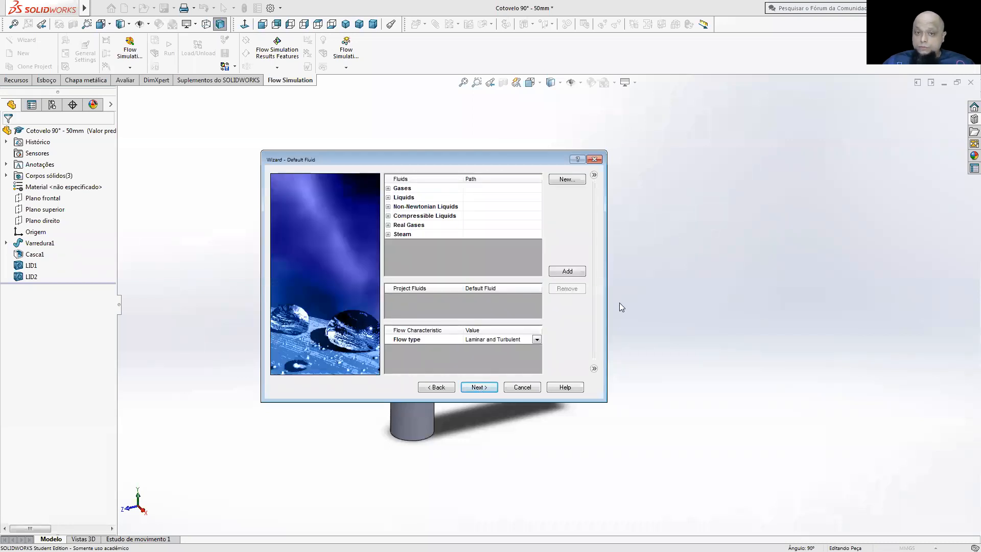
- Browse the predefined gases available as the default fluid, and collapse the Gases group
{"action": "left_click", "coordinate": [388, 188]}
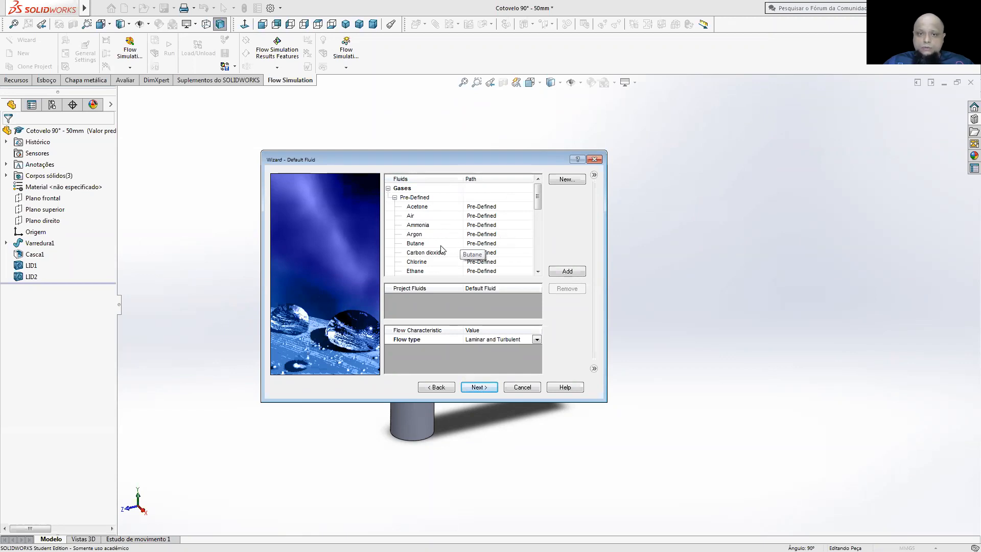
{"action": "left_click", "coordinate": [538, 271]}
{"action": "left_click", "coordinate": [538, 271]}
{"action": "left_click", "coordinate": [538, 271]}
{"action": "scroll", "coordinate": [432, 254], "scroll_direction": "down", "scroll_amount": 3}
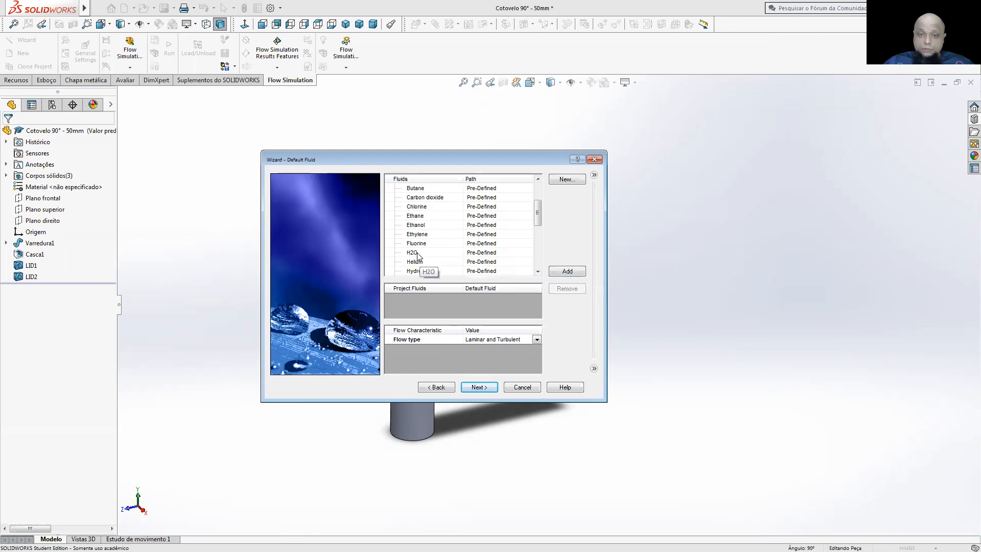
{"action": "left_click", "coordinate": [537, 271]}
{"action": "left_click", "coordinate": [538, 271]}
{"action": "left_click", "coordinate": [537, 271]}
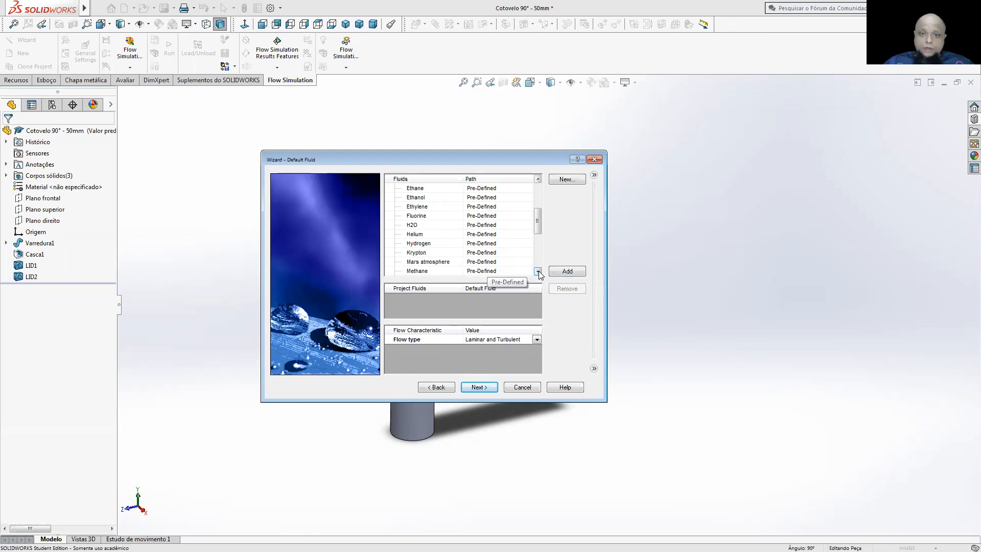
{"action": "left_click", "coordinate": [538, 271]}
{"action": "left_click", "coordinate": [538, 272]}
{"action": "left_click", "coordinate": [537, 271]}
{"action": "left_click", "coordinate": [538, 271]}
{"action": "left_click", "coordinate": [538, 272]}
{"action": "left_click", "coordinate": [538, 271]}
{"action": "left_click", "coordinate": [538, 271]}
{"action": "left_click_drag", "start_coordinate": [537, 244], "coordinate": [537, 201]}
{"action": "left_click", "coordinate": [395, 197]}
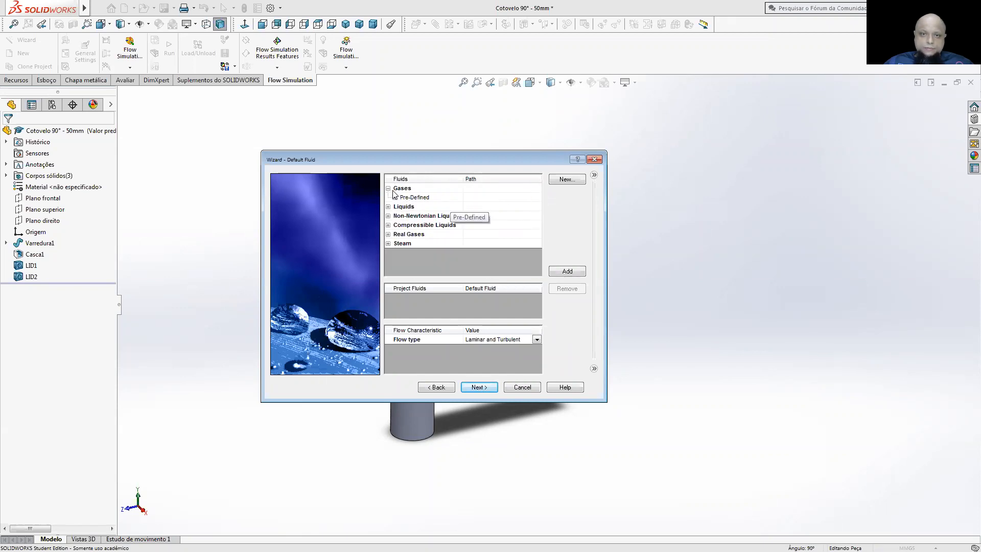
{"action": "left_click", "coordinate": [388, 188]}
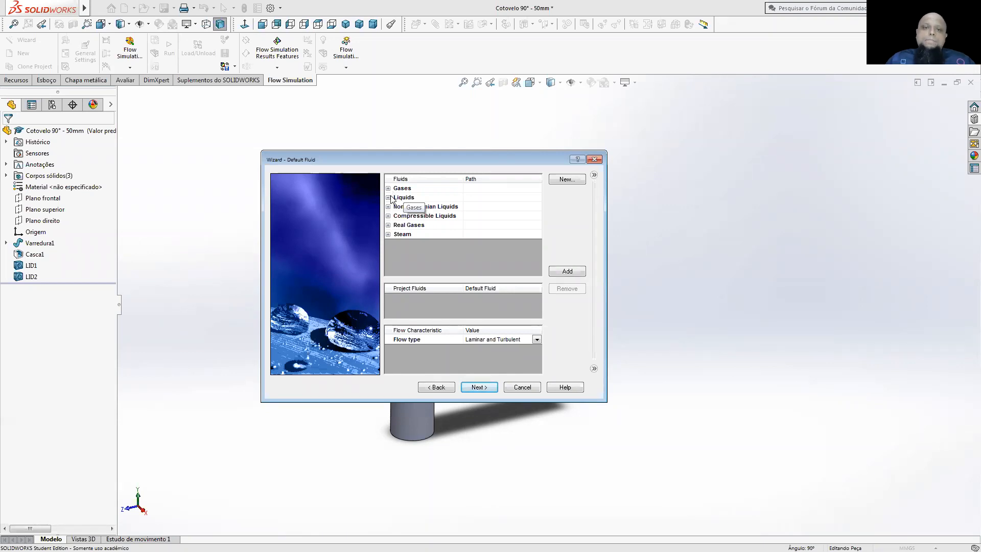
- Add the predefined Water from the Liquids group as the project's default fluid, and collapse the group
{"action": "left_click", "coordinate": [388, 198]}
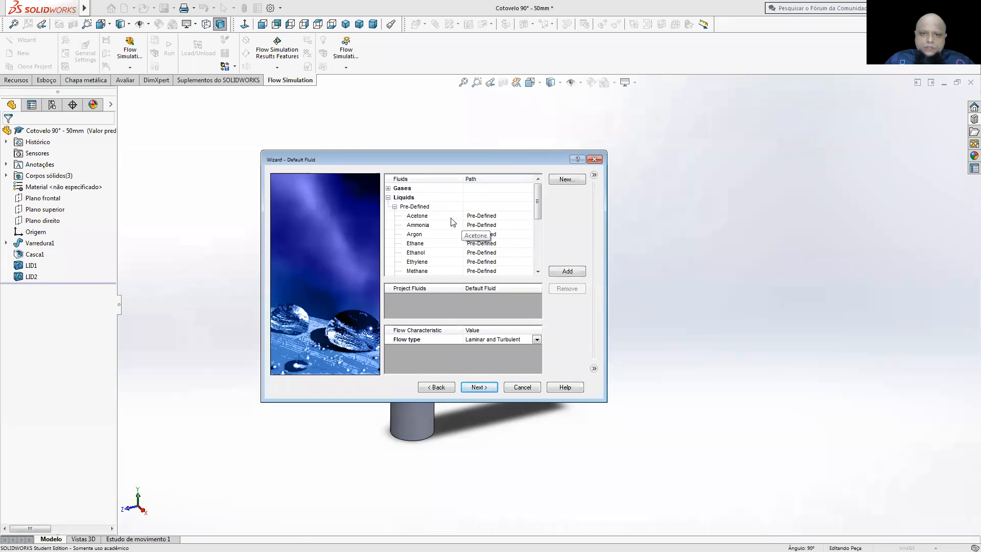
{"action": "left_click_drag", "start_coordinate": [536, 203], "coordinate": [538, 235]}
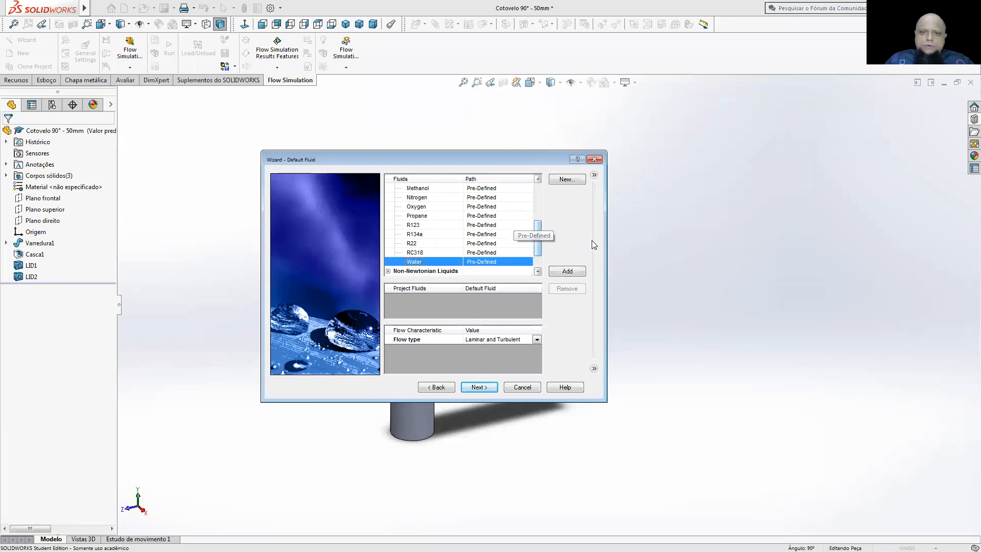
{"action": "left_click", "coordinate": [445, 244]}
{"action": "left_click", "coordinate": [423, 263]}
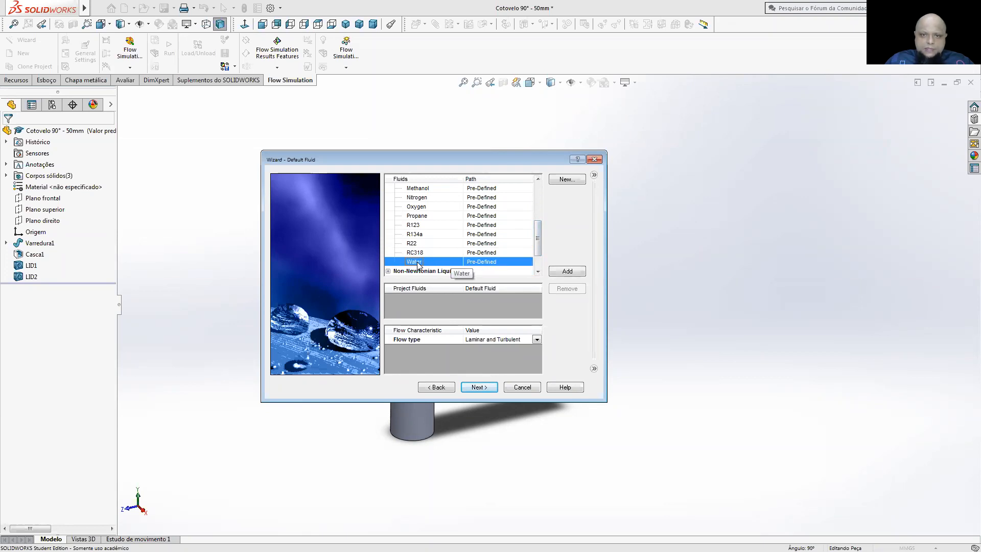
{"action": "left_click", "coordinate": [556, 276]}
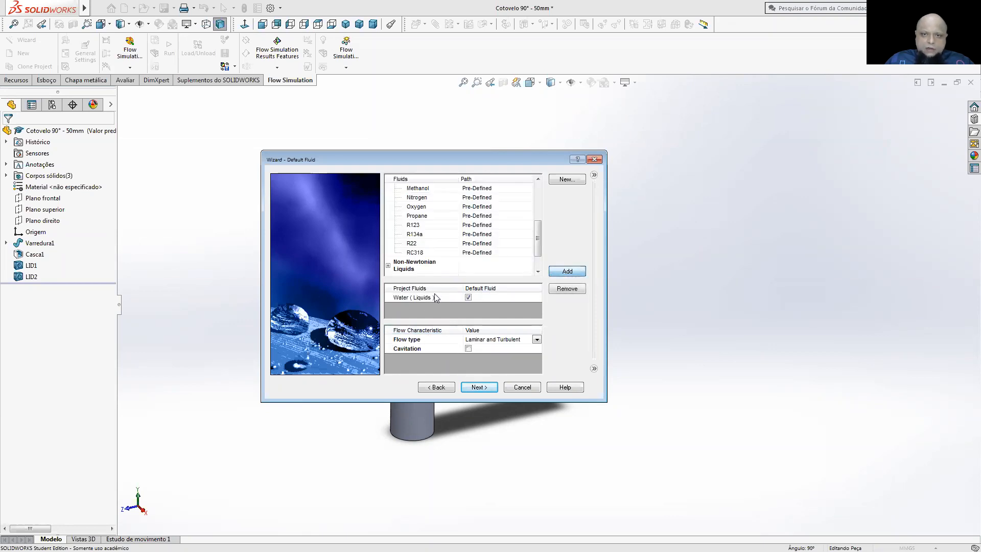
{"action": "left_click_drag", "start_coordinate": [536, 235], "coordinate": [535, 194]}
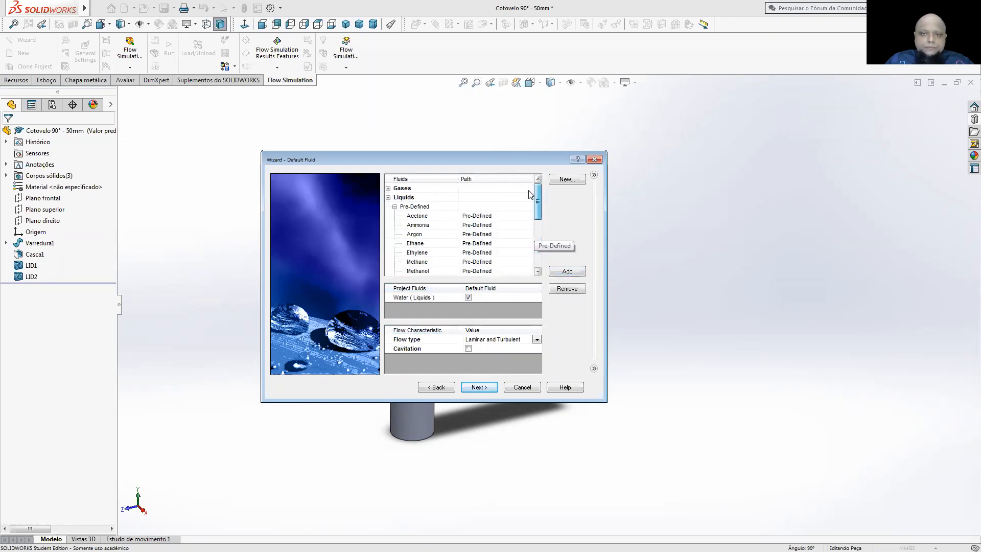
{"action": "left_click", "coordinate": [395, 207]}
{"action": "left_click", "coordinate": [388, 197]}
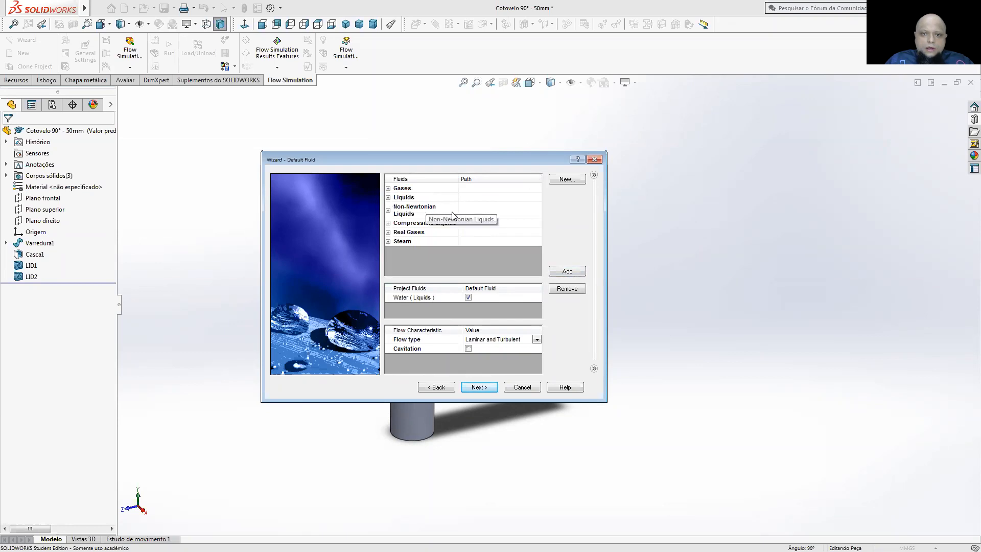
- Browse the predefined fluids under Compressible Liquids, Real Gases and Steam, and collapse the groups
{"action": "left_click", "coordinate": [388, 223]}
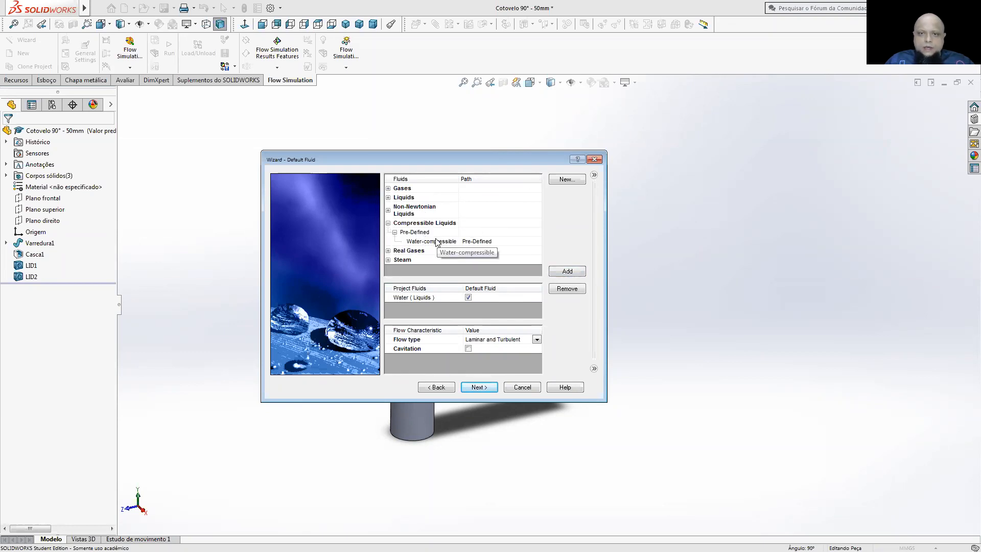
{"action": "left_click", "coordinate": [387, 252]}
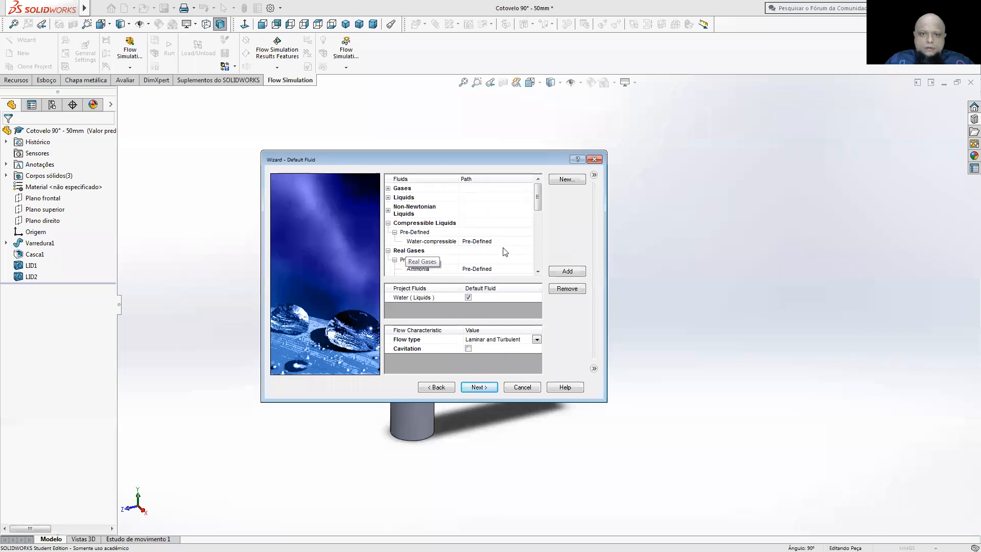
{"action": "scroll", "coordinate": [507, 251], "scroll_direction": "down", "scroll_amount": 2}
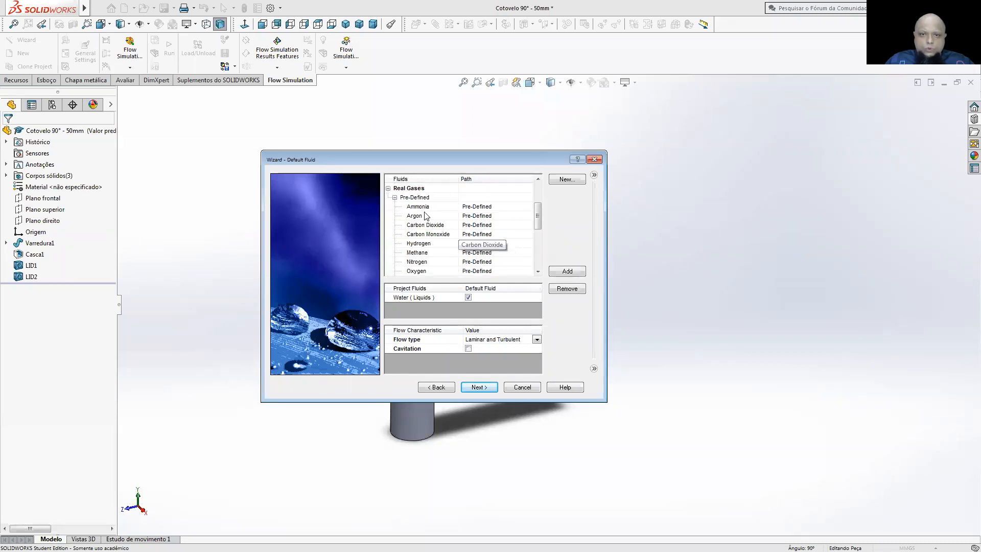
{"action": "scroll", "coordinate": [440, 240], "scroll_direction": "down", "scroll_amount": 6}
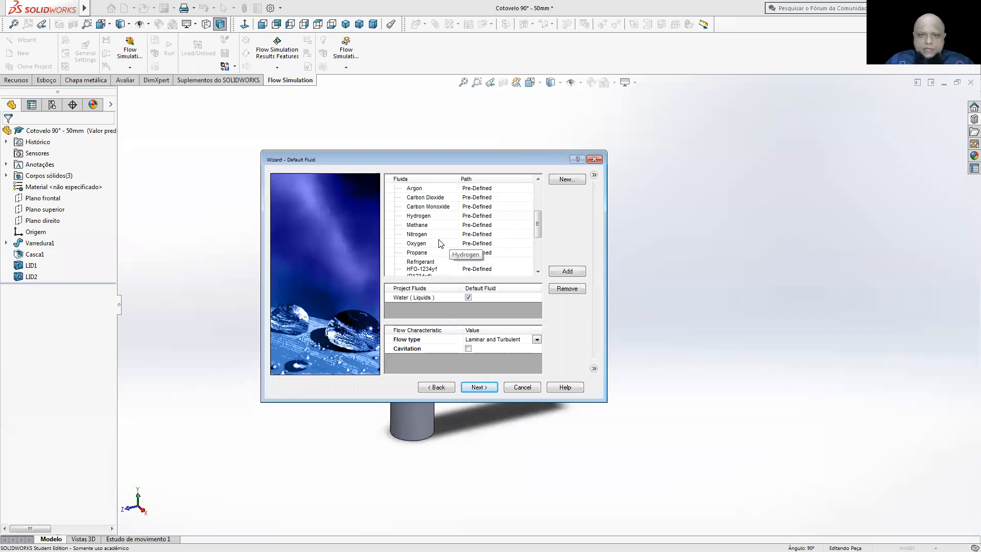
{"action": "left_click", "coordinate": [388, 271]}
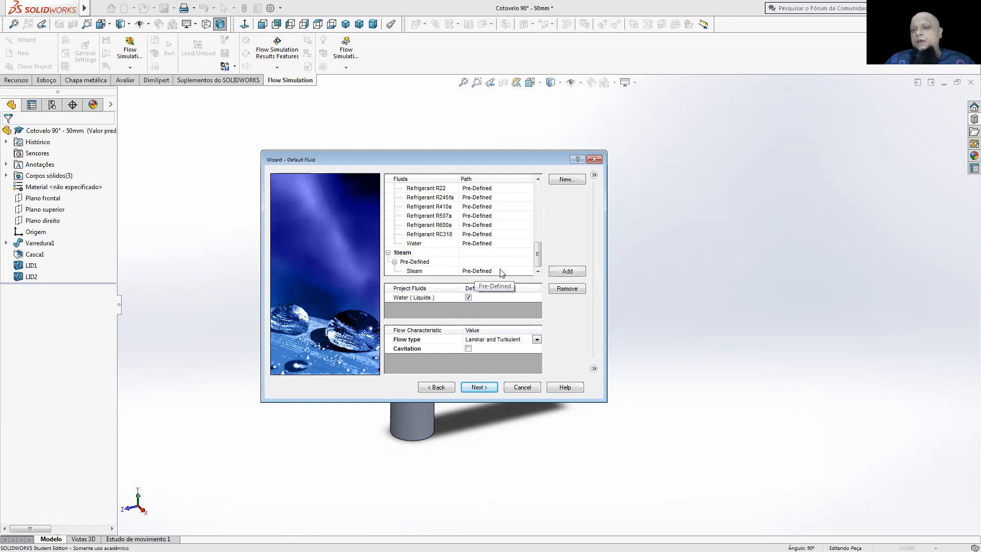
{"action": "left_click_drag", "start_coordinate": [538, 250], "coordinate": [539, 204]}
{"action": "left_click", "coordinate": [395, 228]}
{"action": "left_click", "coordinate": [388, 250]}
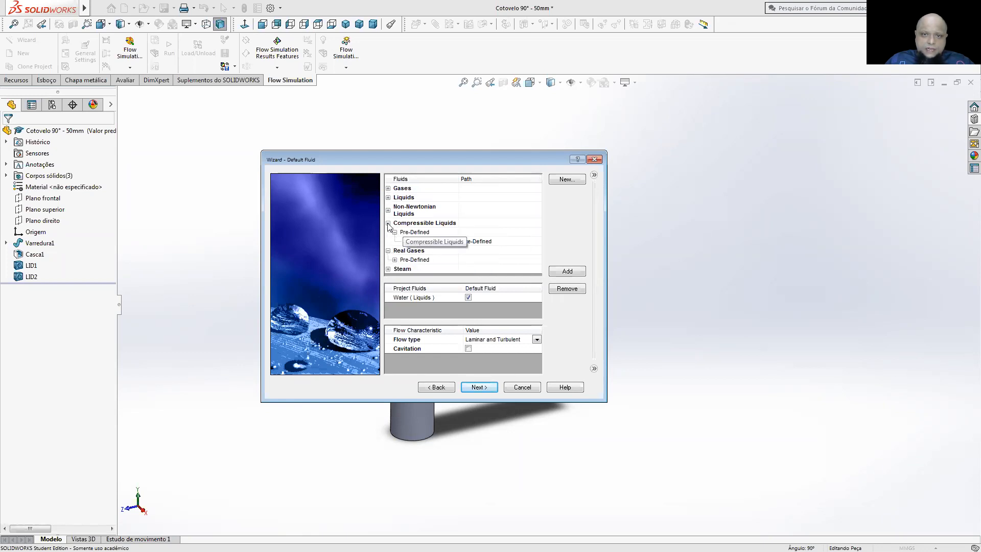
{"action": "left_click", "coordinate": [388, 223]}
{"action": "left_click", "coordinate": [388, 231]}
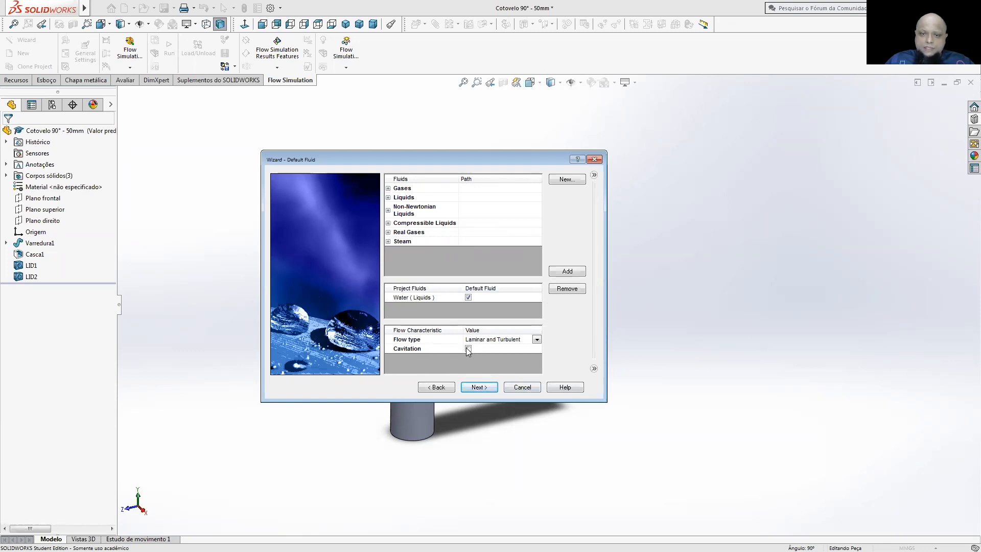
- Accept adiabatic walls with 0 micrometer roughness and initial conditions of 101325 Pa and 293.2 K, and finish the Wizard
{"action": "left_click", "coordinate": [473, 388]}
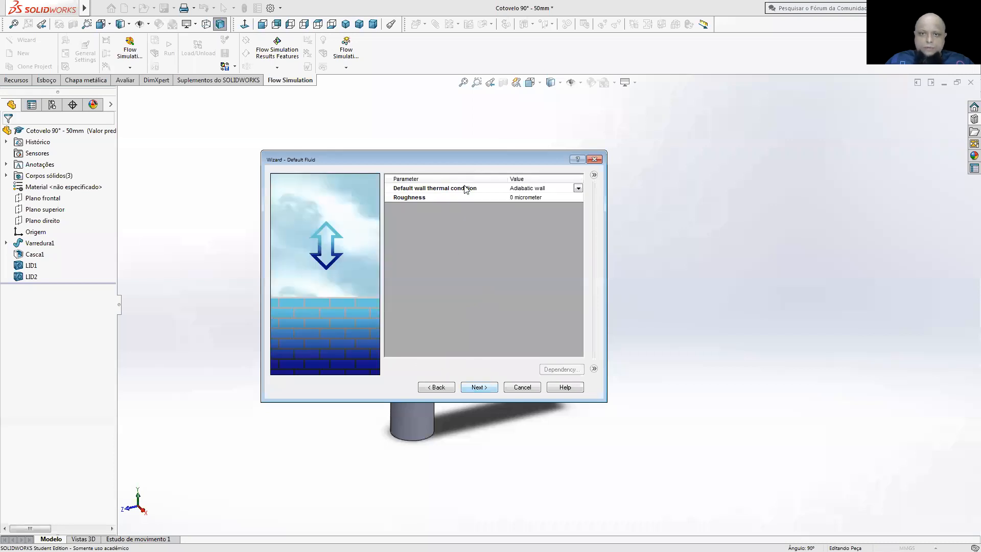
{"action": "left_click", "coordinate": [474, 389]}
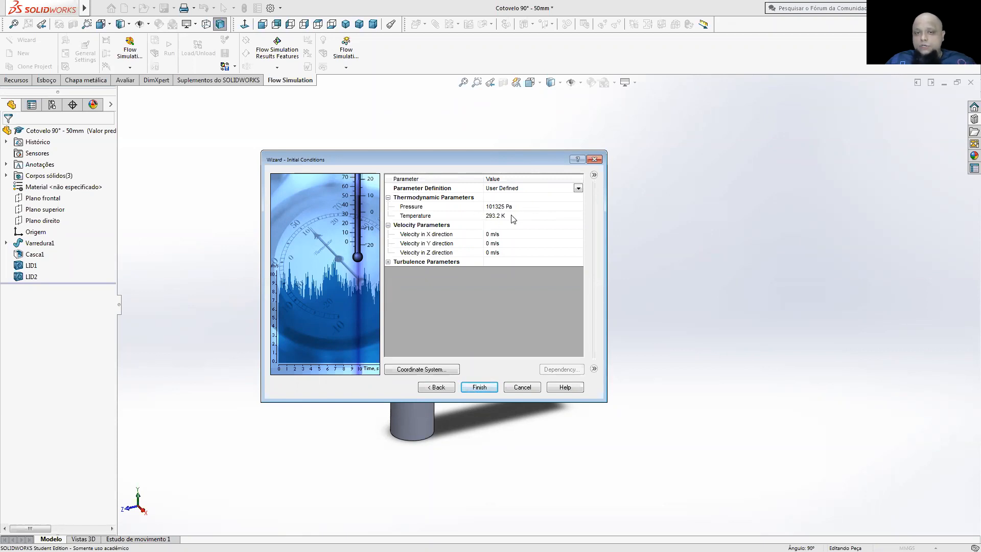
{"action": "left_click", "coordinate": [479, 387]}
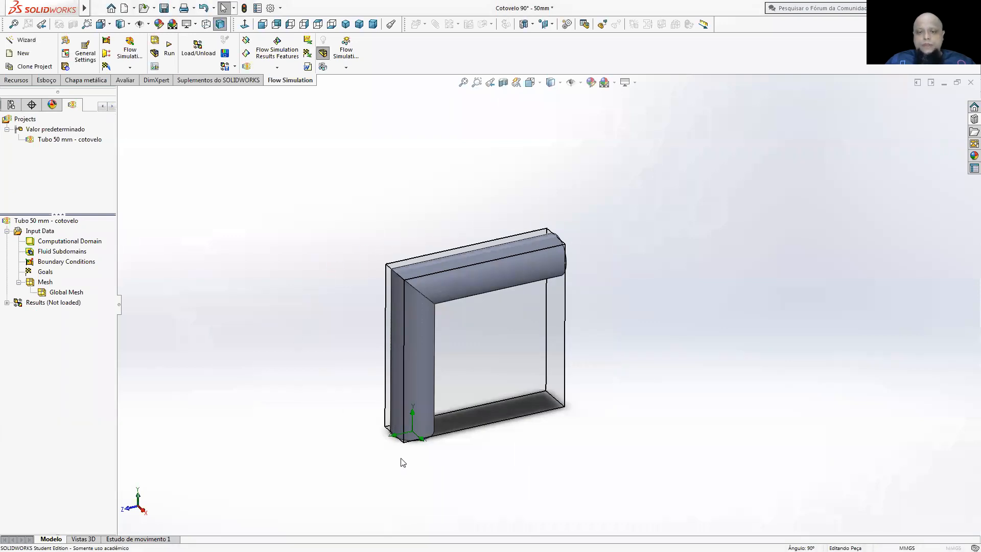
- Try extending the computational domain's positive Z limit to about 0.0355 m, and discard the edit
{"action": "middle_click_drag", "start_coordinate": [512, 172], "coordinate": [510, 292]}
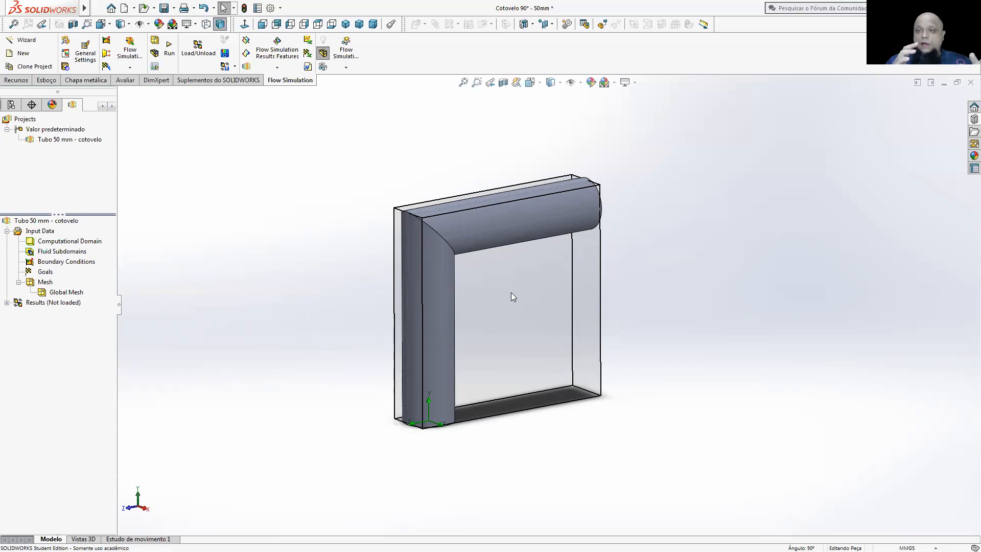
{"action": "middle_click_drag", "start_coordinate": [528, 269], "coordinate": [502, 234]}
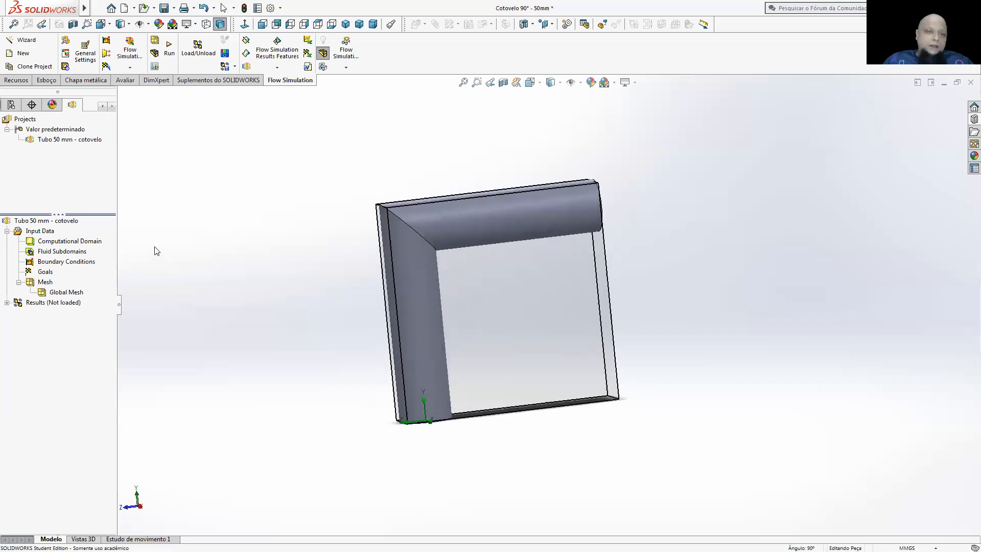
{"action": "left_click", "coordinate": [66, 241]}
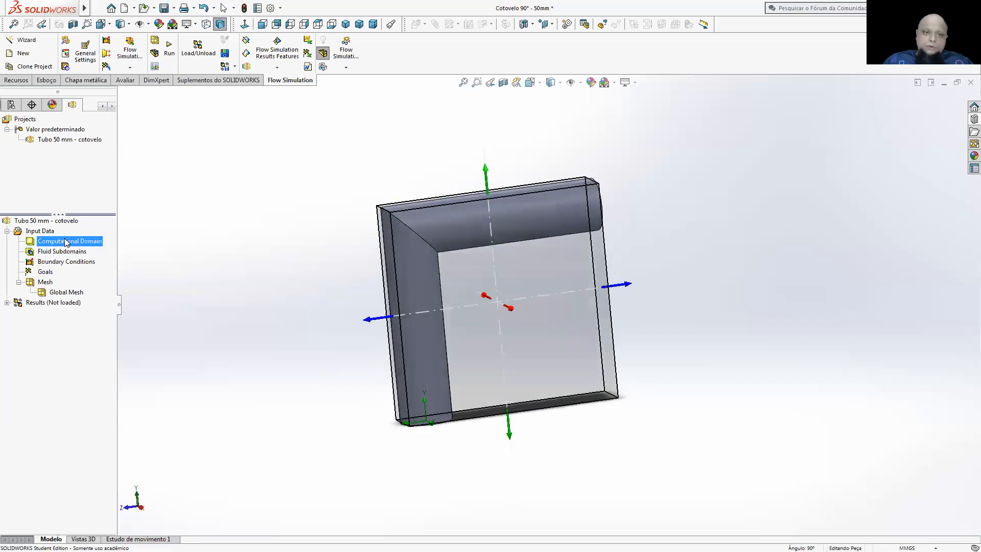
{"action": "right_click", "coordinate": [66, 241]}
{"action": "left_click", "coordinate": [112, 247]}
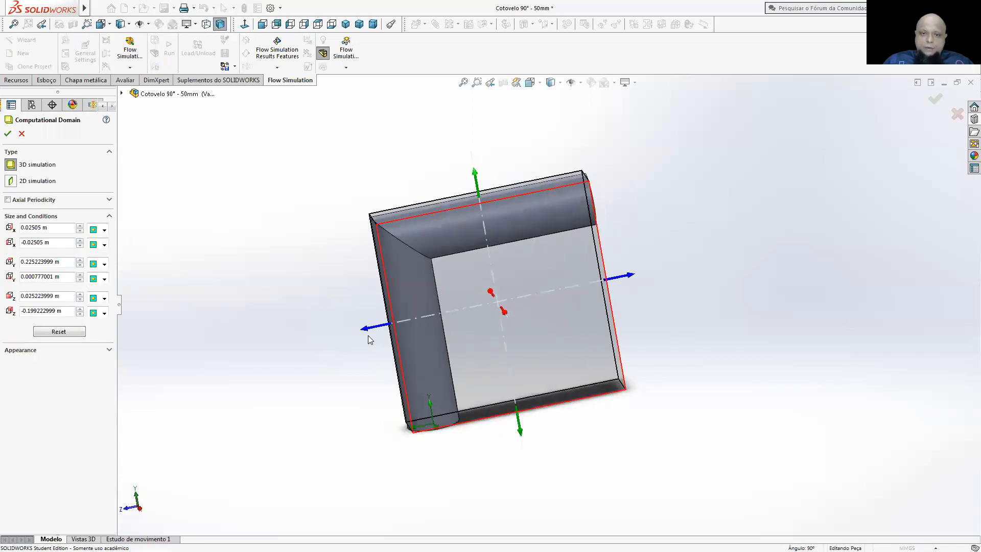
{"action": "mouse_move", "coordinate": [356, 329]}
{"action": "left_mouse_down"}
{"action": "mouse_move", "coordinate": [366, 329]}
{"action": "mouse_move", "coordinate": [345, 332]}
{"action": "left_mouse_up"}
{"action": "middle_click_drag", "start_coordinate": [384, 244], "coordinate": [465, 212]}
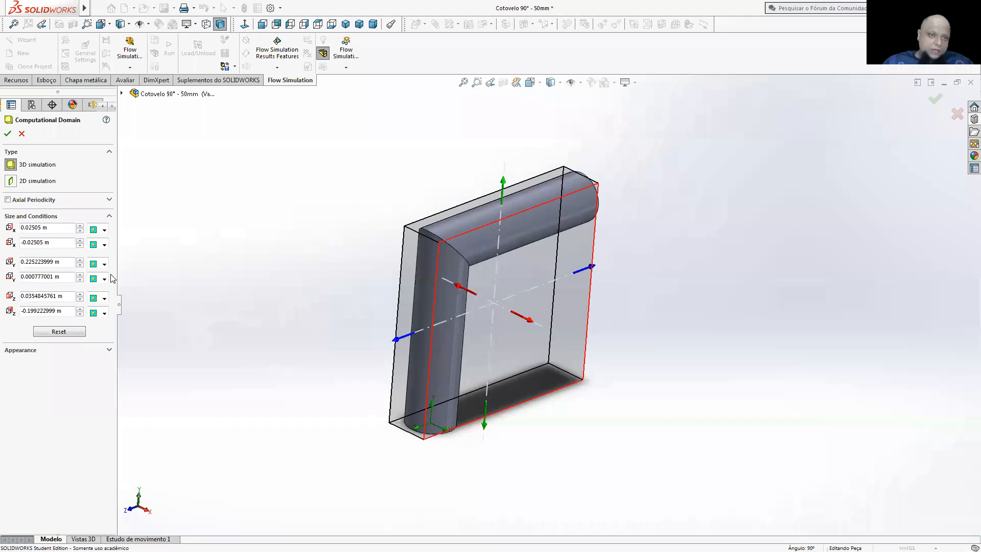
{"action": "left_click", "coordinate": [21, 134]}
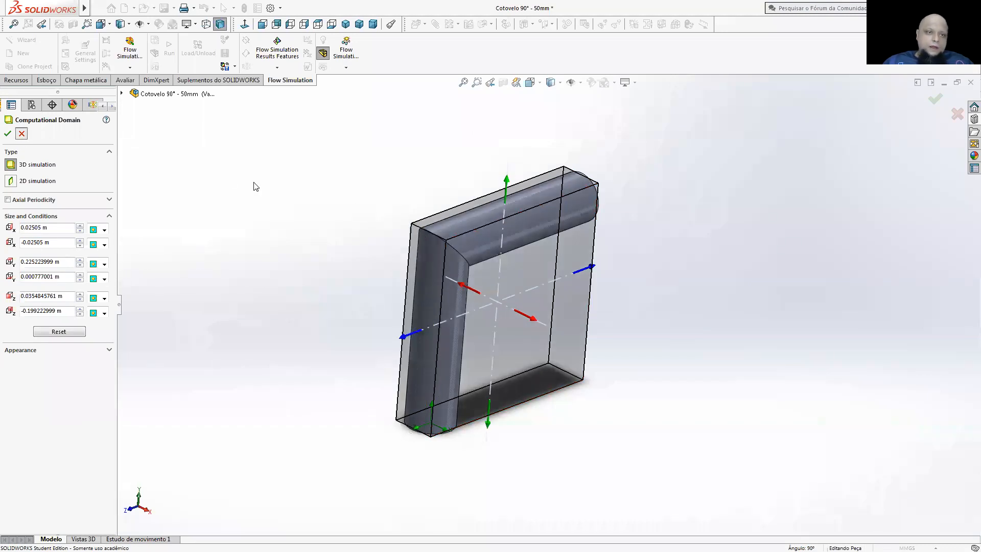
- Hide the computational domain box around the elbow
{"action": "middle_click_drag", "start_coordinate": [409, 204], "coordinate": [464, 267]}
{"action": "right_click", "coordinate": [92, 247]}
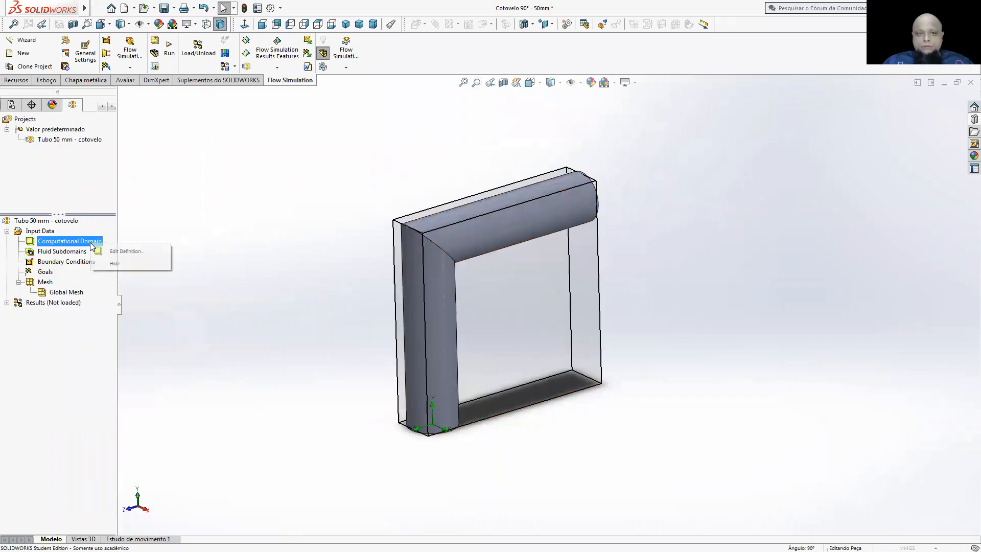
{"action": "left_click", "coordinate": [124, 264]}
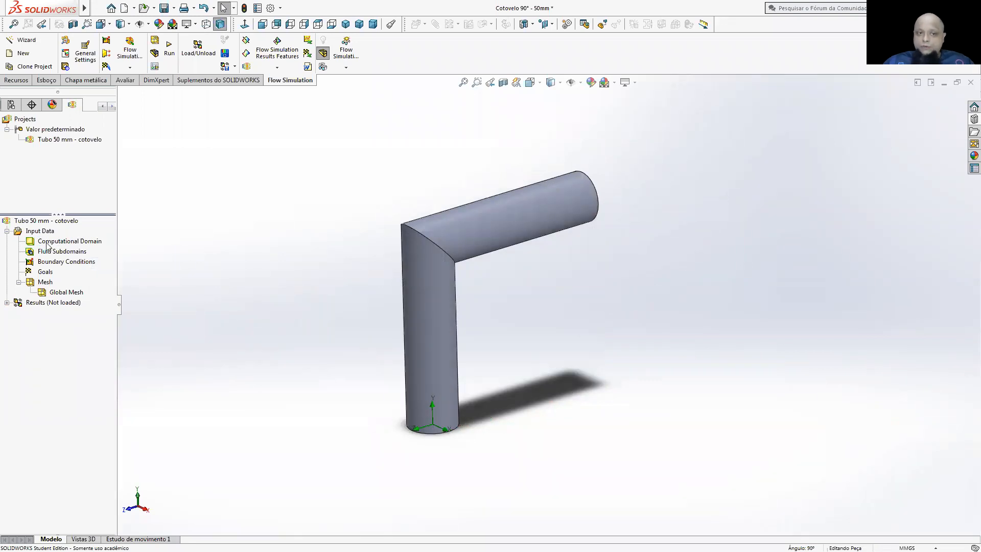
- Increase the Flow Simulation model transparency to see through the pipe walls, and inspect the elbow's hollow interior
{"action": "middle_click_drag", "start_coordinate": [391, 274], "coordinate": [438, 264]}
{"action": "left_click", "coordinate": [464, 243]}
{"action": "left_click", "coordinate": [393, 183]}
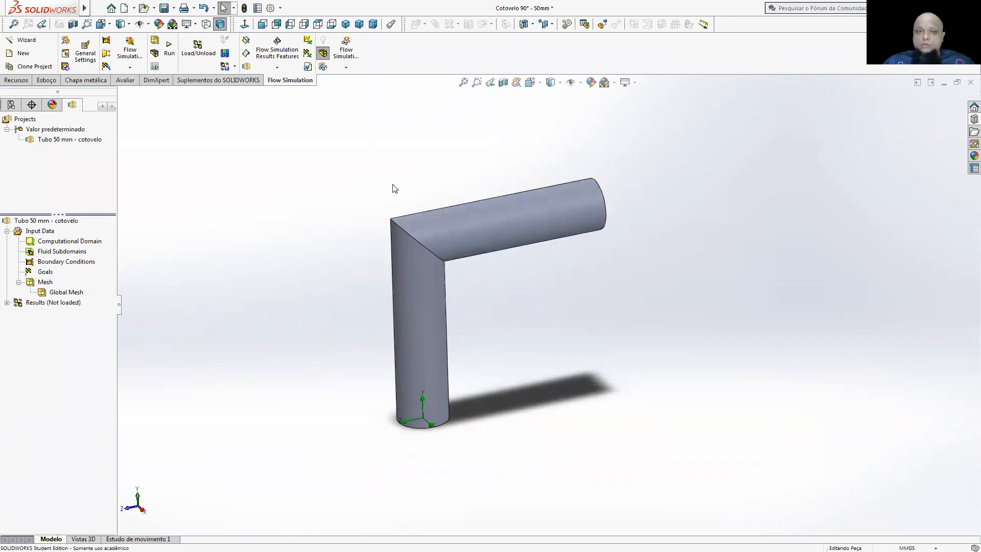
{"action": "left_click", "coordinate": [346, 68]}
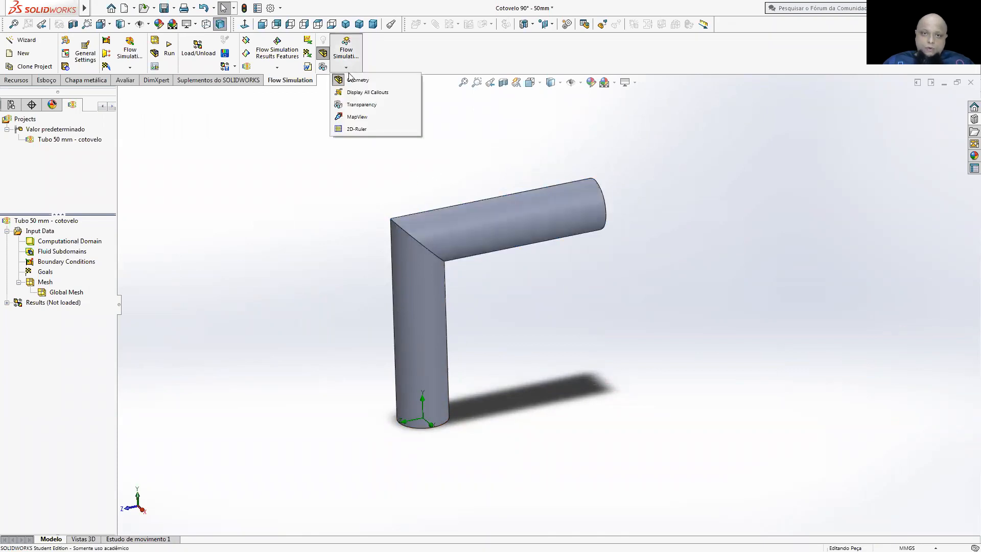
{"action": "left_click", "coordinate": [367, 106]}
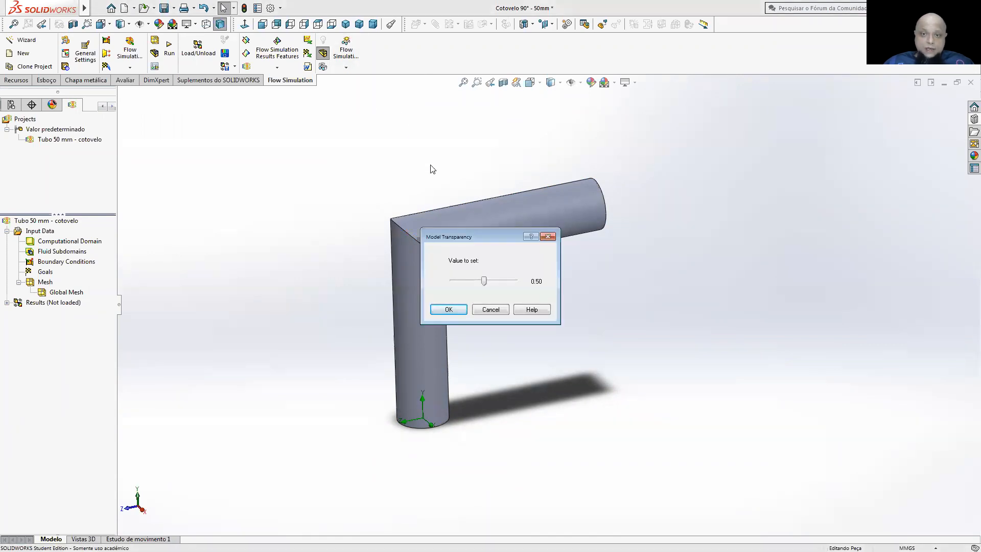
{"action": "left_click_drag", "start_coordinate": [484, 282], "coordinate": [507, 284]}
{"action": "left_click", "coordinate": [455, 312]}
{"action": "middle_click_drag", "start_coordinate": [523, 305], "coordinate": [494, 234]}
{"action": "scroll", "coordinate": [459, 269], "scroll_direction": "down", "scroll_amount": 3}
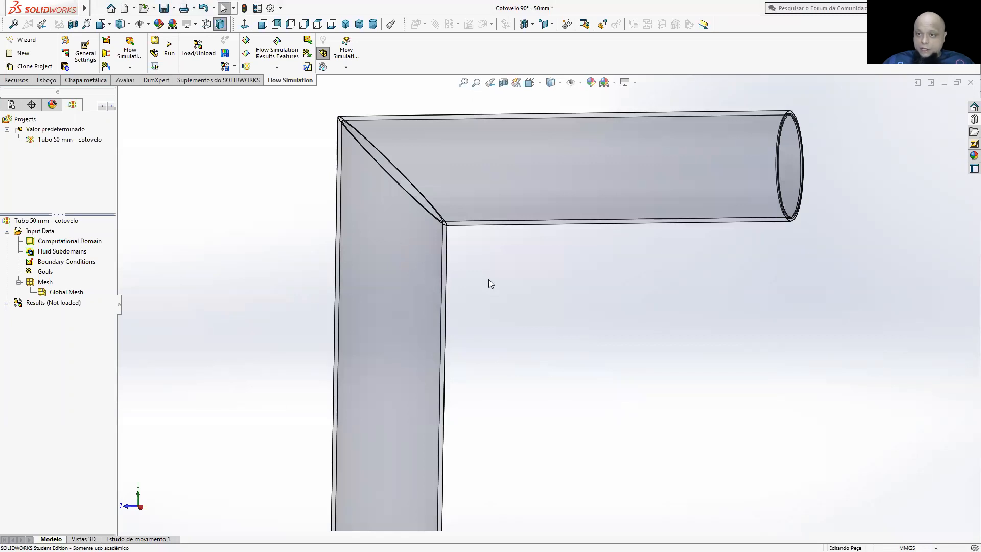
{"action": "scroll", "coordinate": [489, 279], "scroll_direction": "up", "scroll_amount": 4}
{"action": "middle_click_drag", "start_coordinate": [499, 287], "coordinate": [522, 302]}
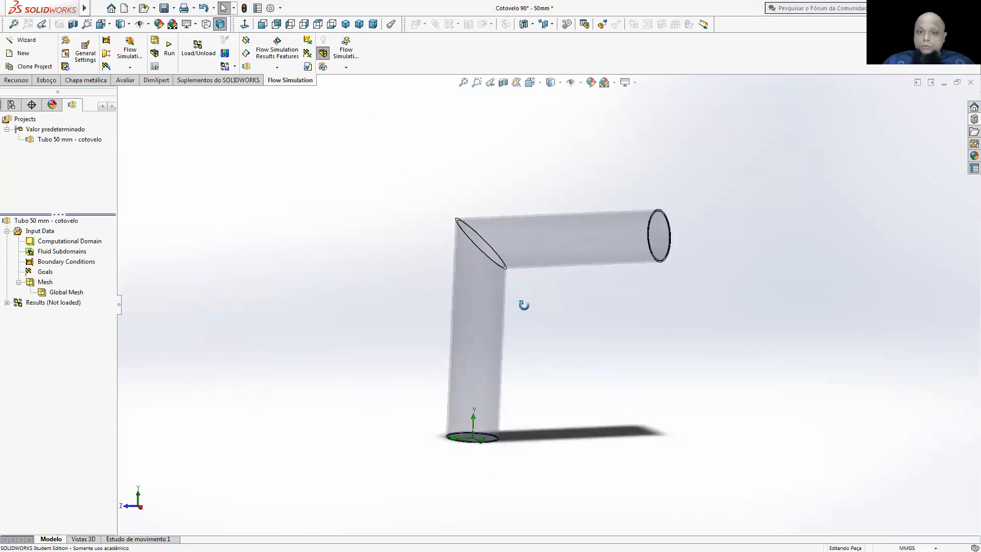
- Reduce the model transparency to its minimum to make the elbow opaque
{"action": "left_click", "coordinate": [346, 67]}
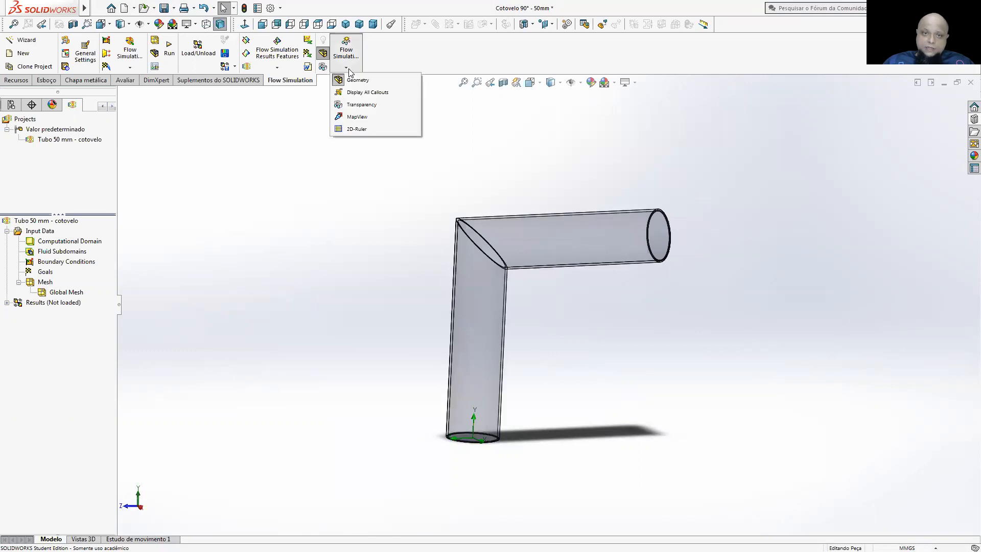
{"action": "left_click", "coordinate": [359, 105]}
{"action": "left_click_drag", "start_coordinate": [483, 281], "coordinate": [450, 282]}
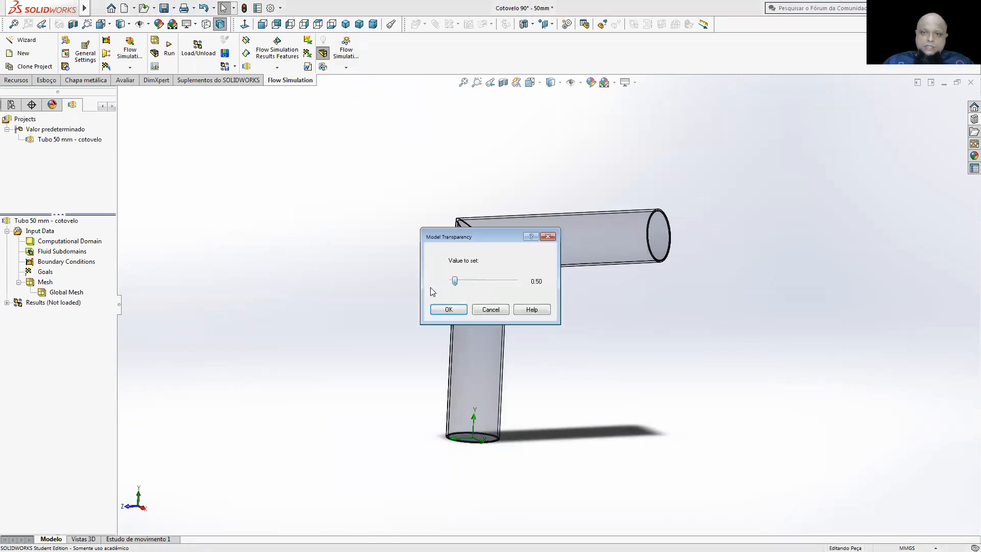
{"action": "mouse_move", "coordinate": [536, 319]}
{"action": "middle_mouse_down"}
{"action": "mouse_move", "coordinate": [629, 333]}
{"action": "mouse_move", "coordinate": [626, 312]}
{"action": "mouse_move", "coordinate": [537, 335]}
{"action": "middle_mouse_up"}
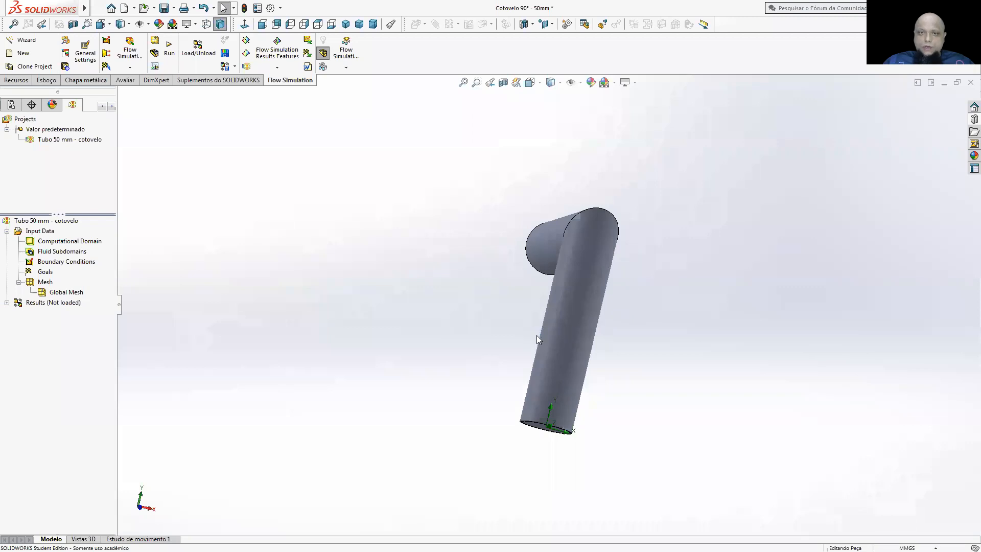
- Set the model transparency of the elbow to 0.85
{"action": "left_click", "coordinate": [347, 70]}
{"action": "left_click", "coordinate": [360, 108]}
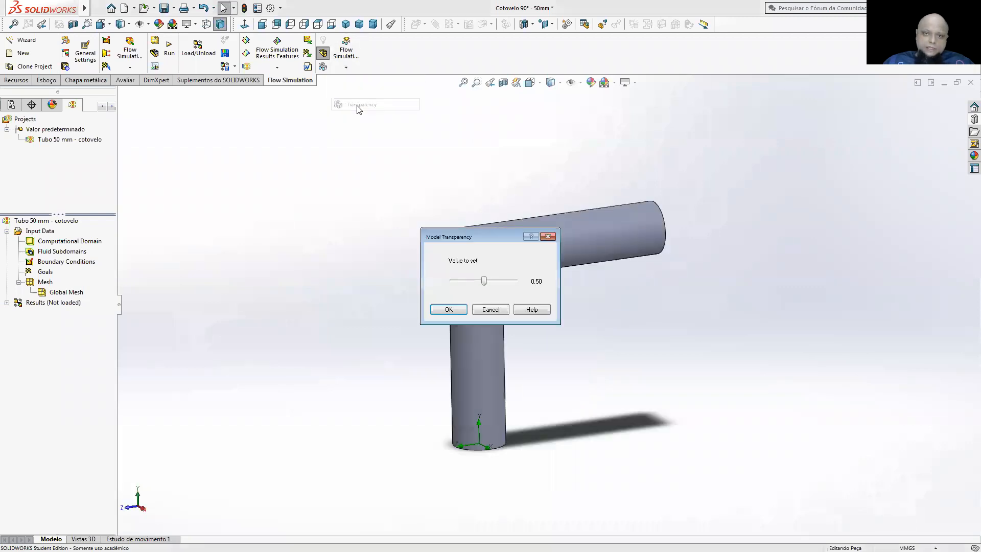
{"action": "left_click_drag", "start_coordinate": [482, 285], "coordinate": [506, 285]}
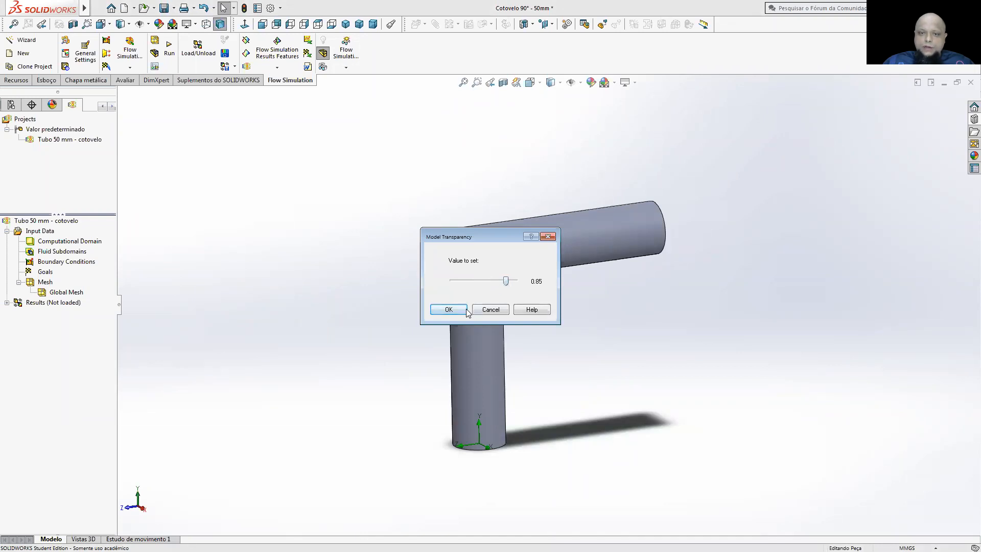
{"action": "left_click", "coordinate": [448, 308]}
{"action": "scroll", "coordinate": [559, 366], "scroll_direction": "up", "scroll_amount": 1}
{"action": "scroll", "coordinate": [558, 366], "scroll_direction": "up", "scroll_amount": 1}
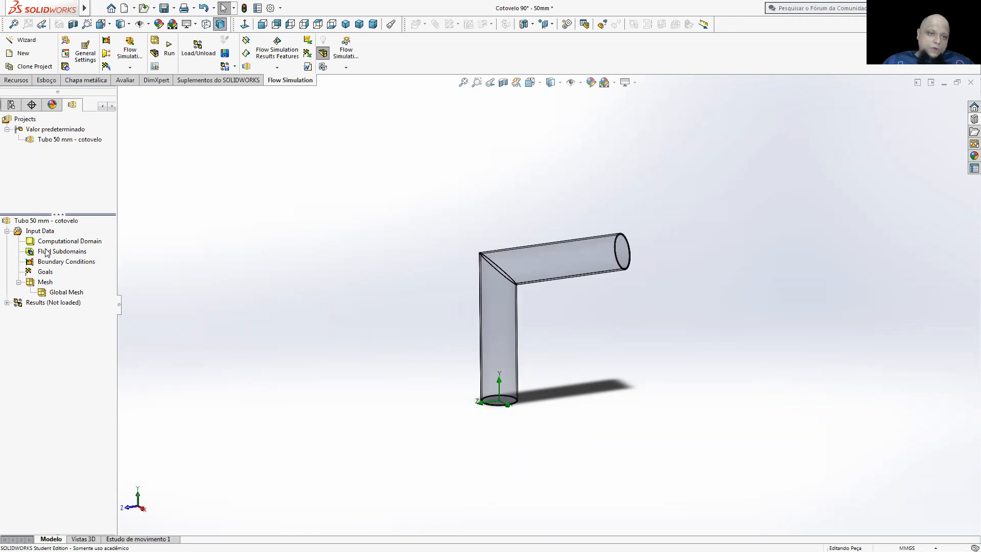
- Try to define a water fluid subdomain on the inner face of the lid closing the elbow's vertical leg
{"action": "right_click", "coordinate": [61, 252]}
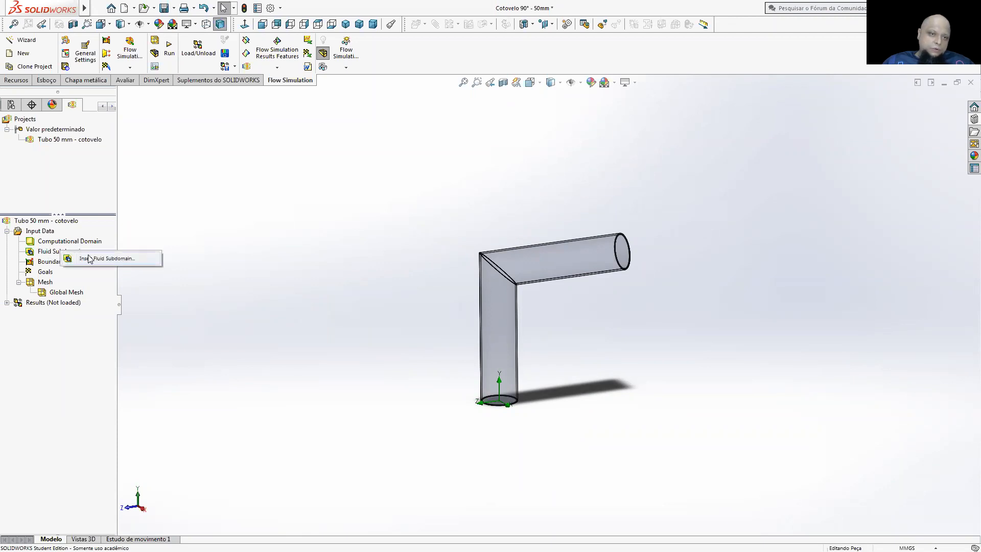
{"action": "left_click", "coordinate": [121, 258]}
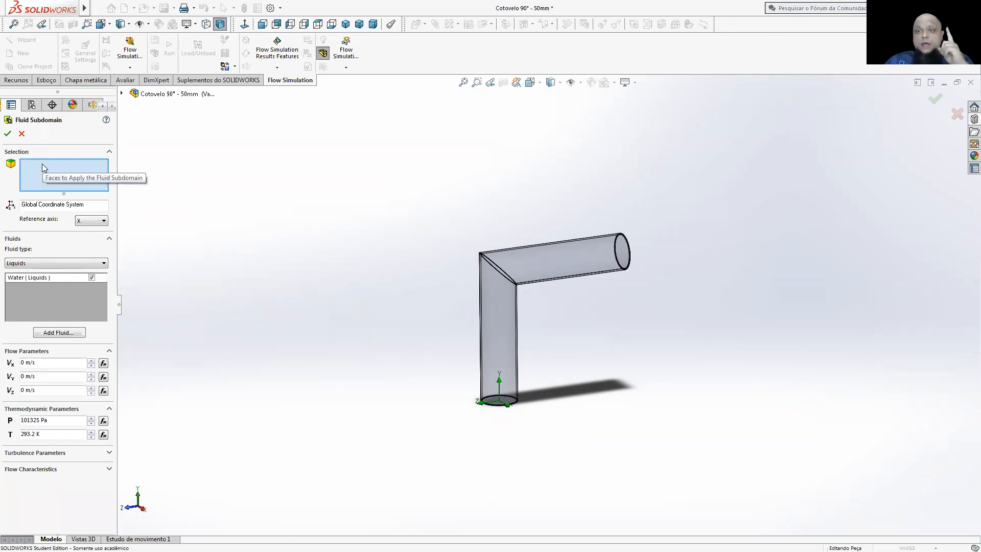
{"action": "middle_click_drag", "start_coordinate": [534, 468], "coordinate": [482, 407]}
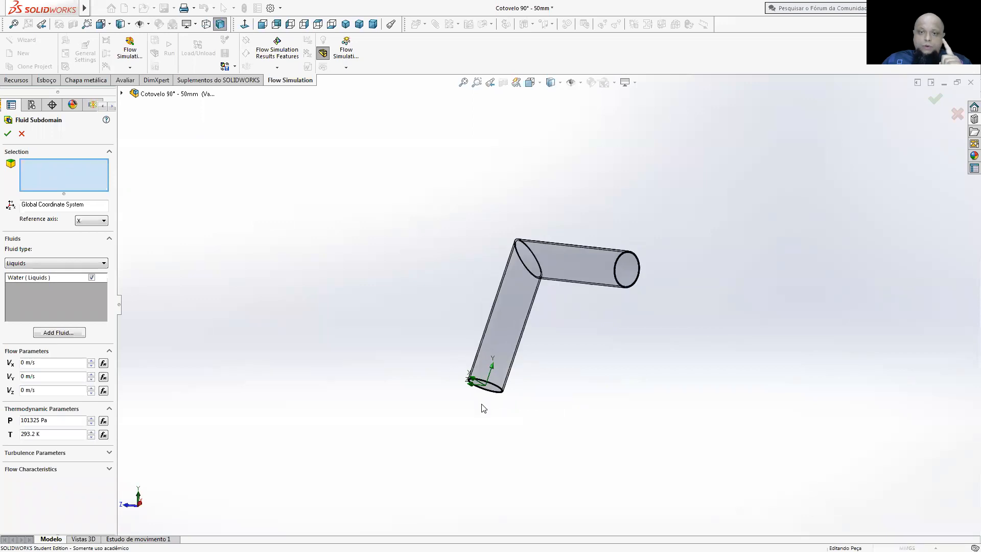
{"action": "scroll", "coordinate": [510, 379], "scroll_direction": "down", "scroll_amount": 3}
{"action": "scroll", "coordinate": [530, 349], "scroll_direction": "down", "scroll_amount": 2}
{"action": "scroll", "coordinate": [526, 360], "scroll_direction": "down", "scroll_amount": 3}
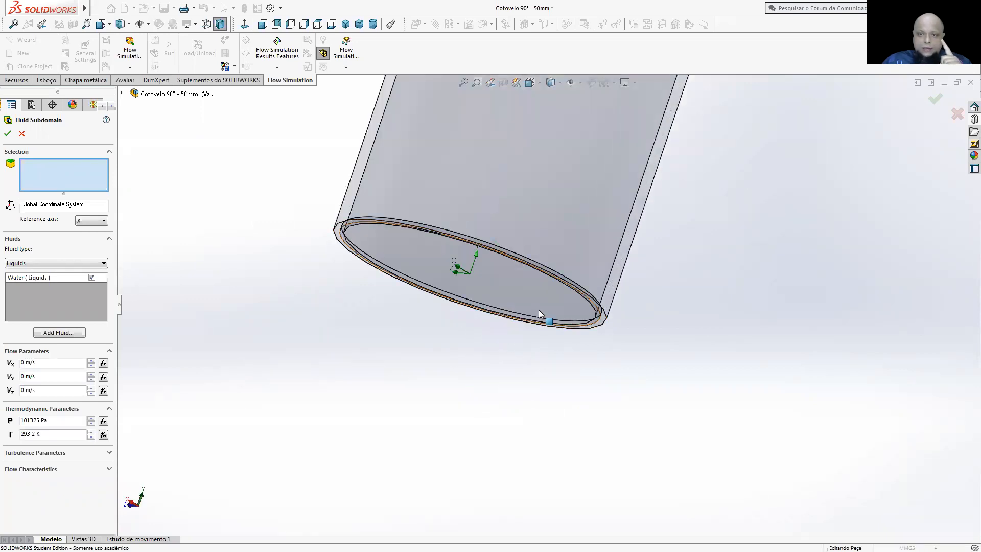
{"action": "scroll", "coordinate": [538, 309], "scroll_direction": "down", "scroll_amount": 3}
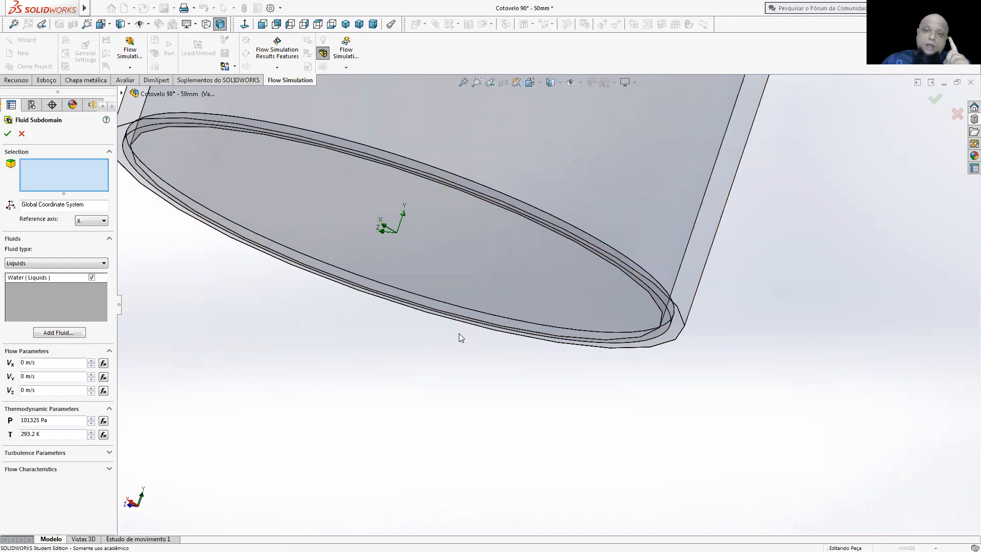
{"action": "right_click", "coordinate": [465, 254]}
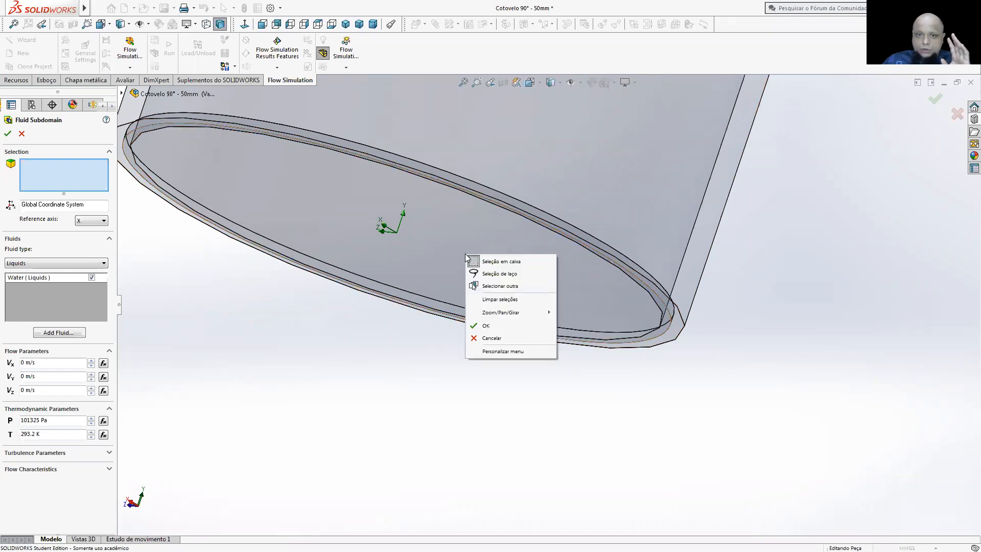
{"action": "left_click", "coordinate": [508, 286]}
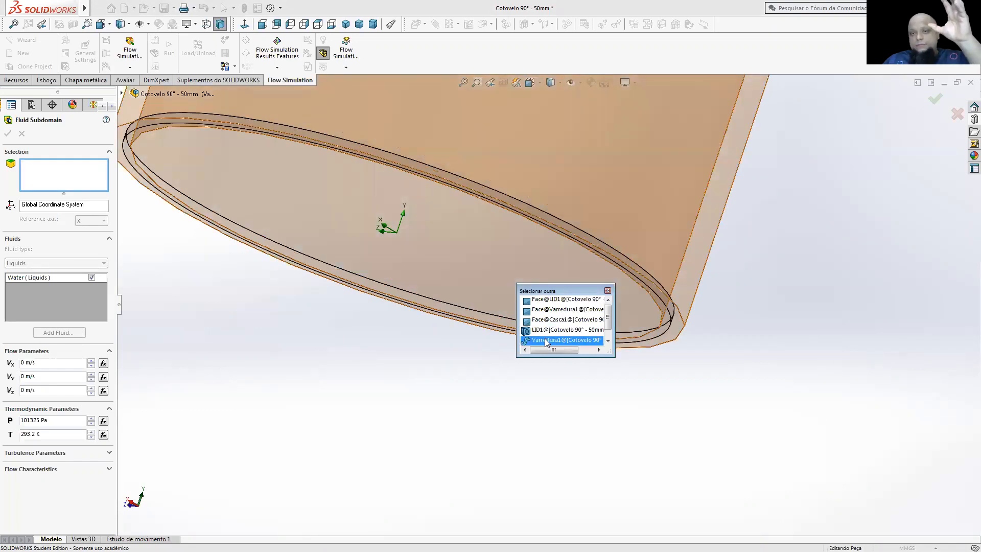
{"action": "scroll", "coordinate": [713, 344], "scroll_direction": "up", "scroll_amount": 5}
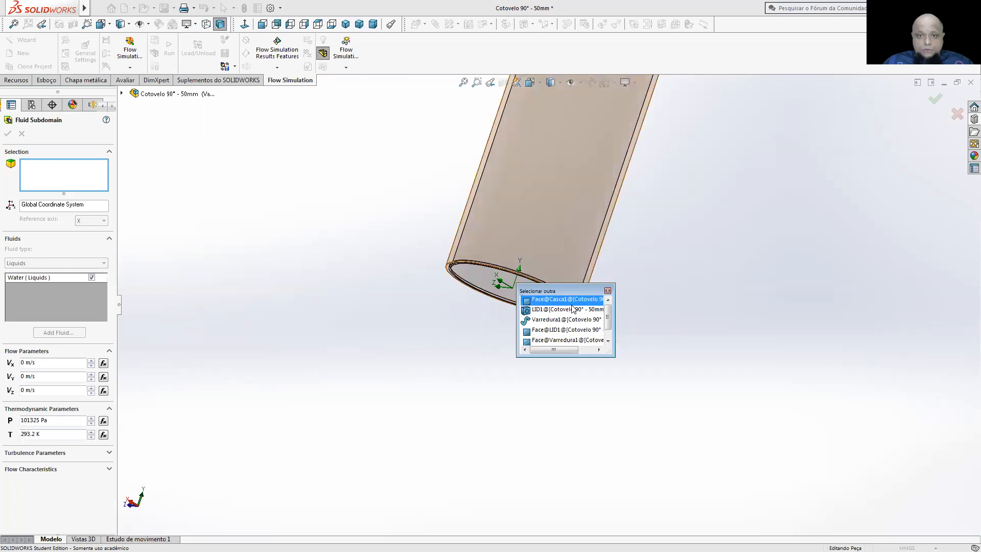
{"action": "left_click", "coordinate": [569, 331]}
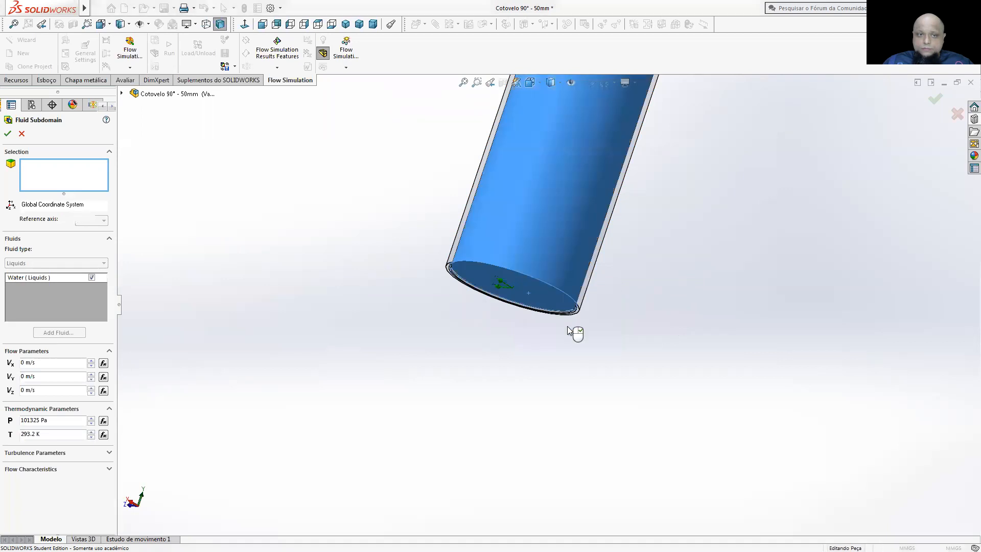
{"action": "middle_click_drag", "start_coordinate": [691, 315], "coordinate": [588, 291]}
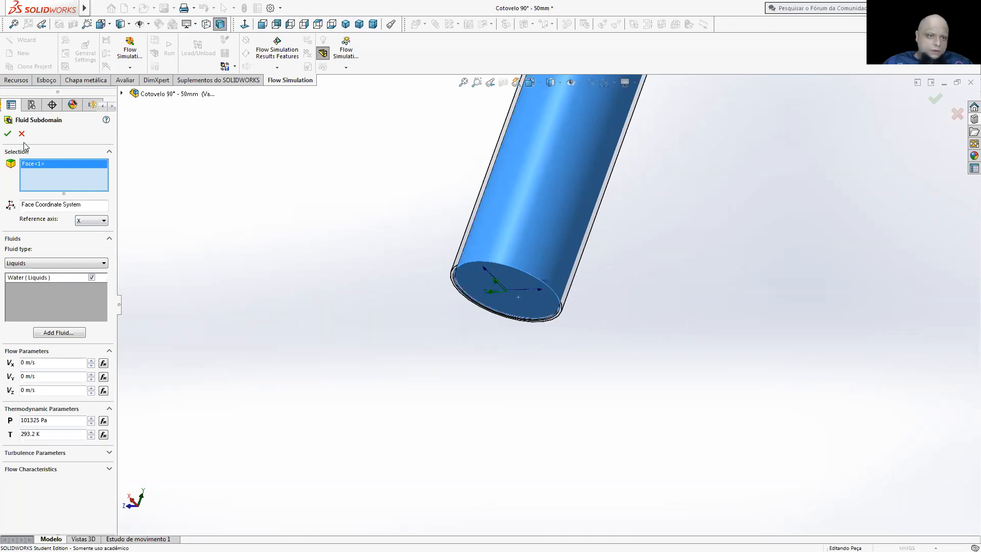
{"action": "scroll", "coordinate": [257, 278], "scroll_direction": "down", "scroll_amount": 2}
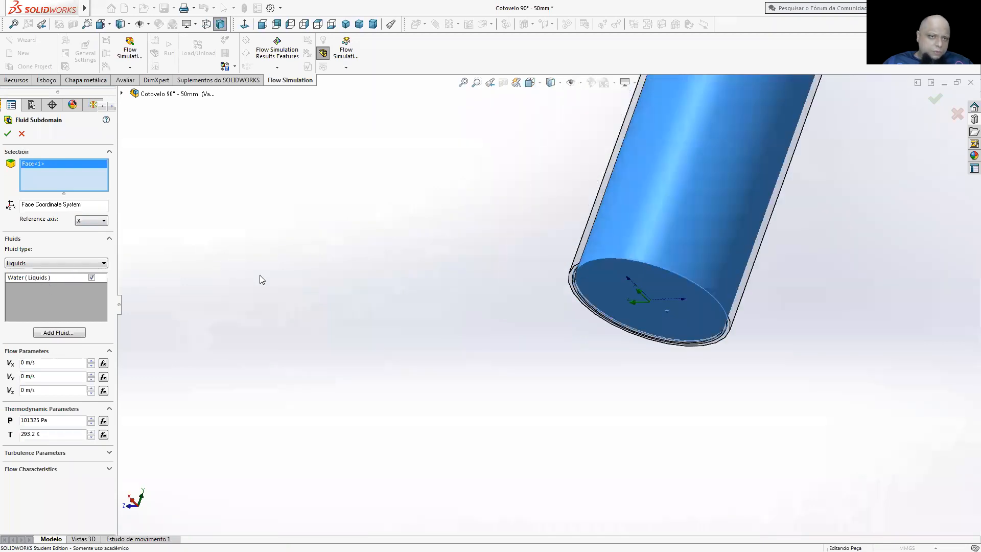
{"action": "scroll", "coordinate": [514, 305], "scroll_direction": "up", "scroll_amount": 2}
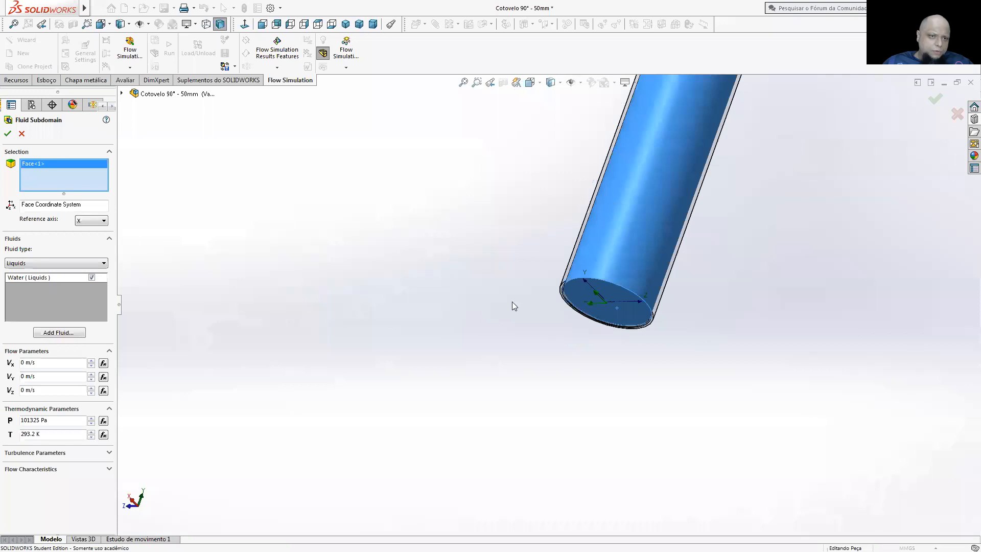
- Try the Gases / Real Gases / Steam fluid type for the subdomain and close its settings
{"action": "left_click", "coordinate": [41, 261]}
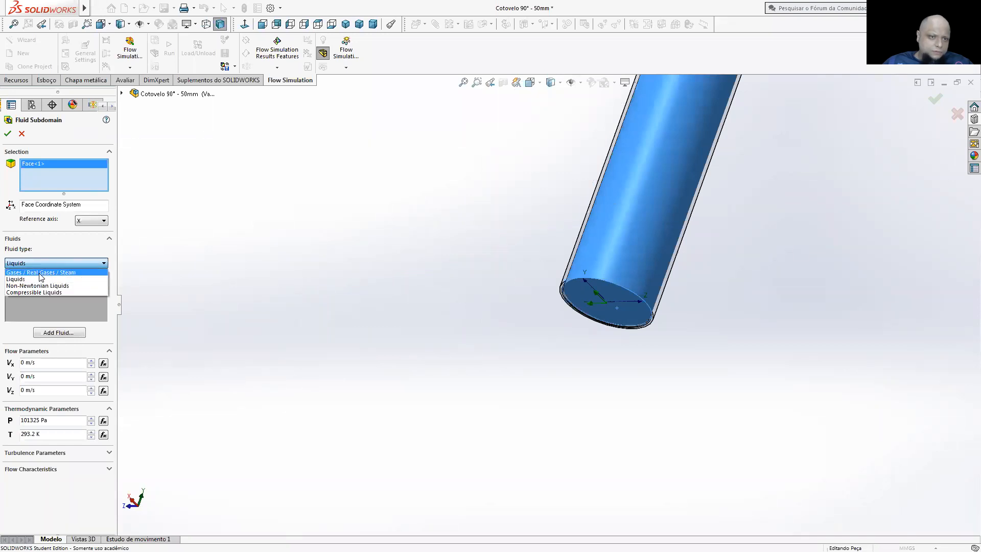
{"action": "left_click", "coordinate": [40, 273]}
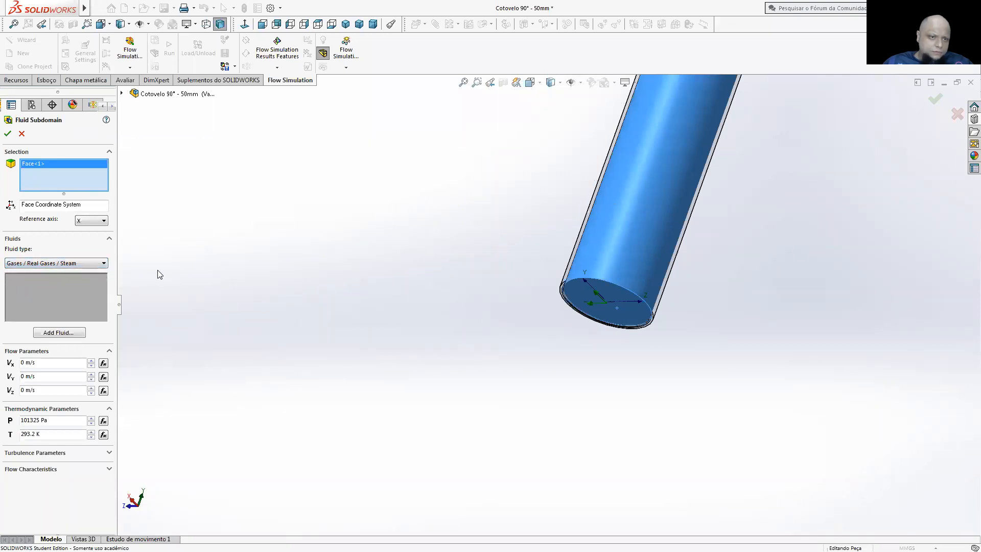
{"action": "left_click", "coordinate": [9, 133]}
{"action": "scroll", "coordinate": [668, 295], "scroll_direction": "up", "scroll_amount": 1}
{"action": "middle_click_drag", "start_coordinate": [668, 295], "coordinate": [677, 324]}
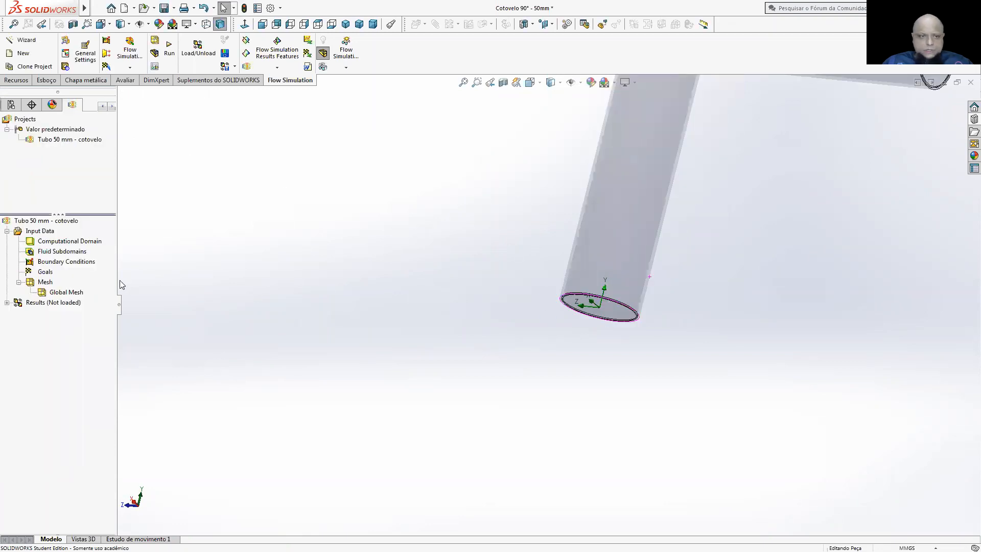
{"action": "right_click", "coordinate": [67, 262]}
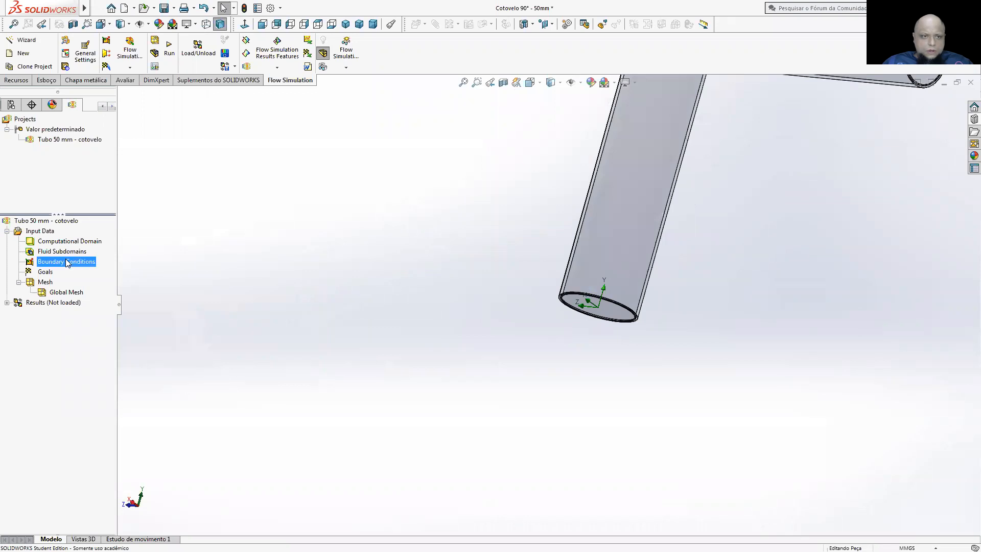
{"action": "left_click", "coordinate": [297, 245]}
{"action": "right_click", "coordinate": [58, 250]}
{"action": "left_click", "coordinate": [188, 219]}
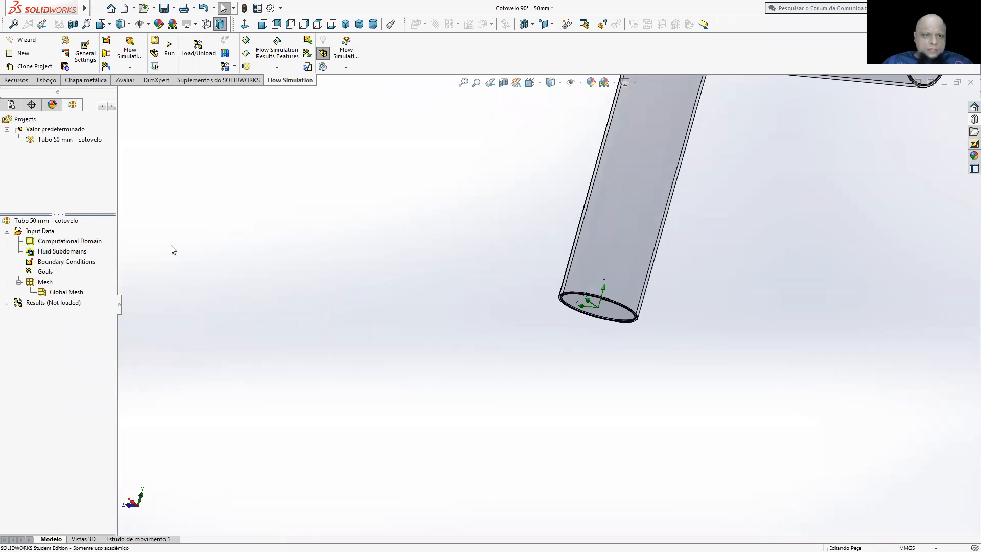
{"action": "left_click", "coordinate": [65, 263]}
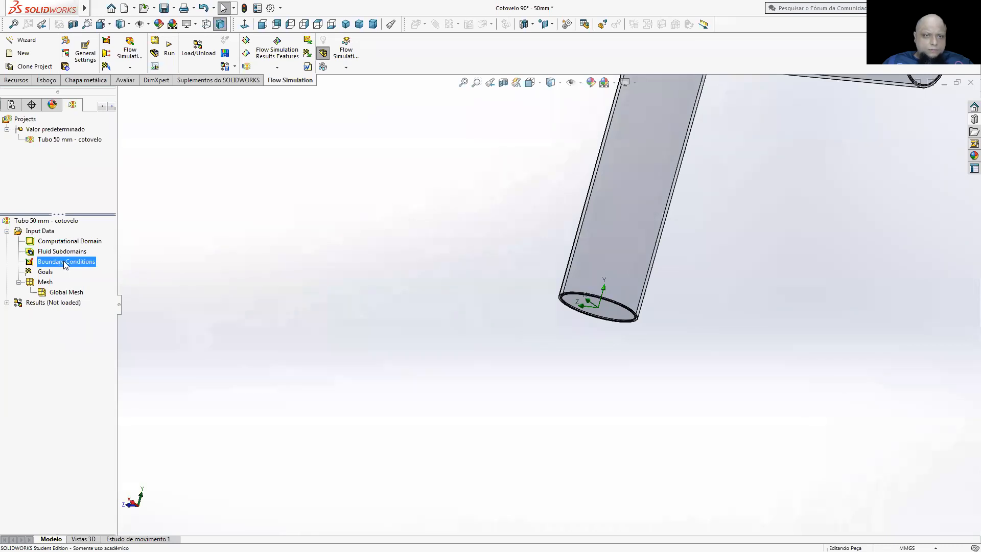
{"action": "left_click", "coordinate": [365, 256]}
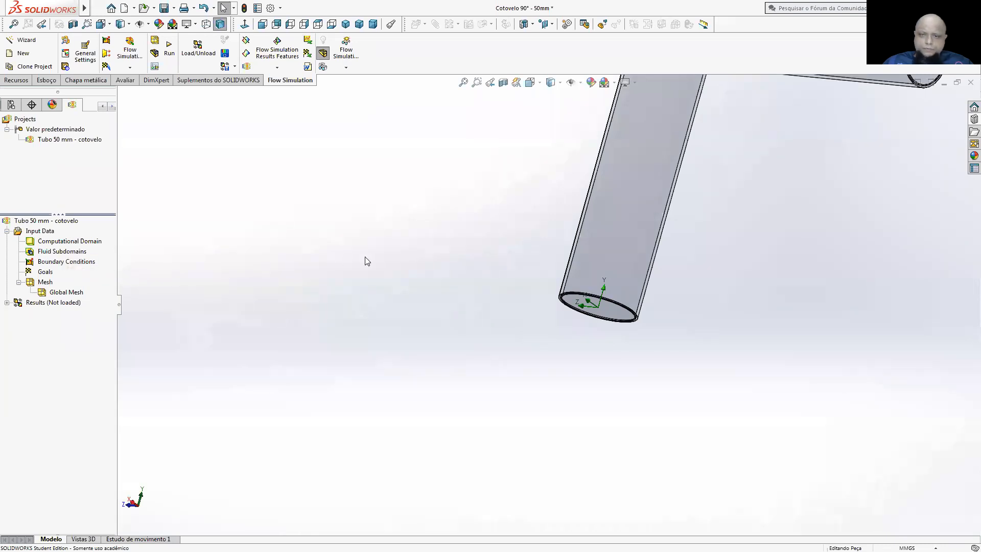
{"action": "double_click", "coordinate": [43, 264]}
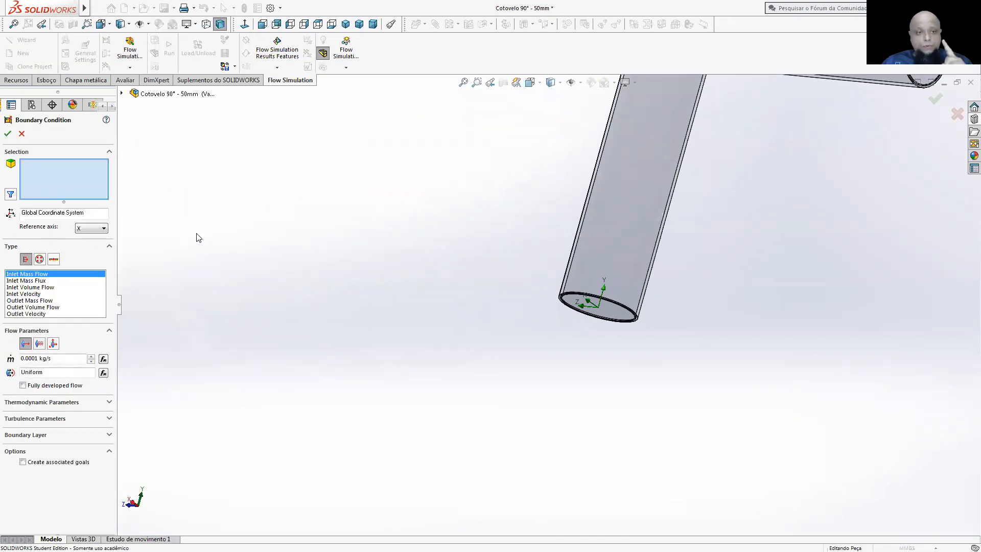
{"action": "left_click", "coordinate": [22, 134]}
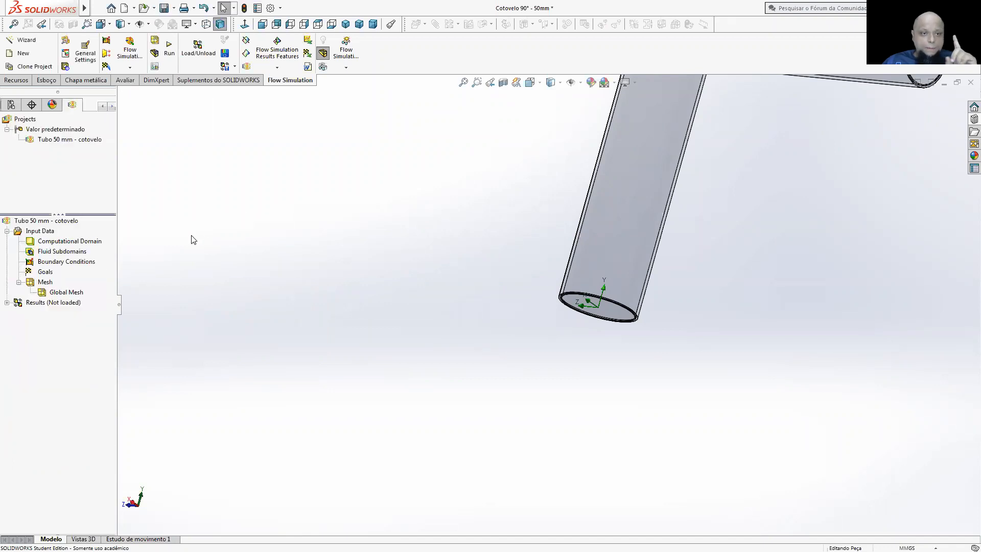
- Show the computational domain around the elbow, clear its selection, and return to the isometric view
{"action": "left_click", "coordinate": [95, 242]}
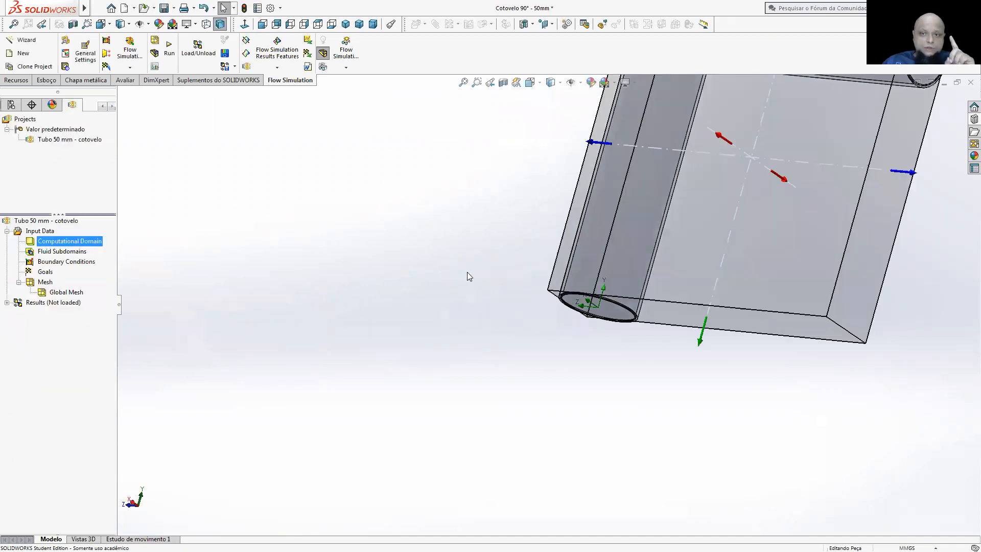
{"action": "left_click", "coordinate": [477, 274]}
{"action": "key", "text": "z"}
{"action": "key", "text": "z"}
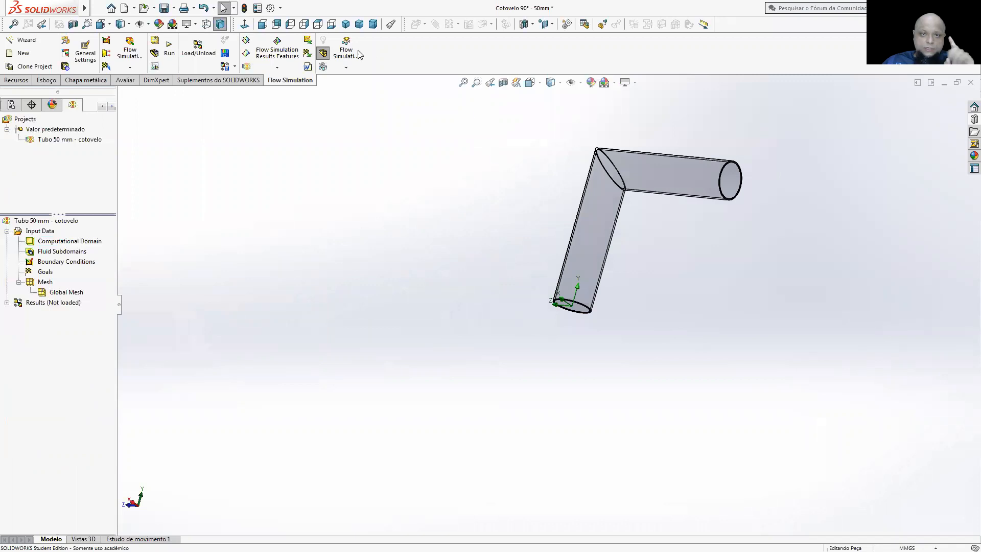
{"action": "key", "text": "z"}
{"action": "left_click", "coordinate": [346, 26]}
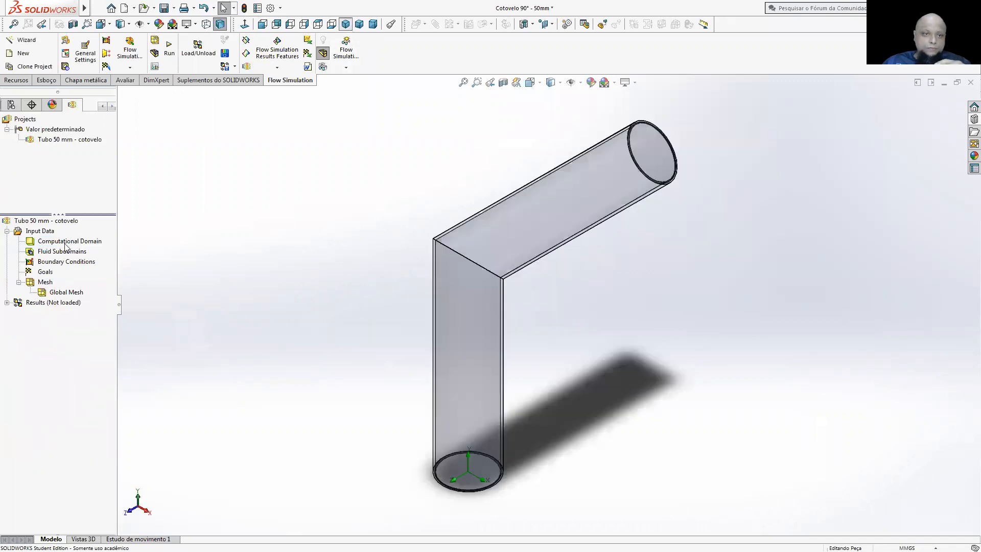
{"action": "left_click", "coordinate": [67, 242]}
{"action": "left_click", "coordinate": [375, 230]}
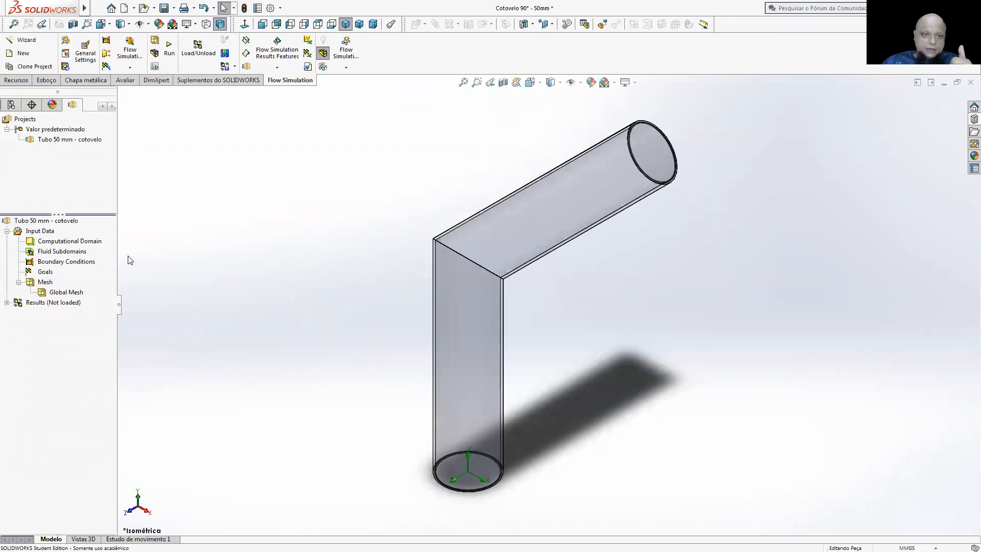
- Insert a boundary condition and apply it to the inner face of the lid closing the elbow's vertical leg
{"action": "right_click", "coordinate": [75, 266]}
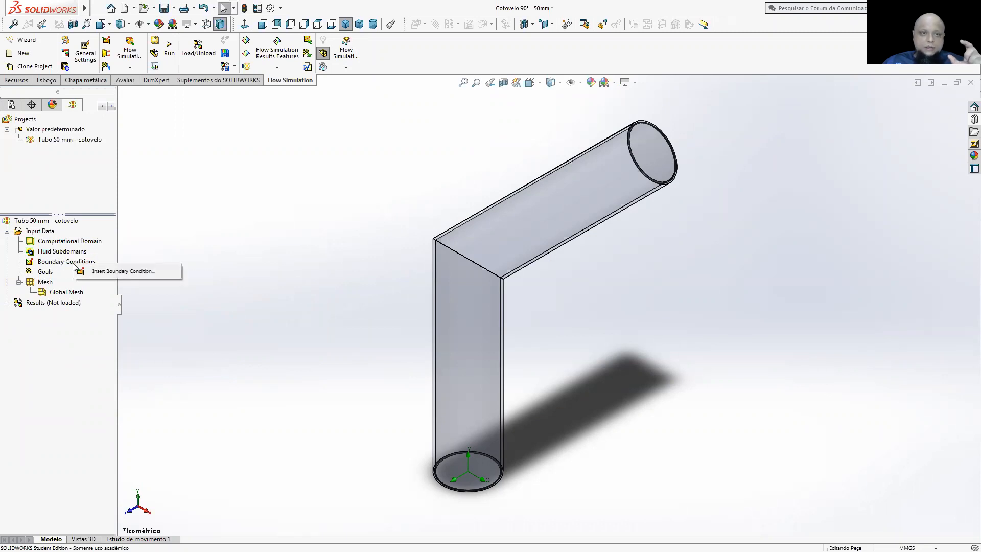
{"action": "left_click", "coordinate": [109, 270]}
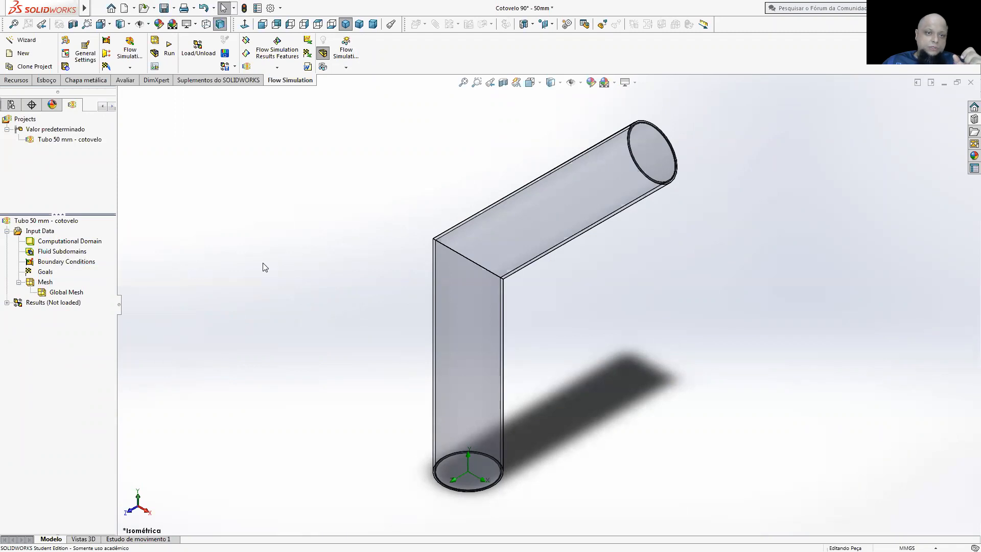
{"action": "middle_click_drag", "start_coordinate": [383, 357], "coordinate": [298, 228]}
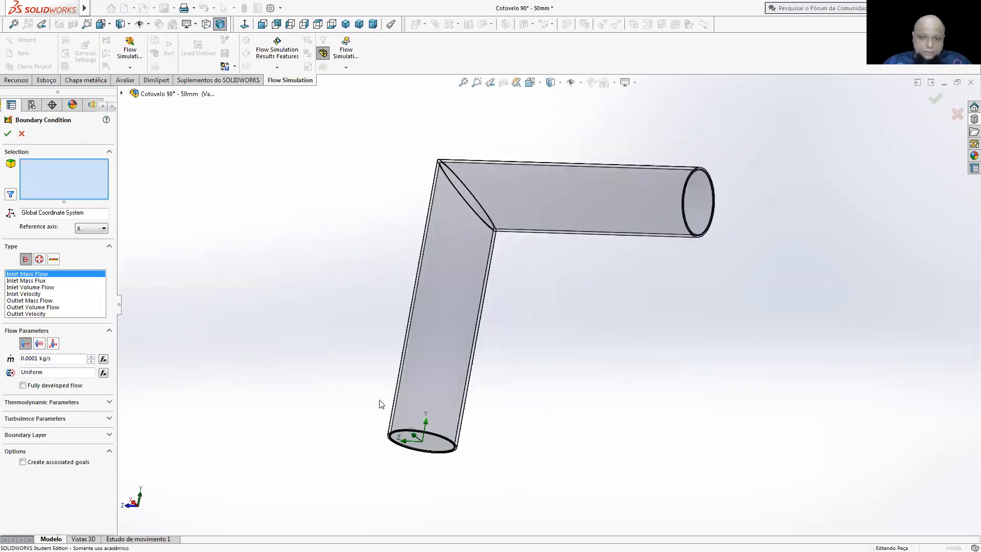
{"action": "scroll", "coordinate": [434, 442], "scroll_direction": "down", "scroll_amount": 2}
{"action": "right_click", "coordinate": [433, 427]}
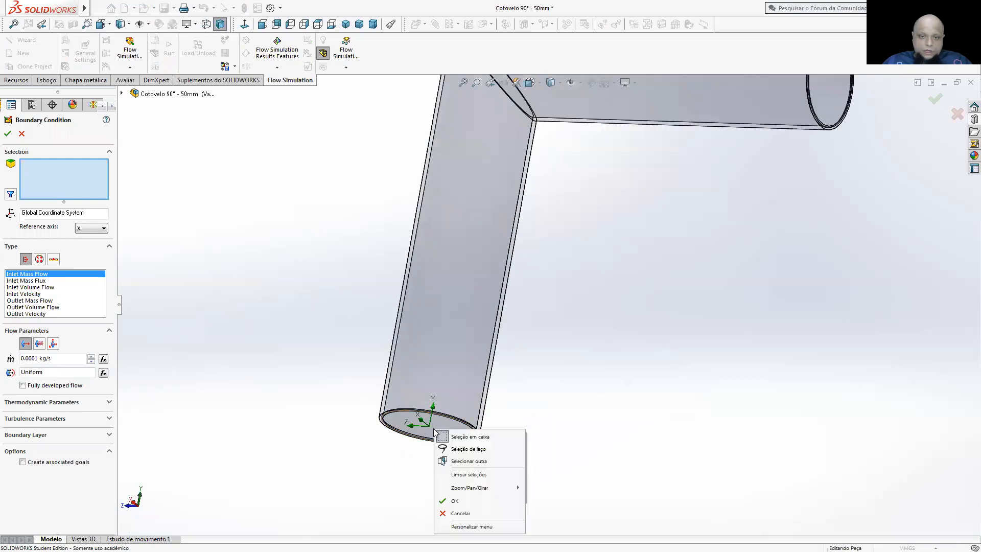
{"action": "left_click", "coordinate": [462, 461]}
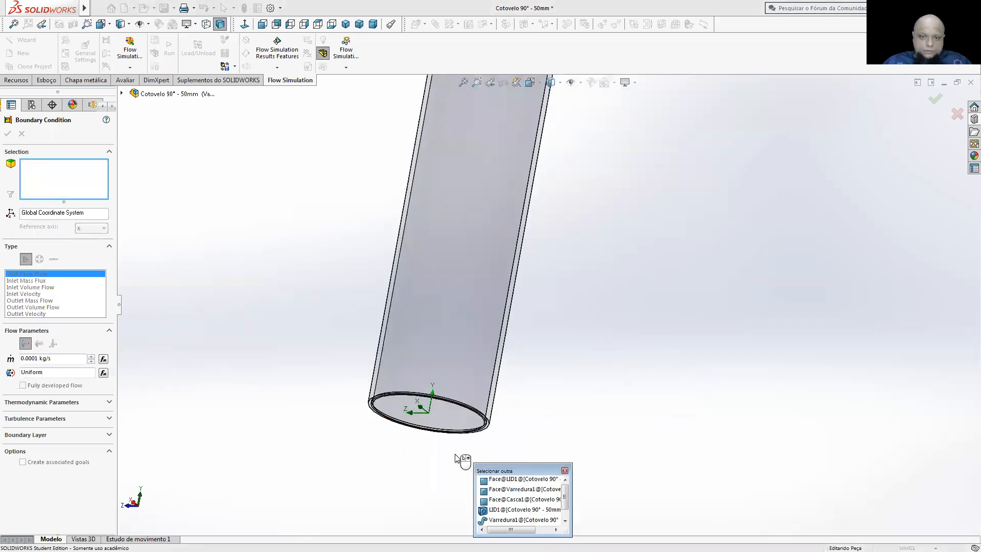
{"action": "left_click", "coordinate": [494, 478]}
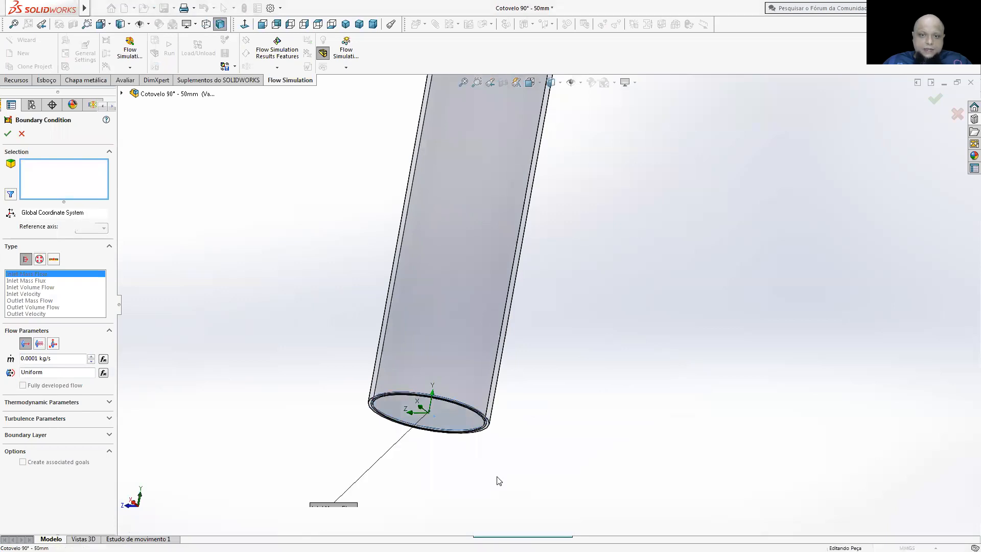
- Make the boundary condition on the vertical leg's lid an Inlet Velocity of 3.5 m/s and accept it
{"action": "middle_click_drag", "start_coordinate": [527, 372], "coordinate": [529, 419]}
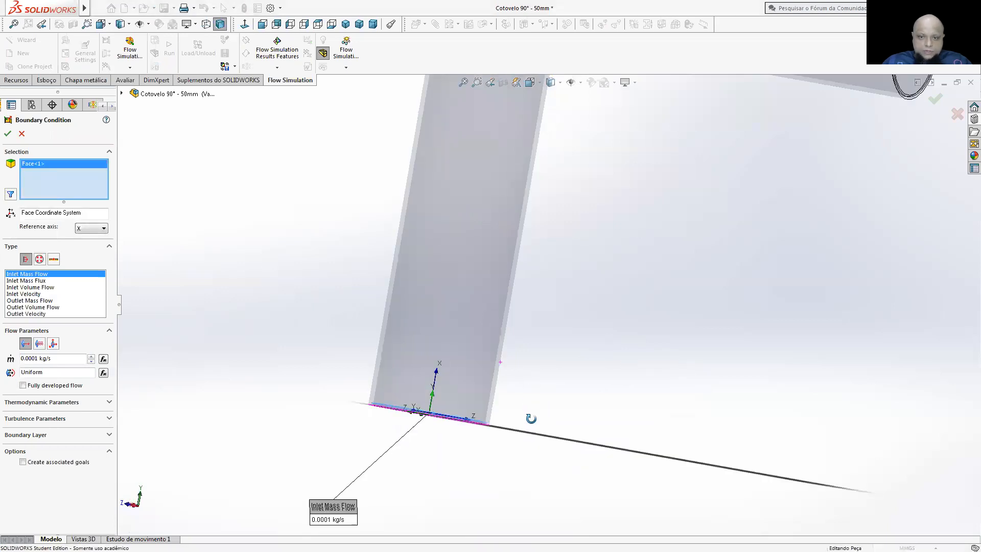
{"action": "scroll", "coordinate": [480, 414], "scroll_direction": "down", "scroll_amount": 2}
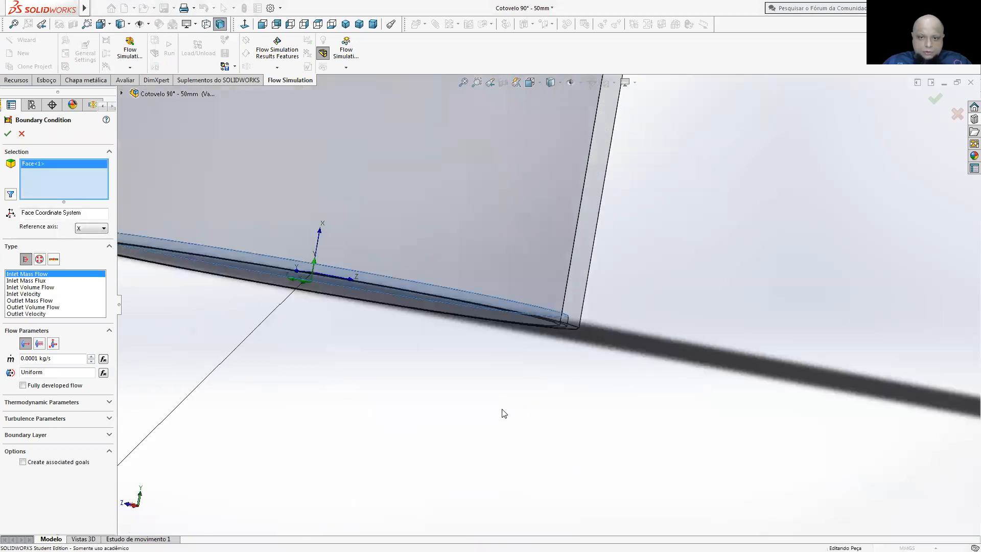
{"action": "middle_click_drag", "start_coordinate": [497, 405], "coordinate": [570, 390]}
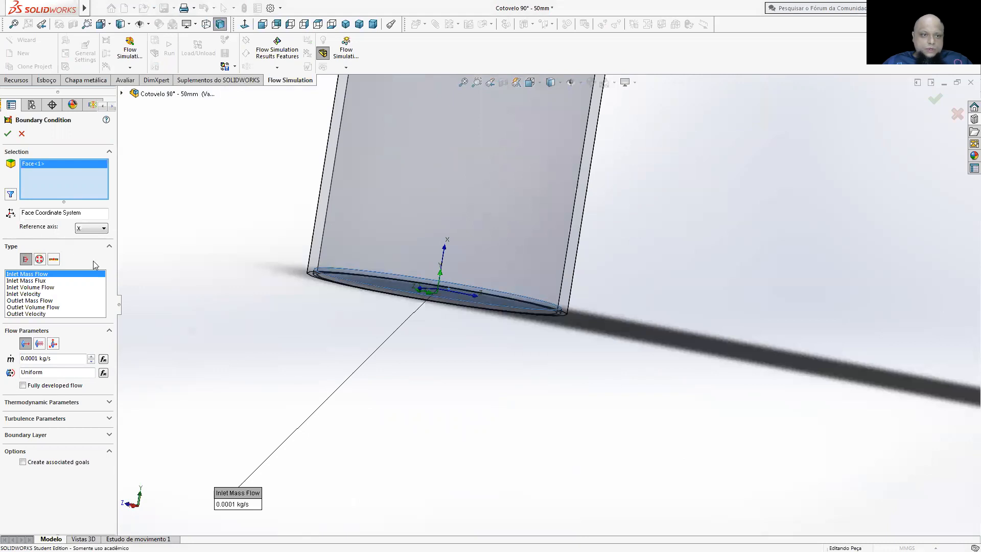
{"action": "left_click", "coordinate": [29, 294]}
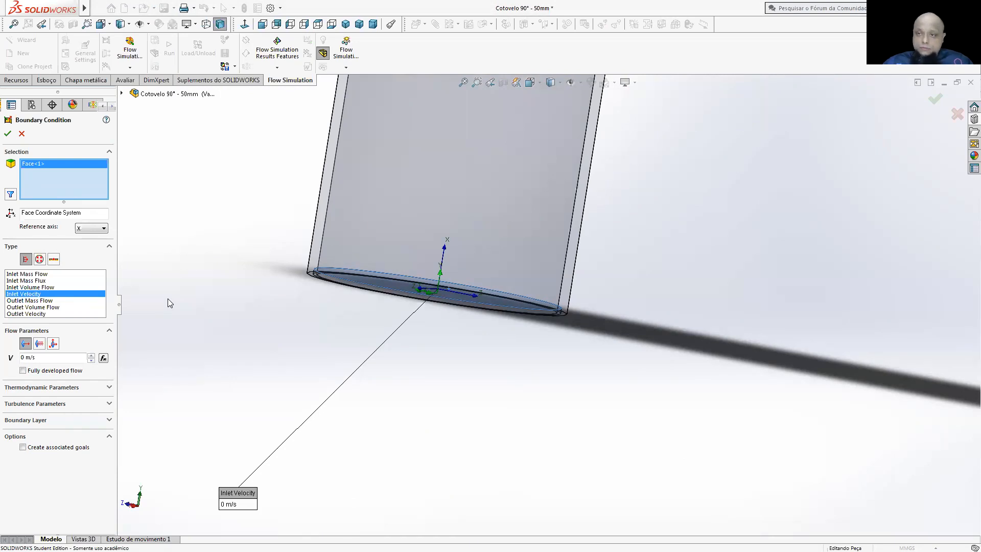
{"action": "double_click", "coordinate": [23, 356]}
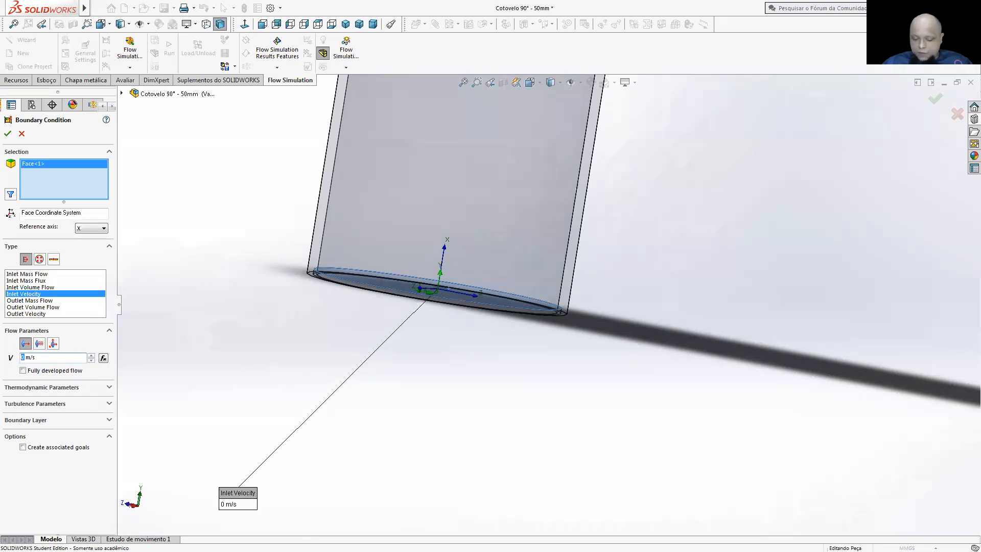
{"action": "type", "text": "3,5"}
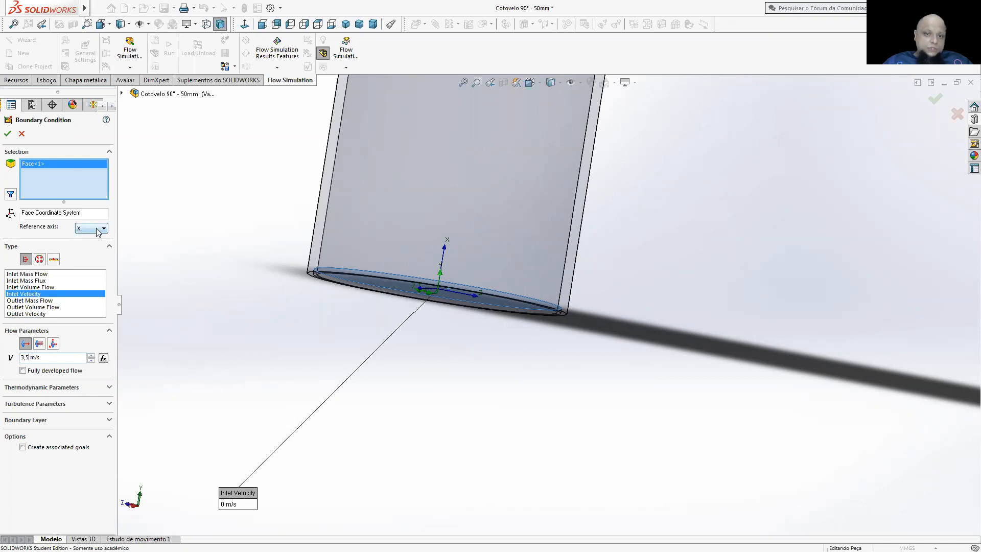
{"action": "middle_click_drag", "start_coordinate": [447, 366], "coordinate": [467, 317]}
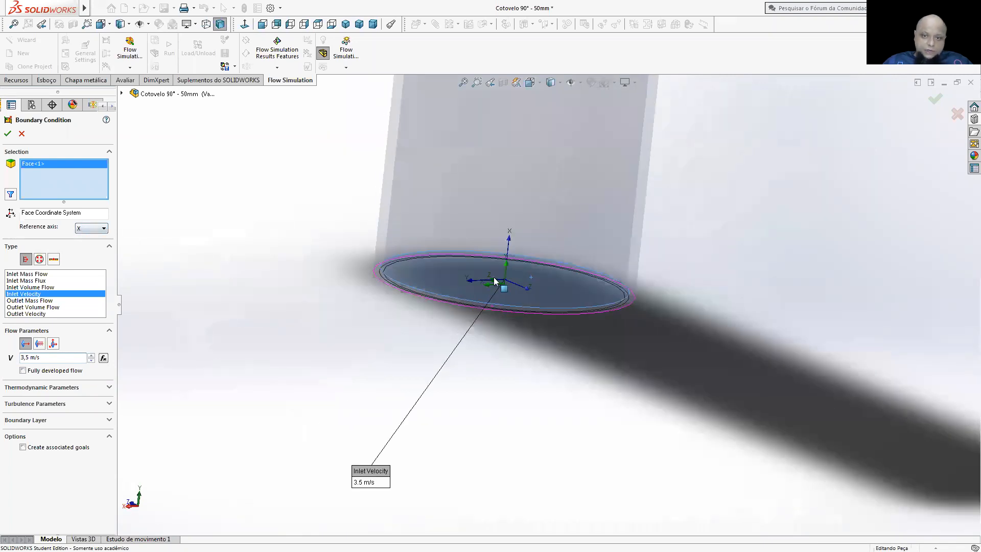
{"action": "scroll", "coordinate": [498, 282], "scroll_direction": "down", "scroll_amount": 2}
{"action": "scroll", "coordinate": [510, 292], "scroll_direction": "down", "scroll_amount": 3}
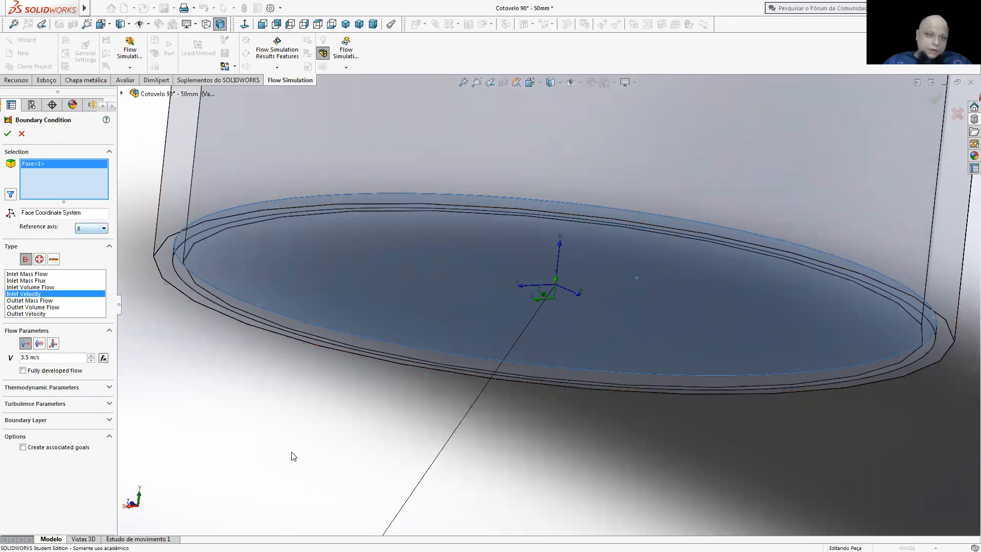
{"action": "scroll", "coordinate": [322, 435], "scroll_direction": "up", "scroll_amount": 1}
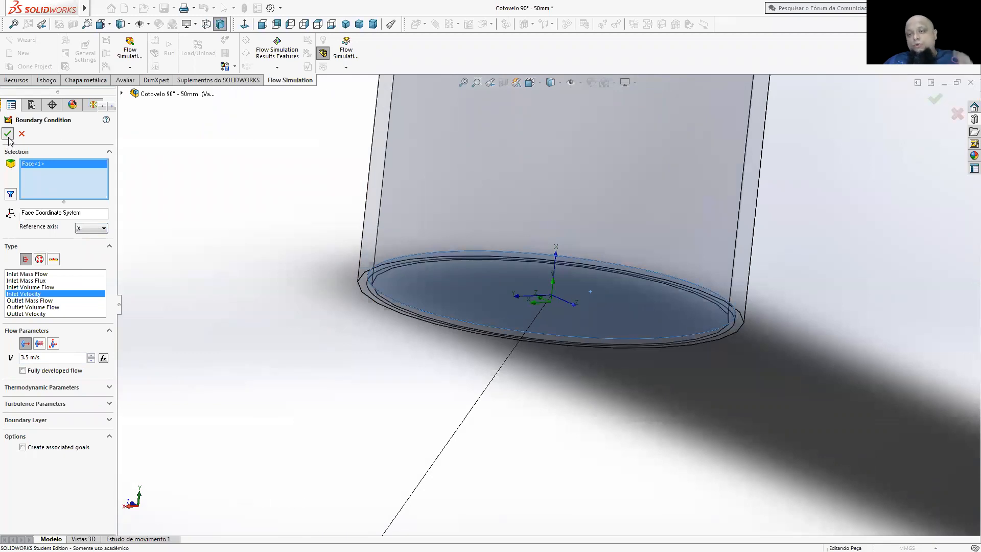
{"action": "left_click", "coordinate": [8, 134]}
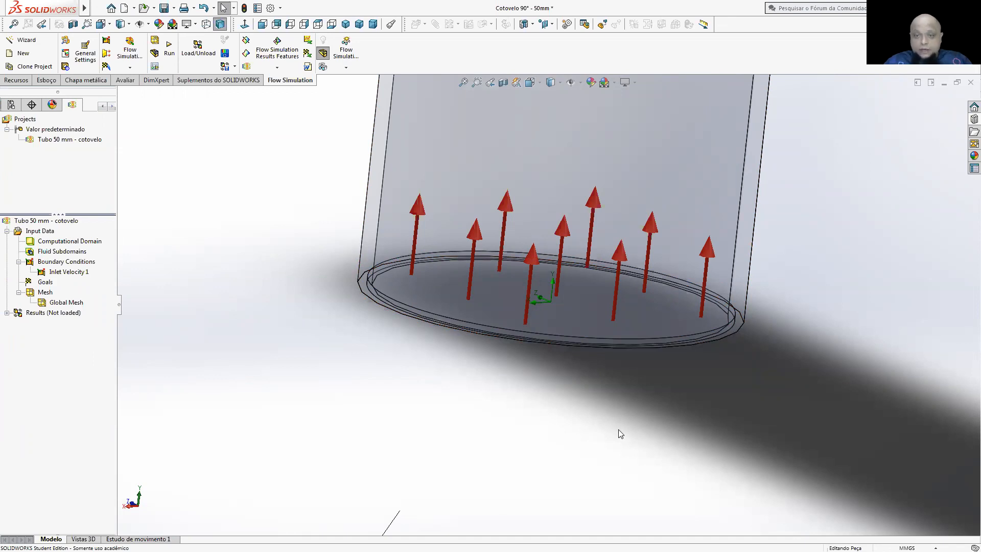
- Insert a second boundary condition and set its type to Environment Pressure
{"action": "scroll", "coordinate": [618, 429], "scroll_direction": "up", "scroll_amount": 5}
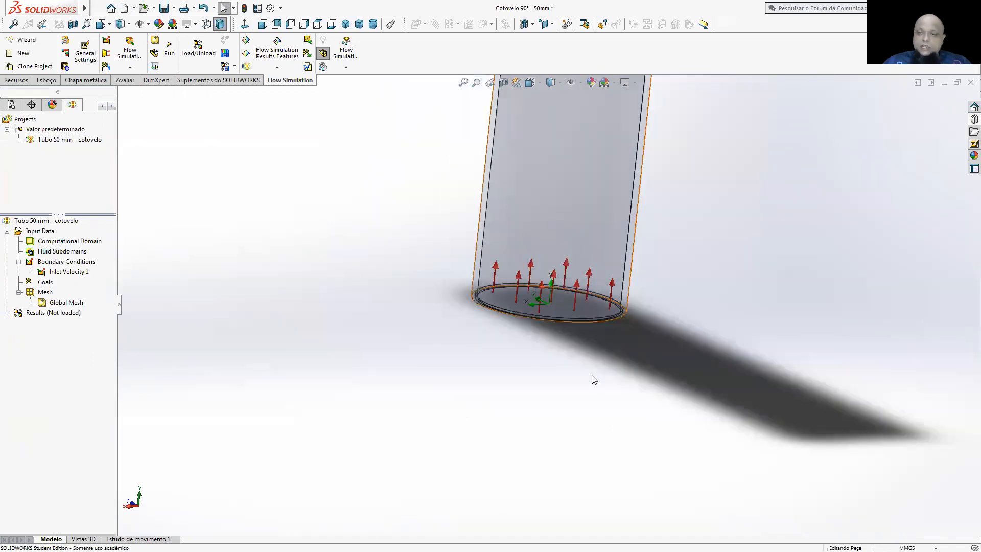
{"action": "scroll", "coordinate": [642, 360], "scroll_direction": "up", "scroll_amount": 3}
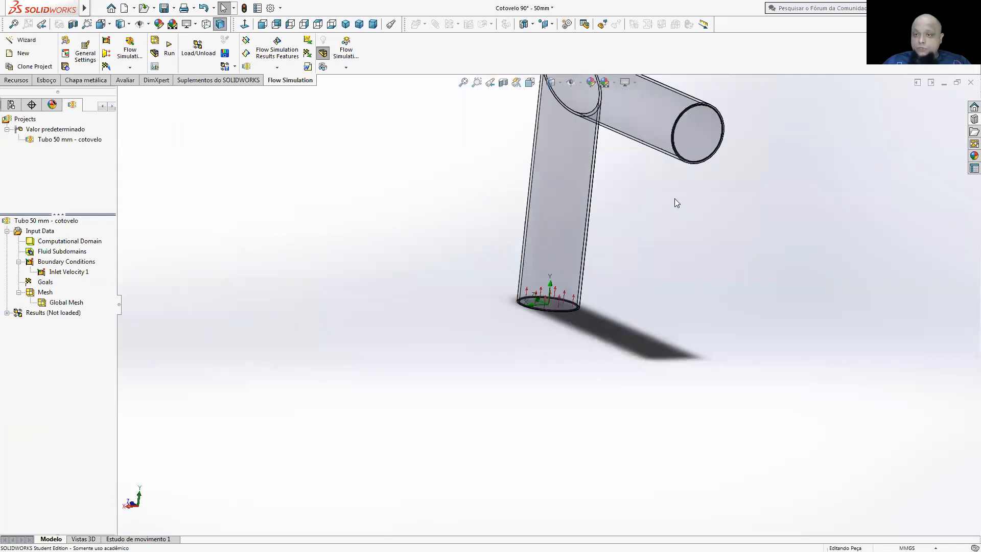
{"action": "scroll", "coordinate": [651, 174], "scroll_direction": "up", "scroll_amount": 2}
{"action": "scroll", "coordinate": [648, 210], "scroll_direction": "down", "scroll_amount": 5}
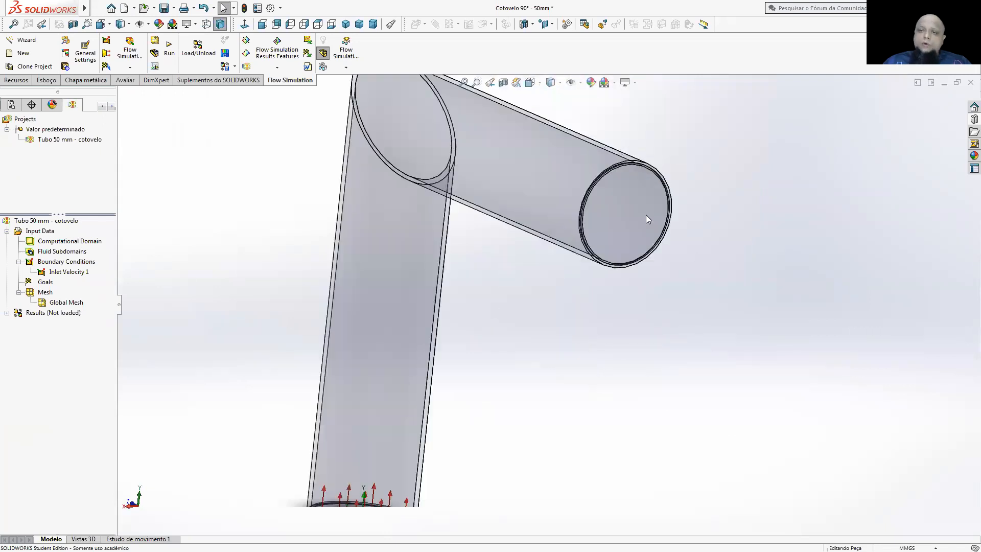
{"action": "scroll", "coordinate": [611, 199], "scroll_direction": "down", "scroll_amount": 2}
{"action": "left_click", "coordinate": [62, 262]}
{"action": "right_click", "coordinate": [61, 263]}
{"action": "left_click", "coordinate": [94, 271]}
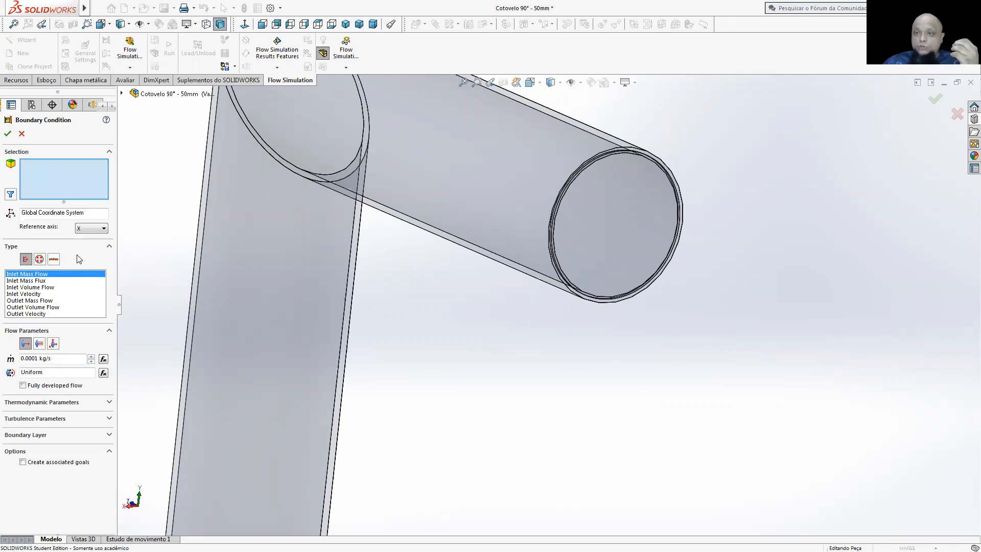
{"action": "left_click", "coordinate": [40, 262]}
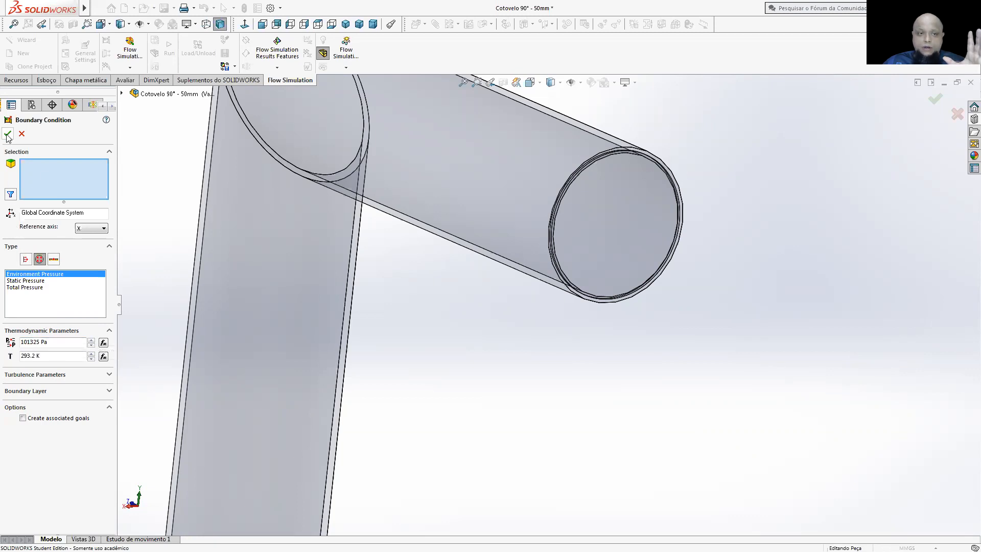
- Apply the environment pressure to the inner face of the lid closing the elbow's horizontal leg and accept it
{"action": "right_click", "coordinate": [589, 196]}
{"action": "left_click", "coordinate": [620, 228]}
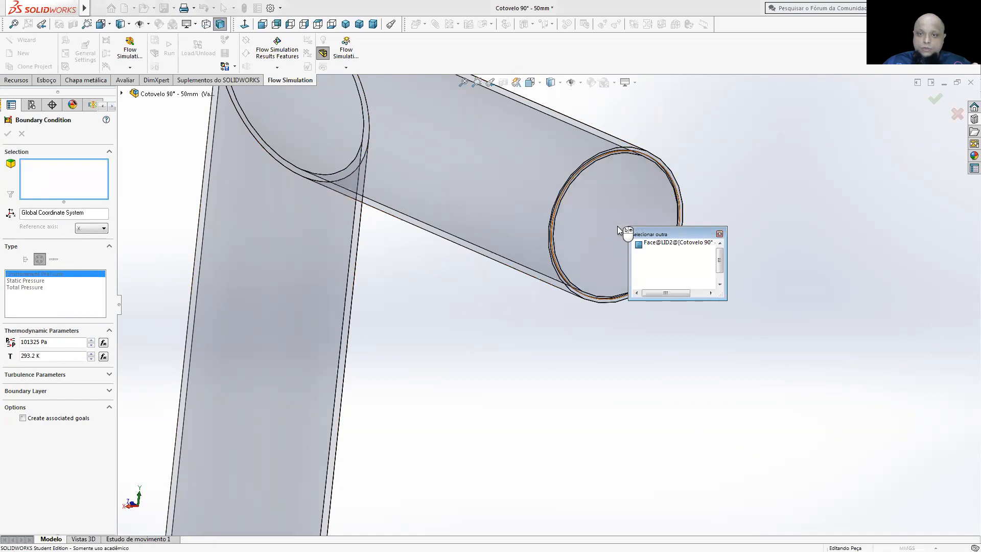
{"action": "left_click", "coordinate": [638, 241]}
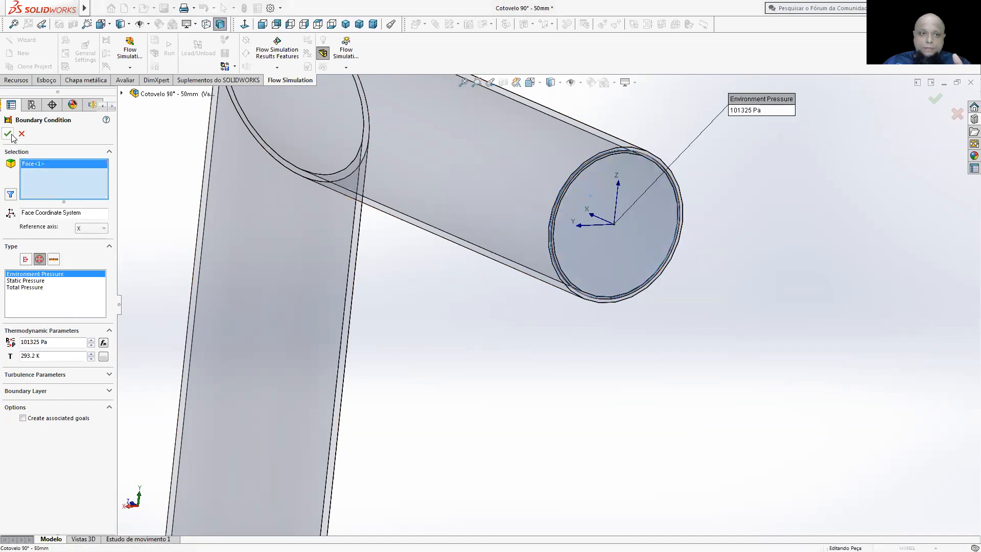
{"action": "key", "text": "Return"}
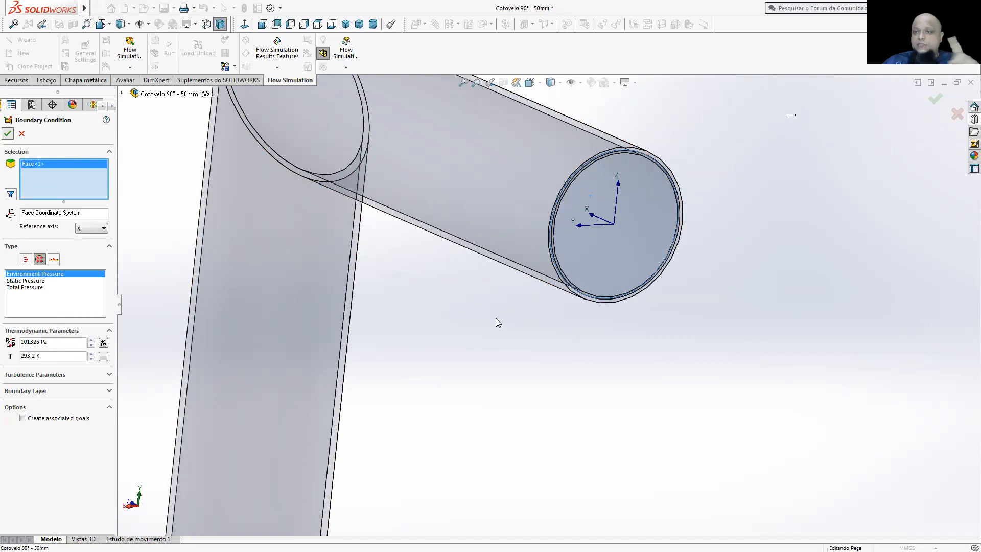
{"action": "middle_click_drag", "start_coordinate": [545, 328], "coordinate": [597, 356]}
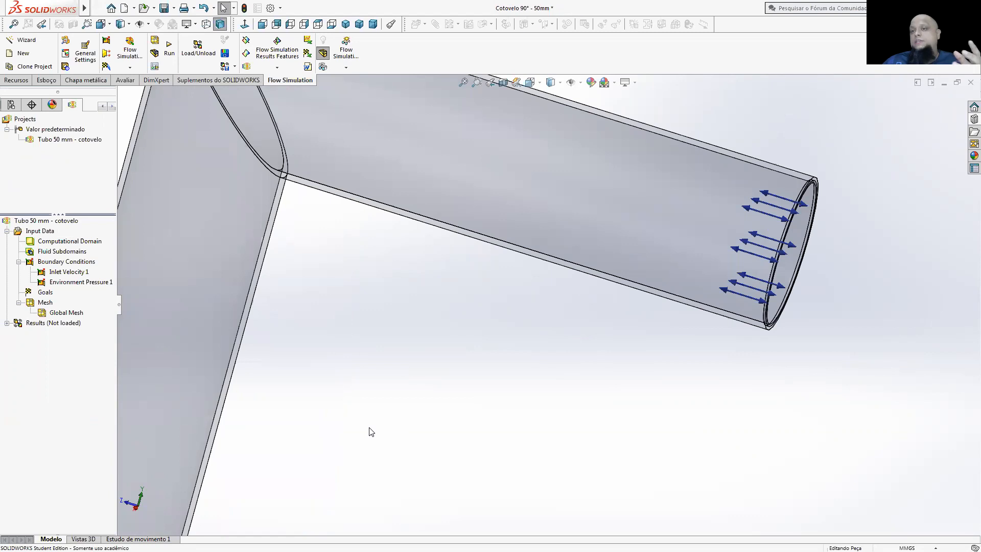
- Run a new flow calculation for the elbow project with results loaded, and close the solver window once it finishes
{"action": "scroll", "coordinate": [370, 432], "scroll_direction": "up", "scroll_amount": 5}
{"action": "middle_click_drag", "start_coordinate": [370, 429], "coordinate": [440, 277]}
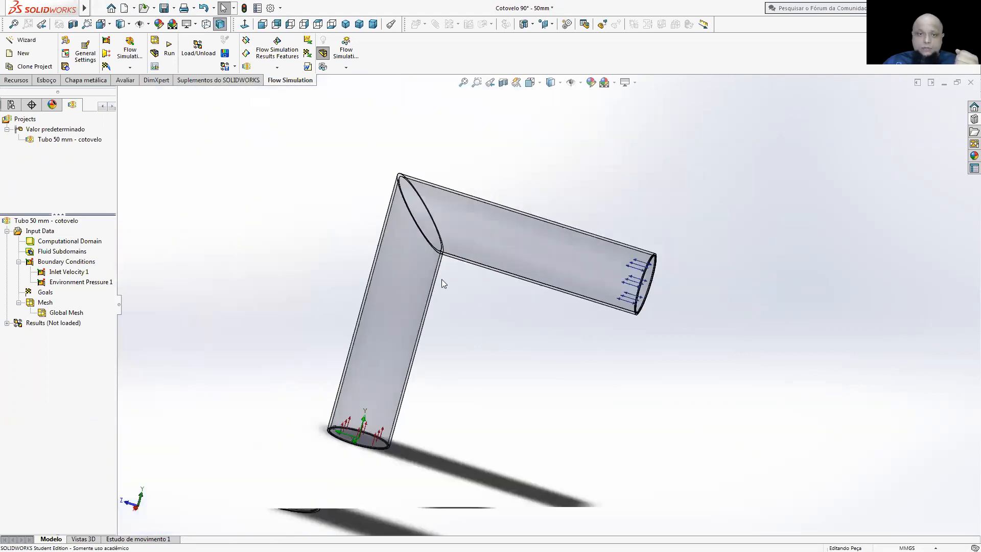
{"action": "left_click", "coordinate": [346, 24]}
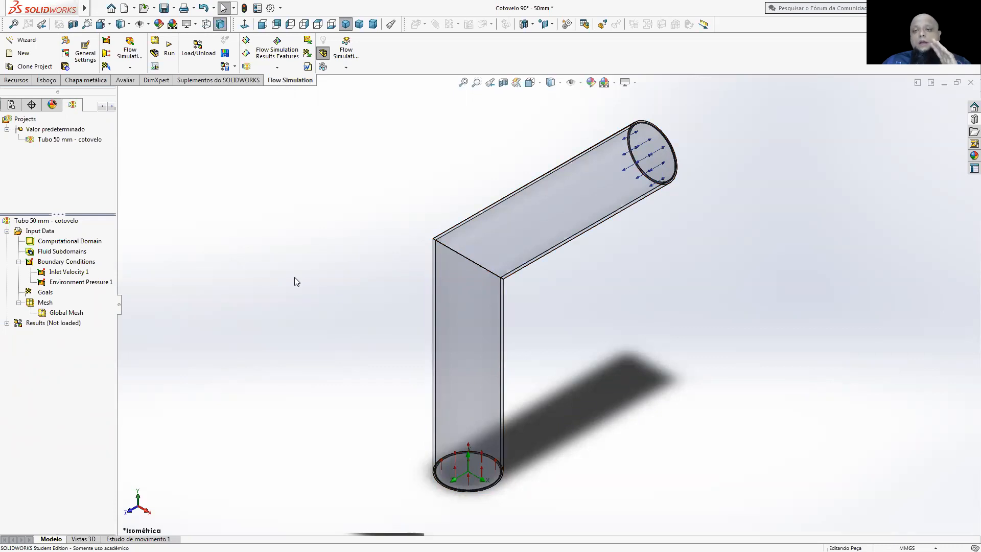
{"action": "middle_click_drag", "start_coordinate": [289, 290], "coordinate": [261, 238]}
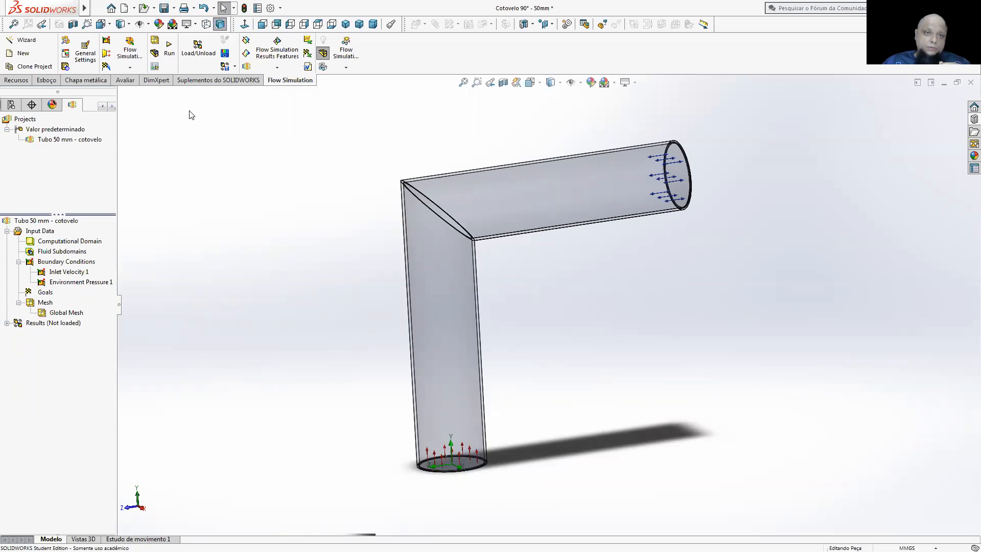
{"action": "left_click", "coordinate": [170, 53]}
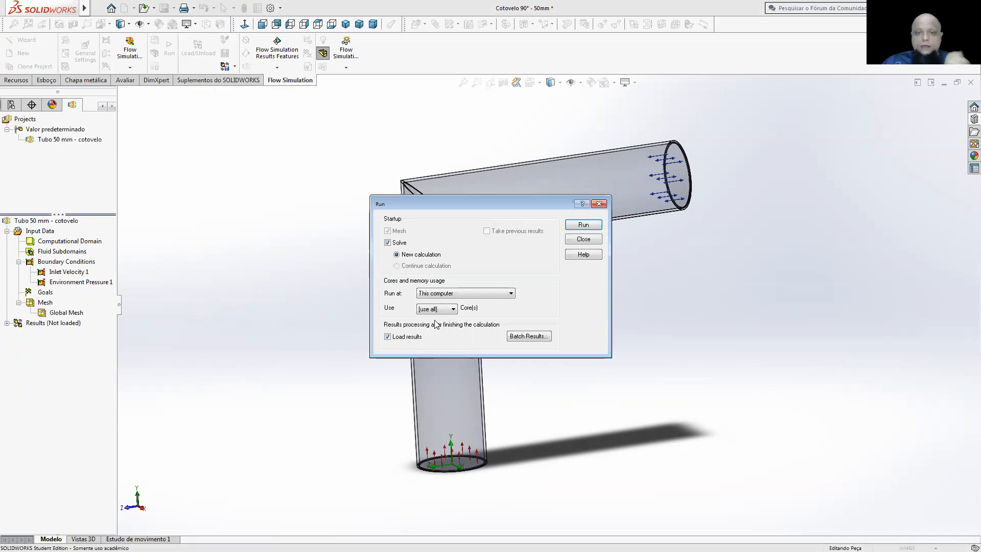
{"action": "left_click", "coordinate": [576, 227]}
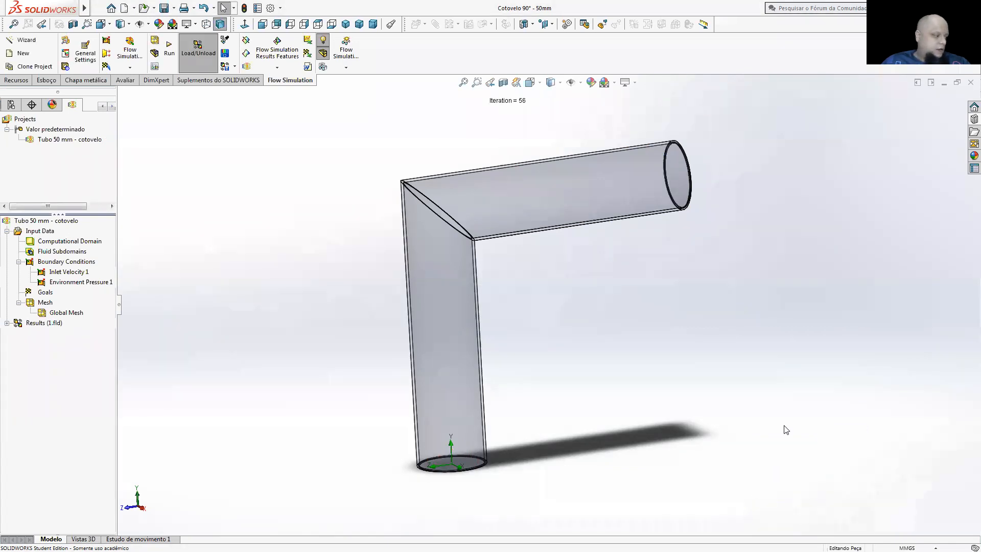
{"action": "key", "text": "alt+Tab"}
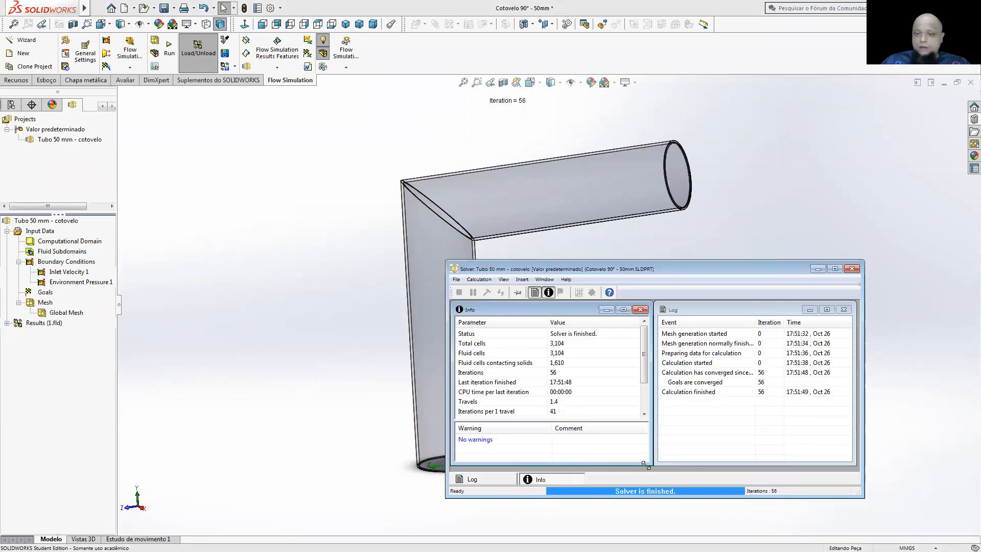
{"action": "left_click", "coordinate": [852, 270]}
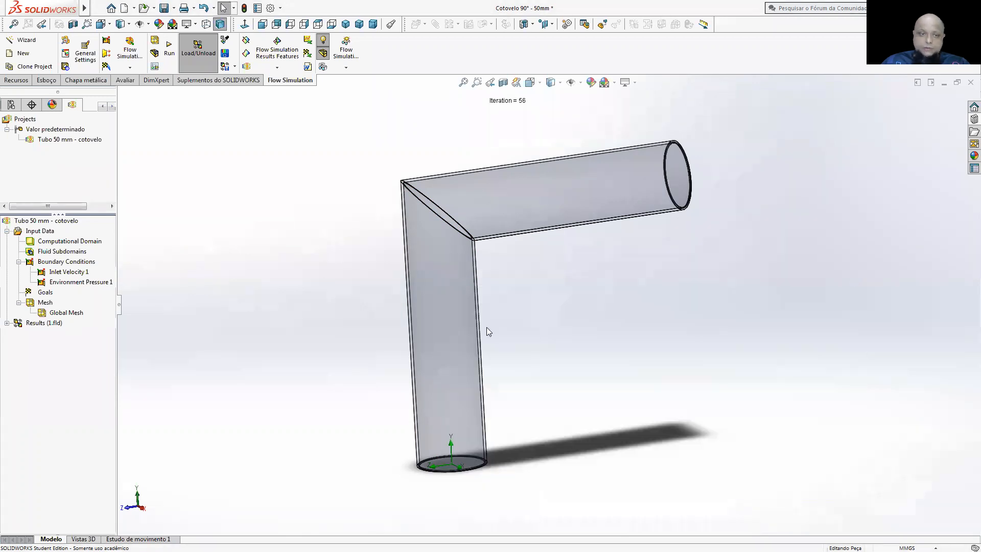
- Expand the calculated results, orient the elbow to the right-side view, and begin a new Flow Trajectories plot
{"action": "left_click", "coordinate": [7, 323]}
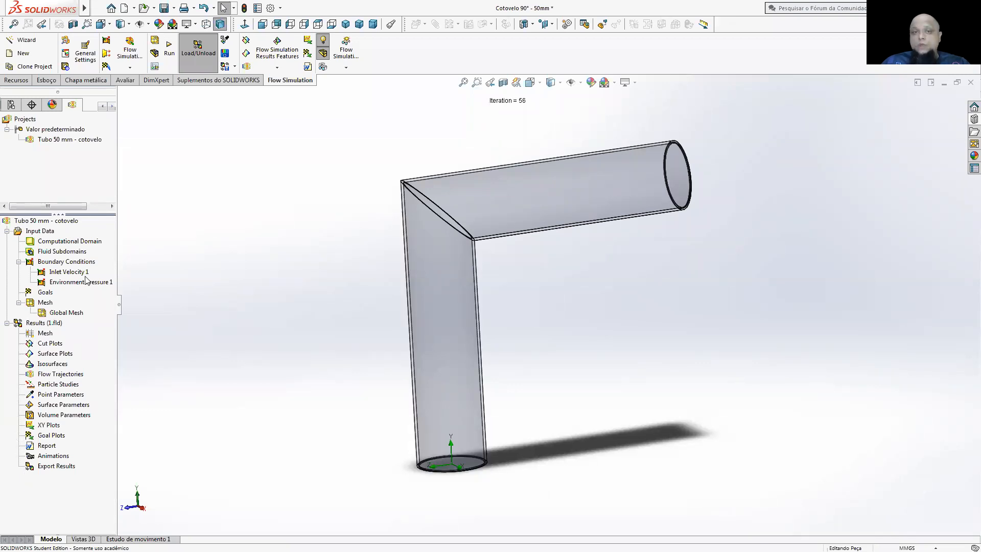
{"action": "left_click", "coordinate": [345, 25]}
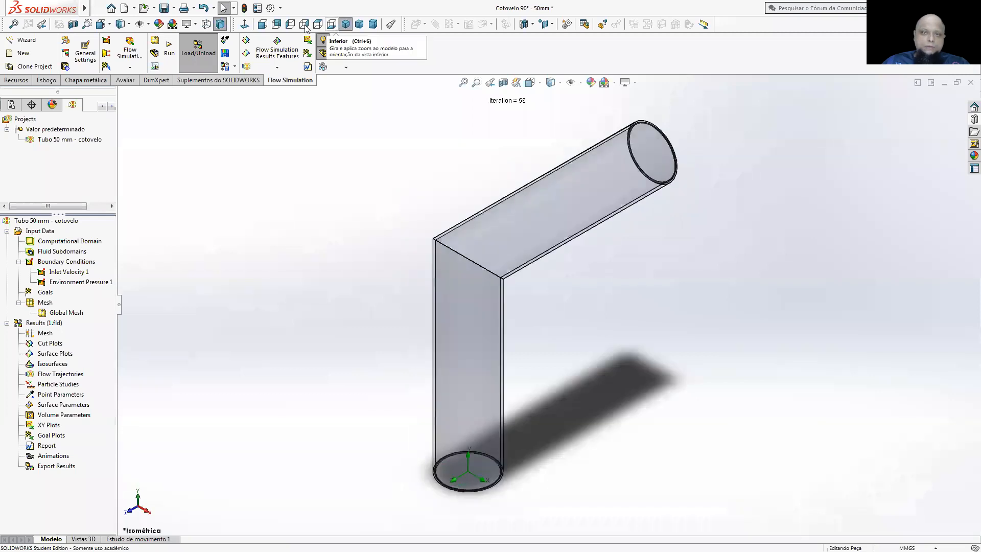
{"action": "left_click", "coordinate": [305, 25]}
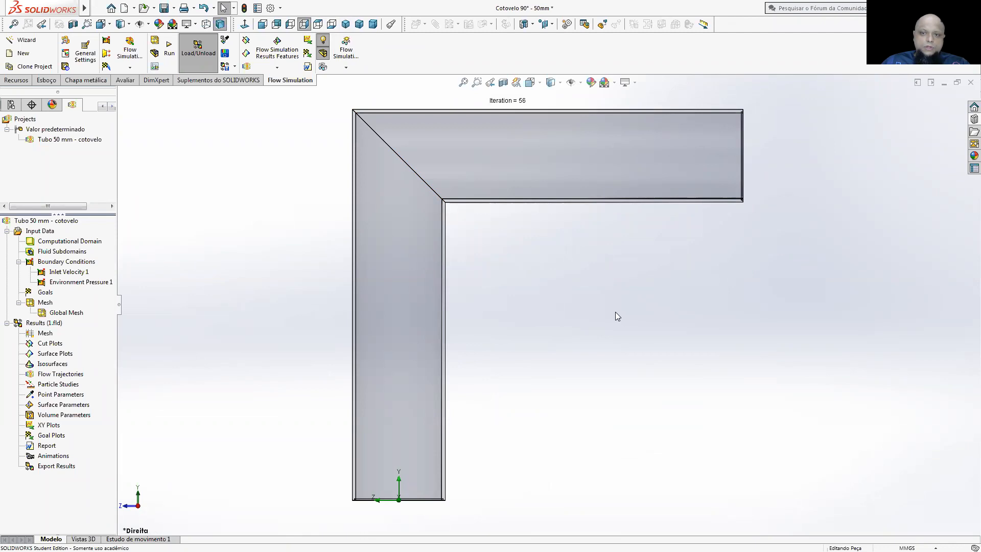
{"action": "key", "text": "z"}
{"action": "key", "text": "z"}
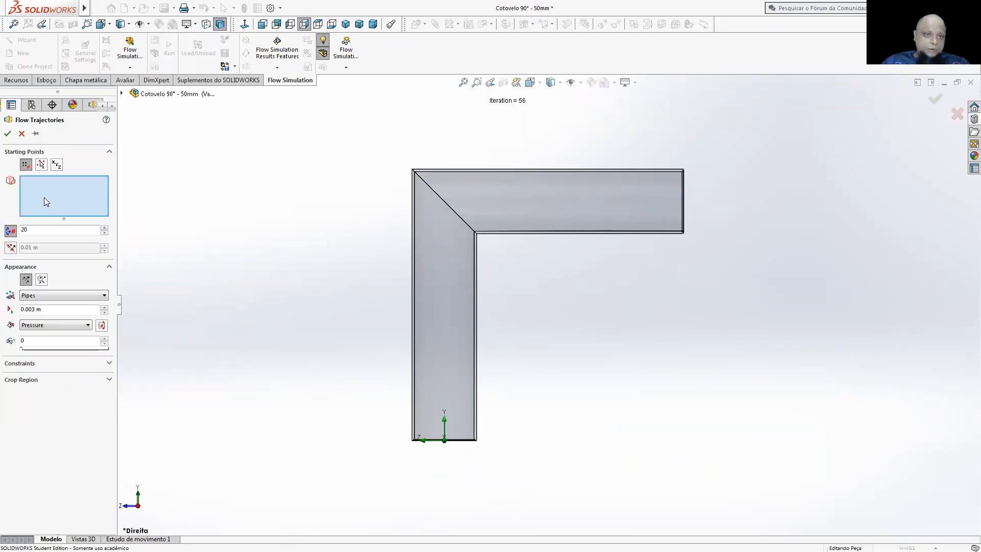
- Start the trajectories from the inner face of the vertical leg's lid and generate them with 20 points, as pipes coloured by pressure
{"action": "middle_click_drag", "start_coordinate": [228, 279], "coordinate": [268, 252]}
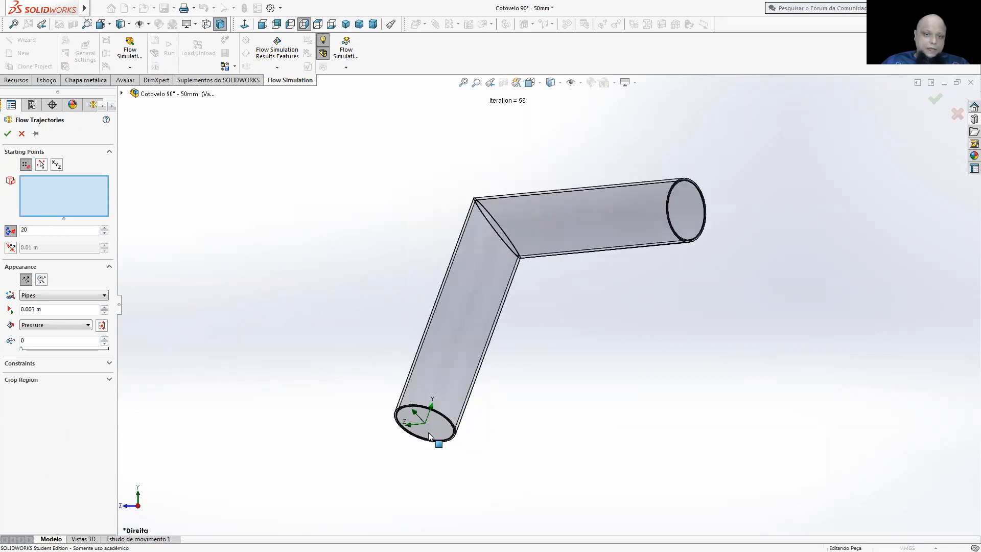
{"action": "scroll", "coordinate": [466, 391], "scroll_direction": "down", "scroll_amount": 3}
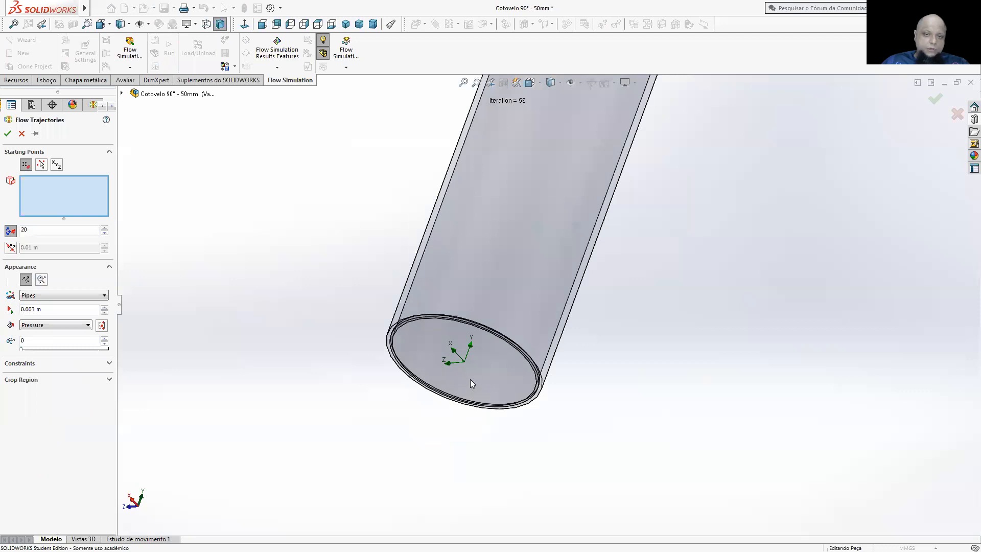
{"action": "right_click", "coordinate": [470, 379]}
{"action": "left_click", "coordinate": [503, 412]}
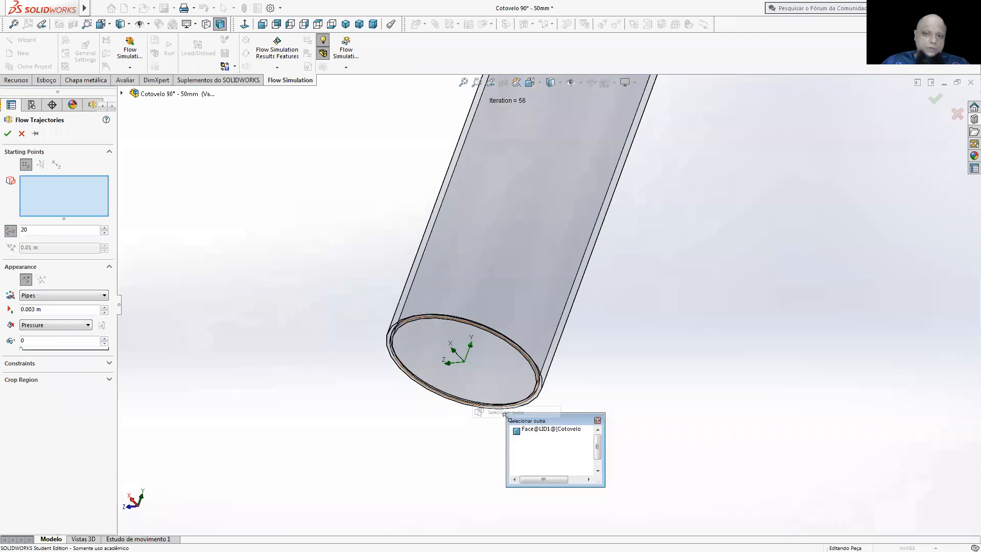
{"action": "left_click", "coordinate": [514, 427]}
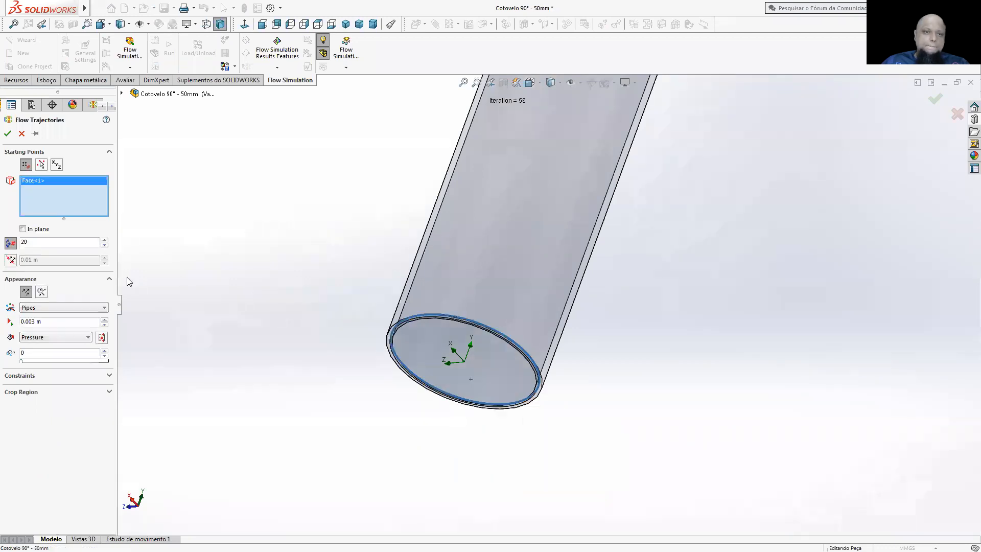
{"action": "left_click", "coordinate": [46, 245]}
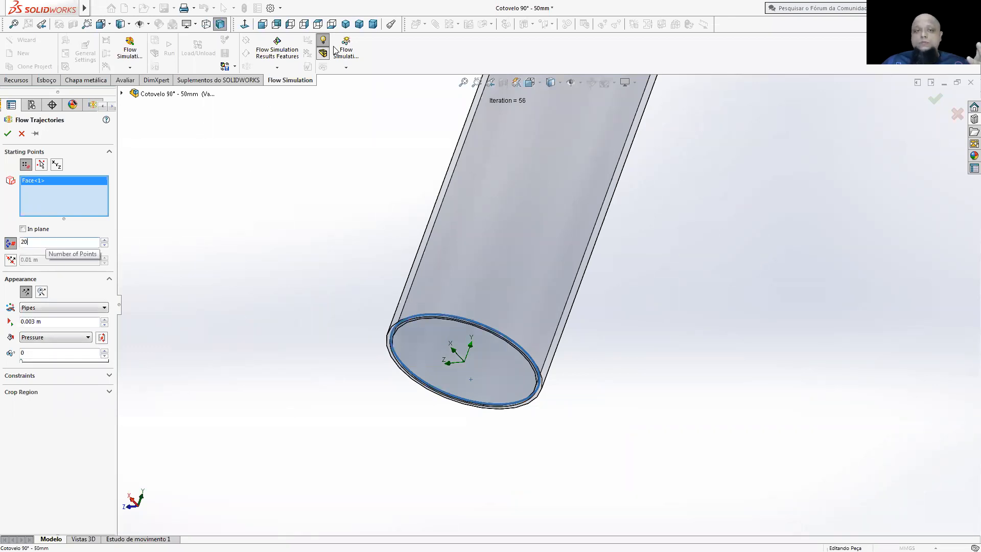
{"action": "left_click", "coordinate": [304, 25]}
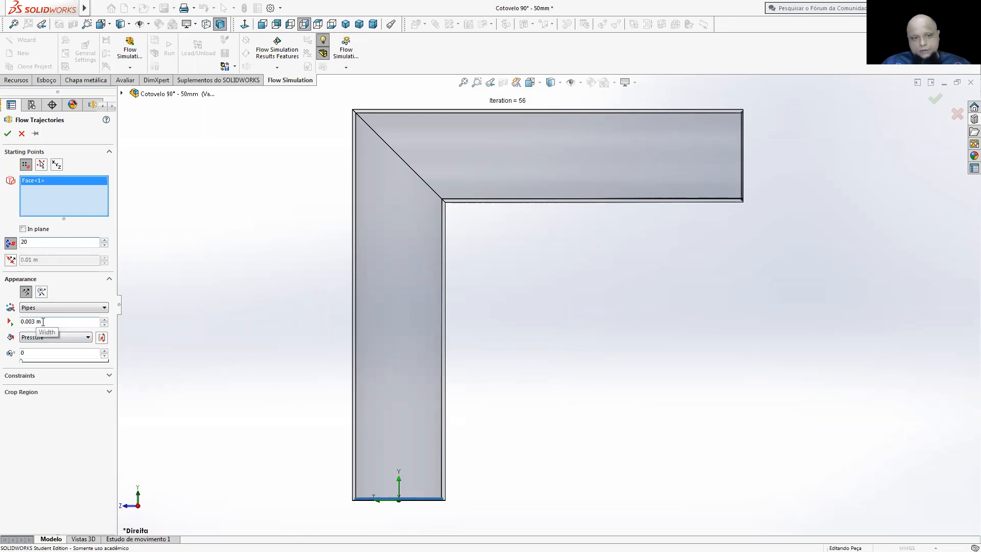
{"action": "left_click", "coordinate": [7, 134]}
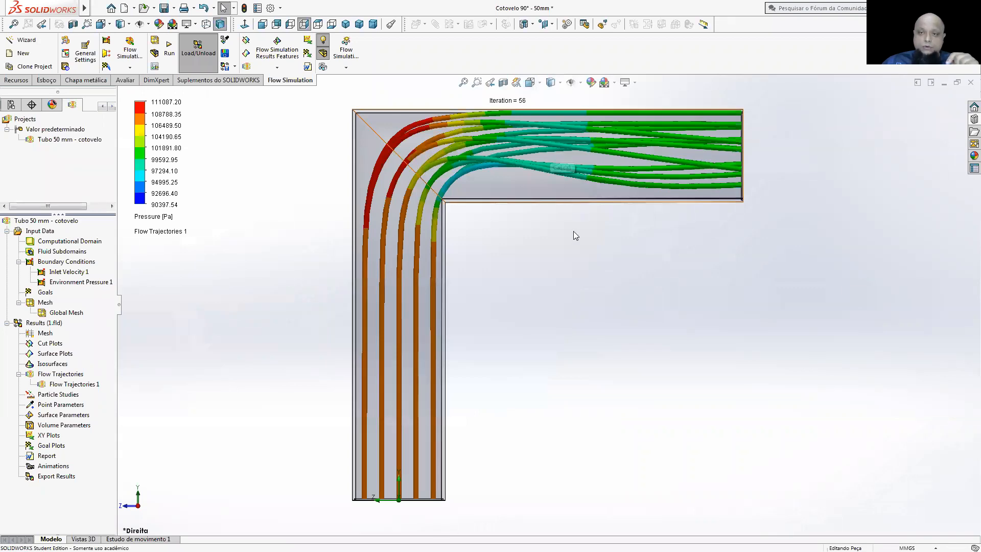
- Edit the flow trajectories to use 50 starting points and a pipe width of 0.001 m, and accept the definition
{"action": "middle_click_drag", "start_coordinate": [583, 241], "coordinate": [521, 237]}
{"action": "middle_click_drag", "start_coordinate": [521, 134], "coordinate": [461, 204]}
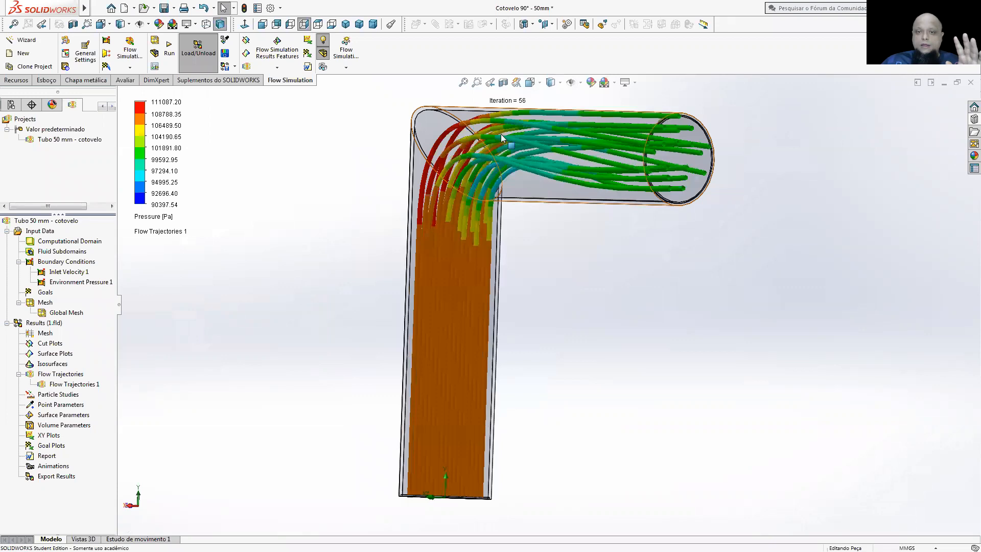
{"action": "middle_click_drag", "start_coordinate": [542, 225], "coordinate": [584, 228]}
{"action": "scroll", "coordinate": [306, 37], "scroll_direction": "up", "scroll_amount": 3}
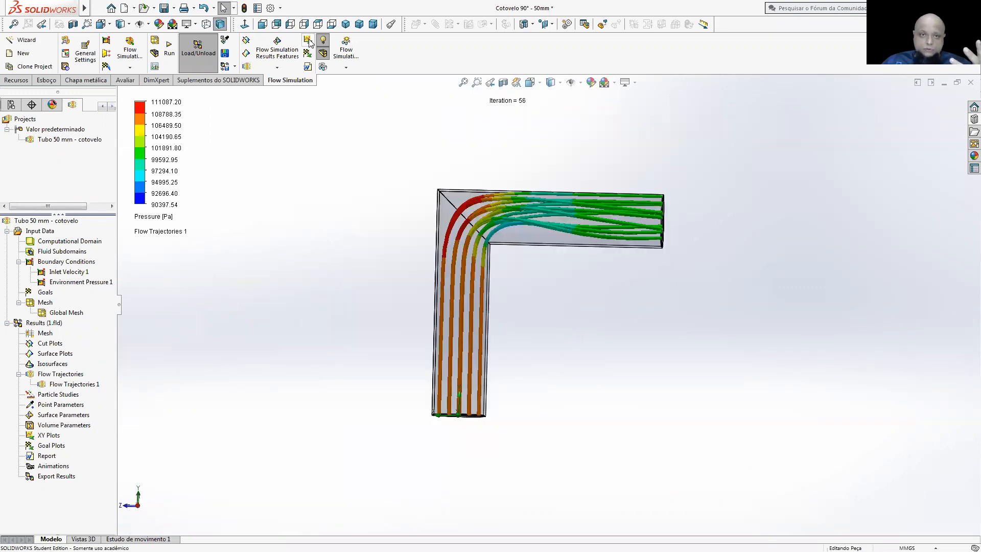
{"action": "left_click", "coordinate": [304, 24]}
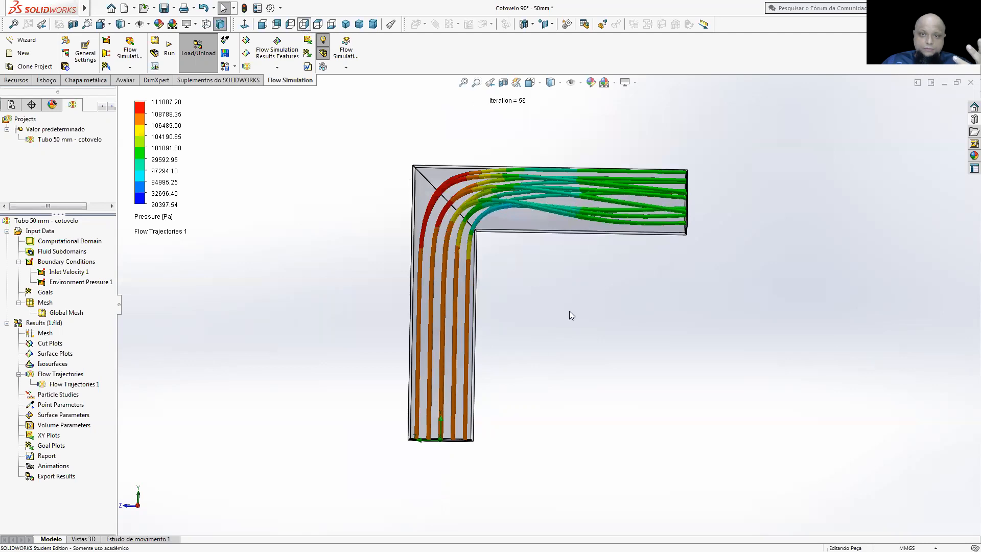
{"action": "right_click", "coordinate": [69, 387]}
{"action": "left_click", "coordinate": [112, 394]}
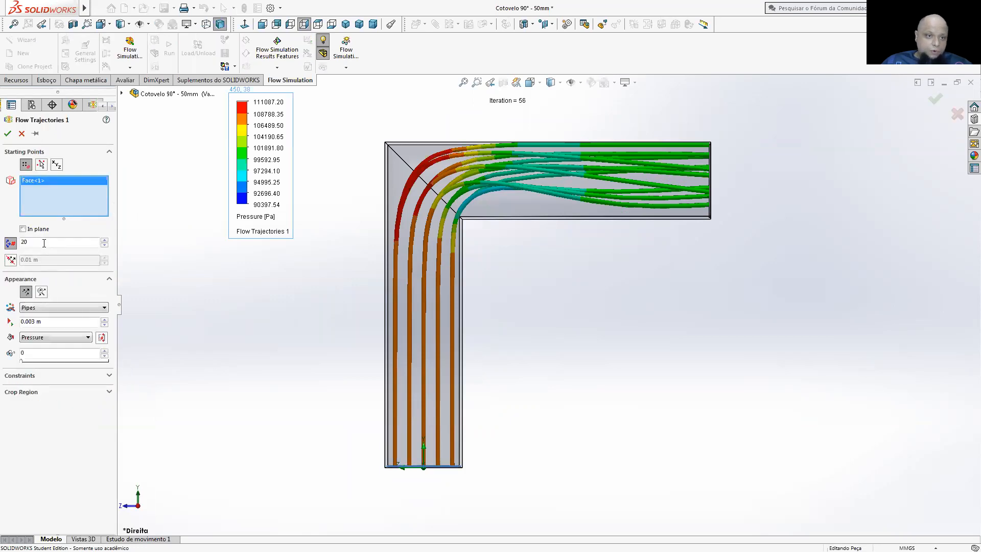
{"action": "left_click_drag", "start_coordinate": [44, 243], "coordinate": [19, 243]}
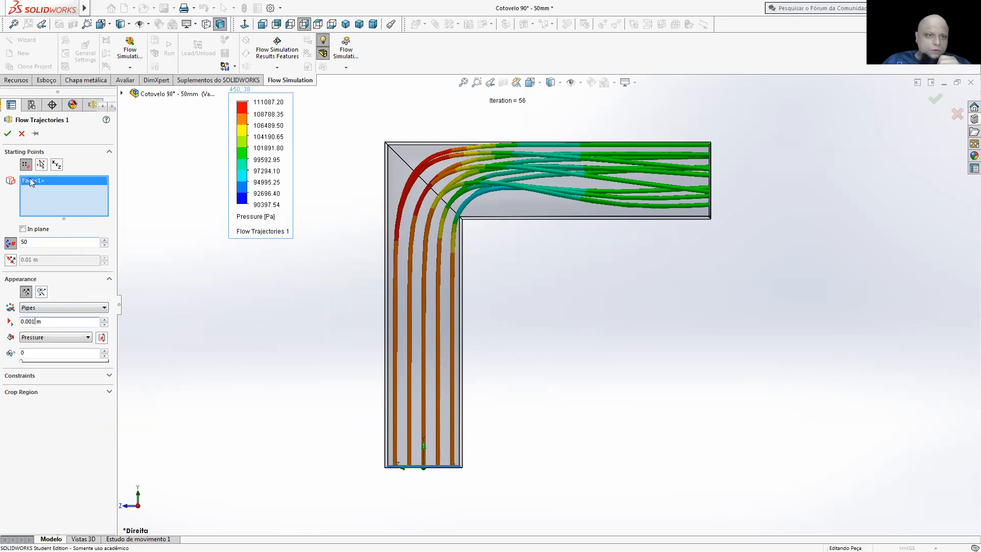
{"action": "left_click", "coordinate": [7, 133]}
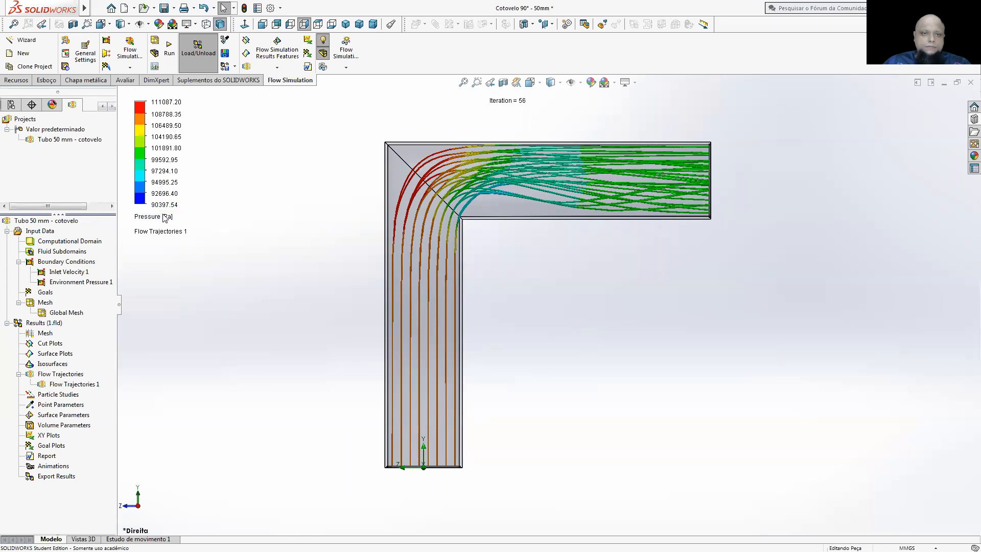
- Play the animation of the pressure-coloured flow trajectories through the elbow
{"action": "middle_click_drag", "start_coordinate": [640, 294], "coordinate": [598, 325]}
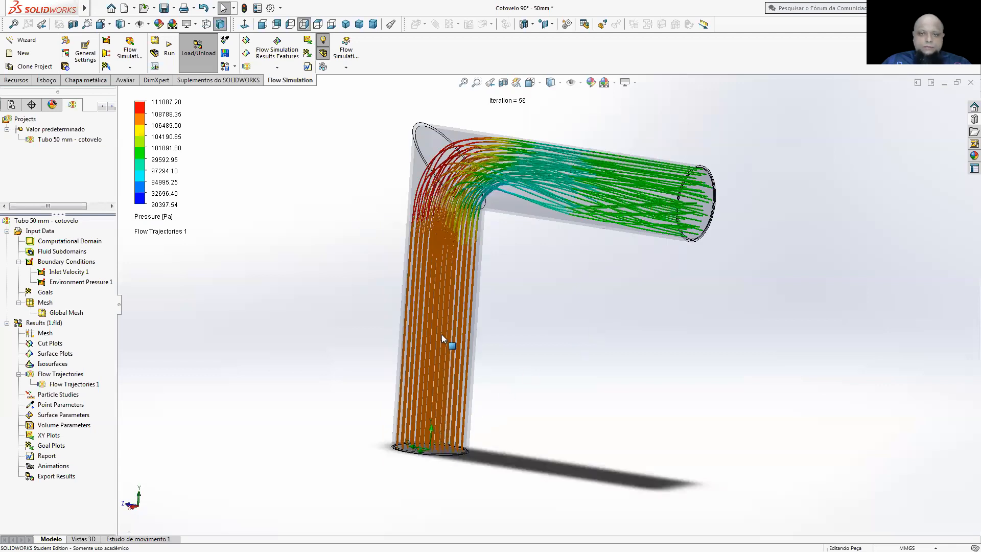
{"action": "scroll", "coordinate": [441, 335], "scroll_direction": "down", "scroll_amount": 2}
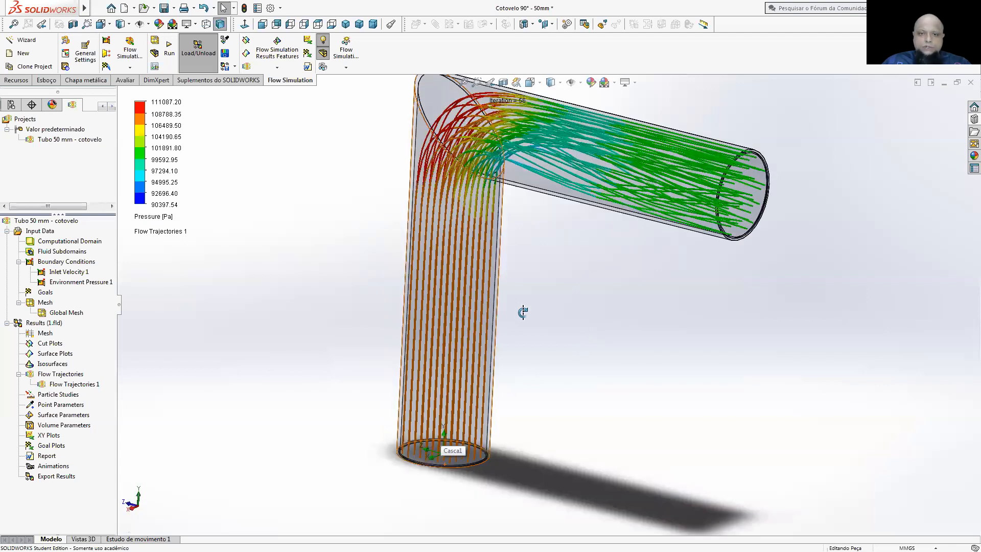
{"action": "scroll", "coordinate": [518, 264], "scroll_direction": "down", "scroll_amount": 2}
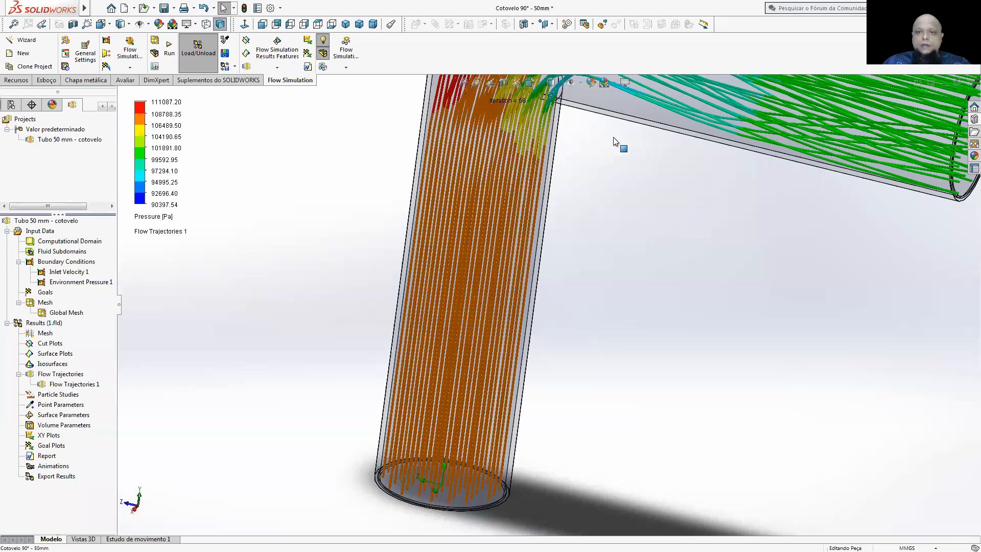
{"action": "key", "text": "ctrl+4"}
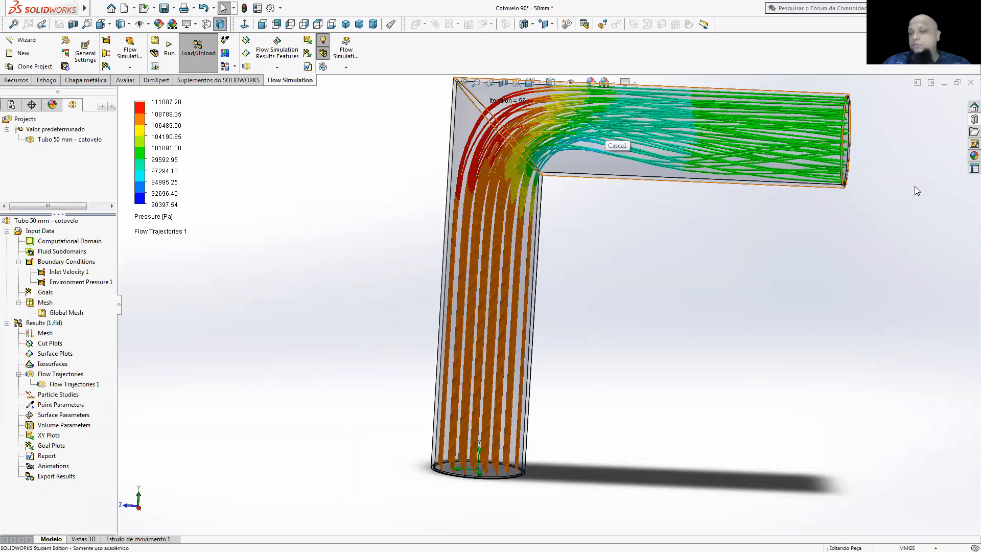
{"action": "scroll", "coordinate": [848, 193], "scroll_direction": "up", "scroll_amount": 2}
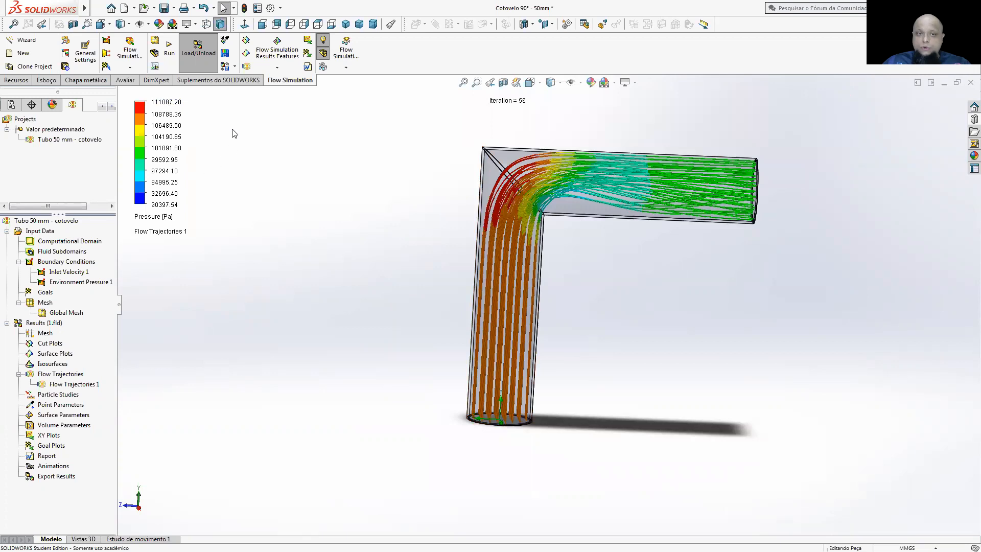
{"action": "middle_click_drag", "start_coordinate": [346, 228], "coordinate": [320, 222]}
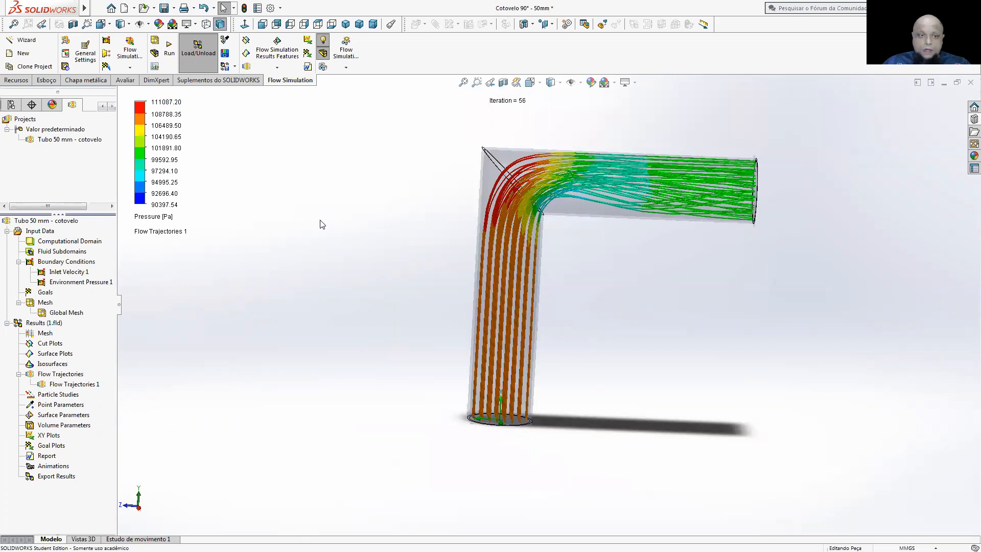
{"action": "right_click", "coordinate": [81, 386]}
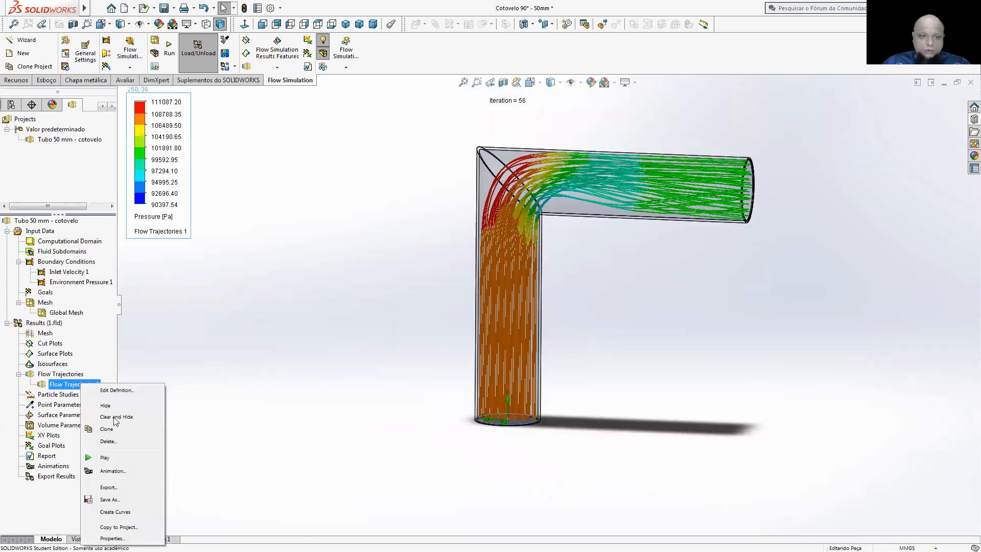
{"action": "left_click", "coordinate": [125, 457]}
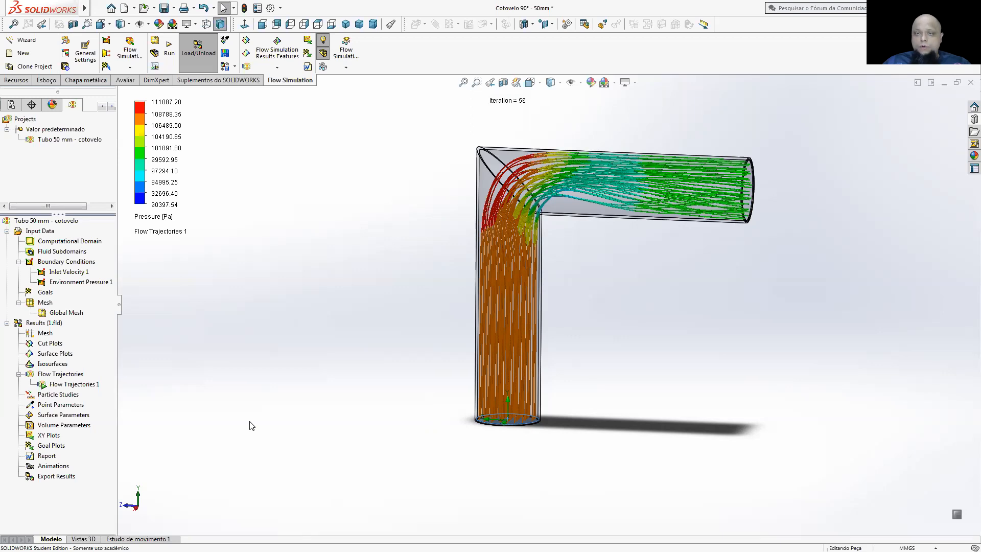
- Examine the animated trajectories from the side, from the outlet end, and around the bend to study the flow pattern
{"action": "left_click", "coordinate": [301, 25]}
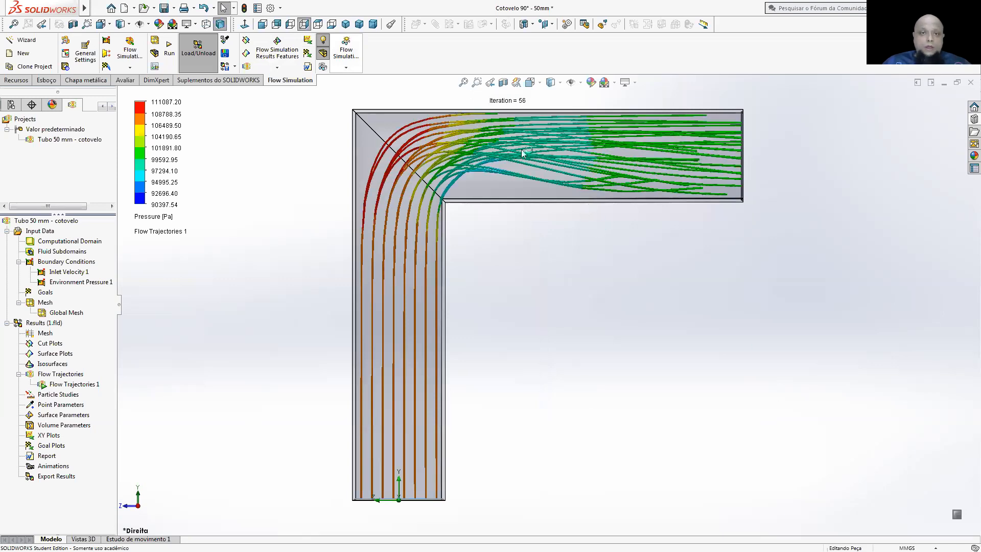
{"action": "left_click", "coordinate": [276, 26]}
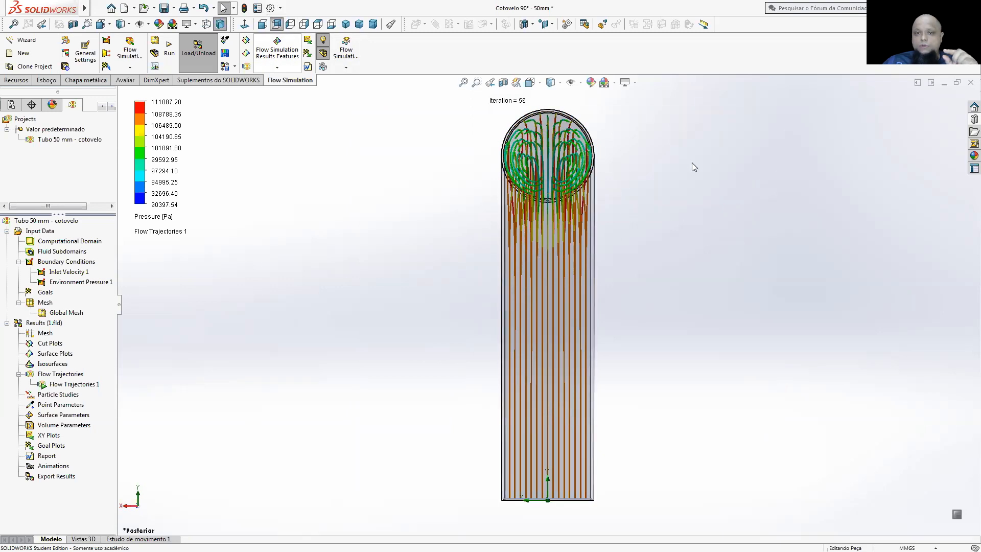
{"action": "scroll", "coordinate": [566, 180], "scroll_direction": "down", "scroll_amount": 3}
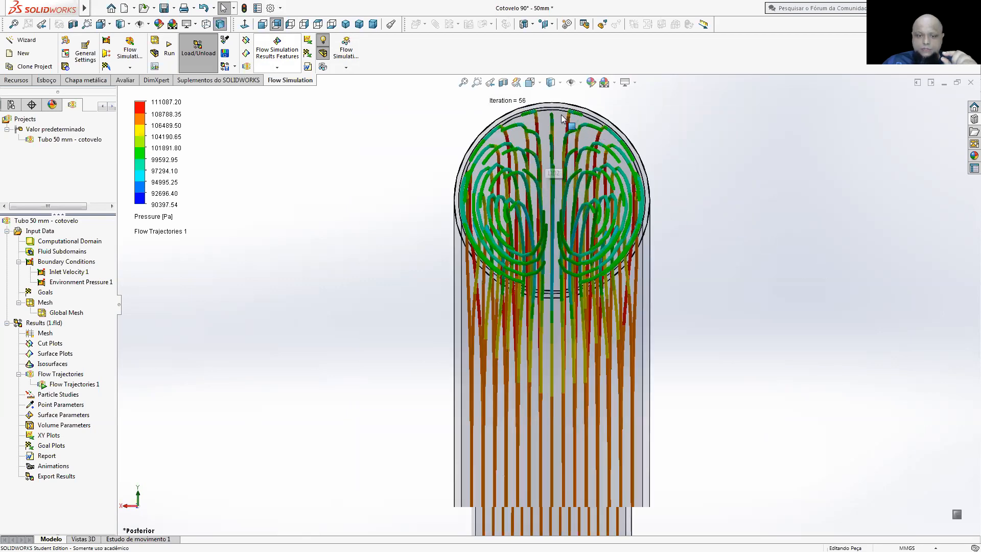
{"action": "scroll", "coordinate": [570, 143], "scroll_direction": "down", "scroll_amount": 3}
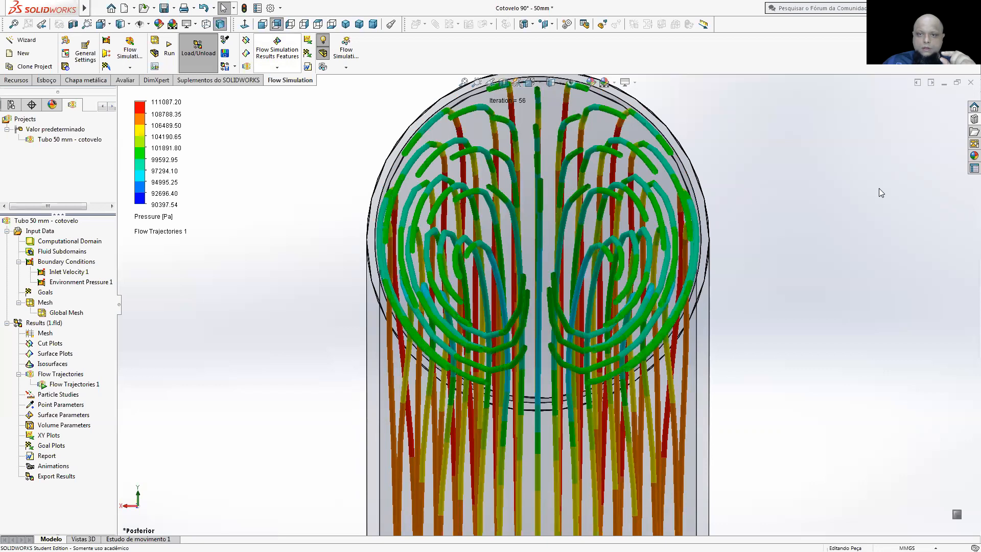
{"action": "scroll", "coordinate": [764, 288], "scroll_direction": "up", "scroll_amount": 4}
{"action": "middle_click_drag", "start_coordinate": [764, 288], "coordinate": [760, 260]}
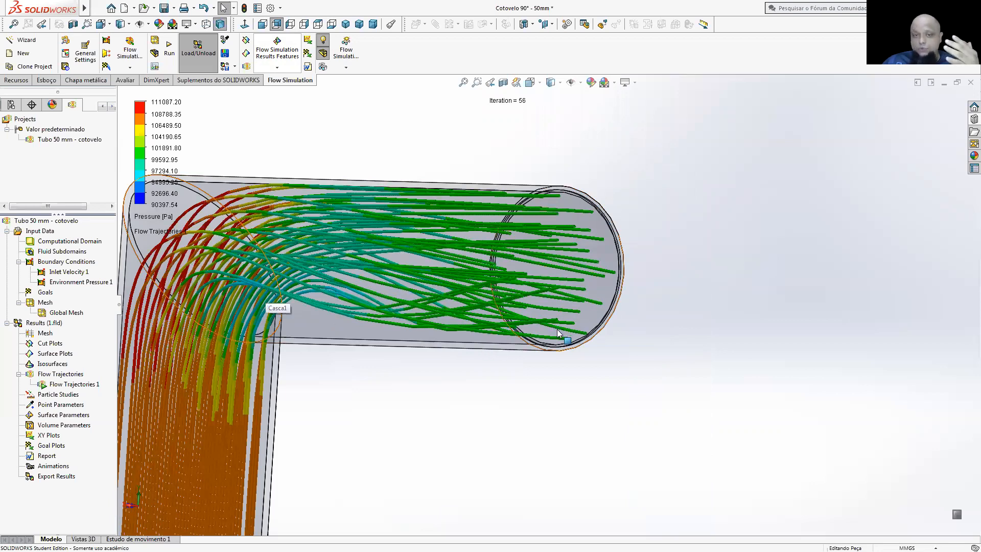
{"action": "scroll", "coordinate": [556, 335], "scroll_direction": "up", "scroll_amount": 4}
{"action": "middle_click_drag", "start_coordinate": [559, 335], "coordinate": [627, 335]}
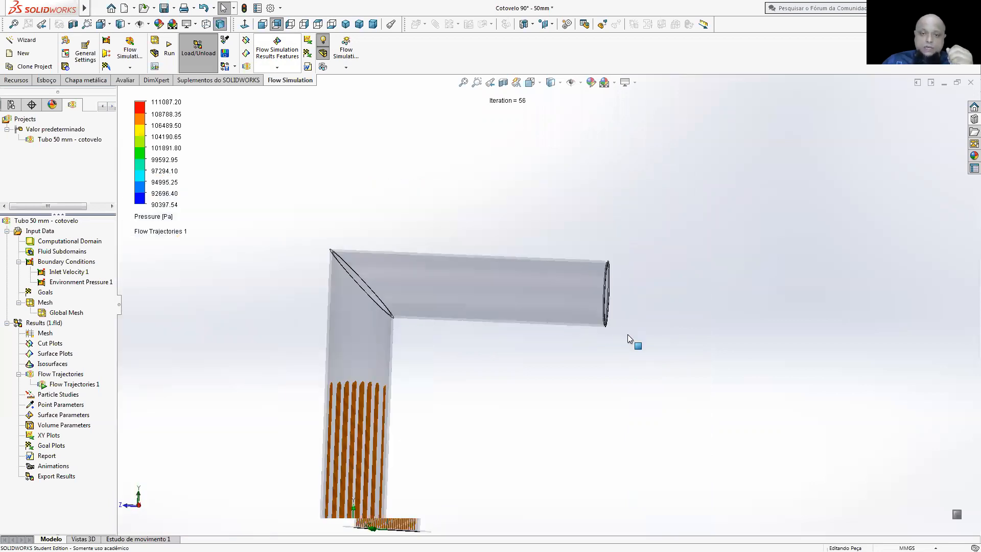
{"action": "middle_click_drag", "start_coordinate": [505, 345], "coordinate": [432, 326]}
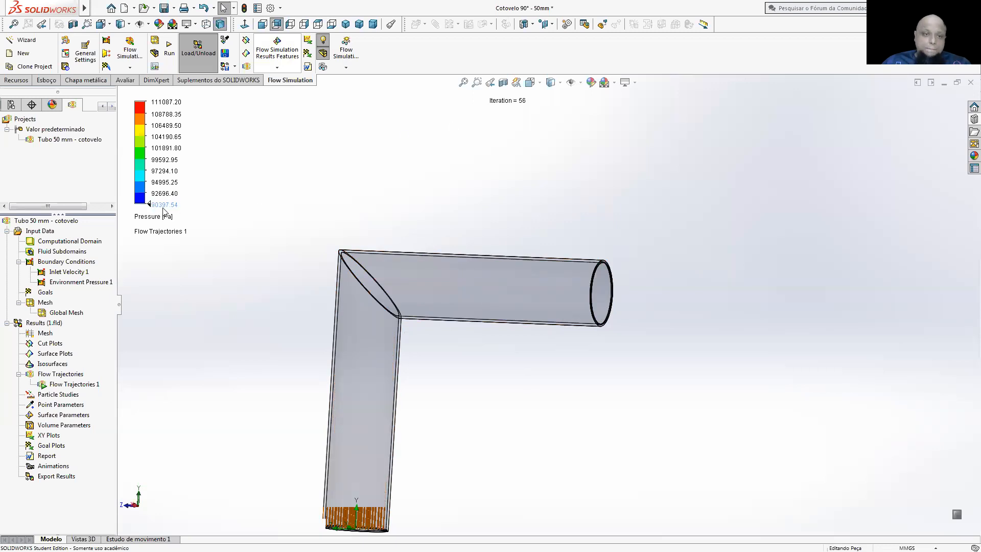
- Colour the animated flow trajectories by velocity and view the flow through the elbow from the side and at an angle
{"action": "left_click", "coordinate": [304, 24]}
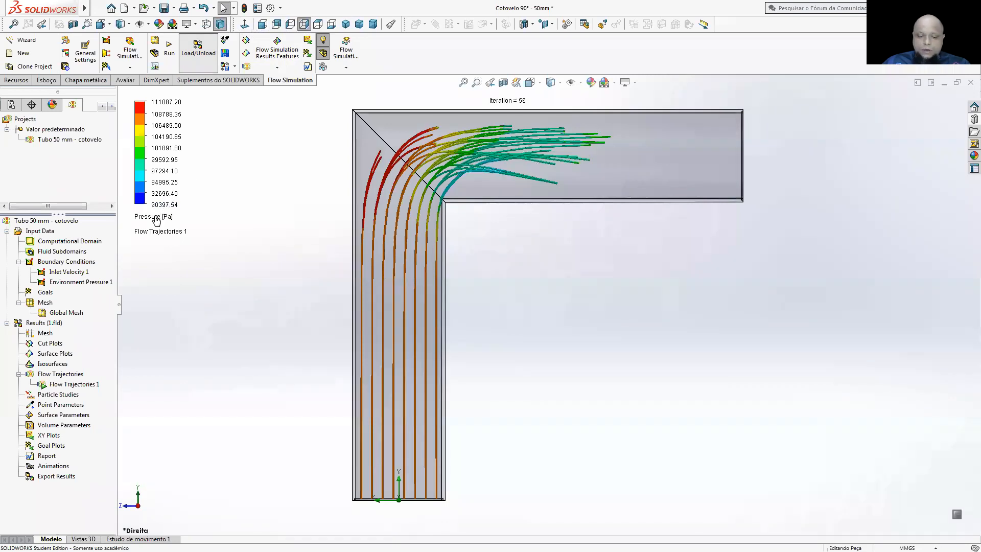
{"action": "left_click", "coordinate": [156, 218]}
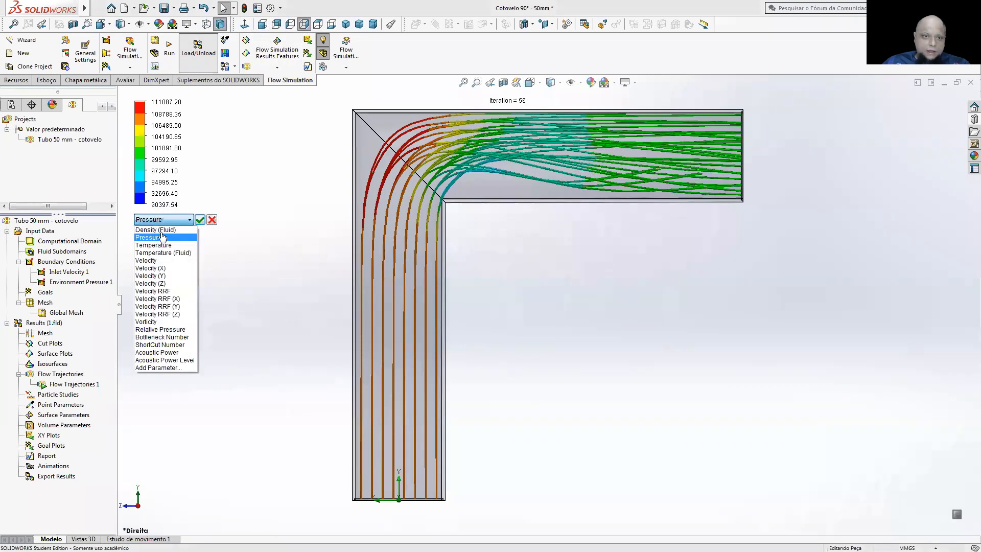
{"action": "left_click", "coordinate": [159, 260]}
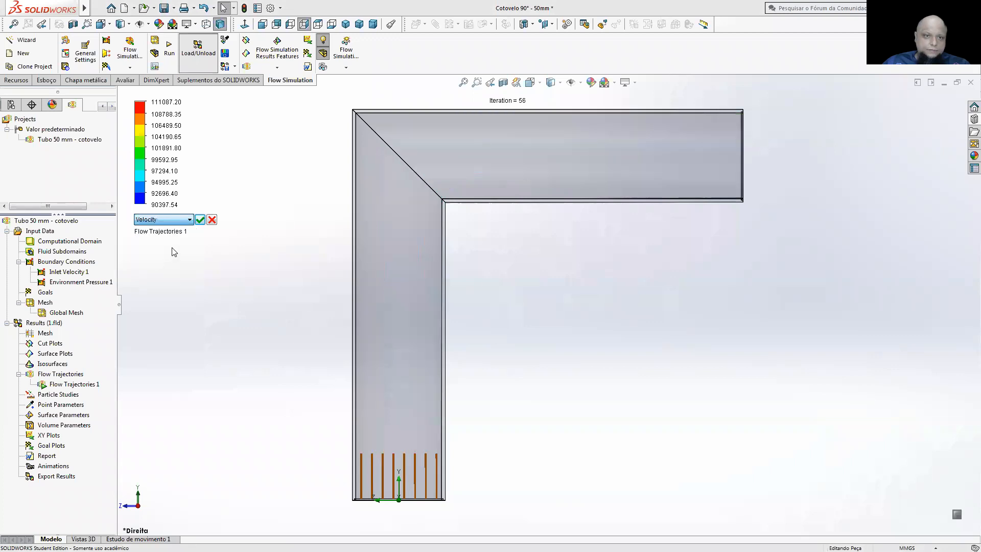
{"action": "left_click", "coordinate": [199, 219]}
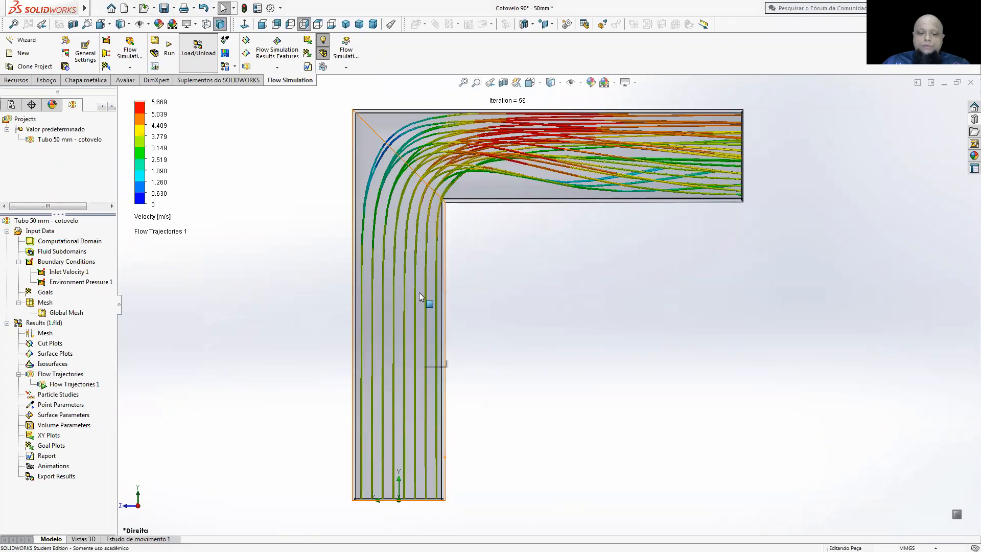
{"action": "middle_click_drag", "start_coordinate": [598, 318], "coordinate": [542, 381]}
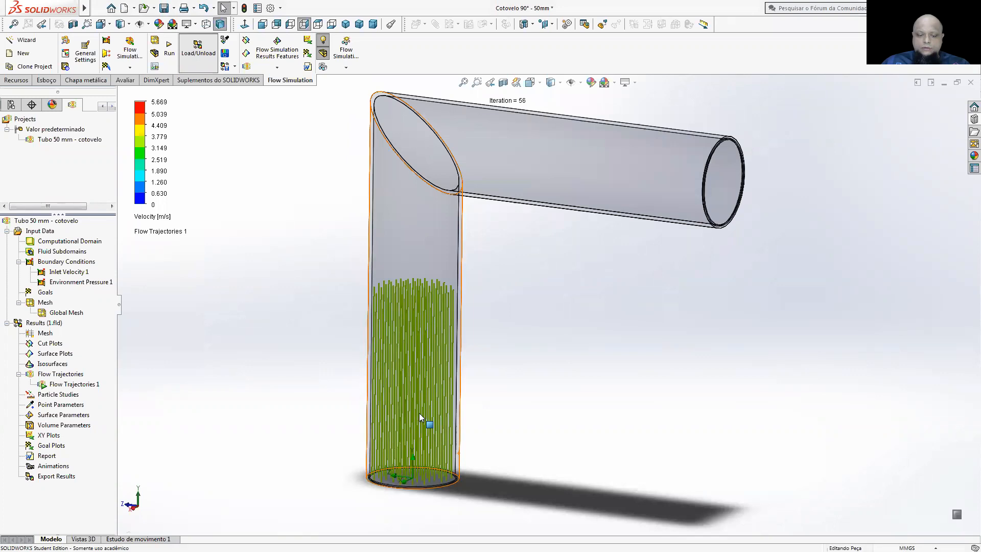
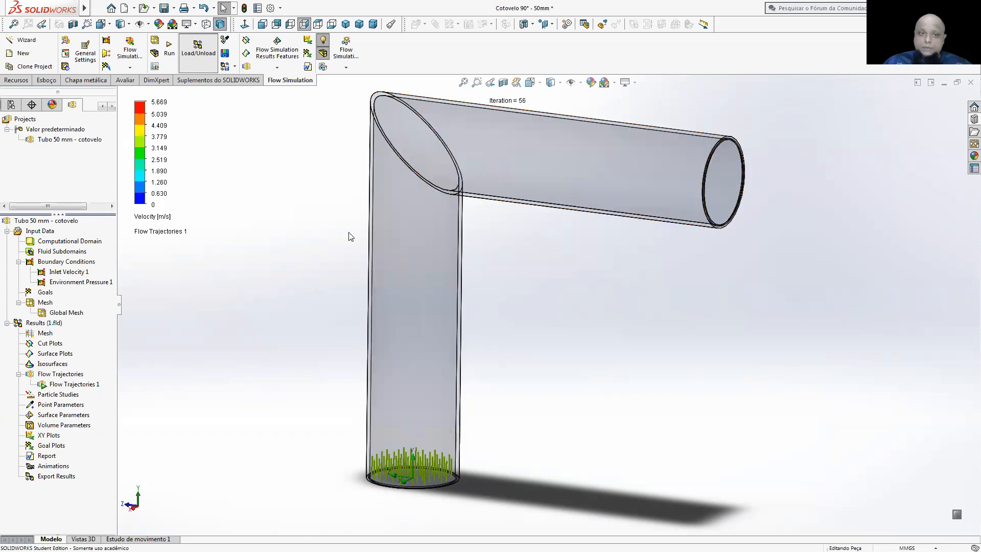
- Colour the flow trajectories by temperature and stop their animation
{"action": "left_click", "coordinate": [141, 217]}
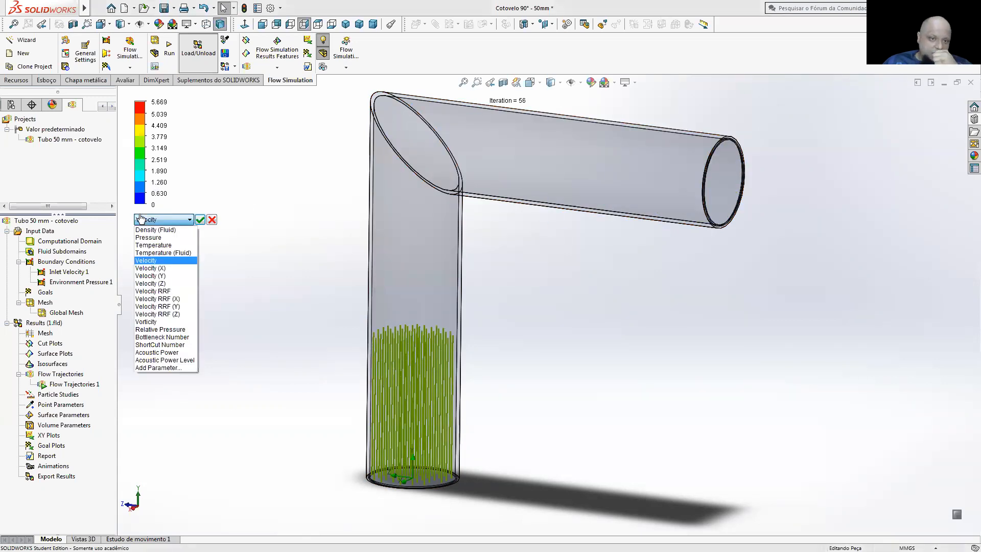
{"action": "left_click", "coordinate": [168, 245]}
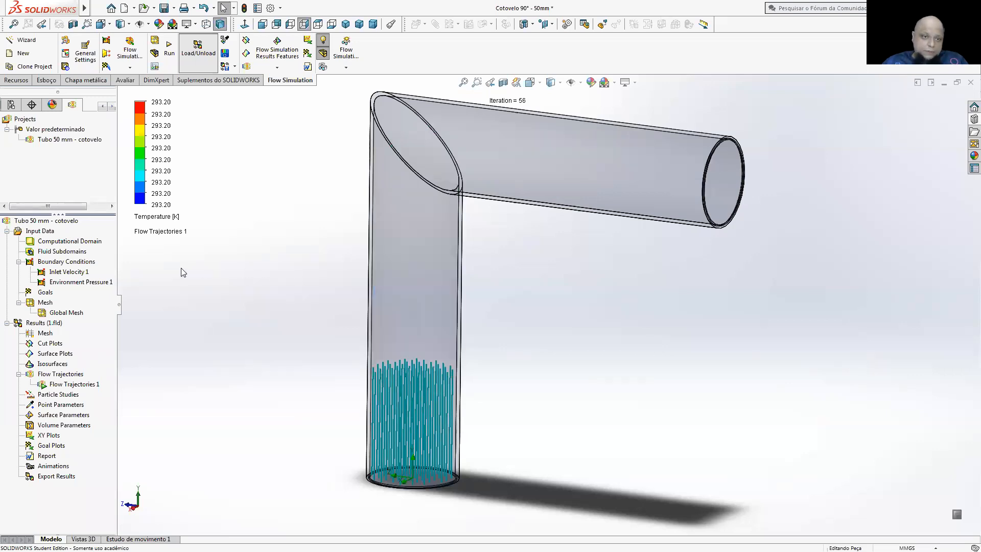
{"action": "left_click", "coordinate": [63, 386]}
{"action": "right_click", "coordinate": [66, 385]}
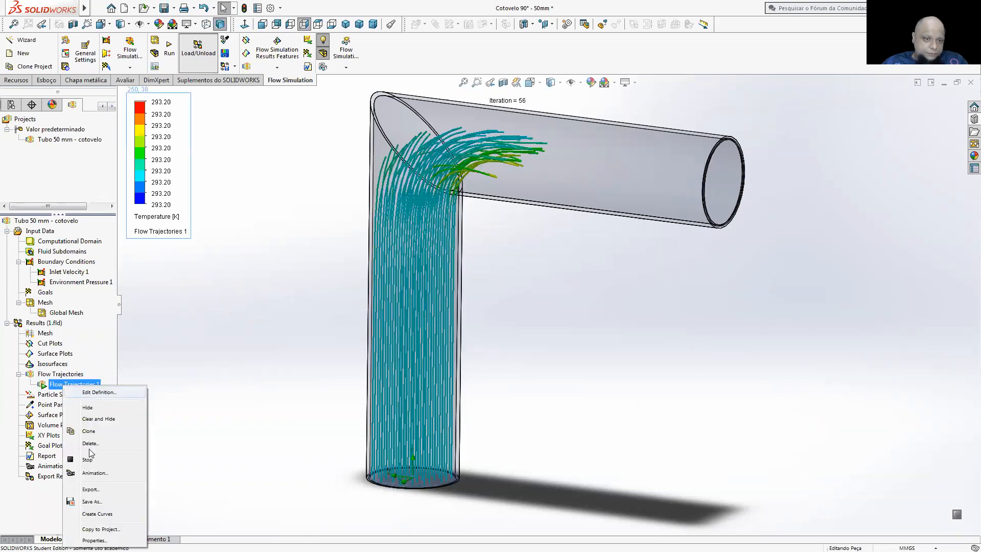
{"action": "left_click", "coordinate": [84, 459]}
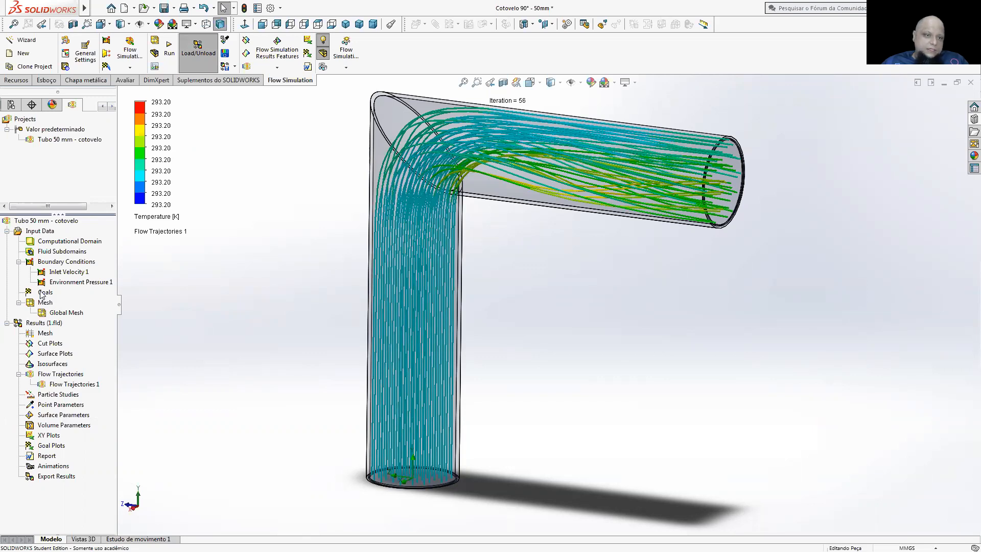
- Hide the flow trajectories plot and collapse its branch in the results tree
{"action": "right_click", "coordinate": [90, 301]}
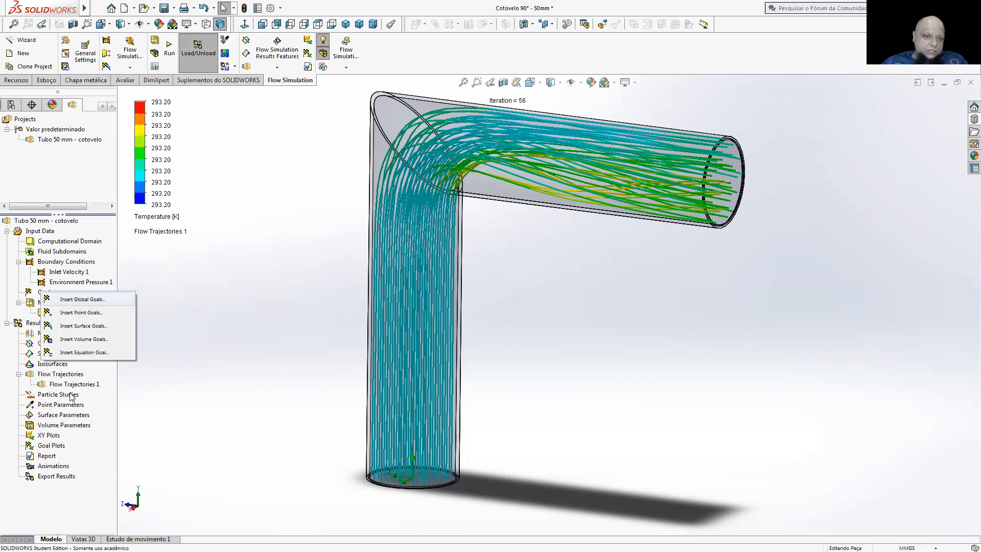
{"action": "left_click", "coordinate": [46, 379]}
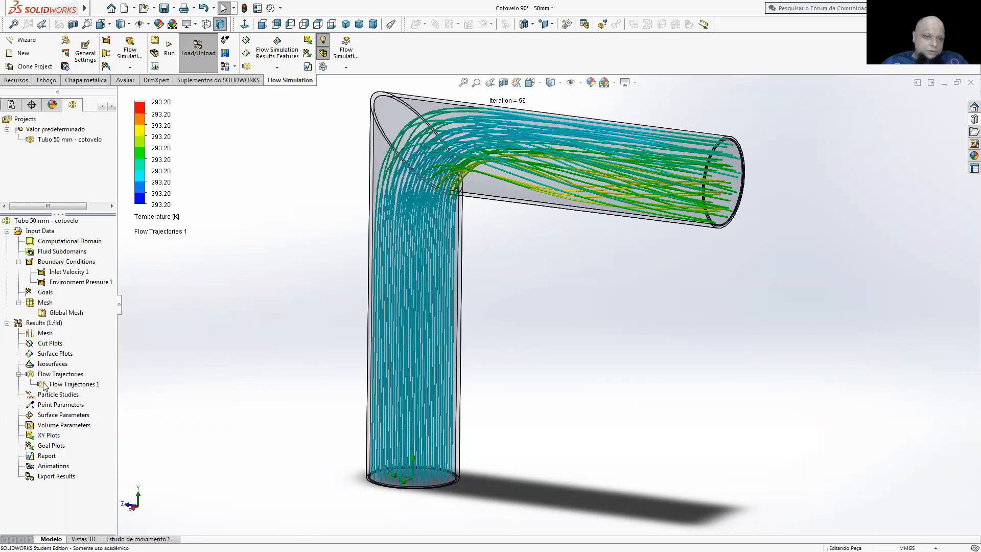
{"action": "left_click", "coordinate": [86, 408]}
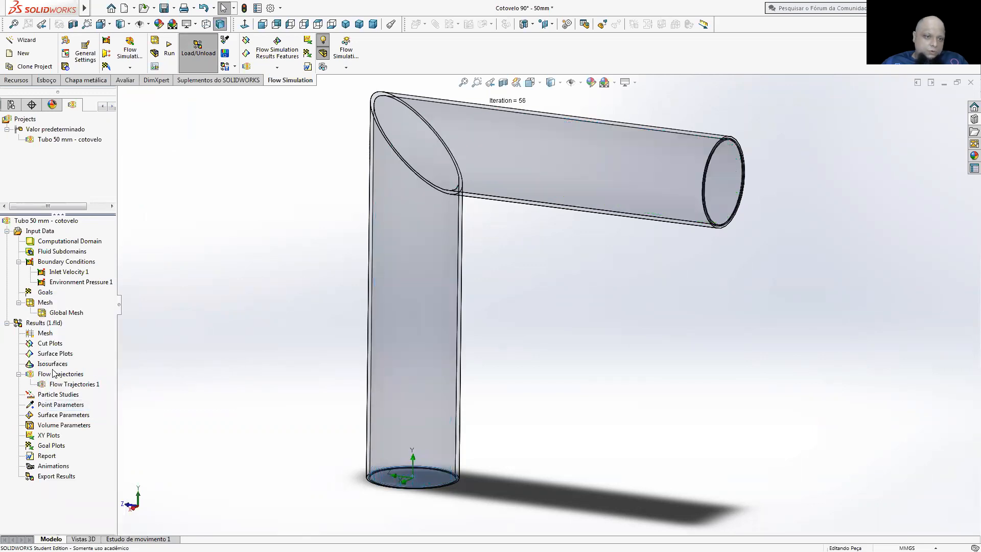
{"action": "left_click", "coordinate": [19, 374]}
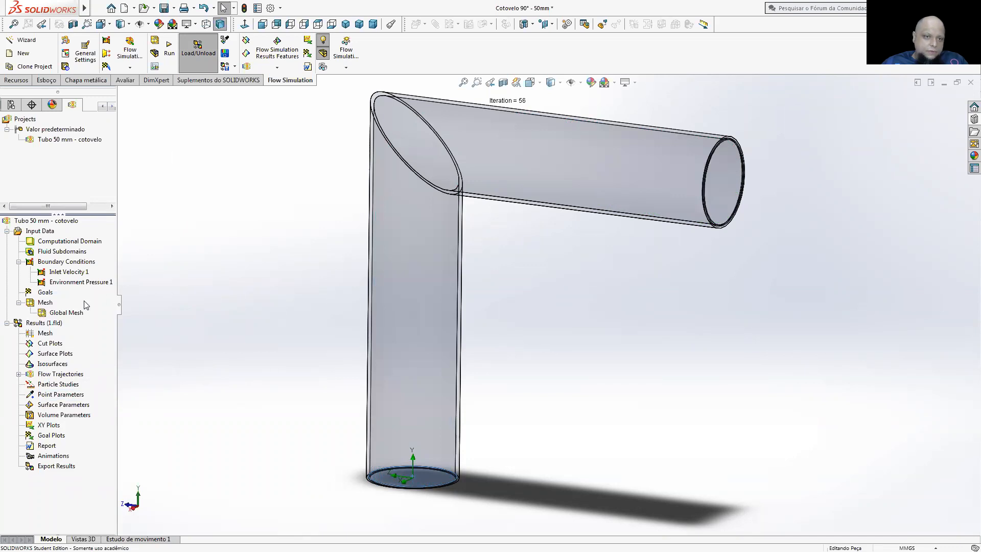
{"action": "right_click", "coordinate": [45, 292]}
{"action": "left_click", "coordinate": [85, 303]}
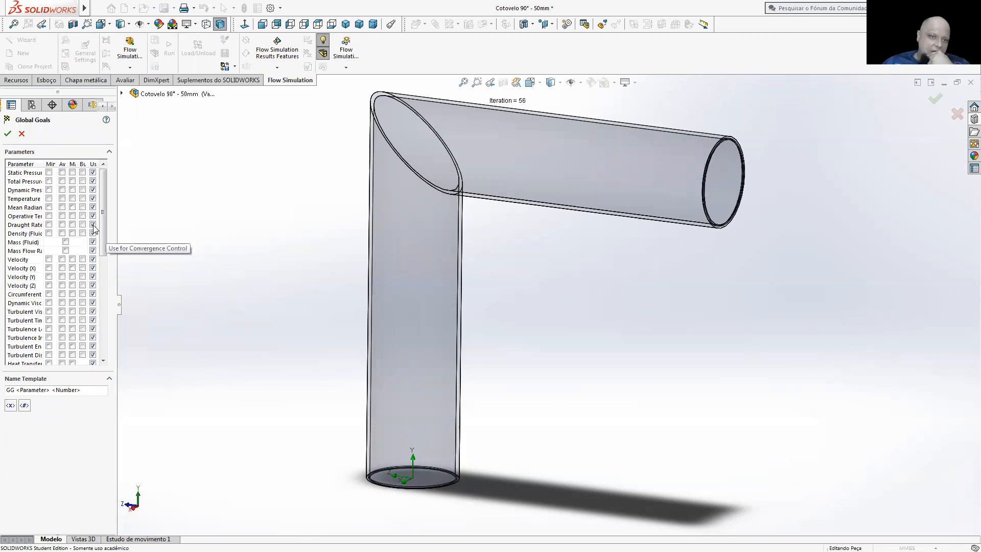
{"action": "left_click", "coordinate": [21, 133]}
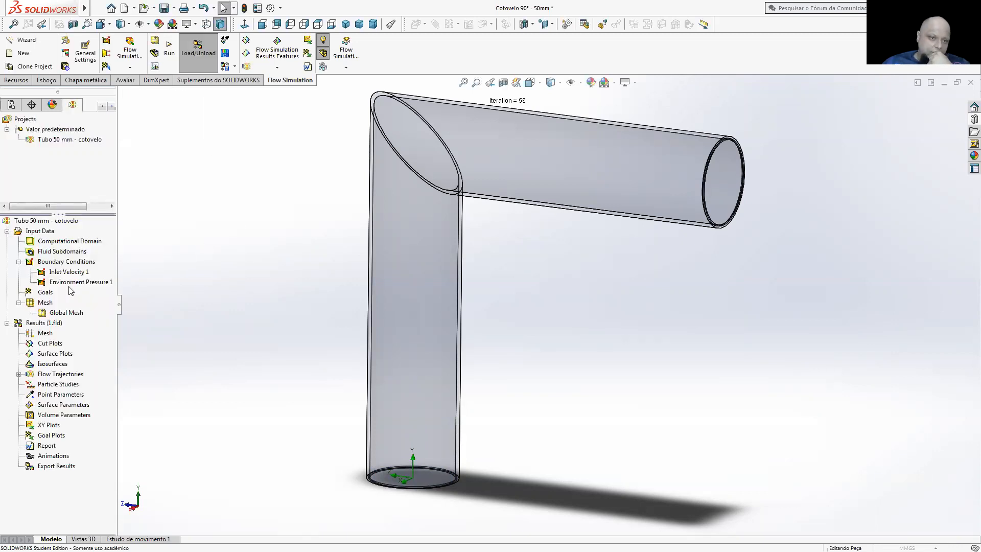
- Start new surface goals on the inner face of the lid closing the vertical leg
{"action": "right_click", "coordinate": [51, 292]}
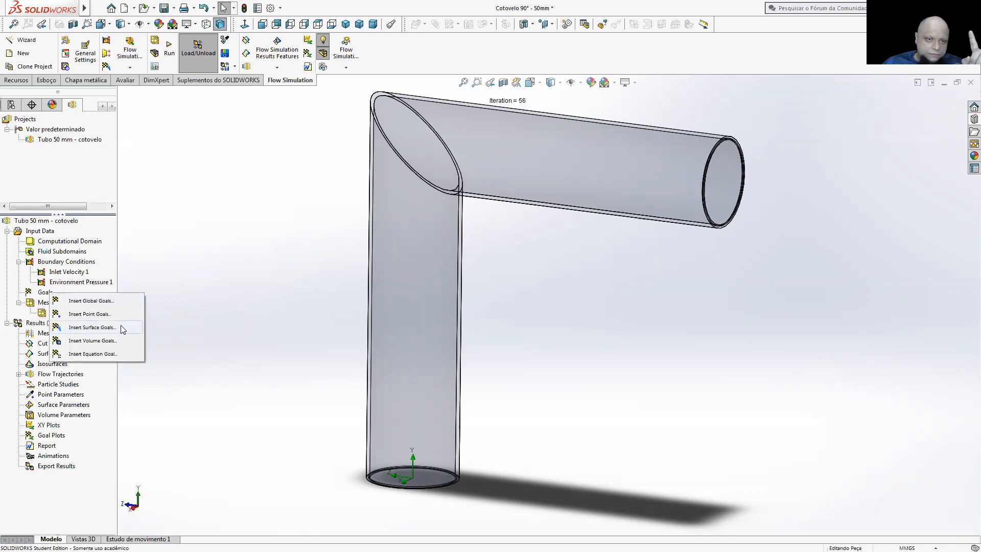
{"action": "left_click", "coordinate": [106, 326]}
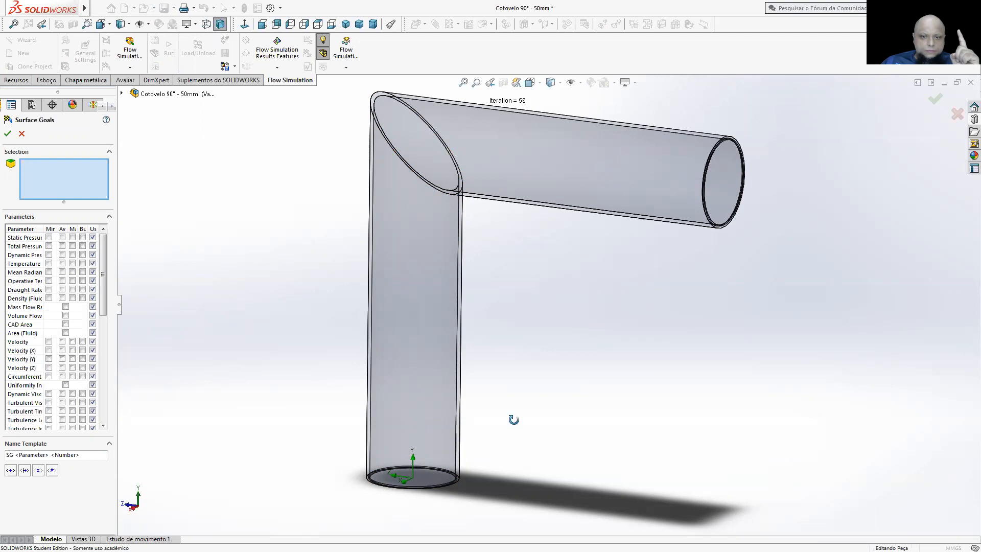
{"action": "middle_click_drag", "start_coordinate": [510, 418], "coordinate": [501, 352]}
{"action": "scroll", "coordinate": [526, 403], "scroll_direction": "up", "scroll_amount": 3}
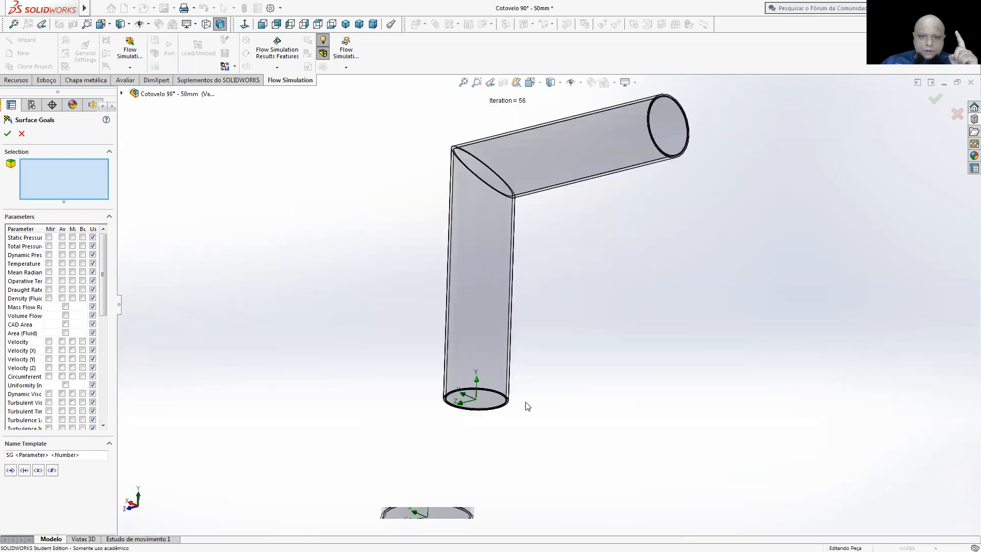
{"action": "scroll", "coordinate": [523, 406], "scroll_direction": "down", "scroll_amount": 5}
{"action": "right_click", "coordinate": [411, 342]}
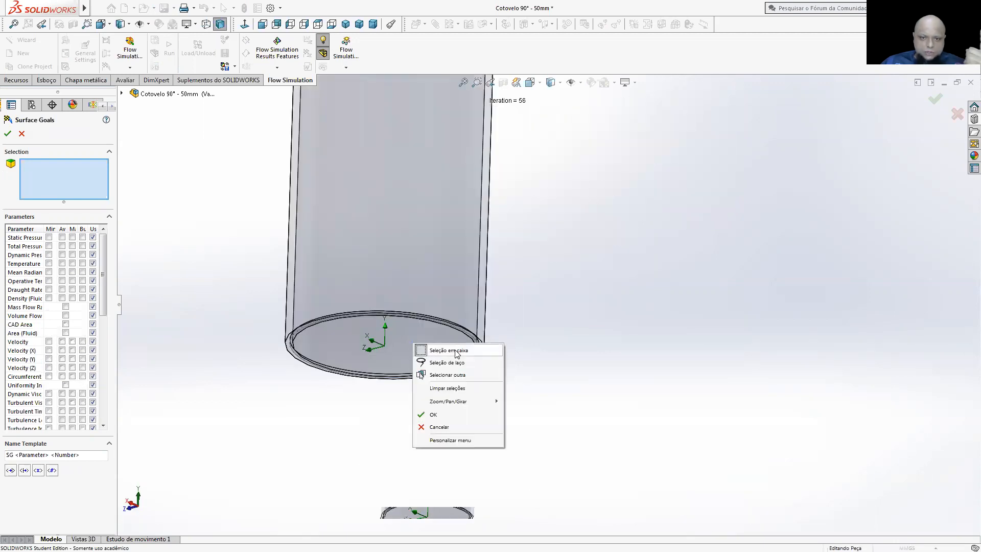
{"action": "left_click", "coordinate": [460, 374]}
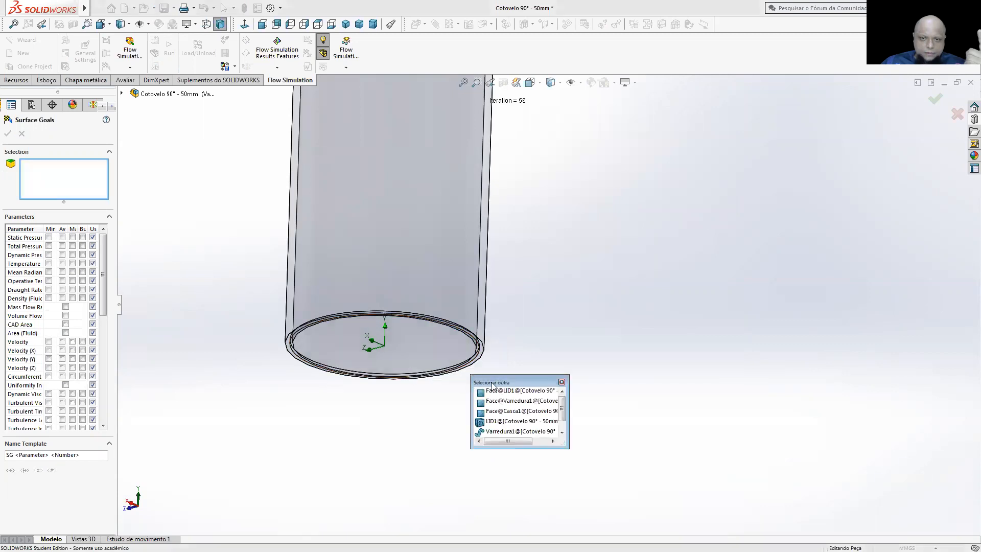
{"action": "left_click", "coordinate": [472, 398]}
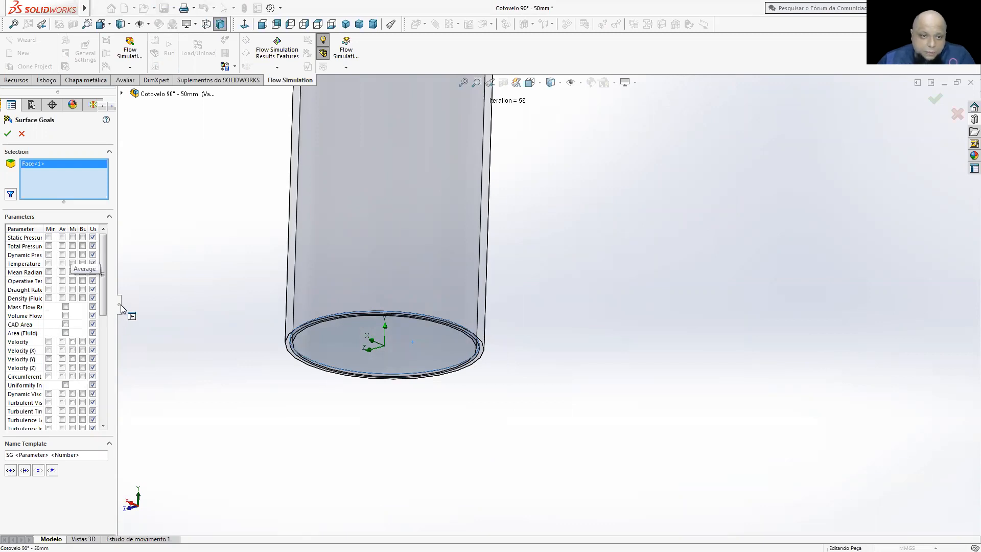
- Create maximum Static Pressure, Temperature (Fluid) and Velocity goals for the selected lid face, widening the parameter table to read its columns
{"action": "left_click_drag", "start_coordinate": [121, 307], "coordinate": [204, 307]}
{"action": "left_click_drag", "start_coordinate": [123, 227], "coordinate": [145, 228]}
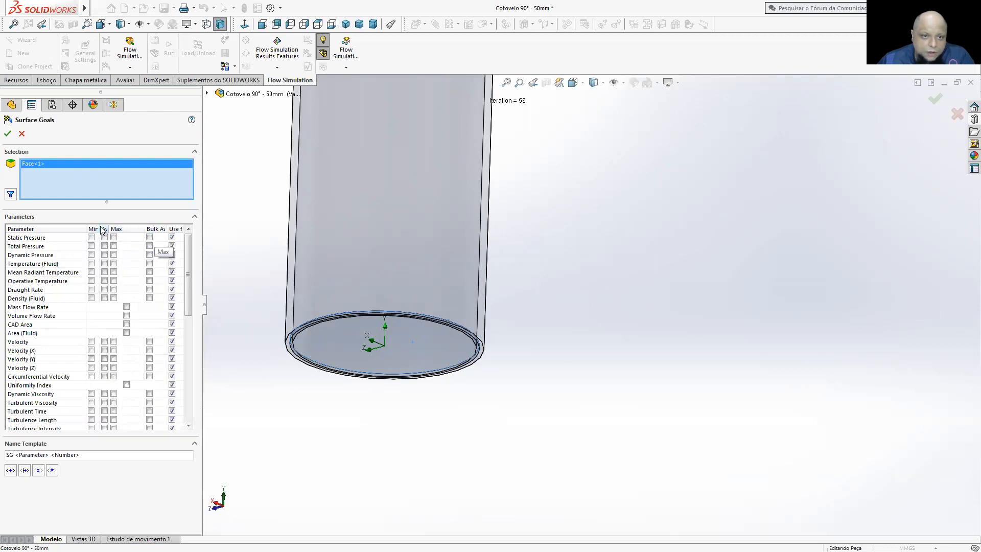
{"action": "left_click_drag", "start_coordinate": [100, 226], "coordinate": [107, 226]}
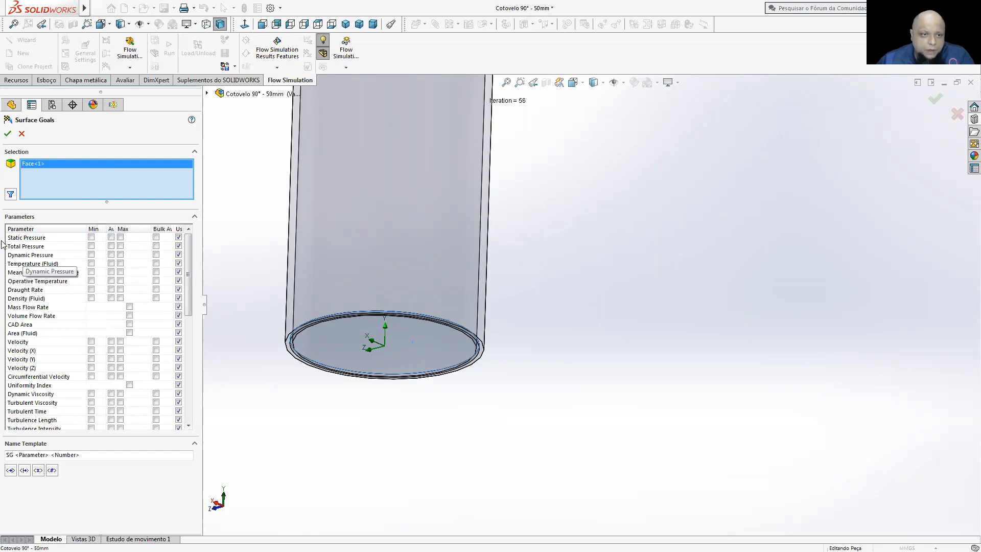
{"action": "left_click", "coordinate": [120, 238]}
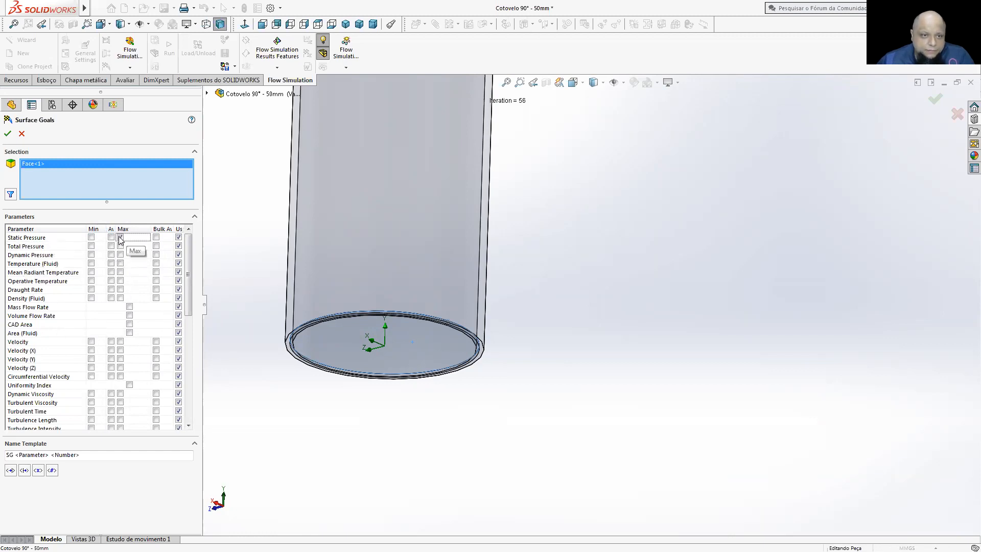
{"action": "left_click", "coordinate": [120, 238]}
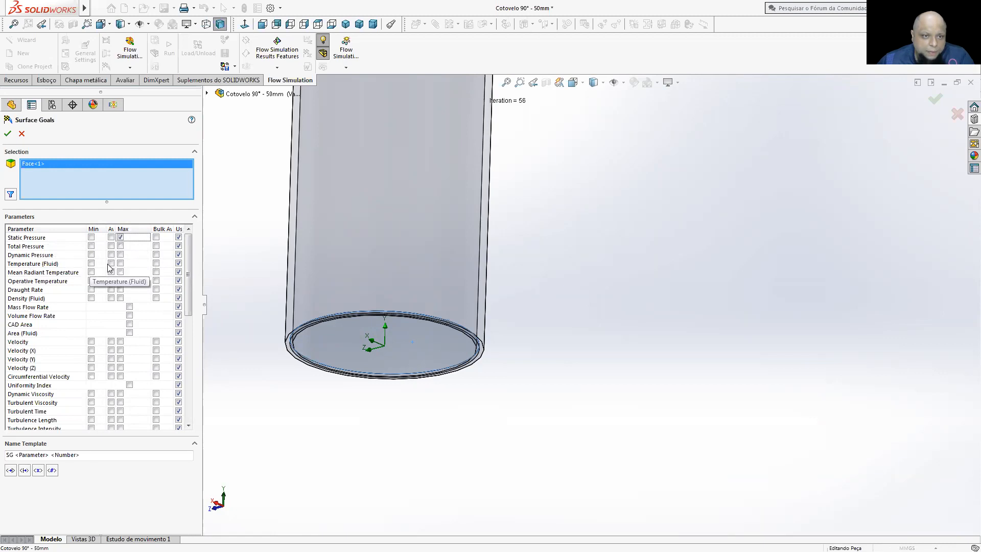
{"action": "left_click", "coordinate": [121, 263]}
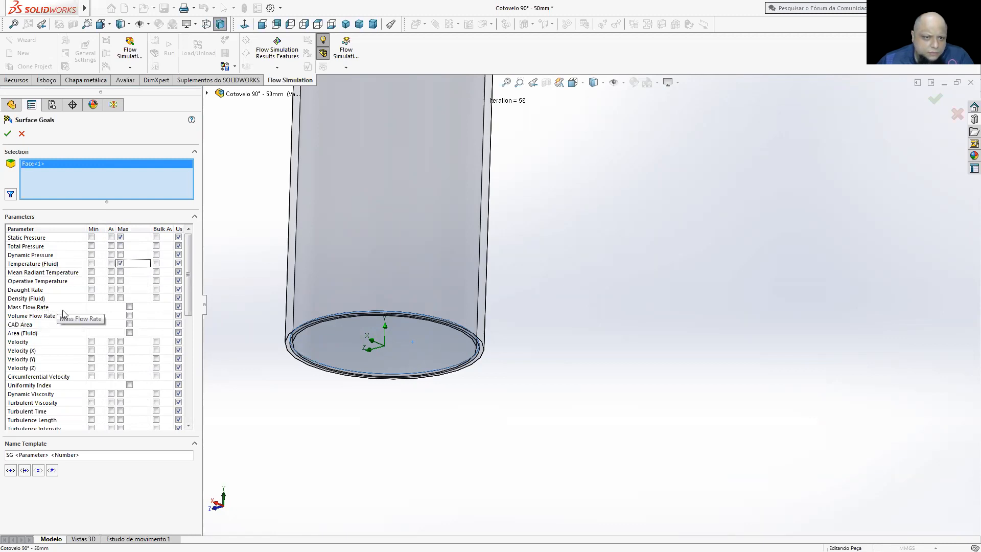
{"action": "left_click", "coordinate": [121, 341]}
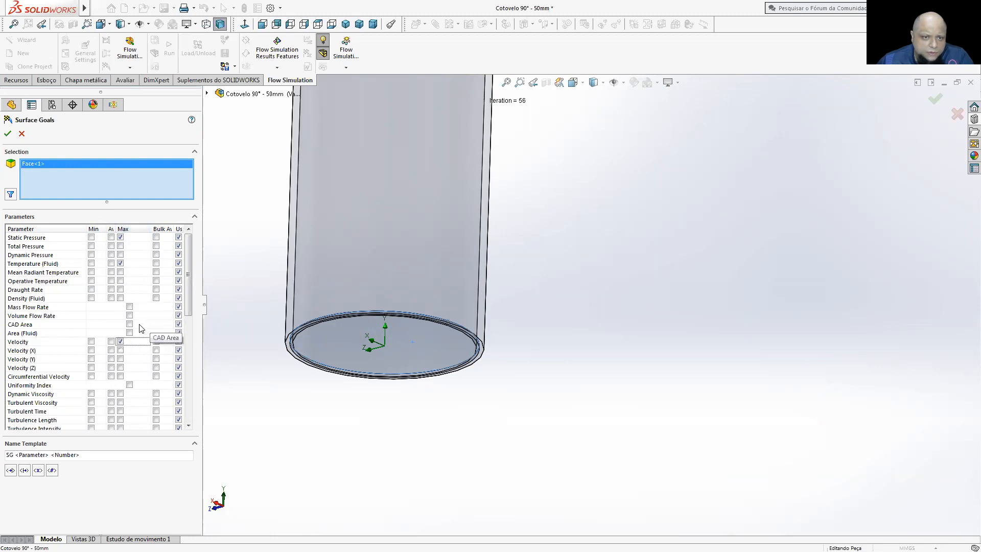
{"action": "left_click", "coordinate": [8, 134]}
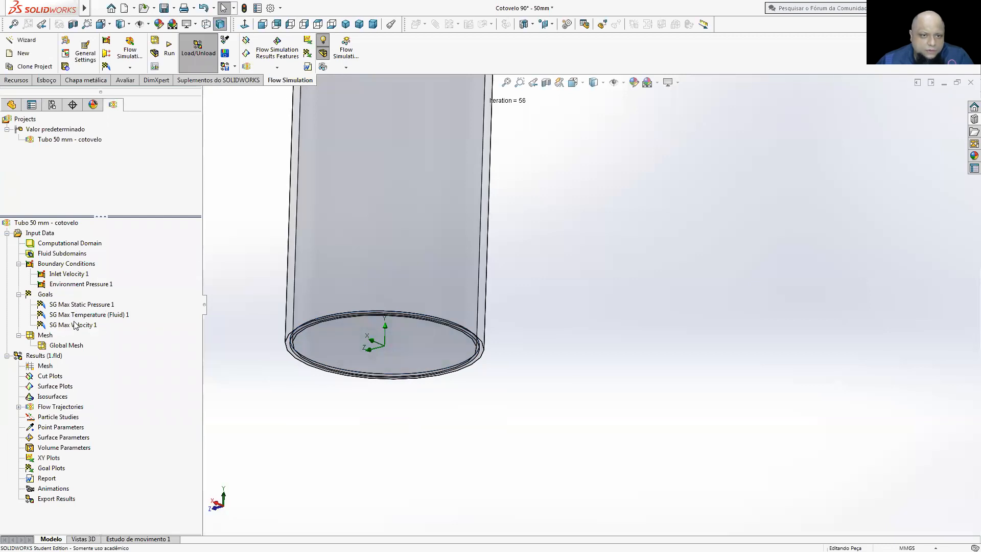
- Start new surface goals on the inner face of the lid closing the horizontal leg
{"action": "right_click", "coordinate": [45, 295]}
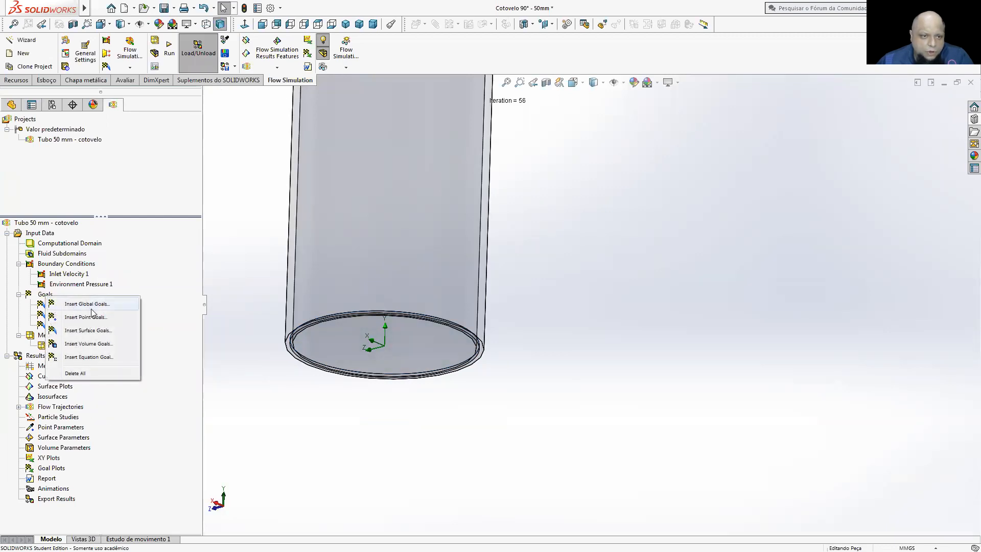
{"action": "left_click", "coordinate": [100, 329]}
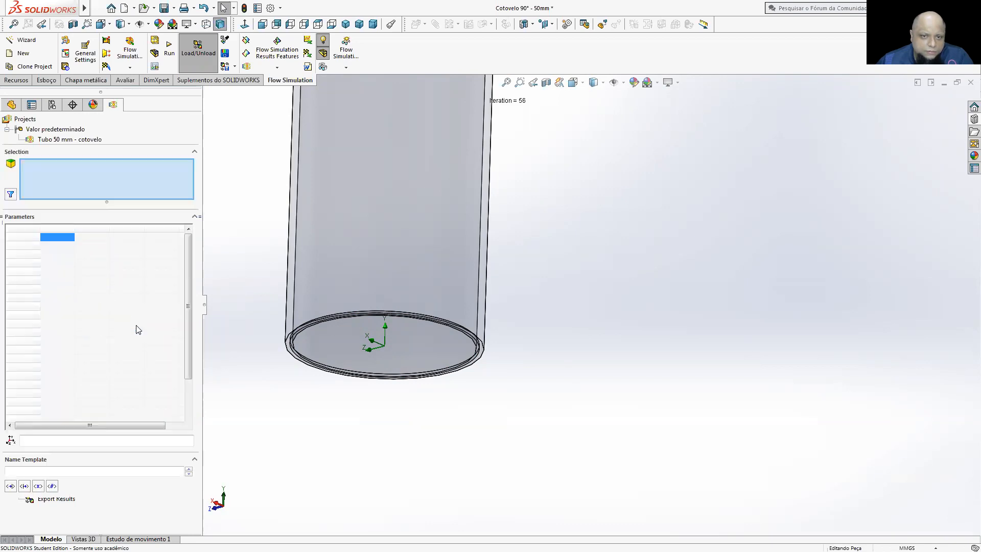
{"action": "scroll", "coordinate": [564, 354], "scroll_direction": "up", "scroll_amount": 6}
{"action": "middle_click_drag", "start_coordinate": [651, 256], "coordinate": [629, 305]}
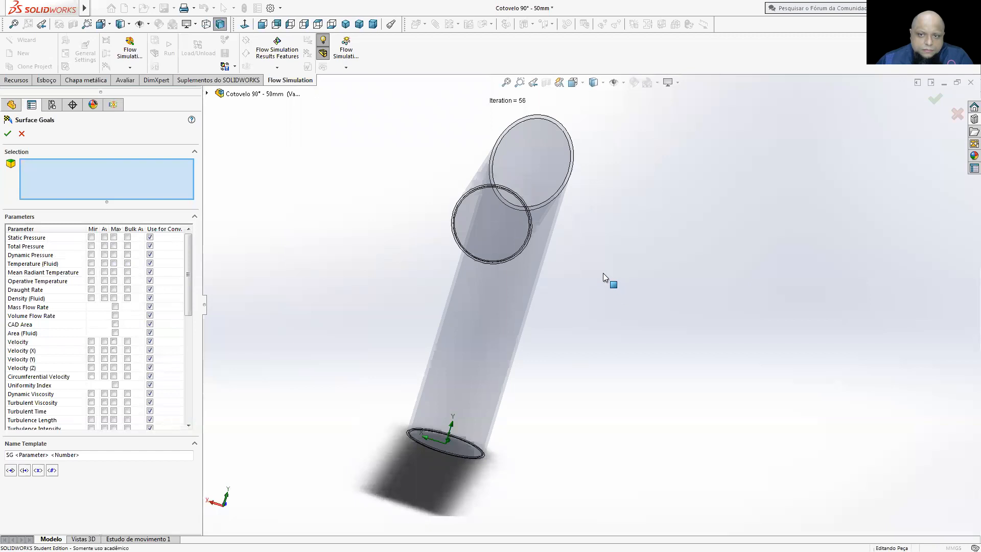
{"action": "right_click", "coordinate": [603, 272]}
{"action": "left_click", "coordinate": [627, 301]}
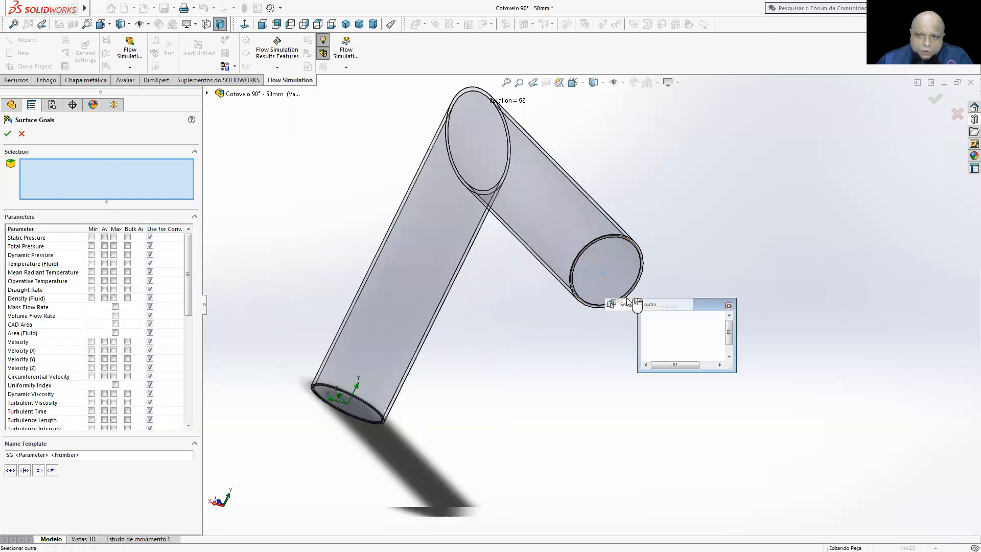
{"action": "left_click", "coordinate": [669, 318]}
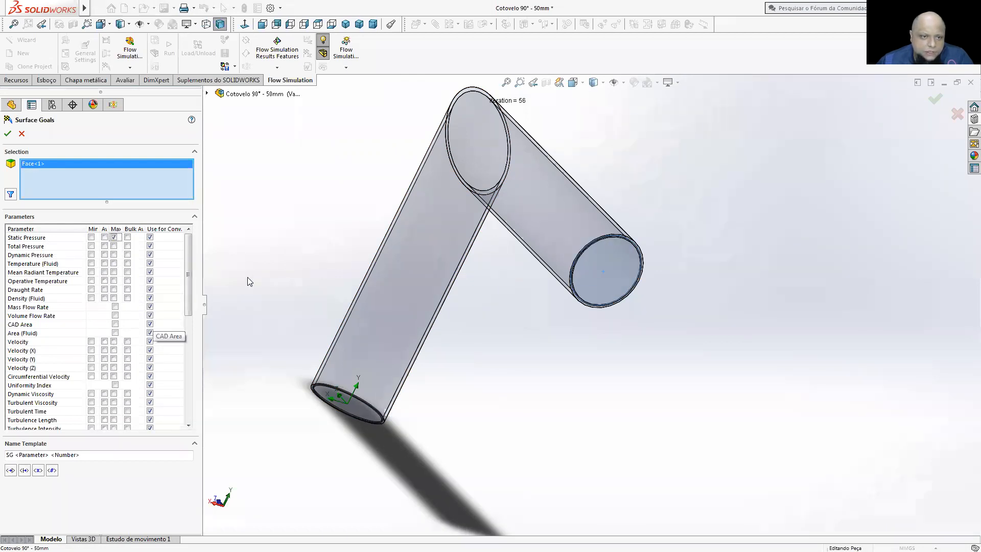
- Create maximum Static Pressure, Velocity and Temperature (Fluid) goals for the horizontal leg's lid face
{"action": "left_click", "coordinate": [113, 341]}
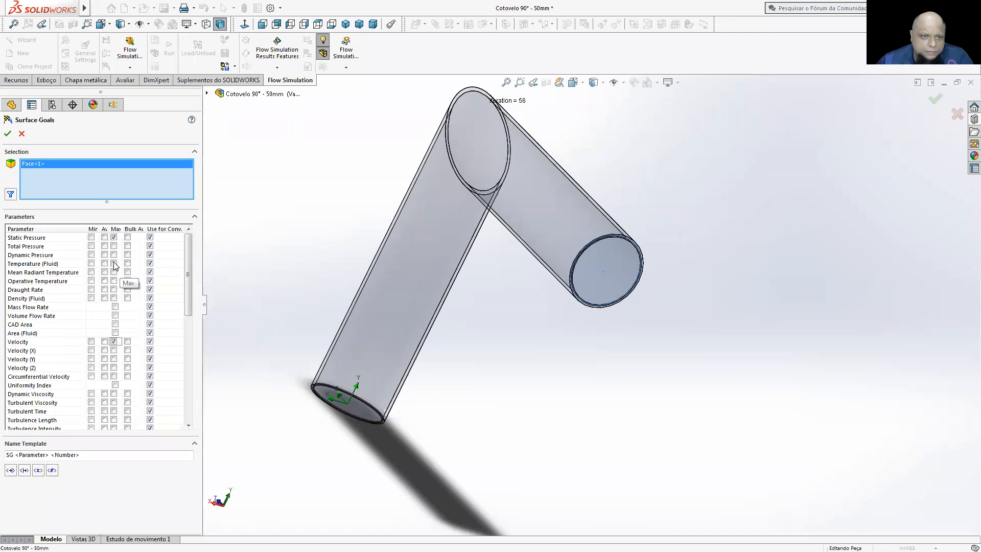
{"action": "left_click", "coordinate": [114, 263]}
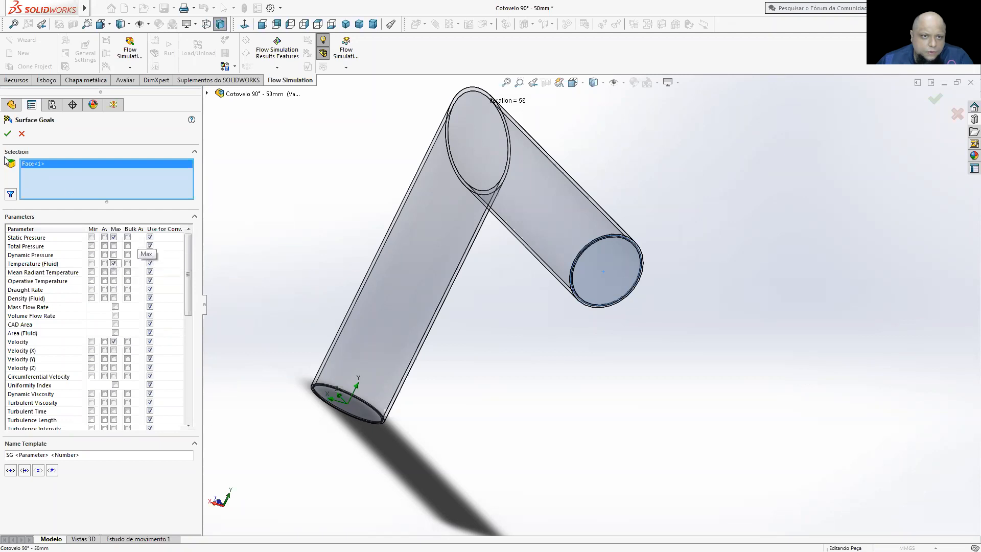
{"action": "left_click", "coordinate": [7, 134]}
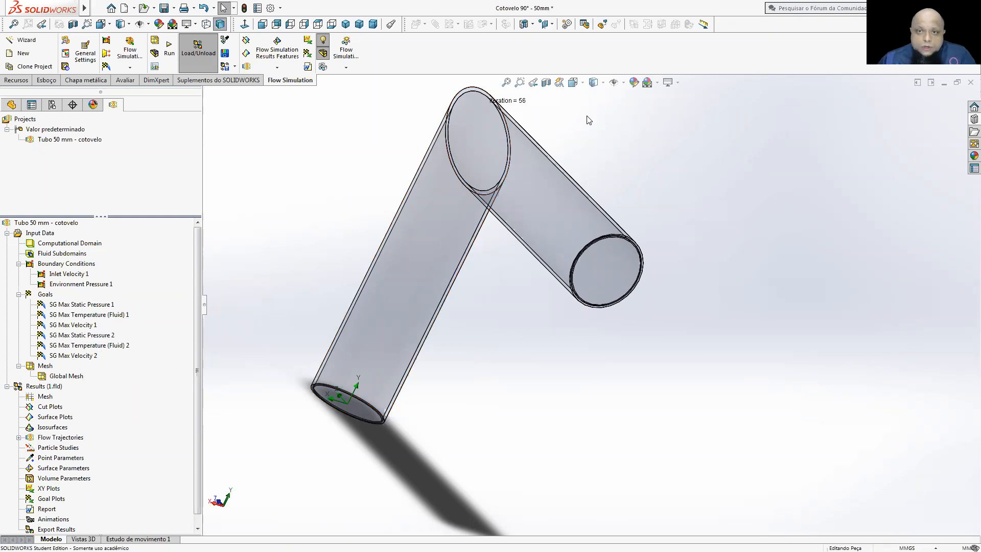
- Create an equation goal named "Perda de carga" that subtracts SG Max Static Pressure 2 from SG Max Static Pressure 1
{"action": "left_click", "coordinate": [573, 82]}
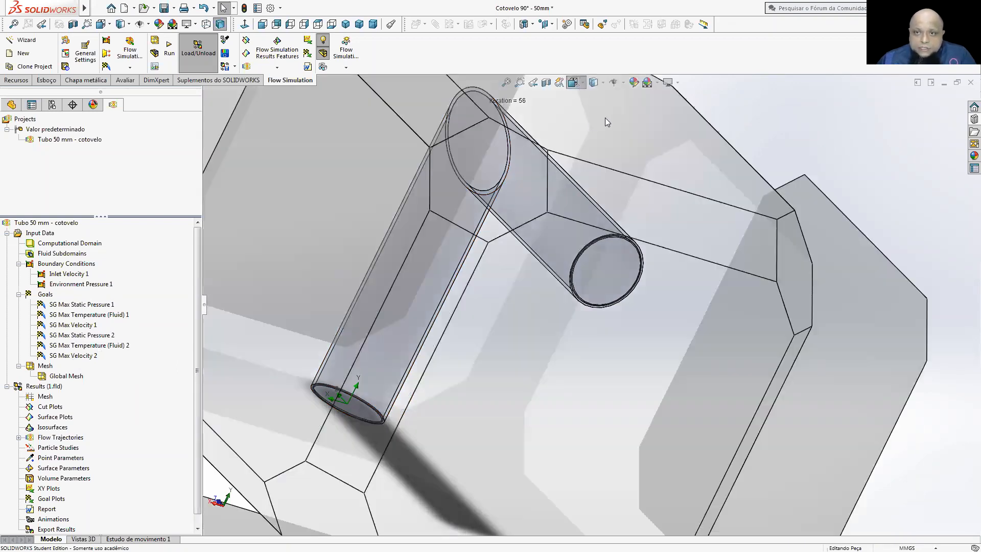
{"action": "left_click", "coordinate": [631, 107]}
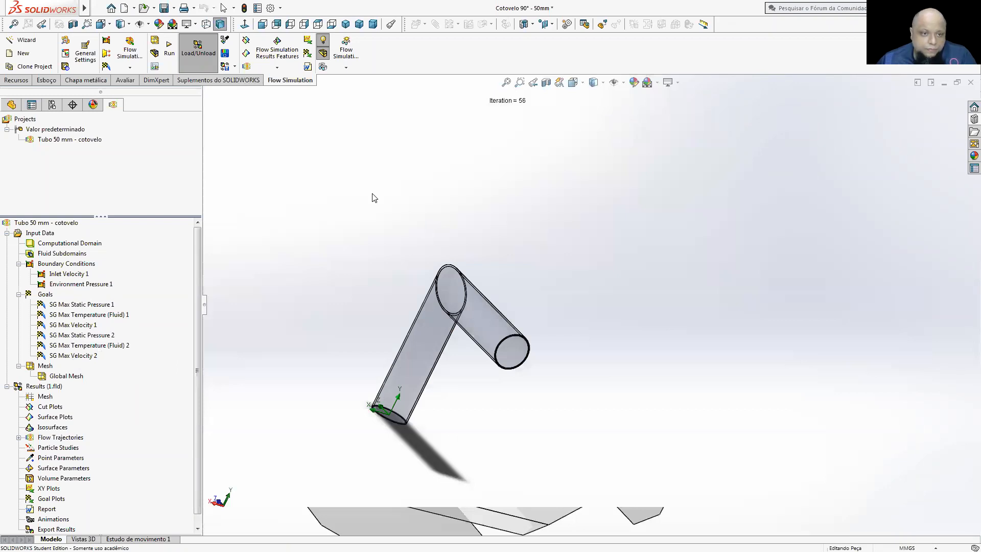
{"action": "right_click", "coordinate": [43, 295]}
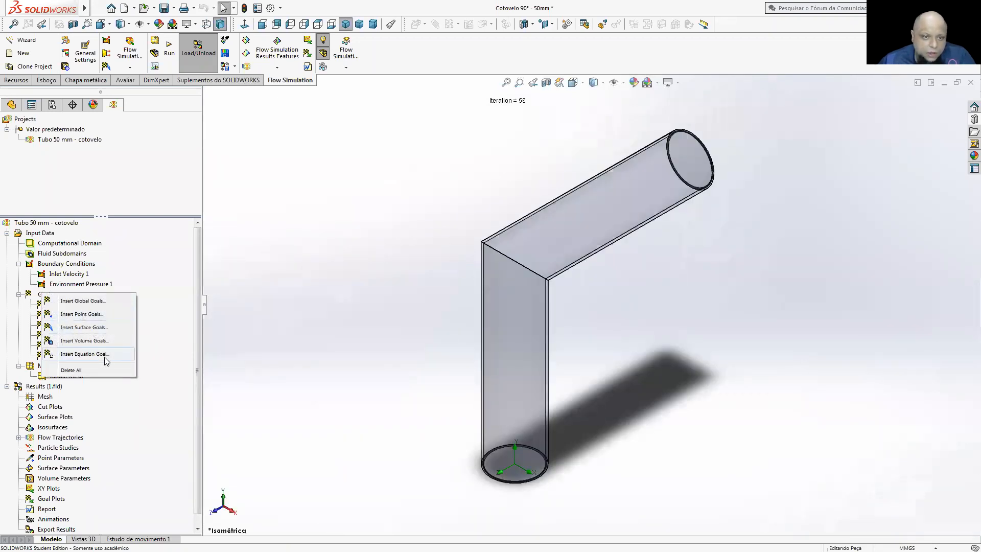
{"action": "left_click", "coordinate": [104, 356]}
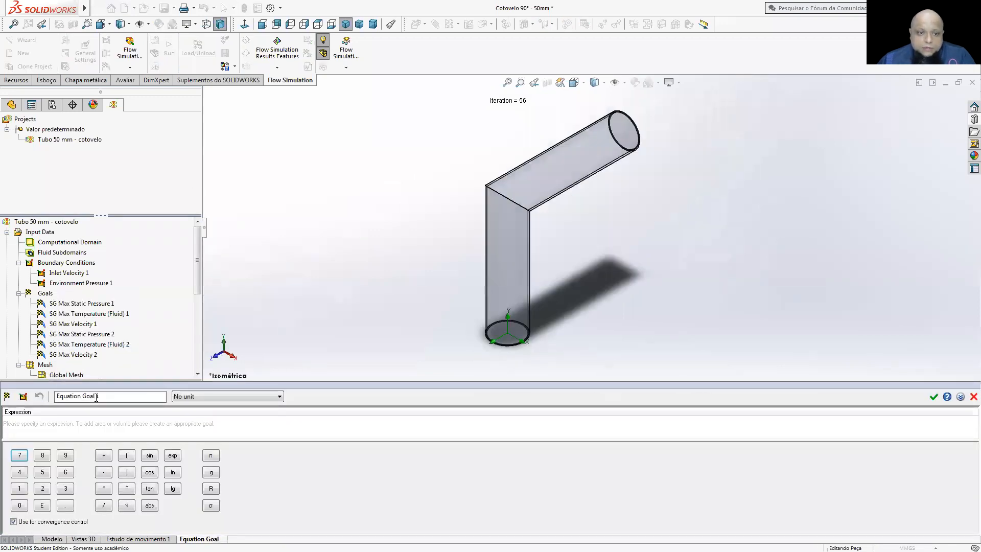
{"action": "double_click", "coordinate": [104, 396]}
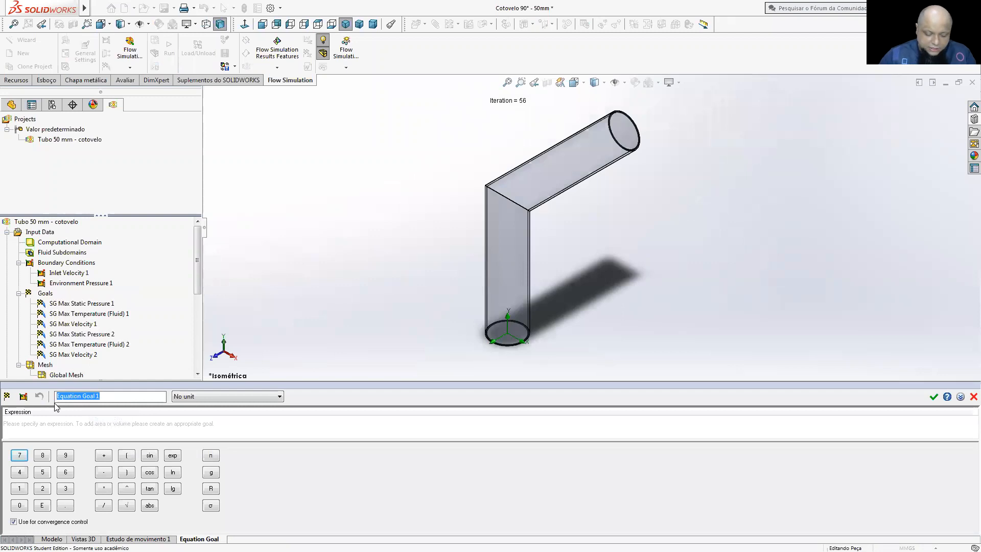
{"action": "type", "text": "Perda "}
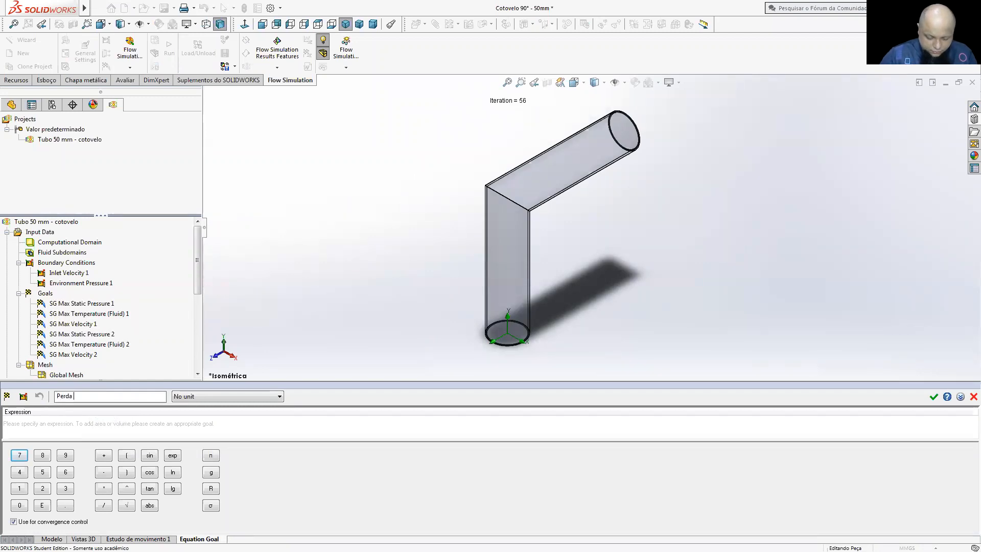
{"action": "type", "text": "de carga"}
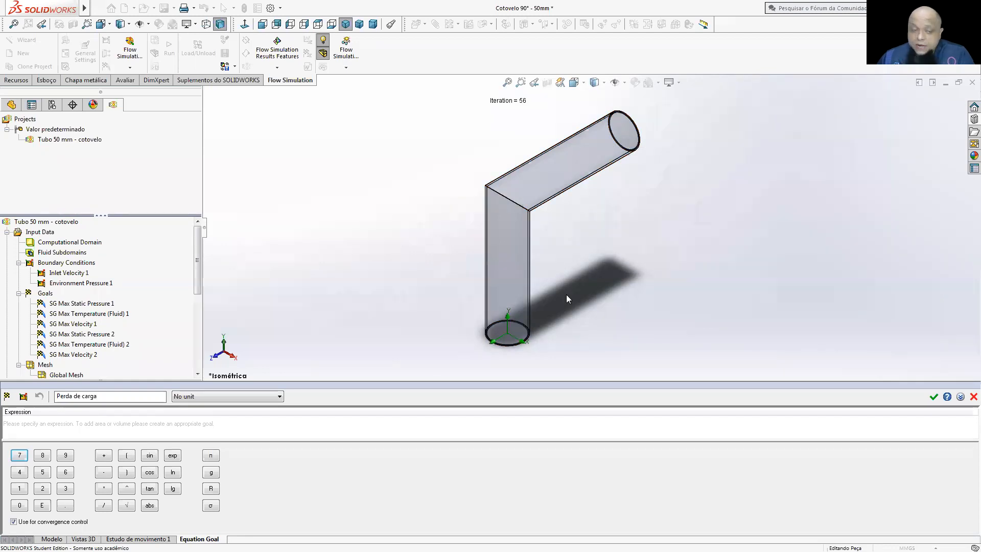
{"action": "left_click", "coordinate": [85, 305]}
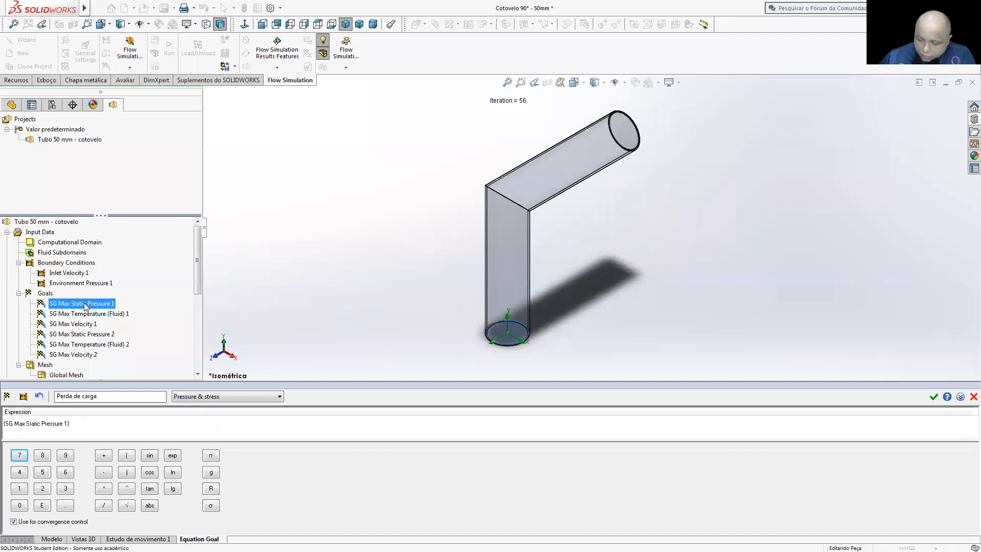
{"action": "type", "text": "-"}
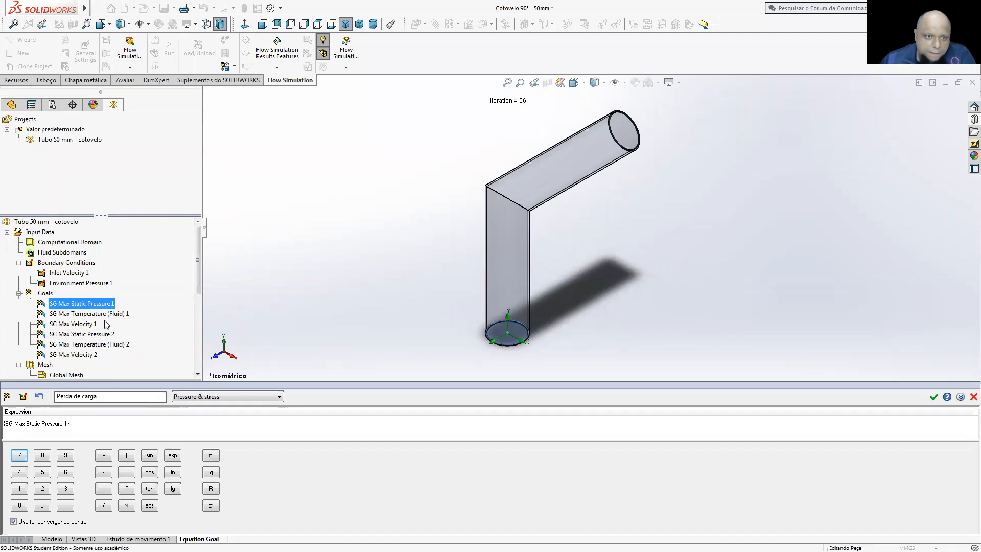
{"action": "left_click", "coordinate": [101, 335]}
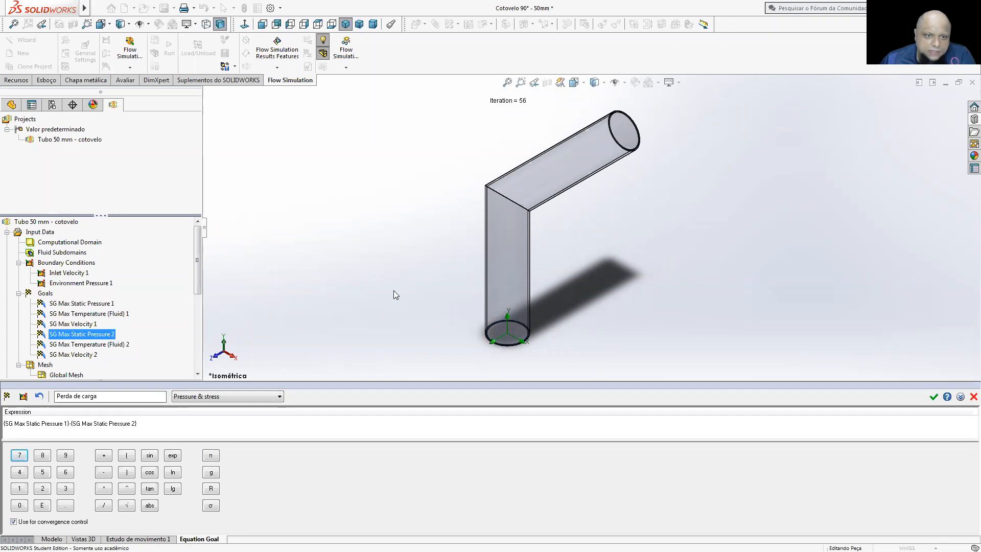
{"action": "left_click", "coordinate": [933, 397]}
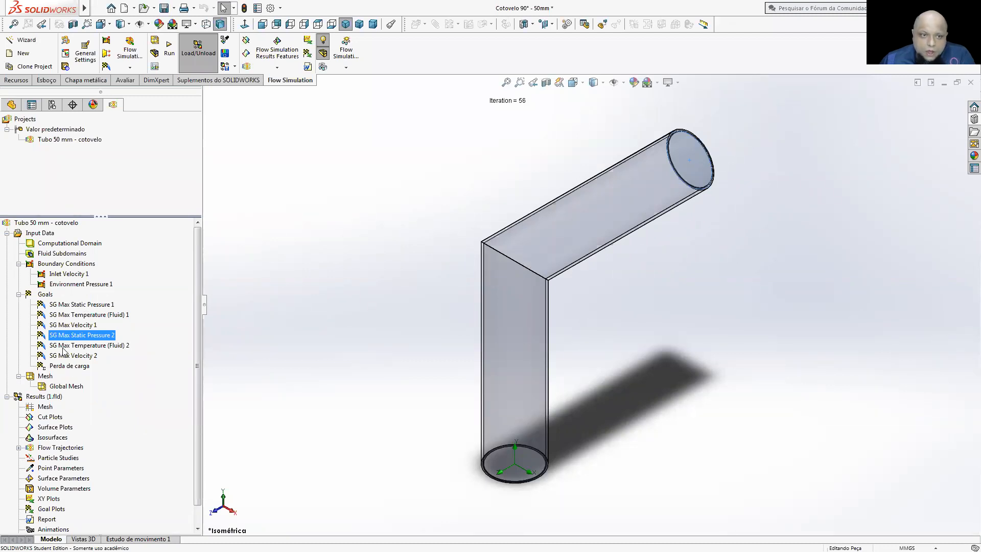
- Create an equation goal named "Velocidade do fluído" that subtracts SG Max Velocity 2 from SG Max Velocity 1
{"action": "right_click", "coordinate": [43, 299]}
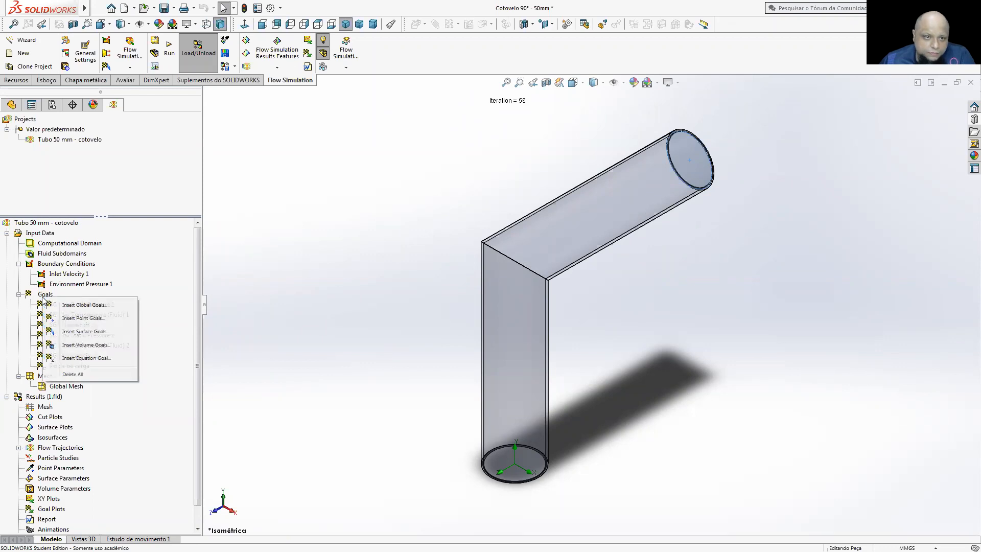
{"action": "left_click", "coordinate": [92, 358]}
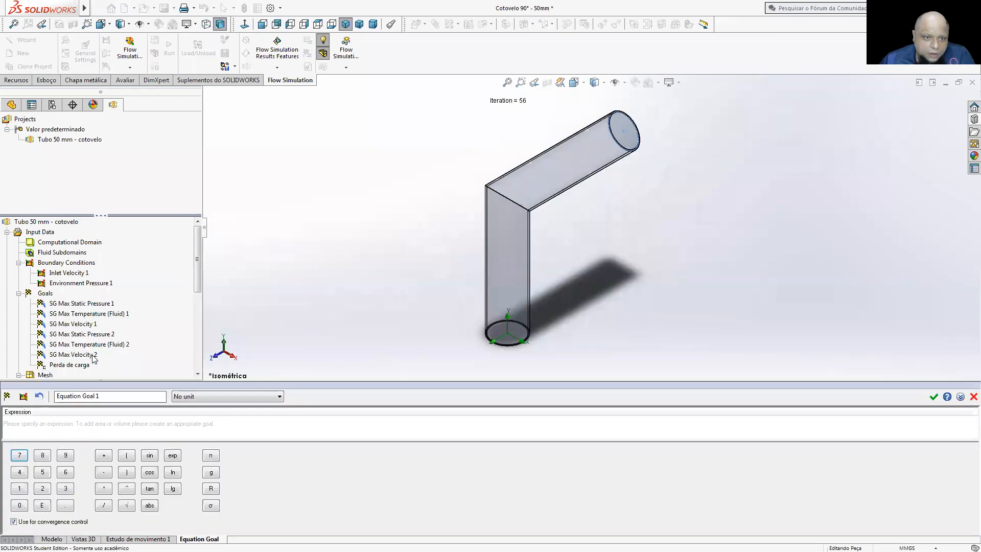
{"action": "left_click", "coordinate": [83, 325]}
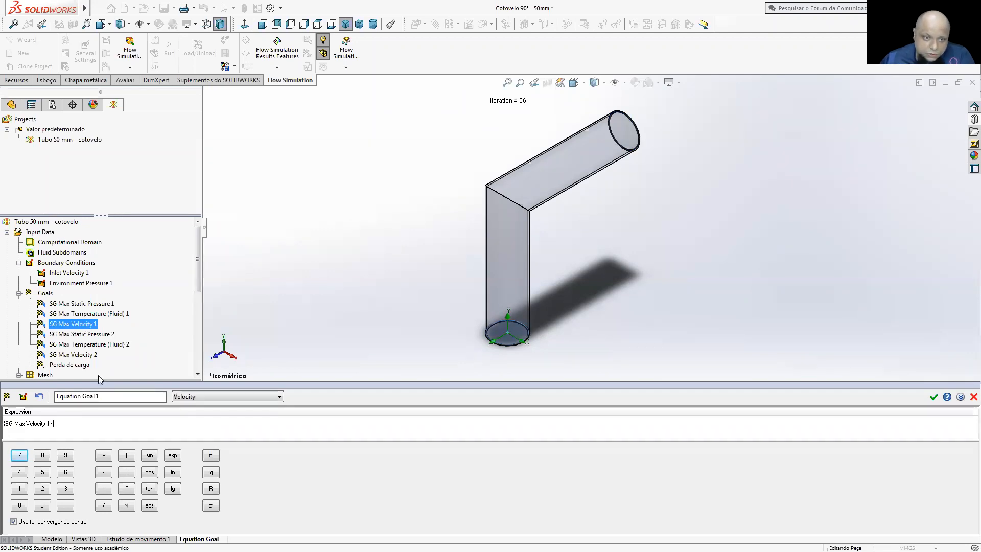
{"action": "left_click", "coordinate": [77, 354]}
{"action": "left_click_drag", "start_coordinate": [118, 395], "coordinate": [49, 396]}
{"action": "type", "text": "V"}
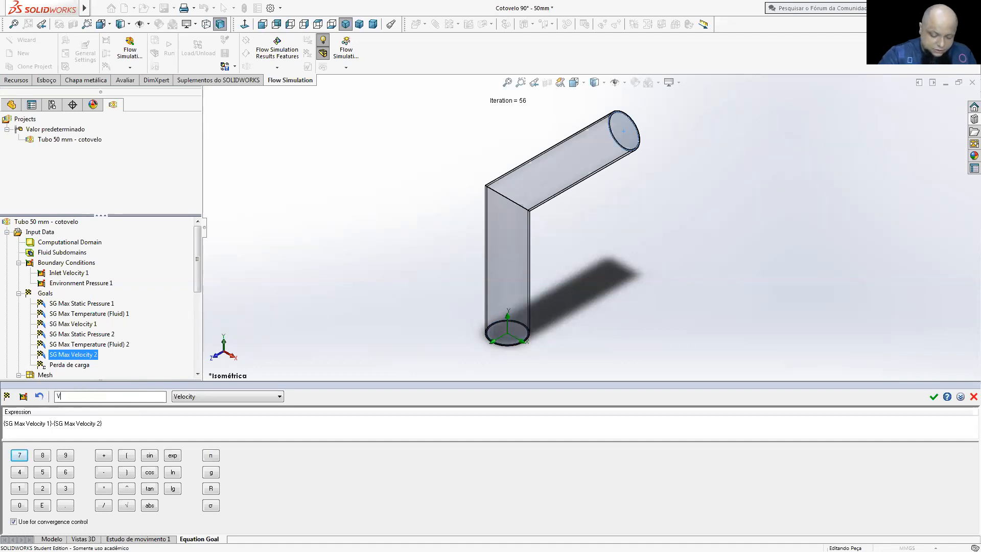
{"action": "type", "text": "elocidade d"}
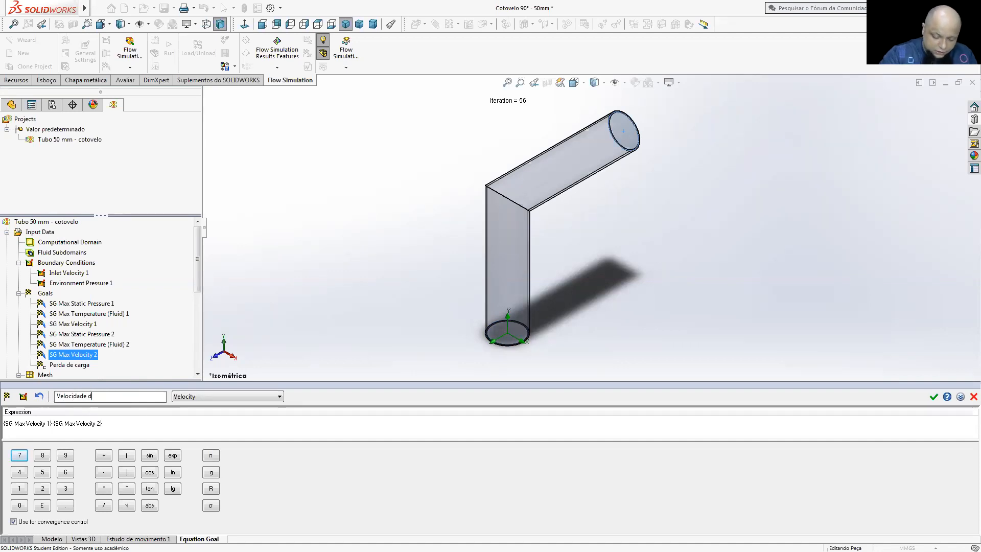
{"action": "type", "text": "o fl"}
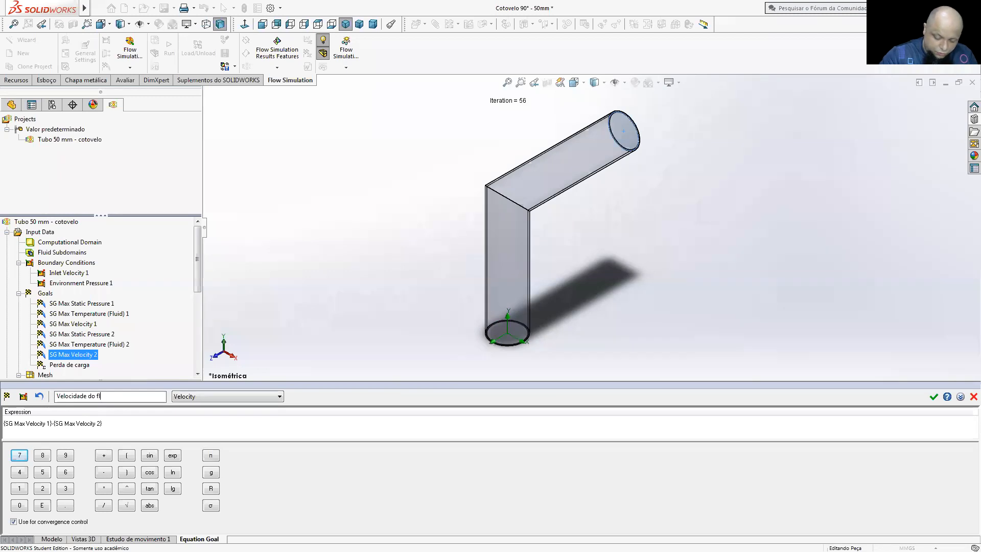
{"action": "type", "text": "uído"}
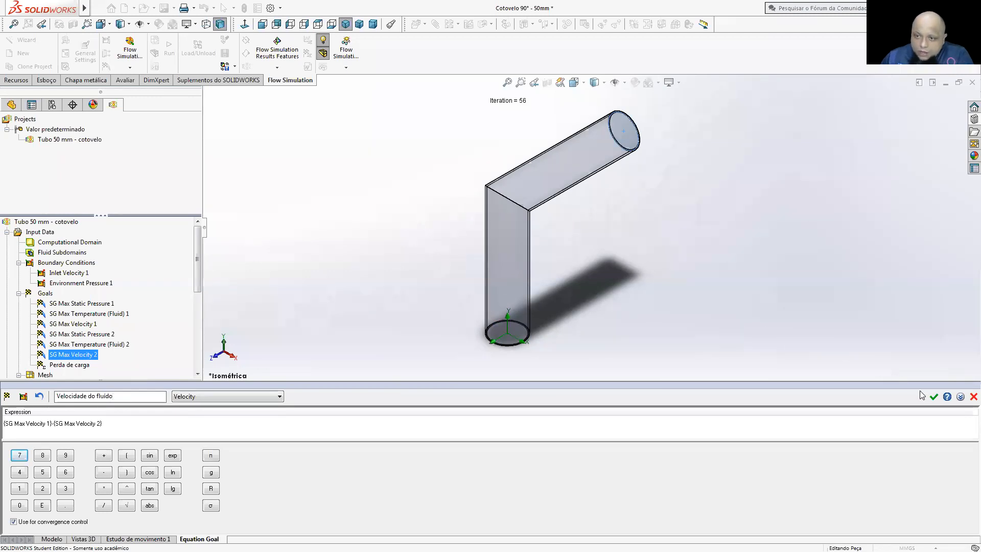
{"action": "left_click", "coordinate": [933, 397]}
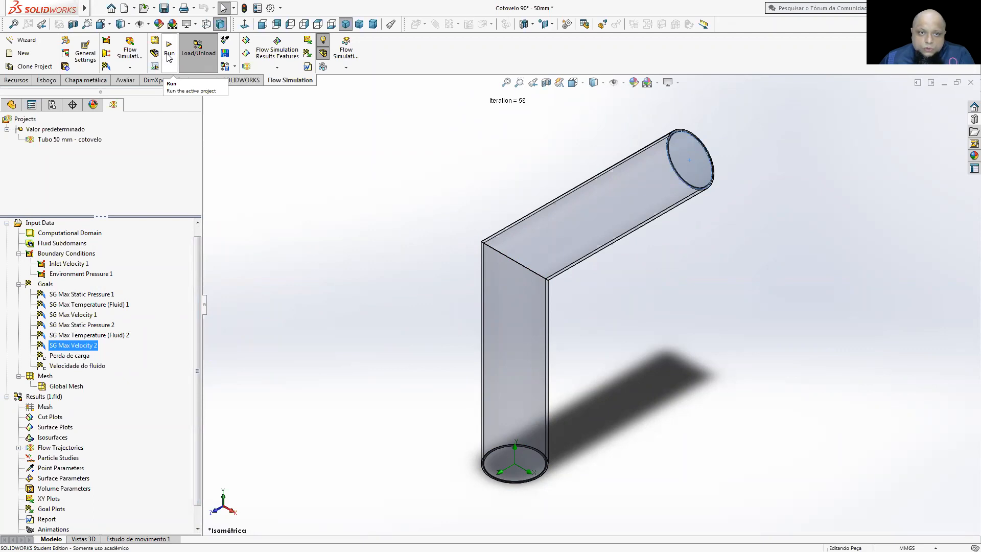
- Run the solver with Continue calculation and Load results enabled, and close the solver window when the calculation finishes
{"action": "left_click", "coordinate": [194, 59]}
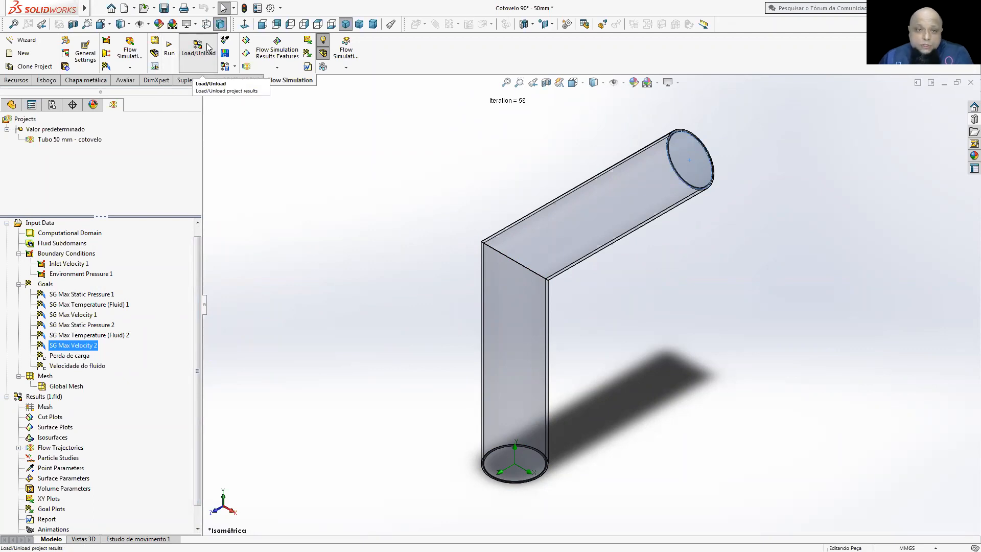
{"action": "left_click", "coordinate": [169, 49]}
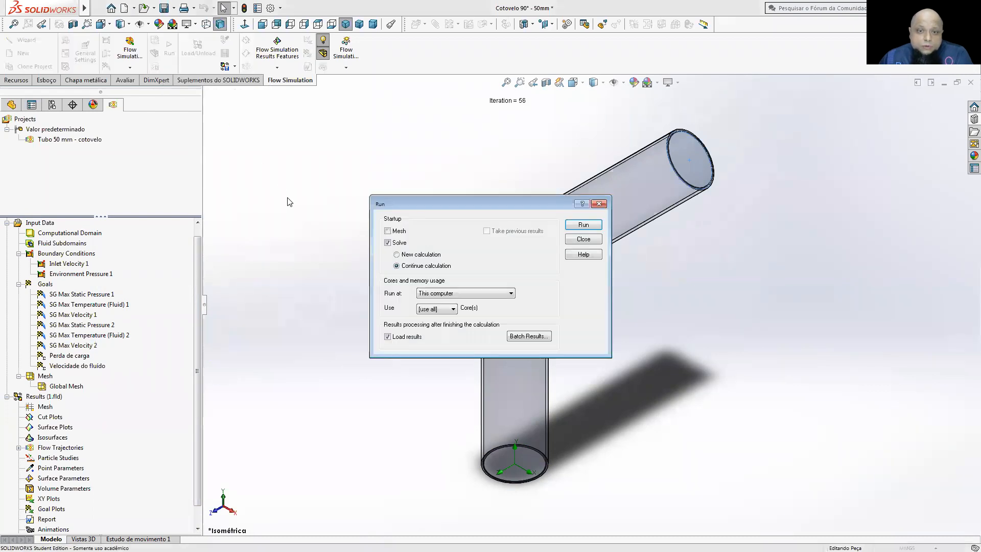
{"action": "left_click", "coordinate": [583, 225]}
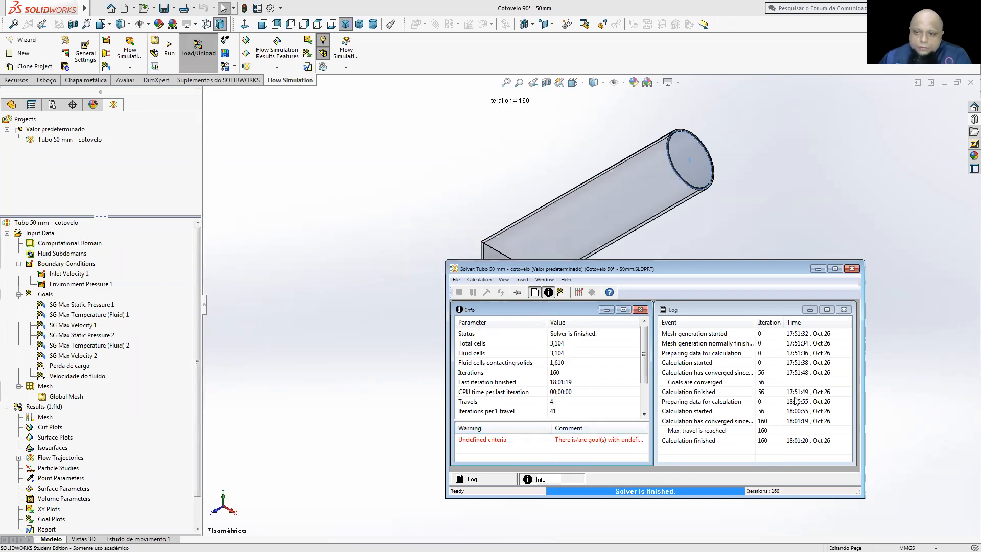
{"action": "left_click", "coordinate": [851, 269]}
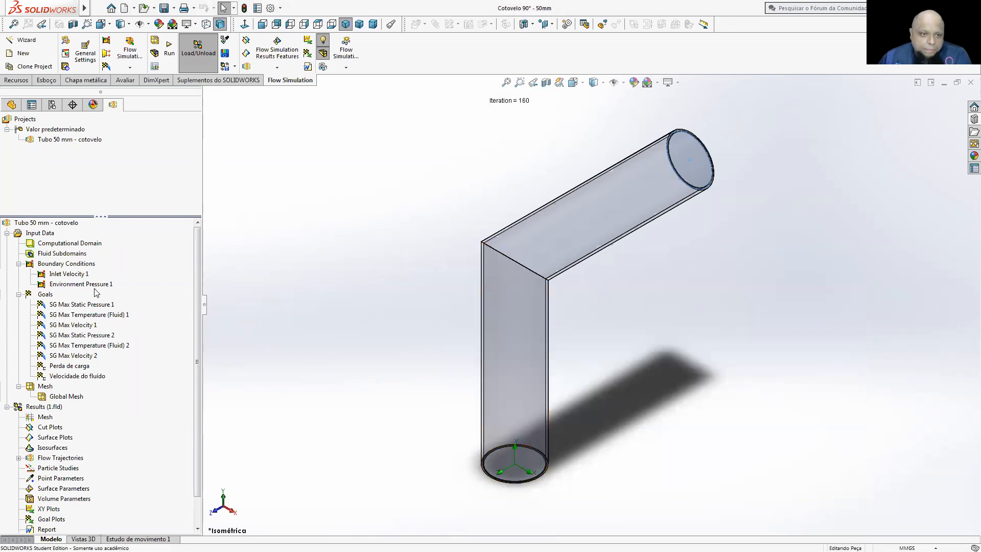
- Delete the existing flow trajectories plot from the results
{"action": "left_click_drag", "start_coordinate": [196, 293], "coordinate": [202, 360]}
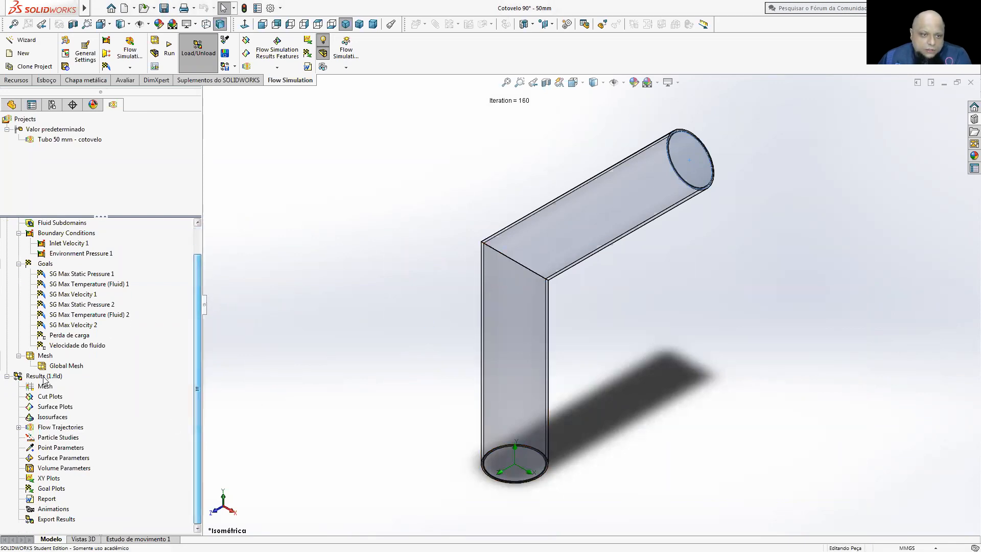
{"action": "left_click", "coordinate": [19, 426]}
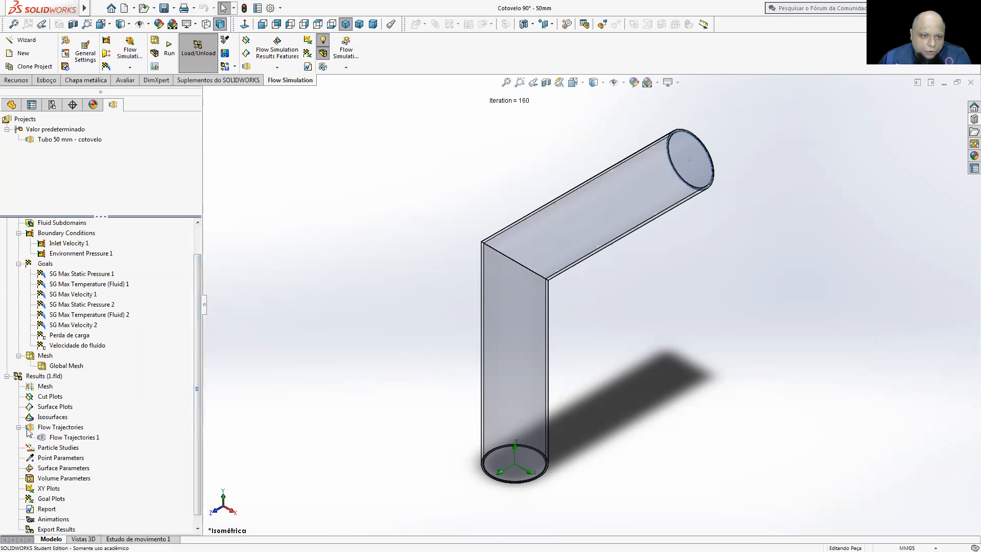
{"action": "right_click", "coordinate": [56, 438]}
{"action": "left_click", "coordinate": [79, 332]}
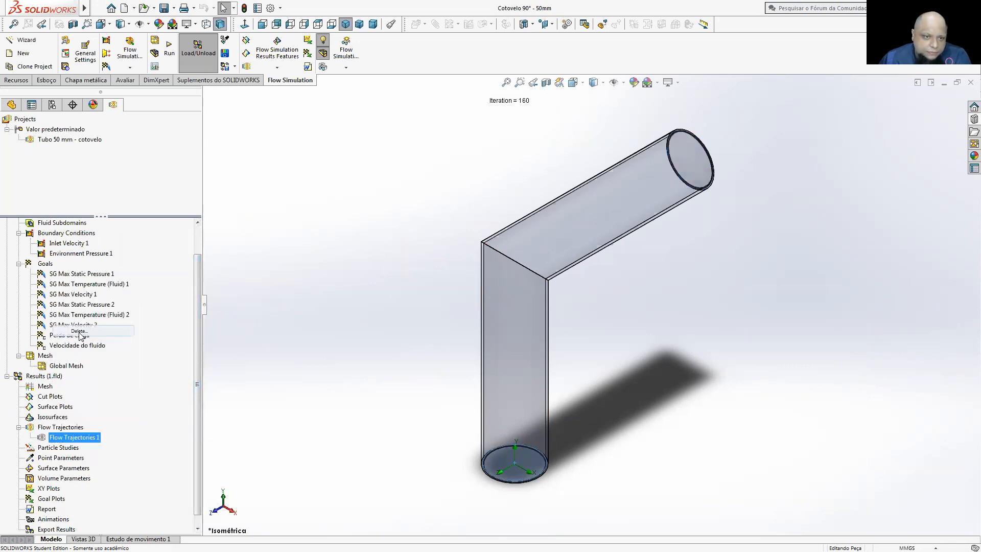
{"action": "left_click", "coordinate": [554, 249]}
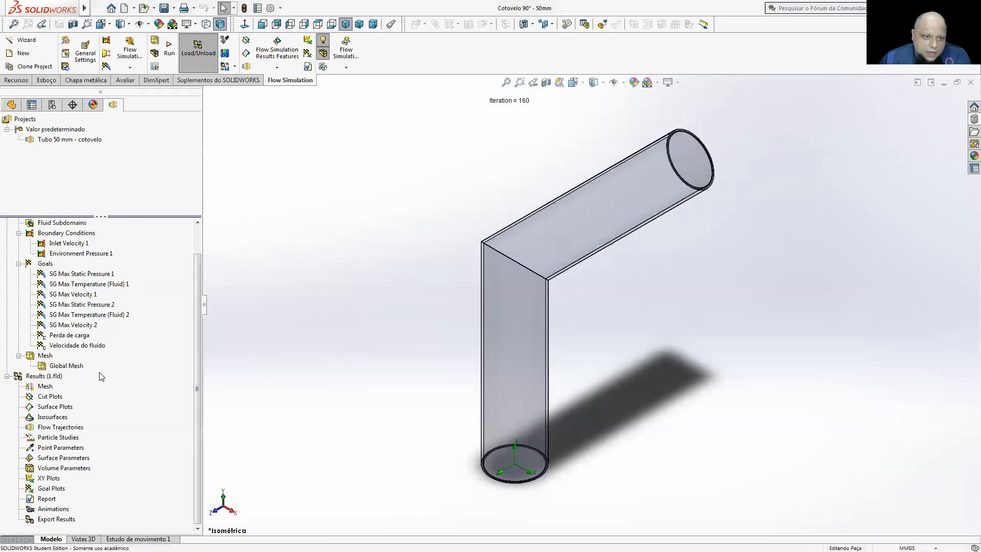
- Insert flow trajectories starting from the LID1 face at the vertical pipe's lower end, with 50 points and 0.001 m pipes
{"action": "right_click", "coordinate": [51, 428]}
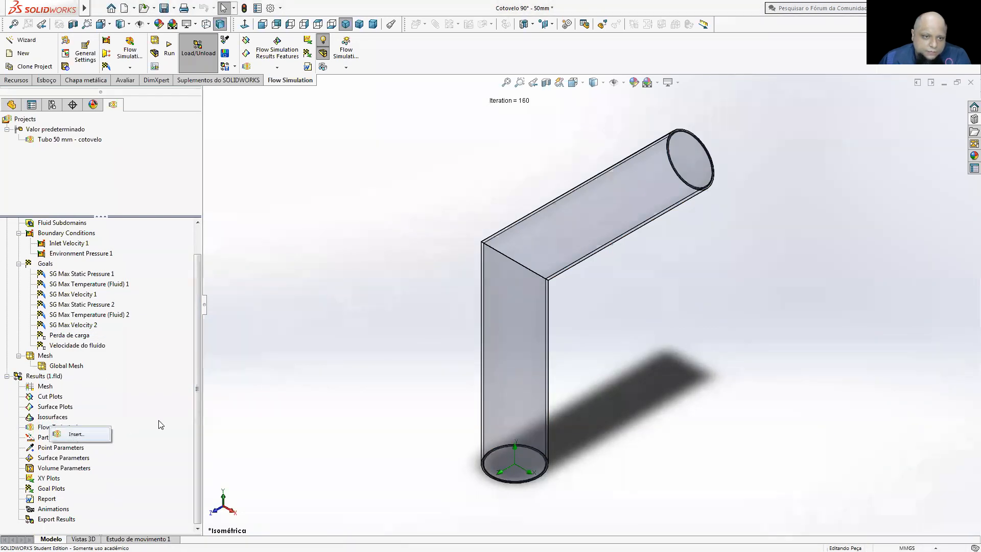
{"action": "left_click", "coordinate": [75, 434]}
{"action": "middle_click_drag", "start_coordinate": [560, 424], "coordinate": [547, 301]}
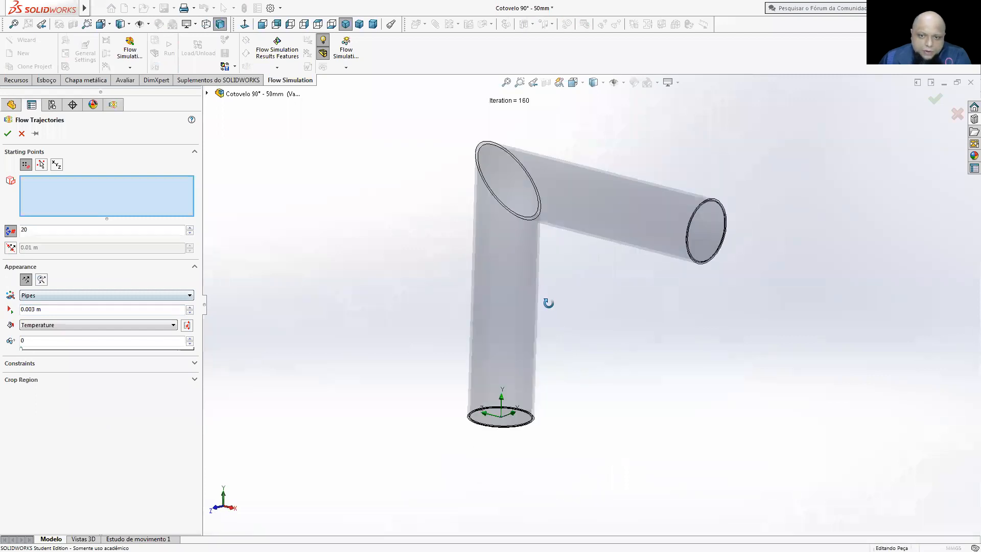
{"action": "middle_click_drag", "start_coordinate": [520, 344], "coordinate": [492, 394]}
{"action": "right_click", "coordinate": [492, 394]}
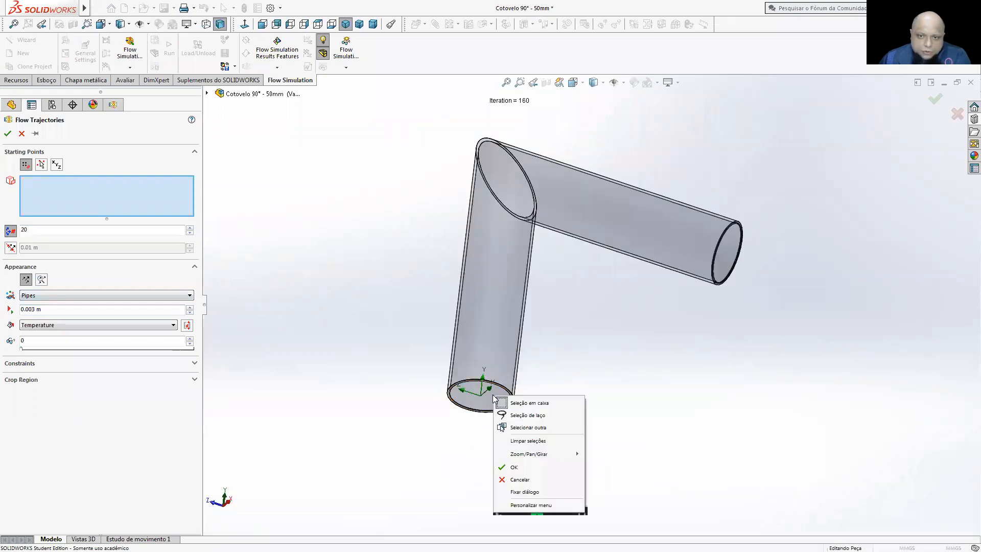
{"action": "left_click", "coordinate": [526, 428]}
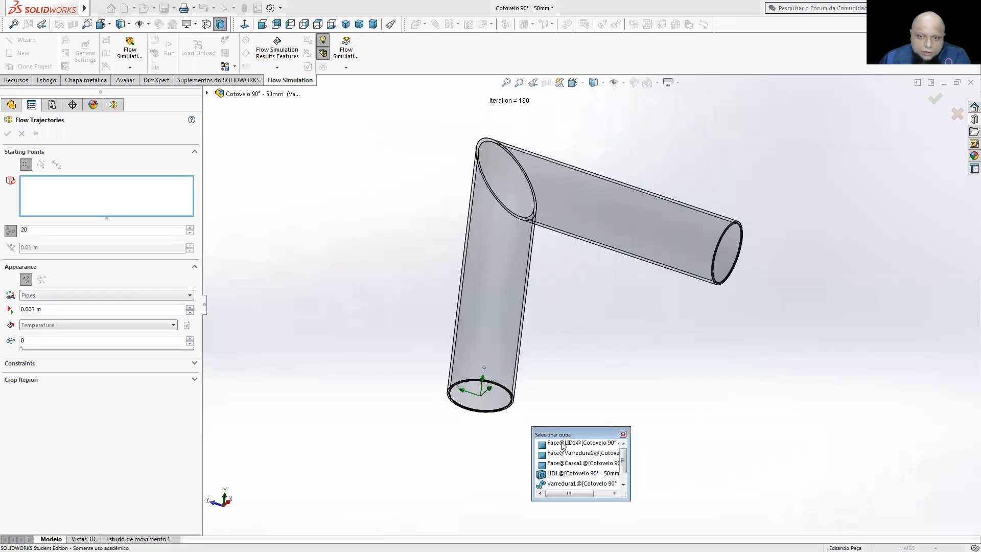
{"action": "left_click", "coordinate": [562, 443]}
{"action": "type", "text": "5"}
{"action": "left_click", "coordinate": [34, 322]}
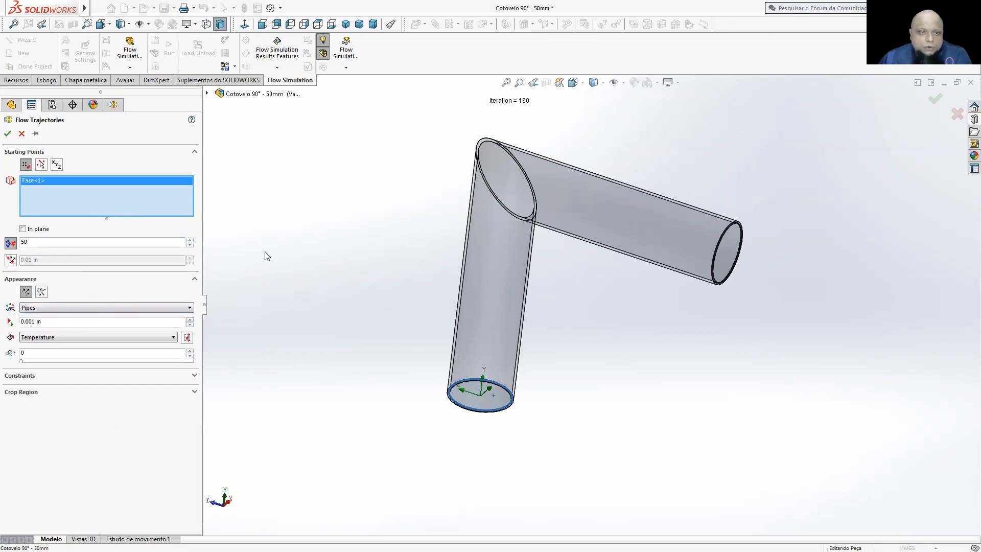
{"action": "left_click", "coordinate": [7, 133]}
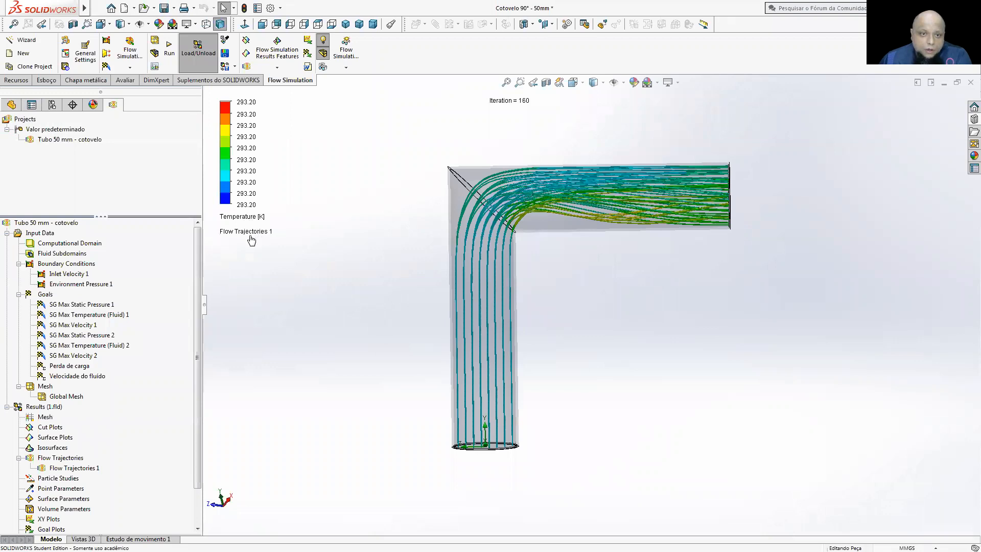
- Colour the flow trajectories by Velocity and show the elbow in the right-side view
{"action": "left_click", "coordinate": [245, 256]}
{"action": "left_click", "coordinate": [245, 263]}
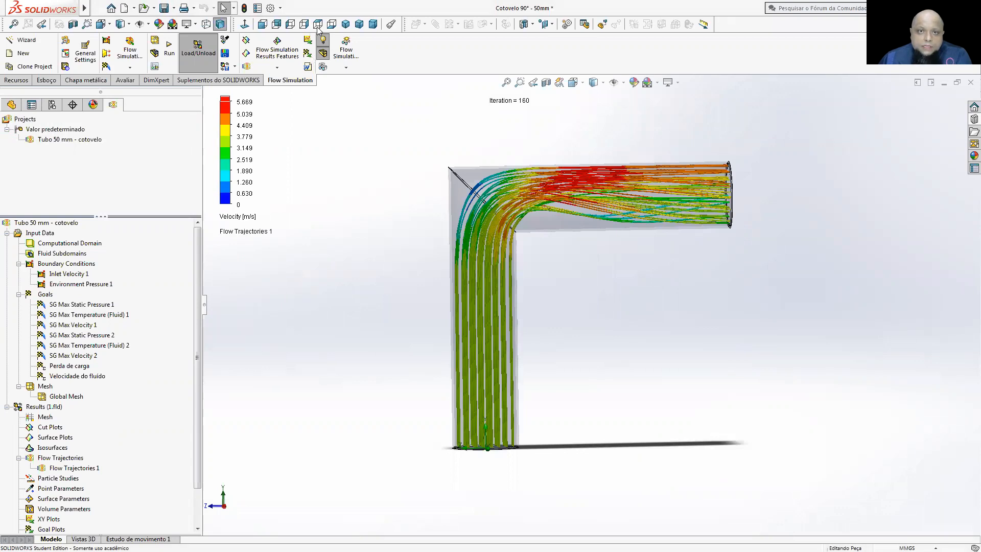
{"action": "key", "text": "ctrl+4"}
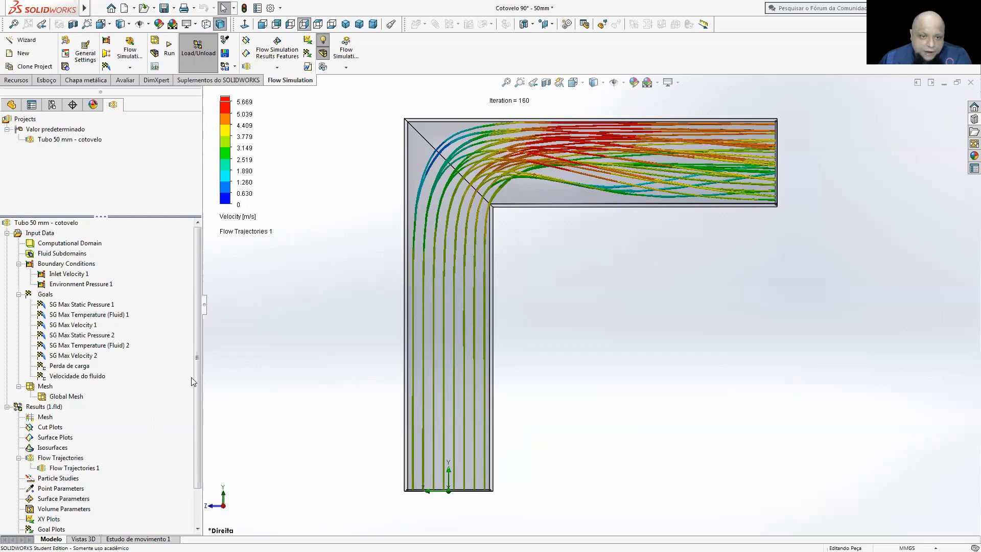
- Insert a goal plot that includes all goals and show its summary table
{"action": "scroll", "coordinate": [199, 412], "scroll_direction": "down", "scroll_amount": 1}
{"action": "scroll", "coordinate": [124, 489], "scroll_direction": "down", "scroll_amount": 1}
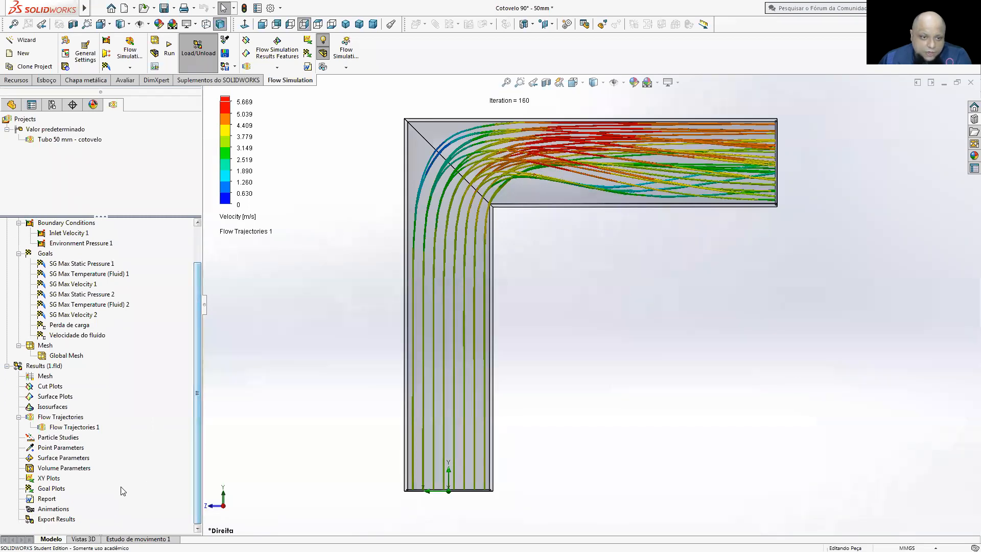
{"action": "right_click", "coordinate": [54, 491]}
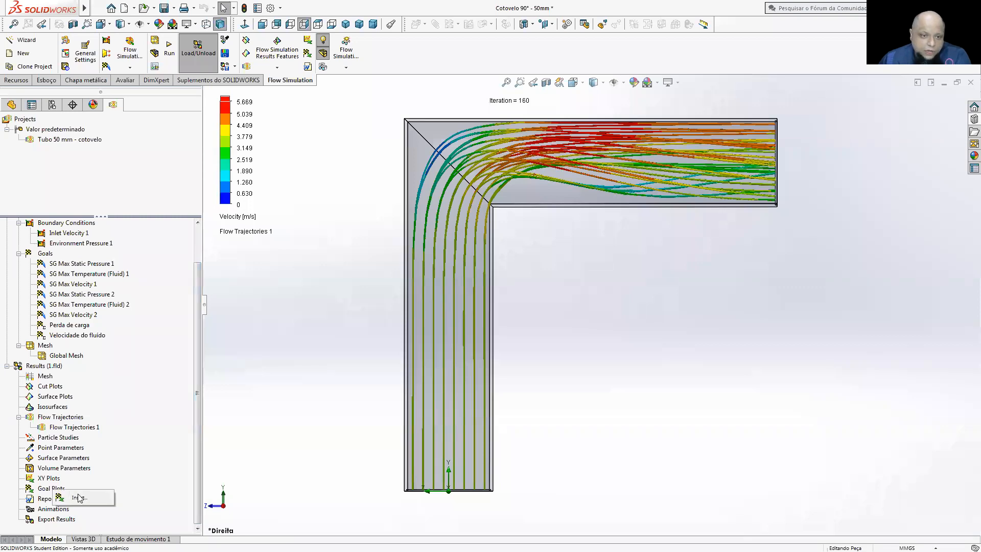
{"action": "left_click", "coordinate": [72, 498]}
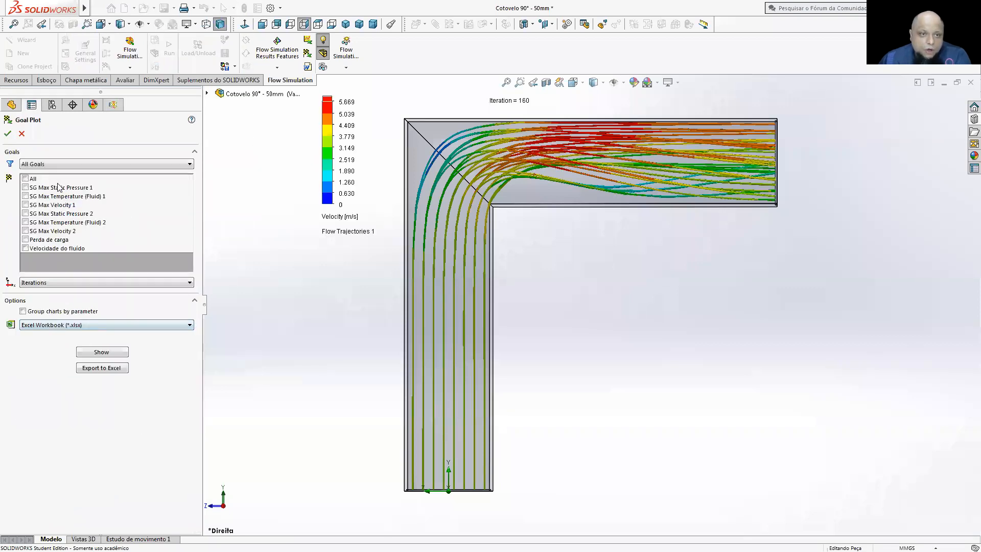
{"action": "left_click", "coordinate": [25, 178]}
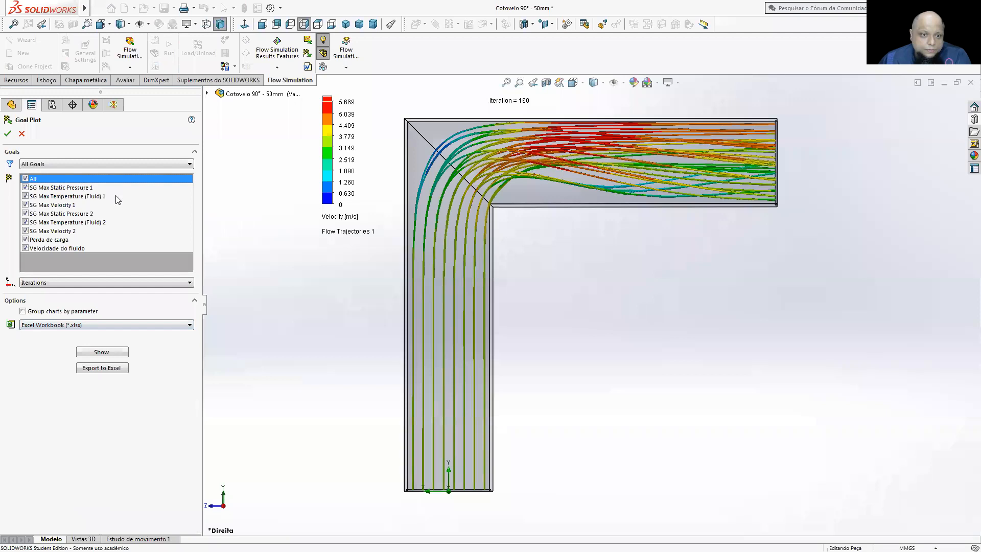
{"action": "left_click", "coordinate": [101, 352]}
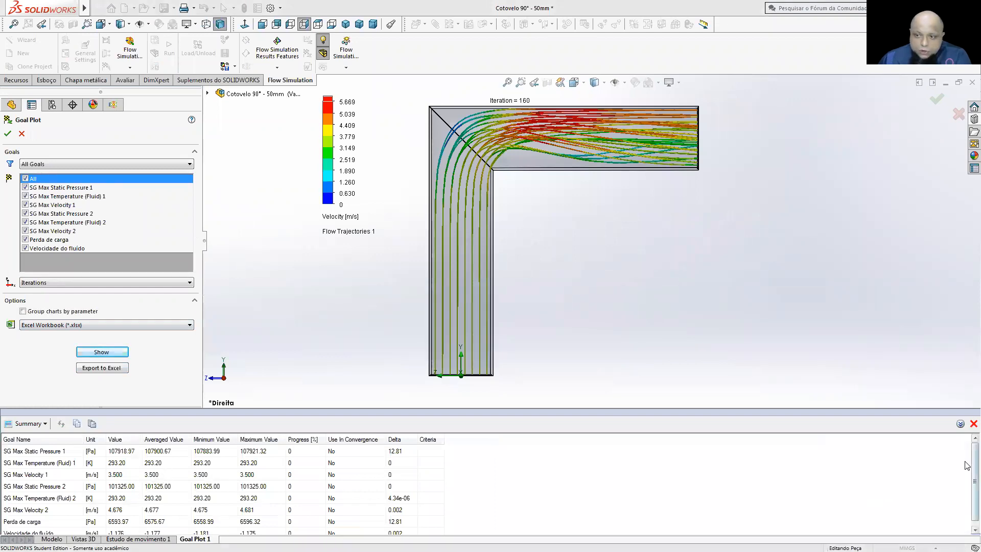
{"action": "mouse_move", "coordinate": [973, 461]}
{"action": "left_mouse_down"}
{"action": "mouse_move", "coordinate": [966, 494]}
{"action": "mouse_move", "coordinate": [966, 452]}
{"action": "left_mouse_up"}
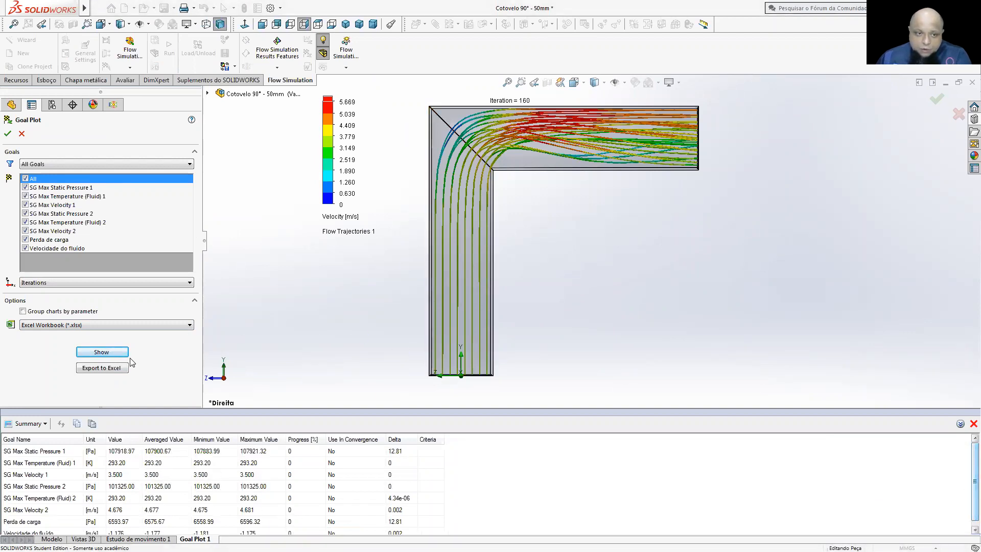
- Export the goal plot to an Excel workbook and maximize the Excel window
{"action": "left_click", "coordinate": [109, 368]}
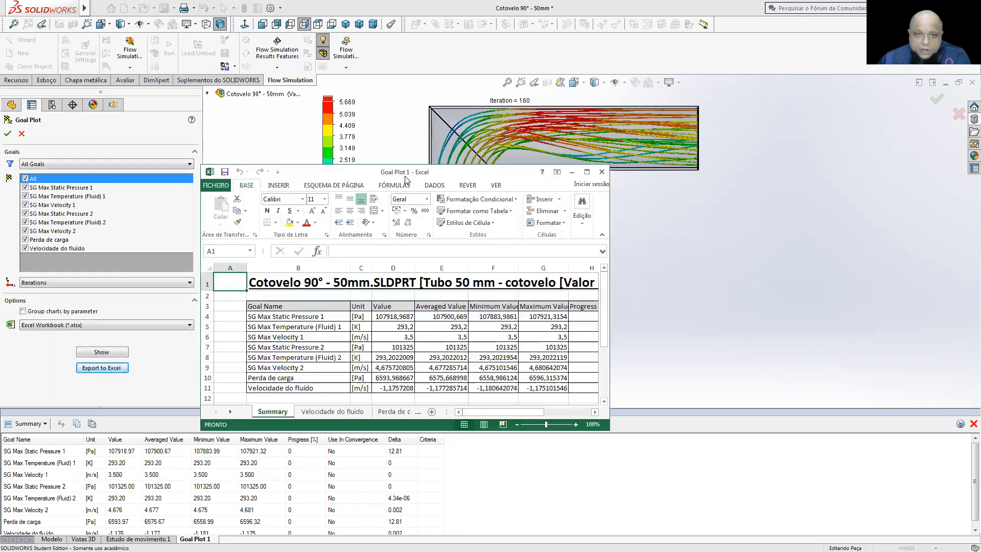
{"action": "double_click", "coordinate": [406, 176]}
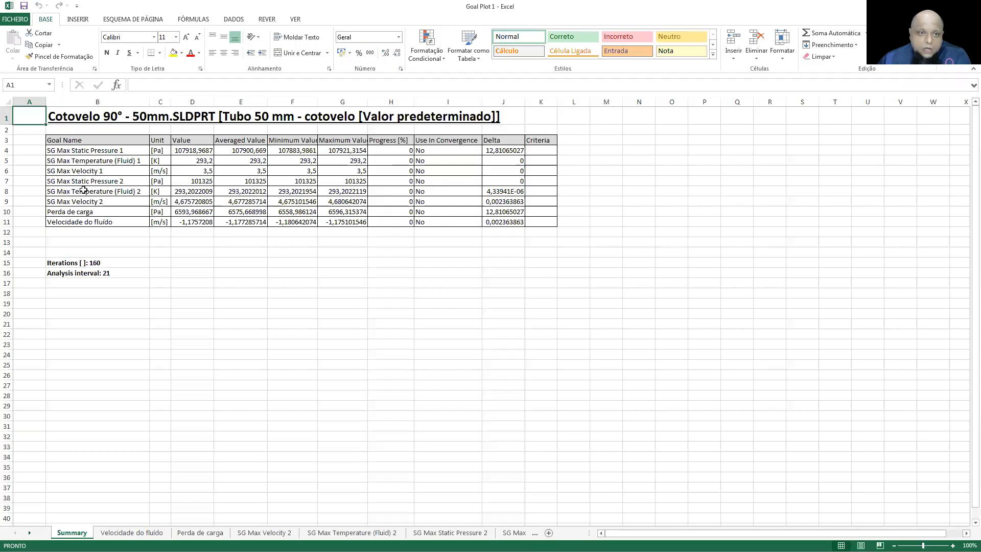
{"action": "left_click_drag", "start_coordinate": [61, 264], "coordinate": [93, 284]}
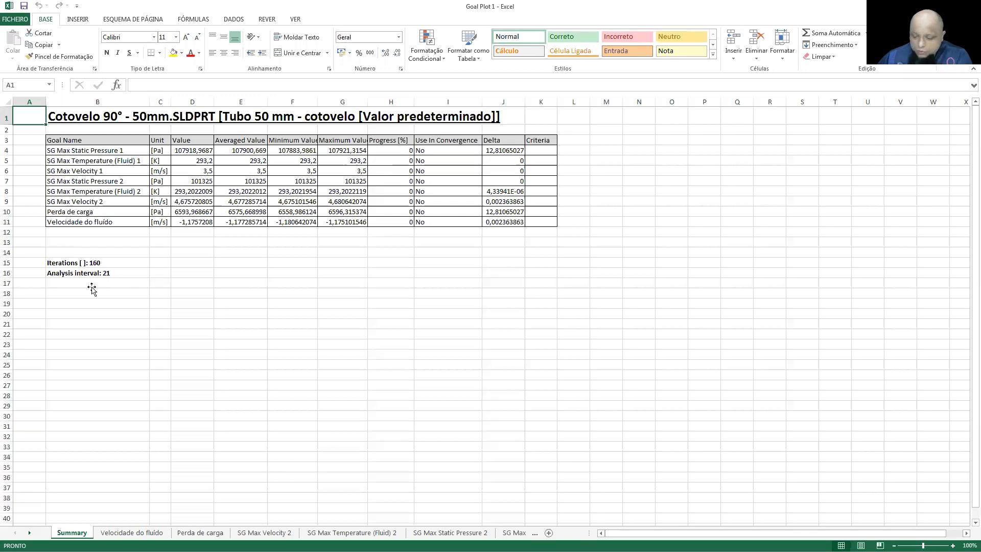
- Merge cells A3 to A11 beside the goal table and enter the label "cotovelo de 90°"
{"action": "left_click_drag", "start_coordinate": [29, 140], "coordinate": [26, 221]}
{"action": "left_click", "coordinate": [298, 53]}
{"action": "double_click", "coordinate": [28, 178]}
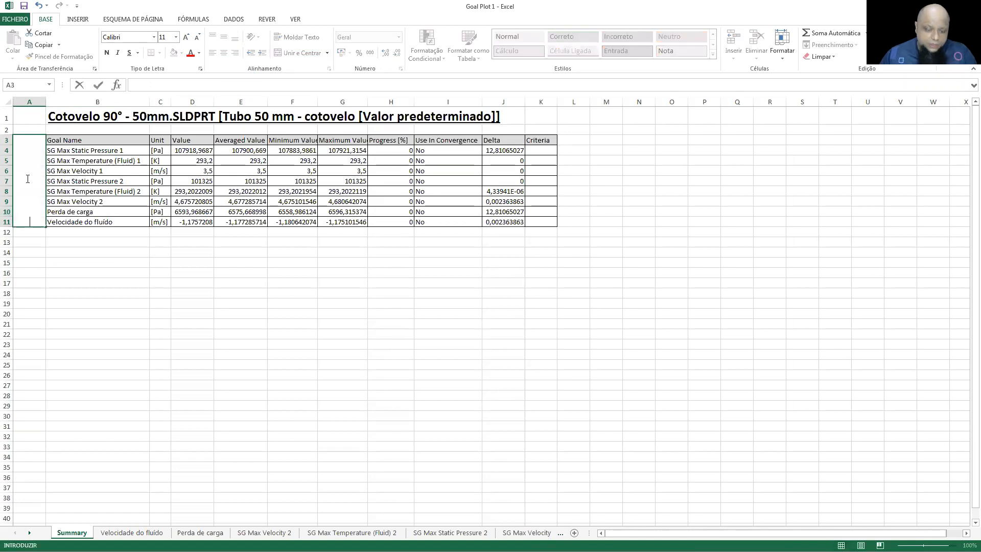
{"action": "type", "text": "coto"}
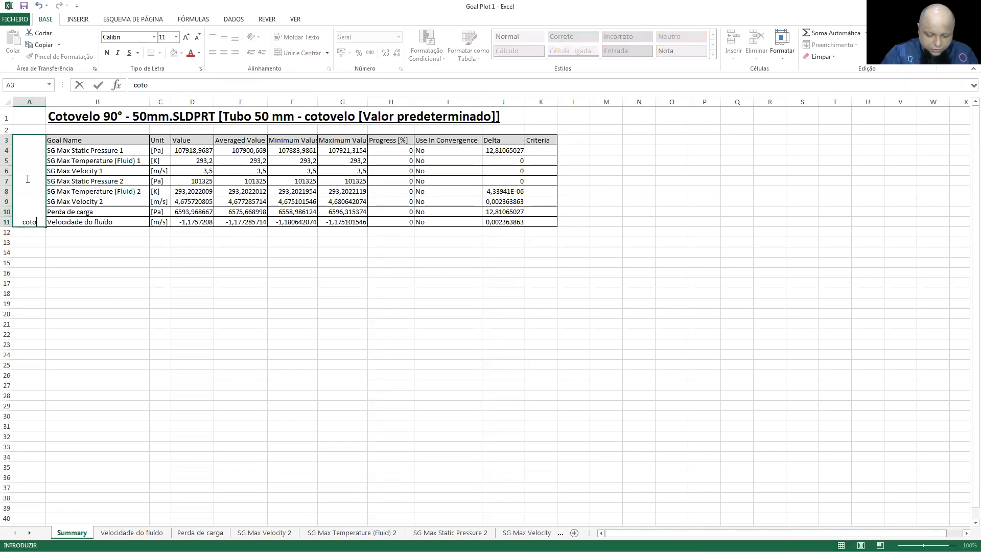
{"action": "type", "text": "velo de 90"}
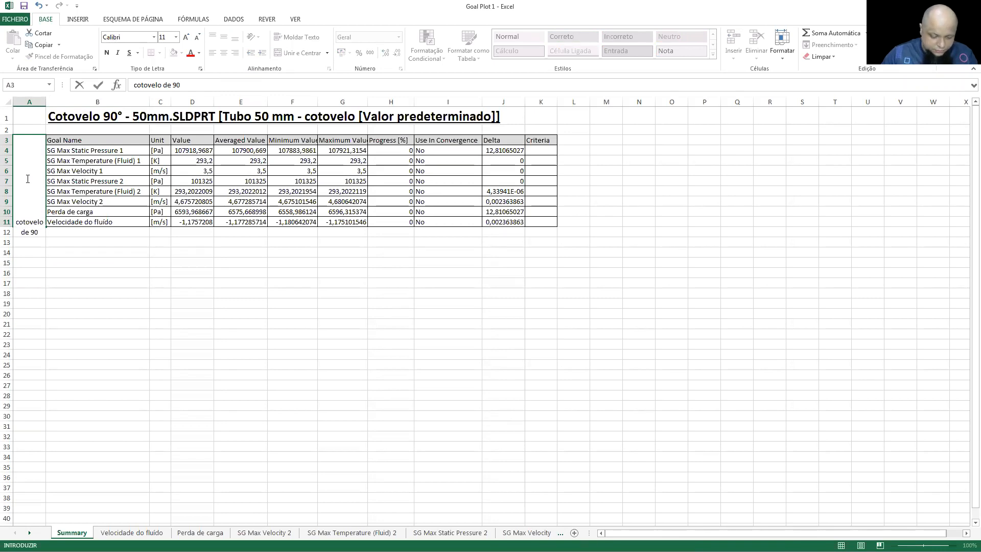
{"action": "type", "text": "°"}
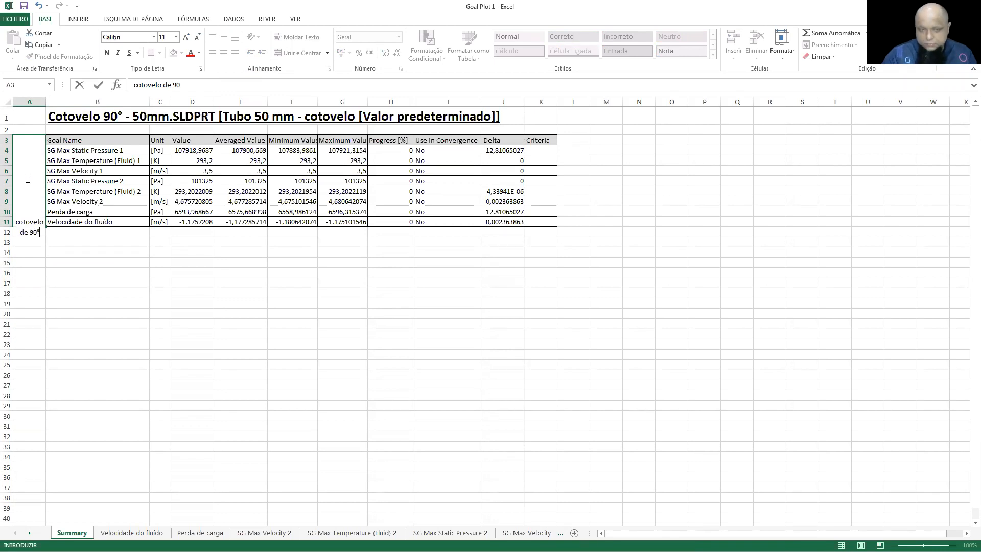
{"action": "left_click", "coordinate": [153, 281]}
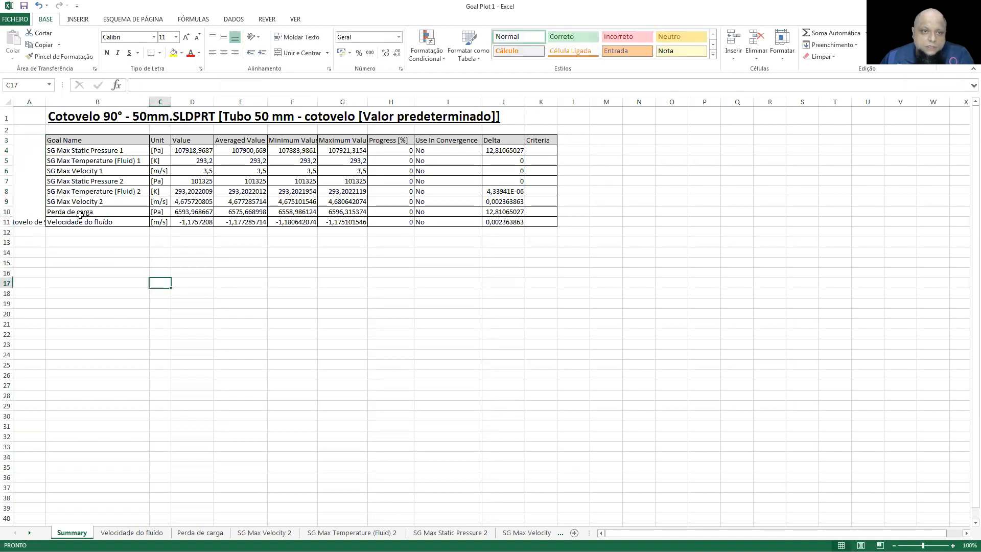
- Centre the merged label vertically, wrap its text, and widen column A slightly
{"action": "left_click", "coordinate": [20, 161]}
{"action": "left_click", "coordinate": [224, 36]}
{"action": "left_click", "coordinate": [298, 37]}
{"action": "left_click", "coordinate": [240, 313]}
{"action": "left_click_drag", "start_coordinate": [46, 101], "coordinate": [57, 101]}
{"action": "left_click", "coordinate": [127, 243]}
{"action": "left_click", "coordinate": [121, 271]}
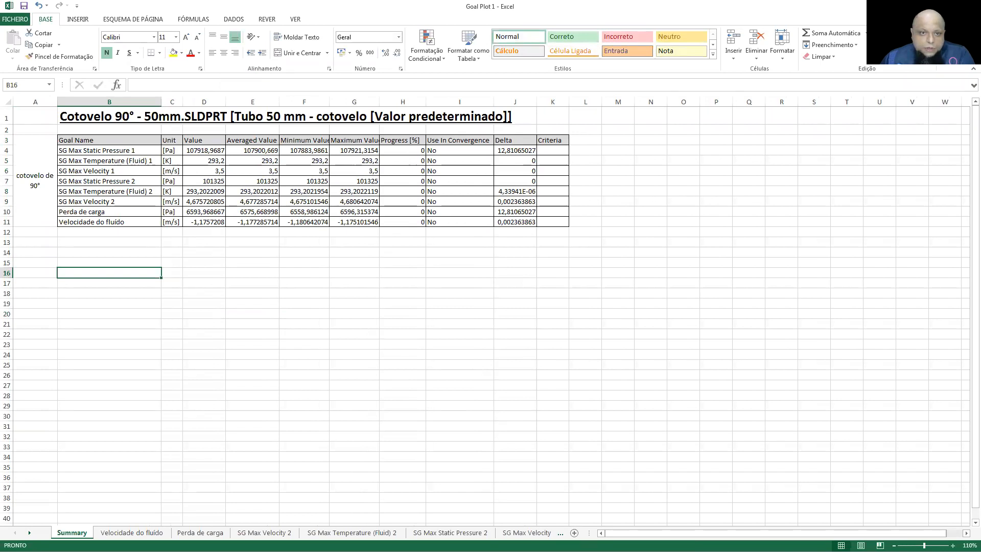
- Compare the two static pressure values and fill the Perda de carga value in cell D10 with yellow
{"action": "scroll", "coordinate": [778, 430], "scroll_direction": "up", "scroll_amount": 4, "text": "ctrl"}
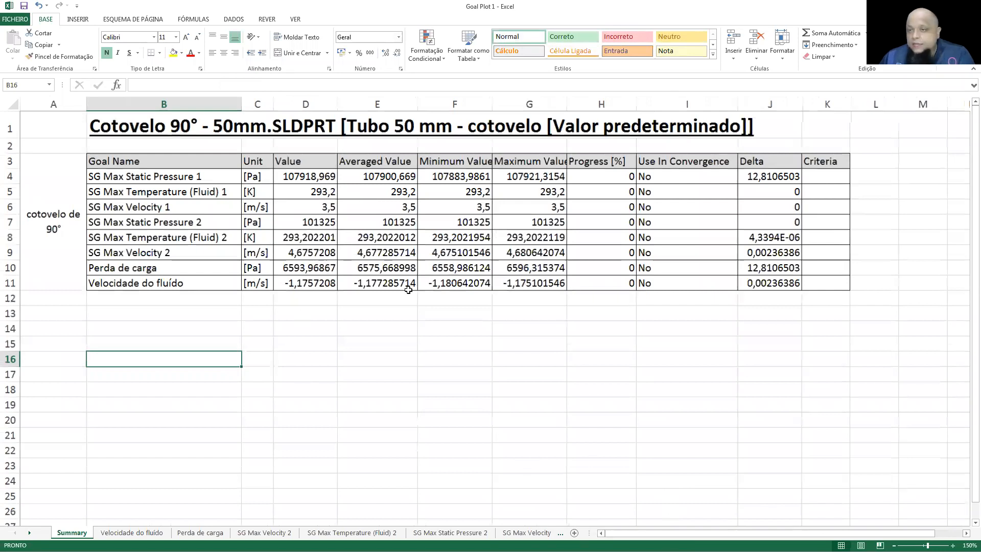
{"action": "scroll", "coordinate": [408, 290], "scroll_direction": "up", "scroll_amount": 3, "text": "ctrl"}
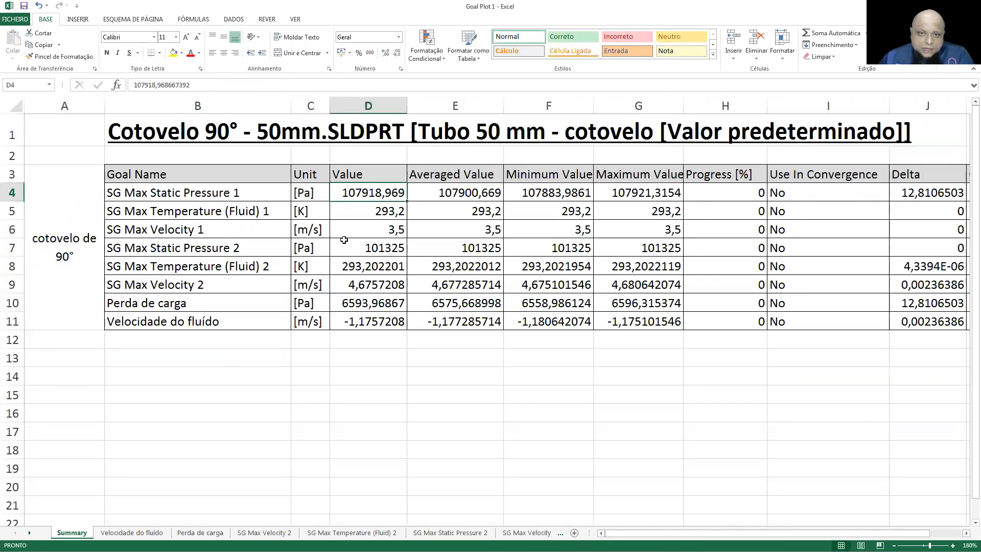
{"action": "left_click", "coordinate": [179, 310]}
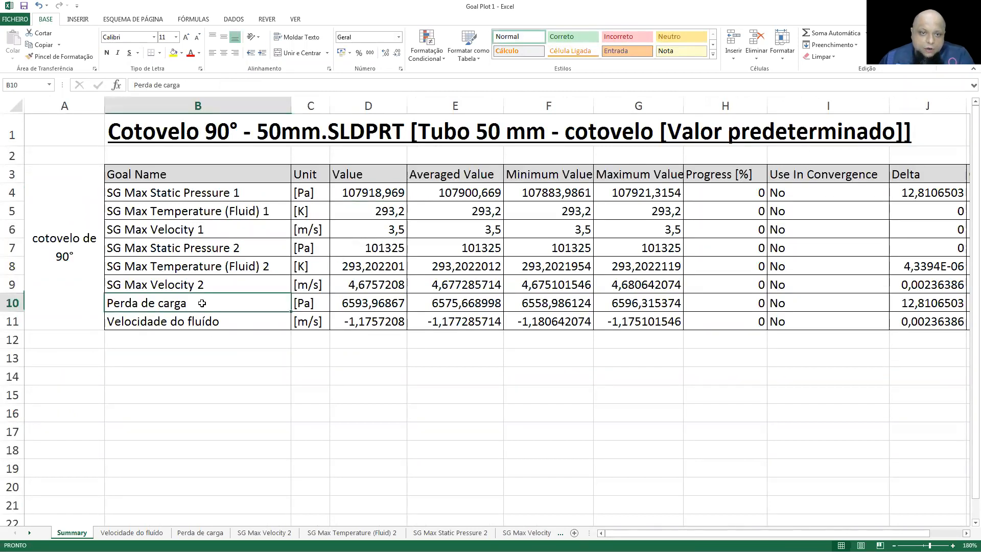
{"action": "left_click", "coordinate": [379, 200]}
{"action": "left_click", "coordinate": [381, 248]}
{"action": "left_click", "coordinate": [372, 301]}
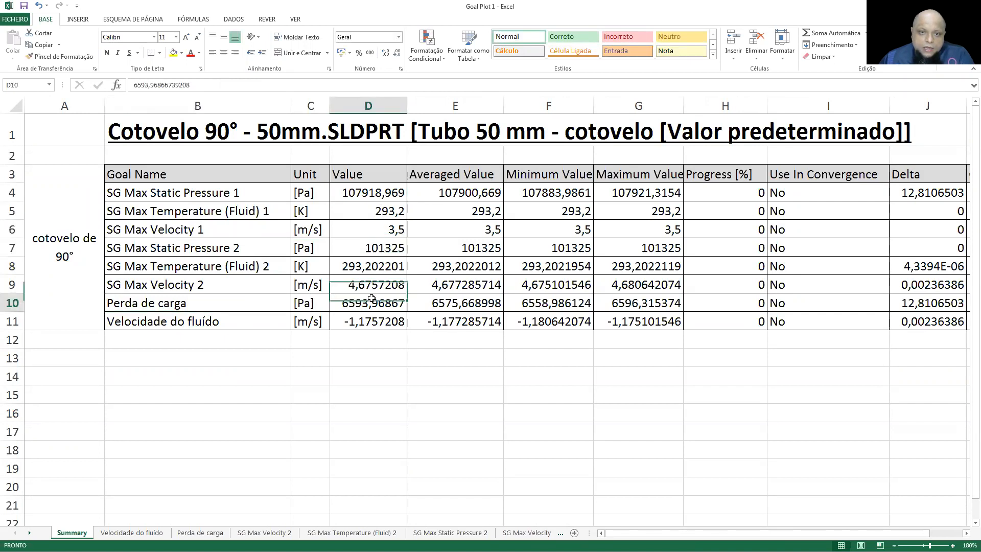
{"action": "left_click", "coordinate": [173, 53]}
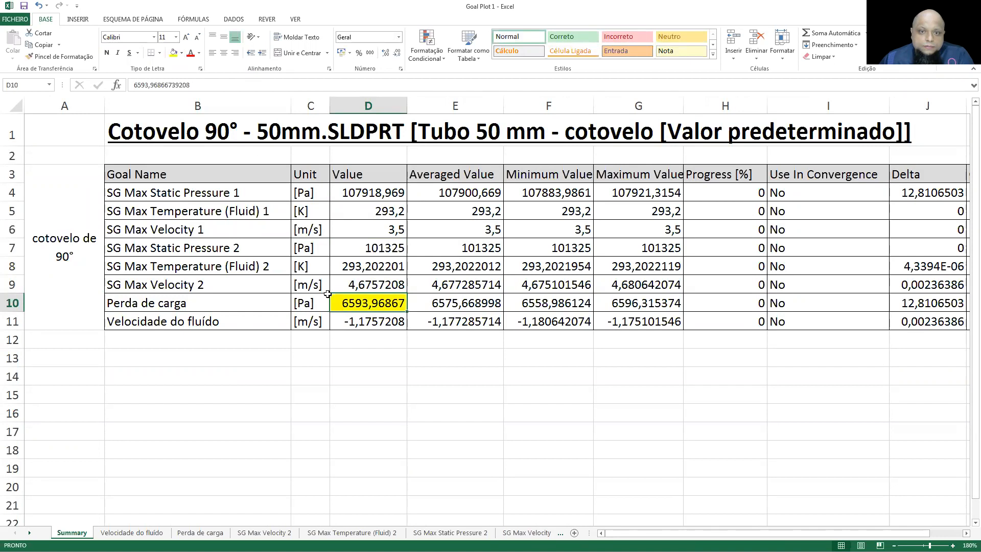
{"action": "left_click", "coordinate": [380, 411]}
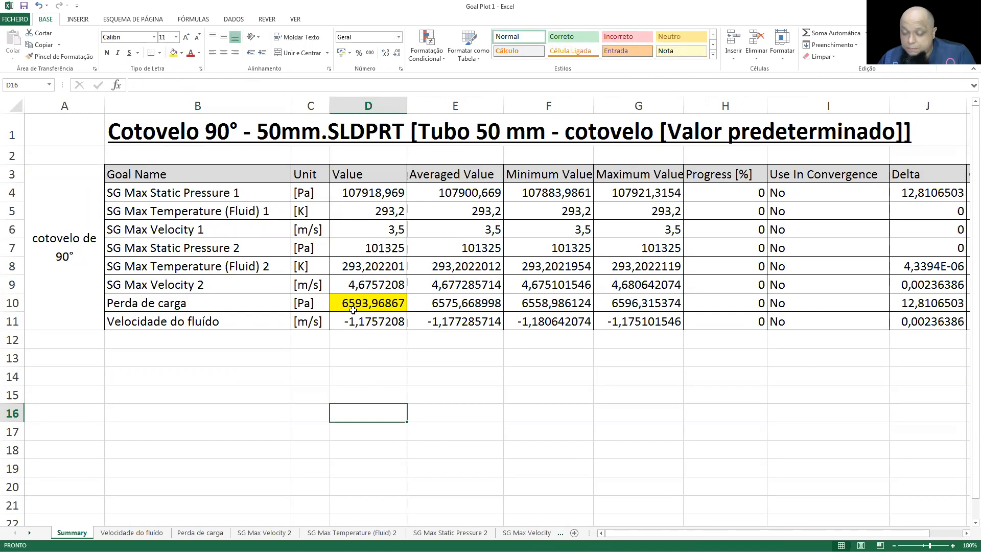
- Fill the Velocidade do fluído value in cell D11 with blue and check the SG Max Velocity 1 and 2 values
{"action": "left_click", "coordinate": [356, 363]}
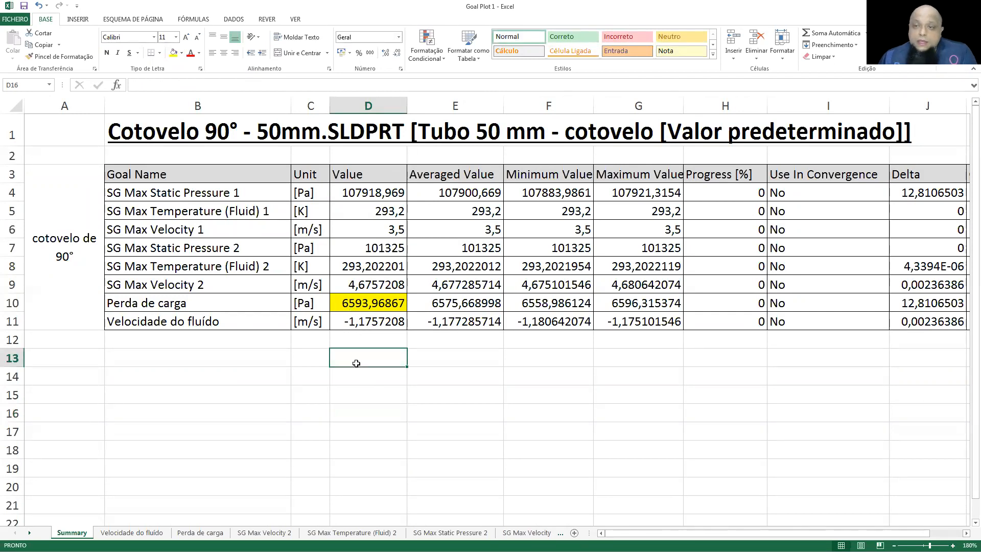
{"action": "left_click", "coordinate": [363, 324]}
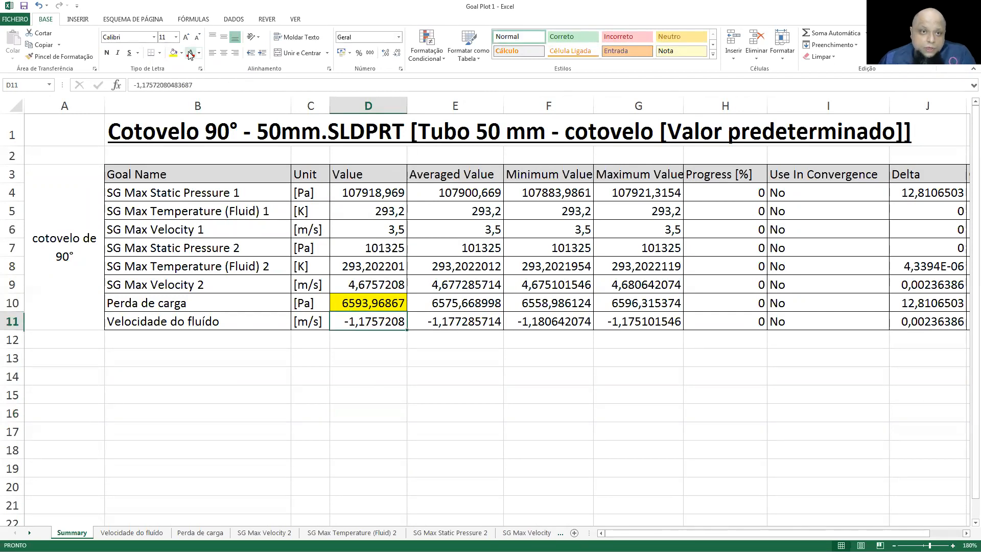
{"action": "left_click", "coordinate": [182, 53]}
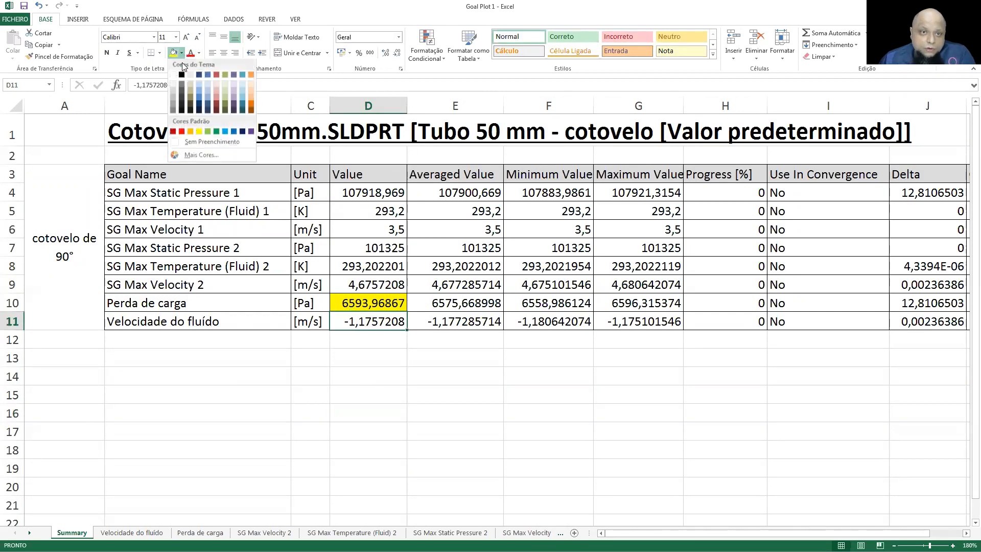
{"action": "left_click", "coordinate": [223, 140]}
{"action": "left_click", "coordinate": [339, 354]}
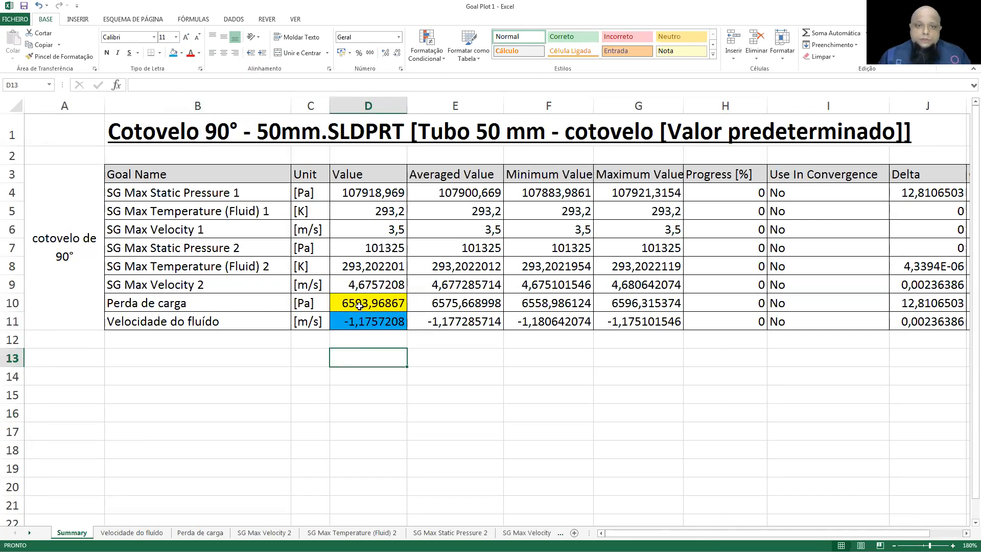
{"action": "left_click", "coordinate": [360, 225]}
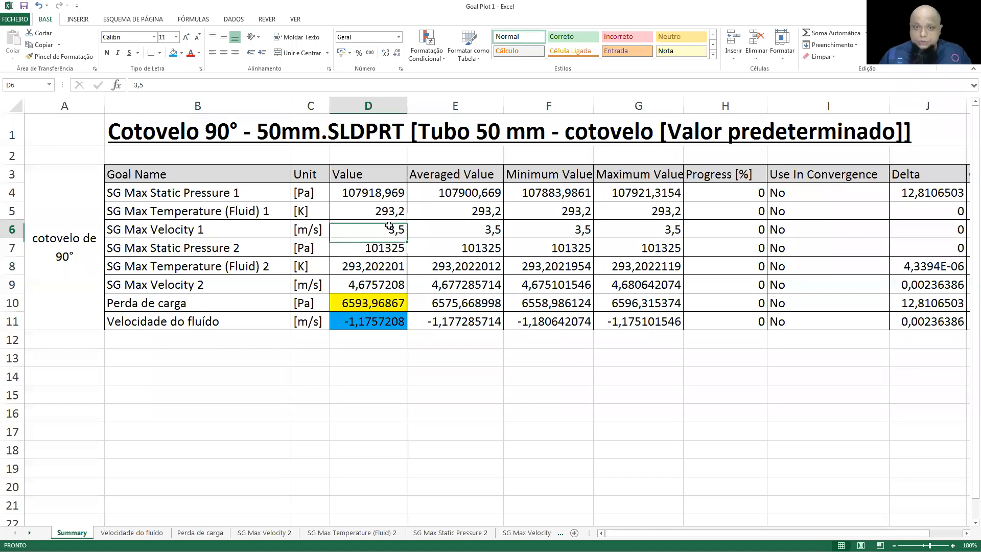
{"action": "left_click", "coordinate": [379, 284]}
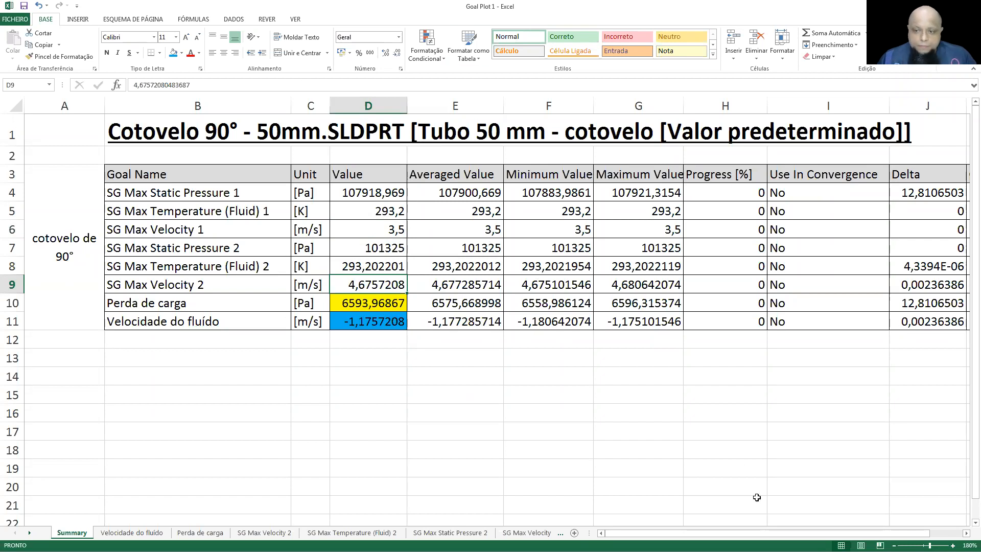
- Switch to SOLIDWORKS and move the velocity colour legend into the empty area inside the elbow's bend
{"action": "scroll", "coordinate": [490, 311], "scroll_direction": "down", "scroll_amount": 1, "text": "ctrl"}
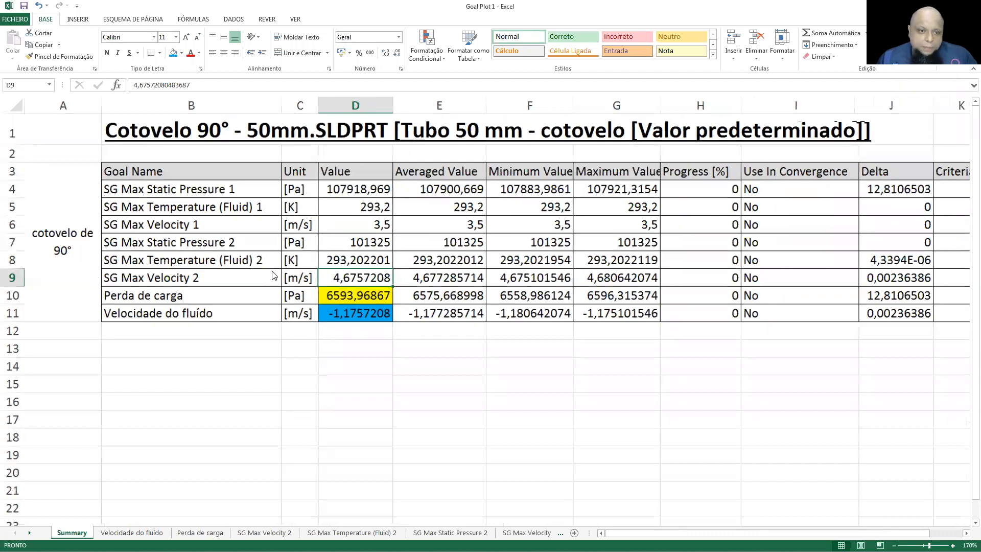
{"action": "key", "text": "alt+Tab"}
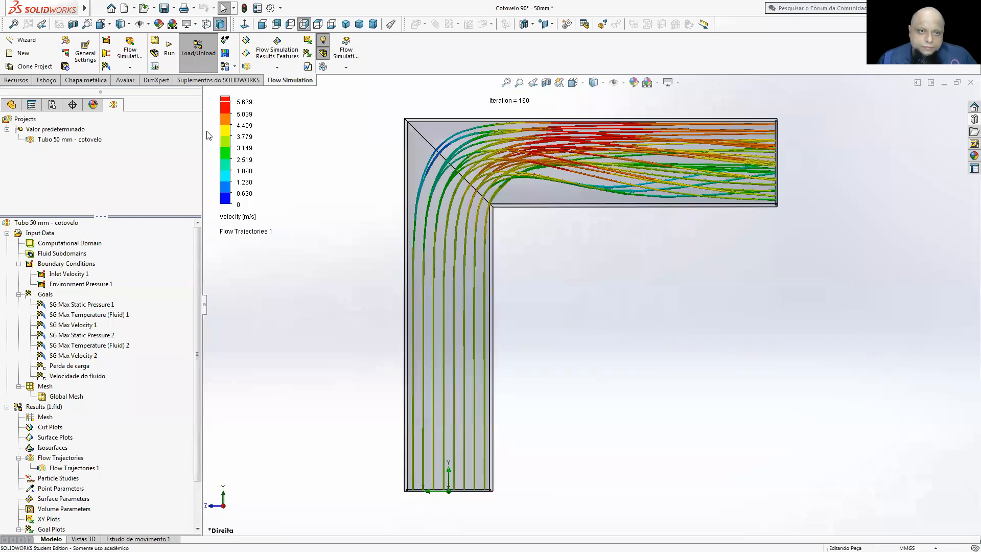
{"action": "left_click_drag", "start_coordinate": [220, 137], "coordinate": [465, 266]}
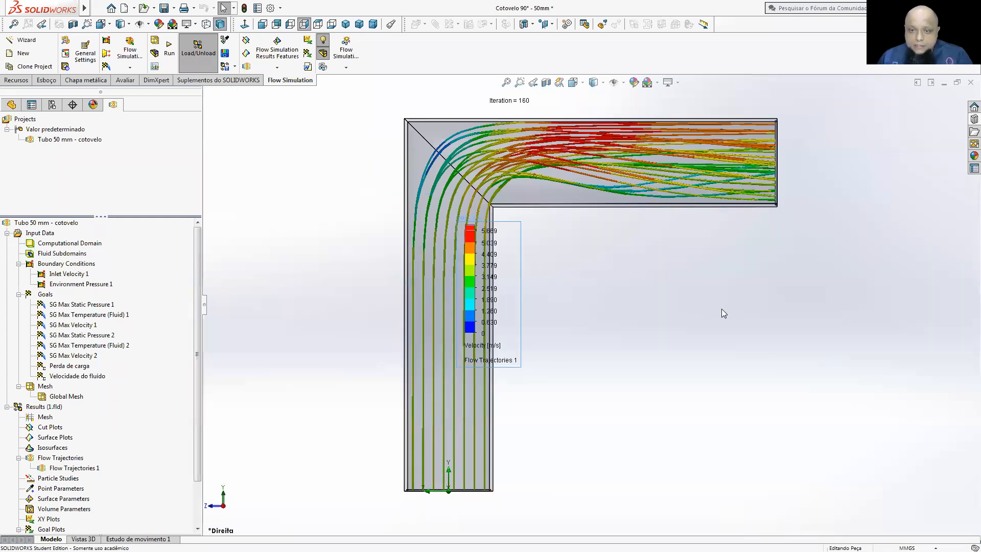
{"action": "left_click_drag", "start_coordinate": [520, 333], "coordinate": [648, 366]}
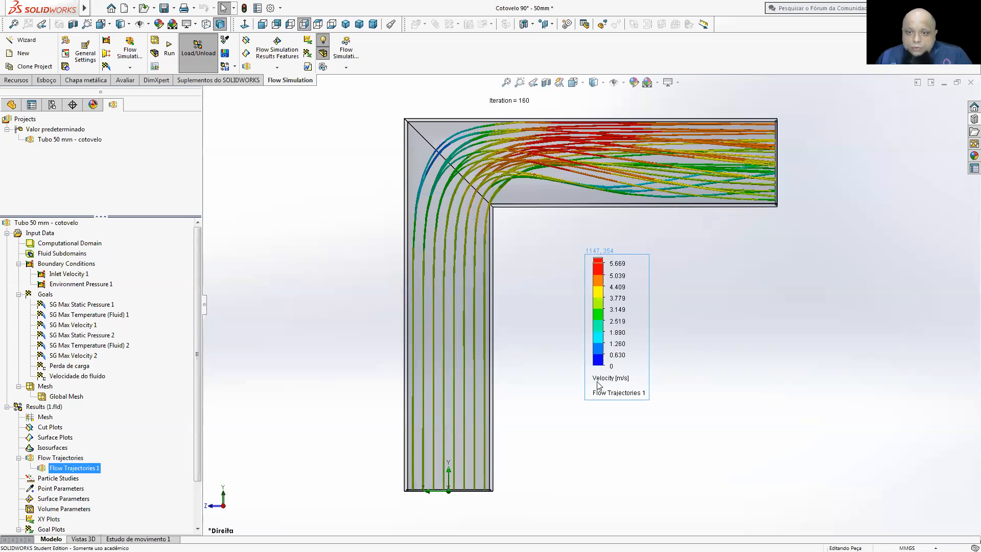
{"action": "left_click", "coordinate": [673, 384]}
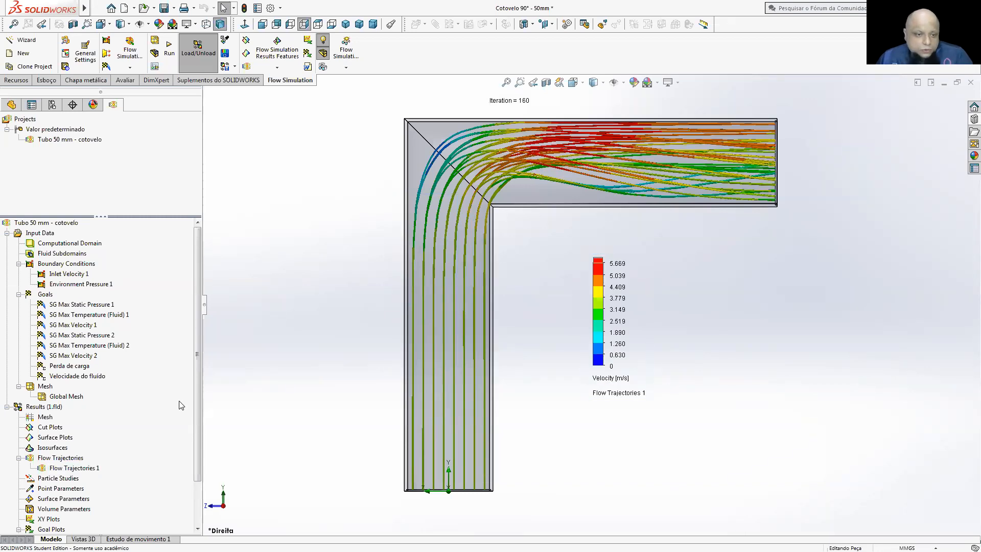
- Open the animation setup for Flow Trajectories 1 and move the velocity legend closer to the elbow's inner corner
{"action": "right_click", "coordinate": [74, 468]}
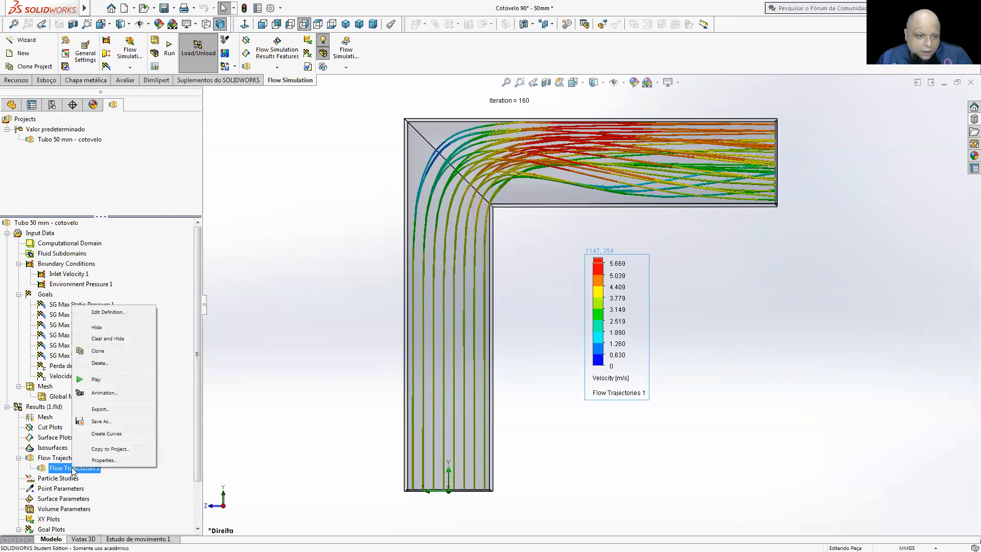
{"action": "left_click", "coordinate": [100, 393]}
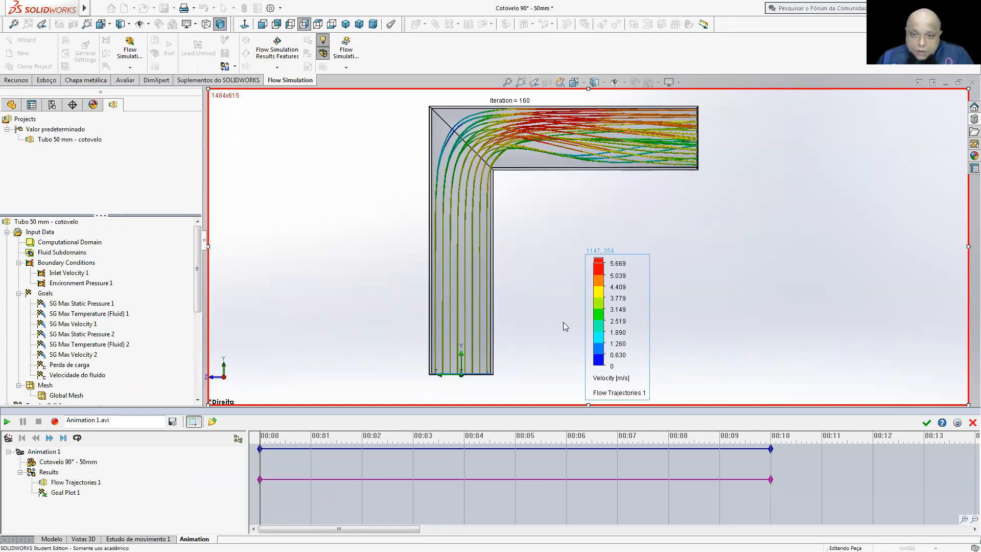
{"action": "left_click_drag", "start_coordinate": [585, 287], "coordinate": [553, 214]}
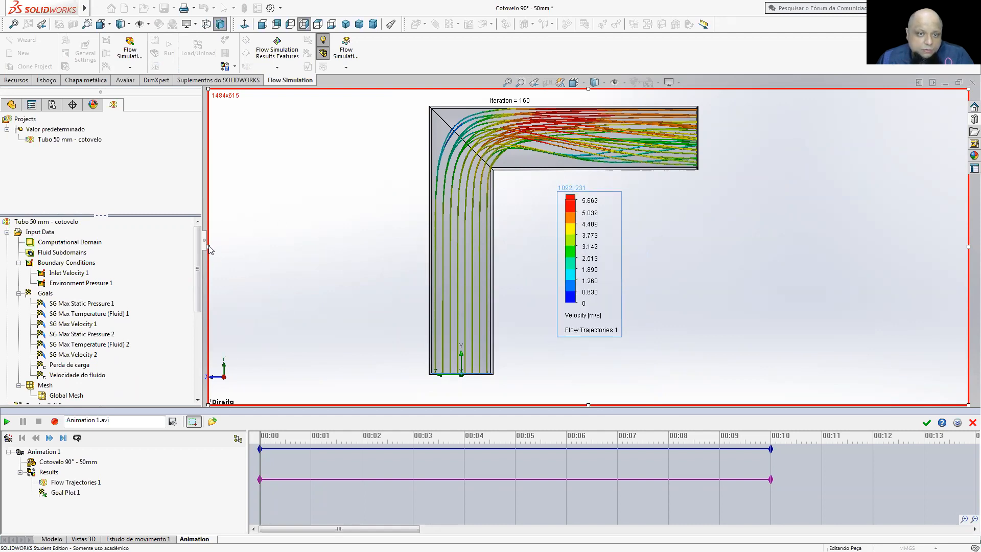
- Crop the animation capture frame closely around the elbow on both sides and along its upper edge
{"action": "left_click_drag", "start_coordinate": [208, 248], "coordinate": [422, 247]}
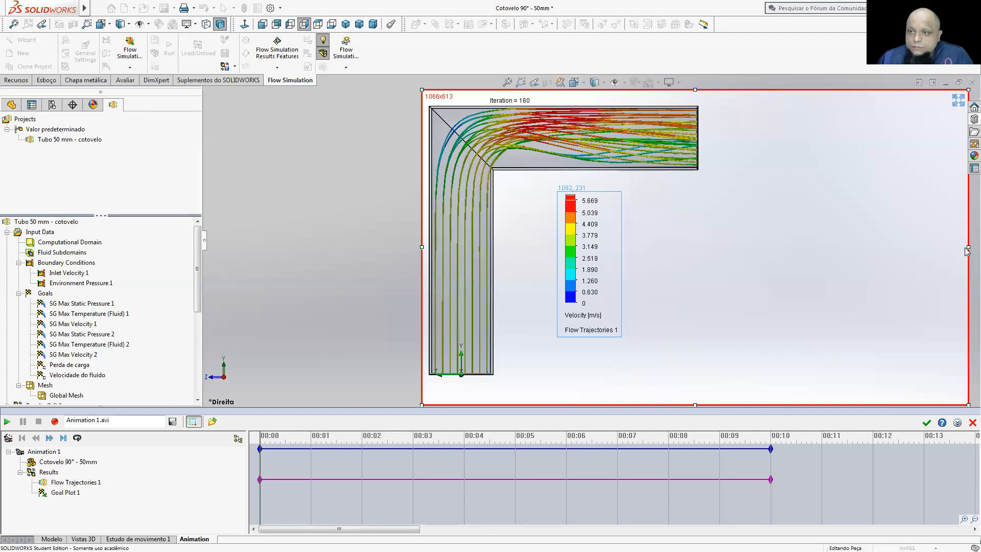
{"action": "left_click_drag", "start_coordinate": [967, 251], "coordinate": [702, 240]}
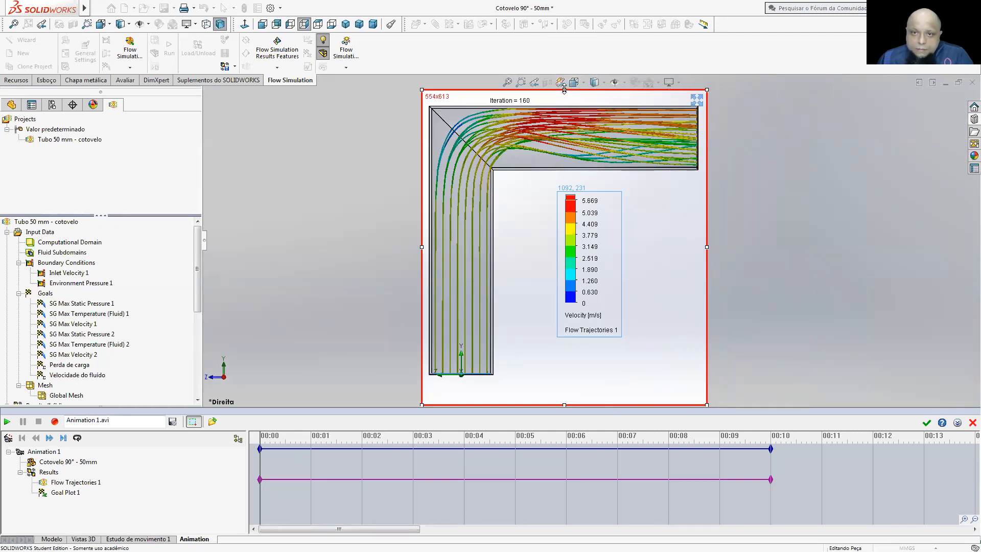
{"action": "left_click_drag", "start_coordinate": [563, 98], "coordinate": [564, 100]}
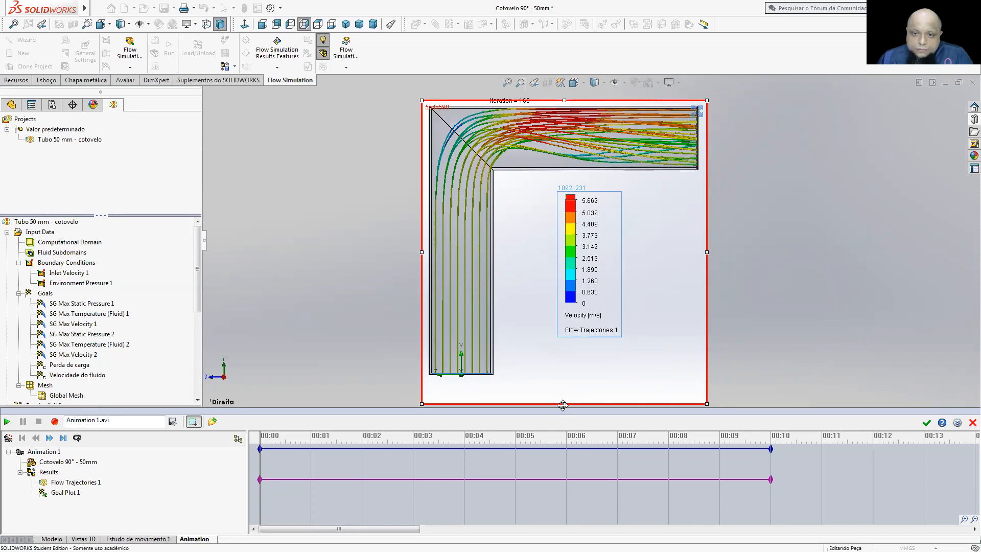
- Trim the recording frame's lower edge to just below the elbow and name the animation file "cotovelo 90°.avi"
{"action": "left_click_drag", "start_coordinate": [561, 404], "coordinate": [564, 380]}
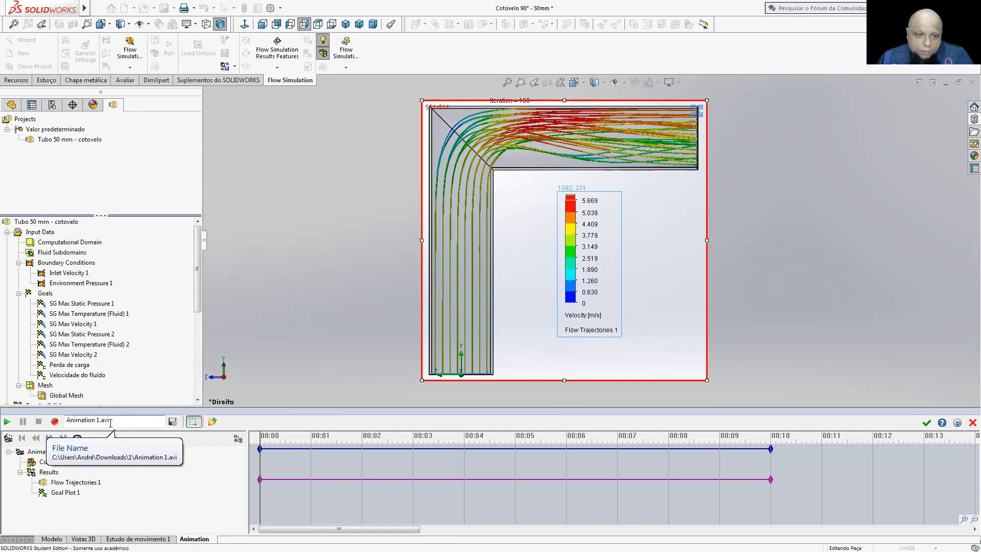
{"action": "left_click_drag", "start_coordinate": [115, 423], "coordinate": [64, 425]}
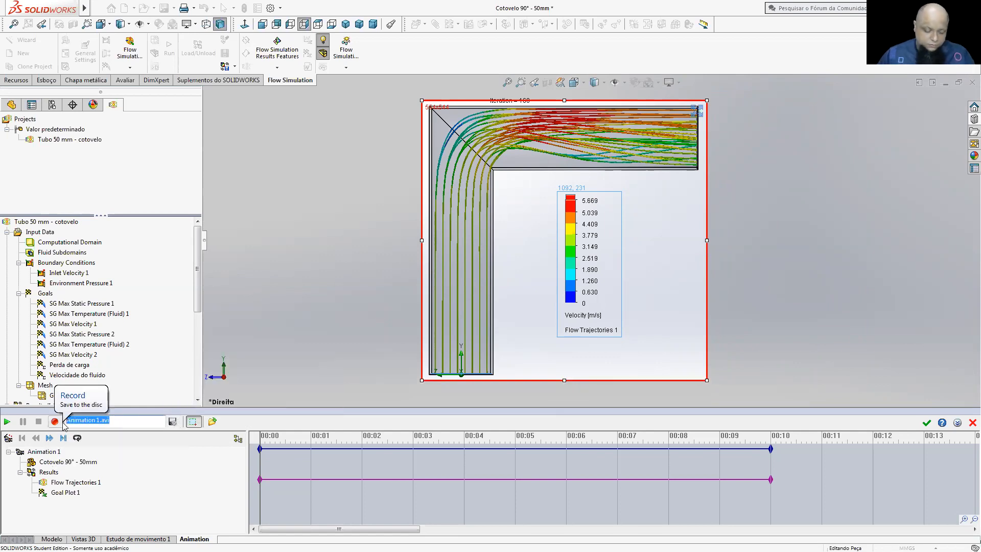
{"action": "type", "text": "co"}
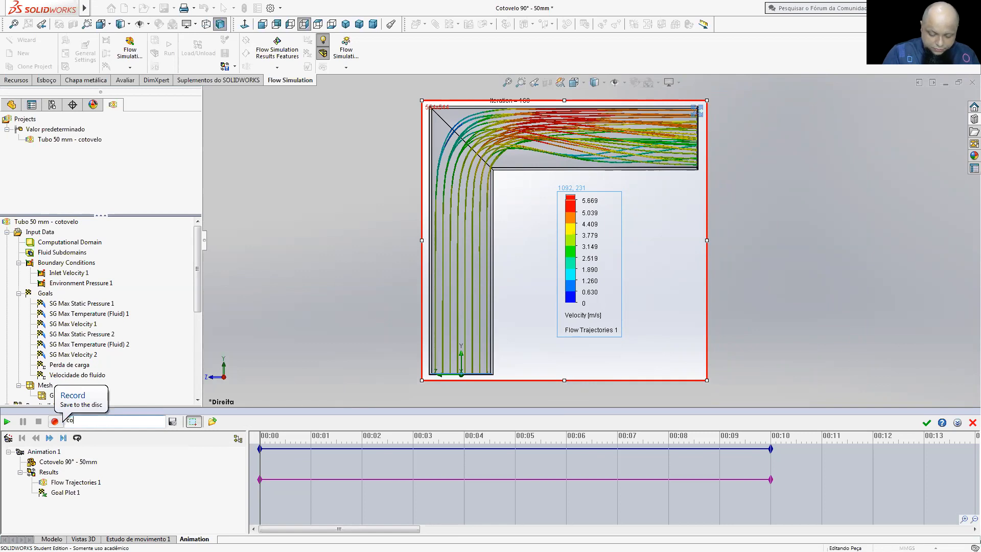
{"action": "type", "text": "tovelo "}
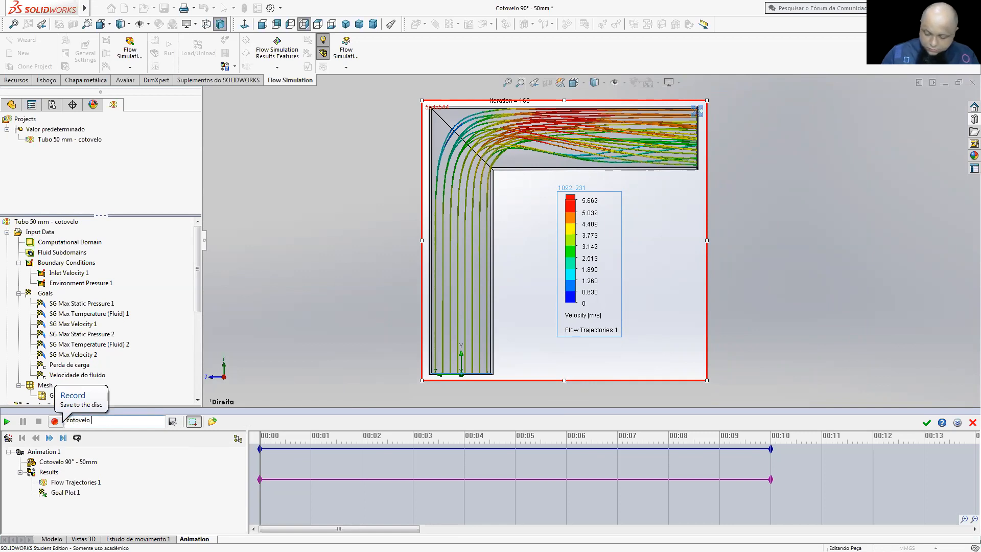
{"action": "type", "text": "90°.avi"}
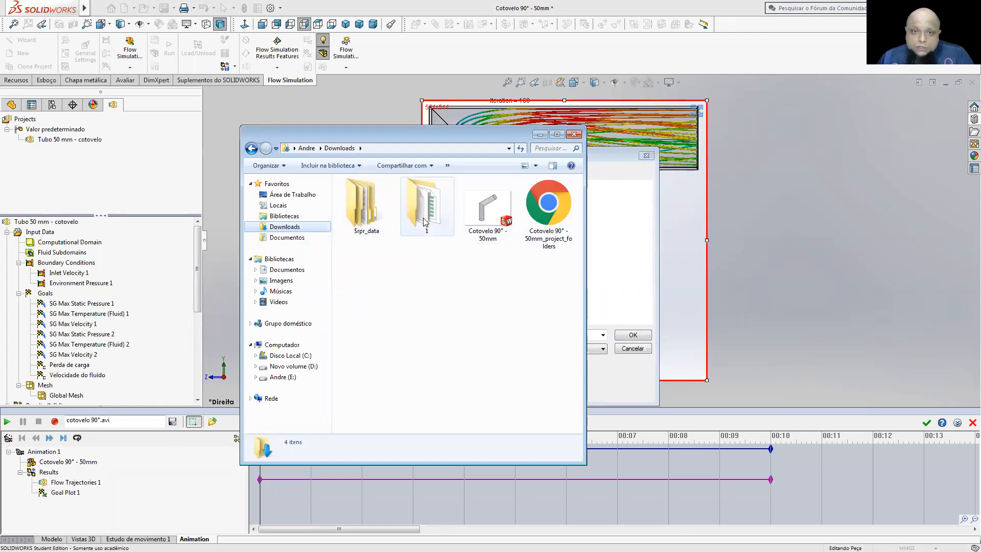
- Look through the $rpr_data folder and folder 1 in Downloads to check the video's save location
{"action": "double_click", "coordinate": [383, 233]}
{"action": "double_click", "coordinate": [372, 195]}
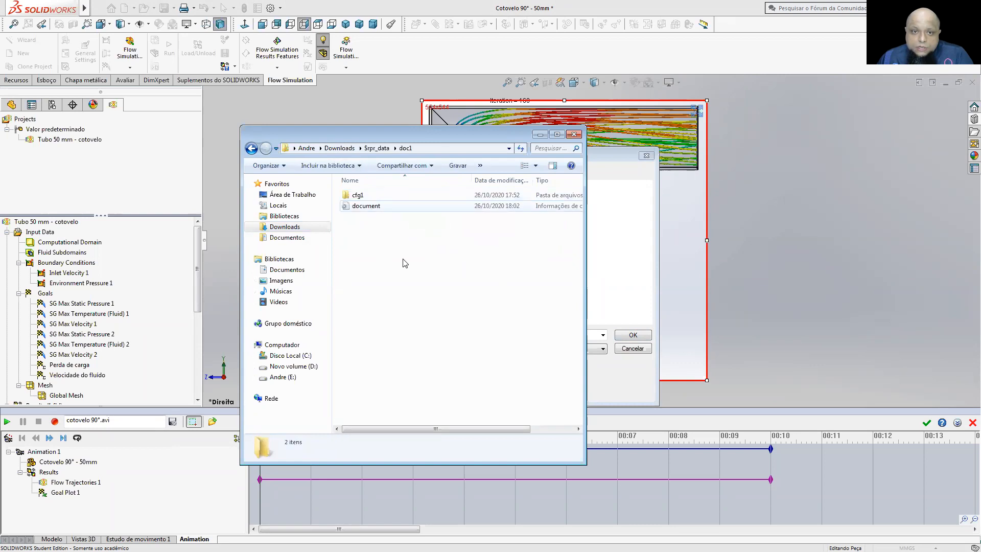
{"action": "left_click", "coordinate": [251, 148]}
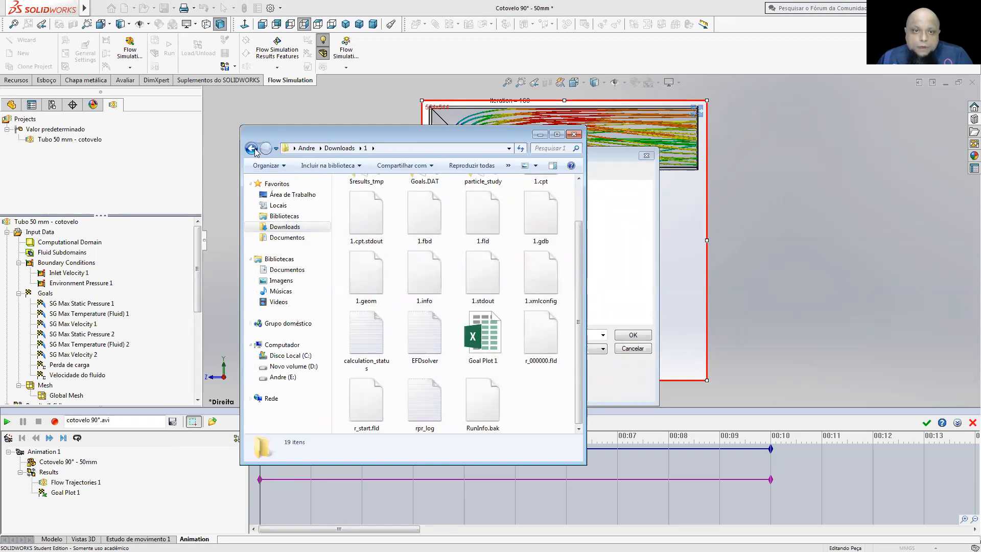
{"action": "left_click", "coordinate": [251, 149]}
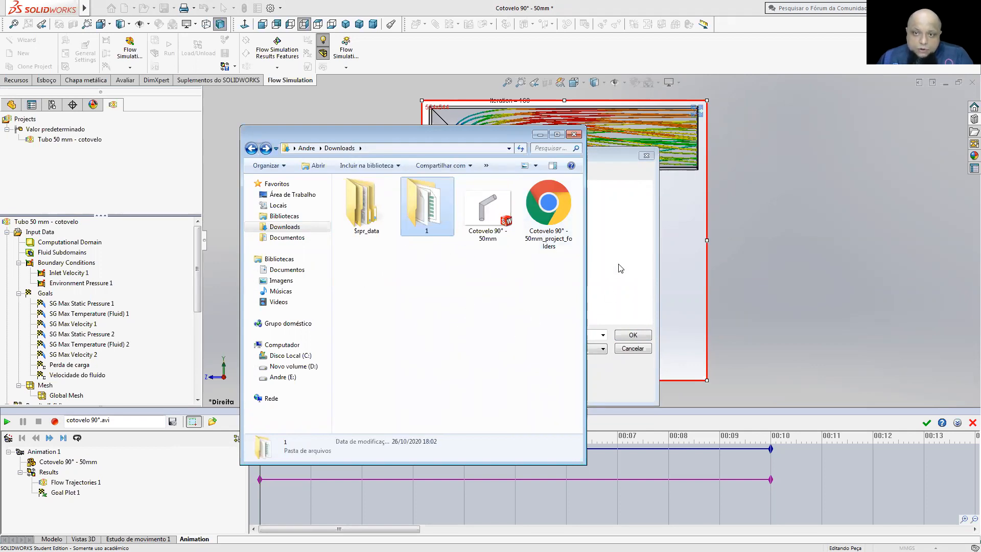
{"action": "left_click", "coordinate": [538, 134]}
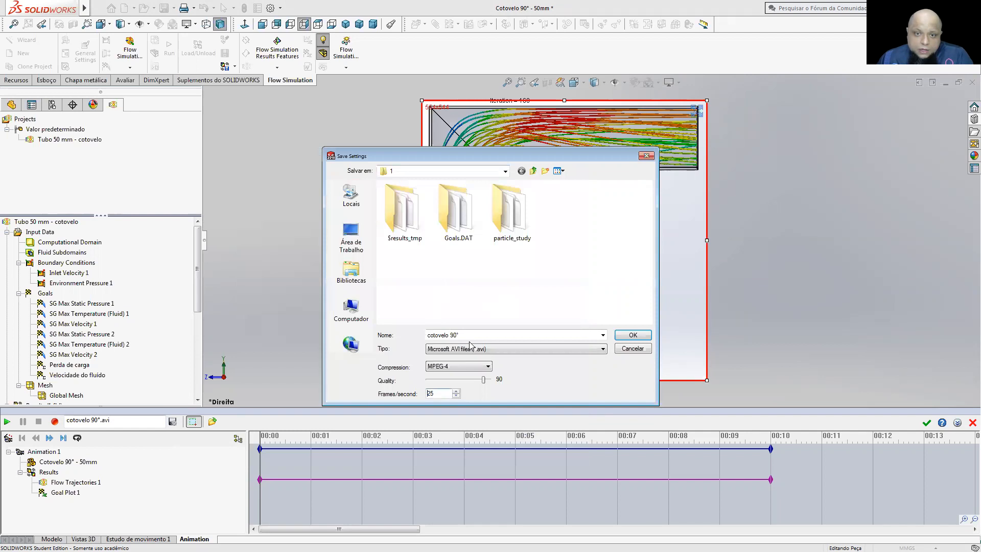
- Accept the video save settings for cotovelo 90° and record the flow trajectories animation to disk
{"action": "left_click", "coordinate": [632, 335]}
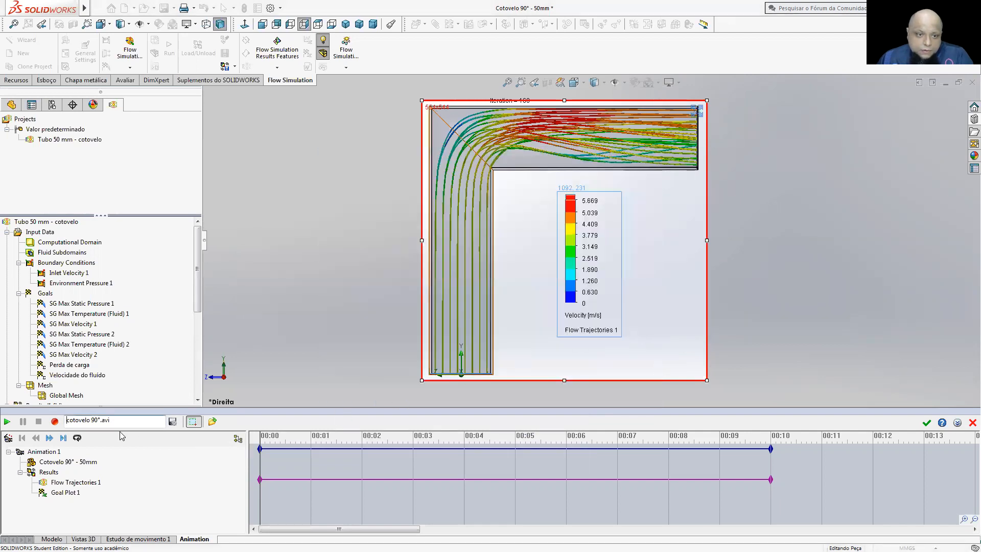
{"action": "left_click", "coordinate": [56, 421]}
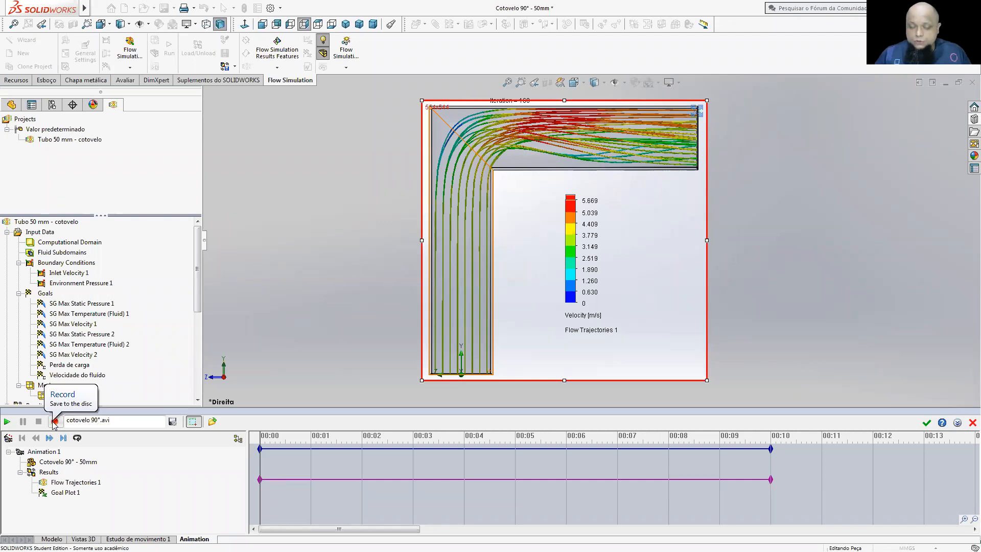
{"action": "left_click", "coordinate": [55, 421]}
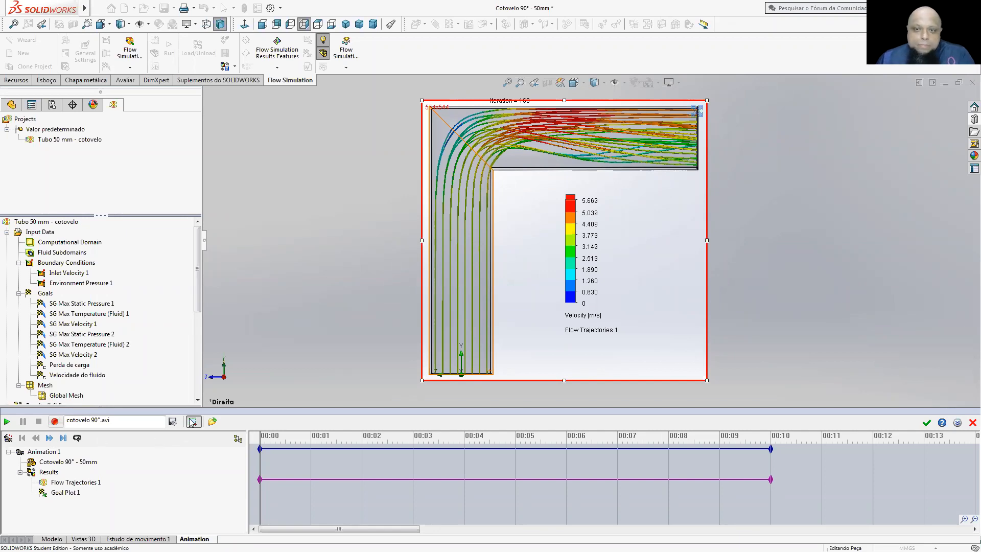
- Move the recorded video cotovelo 90° from folder 1 into the Downloads folder
{"action": "key", "text": "alt+Tab"}
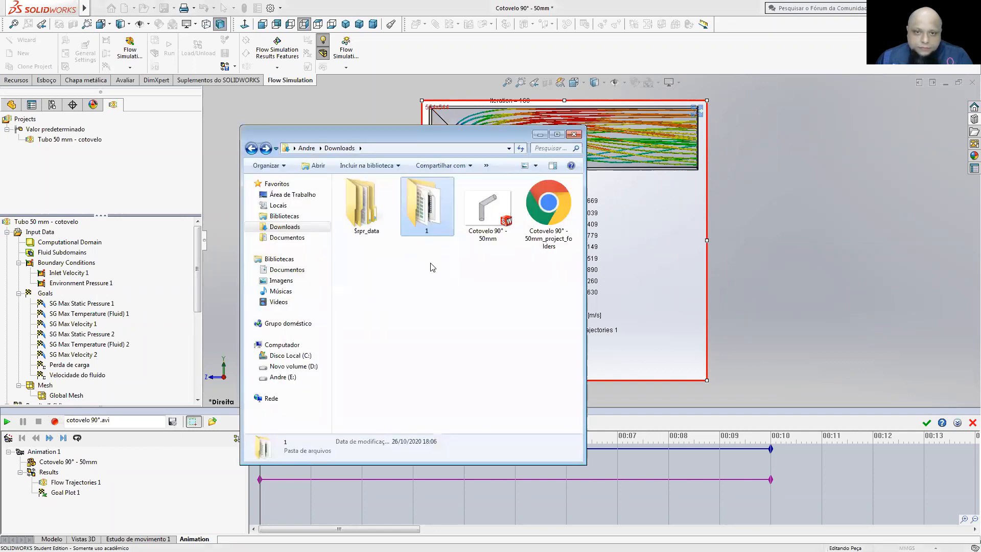
{"action": "left_click", "coordinate": [427, 305]}
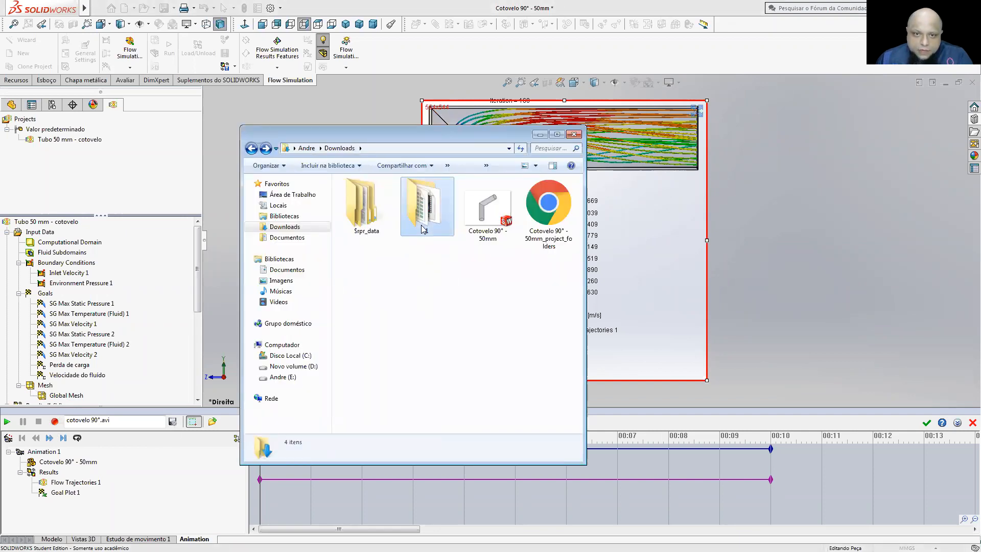
{"action": "double_click", "coordinate": [443, 223]}
{"action": "double_click", "coordinate": [431, 380]}
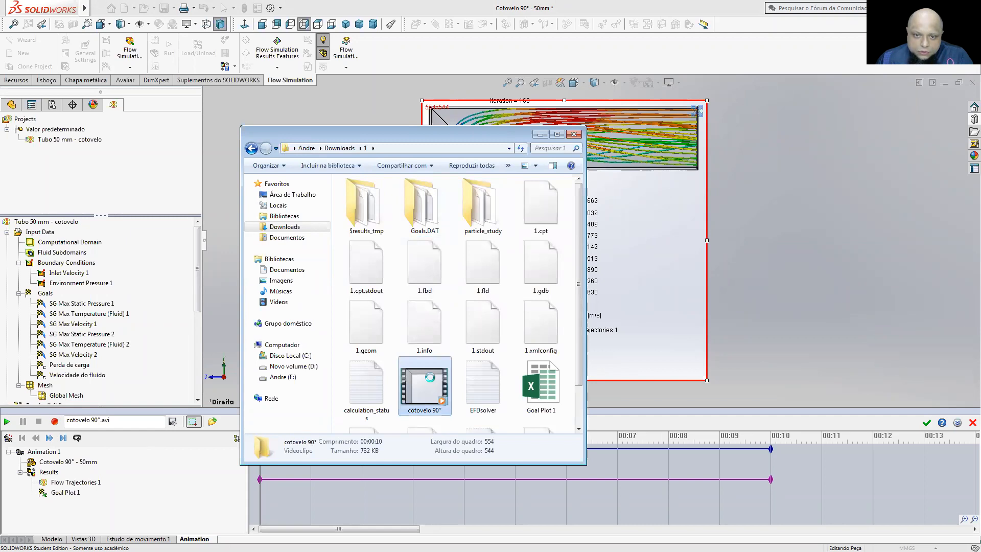
{"action": "right_click", "coordinate": [430, 377]}
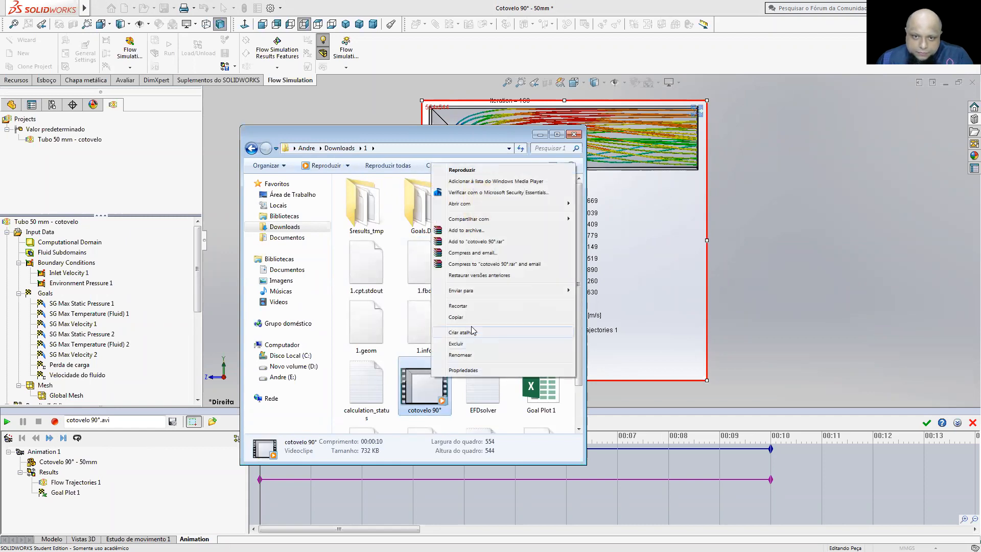
{"action": "left_click", "coordinate": [478, 306]}
{"action": "left_click", "coordinate": [251, 148]}
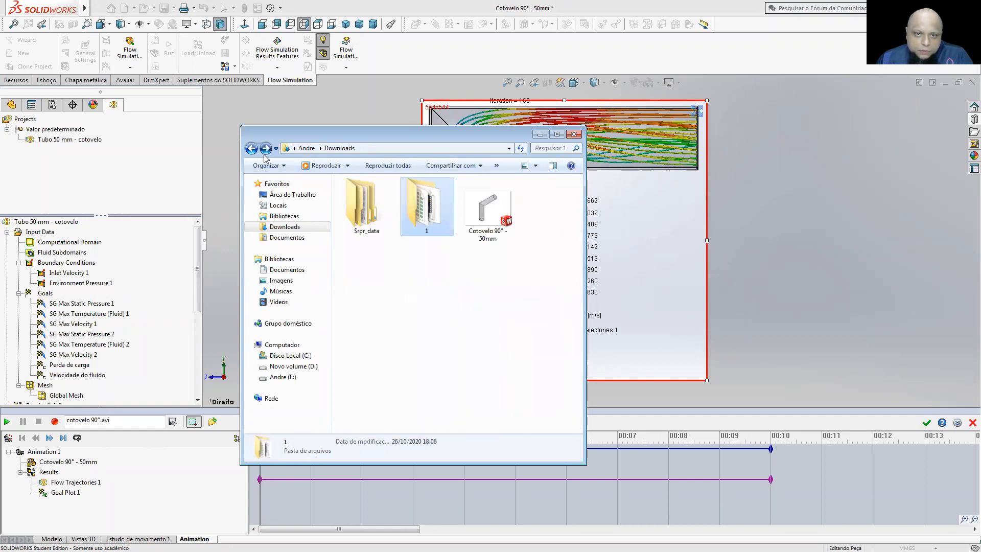
{"action": "right_click", "coordinate": [407, 276]}
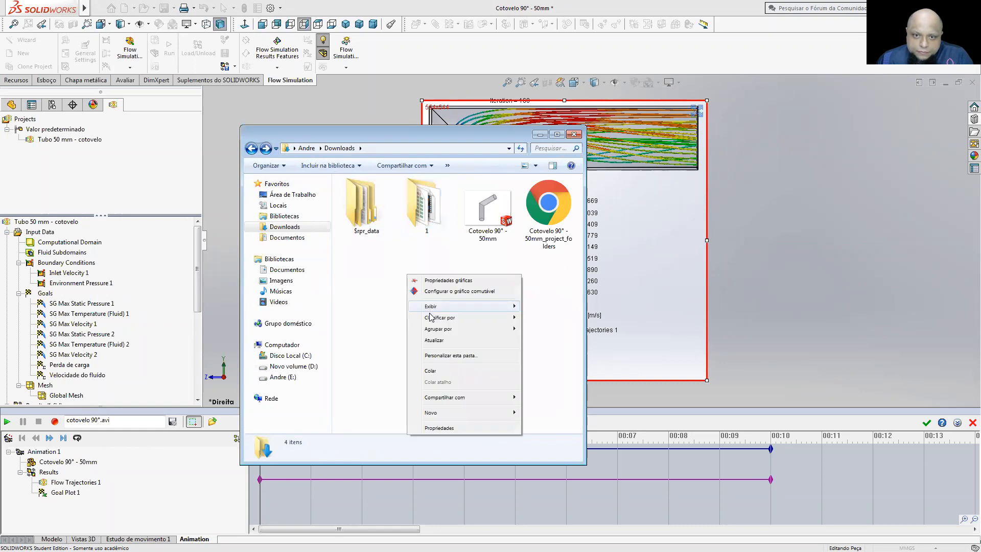
{"action": "left_click", "coordinate": [437, 371]}
- Play the cotovelo 90° video from Downloads, replay it, and close the player and file window
{"action": "left_click", "coordinate": [377, 283]}
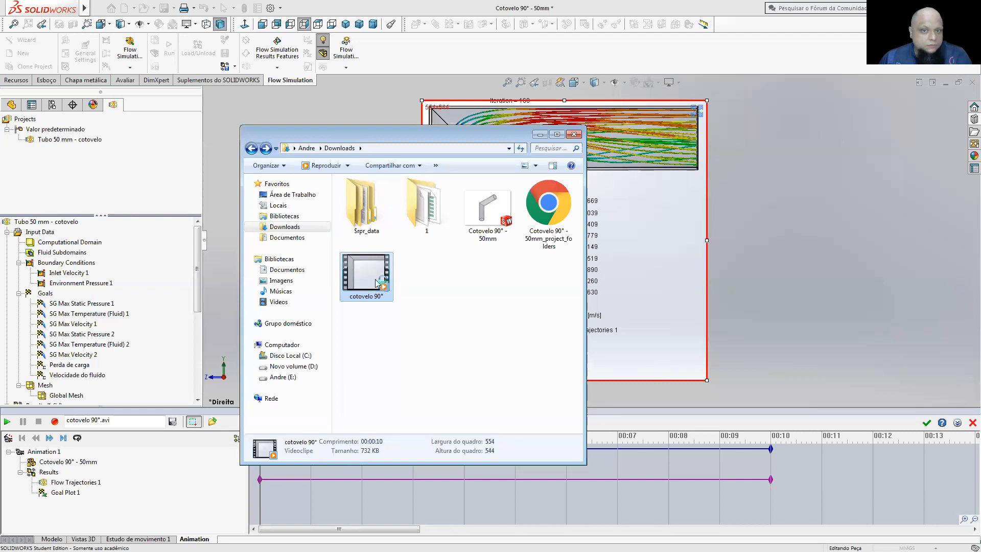
{"action": "double_click", "coordinate": [376, 284]}
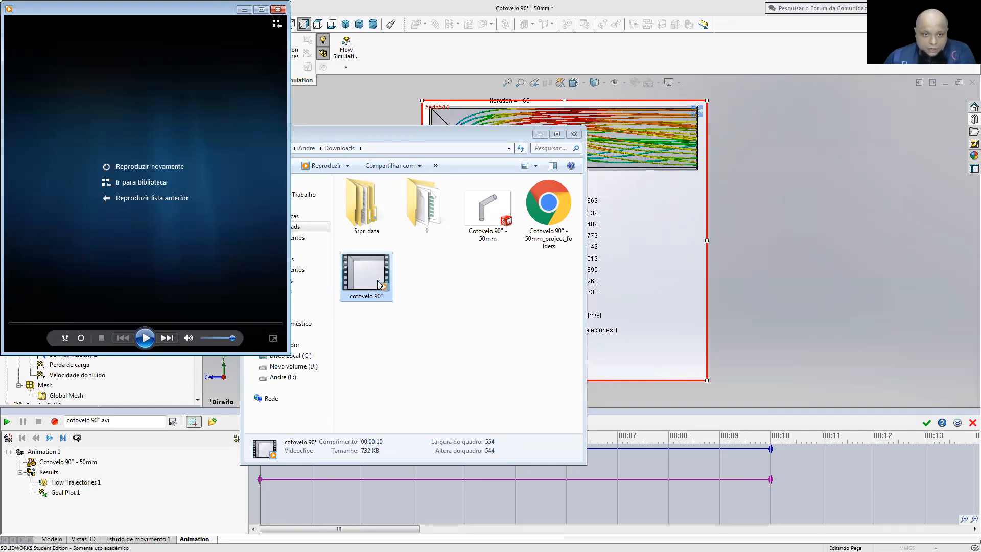
{"action": "left_click", "coordinate": [153, 343]}
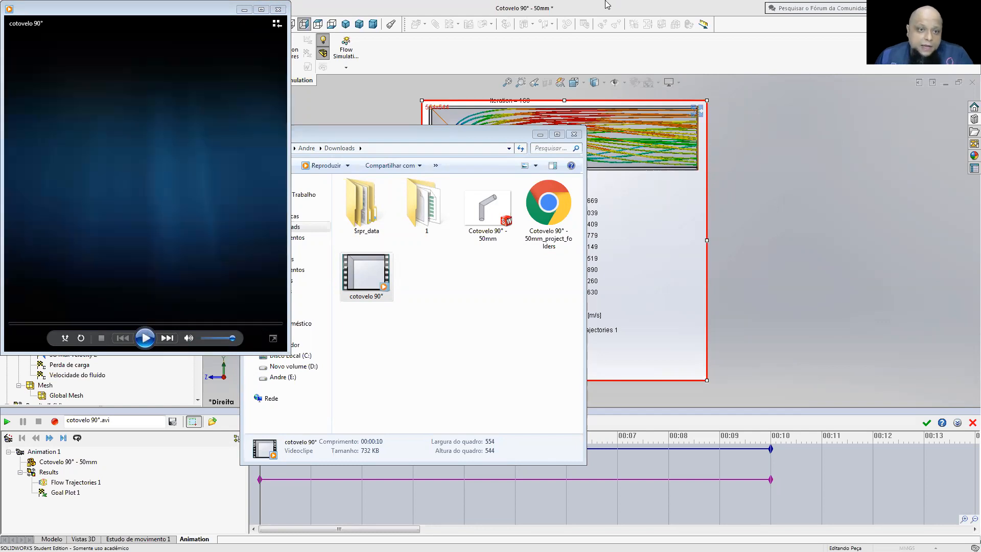
{"action": "left_click", "coordinate": [276, 10]}
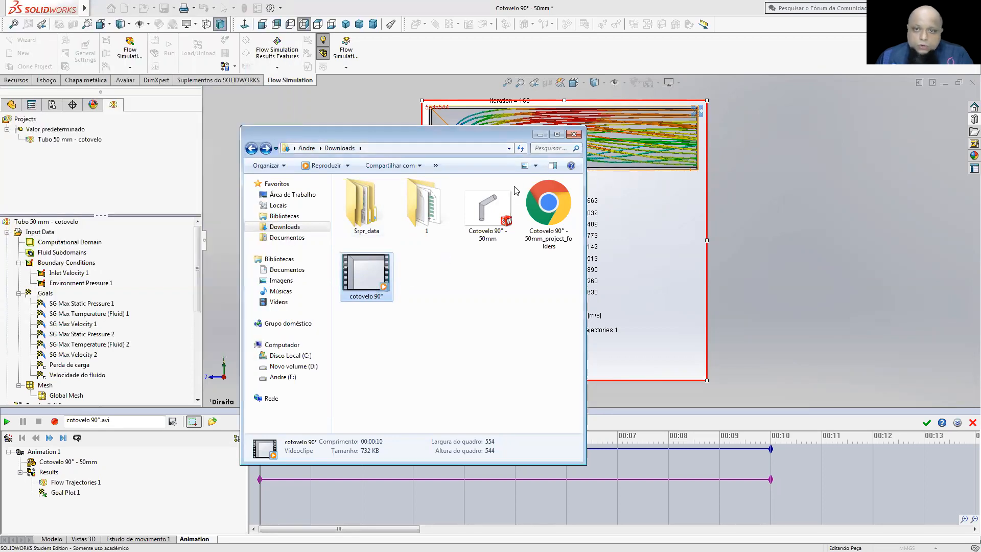
{"action": "left_click", "coordinate": [538, 134]}
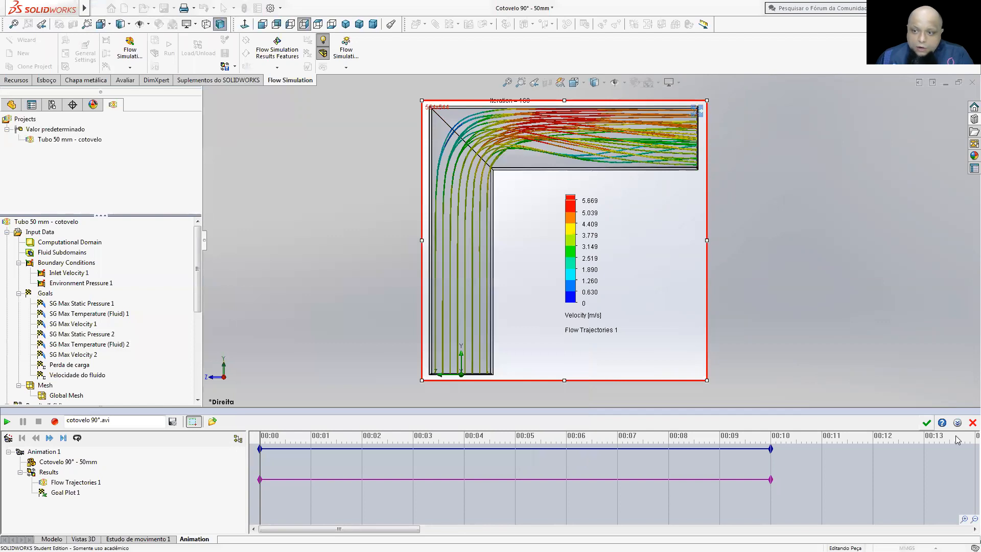
- Close the animation editor and move the velocity legend down, clear of the elbow's horizontal arm
{"action": "left_click", "coordinate": [972, 423]}
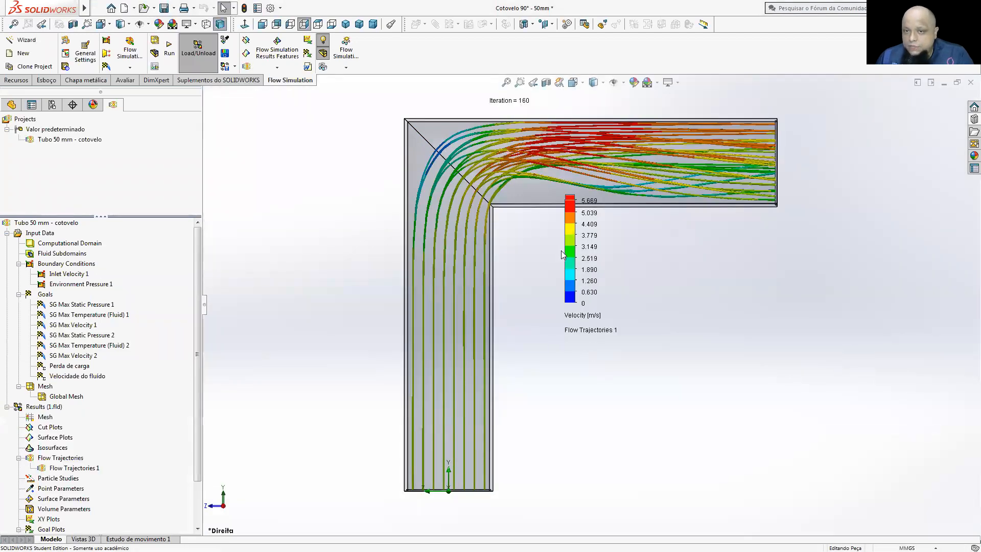
{"action": "left_click_drag", "start_coordinate": [562, 254], "coordinate": [563, 321]}
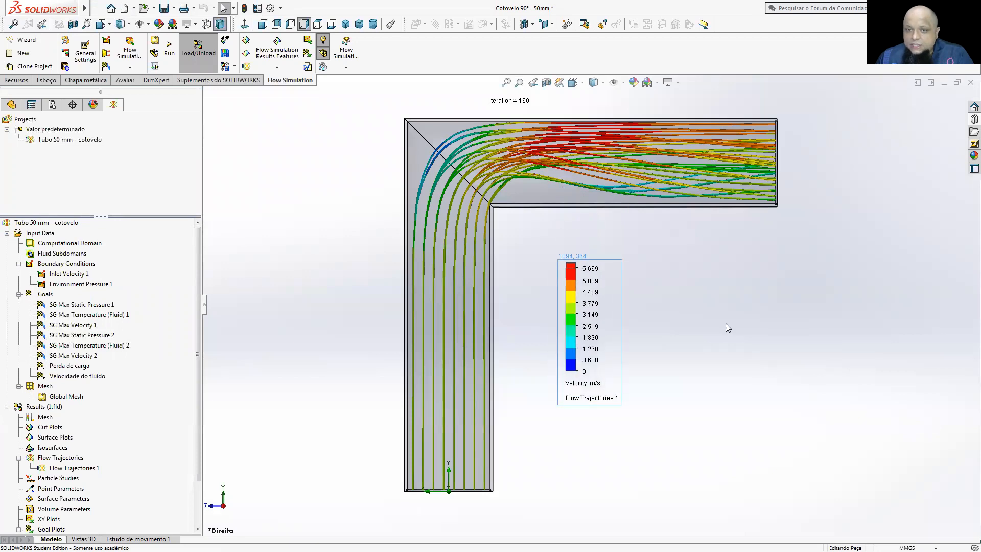
- Hide the Flow Trajectories 1 plot from the pipe model
{"action": "left_click", "coordinate": [19, 458]}
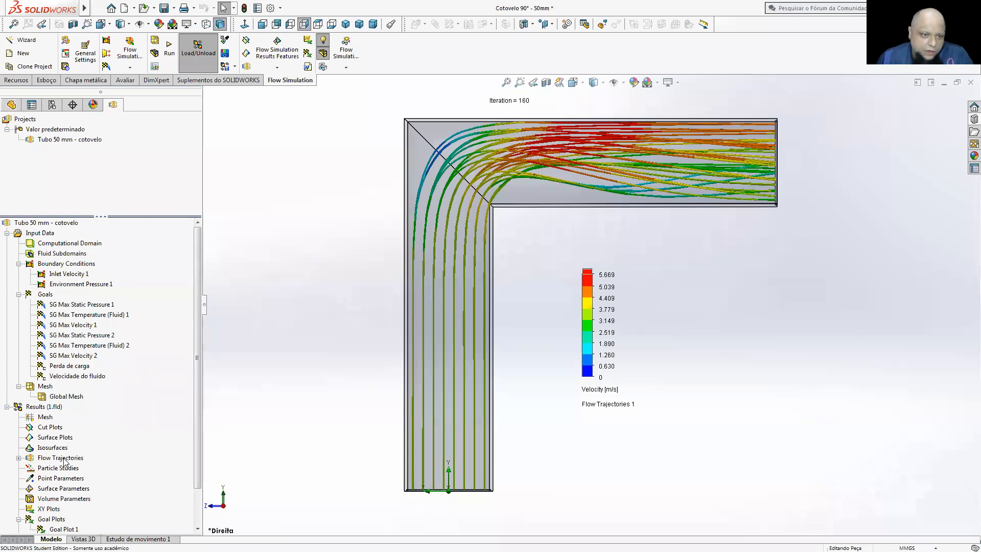
{"action": "left_click", "coordinate": [19, 458]}
{"action": "right_click", "coordinate": [62, 468]}
{"action": "left_click", "coordinate": [105, 326]}
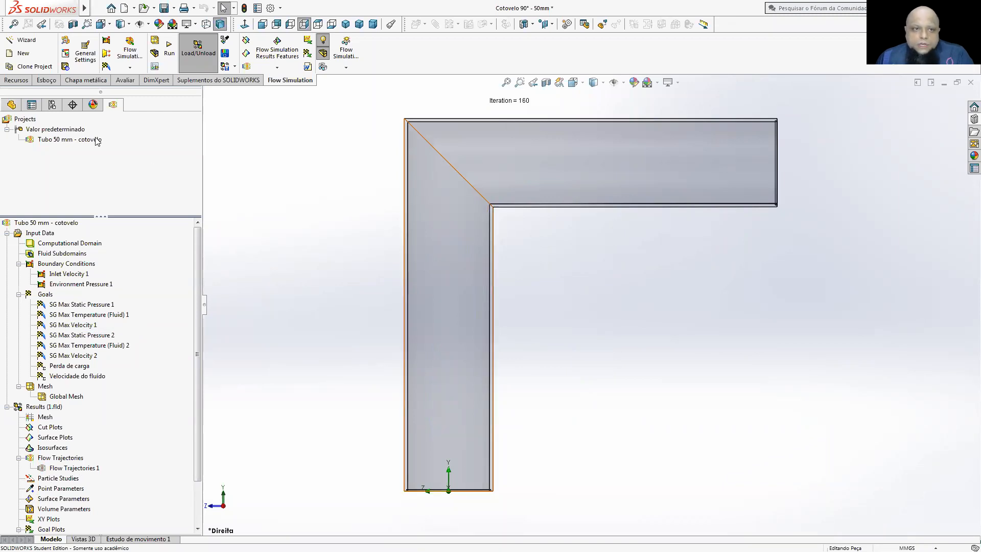
- Open the sweep's path sketch Esboço2 for editing and dismiss the rebuild error
{"action": "left_click", "coordinate": [12, 106]}
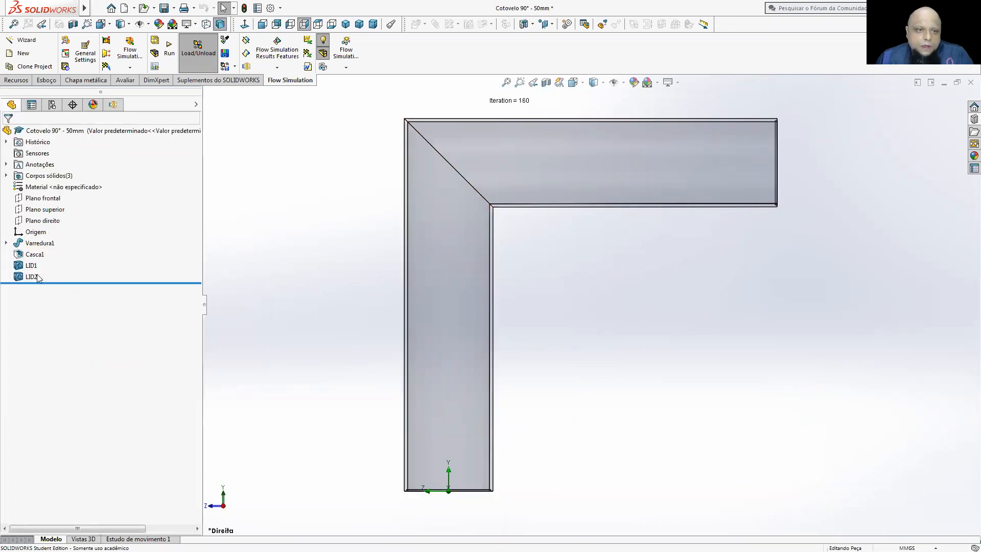
{"action": "left_click", "coordinate": [6, 243]}
{"action": "left_click", "coordinate": [45, 265]}
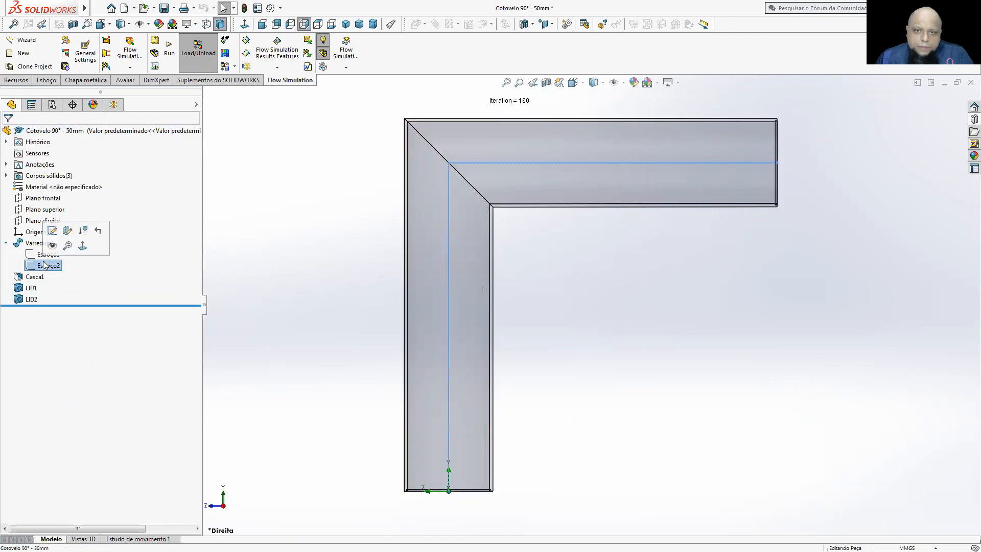
{"action": "right_click", "coordinate": [45, 265]}
{"action": "left_click", "coordinate": [52, 231]}
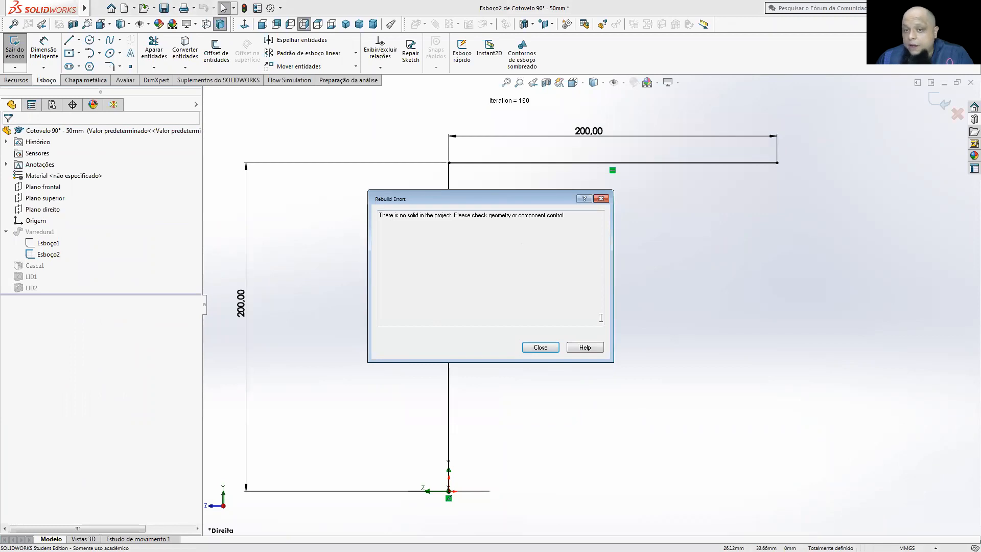
{"action": "left_click", "coordinate": [542, 348]}
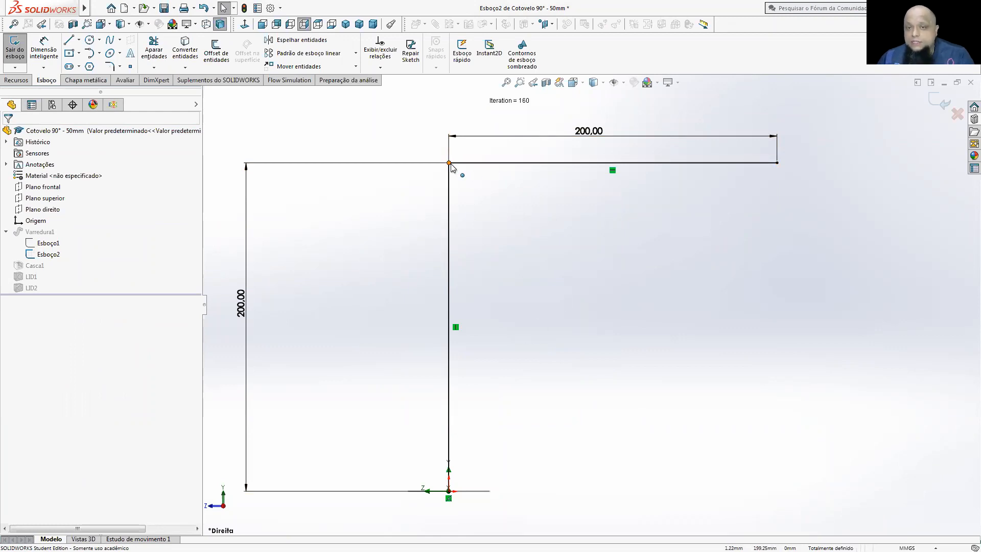
- Fillet the corner between the vertical and horizontal path lines with a 50 mm radius
{"action": "left_click", "coordinate": [111, 66]}
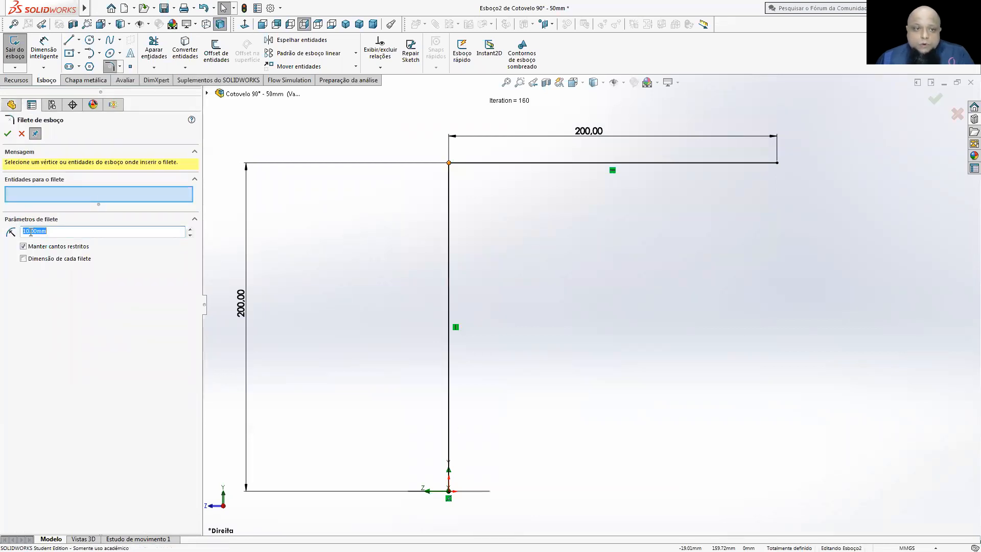
{"action": "type", "text": "50"}
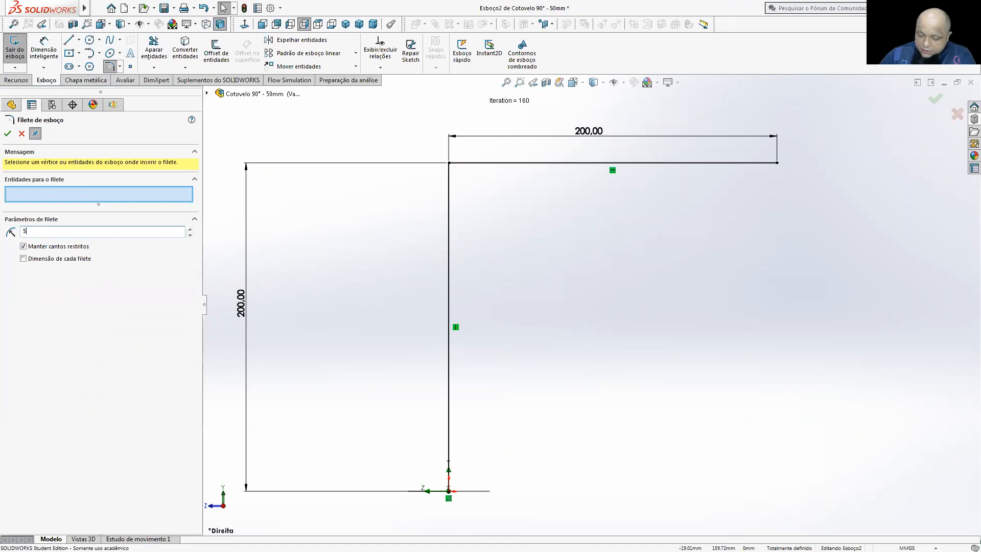
{"action": "left_click", "coordinate": [449, 163]}
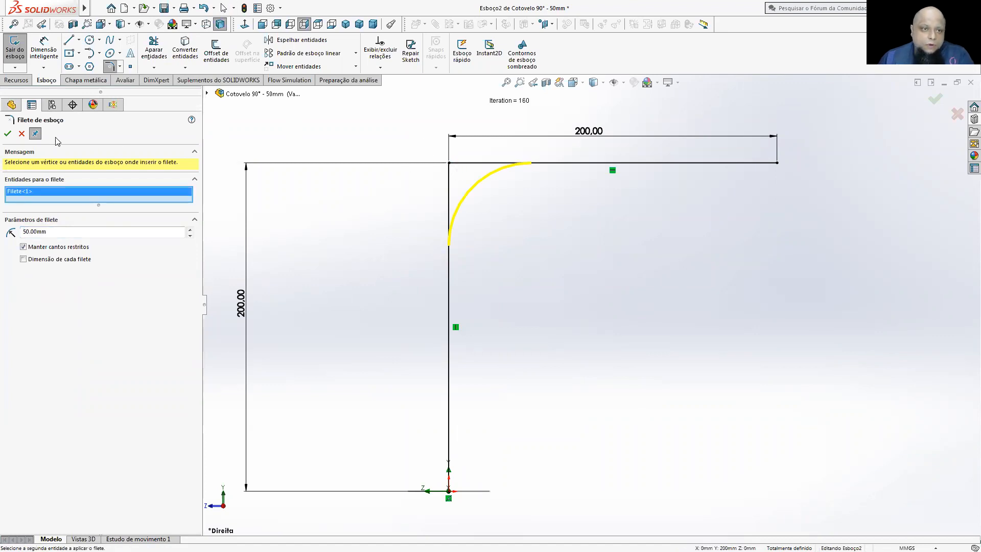
{"action": "left_click", "coordinate": [7, 134]}
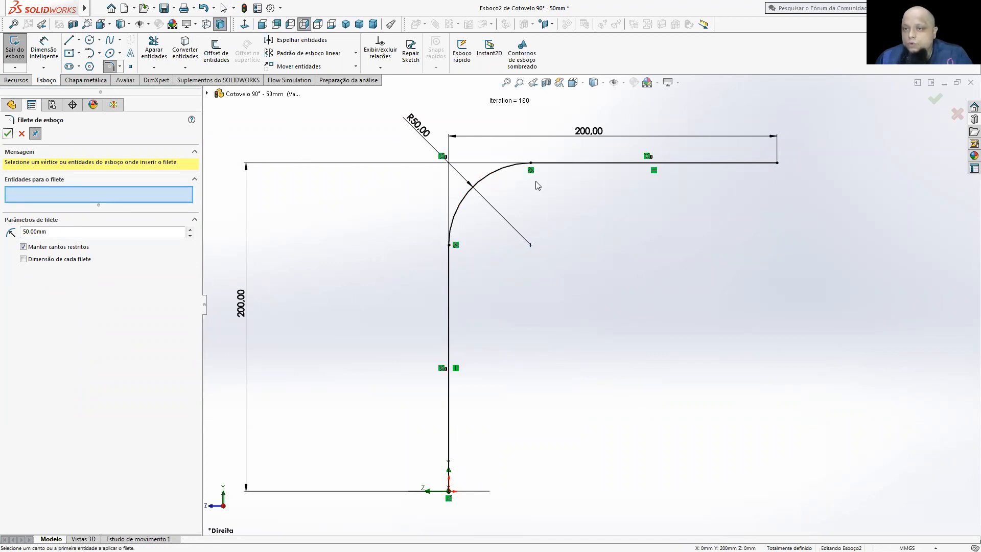
- Accept the path fillet and exit the sketch to rebuild the swept pipe with its rounded bend
{"action": "left_click", "coordinate": [7, 134]}
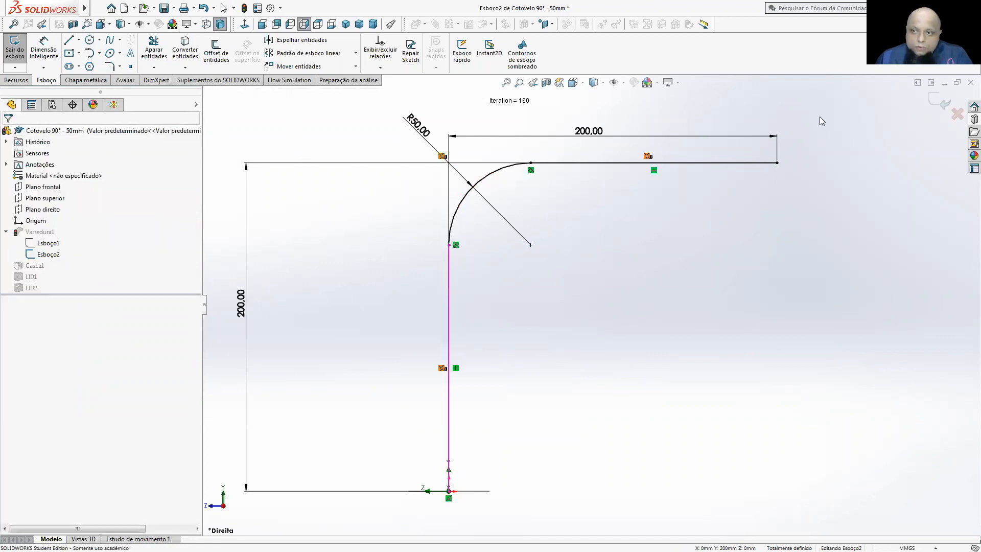
{"action": "left_click", "coordinate": [939, 102]}
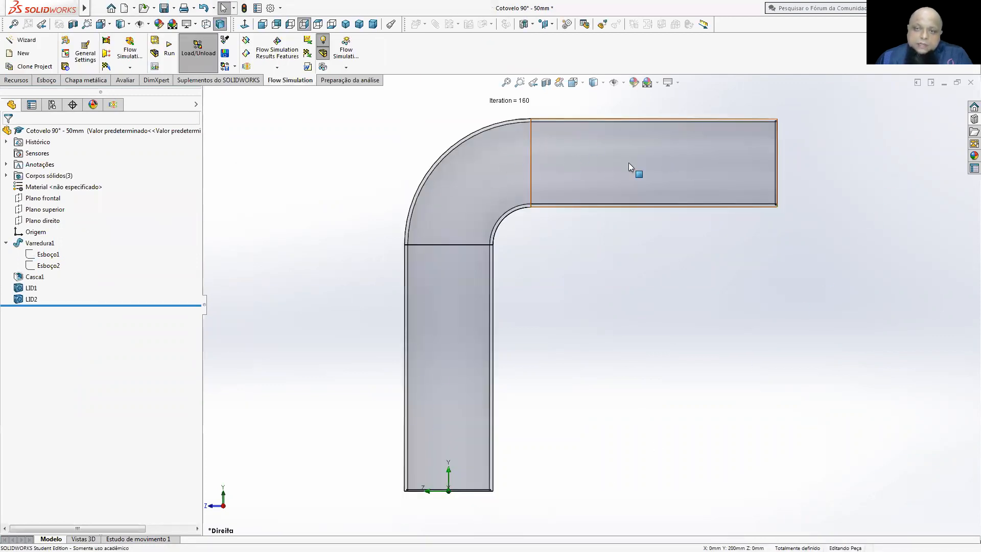
{"action": "middle_click_drag", "start_coordinate": [639, 242], "coordinate": [685, 317]}
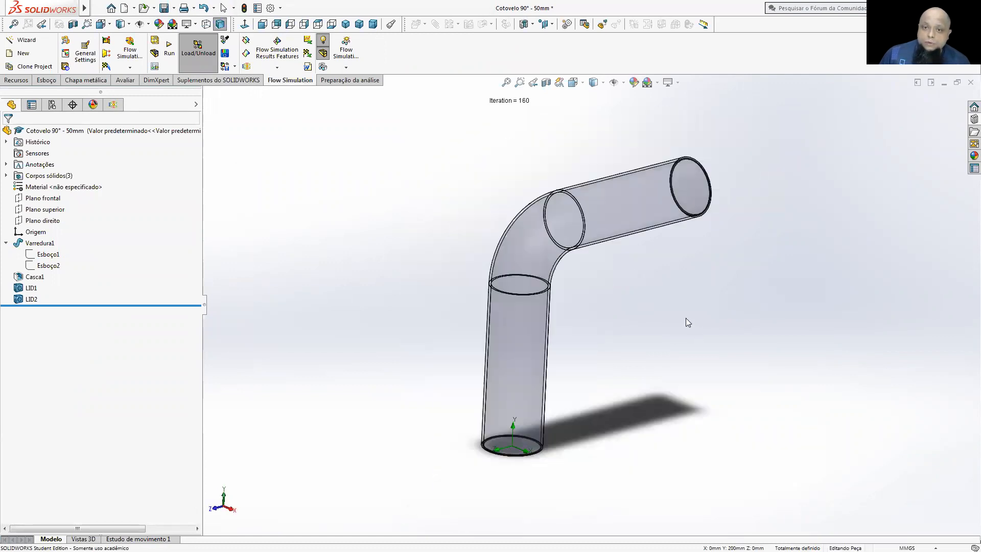
- Preview a section view of the elbow on Plano direito to inspect the bend's interior, and cancel the section
{"action": "left_click", "coordinate": [546, 83]}
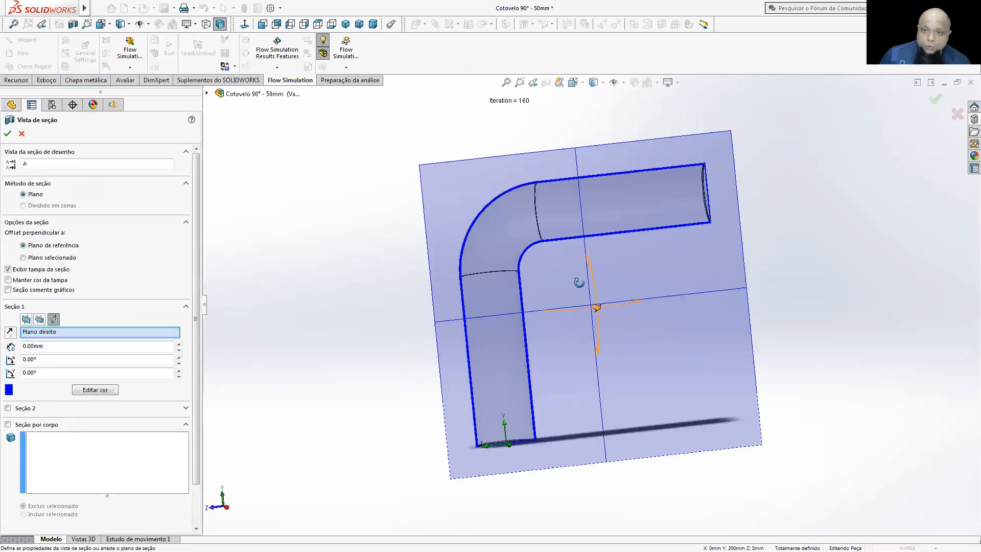
{"action": "mouse_move", "coordinate": [627, 308]}
{"action": "middle_mouse_down"}
{"action": "mouse_move", "coordinate": [634, 313]}
{"action": "mouse_move", "coordinate": [617, 308]}
{"action": "middle_mouse_up"}
{"action": "scroll", "coordinate": [626, 309], "scroll_direction": "down", "scroll_amount": 3}
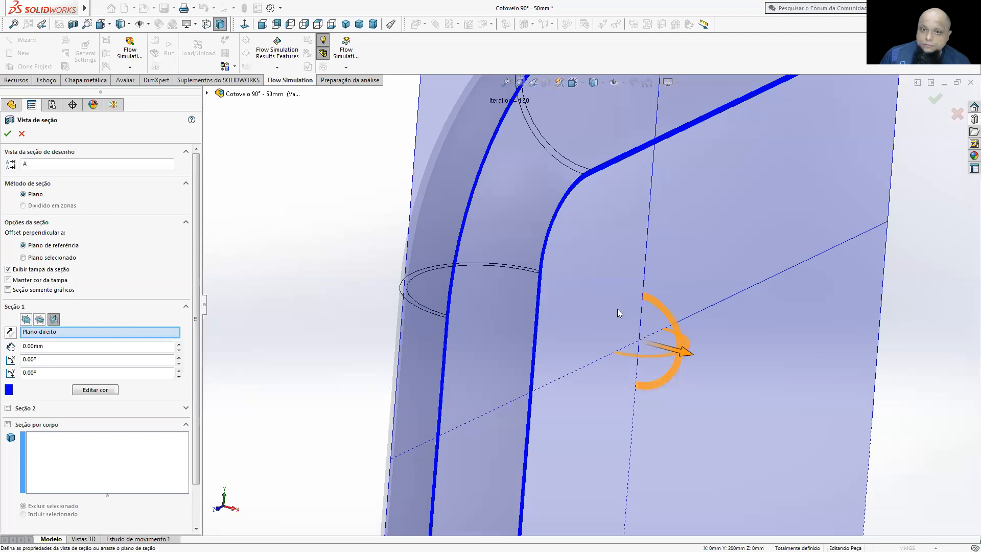
{"action": "scroll", "coordinate": [617, 308], "scroll_direction": "up", "scroll_amount": 3}
{"action": "left_click", "coordinate": [511, 82]}
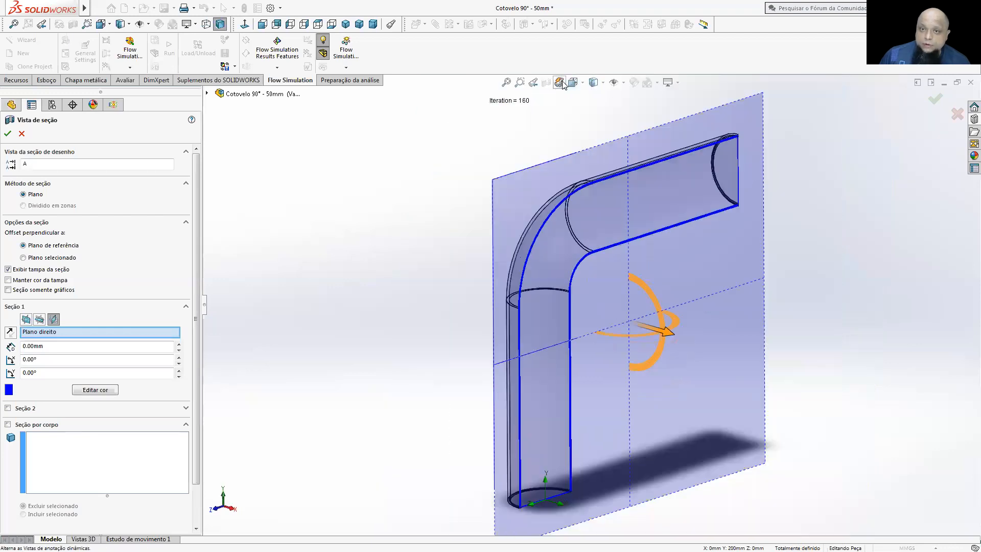
{"action": "left_click", "coordinate": [956, 114]}
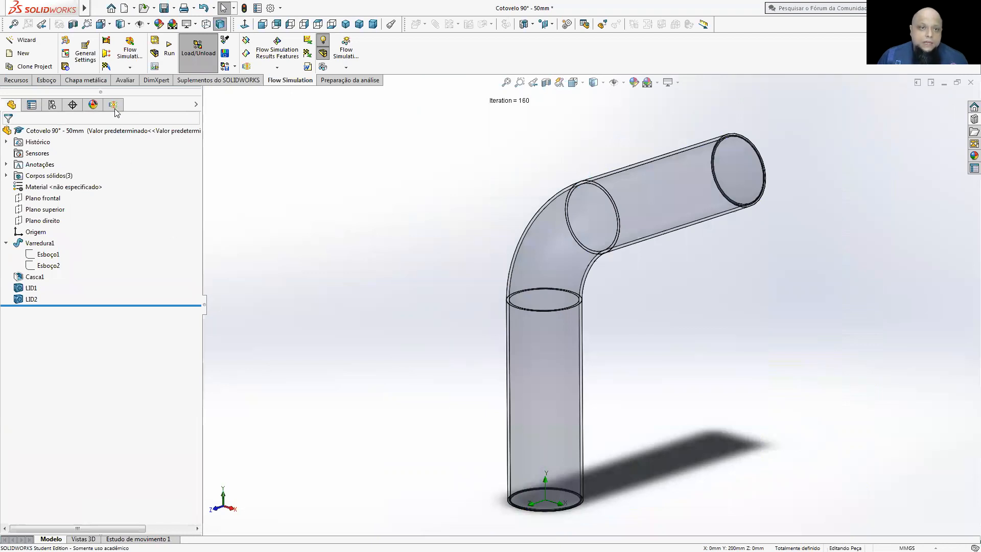
- Run a new calculation of the Tubo 50 mm - cotovelo flow project and close the solver window
{"action": "left_click", "coordinate": [113, 105]}
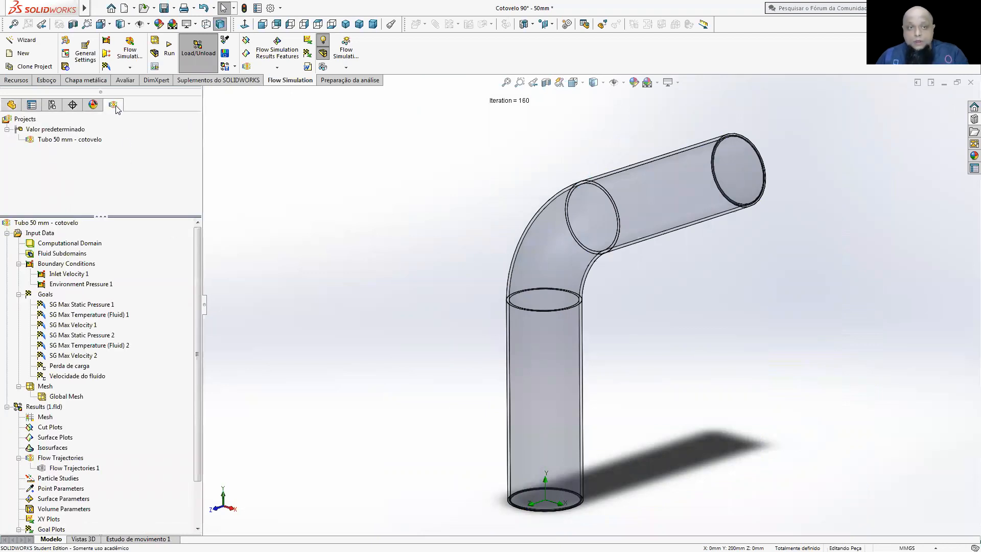
{"action": "left_click", "coordinate": [170, 47]}
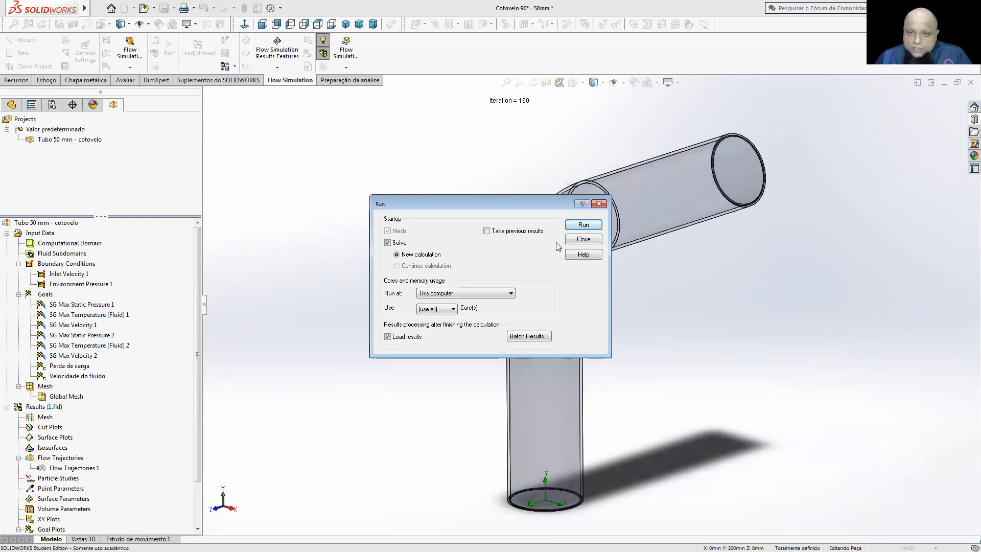
{"action": "left_click", "coordinate": [582, 225]}
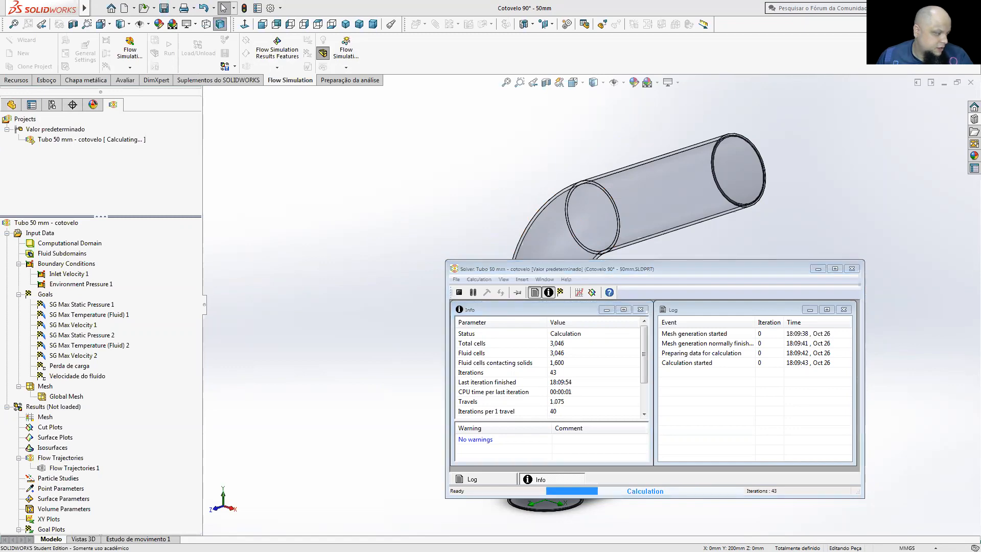
{"action": "key", "text": "alt+Tab"}
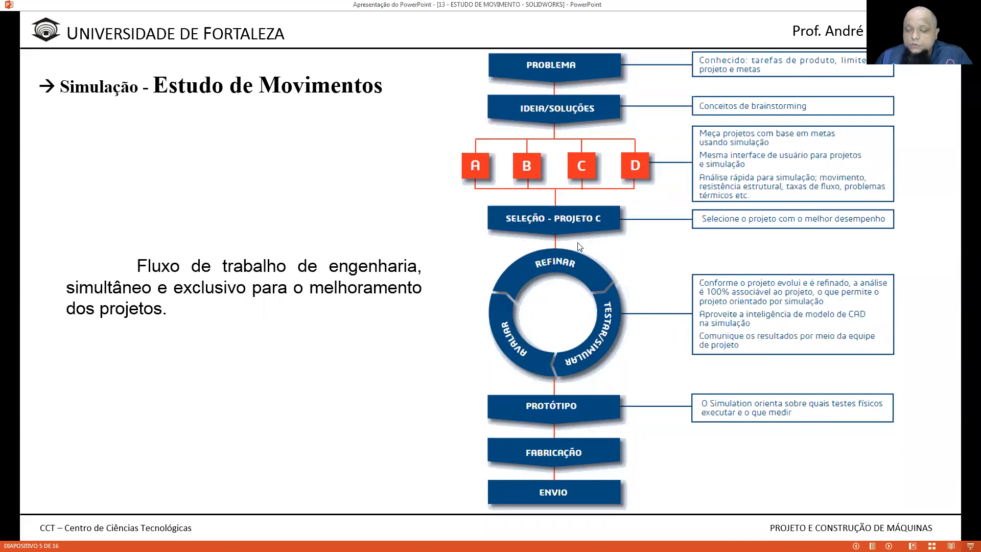
{"action": "key", "text": "alt+Tab"}
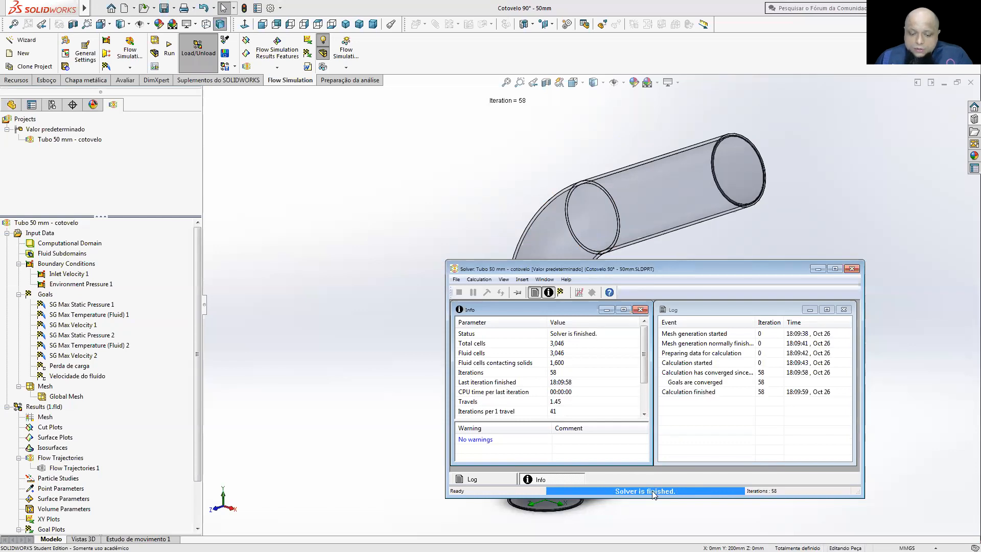
{"action": "left_click", "coordinate": [852, 268]}
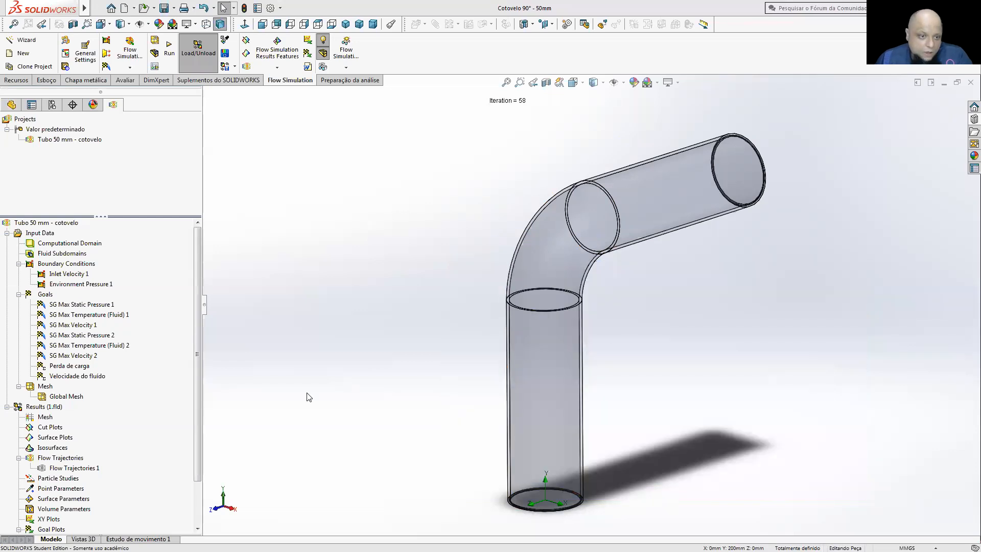
- Try to play and show the existing Flow Trajectories 1 plot on the recalculated elbow
{"action": "right_click", "coordinate": [80, 469]}
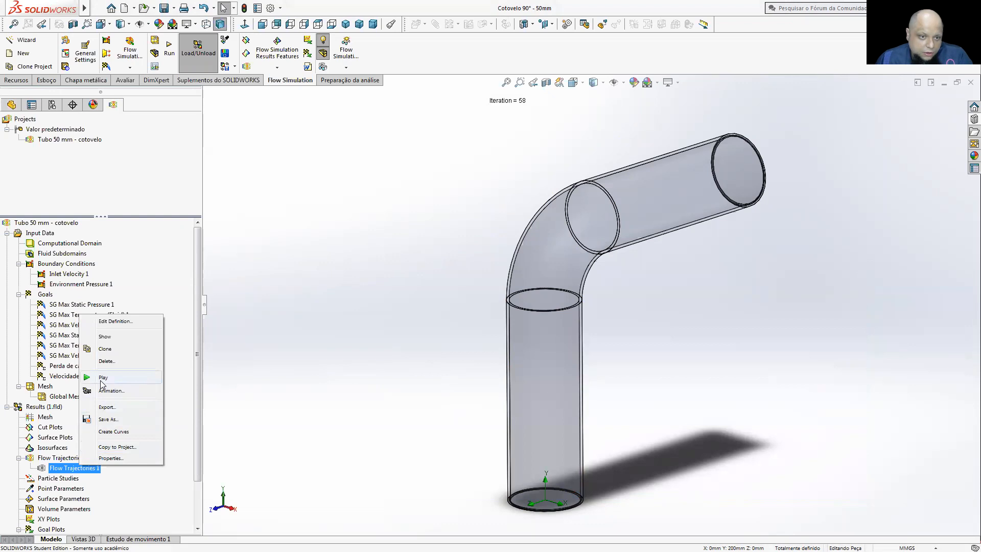
{"action": "left_click", "coordinate": [102, 380]}
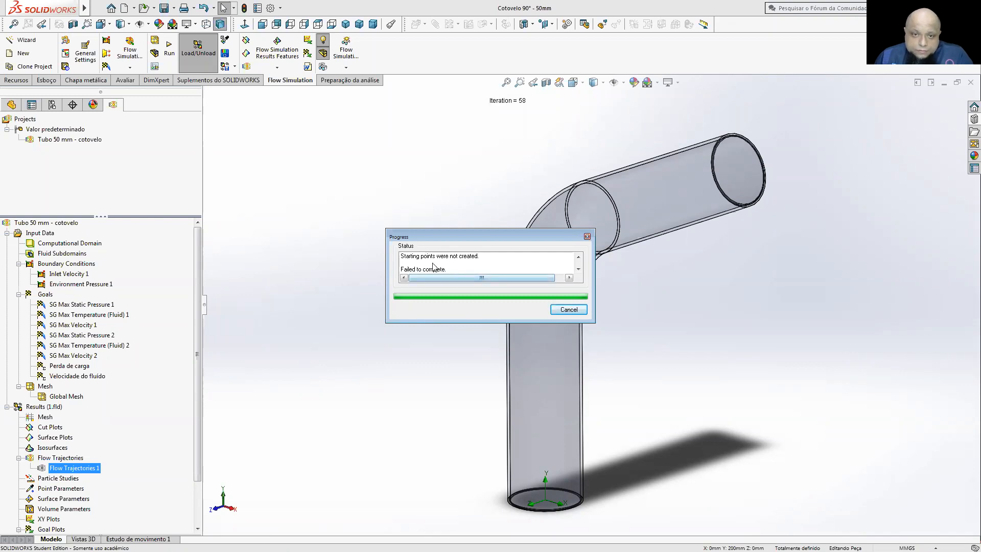
{"action": "left_click", "coordinate": [567, 310]}
{"action": "right_click", "coordinate": [59, 470]}
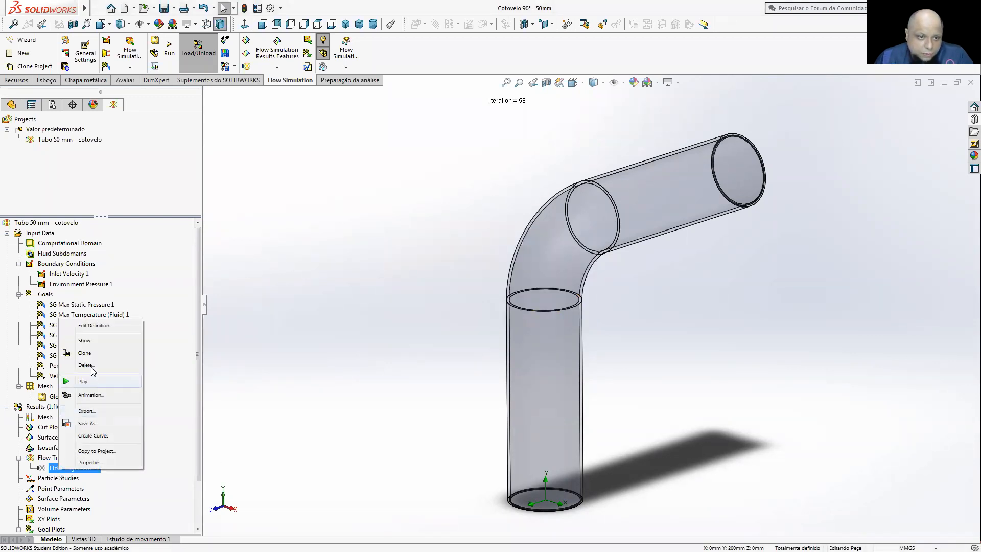
{"action": "left_click", "coordinate": [94, 341]}
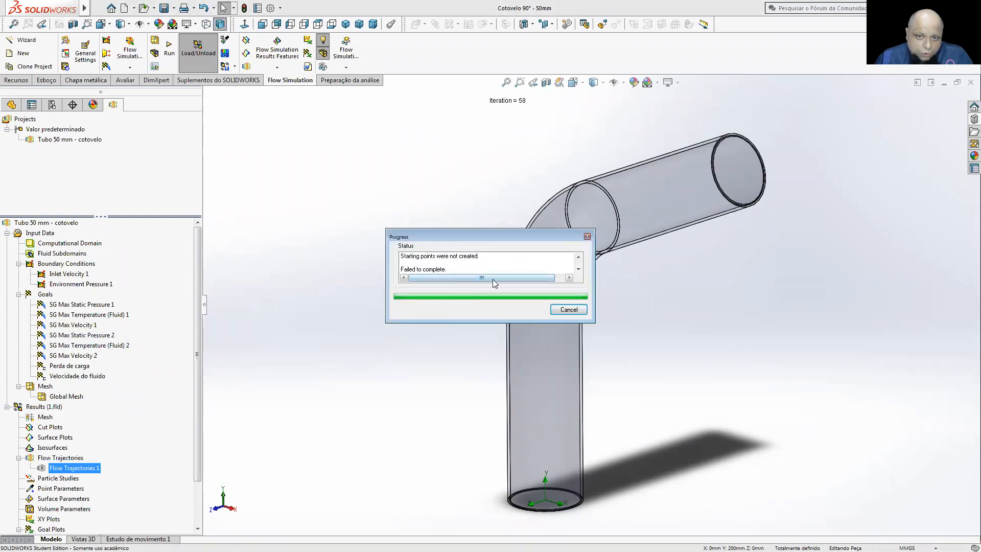
{"action": "left_click", "coordinate": [559, 311]}
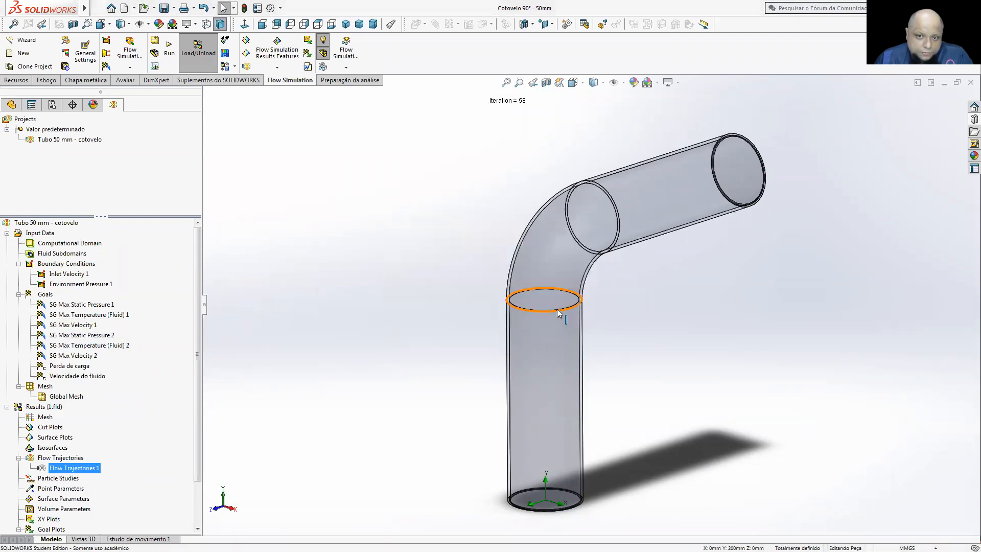
- Delete the old Flow Trajectories 1 plot from the results
{"action": "right_click", "coordinate": [83, 469]}
{"action": "left_click", "coordinate": [109, 361]}
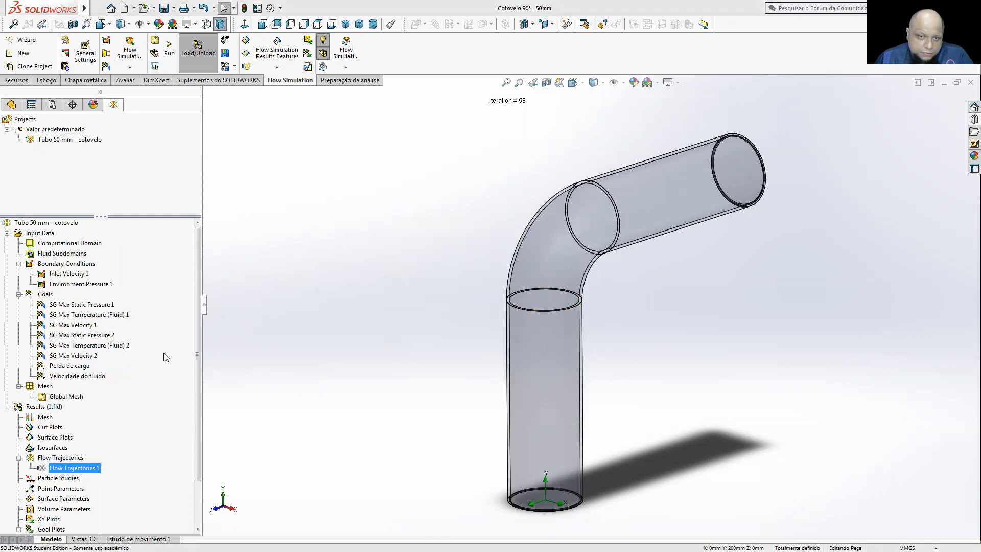
{"action": "left_click", "coordinate": [545, 247]}
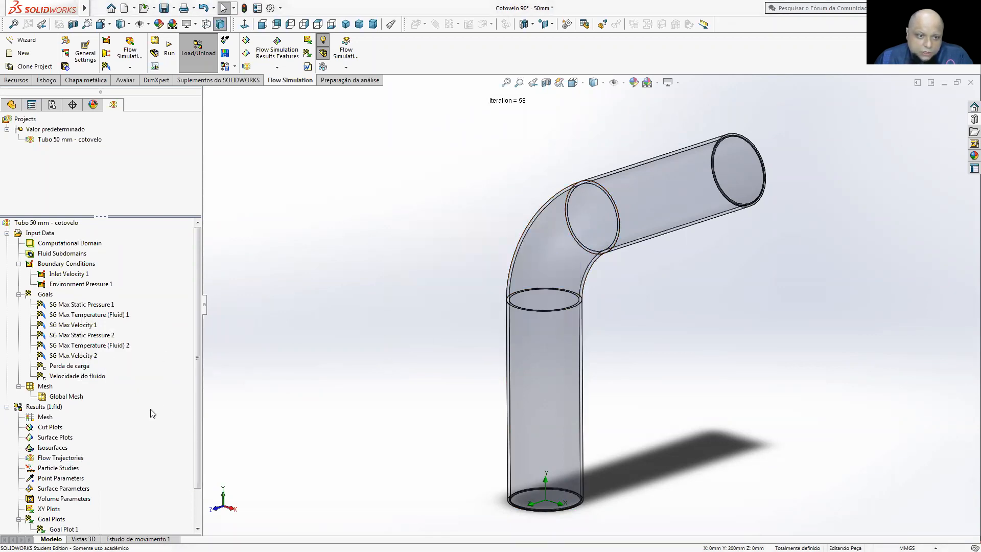
- Start a new flow trajectories plot with the inner lid face at the vertical pipe's lower end as starting points
{"action": "right_click", "coordinate": [64, 457]}
{"action": "left_click", "coordinate": [90, 466]}
{"action": "middle_click_drag", "start_coordinate": [425, 408], "coordinate": [402, 314]}
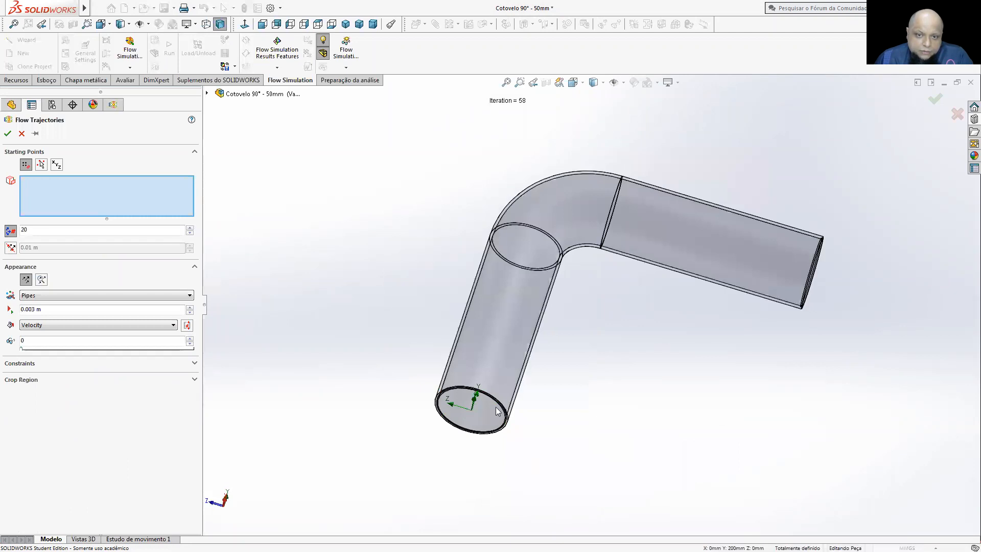
{"action": "scroll", "coordinate": [480, 386], "scroll_direction": "down", "scroll_amount": 2}
{"action": "right_click", "coordinate": [480, 386]}
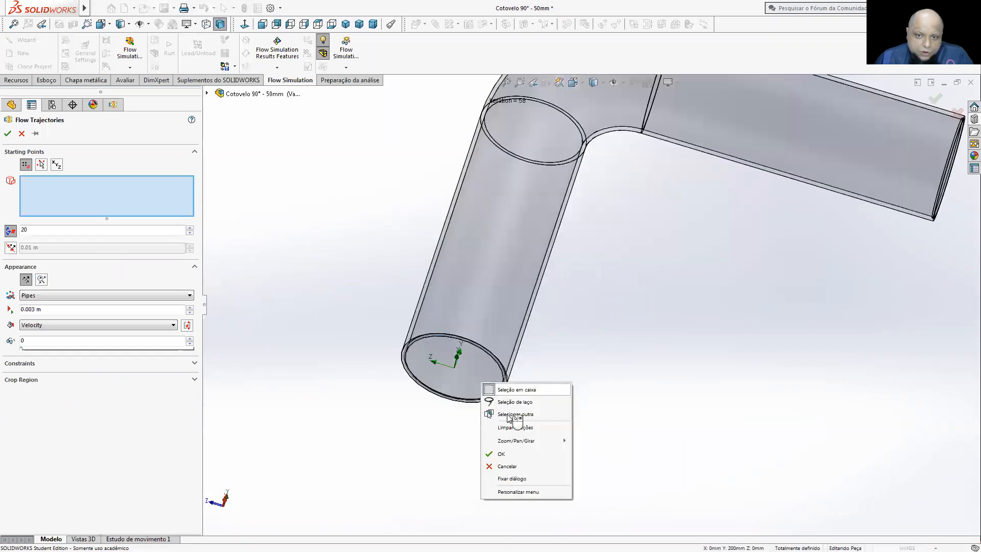
{"action": "left_click", "coordinate": [541, 432]}
{"action": "left_click", "coordinate": [543, 432]}
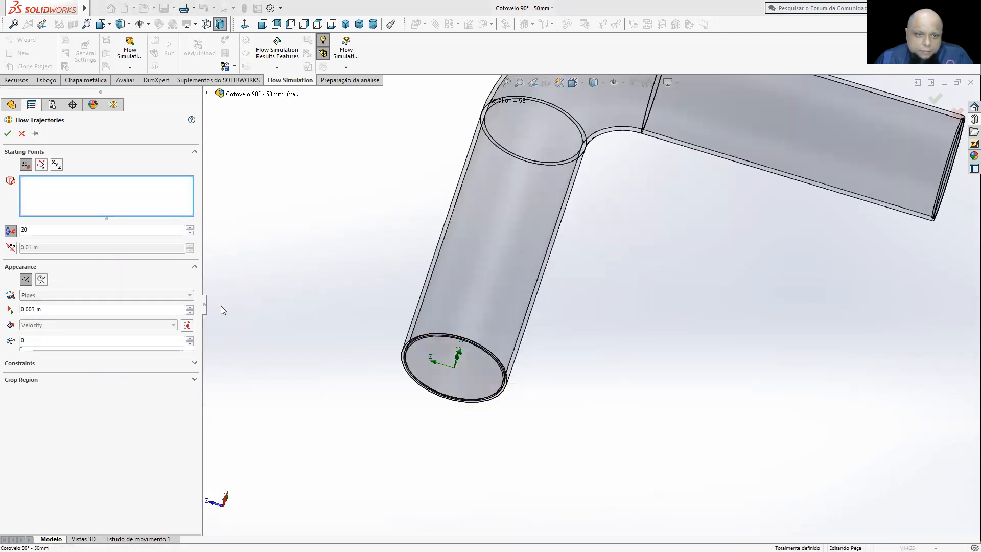
- Set the plot to 50 trajectories with a pipe width of 0.001 m and generate it
{"action": "double_click", "coordinate": [24, 243]}
{"action": "type", "text": "50"}
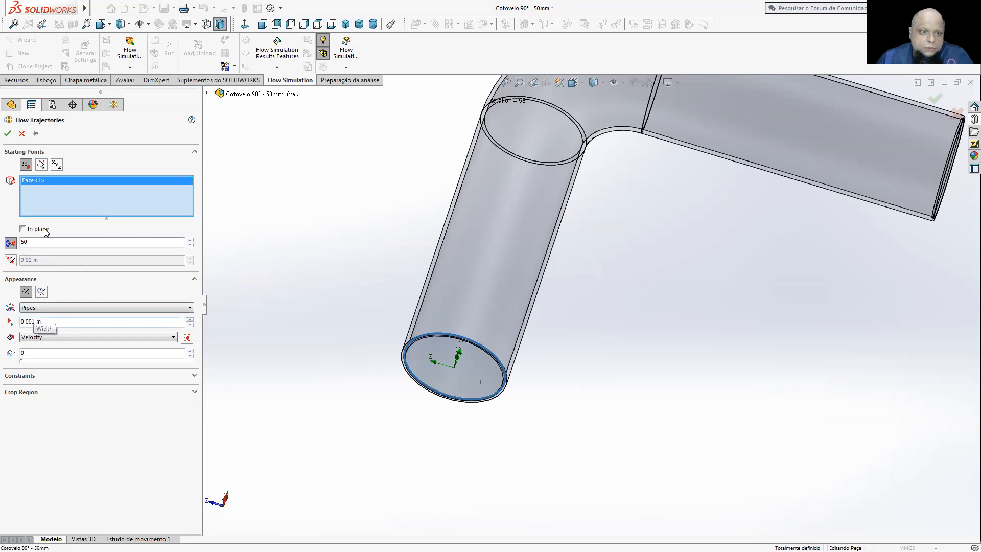
{"action": "left_click", "coordinate": [7, 133]}
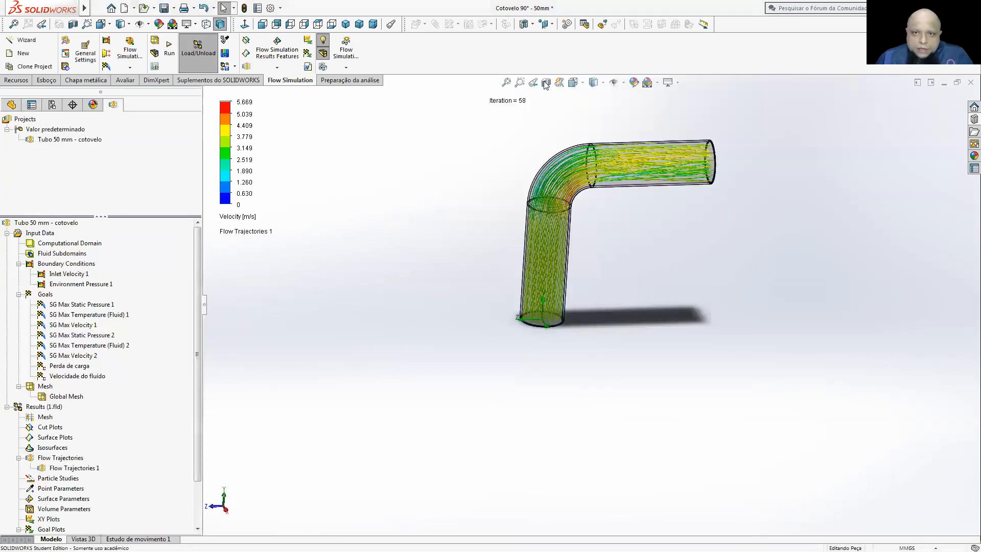
- Play the new flow trajectories plot as an animation with the elbow in the right-side view
{"action": "left_click", "coordinate": [345, 24]}
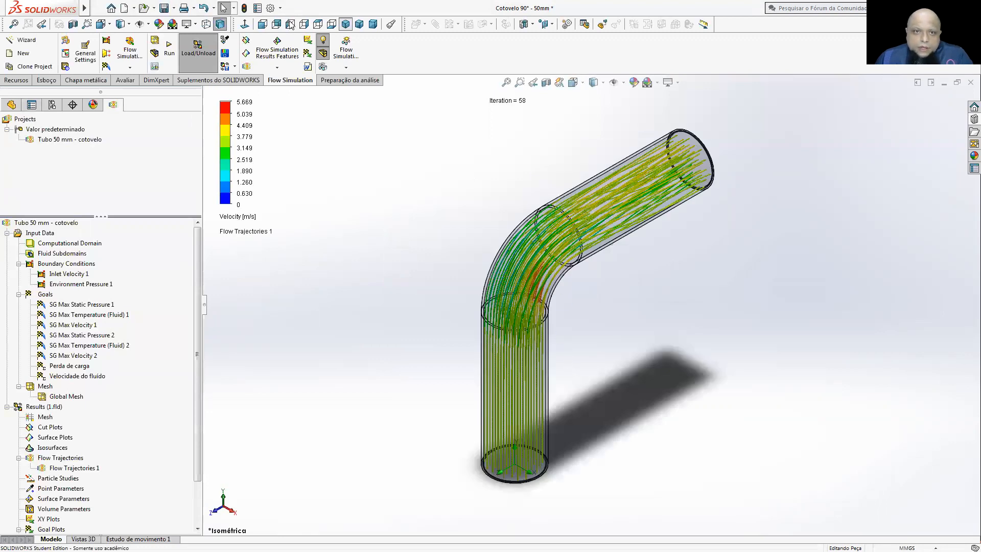
{"action": "left_click", "coordinate": [305, 25]}
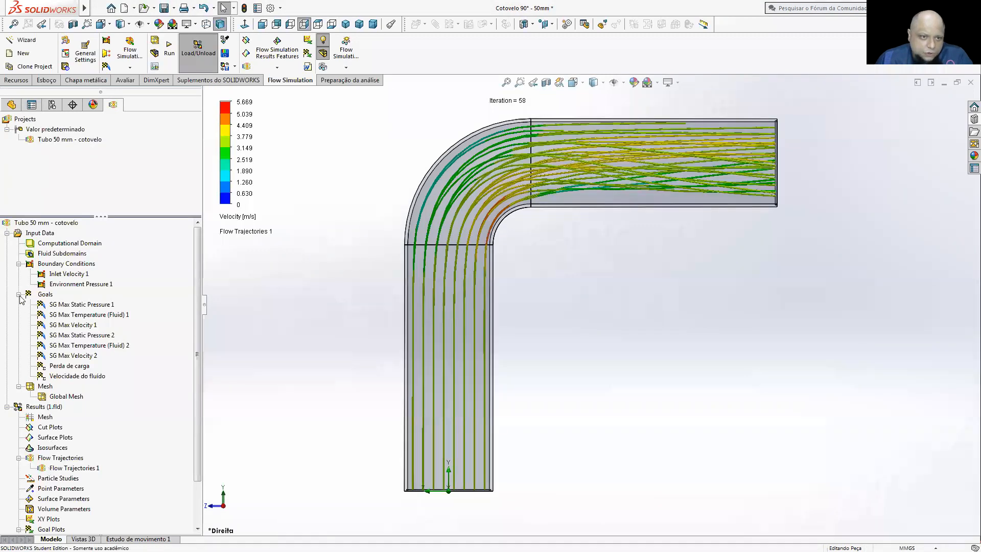
{"action": "left_click", "coordinate": [19, 265]}
{"action": "right_click", "coordinate": [51, 362]}
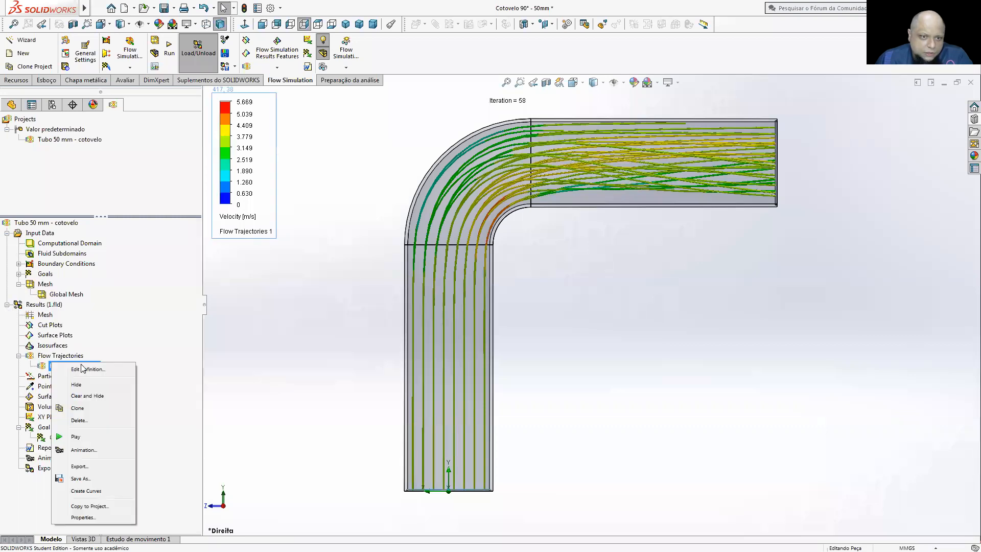
{"action": "left_click", "coordinate": [76, 437]}
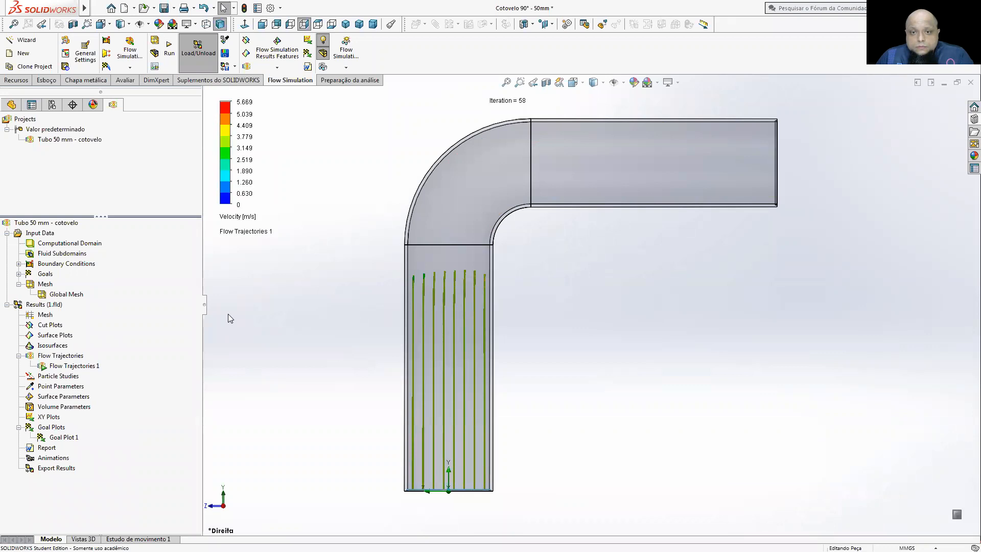
- Examine the animated flow through the curved bend from the front and from oblique angles
{"action": "left_click", "coordinate": [264, 28]}
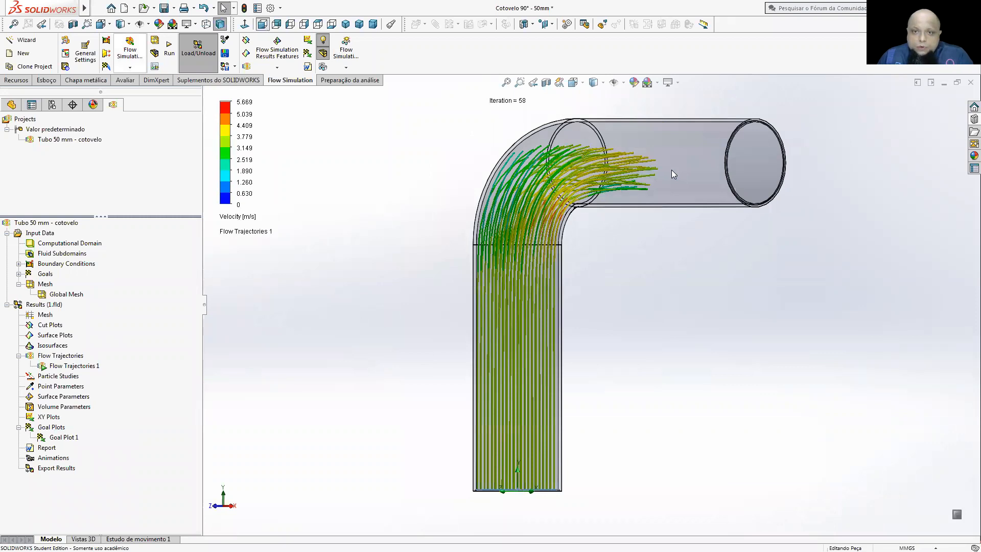
{"action": "key", "text": "ctrl+1"}
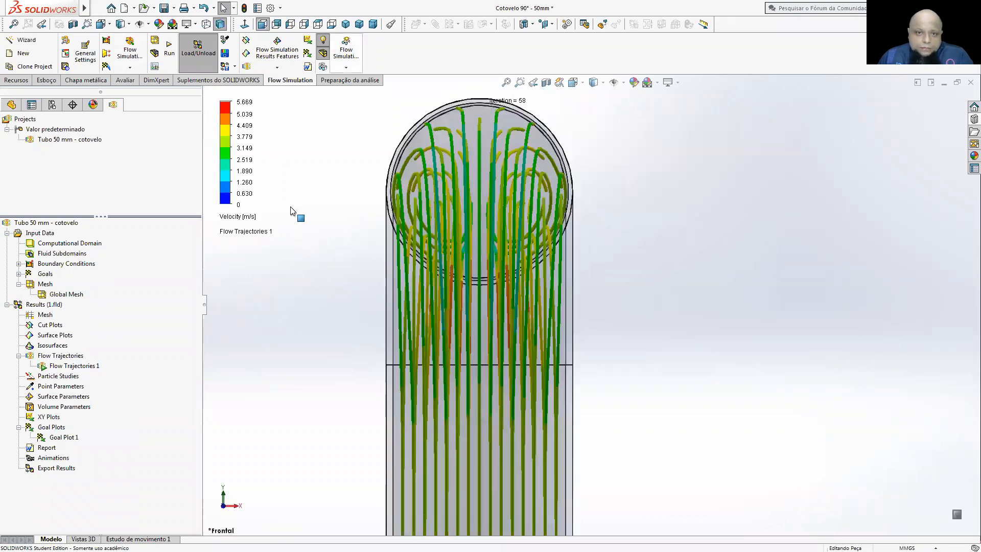
{"action": "scroll", "coordinate": [621, 158], "scroll_direction": "down", "scroll_amount": 2}
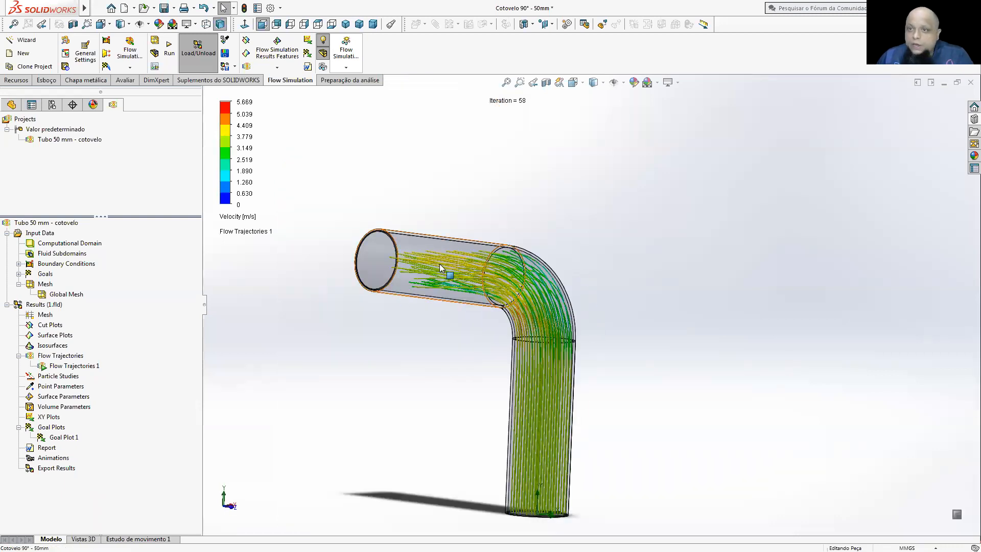
{"action": "middle_click_drag", "start_coordinate": [679, 311], "coordinate": [504, 382]}
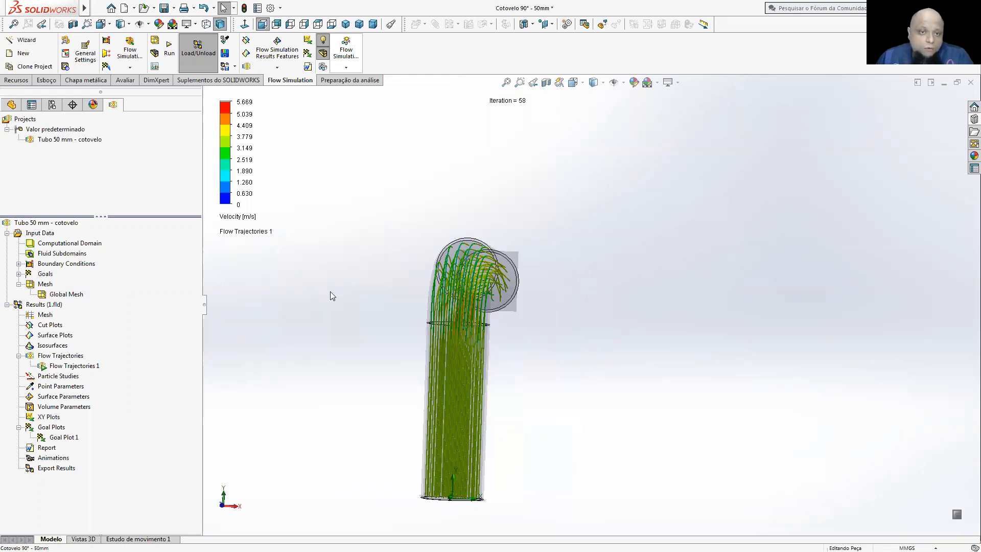
- Change the parameter colouring the flow trajectories to Pressure
{"action": "left_click", "coordinate": [237, 217]}
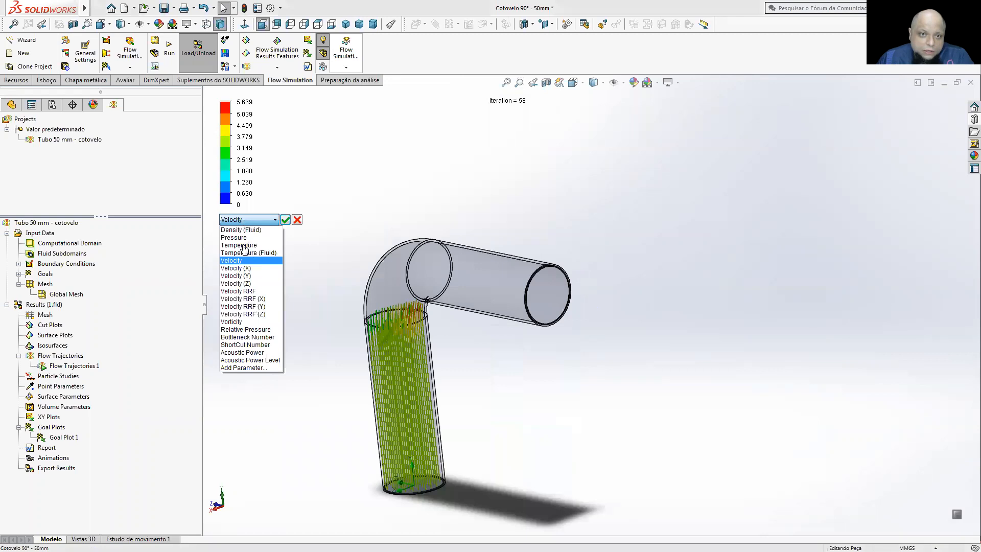
{"action": "left_click", "coordinate": [286, 223]}
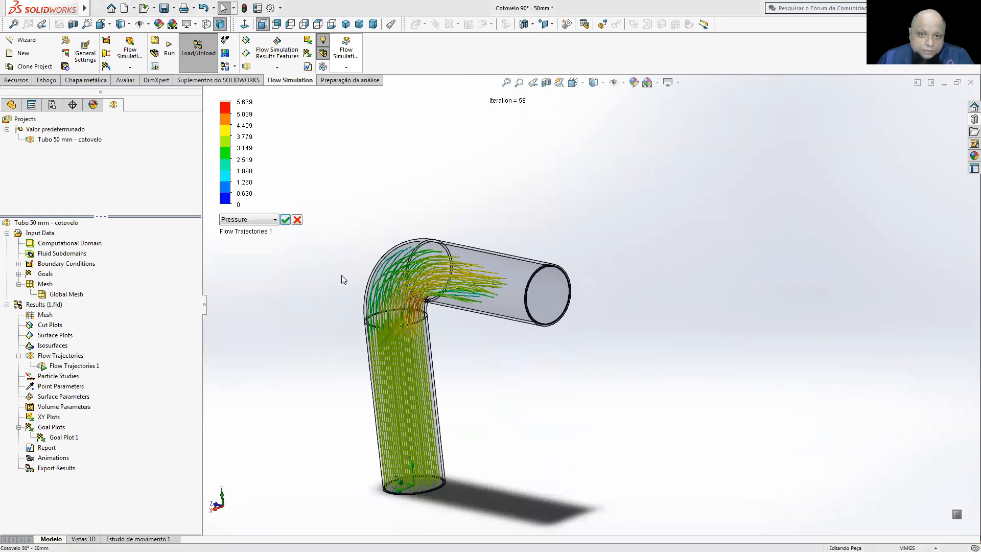
- View the pressure-coloured flow trajectories from the right side and stop their animation
{"action": "middle_click_drag", "start_coordinate": [460, 396], "coordinate": [492, 381]}
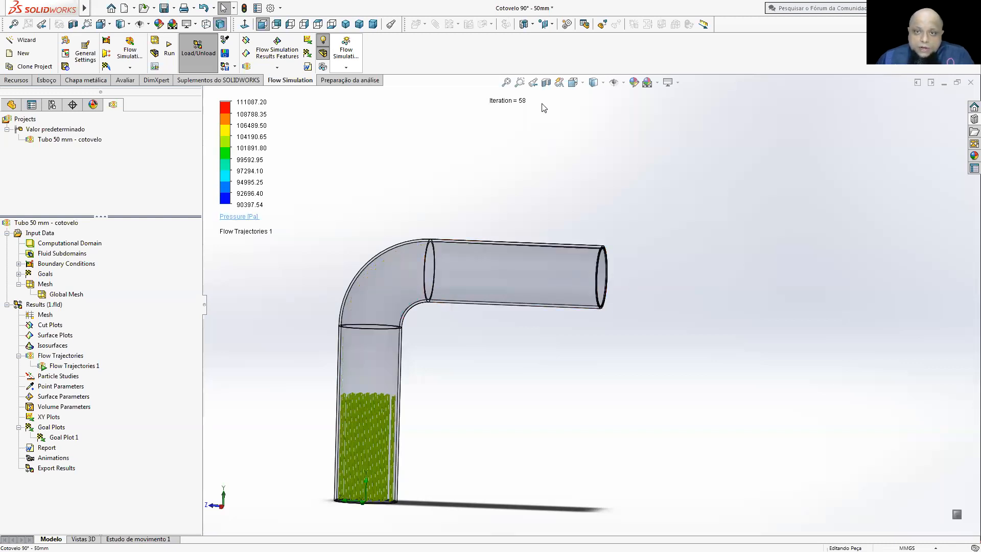
{"action": "left_click", "coordinate": [305, 25]}
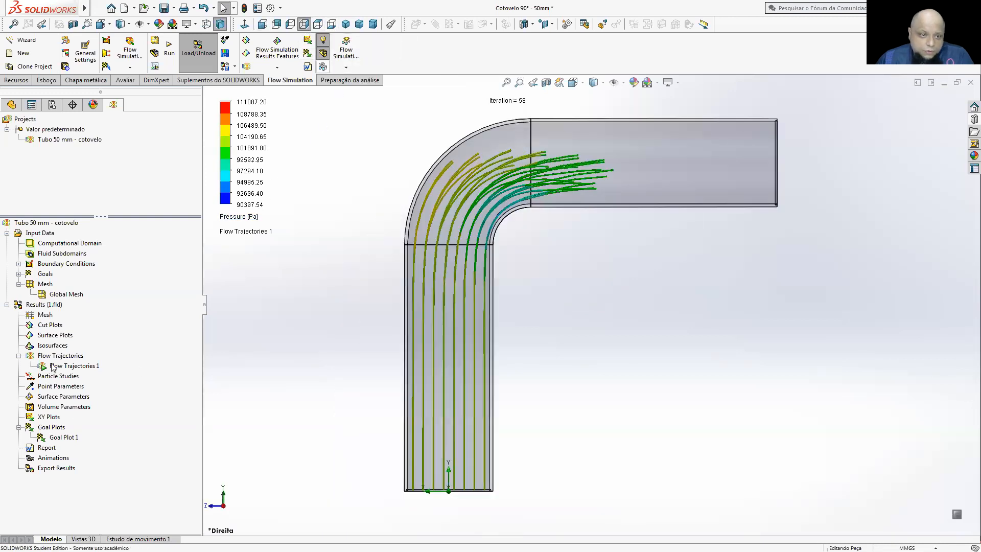
{"action": "right_click", "coordinate": [56, 366]}
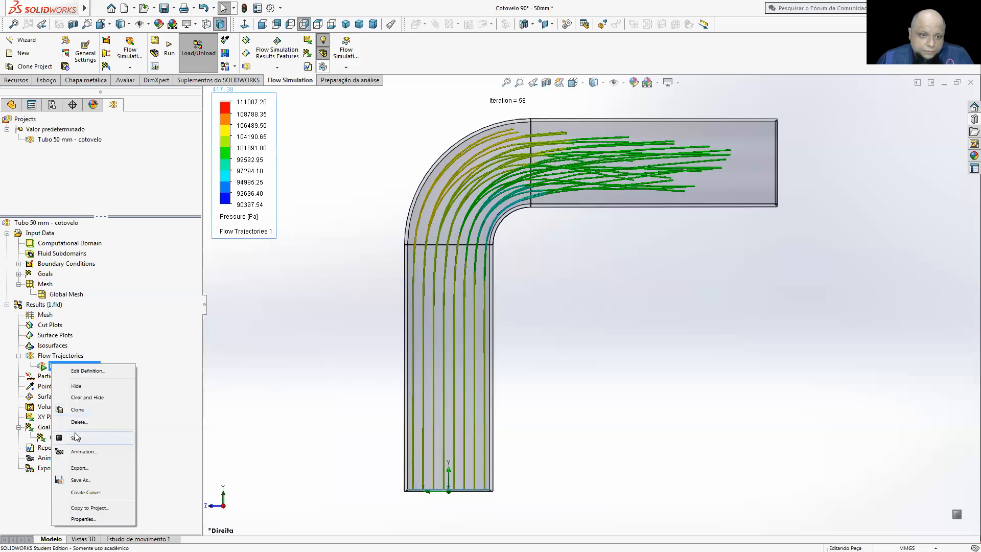
{"action": "left_click", "coordinate": [69, 437]}
- Insert a new goal plot with all goals selected, show it and export it to an Excel workbook
{"action": "right_click", "coordinate": [52, 437]}
{"action": "right_click", "coordinate": [43, 428]}
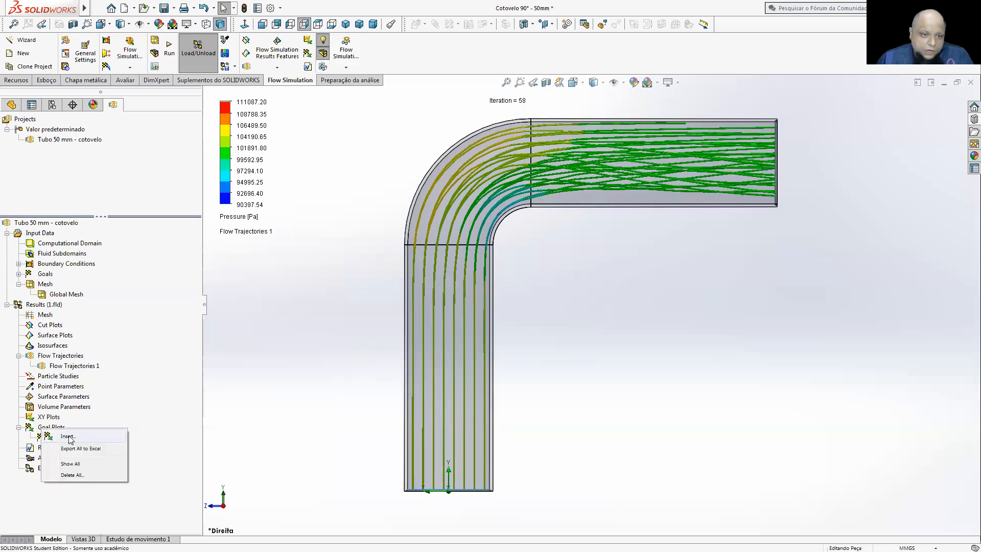
{"action": "left_click", "coordinate": [70, 438]}
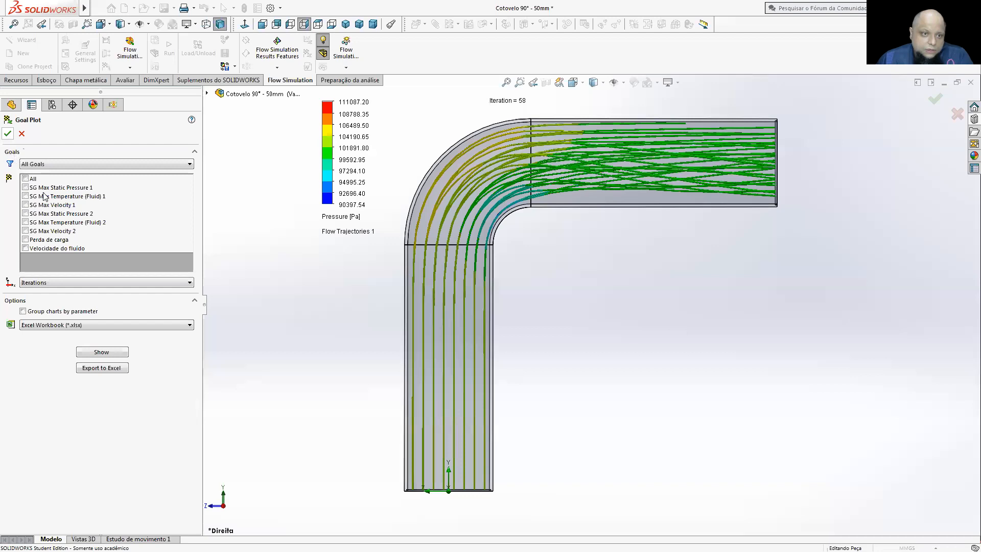
{"action": "left_click", "coordinate": [119, 357]}
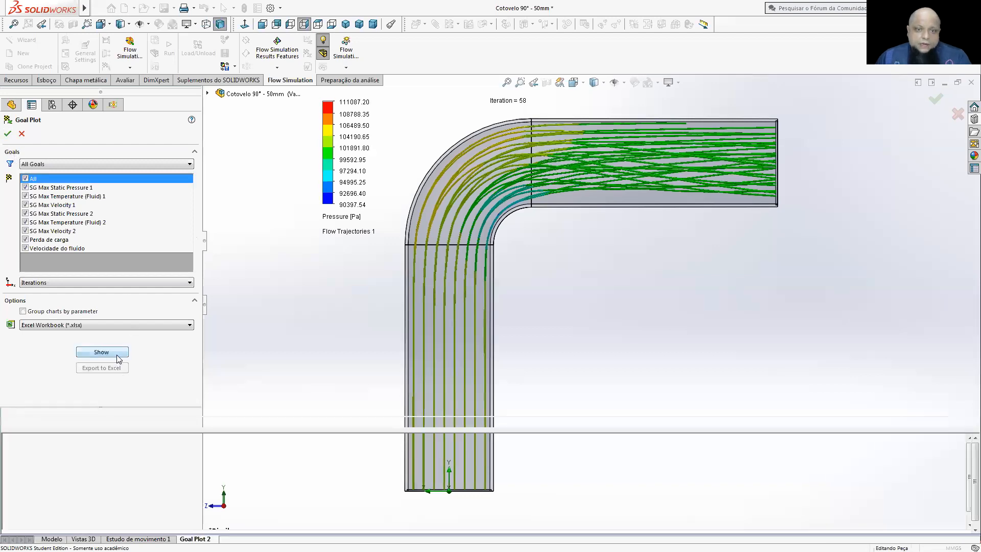
{"action": "left_click", "coordinate": [92, 369]}
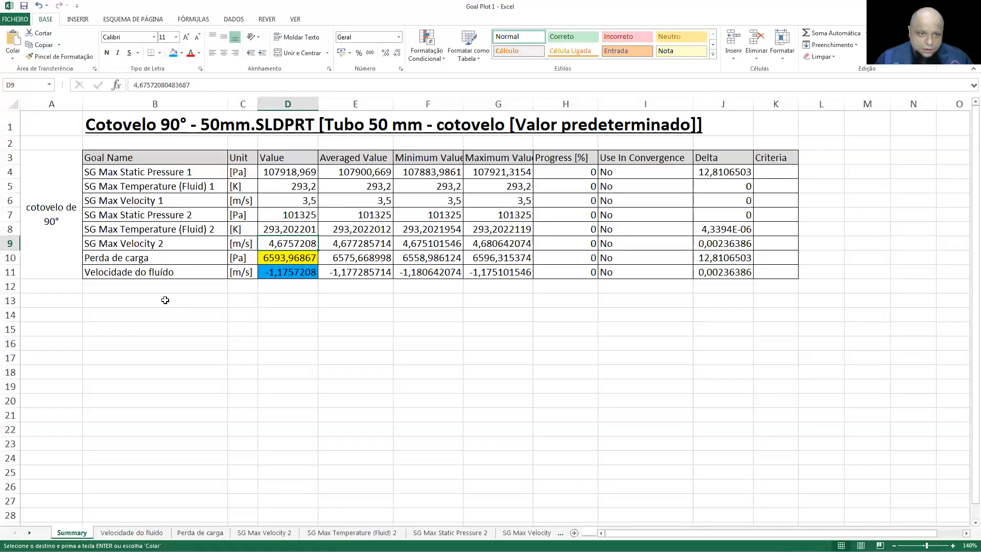
- In the Goal Plot 1 Excel workbook, paste the new goal results at B13 and duplicate the merged "cotovelo de 90°" label at A13
{"action": "left_click", "coordinate": [137, 301]}
{"action": "key", "text": "ctrl+v"}
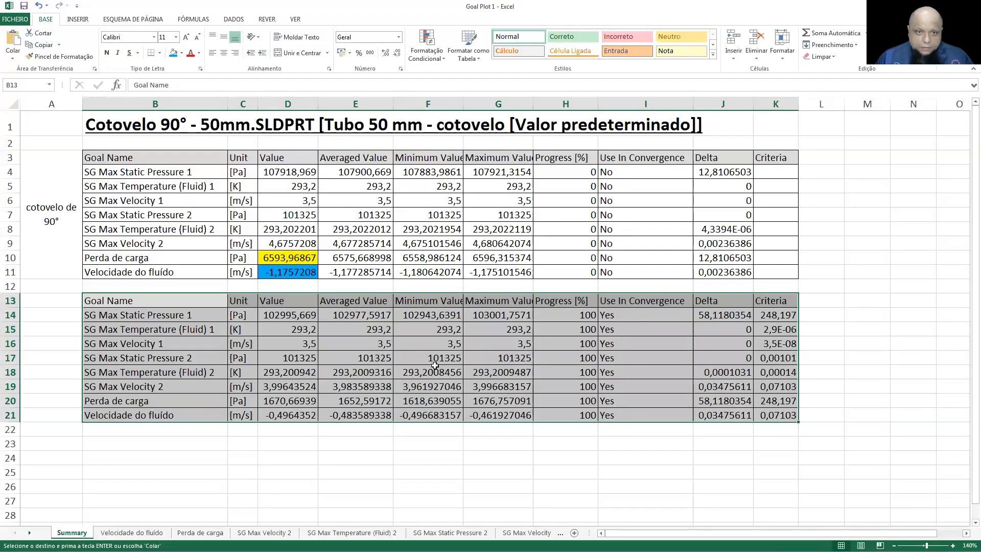
{"action": "left_click", "coordinate": [59, 228]}
{"action": "key", "text": "ctrl+c"}
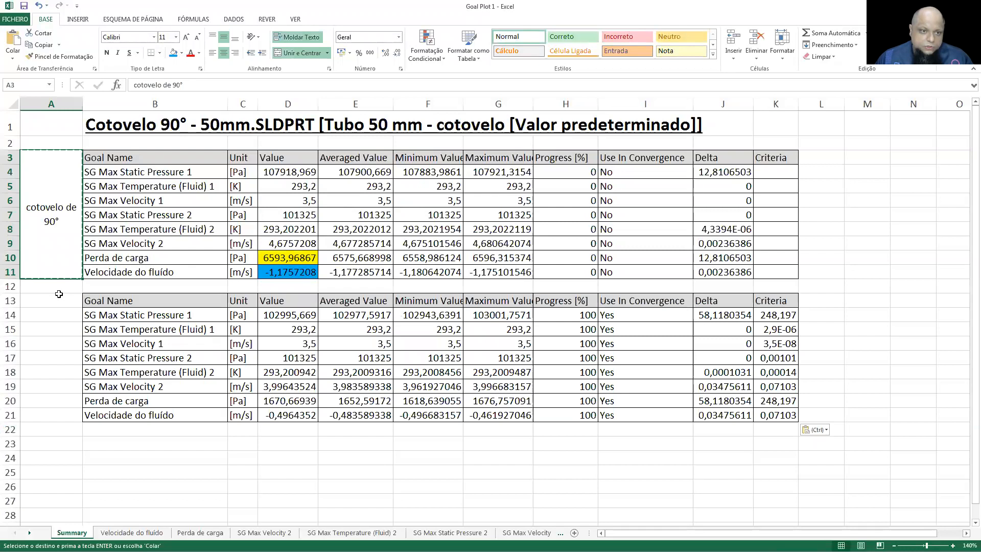
{"action": "left_click", "coordinate": [56, 299]}
{"action": "key", "text": "ctrl+v"}
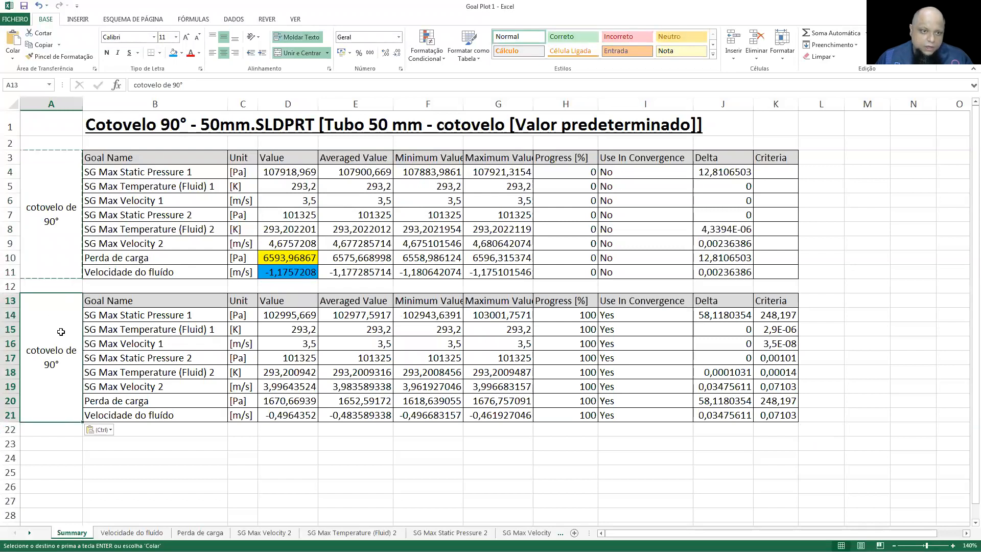
- Change the second table's label in A13 to "cotovelo com R = 50 mm"
{"action": "double_click", "coordinate": [71, 365]}
{"action": "key", "text": "BackSpace"}
{"action": "key", "text": "BackSpace"}
{"action": "key", "text": "BackSpace"}
{"action": "key", "text": "BackSpace"}
{"action": "key", "text": "BackSpace"}
{"action": "key", "text": "BackSpace"}
{"action": "type", "text": "com R"}
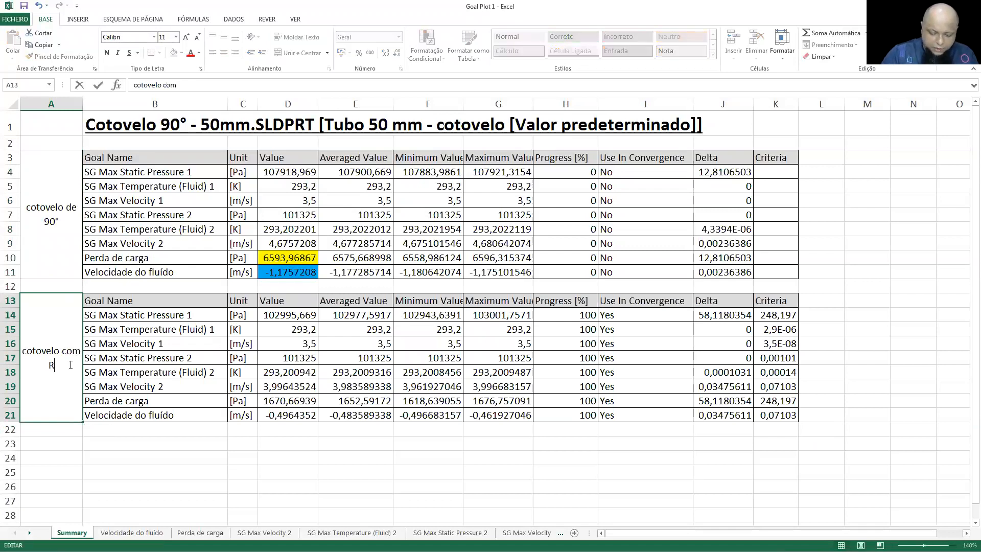
{"action": "type", "text": " = 50 mm"}
{"action": "left_click", "coordinate": [114, 439]}
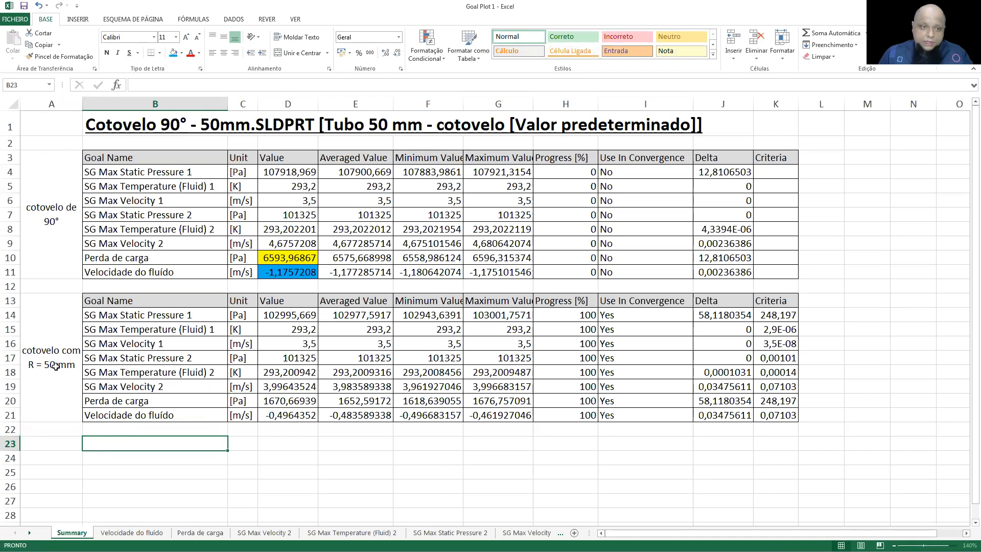
- Extend the label in A13 so it reads "cotovelo de 90° com R = 50 mm"
{"action": "double_click", "coordinate": [65, 351]}
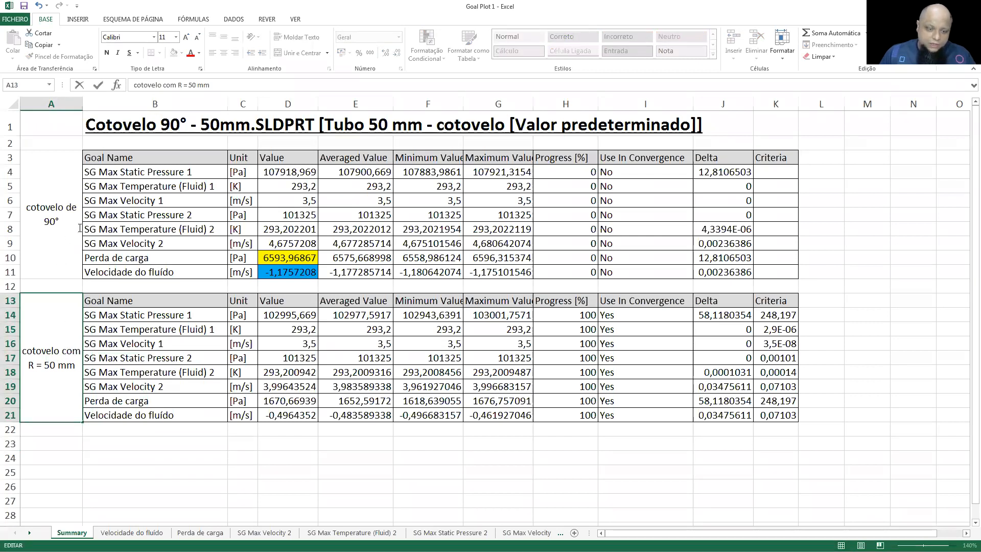
{"action": "left_click", "coordinate": [63, 350]}
{"action": "type", "text": "de 90°"}
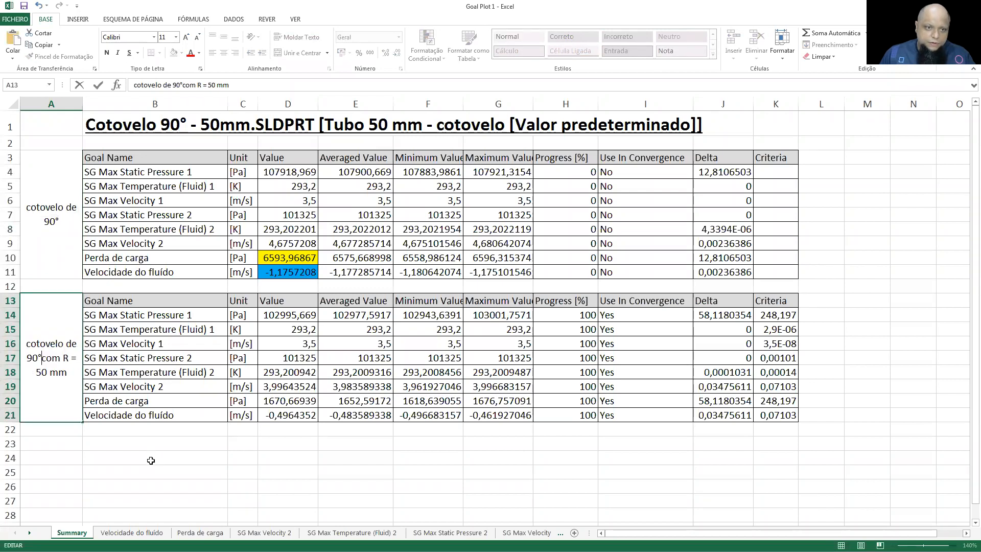
{"action": "left_click", "coordinate": [151, 467]}
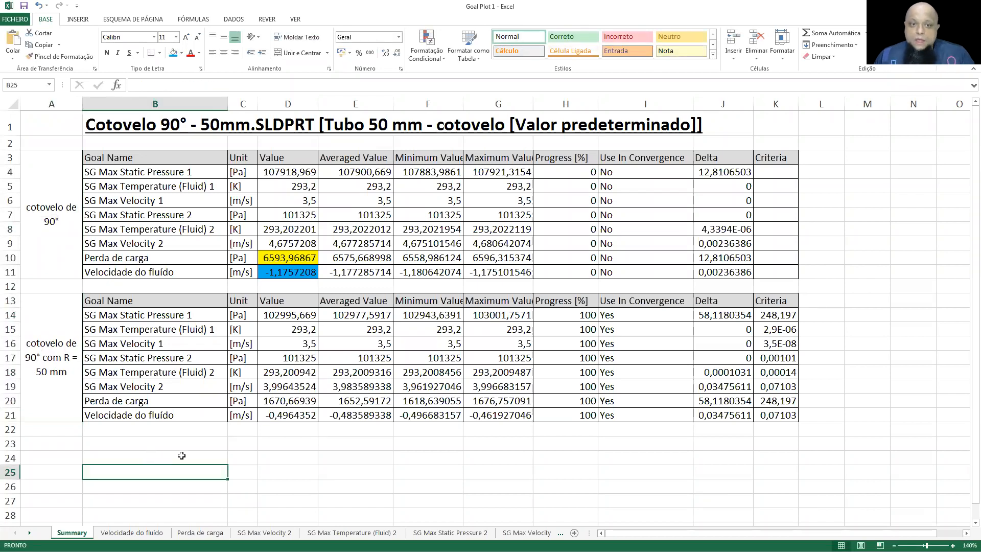
- Compare the SG Max Static Pressure 1 values of both tables and fill the second table's Perda de carga value yellow
{"action": "left_click", "coordinate": [284, 315]}
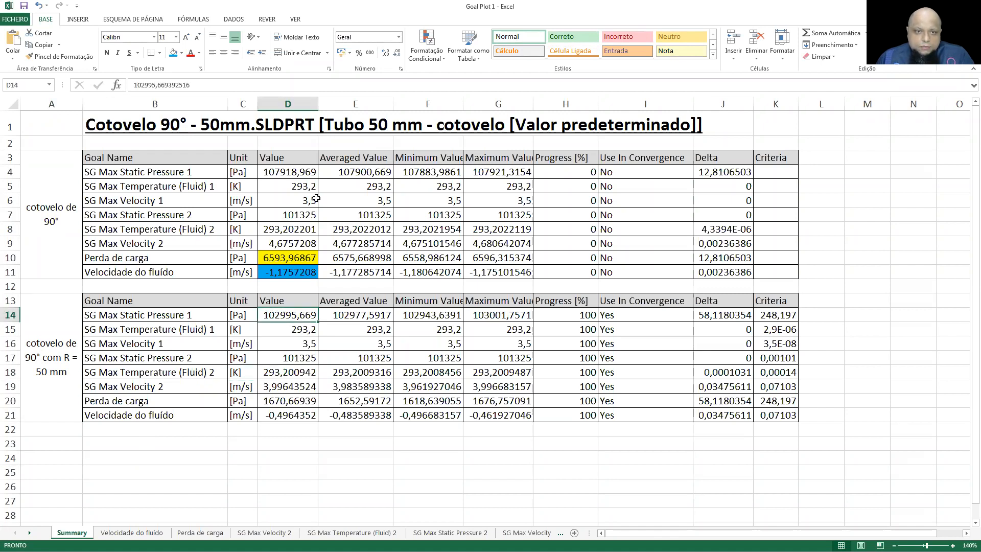
{"action": "left_click", "coordinate": [297, 173]}
{"action": "left_click", "coordinate": [285, 310]}
{"action": "left_click", "coordinate": [287, 171]}
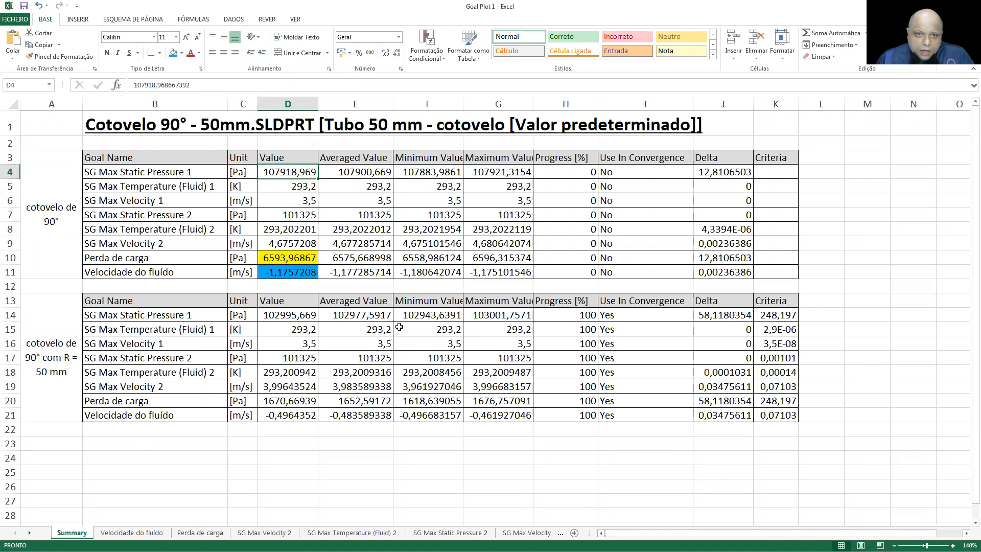
{"action": "left_click", "coordinate": [288, 398]}
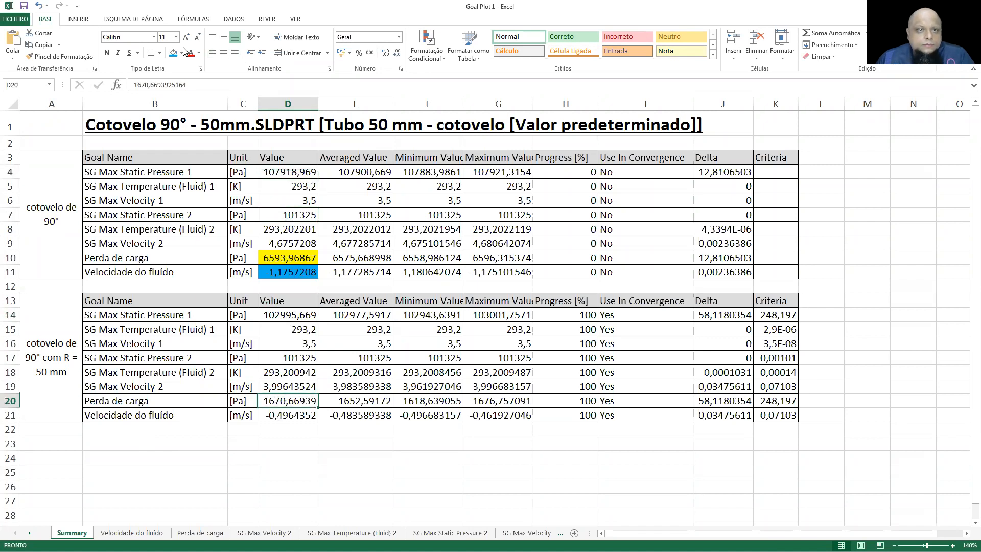
{"action": "left_click", "coordinate": [182, 52]}
{"action": "left_click", "coordinate": [198, 133]}
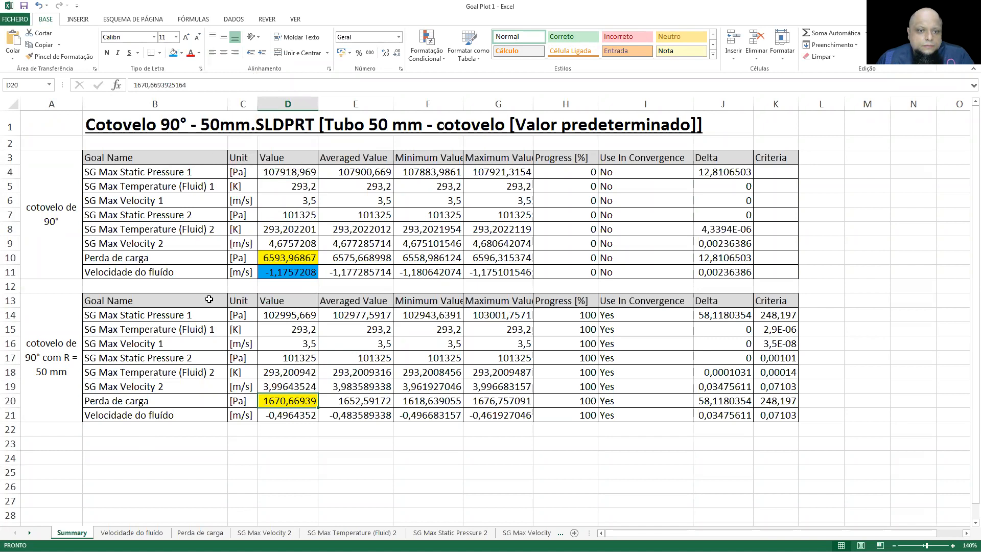
- Fill the Perda de carga label cells in both tables yellow
{"action": "left_click", "coordinate": [108, 400]}
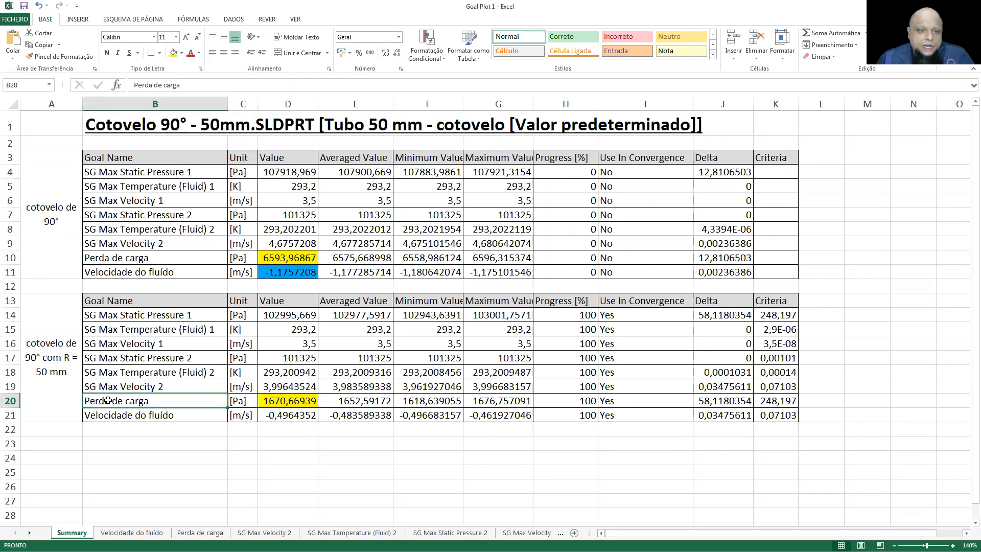
{"action": "left_click", "coordinate": [173, 53]}
{"action": "left_click", "coordinate": [118, 258]}
{"action": "left_click", "coordinate": [174, 53]}
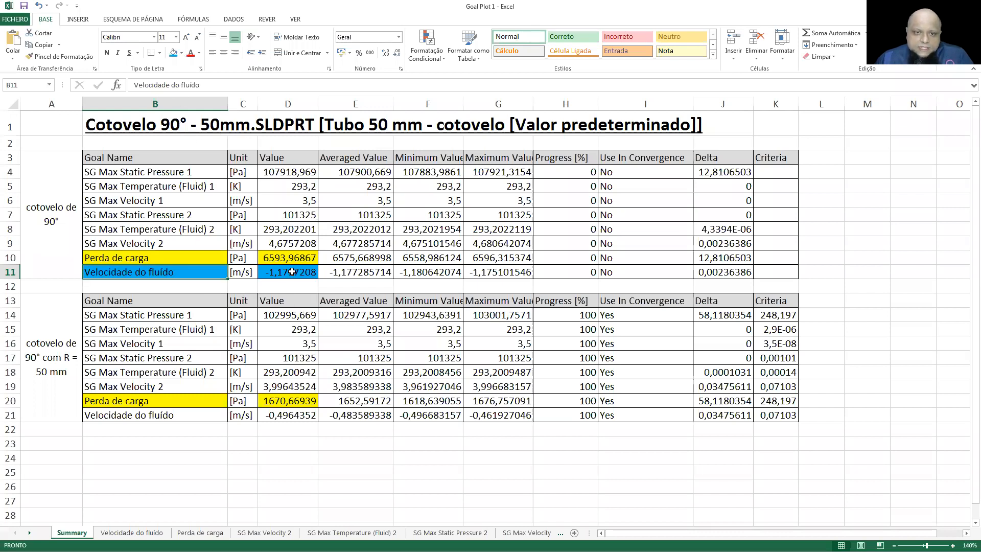
- Fill the second table's Velocidade do fluído label and value blue, and review that table's velocity results
{"action": "left_click", "coordinate": [213, 419]}
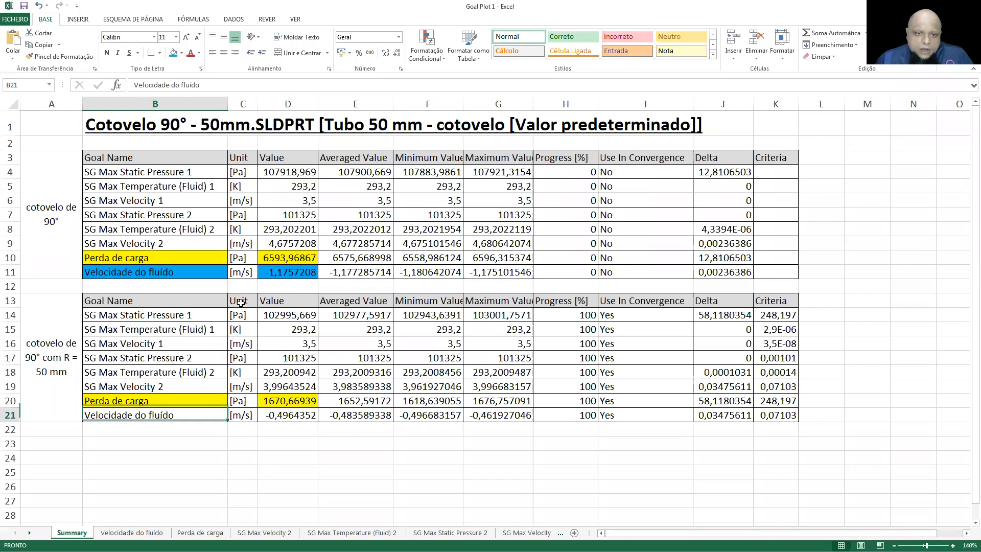
{"action": "left_click", "coordinate": [175, 55]}
{"action": "left_click", "coordinate": [286, 418]}
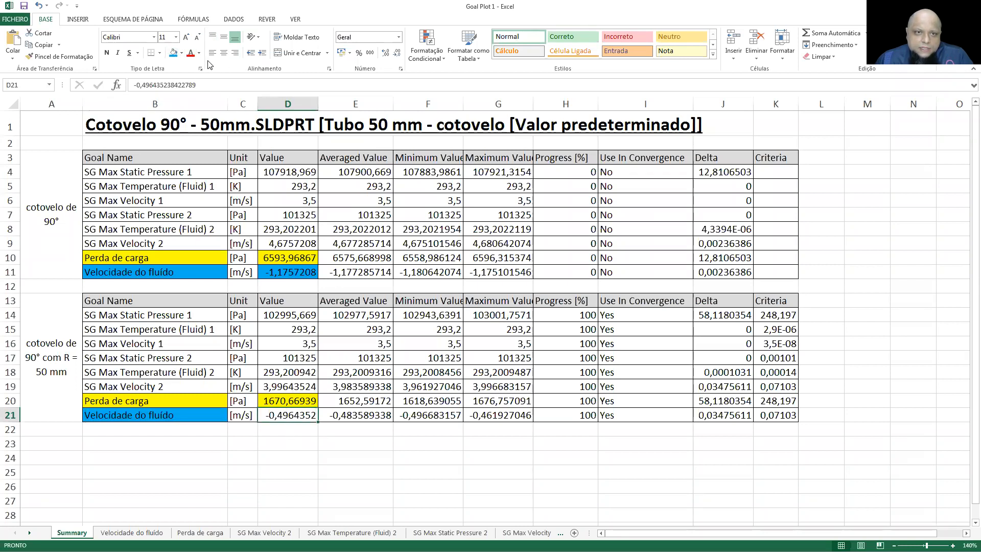
{"action": "left_click", "coordinate": [174, 53]}
{"action": "left_click", "coordinate": [357, 202]}
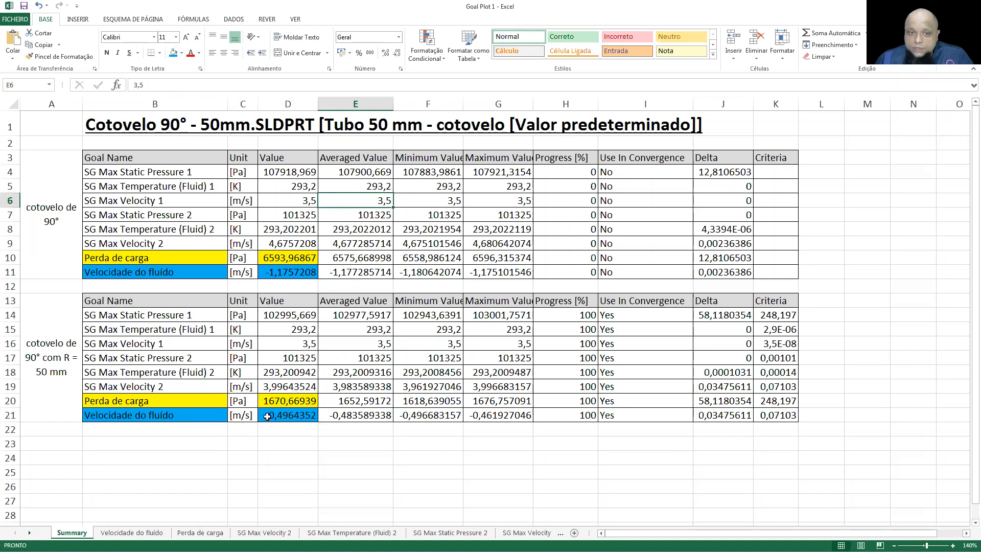
{"action": "left_click", "coordinate": [299, 343]}
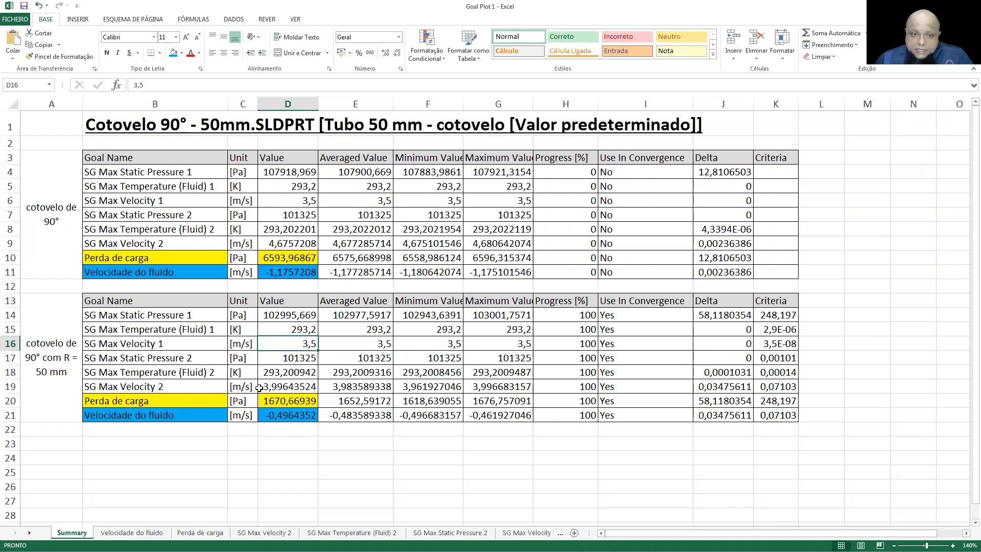
{"action": "left_click", "coordinate": [176, 388]}
{"action": "left_click", "coordinate": [277, 389]}
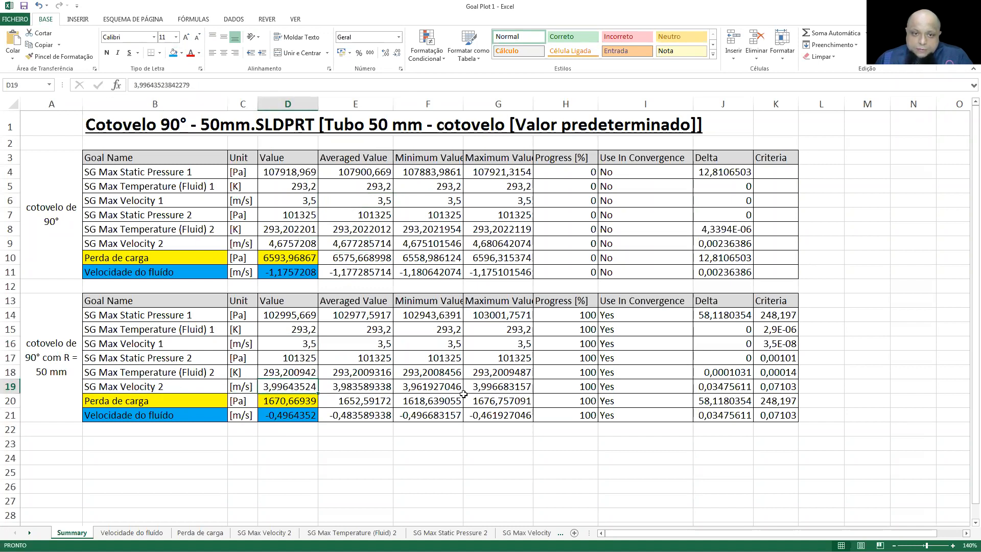
{"action": "left_click", "coordinate": [290, 419]}
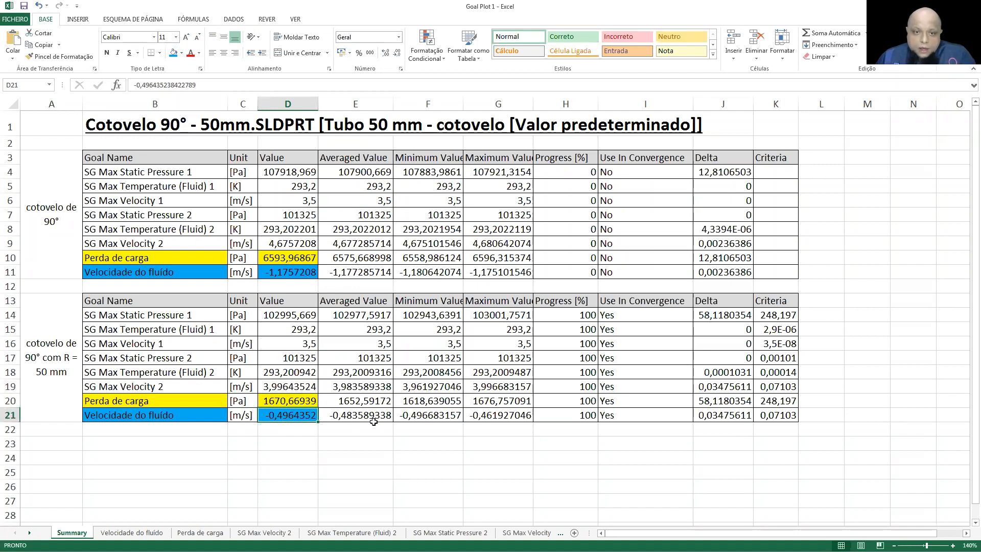
- Clear the Averaged Value results from both tables, keeping the column headers
{"action": "left_click_drag", "start_coordinate": [361, 315], "coordinate": [361, 411]}
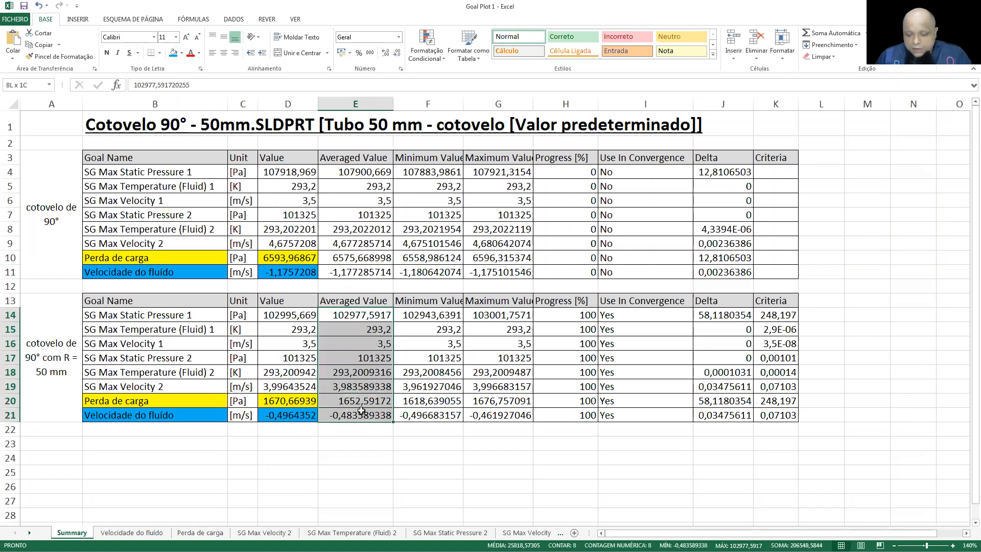
{"action": "key", "text": "Delete"}
{"action": "left_click_drag", "start_coordinate": [364, 173], "coordinate": [368, 273]}
{"action": "key", "text": "Delete"}
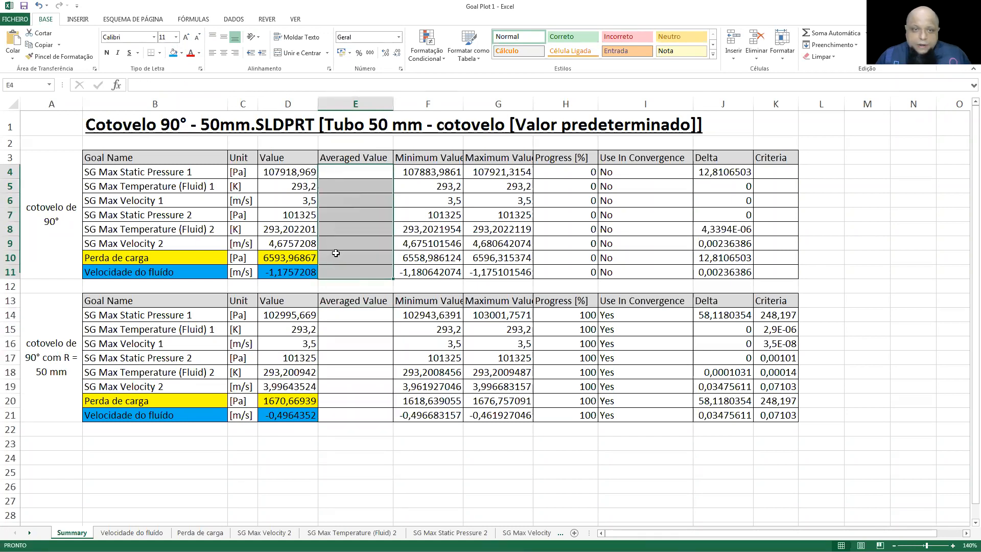
- Enter the formula =D8/D4 in E10 beside the first Perda de carga value and format the cell as a percentage
{"action": "left_click", "coordinate": [336, 253]}
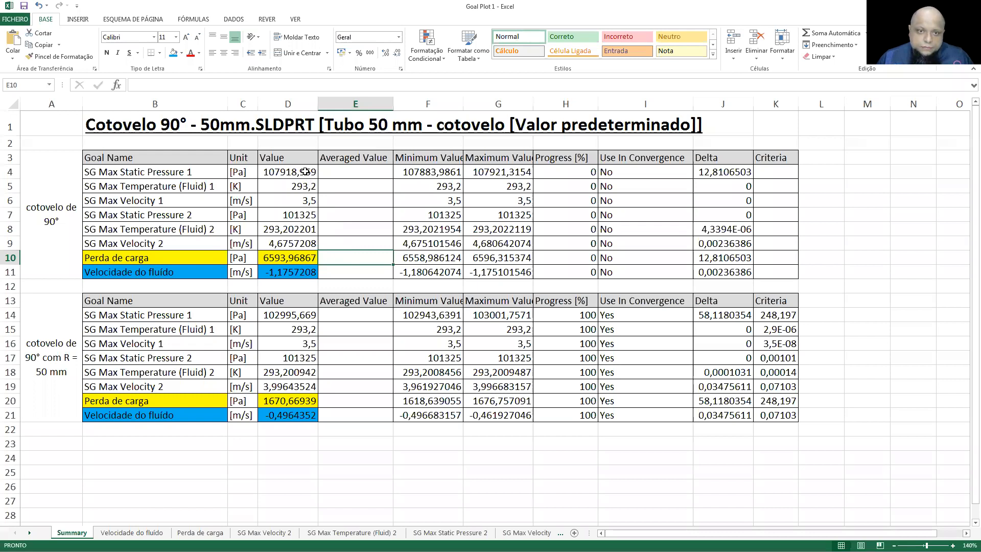
{"action": "type", "text": "="}
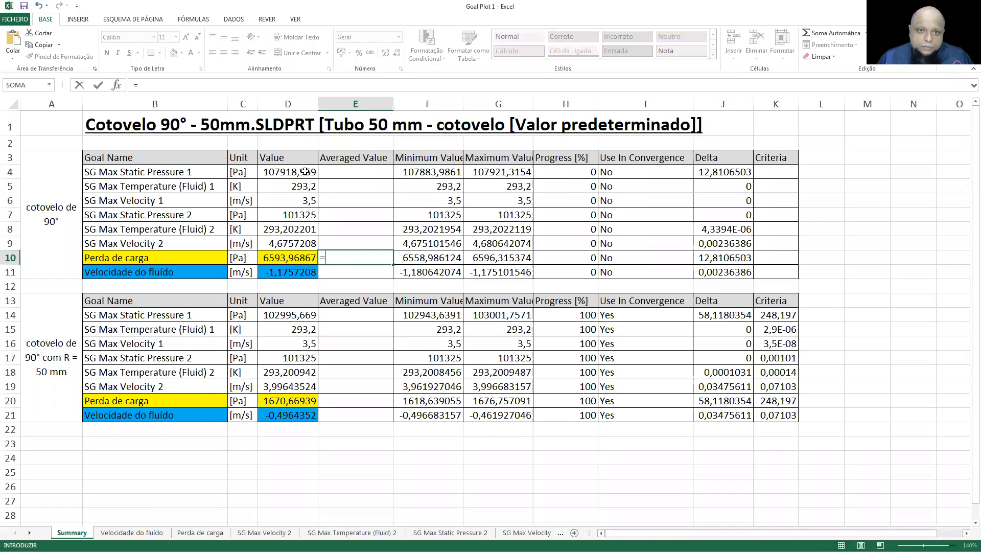
{"action": "left_click", "coordinate": [306, 171]}
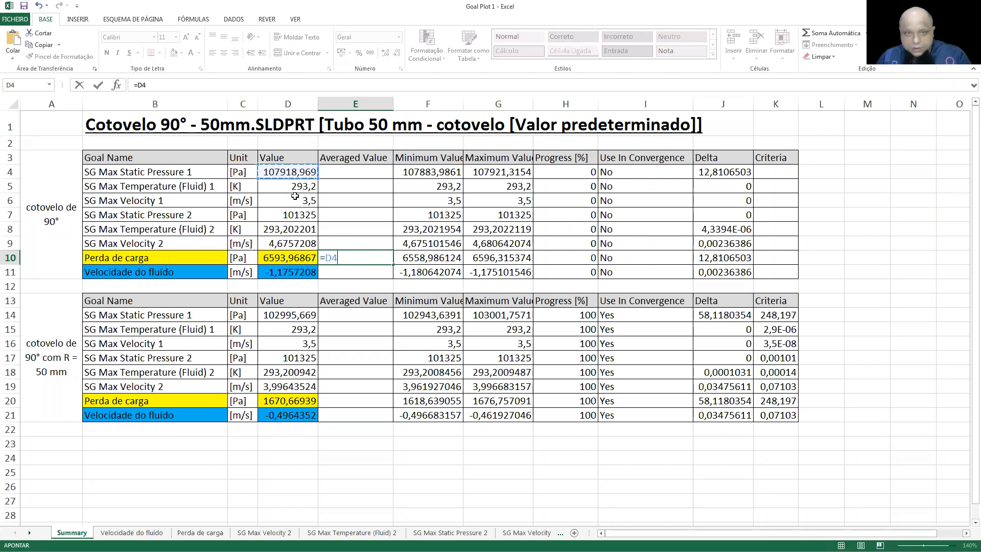
{"action": "left_click", "coordinate": [295, 230]}
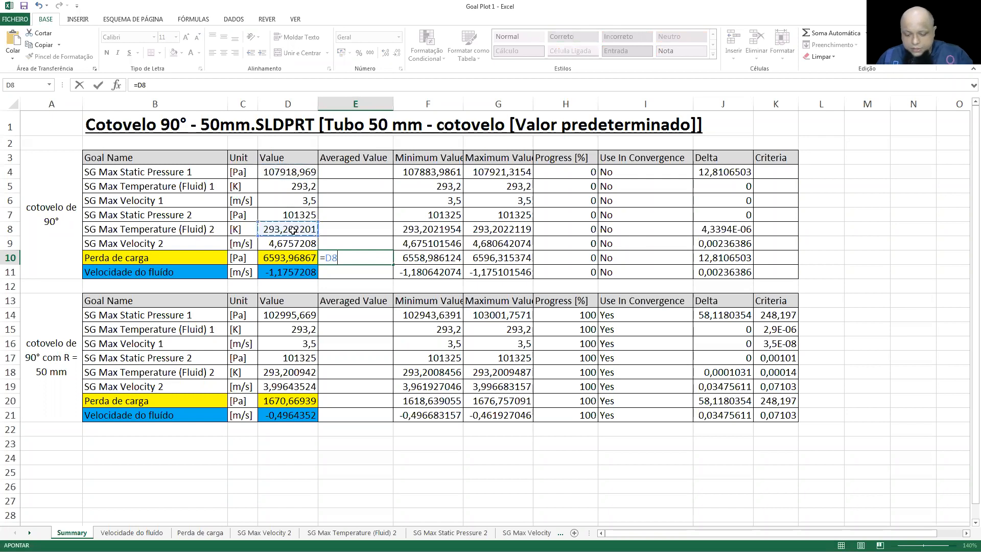
{"action": "type", "text": "/"}
{"action": "left_click", "coordinate": [289, 173]}
{"action": "key", "text": "Return"}
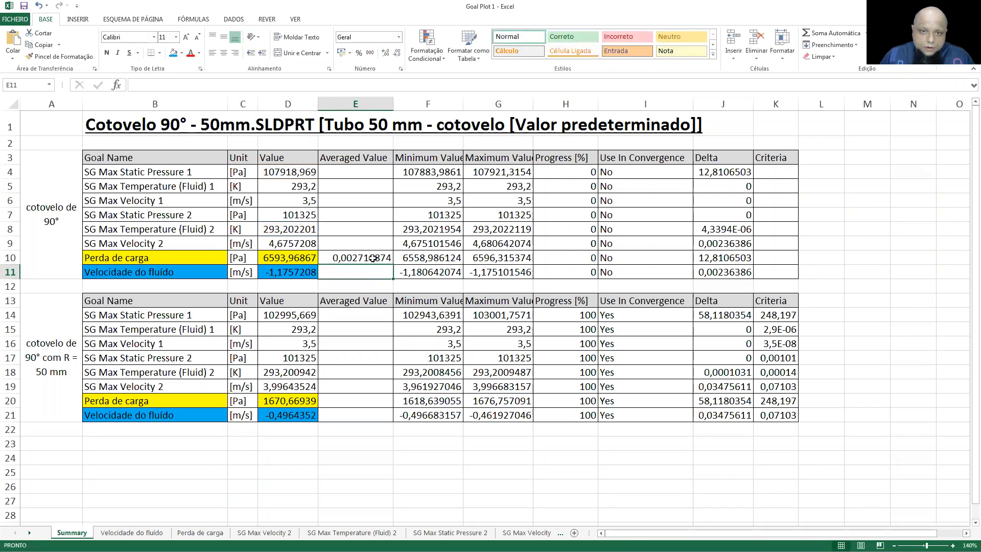
{"action": "key", "text": "Up"}
{"action": "left_click", "coordinate": [359, 53]}
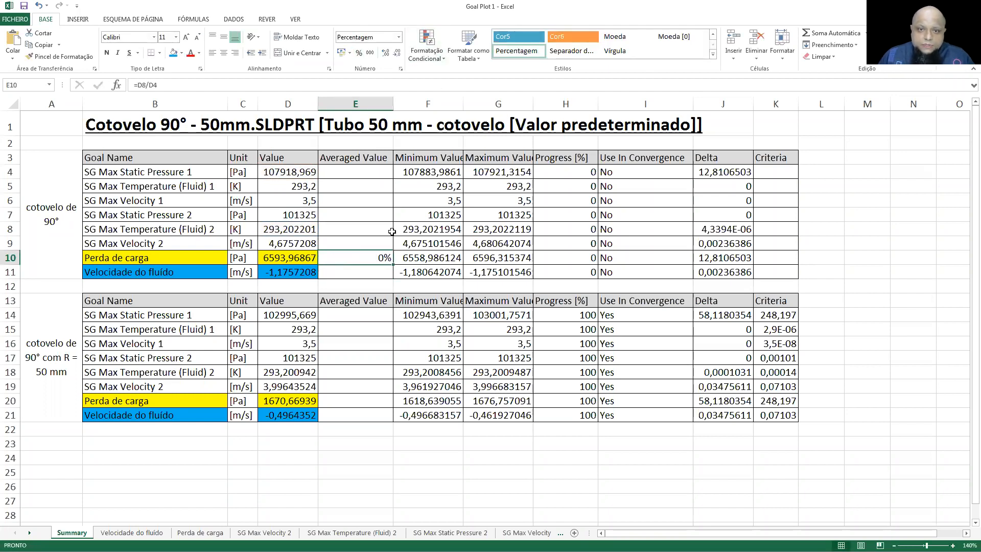
- Re-enter the formula =D8/D4 in E10 beside the first Perda de carga value
{"action": "double_click", "coordinate": [378, 254]}
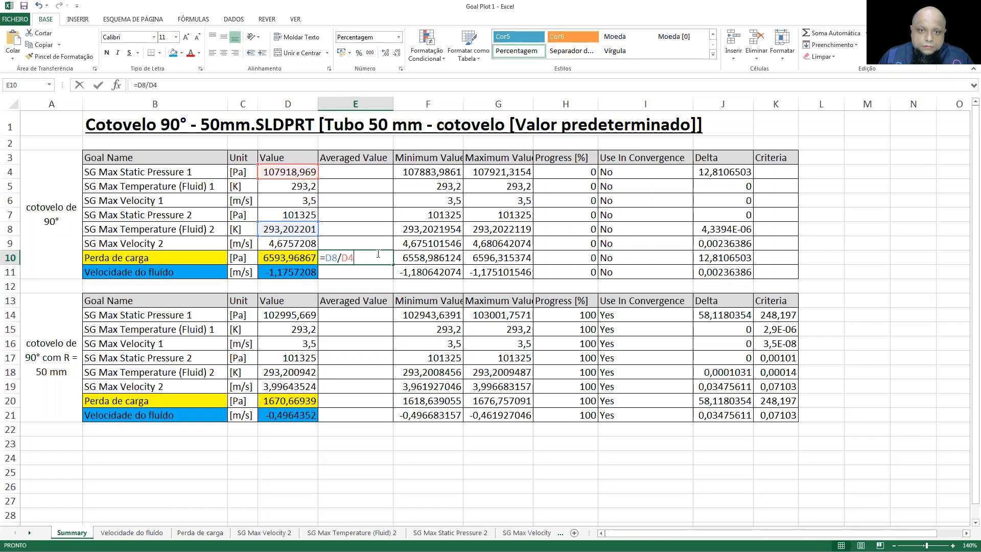
{"action": "key", "text": "Escape"}
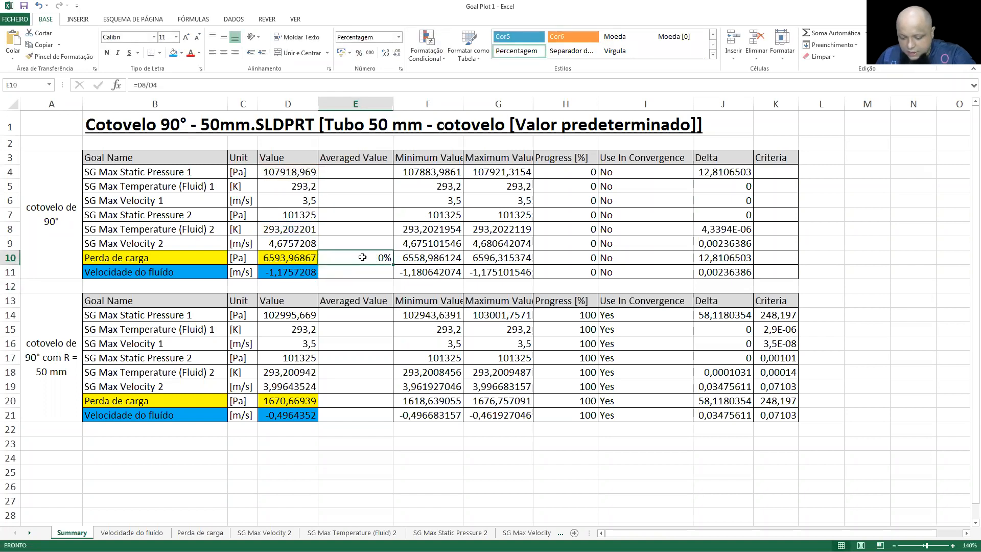
{"action": "type", "text": "="}
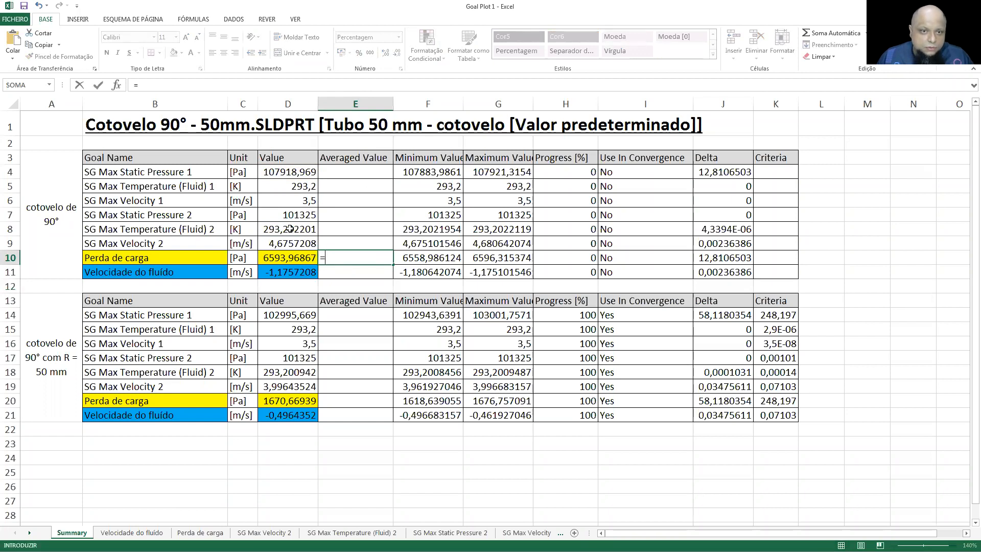
{"action": "left_click", "coordinate": [289, 228]}
{"action": "type", "text": ";"}
{"action": "left_click", "coordinate": [289, 171]}
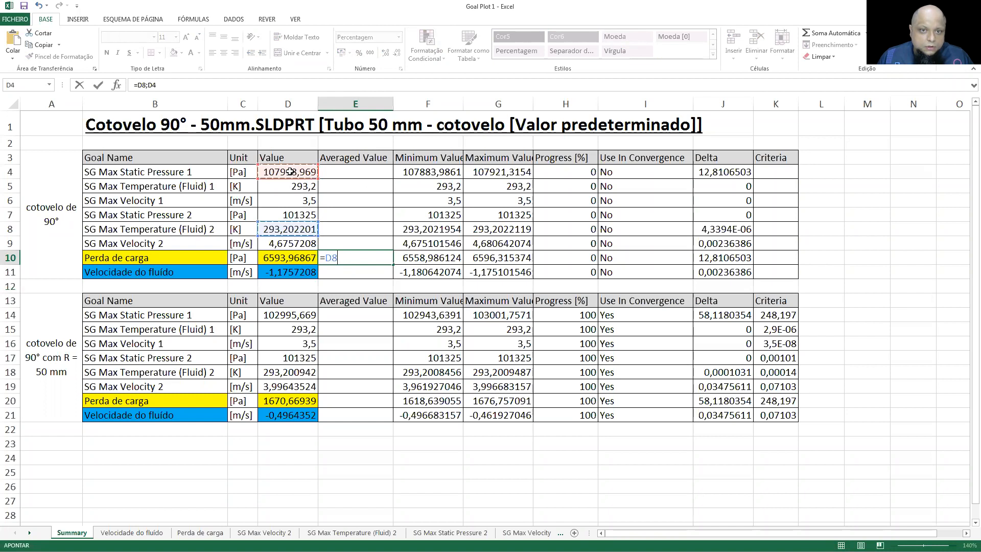
{"action": "key", "text": "BackSpace"}
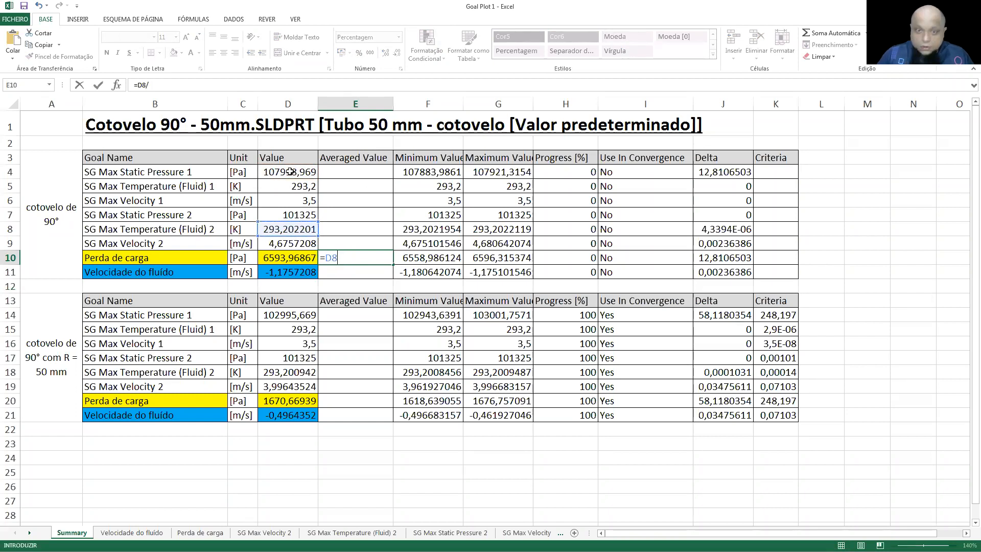
{"action": "left_click", "coordinate": [290, 172]}
{"action": "key", "text": "Return"}
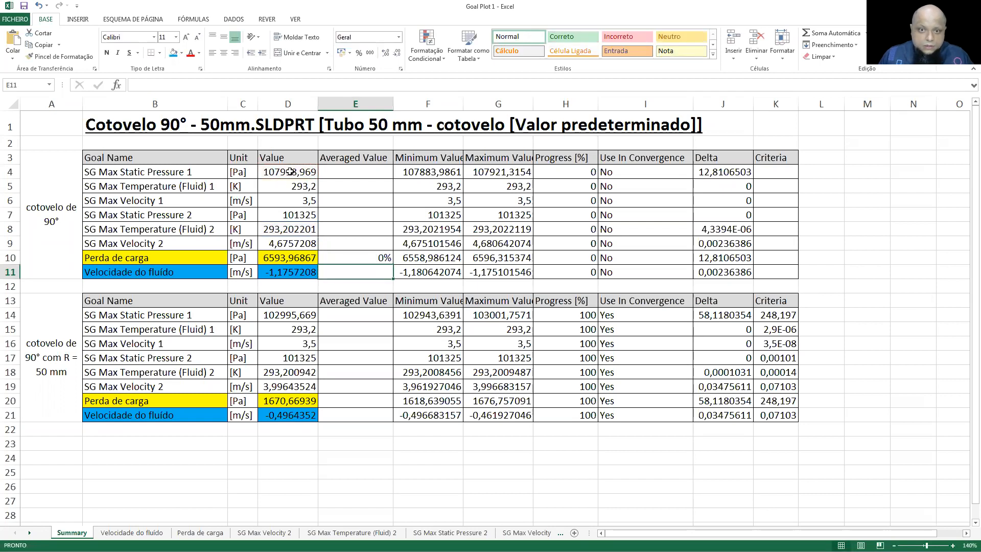
- Show the percentage in E10 with two decimal places
{"action": "left_click", "coordinate": [379, 258]}
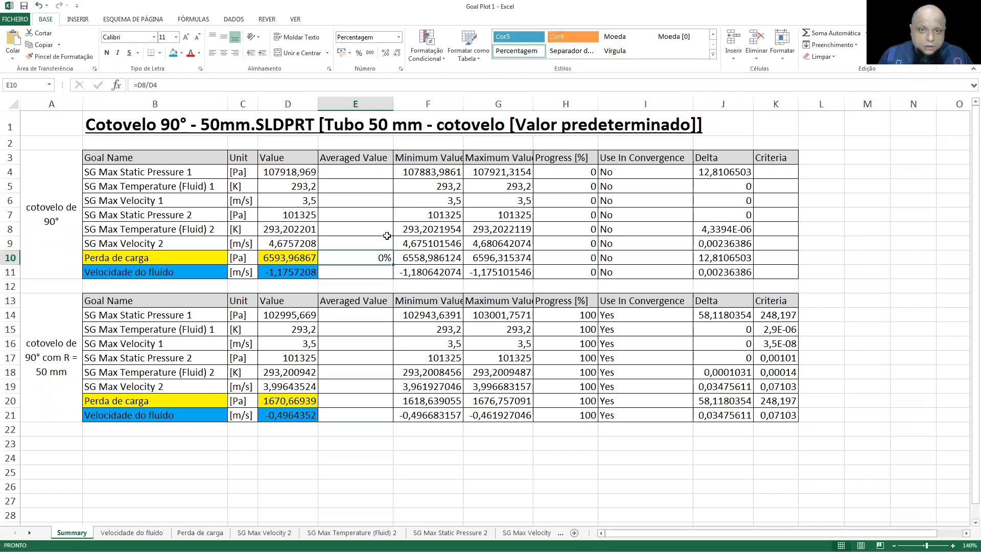
{"action": "left_click", "coordinate": [386, 53]}
{"action": "left_click", "coordinate": [386, 53]}
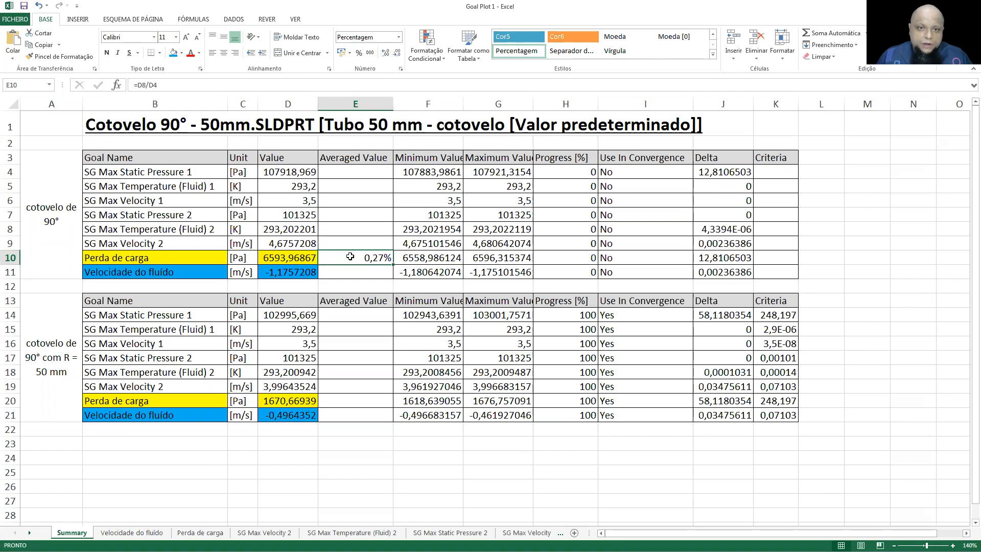
- Copy the E10 formula to E20 beside the second Perda de carga value and inspect its cell references
{"action": "key", "text": "ctrl+c"}
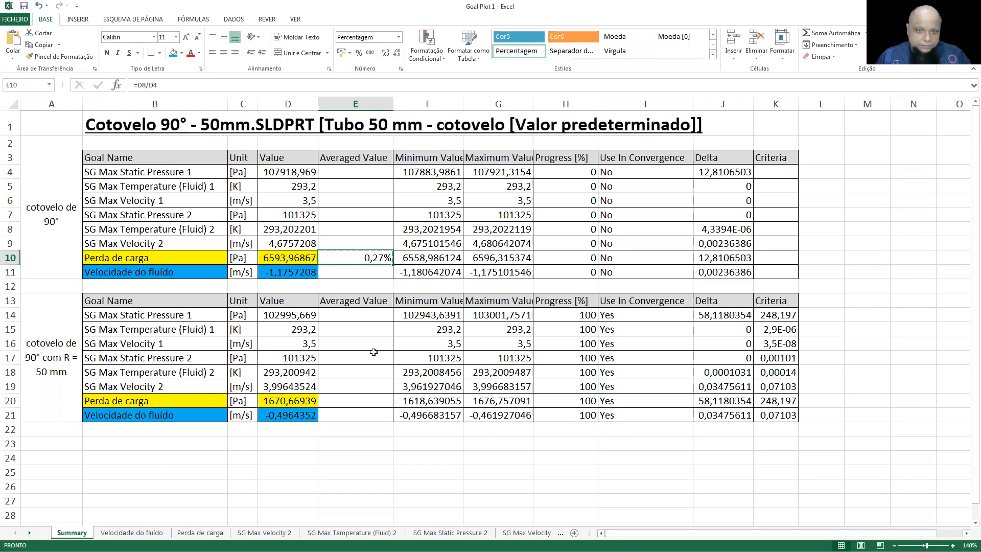
{"action": "left_click", "coordinate": [360, 402]}
{"action": "key", "text": "ctrl+v"}
{"action": "left_click", "coordinate": [379, 448]}
{"action": "double_click", "coordinate": [373, 403]}
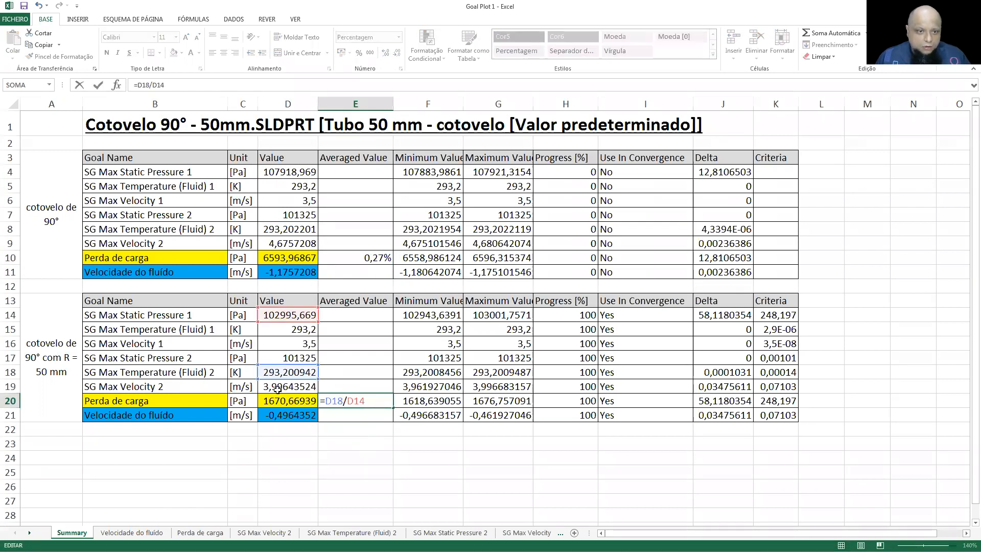
- Replace the numerator of the E10 formula with the SG Max Static Pressure 2 value, giving =D7/D4
{"action": "double_click", "coordinate": [356, 256]}
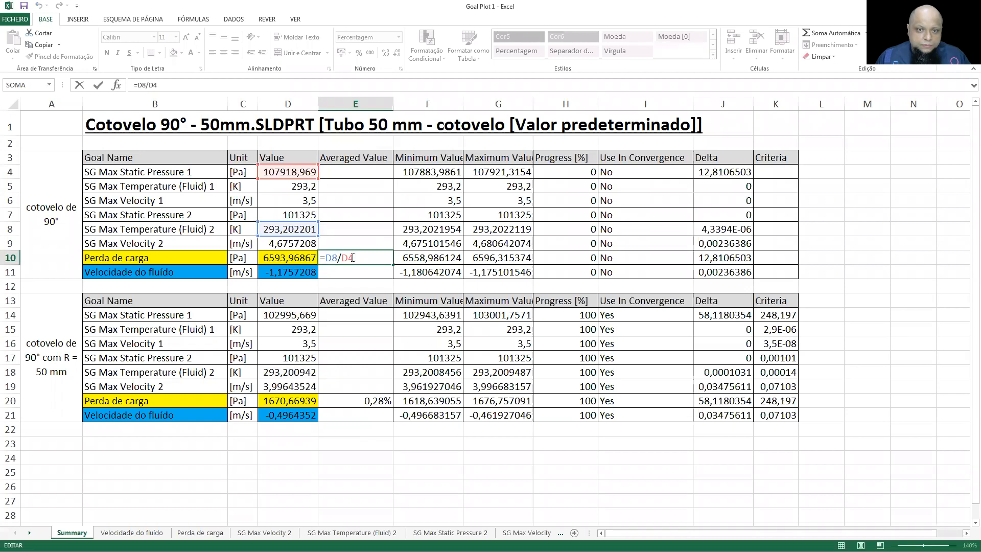
{"action": "double_click", "coordinate": [332, 258]}
{"action": "left_click", "coordinate": [300, 215]}
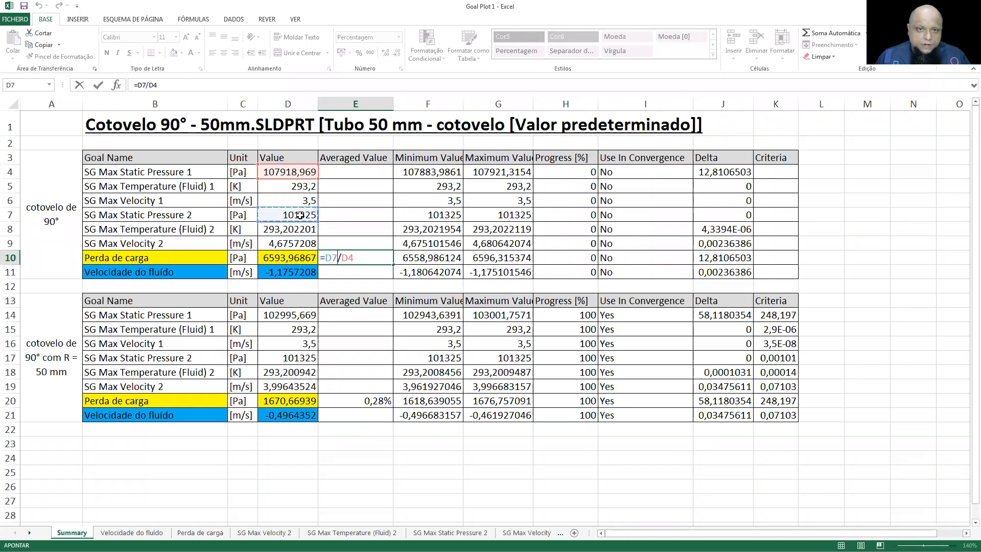
{"action": "left_click", "coordinate": [360, 255]}
{"action": "double_click", "coordinate": [357, 259]}
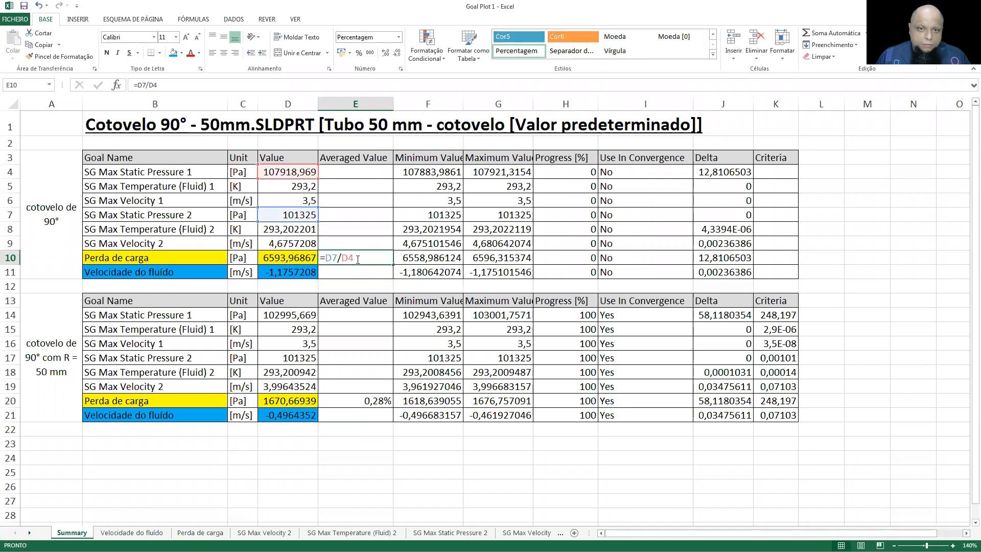
{"action": "key", "text": "Escape"}
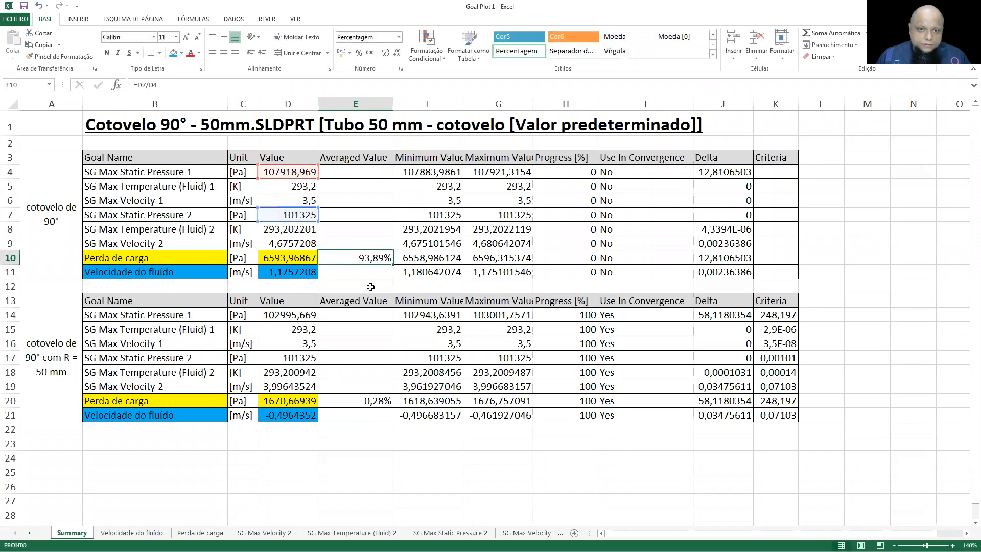
- Change the E10 formula to one minus the pressure ratio, =1-(D7/D4)
{"action": "double_click", "coordinate": [354, 262]}
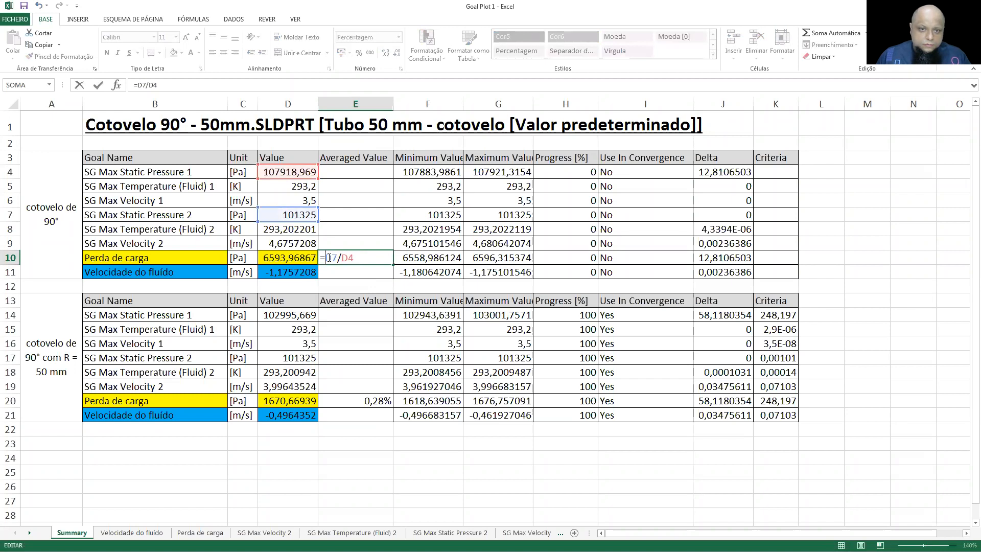
{"action": "type", "text": "1"}
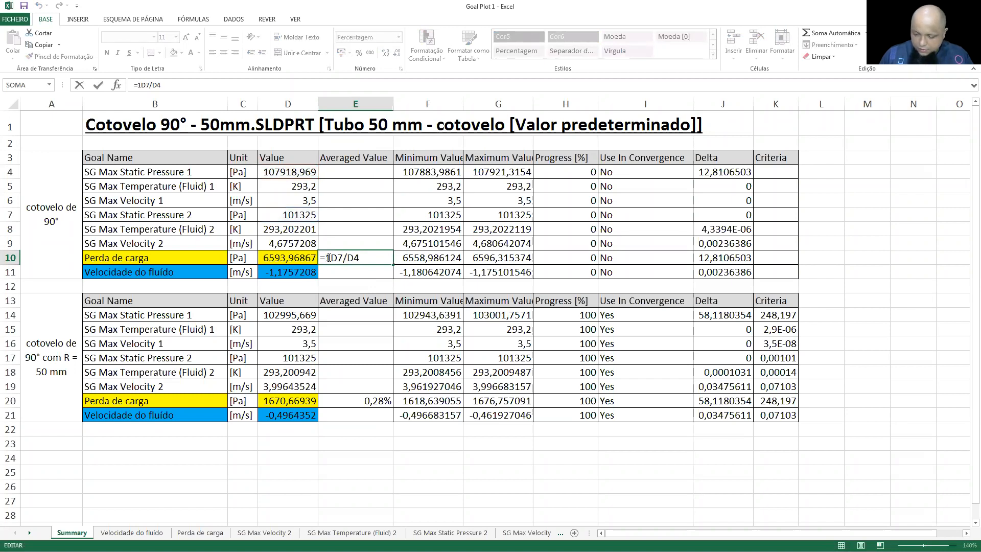
{"action": "type", "text": "-("}
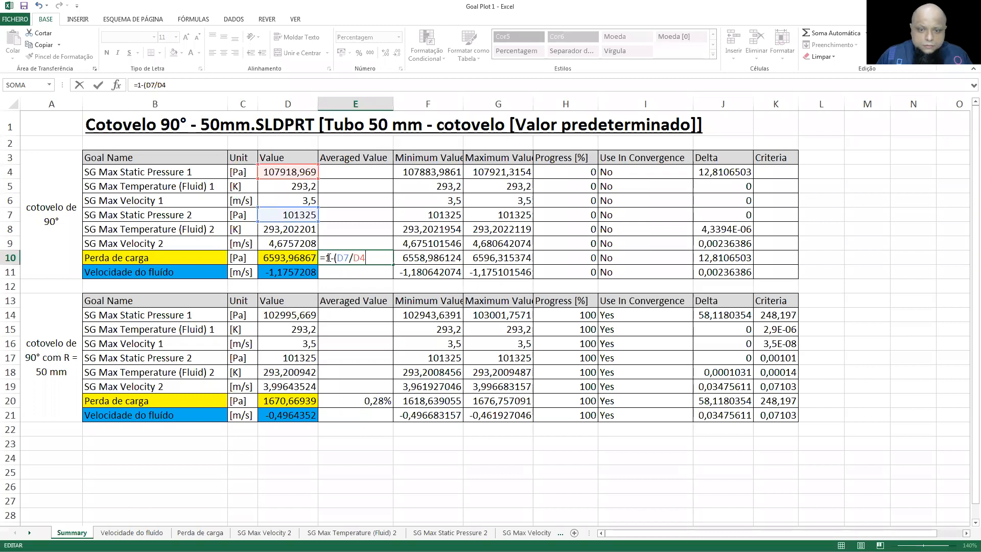
{"action": "key", "text": "Return"}
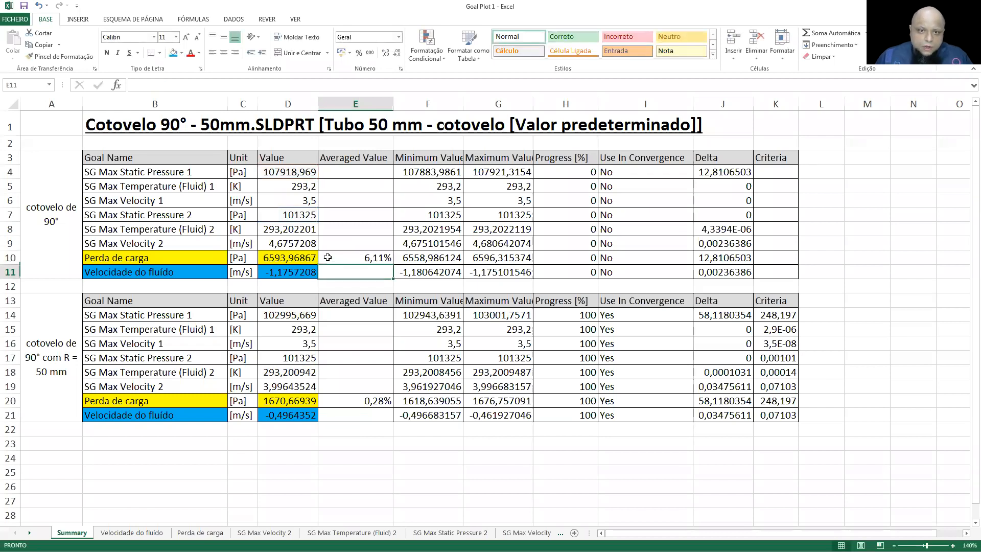
- Copy the E10 pressure-loss percentage formula to E20 in the second table and end copy mode
{"action": "left_click", "coordinate": [352, 254]}
{"action": "key", "text": "ctrl+c"}
{"action": "left_click", "coordinate": [365, 400]}
{"action": "key", "text": "ctrl+v"}
{"action": "left_click", "coordinate": [396, 453]}
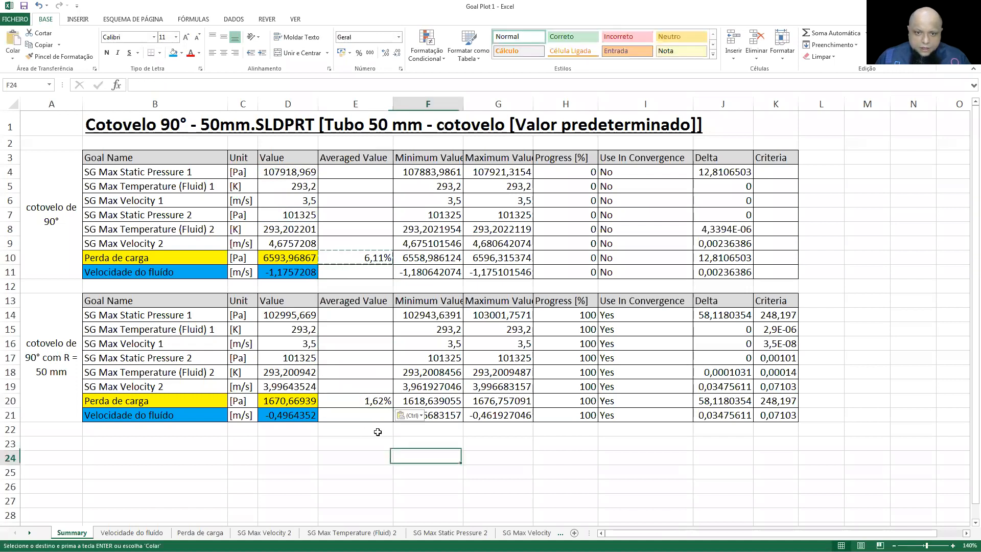
{"action": "left_click", "coordinate": [367, 396]}
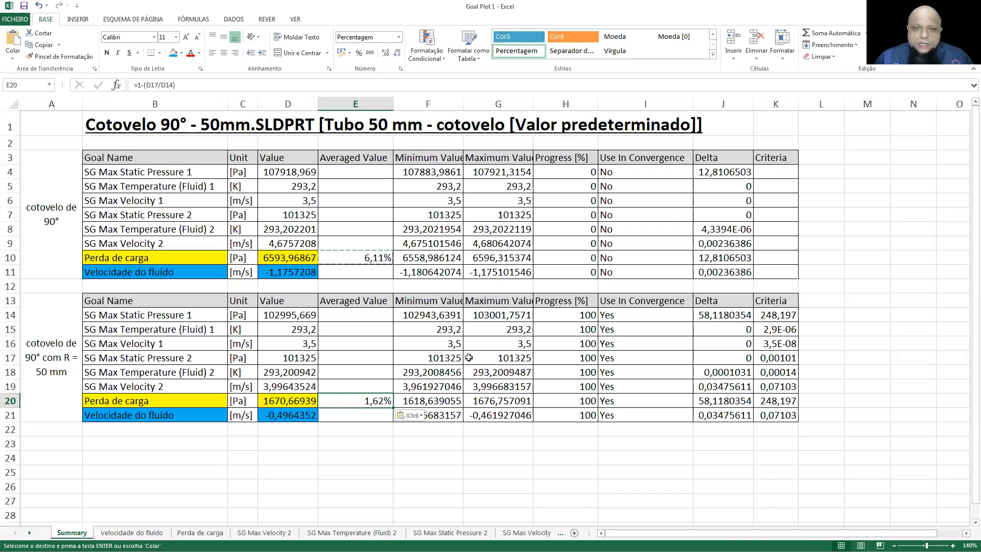
{"action": "left_click", "coordinate": [354, 301]}
{"action": "key", "text": "Escape"}
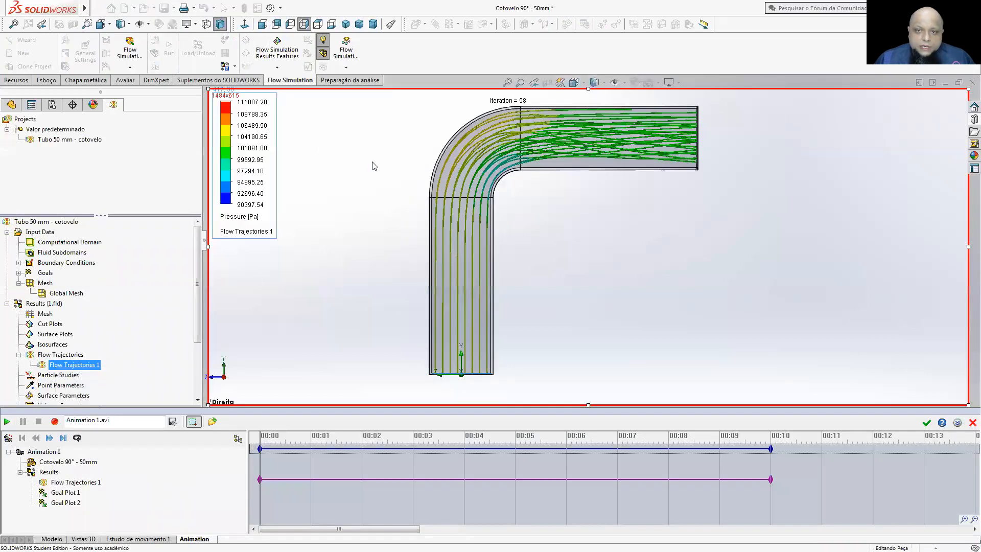
- Switch to SOLIDWORKS, place the flow trajectories legend inside the elbow's bend, and close the cotovelo 90° video used as reference
{"action": "left_click_drag", "start_coordinate": [573, 199], "coordinate": [571, 200]}
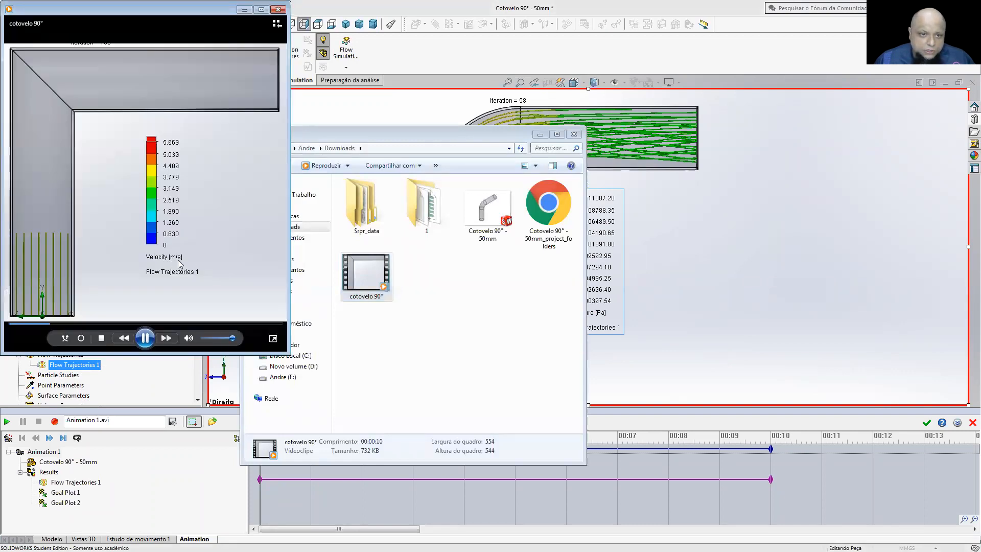
{"action": "left_click", "coordinate": [277, 9]}
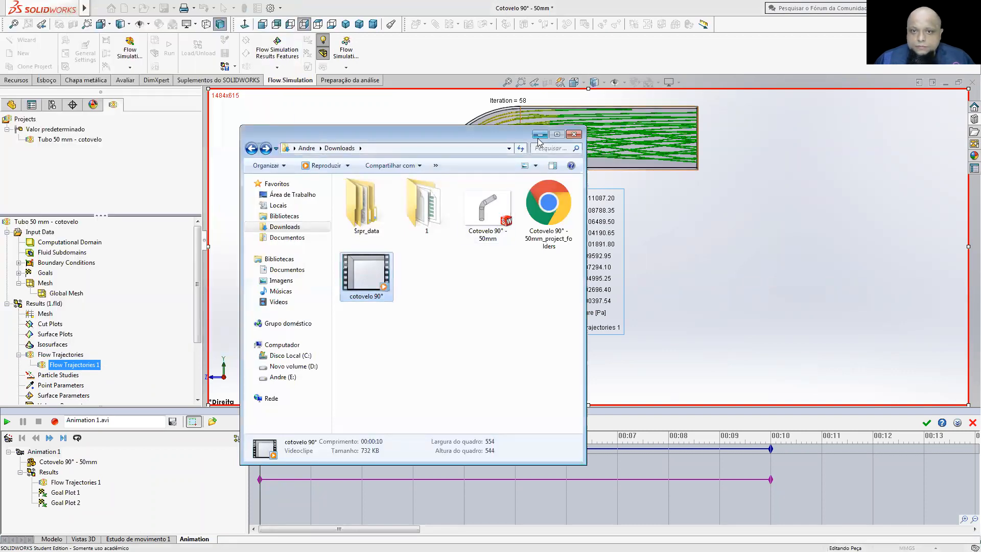
{"action": "left_click", "coordinate": [588, 301]}
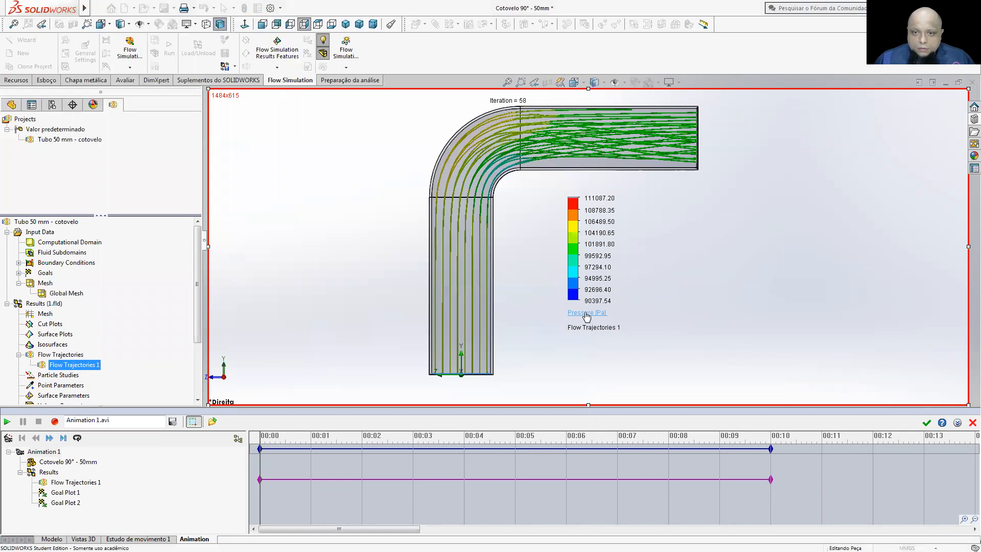
- Change the parameter displayed by Flow Trajectories 1 from Pressure to Velocity
{"action": "left_click", "coordinate": [587, 314]}
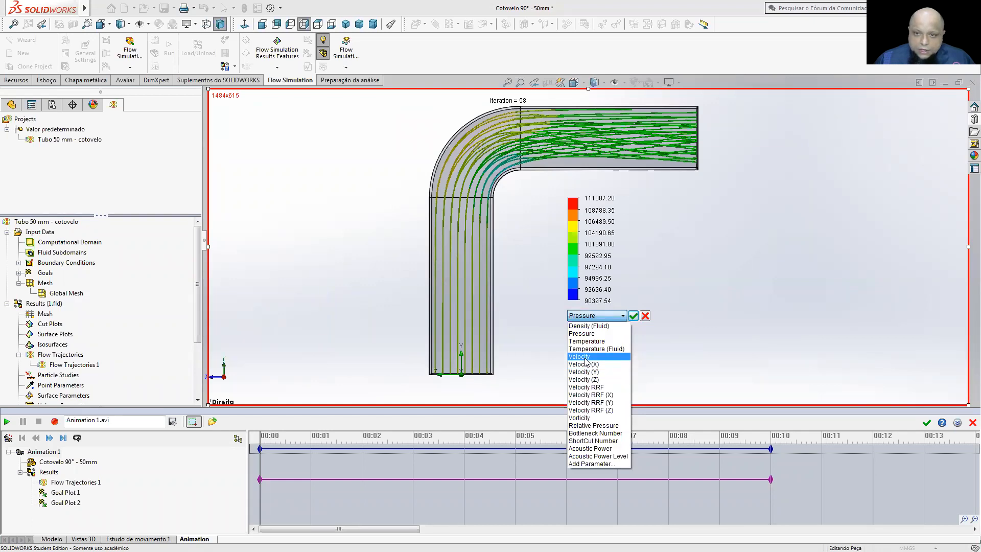
{"action": "left_click", "coordinate": [585, 358]}
{"action": "left_click", "coordinate": [633, 316]}
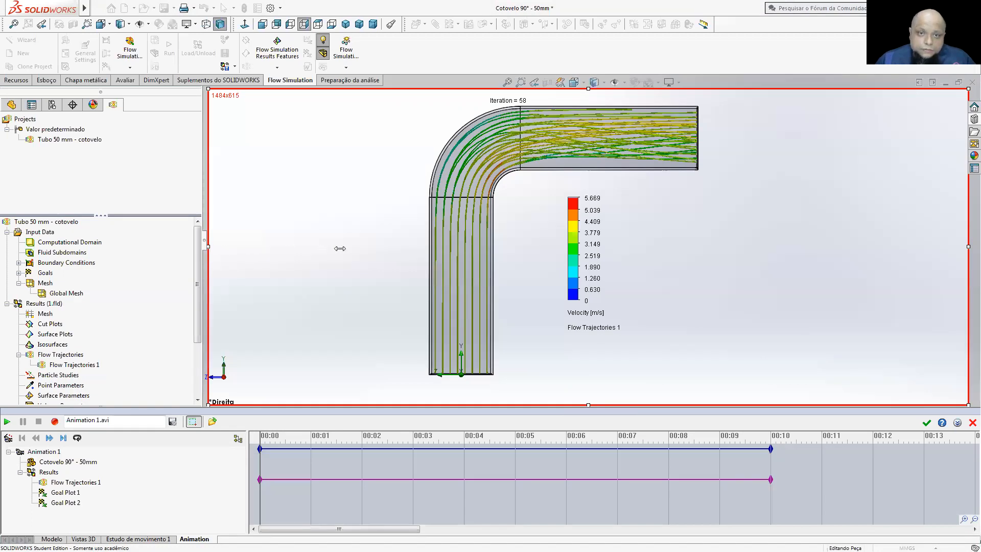
- Shrink the animation capture frame around the elbow and legend to about 552x550
{"action": "left_click_drag", "start_coordinate": [420, 246], "coordinate": [421, 246]}
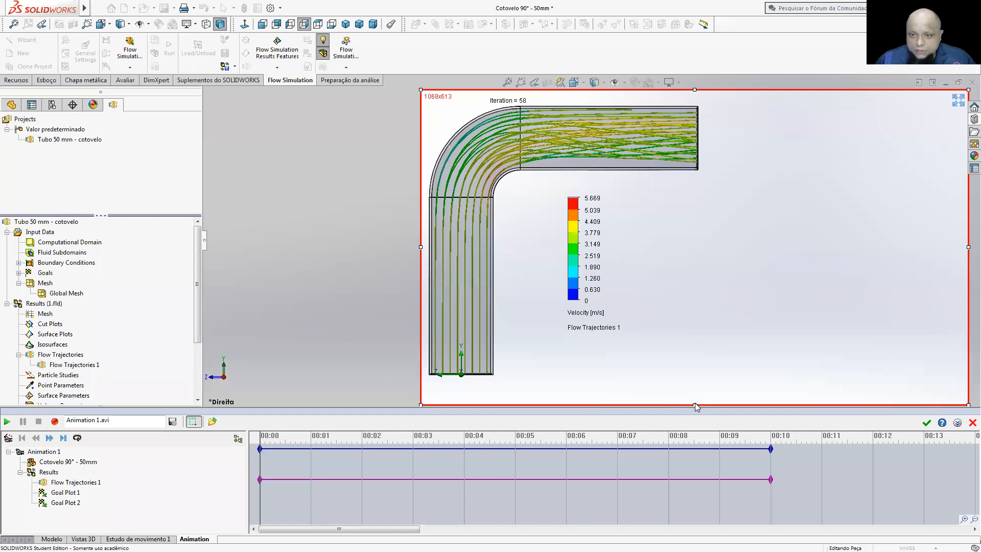
{"action": "left_click_drag", "start_coordinate": [693, 406], "coordinate": [687, 384]}
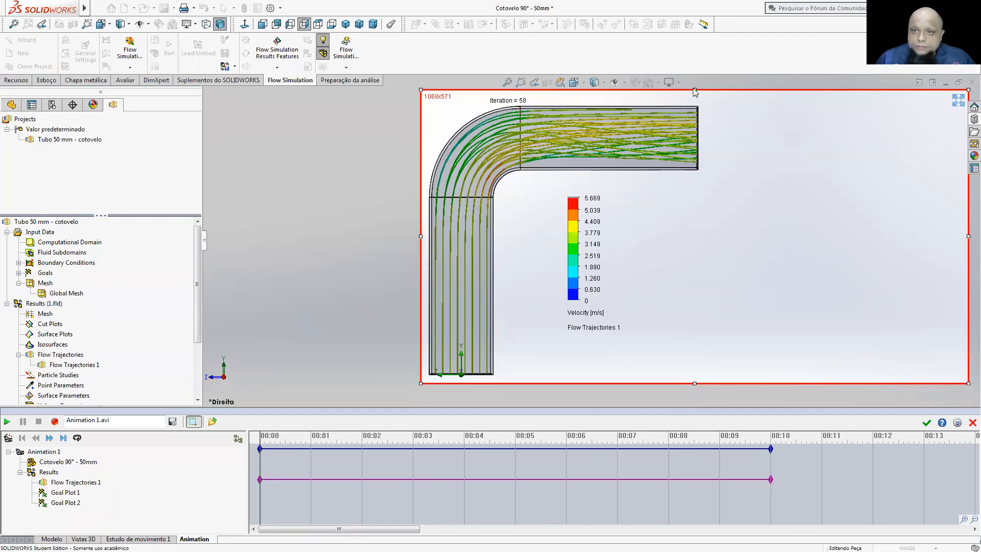
{"action": "left_click_drag", "start_coordinate": [695, 91], "coordinate": [694, 101]}
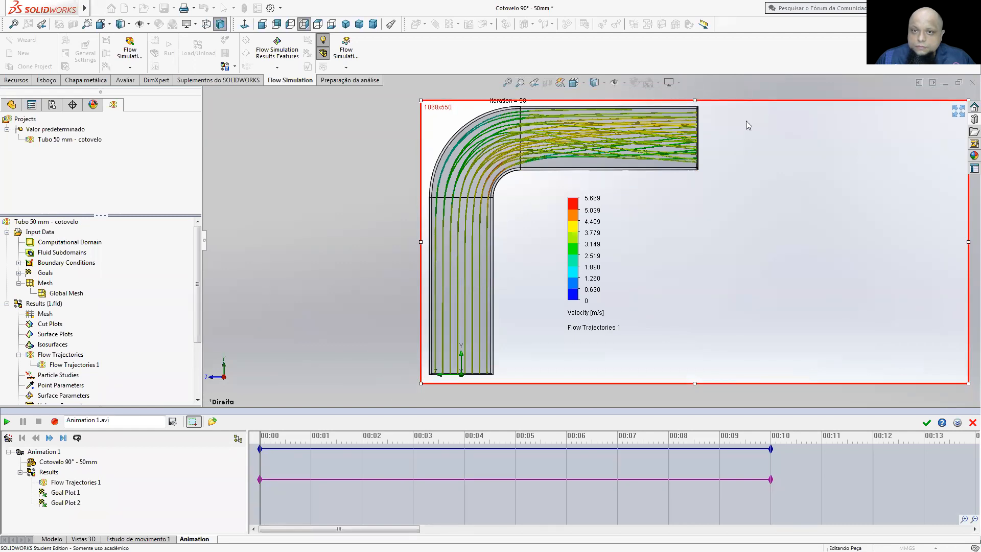
{"action": "left_click_drag", "start_coordinate": [969, 241], "coordinate": [705, 250]}
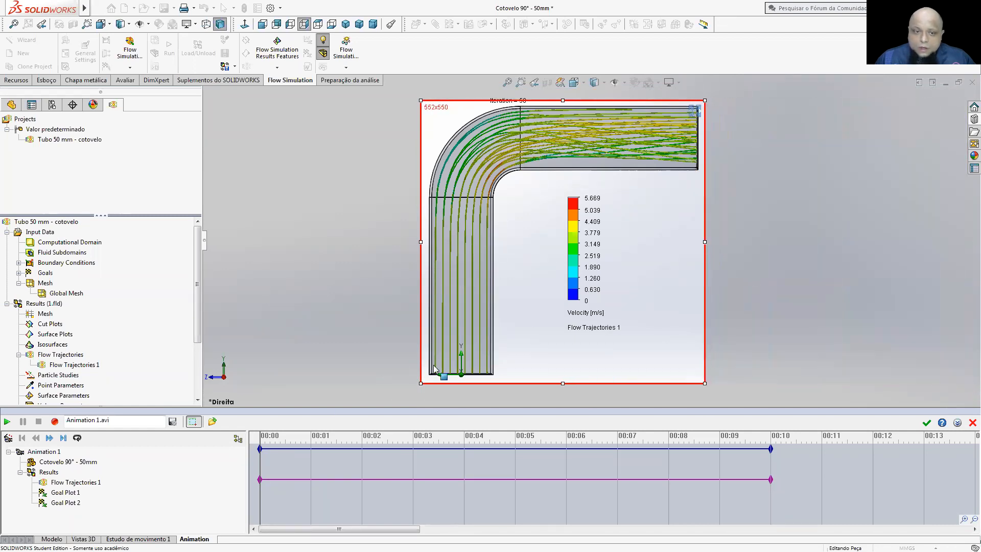
- Set the animation's save location to the Downloads folder, using the existing cotovelo 90° video's file name
{"action": "left_click", "coordinate": [160, 420]}
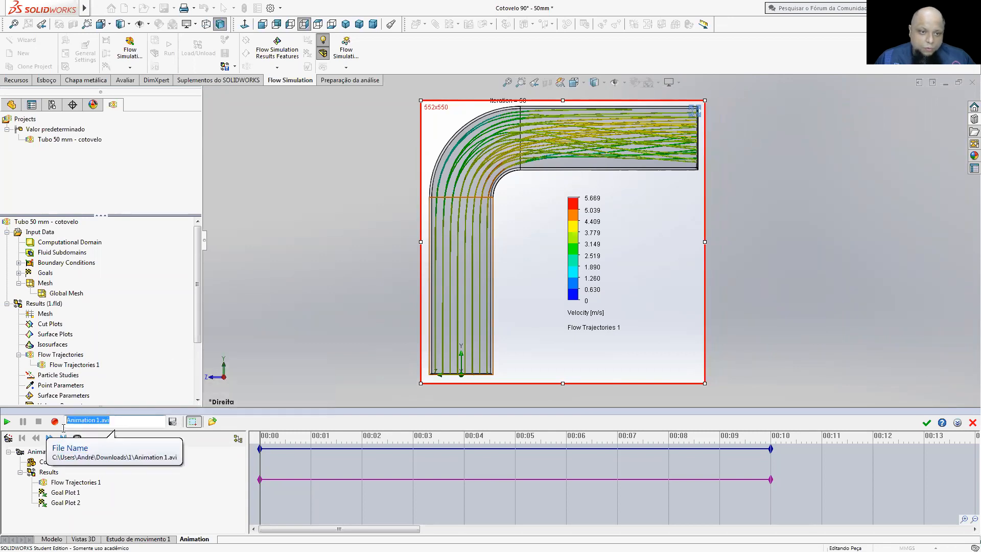
{"action": "left_click", "coordinate": [172, 421]}
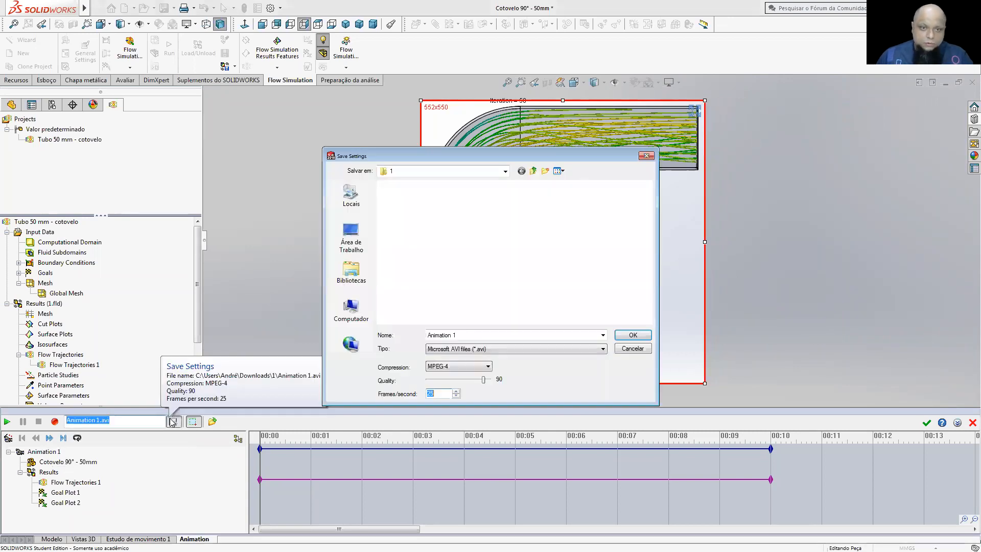
{"action": "left_click", "coordinate": [532, 172]}
{"action": "left_click", "coordinate": [401, 204]}
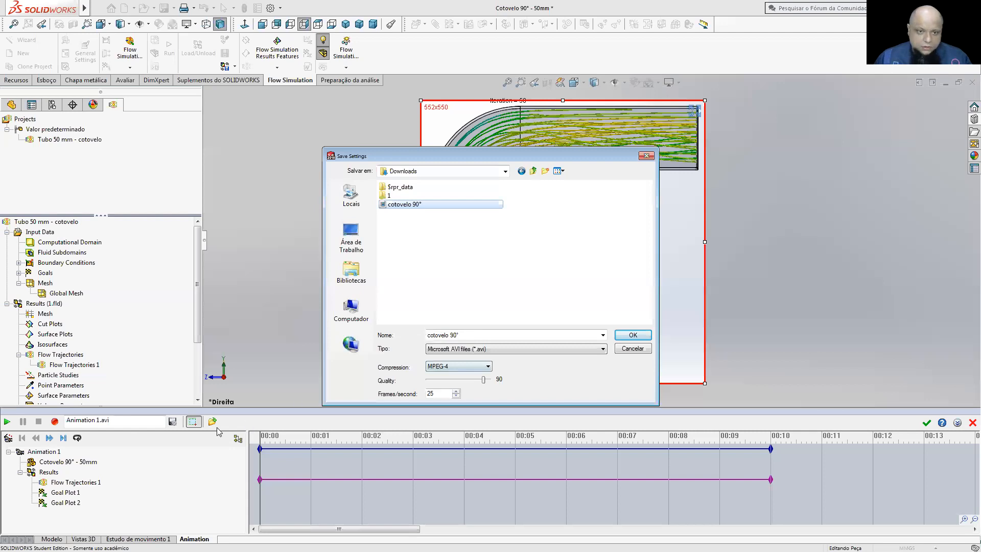
{"action": "left_click", "coordinate": [117, 421]}
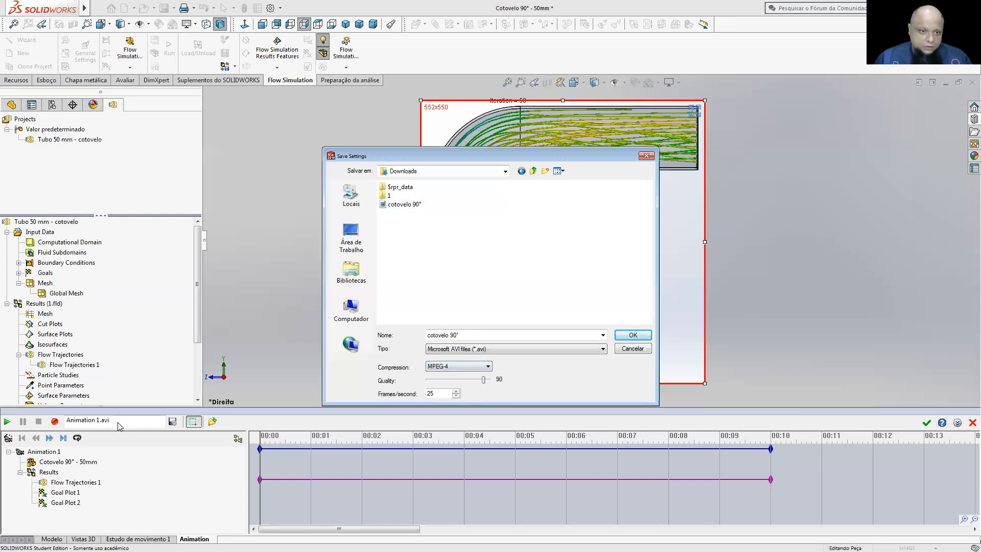
{"action": "left_click", "coordinate": [632, 335]}
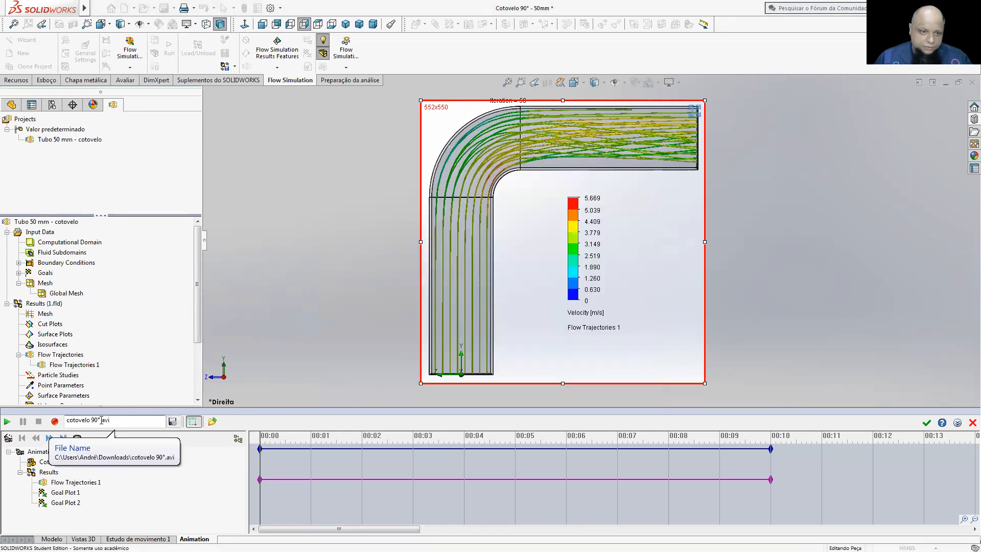
- Name the animation file "cotovelo 90° R 50 mm" and record the rounded elbow's flow animation
{"action": "key", "text": "BackSpace"}
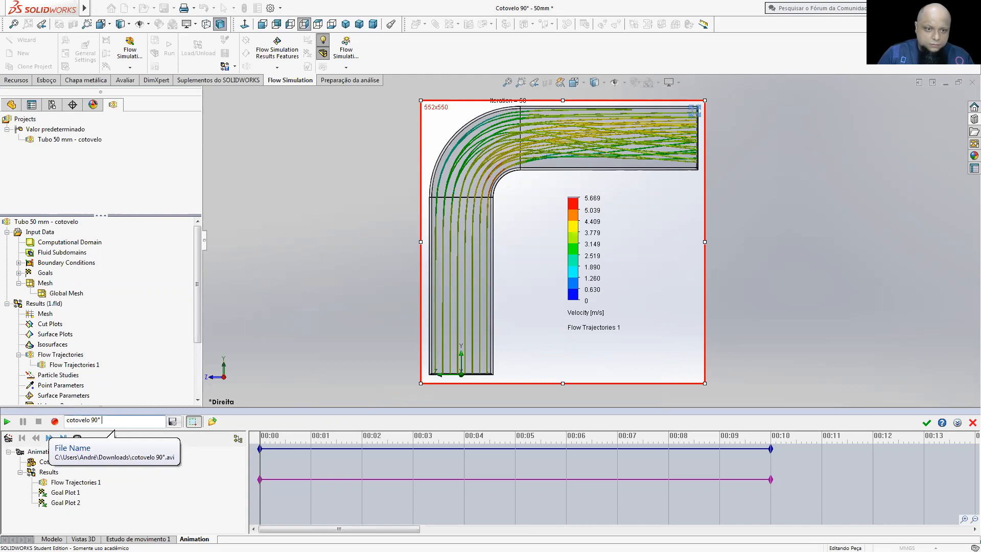
{"action": "type", "text": "r 50"}
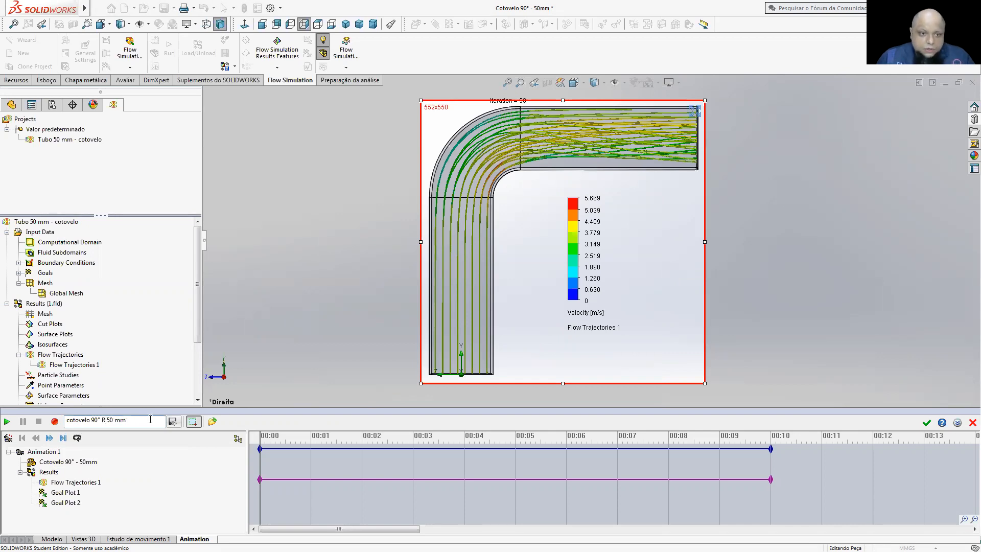
{"action": "left_click", "coordinate": [55, 421]}
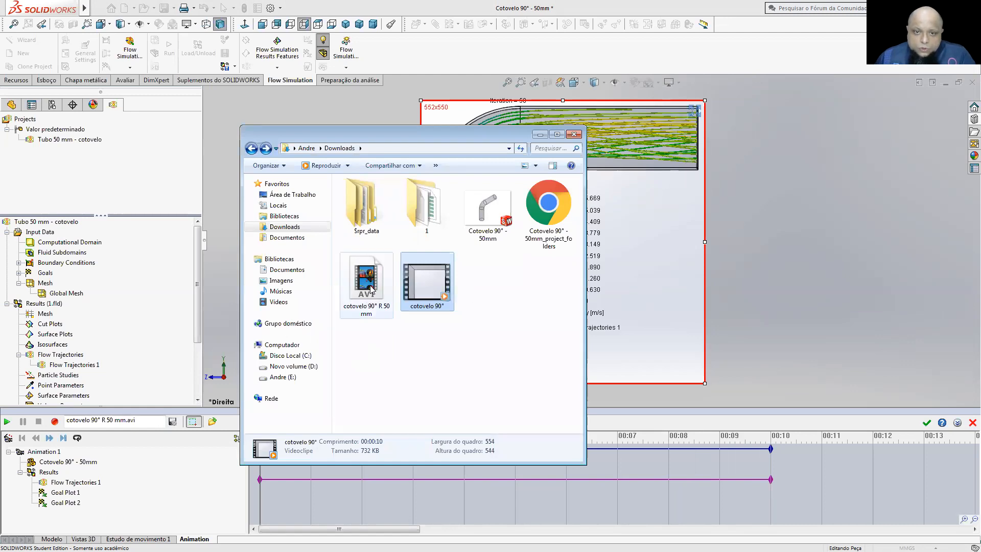
- Play the cotovelo 90° R 50 mm and cotovelo 90° videos from Downloads to compare their flow, and close the player
{"action": "double_click", "coordinate": [370, 288]}
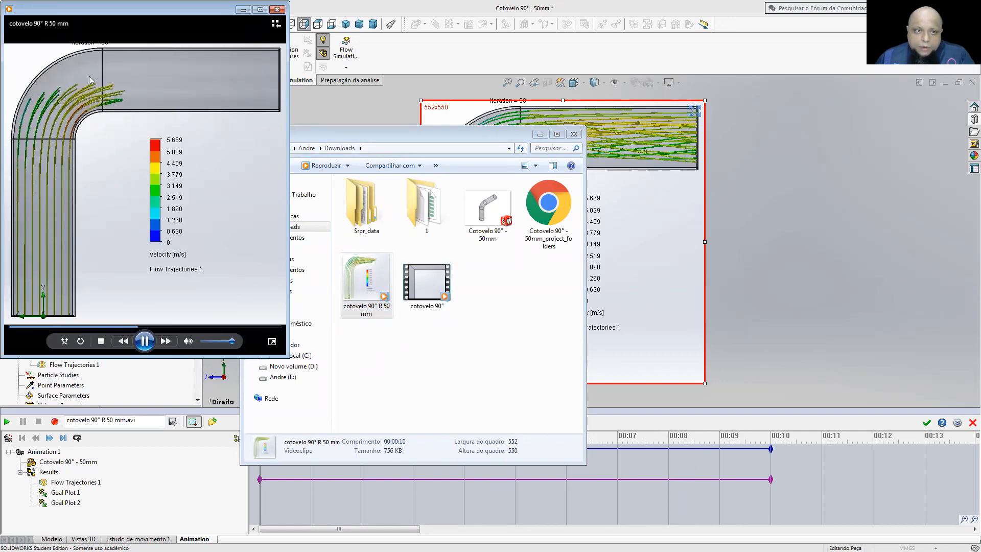
{"action": "double_click", "coordinate": [447, 285]}
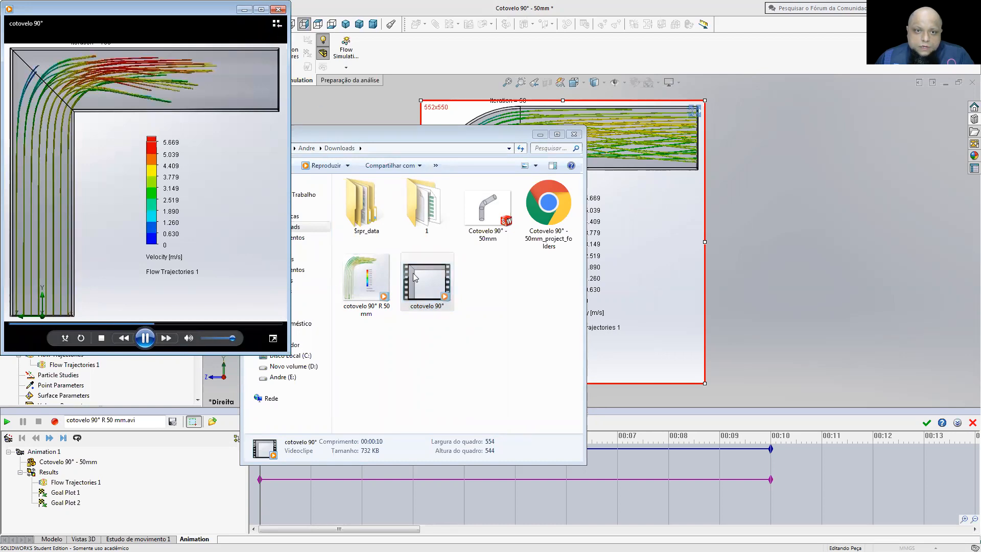
{"action": "key", "text": "alt+F4"}
- Select both elbow videos in the Downloads folder and return to SOLIDWORKS
{"action": "left_click_drag", "start_coordinate": [369, 285], "coordinate": [190, 390], "text": "ctrl"}
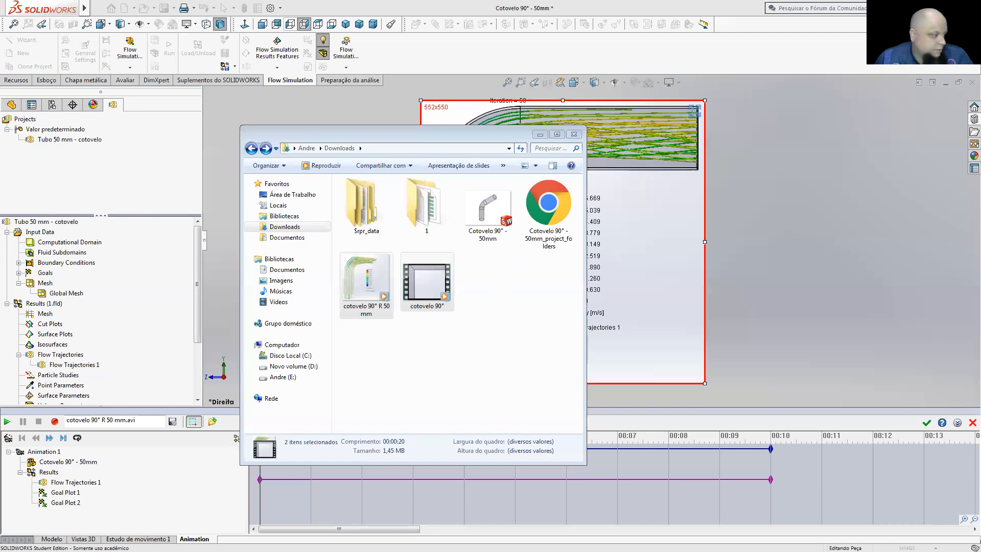
{"action": "left_click_drag", "start_coordinate": [367, 285], "coordinate": [298, 307]}
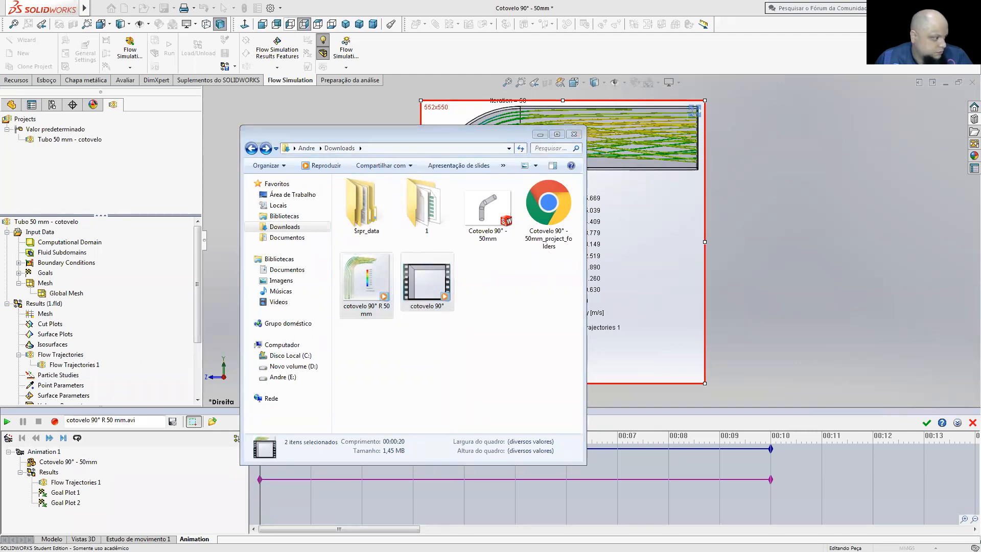
{"action": "left_click_drag", "start_coordinate": [431, 362], "coordinate": [350, 295]}
{"action": "left_click_drag", "start_coordinate": [353, 298], "coordinate": [298, 326]}
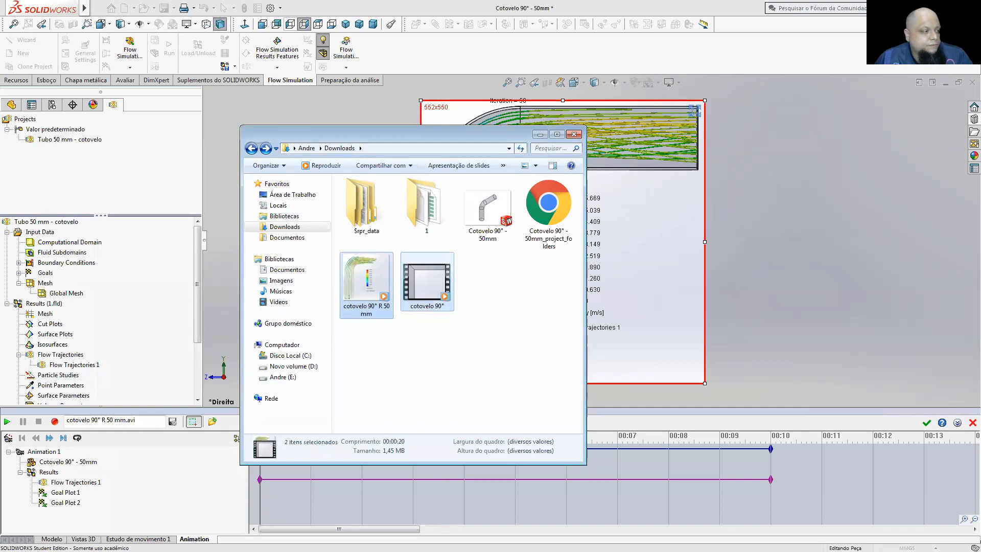
{"action": "left_click", "coordinate": [844, 328]}
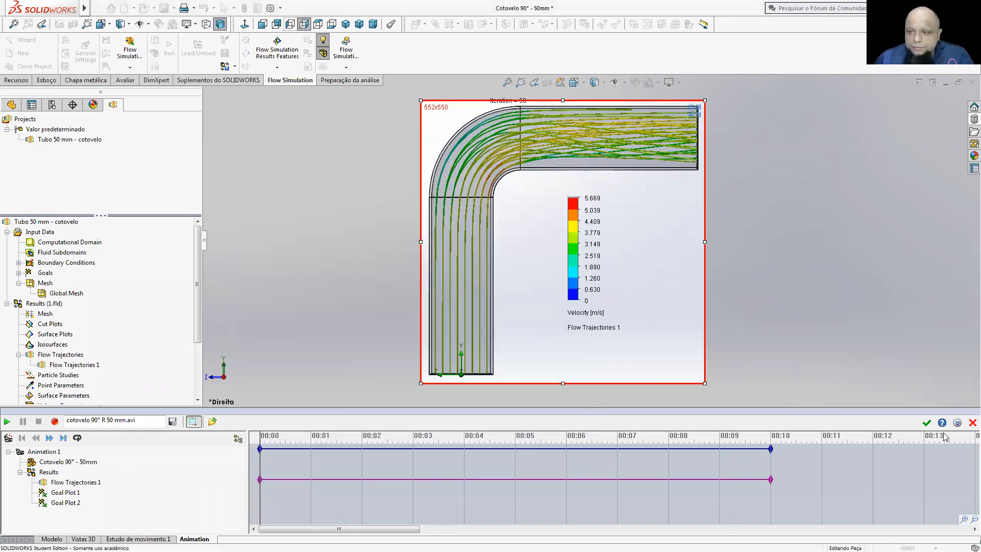
- Close the animation timeline and delete Flow Trajectories 1 from the results
{"action": "left_click", "coordinate": [972, 423]}
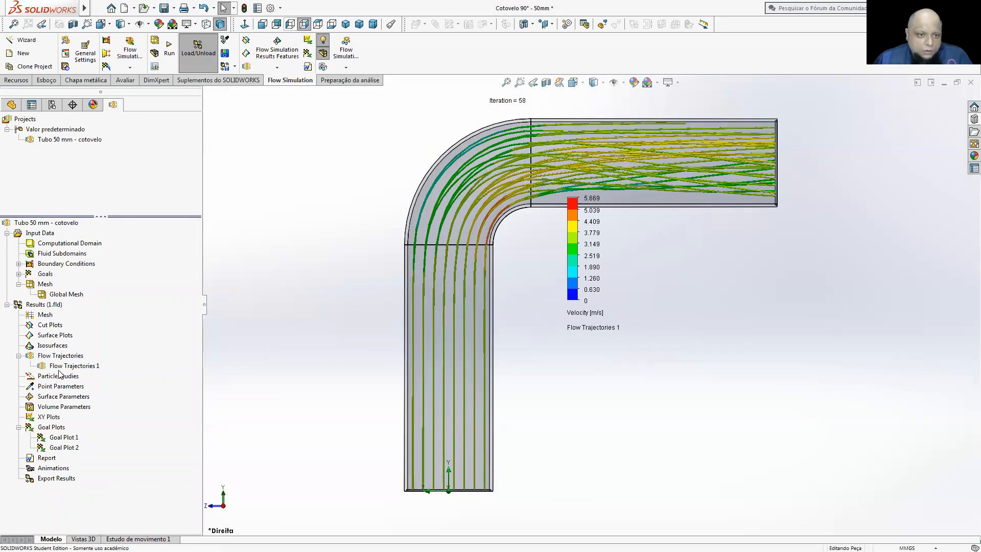
{"action": "right_click", "coordinate": [75, 366]}
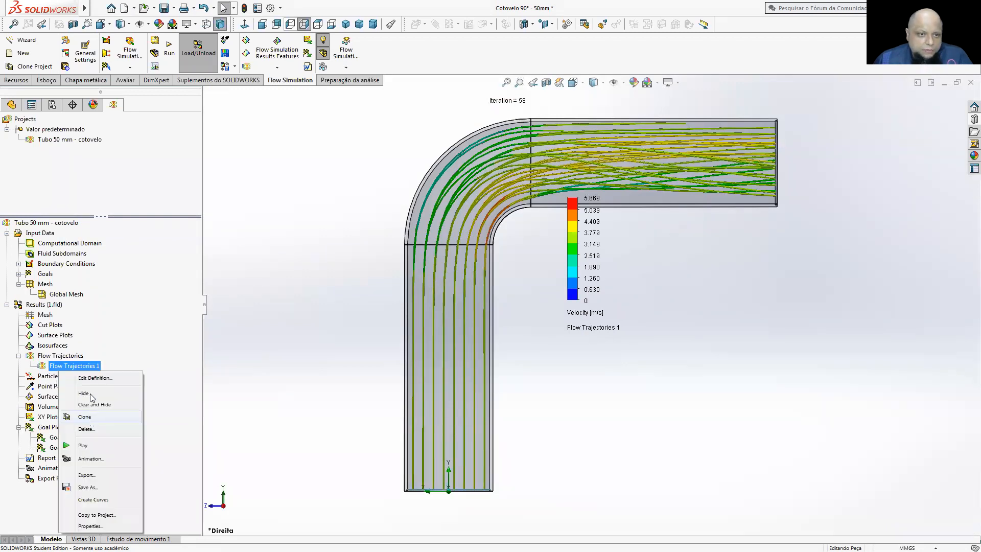
{"action": "left_click", "coordinate": [86, 428]}
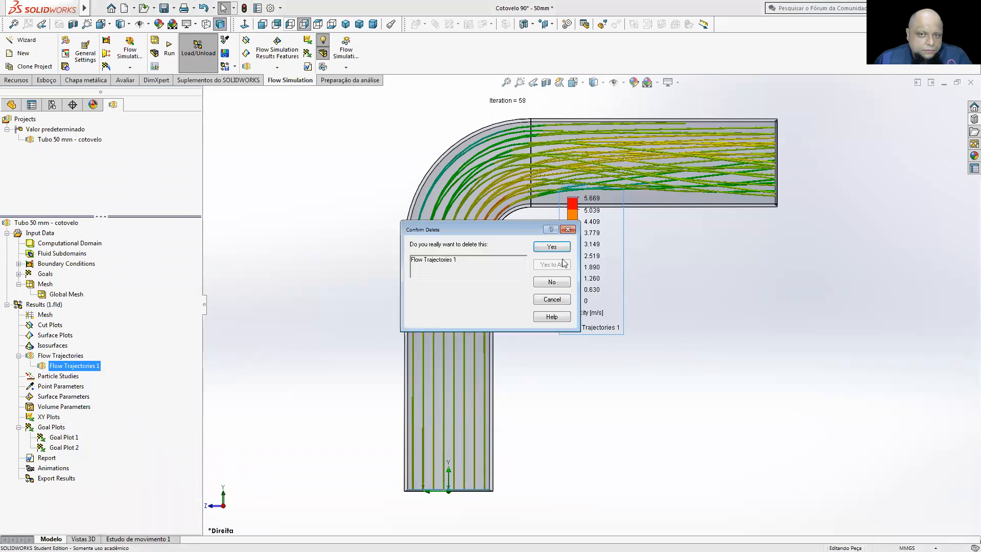
{"action": "left_click", "coordinate": [550, 248]}
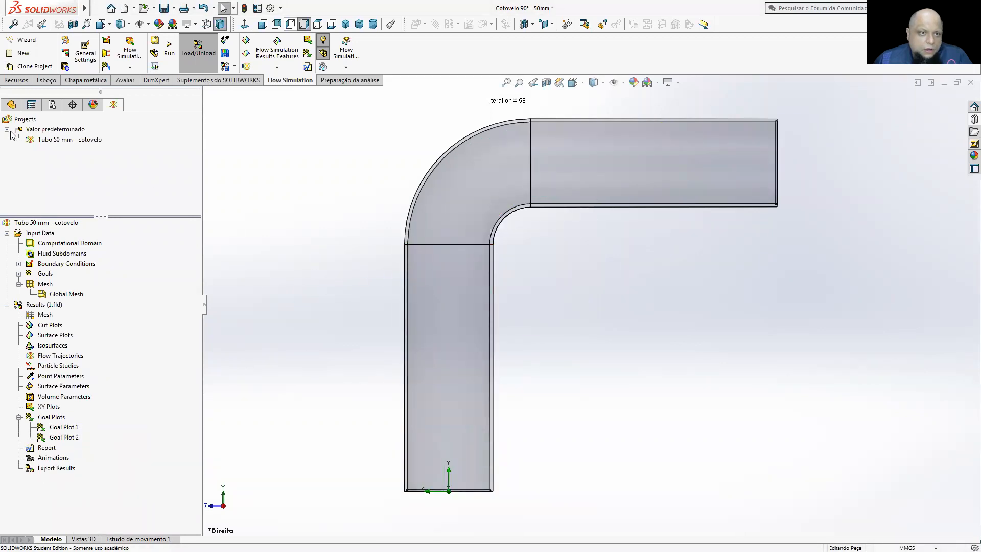
- Open the sweep path sketch Esboço2 for editing and set its bend radius to 100 mm
{"action": "left_click", "coordinate": [11, 105]}
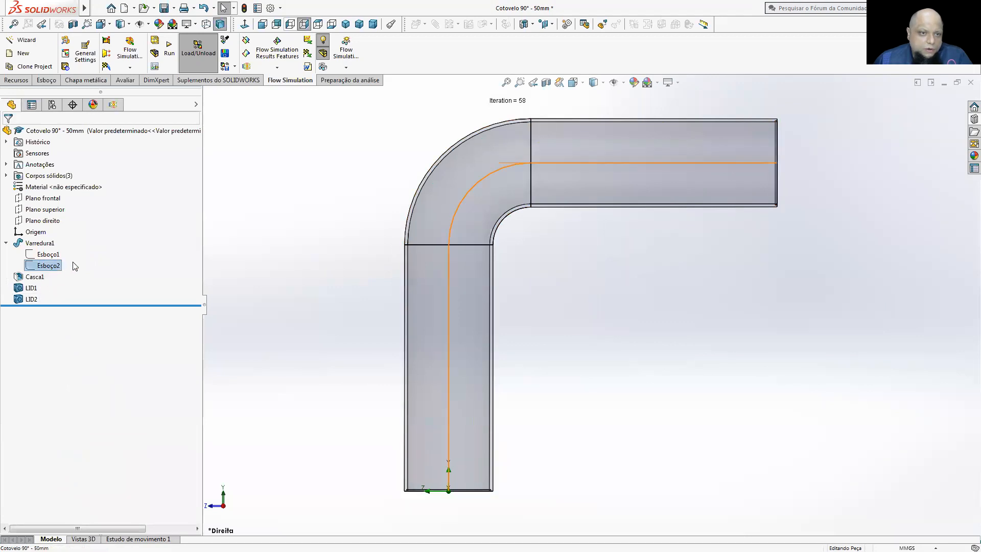
{"action": "right_click", "coordinate": [49, 266]}
{"action": "left_click", "coordinate": [65, 234]}
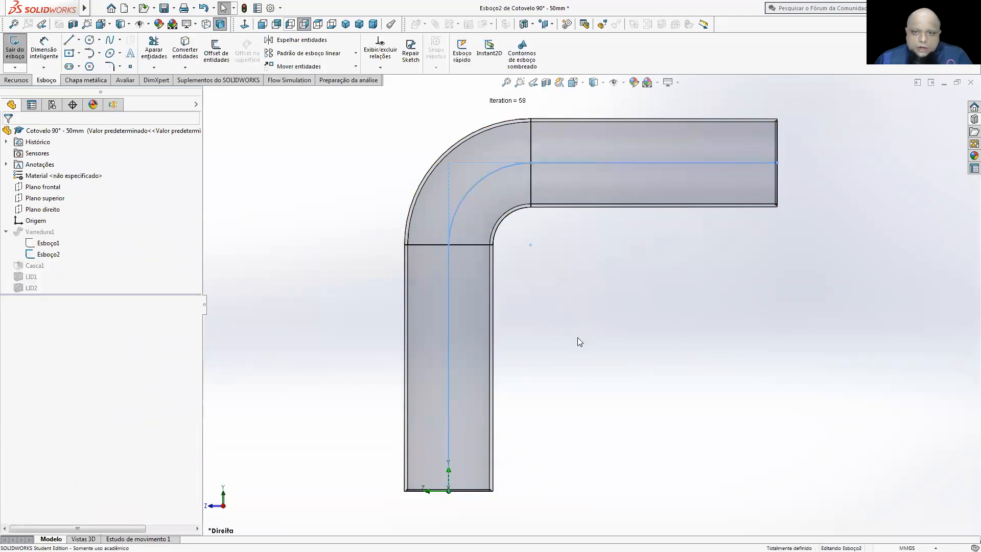
{"action": "left_click", "coordinate": [540, 346]}
{"action": "double_click", "coordinate": [423, 134]}
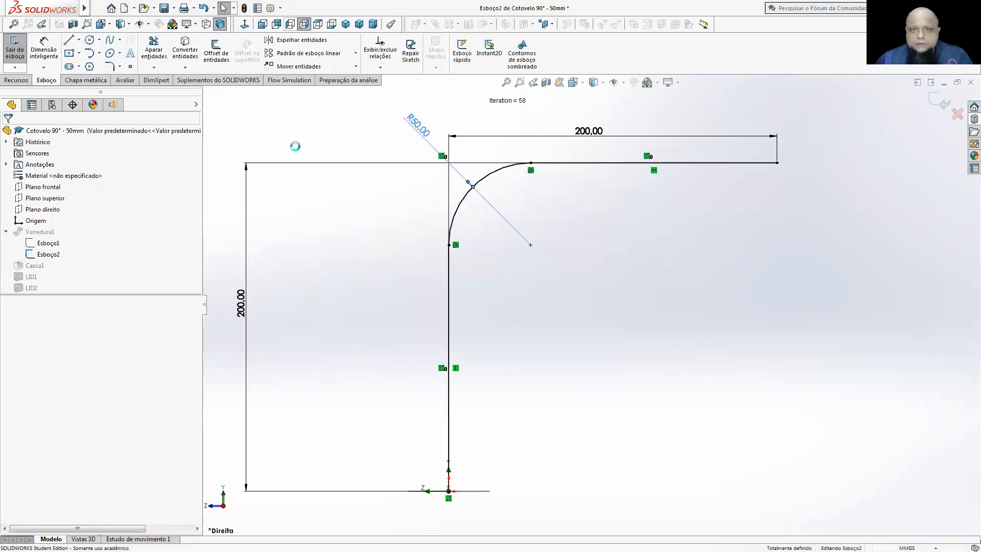
{"action": "type", "text": "100"}
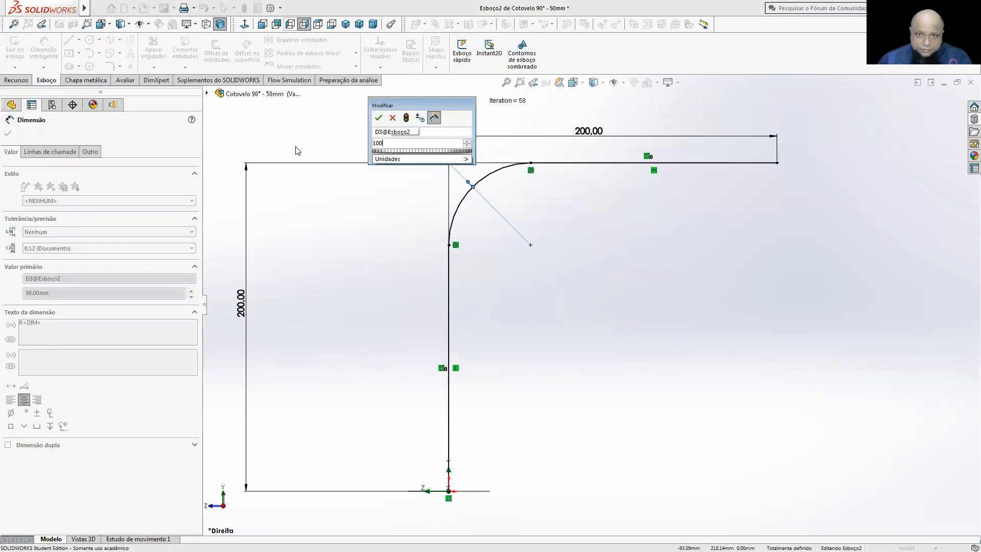
{"action": "key", "text": "Return"}
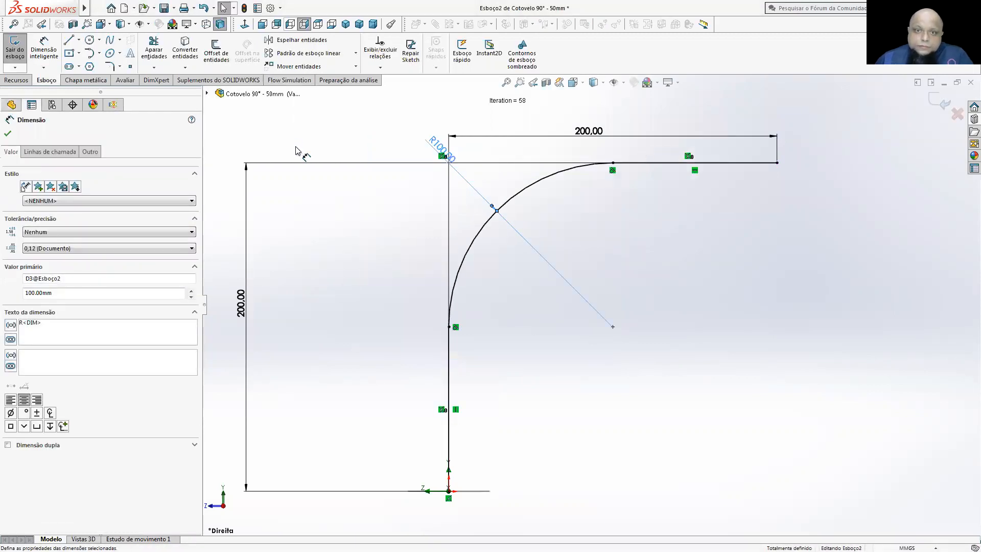
- Set the sweep path's bend radius to 150 mm and exit the sketch to rebuild the elbow
{"action": "double_click", "coordinate": [435, 145]}
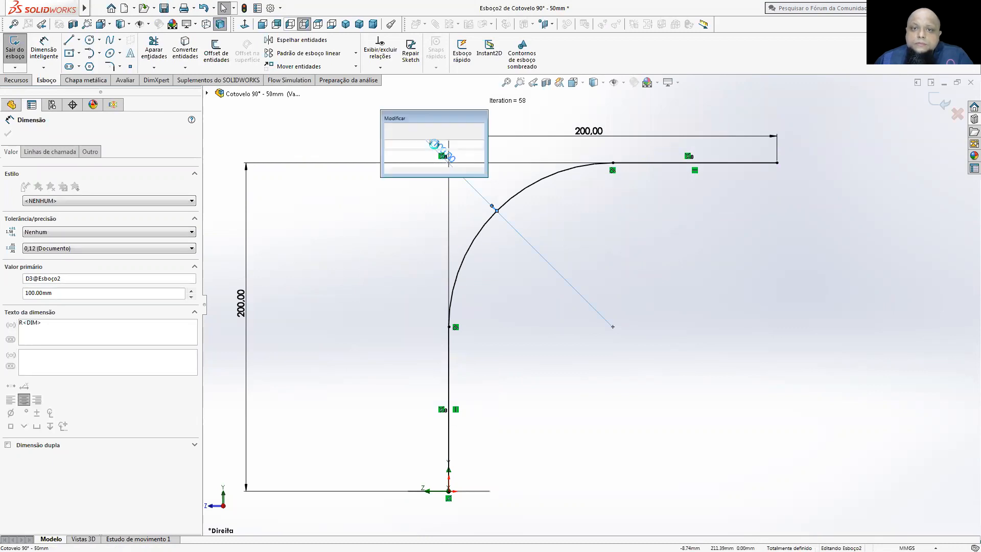
{"action": "type", "text": "150"}
{"action": "key", "text": "Return"}
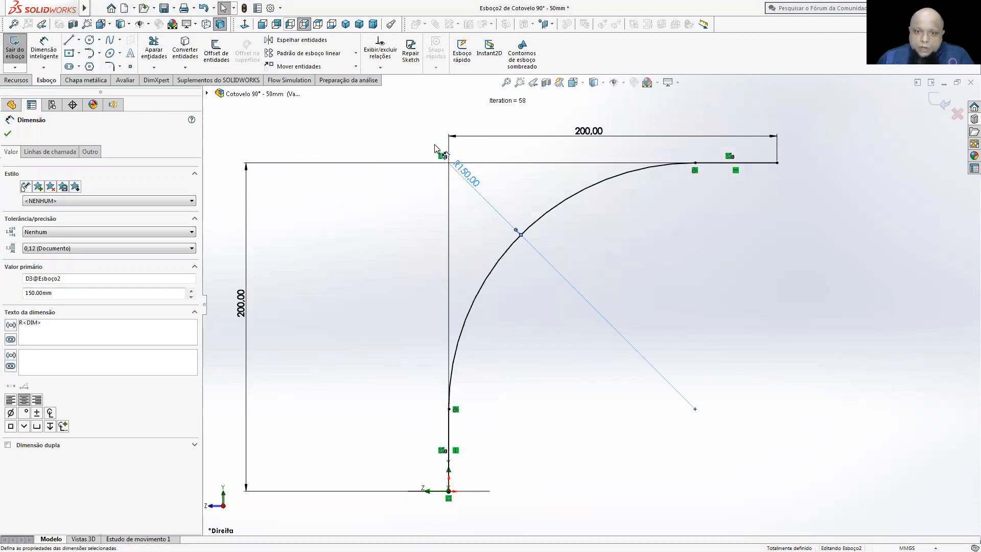
{"action": "left_click", "coordinate": [940, 102]}
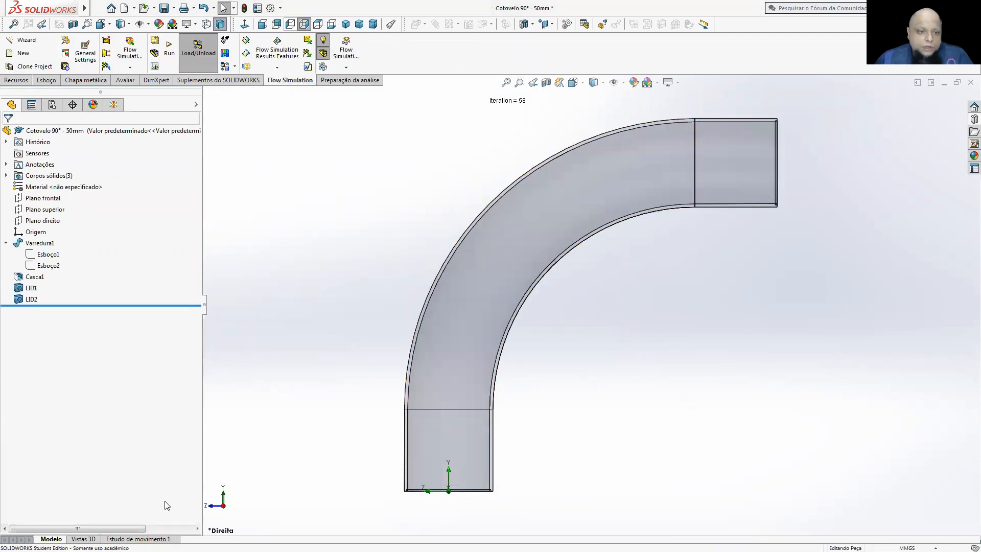
- Run a new flow calculation for the Tubo 50 mm - cotovelo project and close the solver when it finishes
{"action": "left_click", "coordinate": [113, 104]}
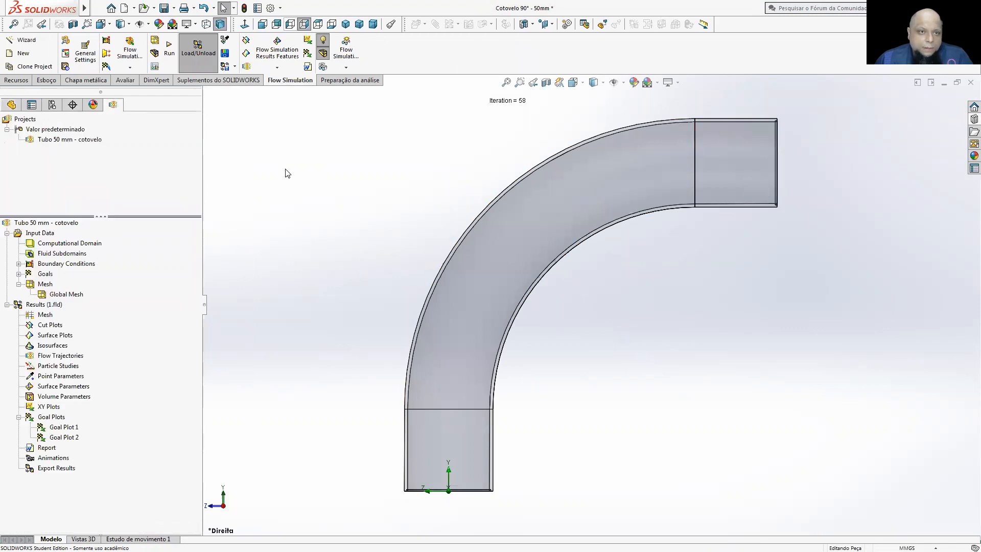
{"action": "left_click", "coordinate": [169, 49]}
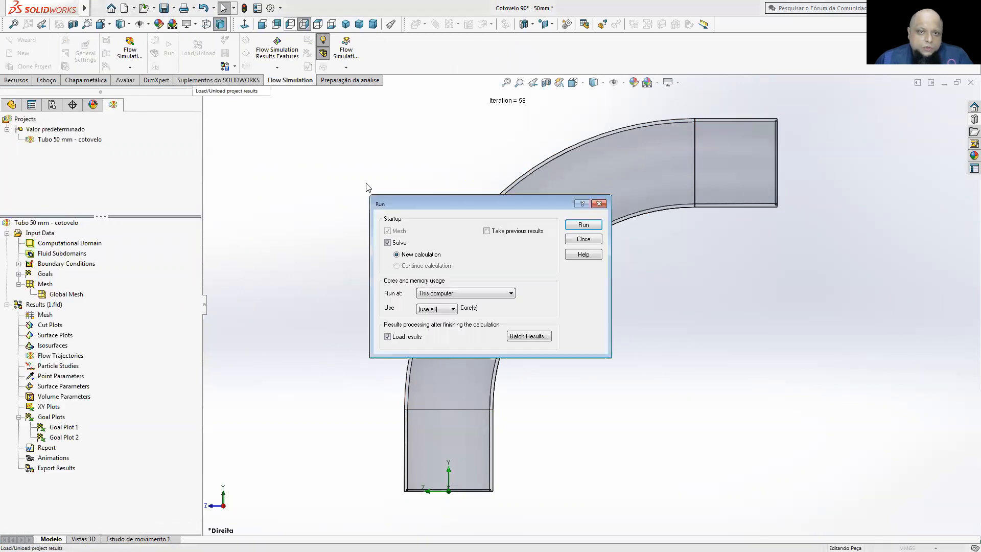
{"action": "left_click", "coordinate": [570, 226]}
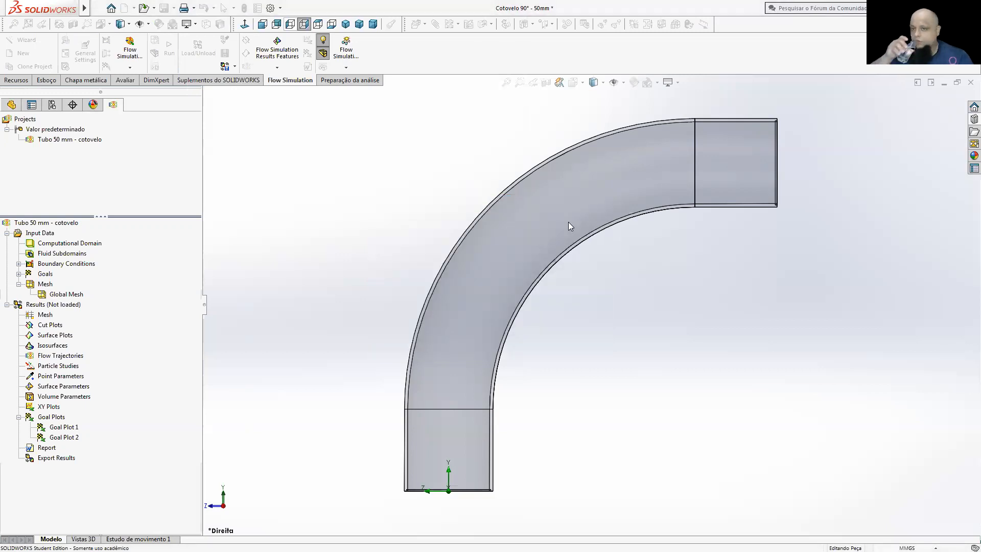
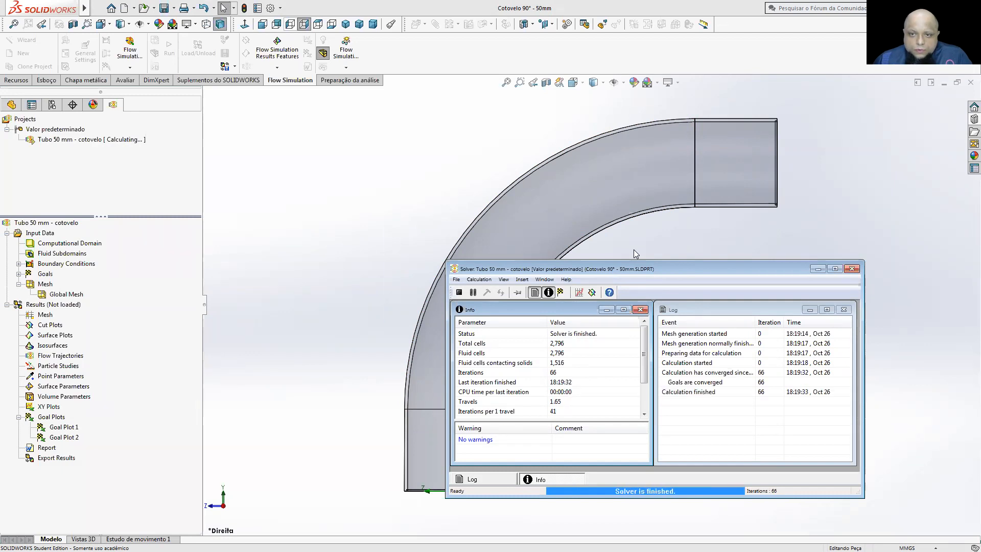
{"action": "left_click", "coordinate": [851, 269]}
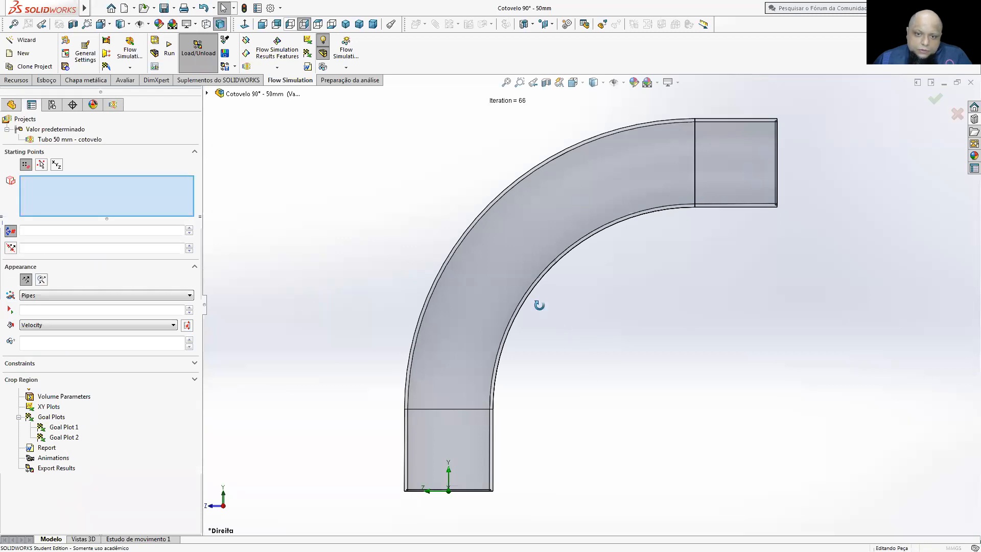
- Create velocity flow trajectories starting from the inner face of the elbow's lower lid, using 50 points and pipes 0.001 m wide
{"action": "middle_click_drag", "start_coordinate": [539, 305], "coordinate": [549, 299]}
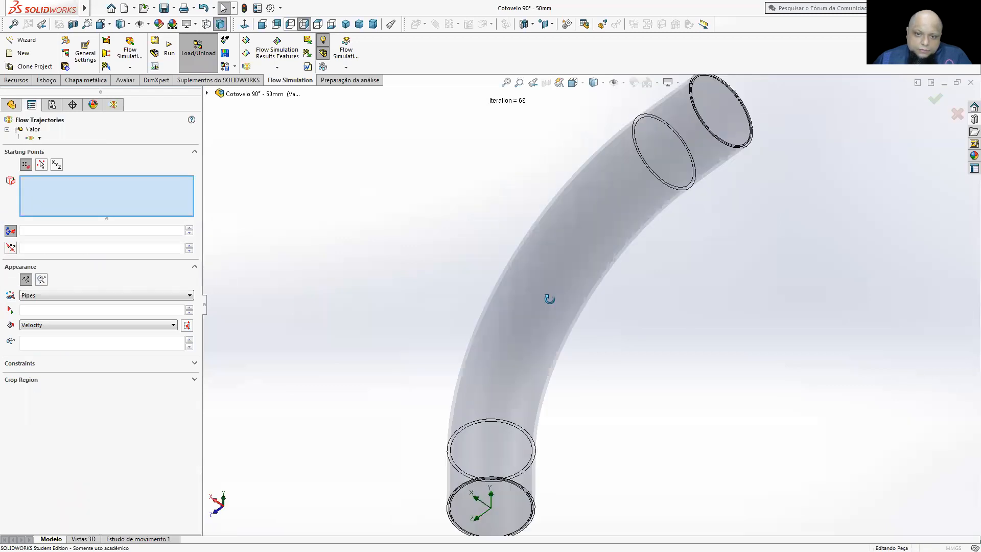
{"action": "right_click", "coordinate": [517, 488]}
{"action": "left_click", "coordinate": [551, 404]}
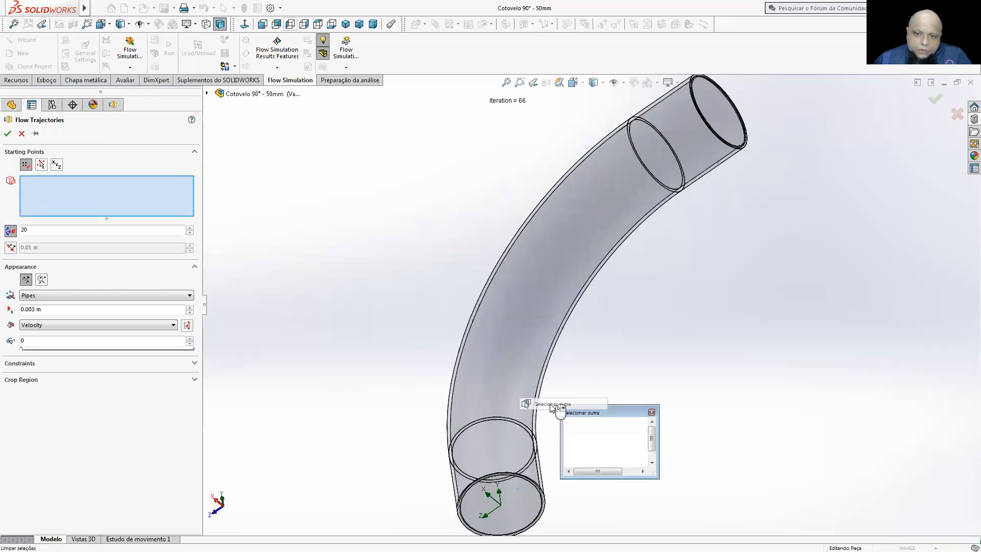
{"action": "left_click", "coordinate": [570, 422]}
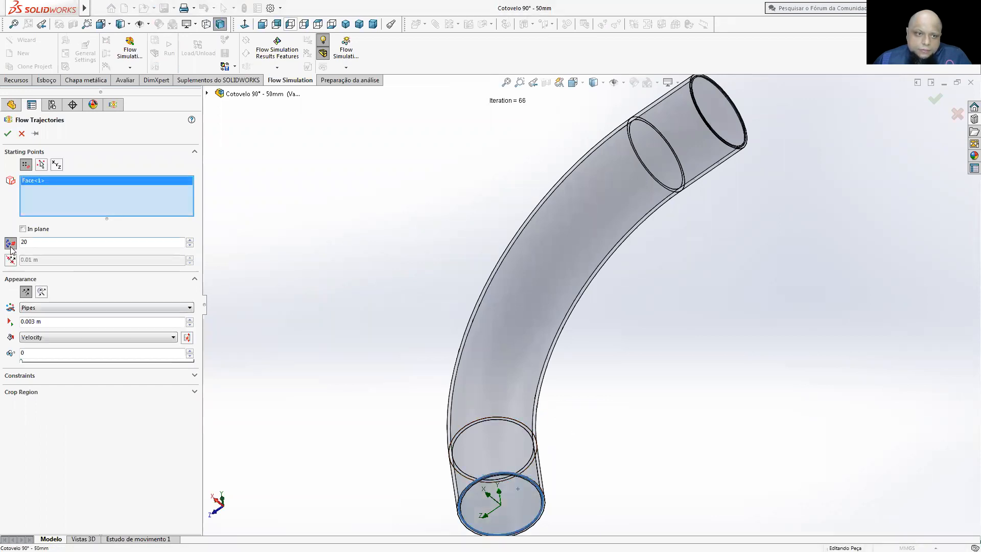
{"action": "double_click", "coordinate": [30, 243]}
{"action": "type", "text": "50"}
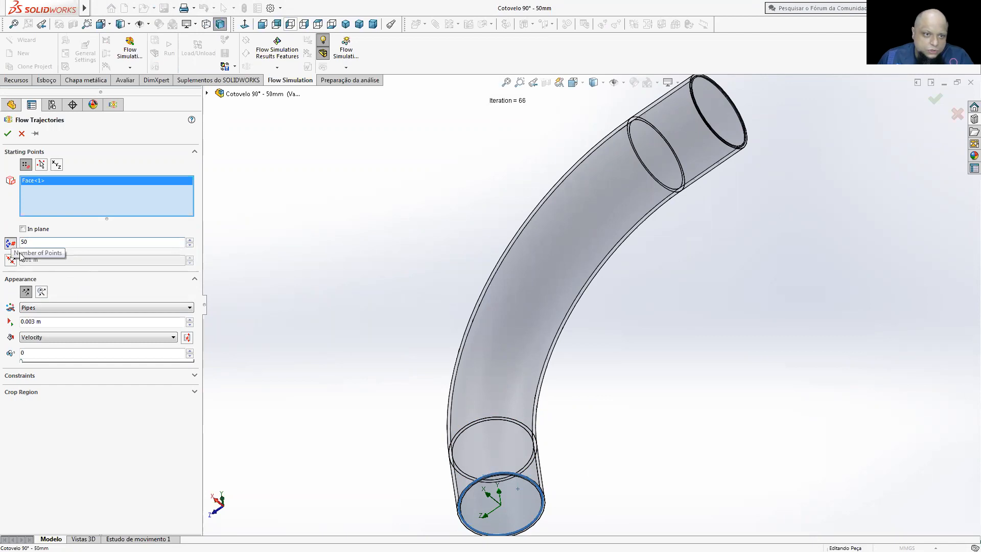
{"action": "left_click_drag", "start_coordinate": [31, 321], "coordinate": [37, 321]}
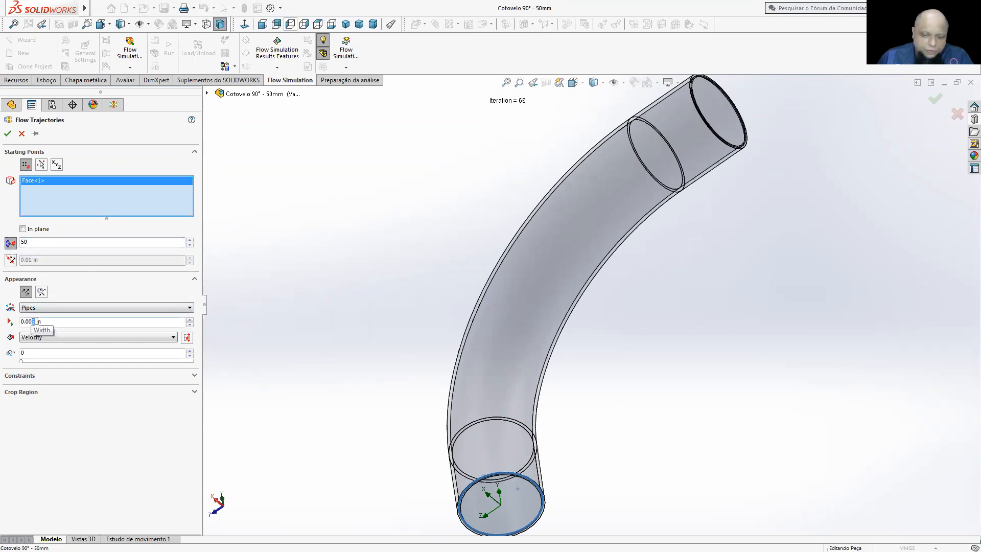
{"action": "type", "text": "1"}
{"action": "left_click", "coordinate": [7, 133]}
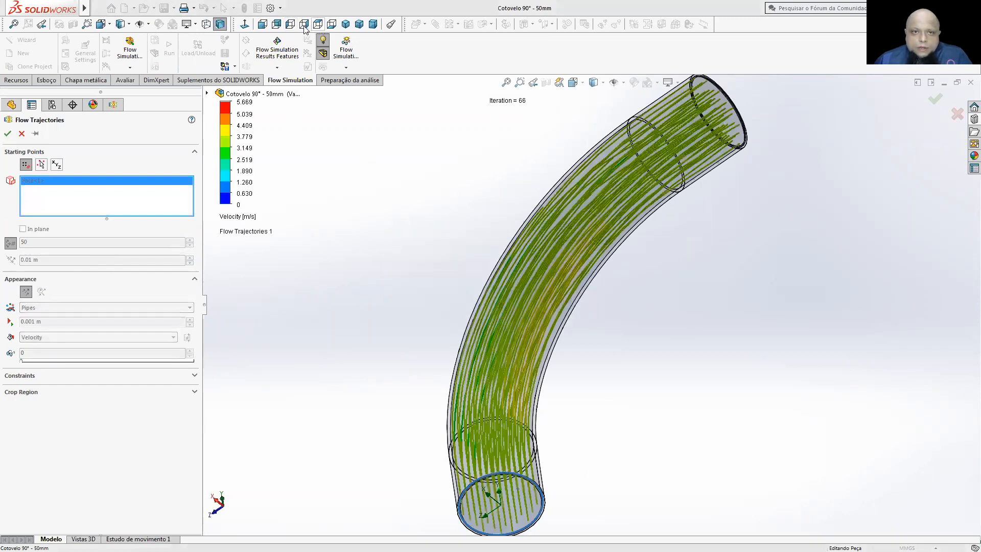
- Play Flow Trajectories 1 and examine the flow through the elbow in the right and front views
{"action": "left_click", "coordinate": [291, 24]}
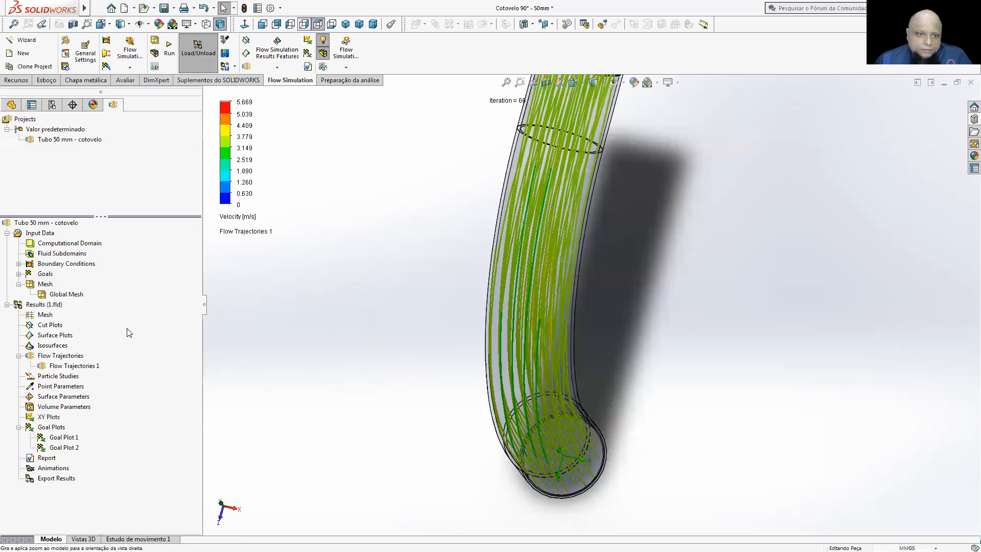
{"action": "left_click", "coordinate": [67, 366]}
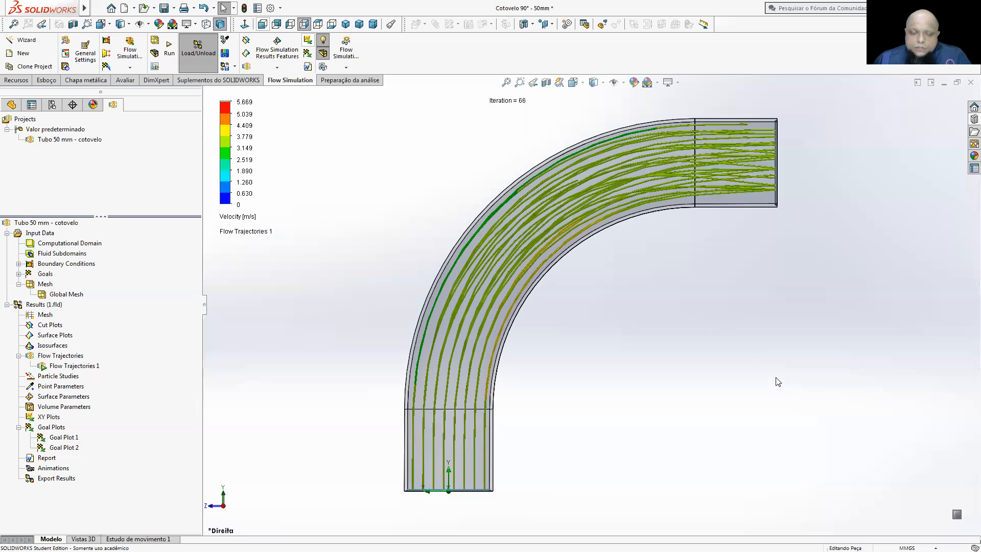
{"action": "key", "text": "ctrl+1"}
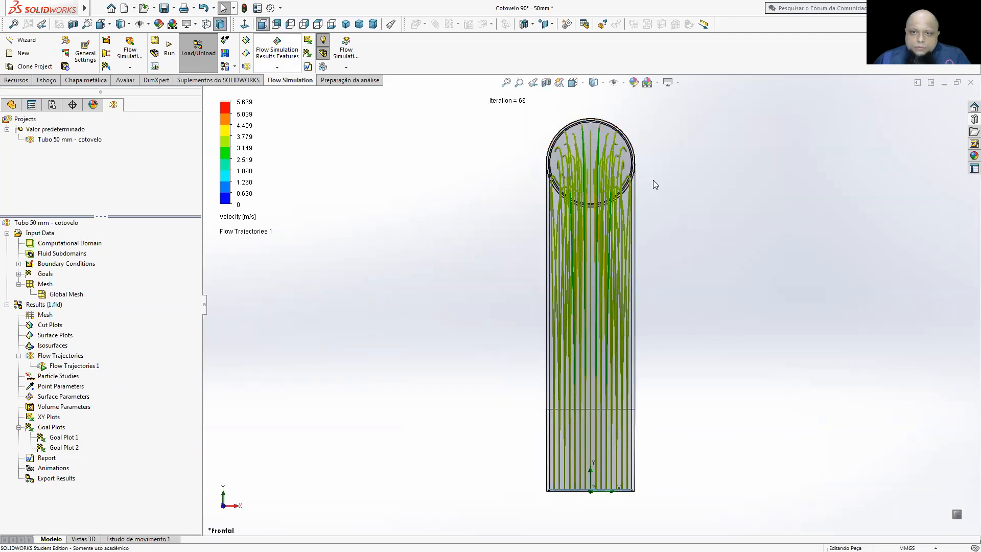
- Examine the flow trajectories up close at the elbow's round opening in the front view, and in the top and right views
{"action": "scroll", "coordinate": [653, 180], "scroll_direction": "down", "scroll_amount": 6}
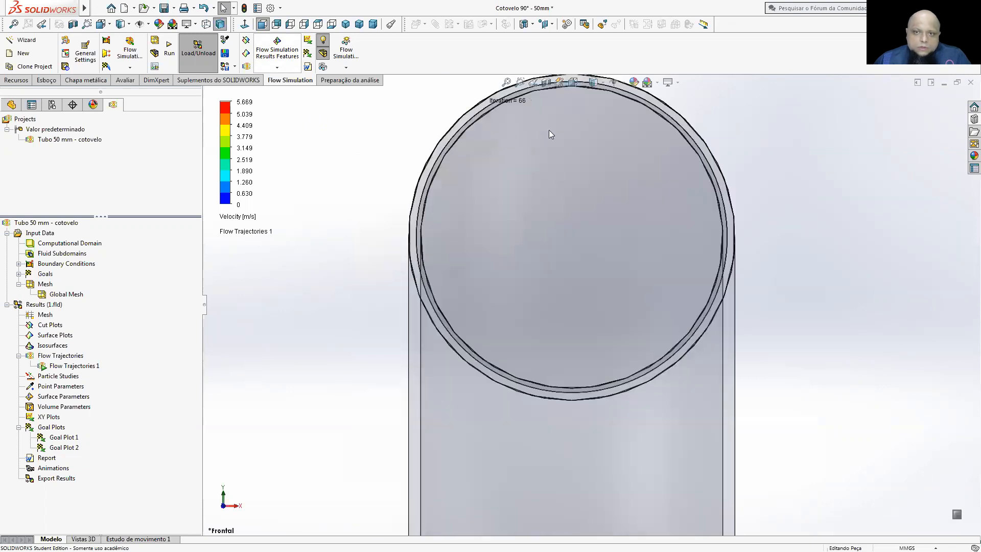
{"action": "scroll", "coordinate": [705, 179], "scroll_direction": "up", "scroll_amount": 3}
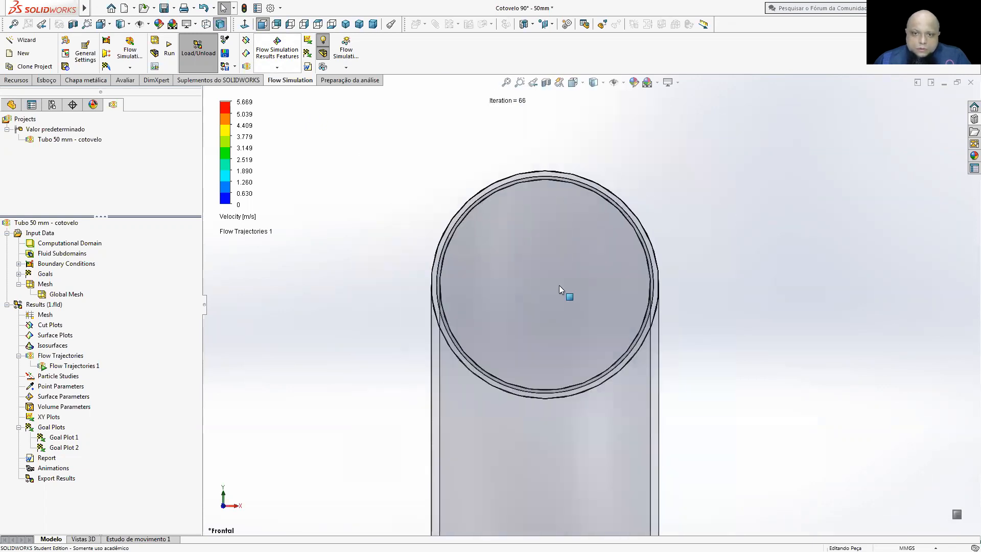
{"action": "scroll", "coordinate": [558, 285], "scroll_direction": "down", "scroll_amount": 2}
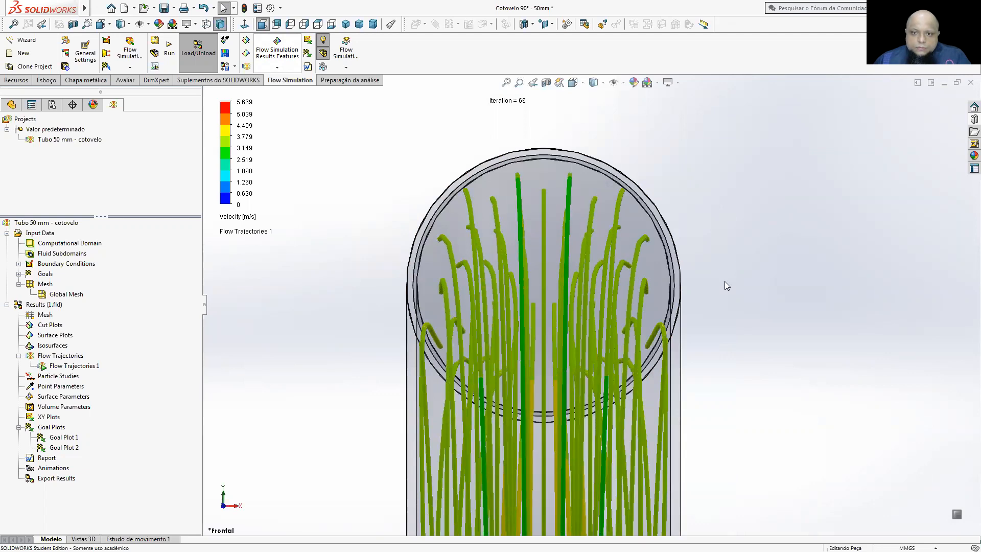
{"action": "scroll", "coordinate": [696, 270], "scroll_direction": "up", "scroll_amount": 5}
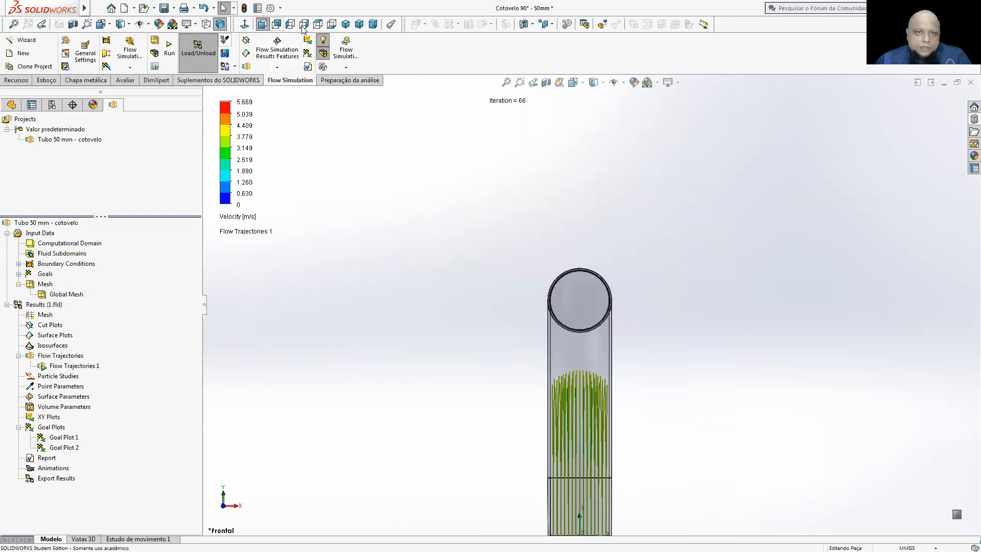
{"action": "left_click", "coordinate": [318, 25]}
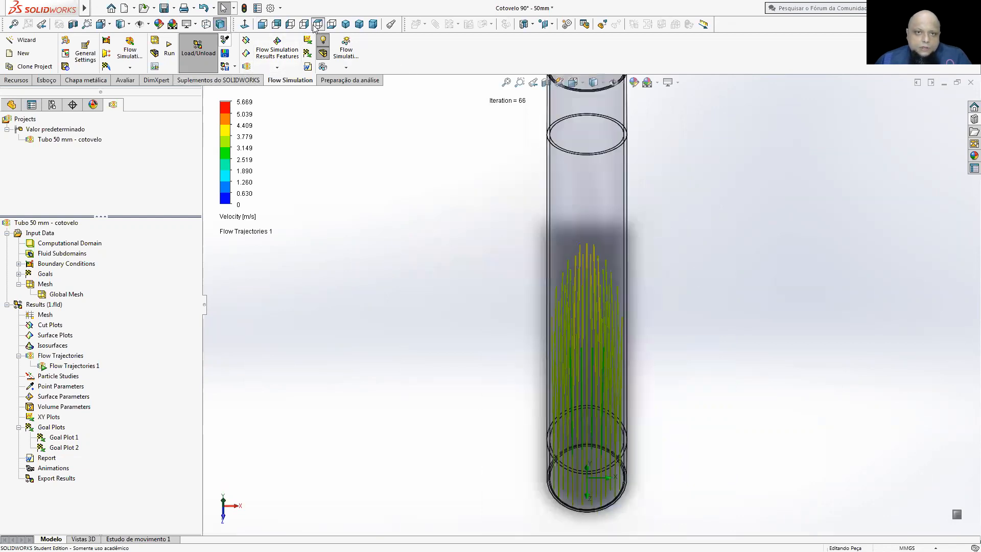
{"action": "left_click", "coordinate": [306, 29]}
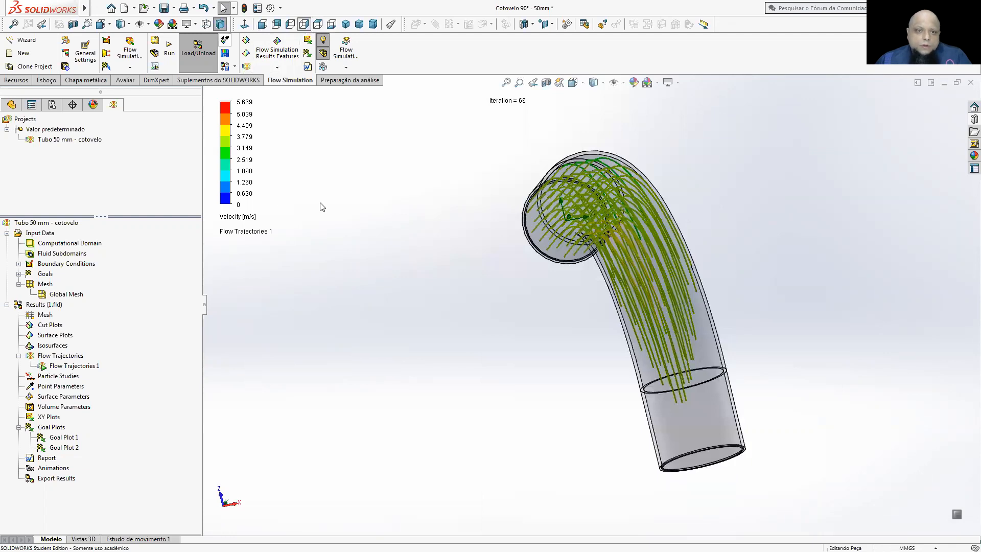
- Change the parameter shown by Flow Trajectories 1 to Pressure and stop its playback
{"action": "left_click", "coordinate": [237, 218]}
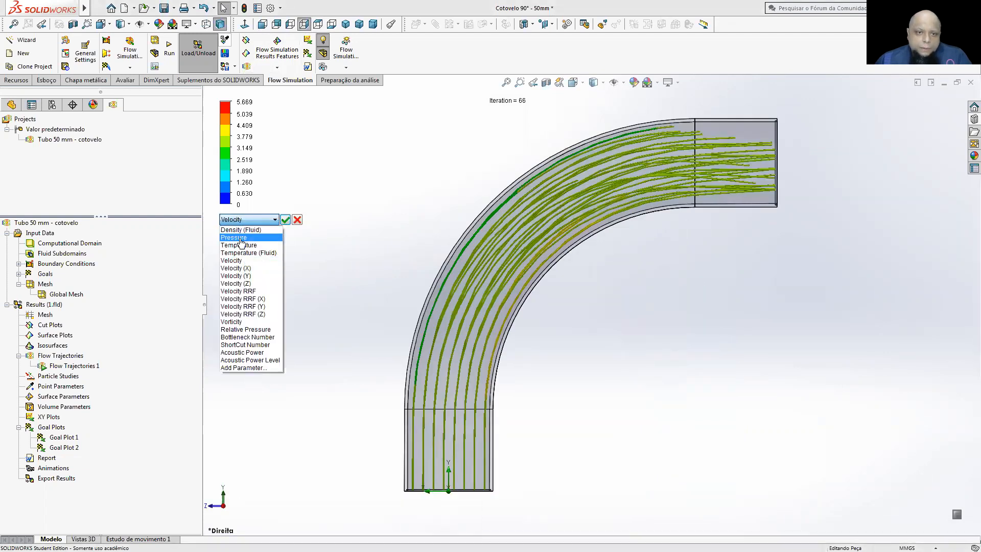
{"action": "left_click", "coordinate": [240, 238]}
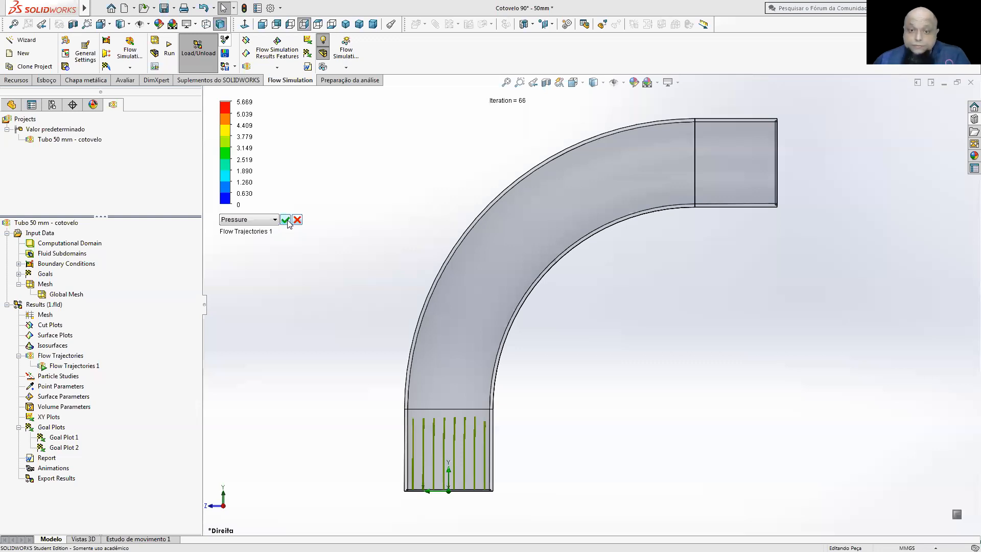
{"action": "left_click", "coordinate": [288, 222]}
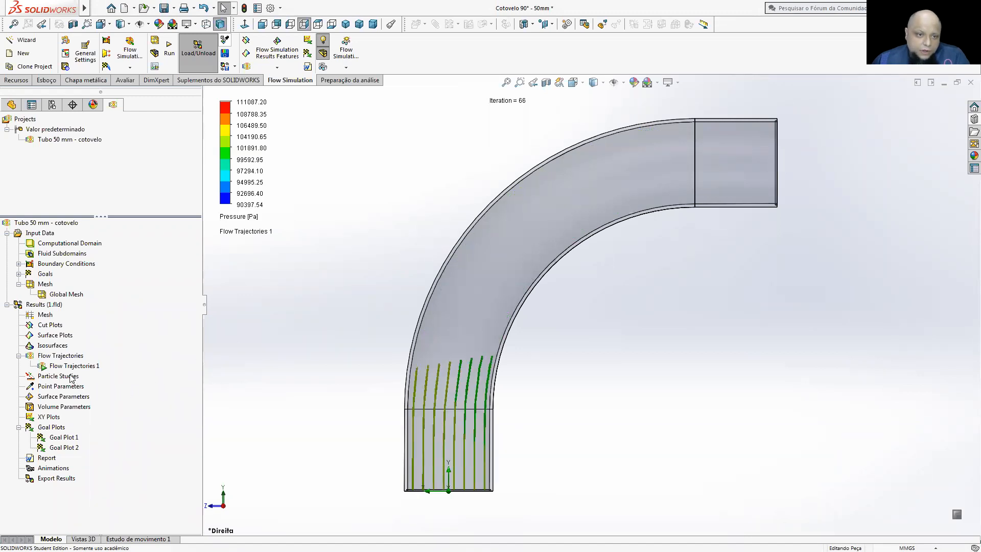
{"action": "right_click", "coordinate": [96, 365]}
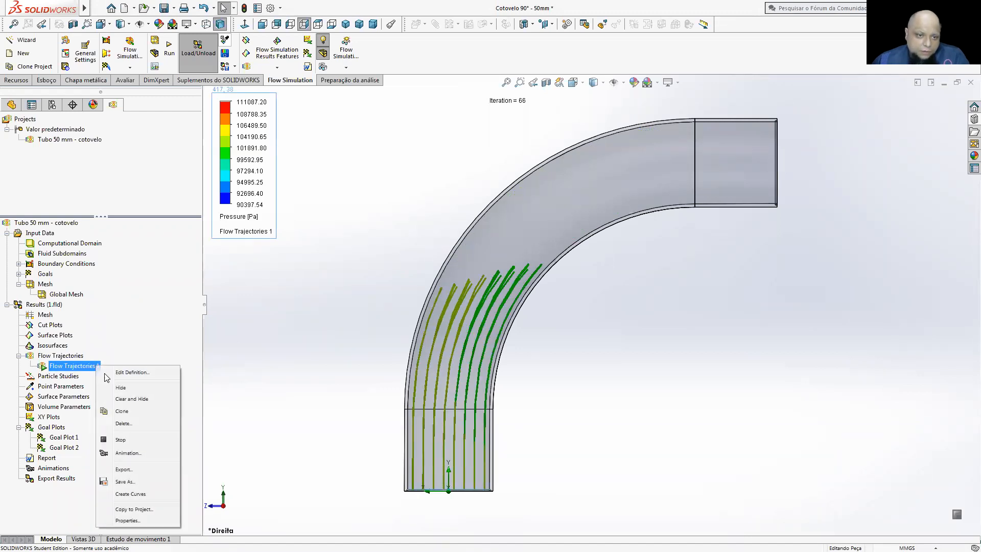
{"action": "left_click", "coordinate": [123, 439]}
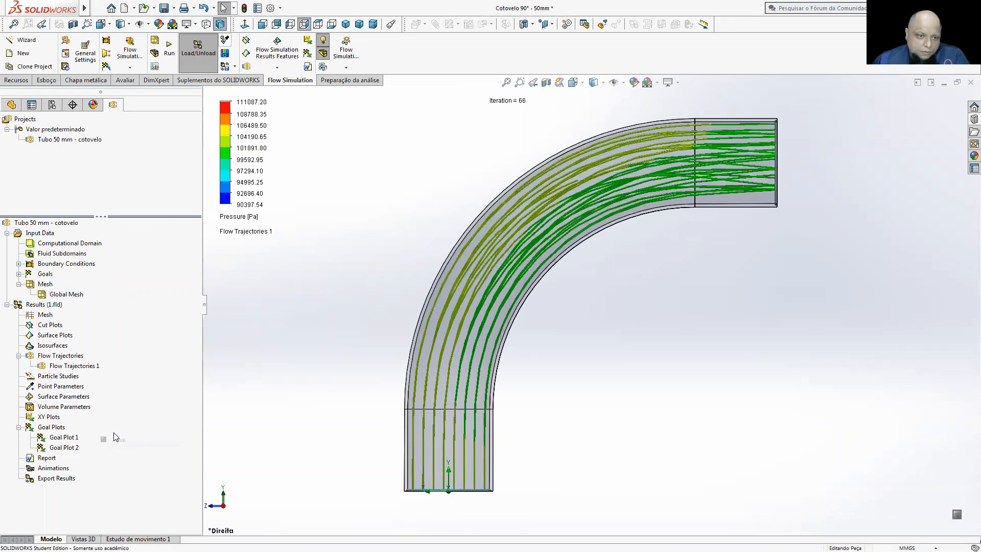
- Create a goal plot with all goals selected, show its summary and export it to an Excel workbook
{"action": "right_click", "coordinate": [37, 430]}
{"action": "left_click", "coordinate": [59, 438]}
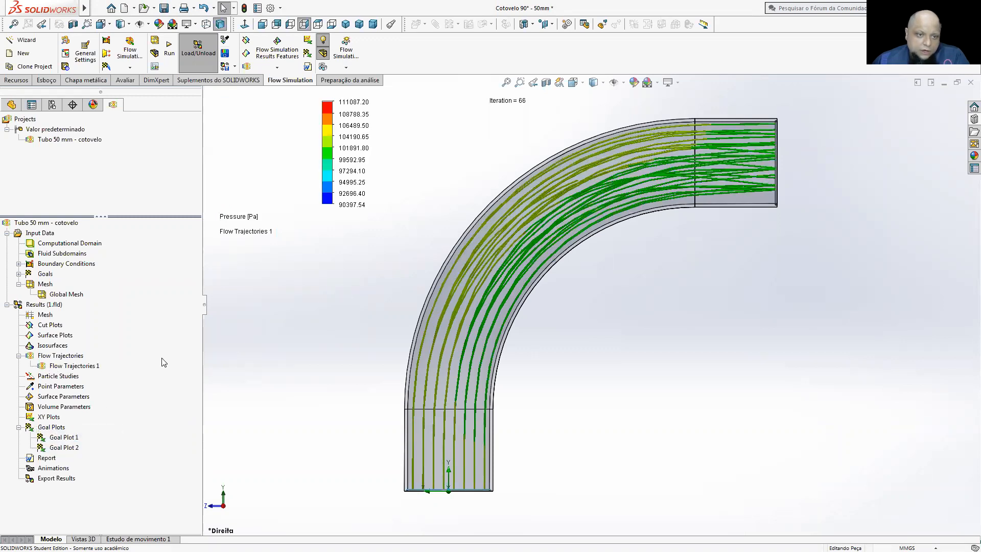
{"action": "left_click", "coordinate": [25, 178]}
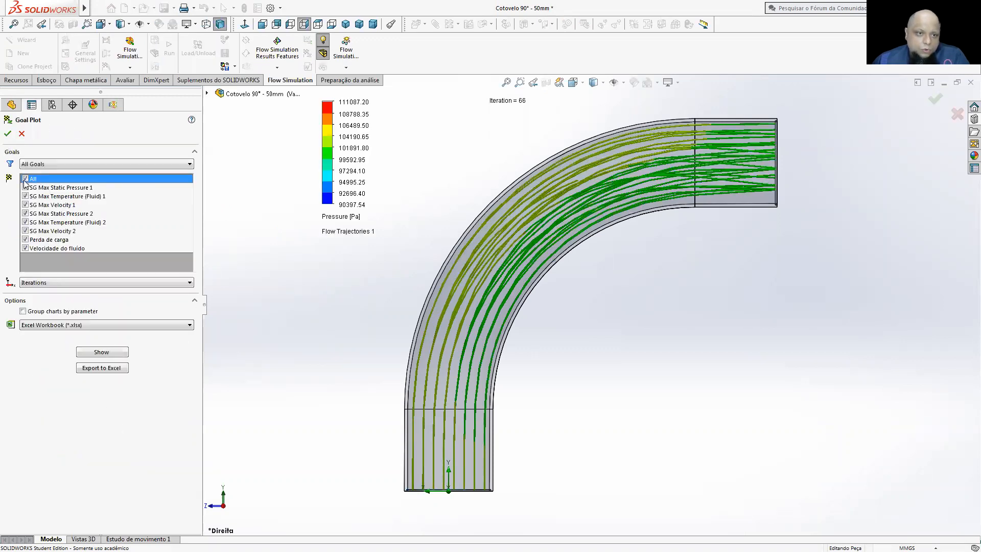
{"action": "left_click", "coordinate": [91, 351]}
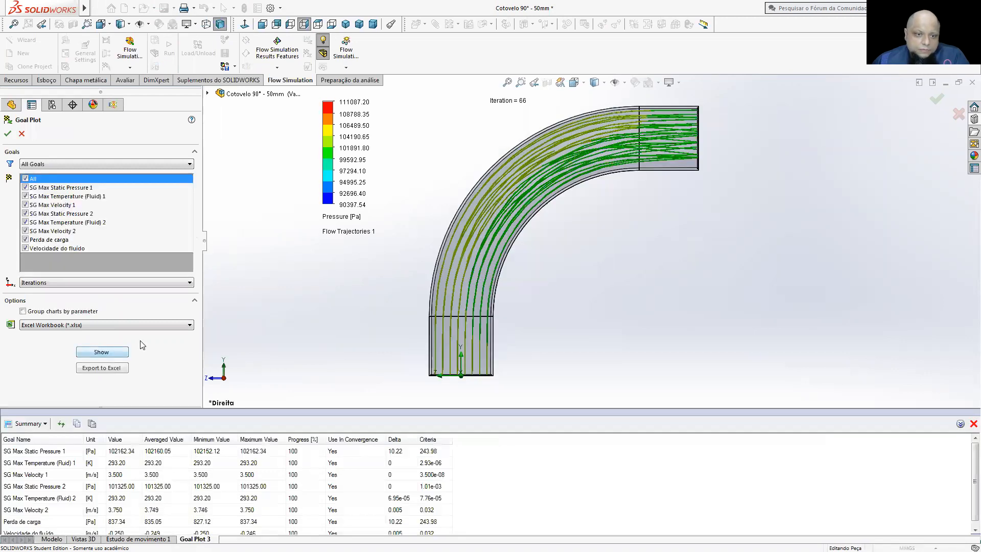
{"action": "left_click", "coordinate": [90, 371]}
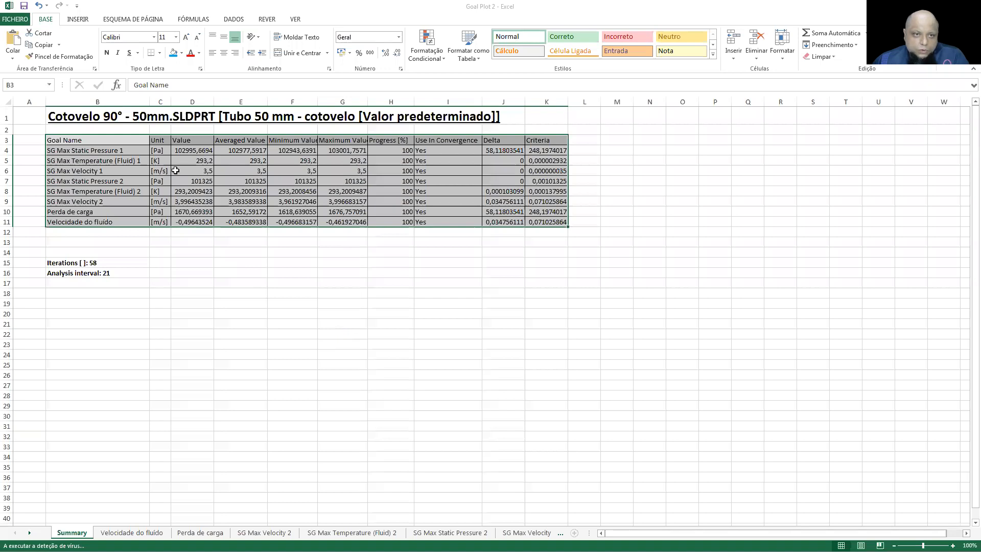
- Copy the exported goal table B3:K11 into the Goal Plot 1 workbook at B23 and clear its averaged values in E24:E31
{"action": "left_click_drag", "start_coordinate": [443, 201], "coordinate": [539, 219]}
{"action": "key", "text": "ctrl+c"}
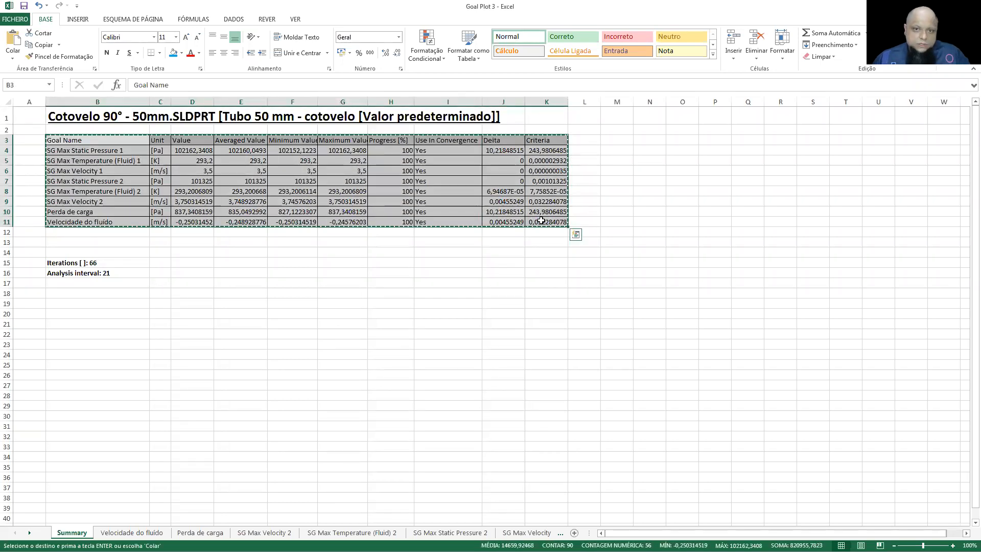
{"action": "key", "text": "alt+Tab"}
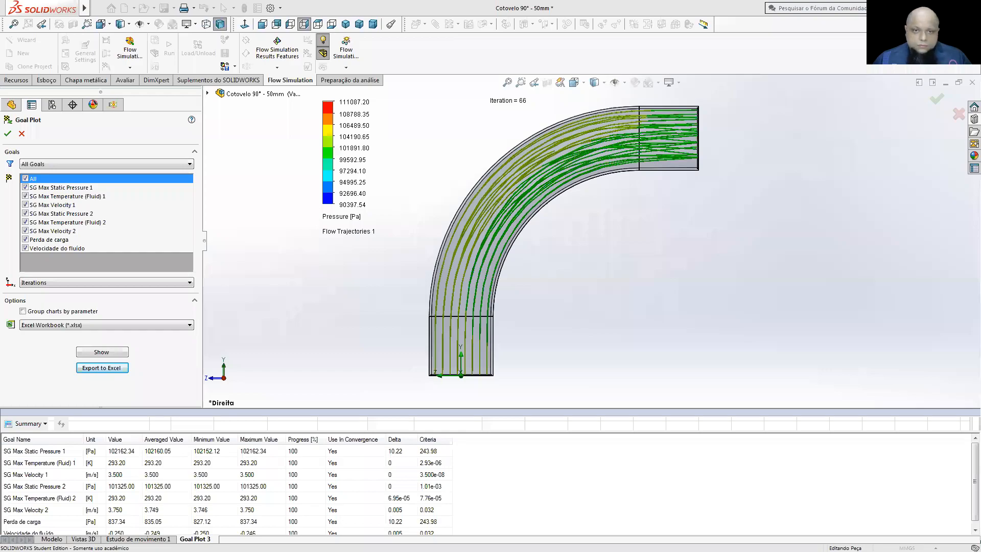
{"action": "key", "text": "alt+Tab"}
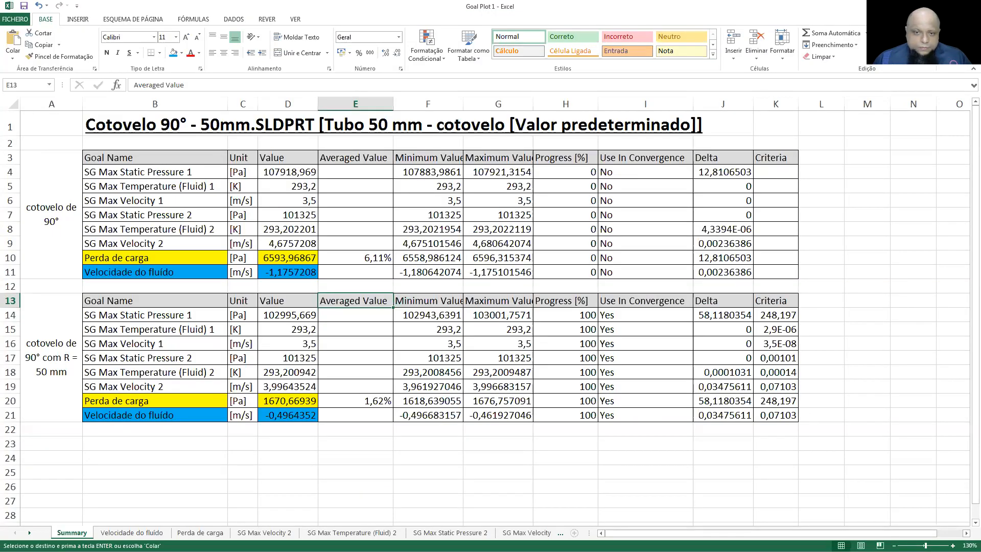
{"action": "scroll", "coordinate": [84, 367], "scroll_direction": "down", "scroll_amount": 2, "text": "ctrl"}
{"action": "left_click", "coordinate": [82, 366]}
{"action": "key", "text": "ctrl+v"}
{"action": "left_click_drag", "start_coordinate": [282, 380], "coordinate": [274, 461]}
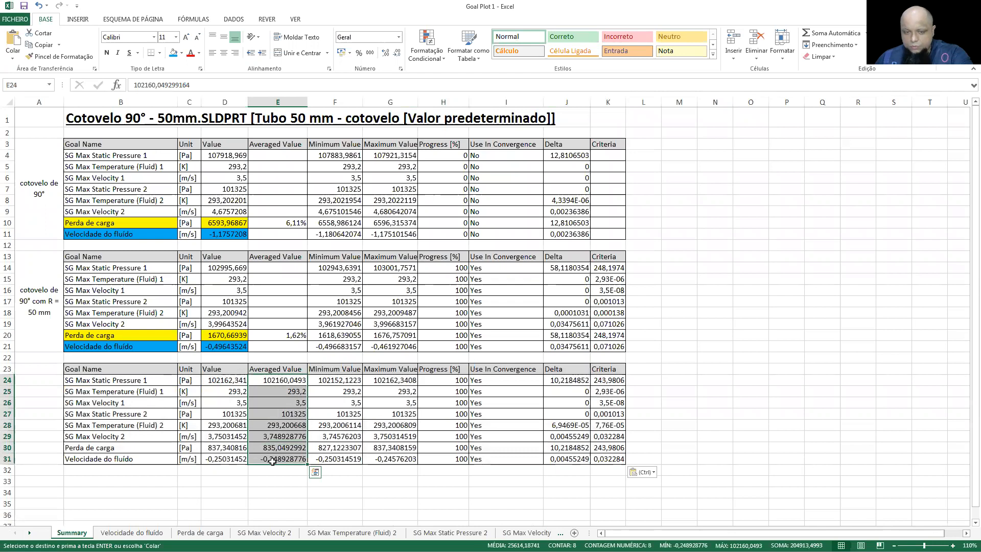
{"action": "key", "text": "Delete"}
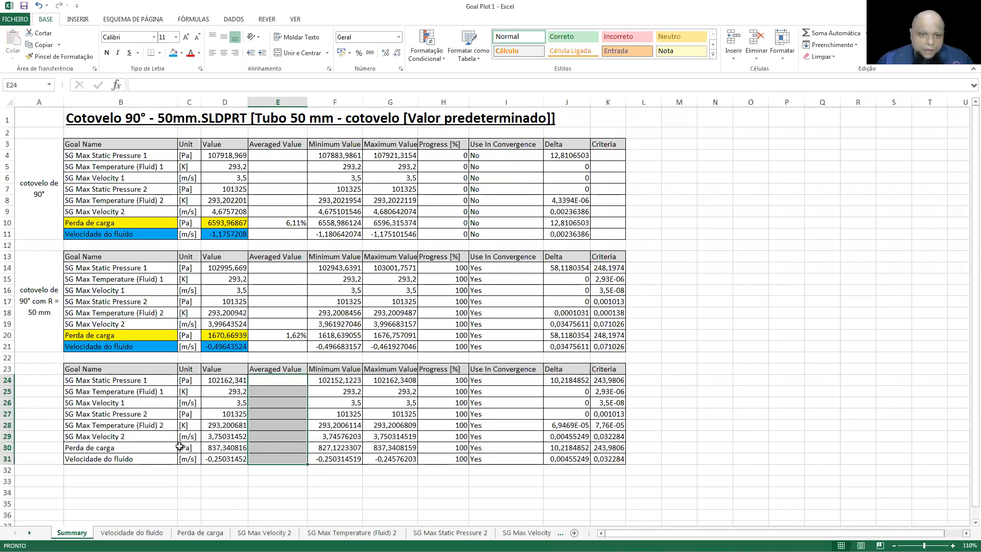
- In the third table, fill the Perda de carga name and value cells yellow and the Velocidade do fluído ones blue
{"action": "left_click", "coordinate": [222, 448]}
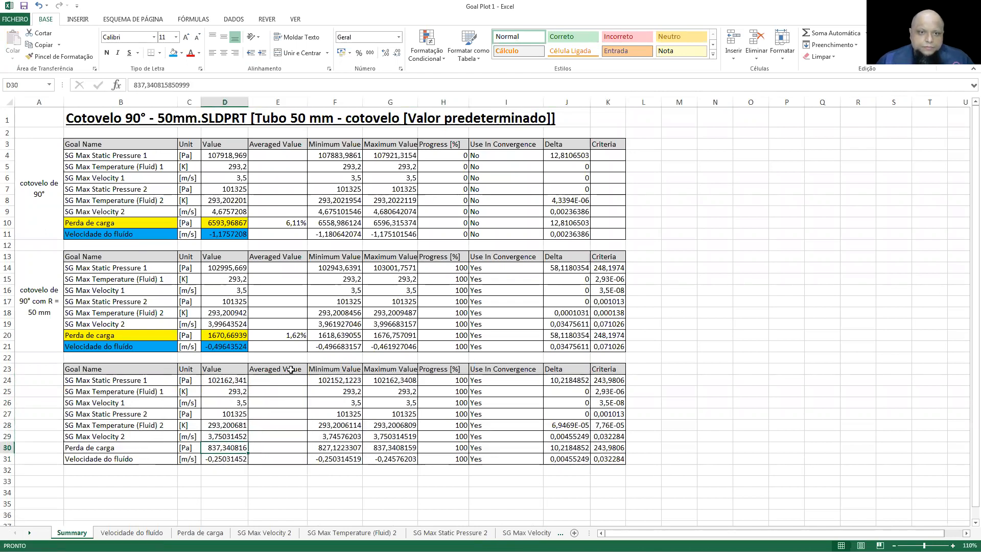
{"action": "left_click", "coordinate": [181, 53]}
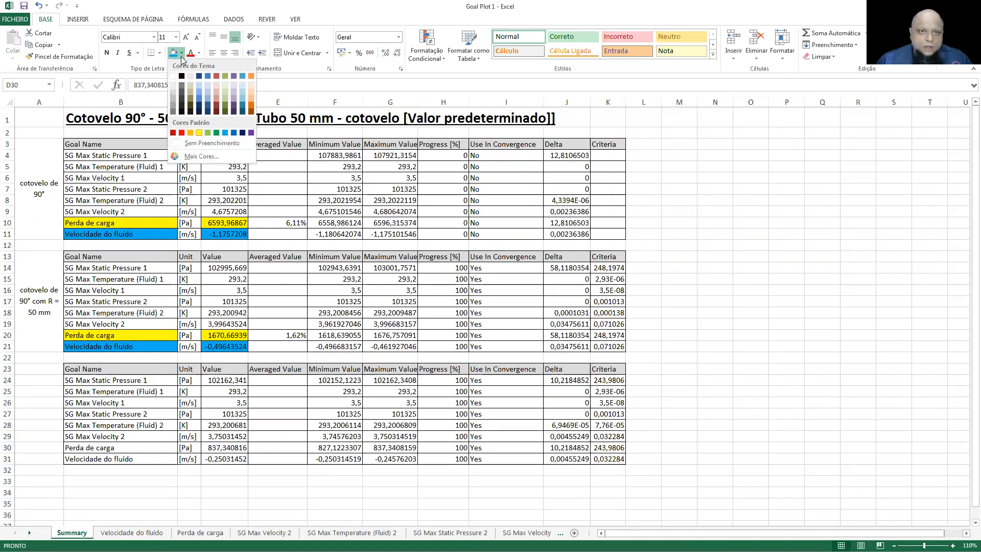
{"action": "left_click", "coordinate": [199, 132]}
{"action": "left_click", "coordinate": [326, 367]}
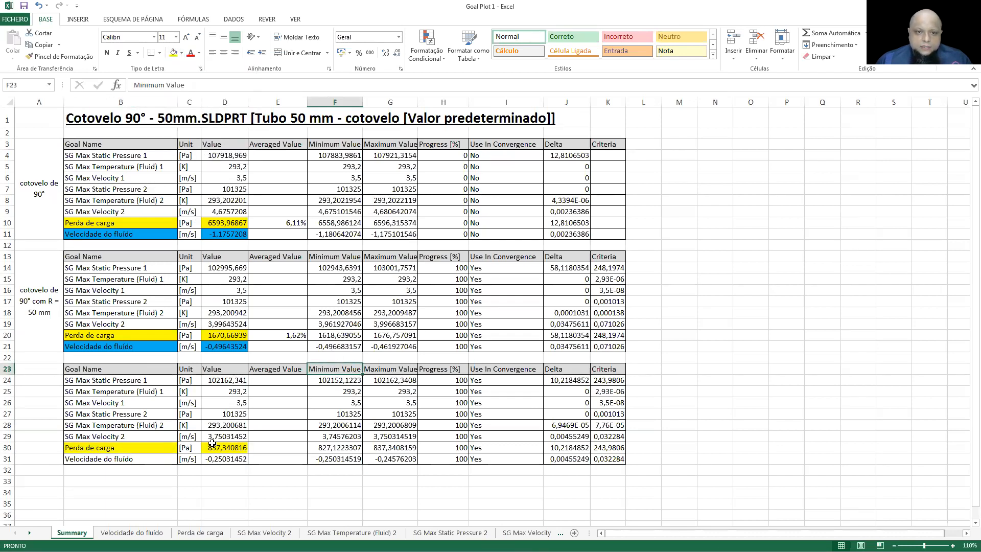
{"action": "left_click", "coordinate": [217, 459]}
{"action": "left_click", "coordinate": [165, 459], "text": "ctrl"}
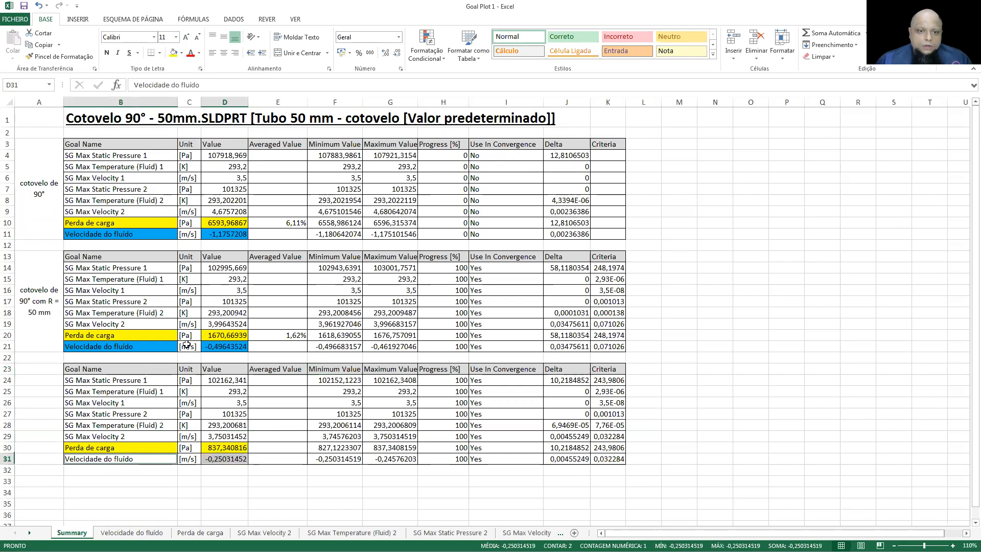
{"action": "left_click", "coordinate": [181, 53]}
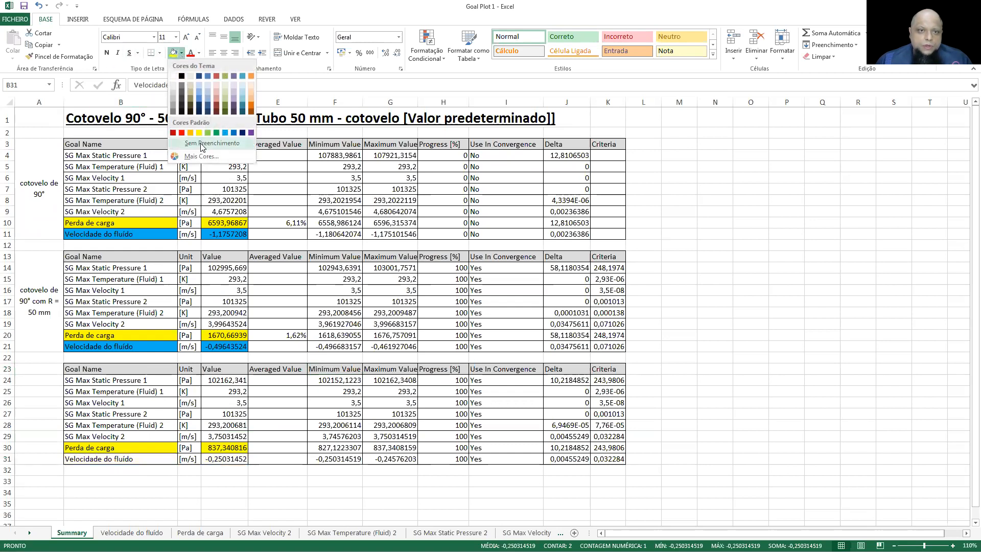
{"action": "left_click", "coordinate": [335, 324]}
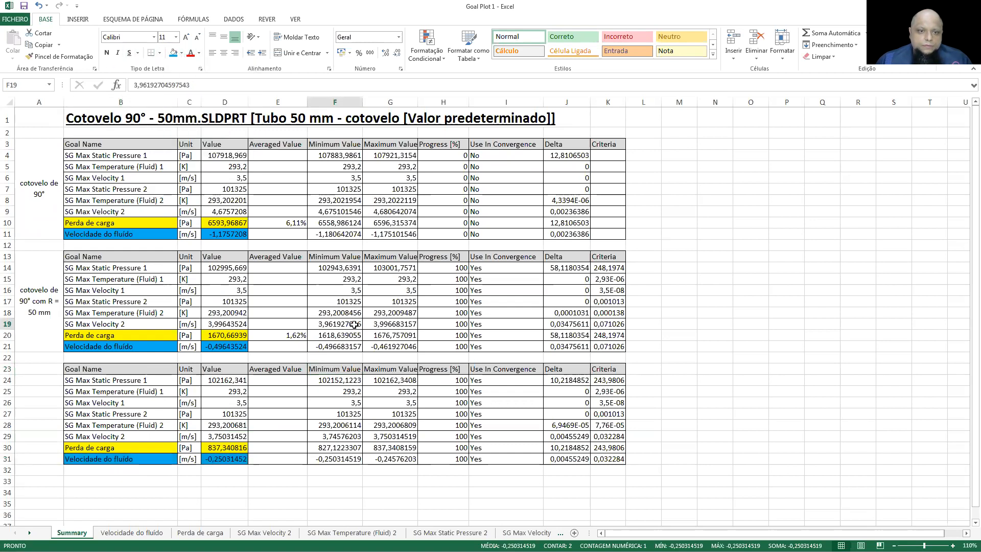
- Copy the pressure loss percentage formula from E20 to E30 in the third table
{"action": "left_click", "coordinate": [285, 335]}
{"action": "key", "text": "ctrl+c"}
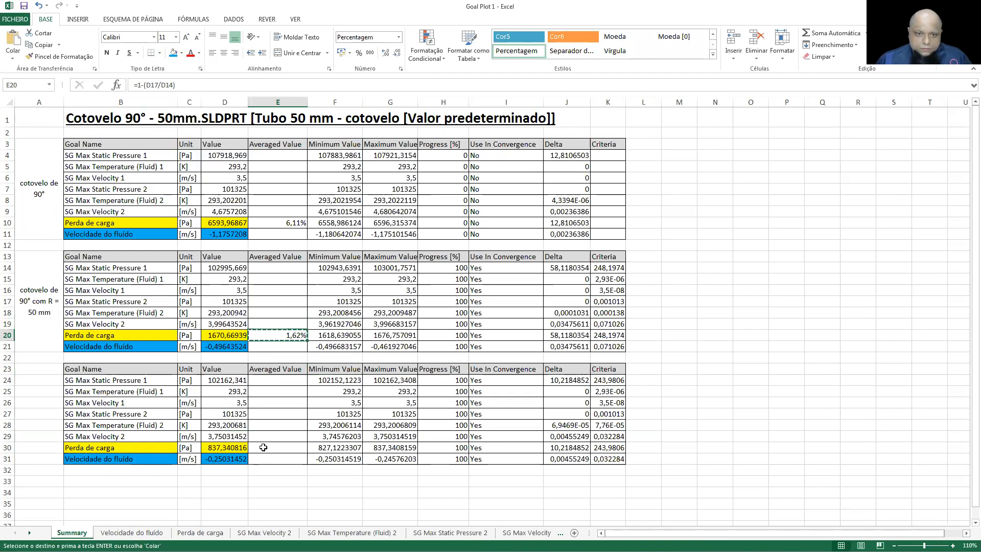
{"action": "left_click", "coordinate": [263, 446]}
{"action": "key", "text": "ctrl+v"}
{"action": "key", "text": "Escape"}
{"action": "left_click", "coordinate": [369, 425]}
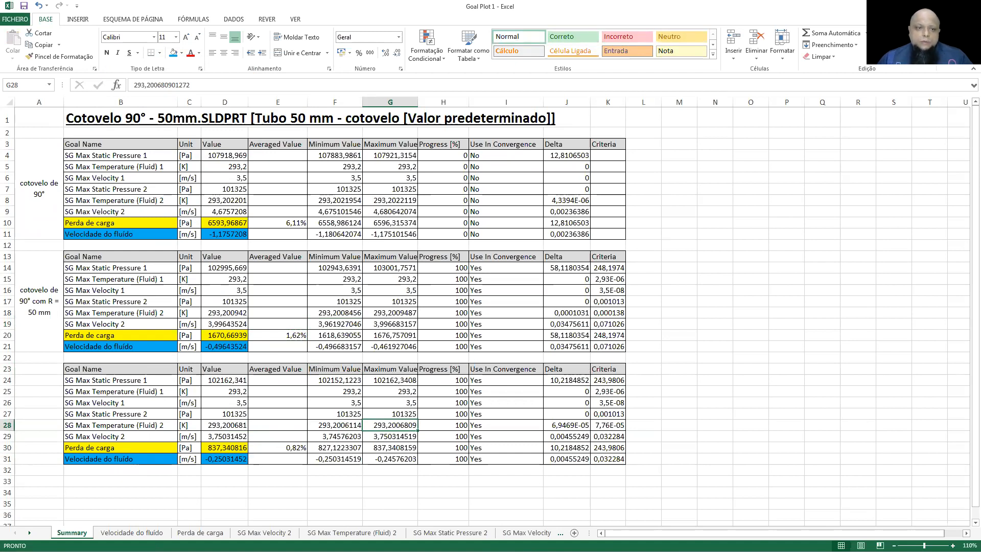
- Copy the merged label in A13 to A23 and change its text to "cotovelo de 90° com R = 150 mm"
{"action": "left_click", "coordinate": [38, 273]}
{"action": "key", "text": "ctrl+c"}
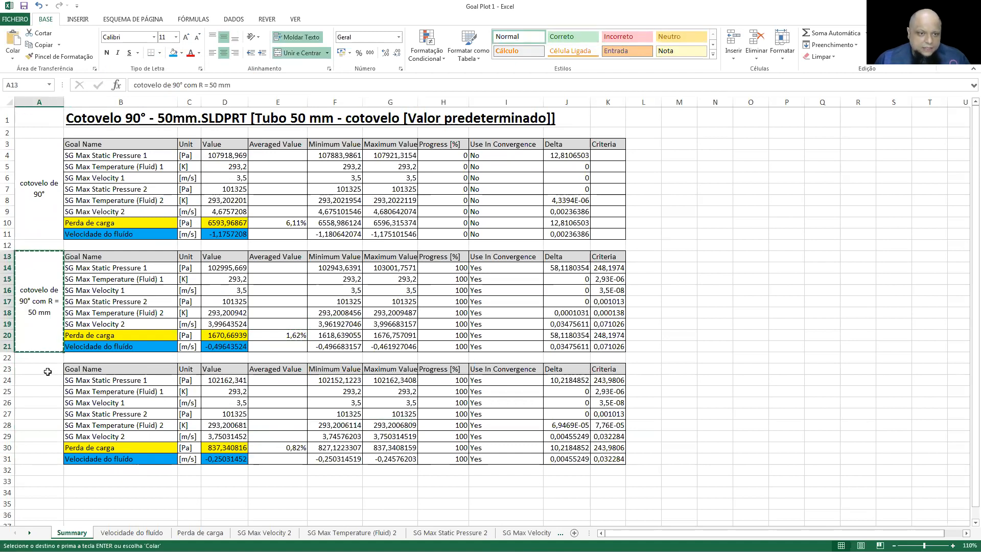
{"action": "left_click", "coordinate": [47, 371]}
{"action": "key", "text": "ctrl+v"}
{"action": "double_click", "coordinate": [28, 426]}
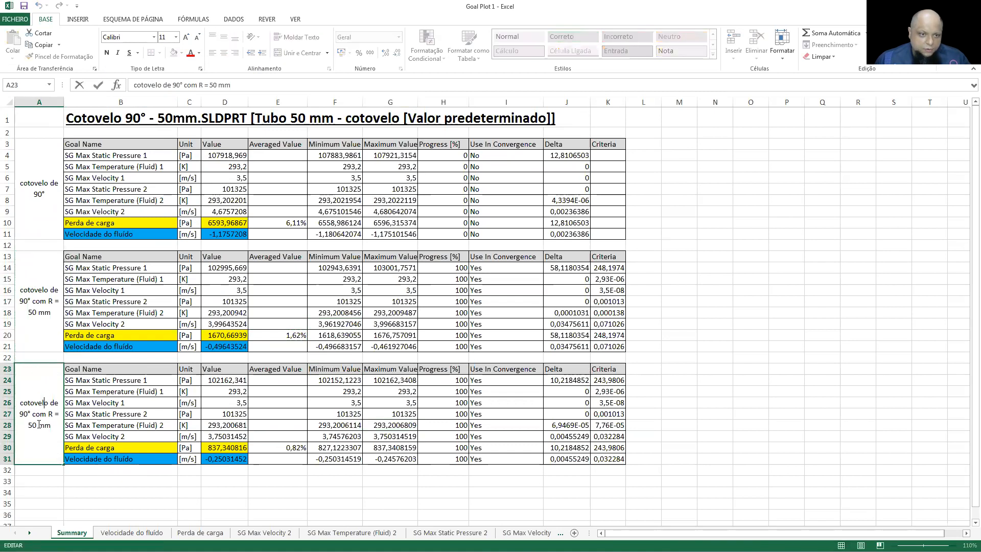
{"action": "type", "text": "15"}
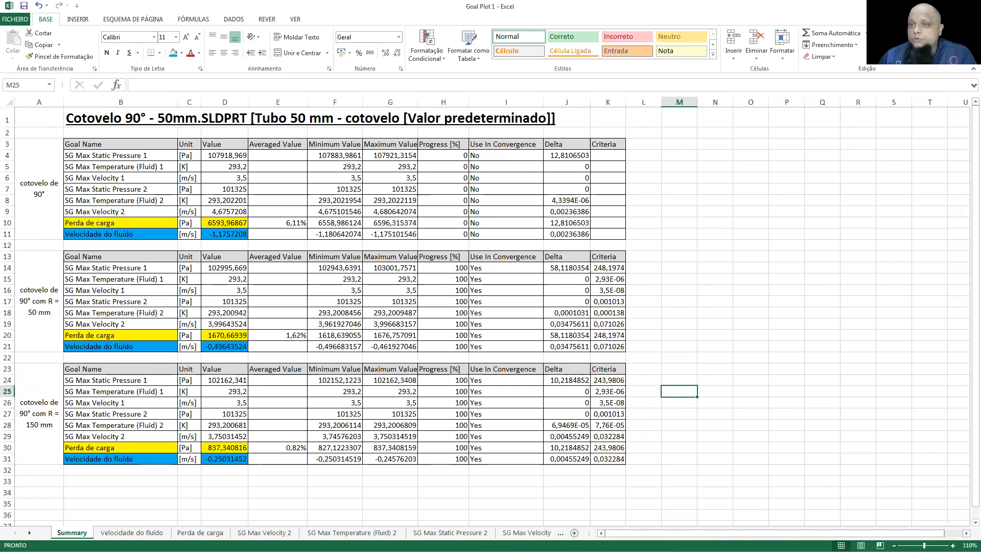
- Switch to SolidWorks, open the animation of Flow Trajectories 1 and crop the recording frame around the elbow to about 539x542
{"action": "key", "text": "alt+Tab"}
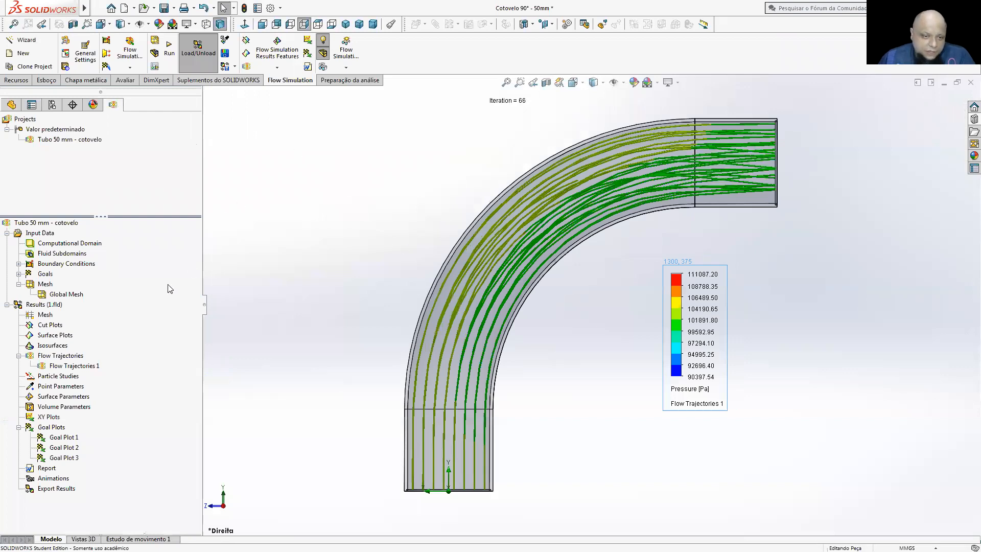
{"action": "right_click", "coordinate": [93, 366]}
{"action": "left_click", "coordinate": [118, 443]}
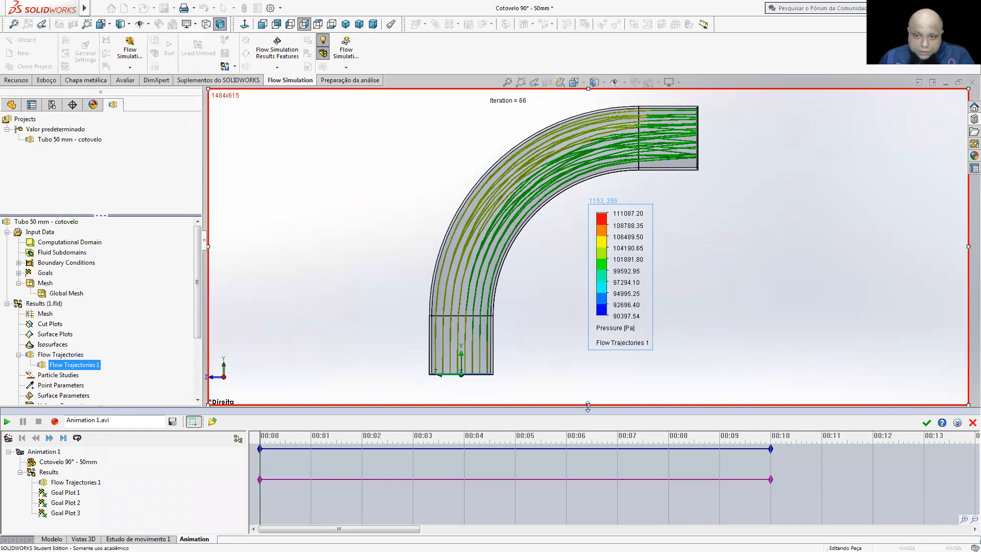
{"action": "left_click_drag", "start_coordinate": [587, 406], "coordinate": [589, 378]}
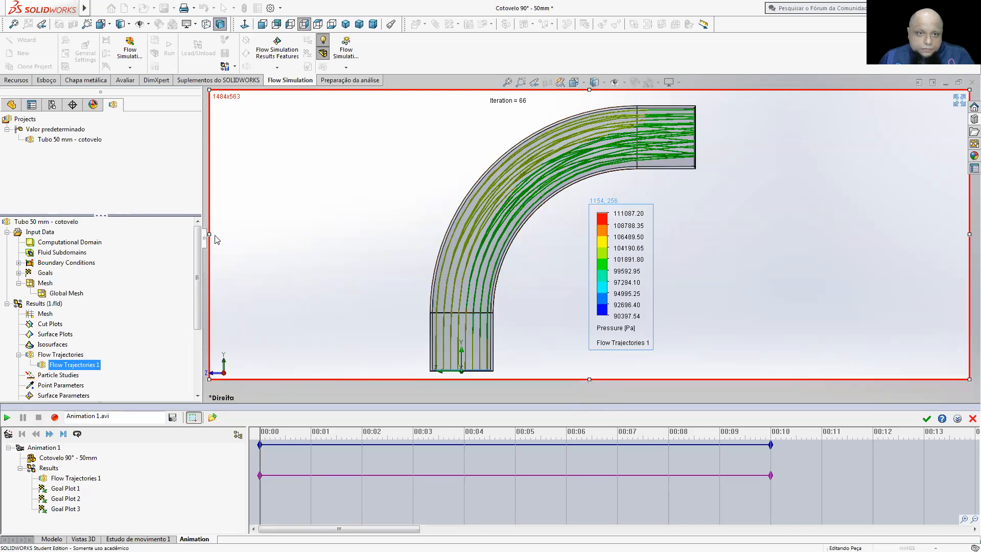
{"action": "left_click_drag", "start_coordinate": [210, 234], "coordinate": [422, 223]}
{"action": "left_click_drag", "start_coordinate": [969, 234], "coordinate": [699, 224]}
{"action": "left_click_drag", "start_coordinate": [561, 89], "coordinate": [558, 100]}
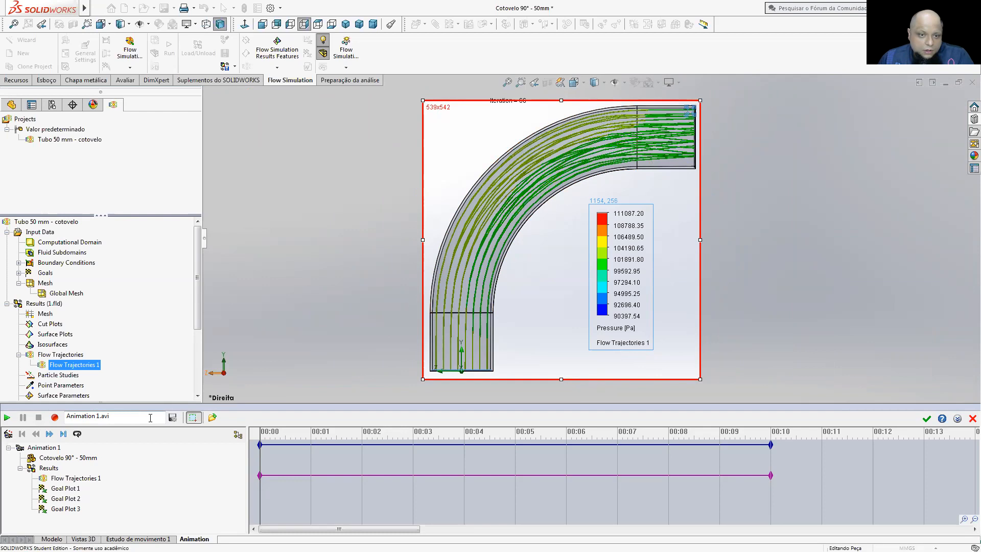
- Set the animation's output file to "cotovelo 90° R 150 mm.avi" in the Downloads folder and record the flow trajectories animation
{"action": "left_click", "coordinate": [172, 418]}
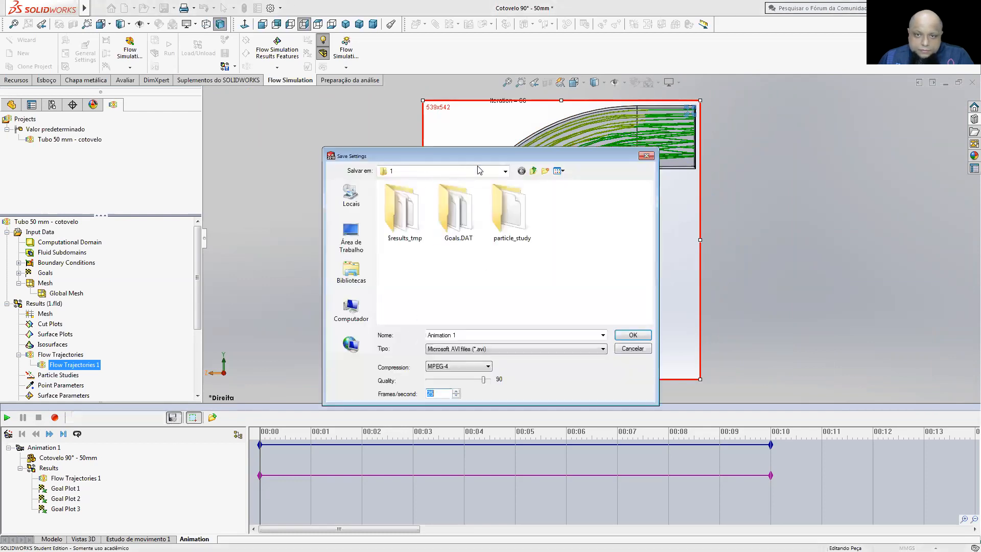
{"action": "left_click", "coordinate": [532, 171]}
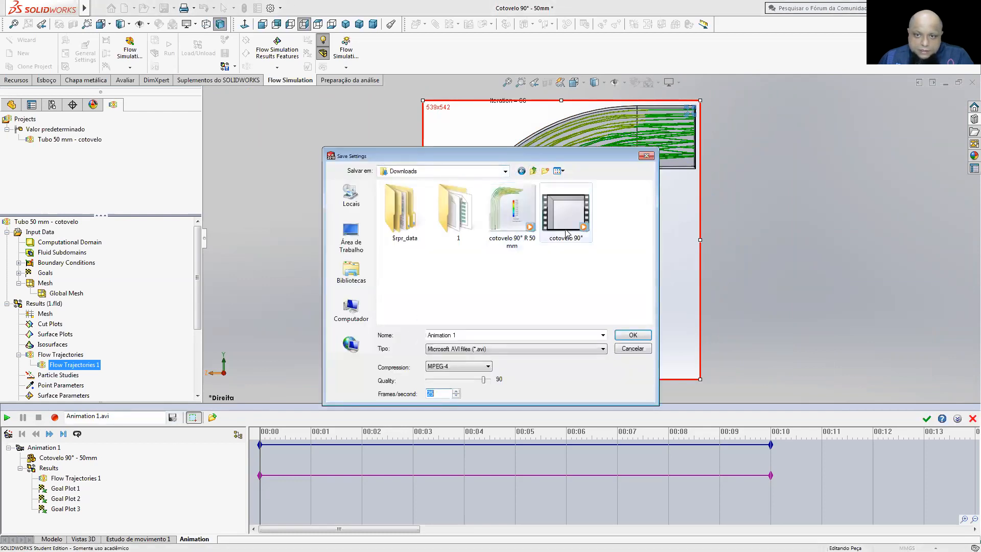
{"action": "left_click", "coordinate": [523, 229]}
{"action": "left_click", "coordinate": [632, 335]}
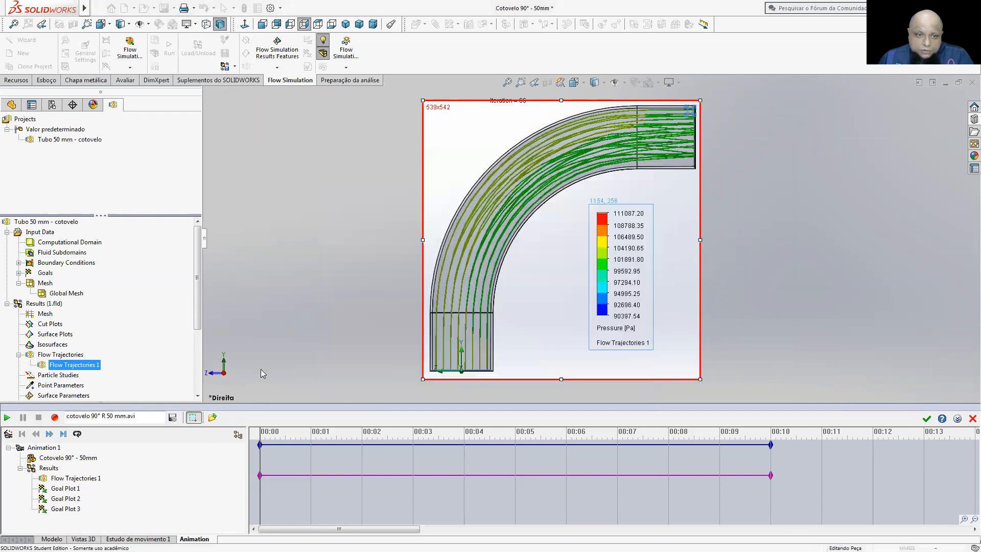
{"action": "left_click", "coordinate": [108, 416]}
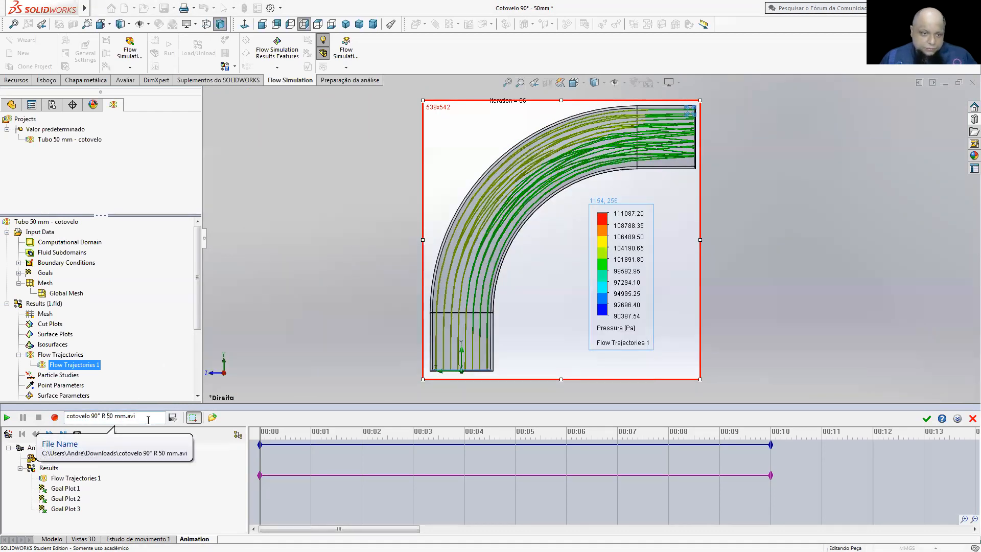
{"action": "type", "text": "1"}
{"action": "left_click", "coordinate": [55, 417]}
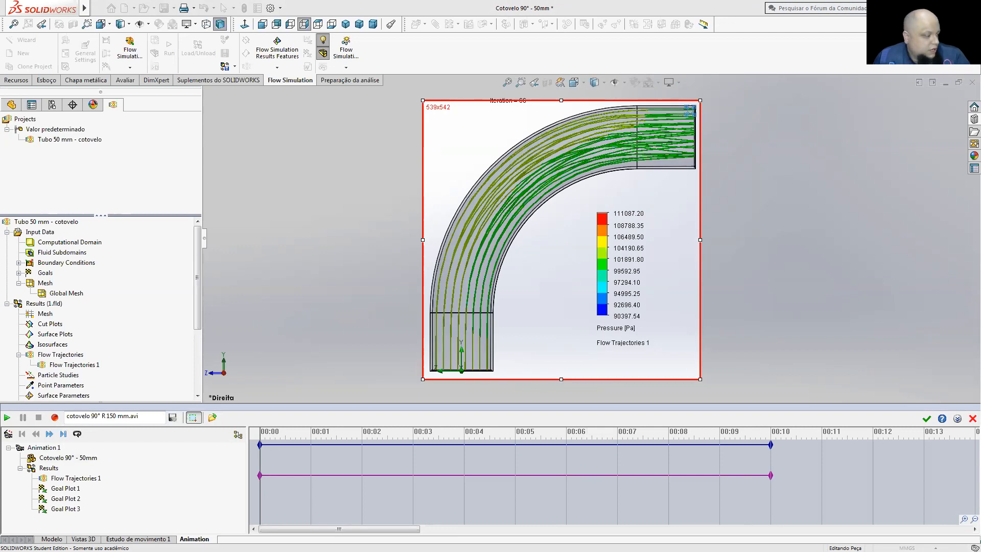
- Play the recorded "cotovelo 90° R 150 mm" video from the Downloads folder, close it and return to SolidWorks
{"action": "key", "text": "alt+Tab"}
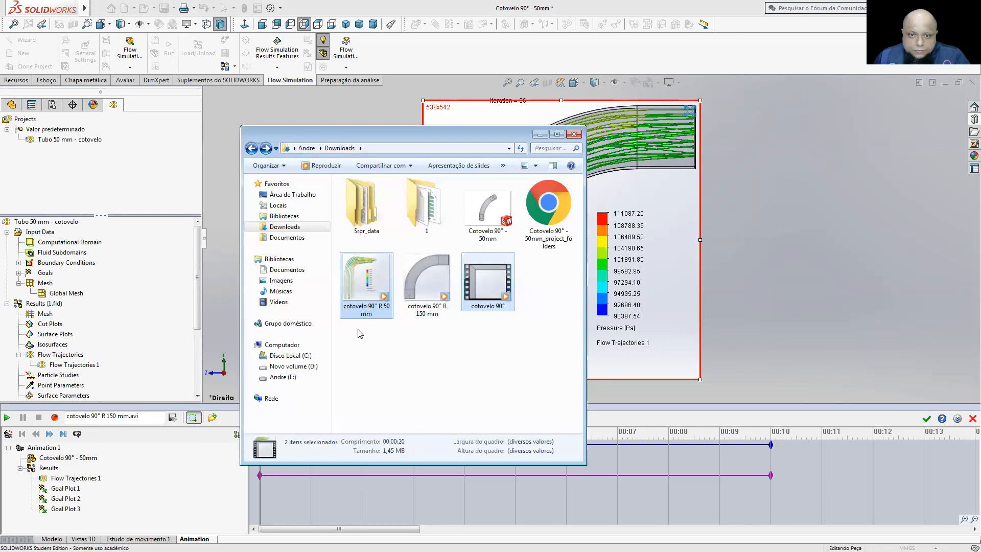
{"action": "left_click", "coordinate": [437, 278]}
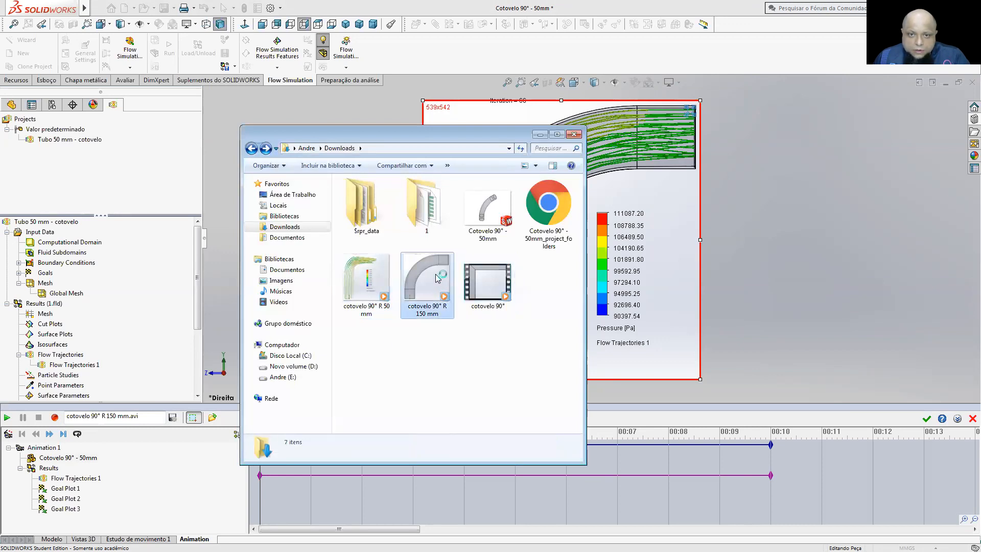
{"action": "double_click", "coordinate": [437, 278]}
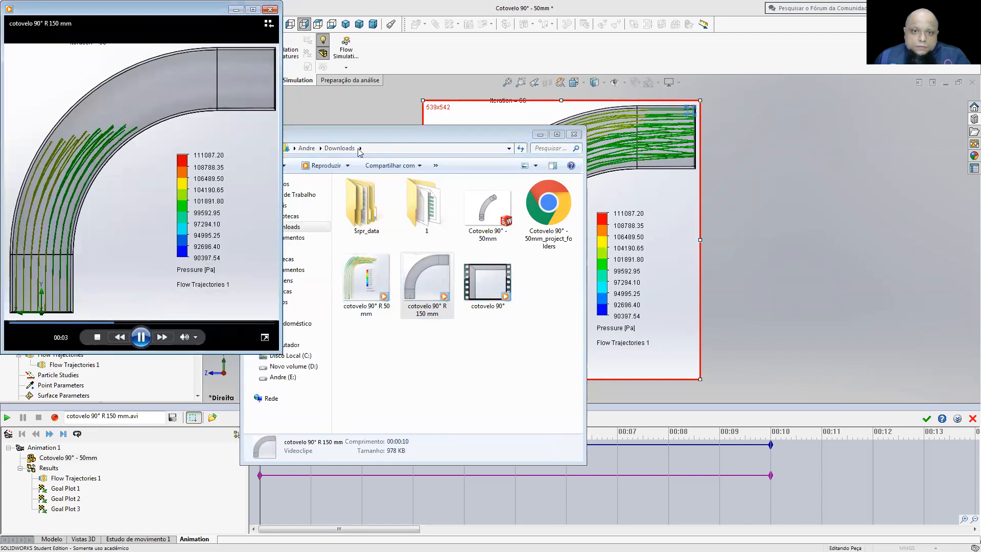
{"action": "left_click", "coordinate": [269, 9]}
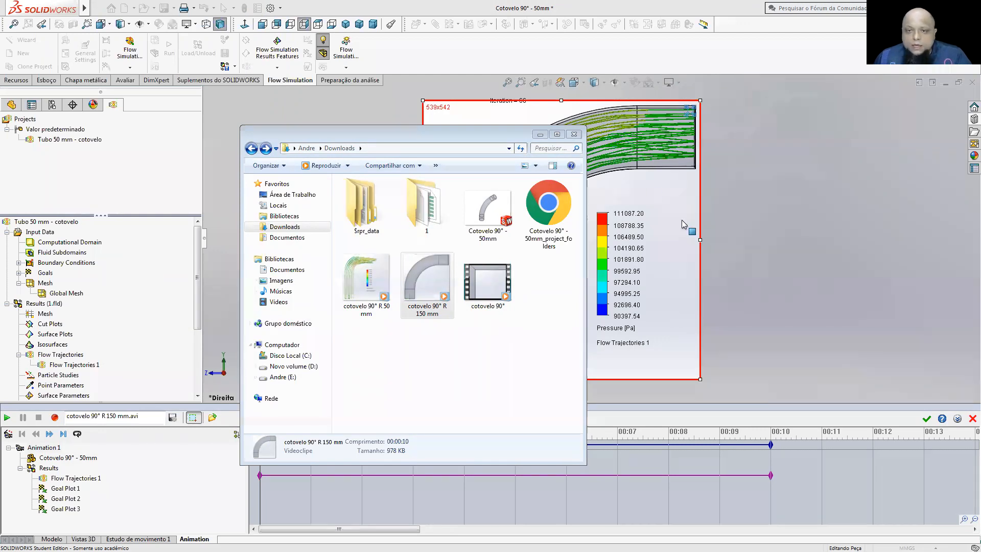
{"action": "key", "text": "alt+Tab"}
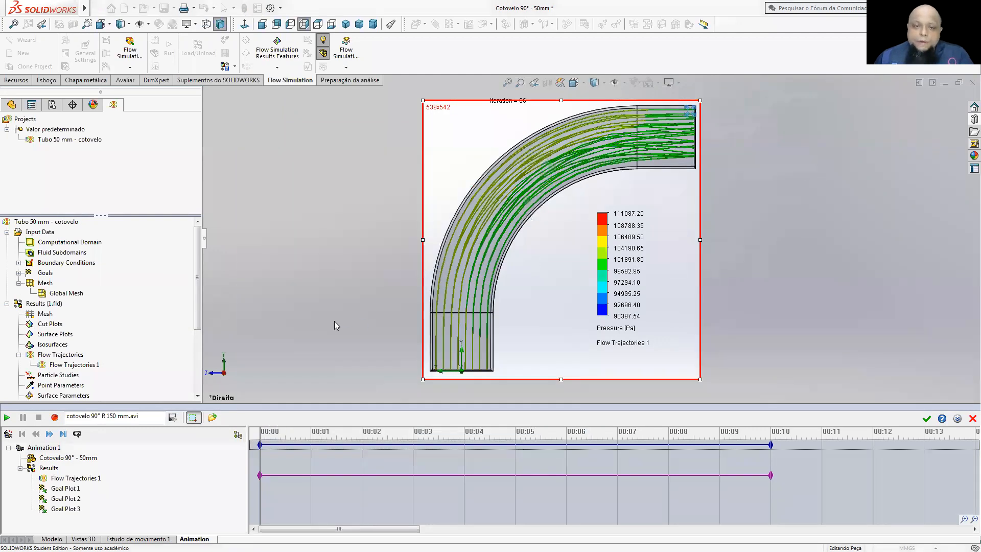
- Close the animation editor without accepting and delete the Flow Trajectories 1 result
{"action": "left_click", "coordinate": [970, 419]}
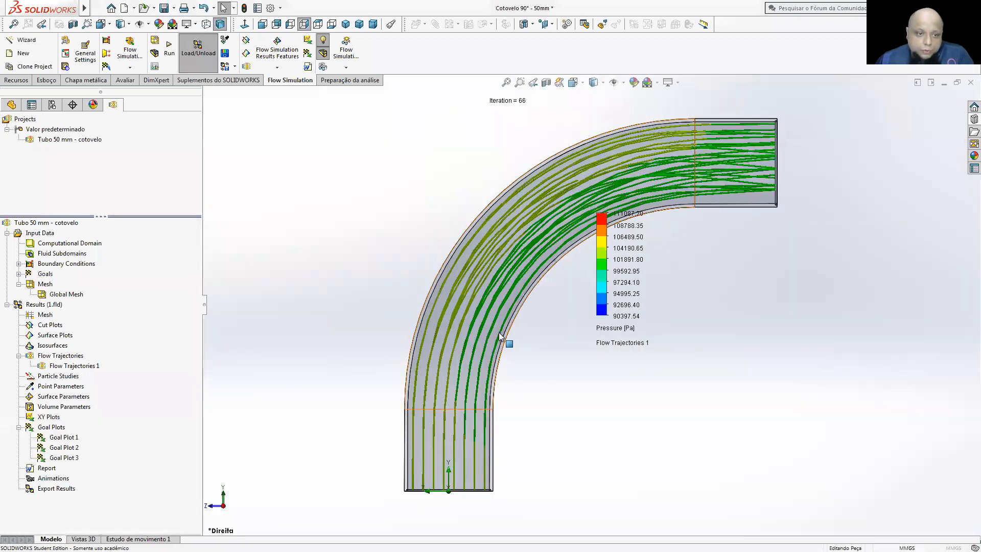
{"action": "right_click", "coordinate": [69, 365]}
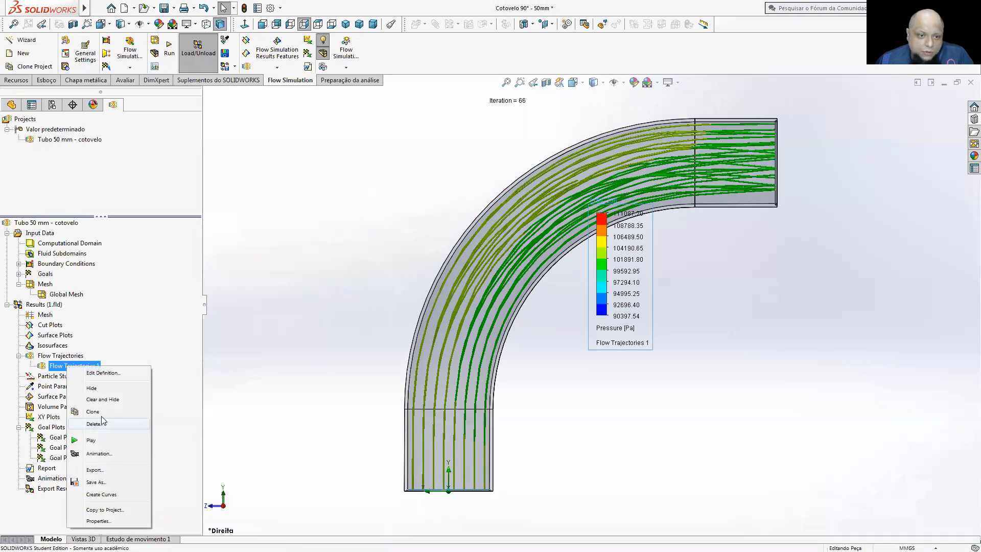
{"action": "left_click", "coordinate": [94, 423]}
{"action": "left_click", "coordinate": [552, 247]}
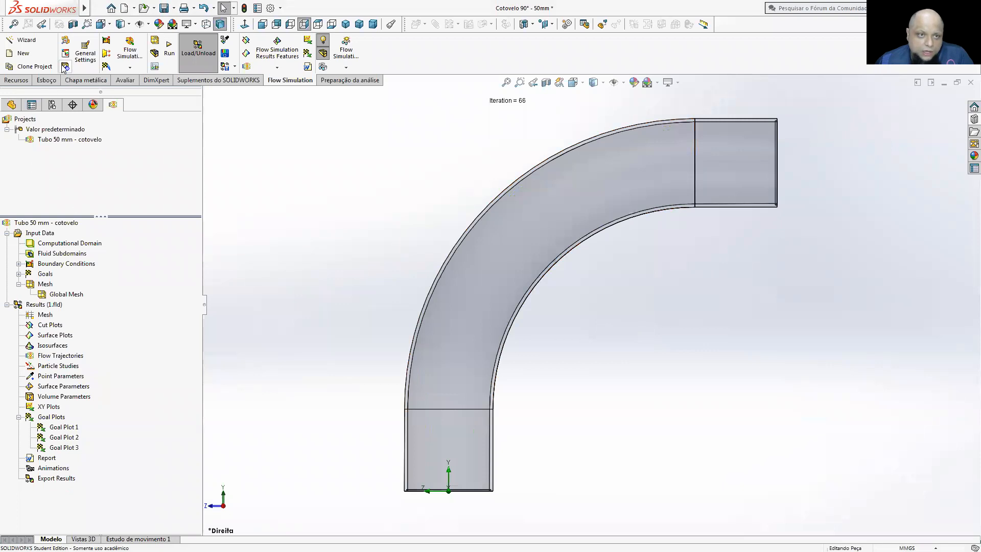
- Open the sweep's path sketch, Esboço2, for editing and dismiss the rebuild error
{"action": "left_click", "coordinate": [16, 106]}
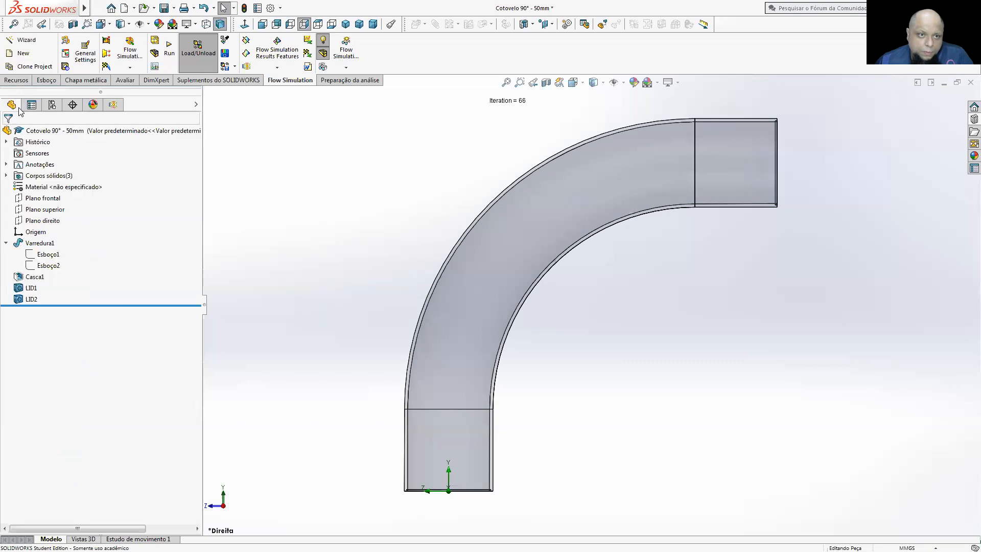
{"action": "right_click", "coordinate": [39, 266]}
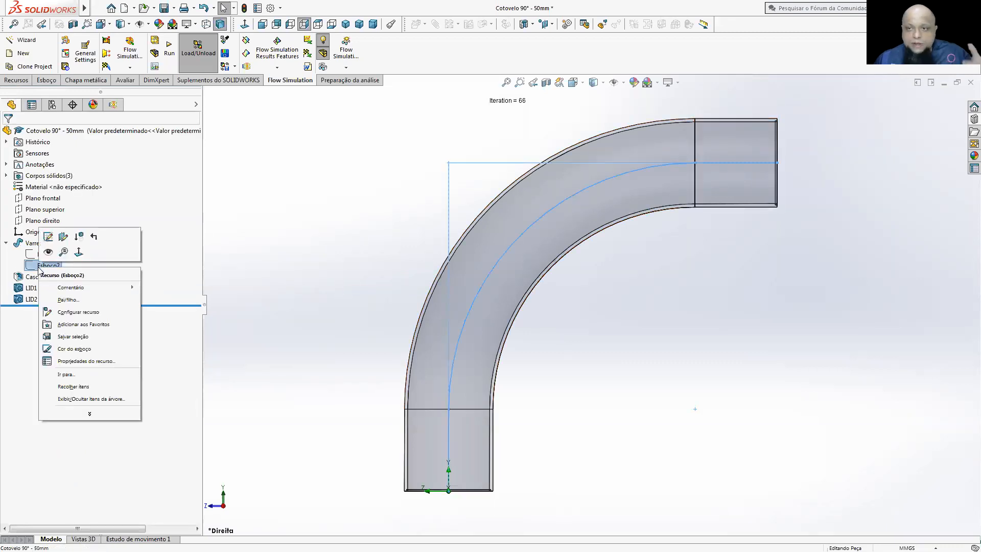
{"action": "left_click", "coordinate": [50, 239]}
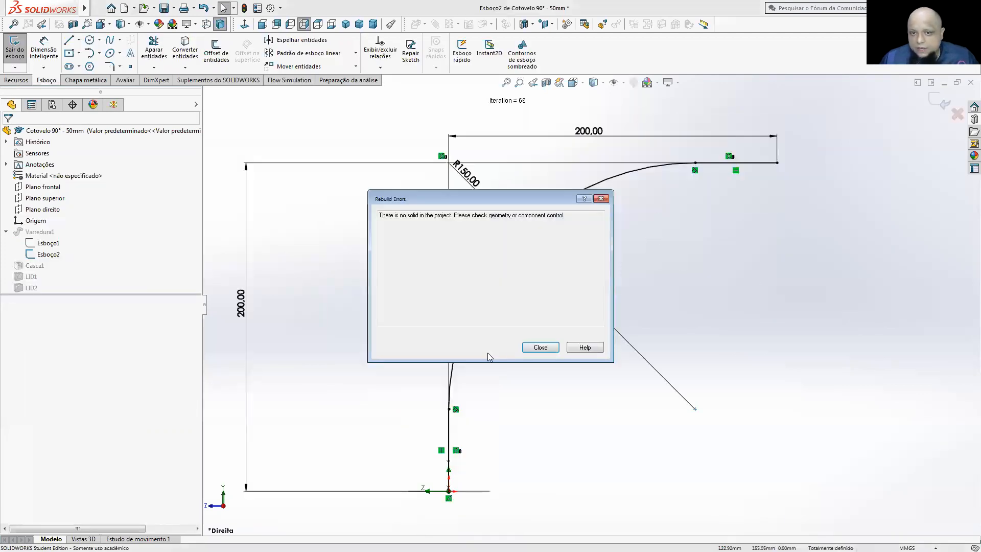
{"action": "key", "text": "Escape"}
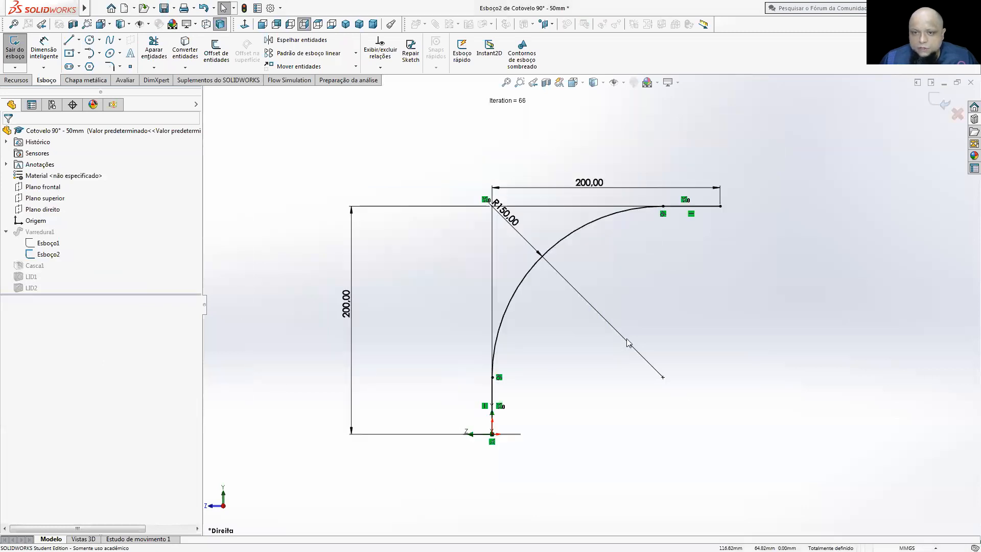
- Set the horizontal overall dimension of the path sketch to 300 mm
{"action": "scroll", "coordinate": [626, 341], "scroll_direction": "up", "scroll_amount": 5}
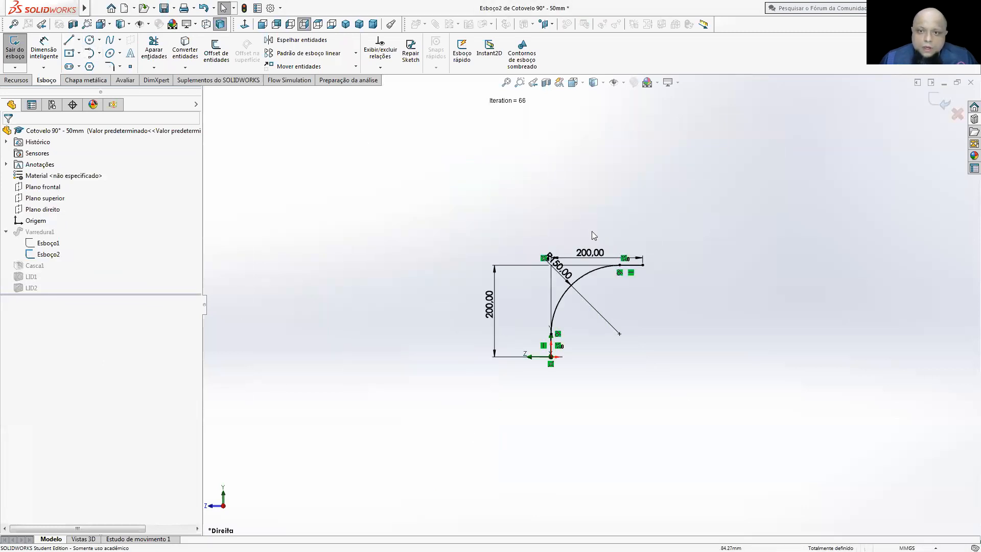
{"action": "left_click", "coordinate": [590, 253]}
{"action": "double_click", "coordinate": [591, 252]}
{"action": "type", "text": "3"}
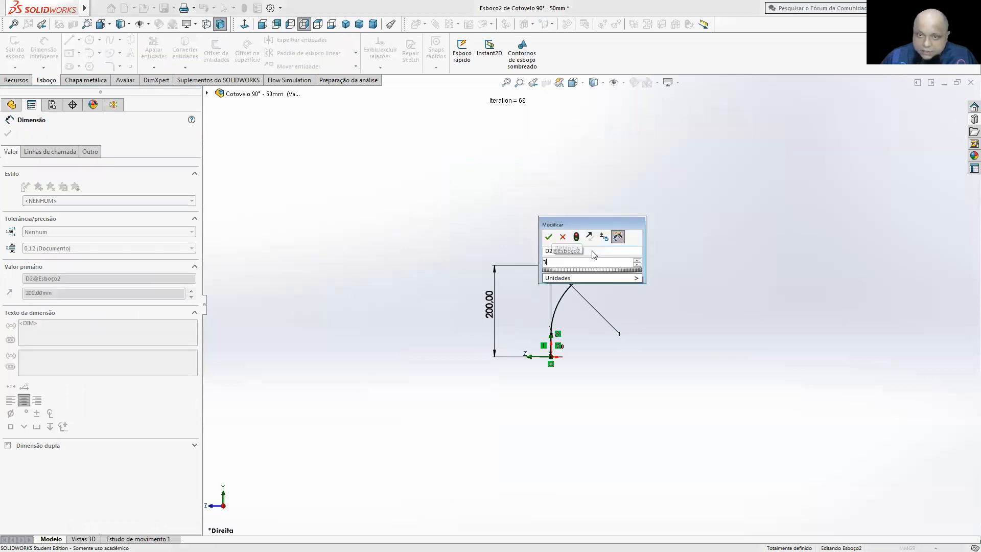
{"action": "type", "text": "00"}
{"action": "key", "text": "Return"}
{"action": "key", "text": "Escape"}
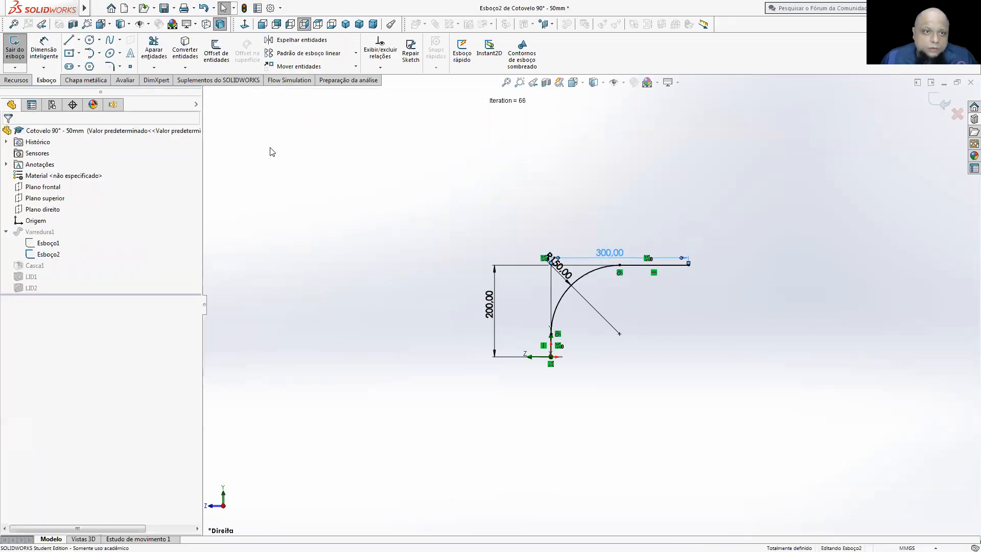
- Sketch a vertical line about 286 mm down from the path's free horizontal end, continuing into a four-segment zigzag with perpendicular corners
{"action": "left_click", "coordinate": [69, 39]}
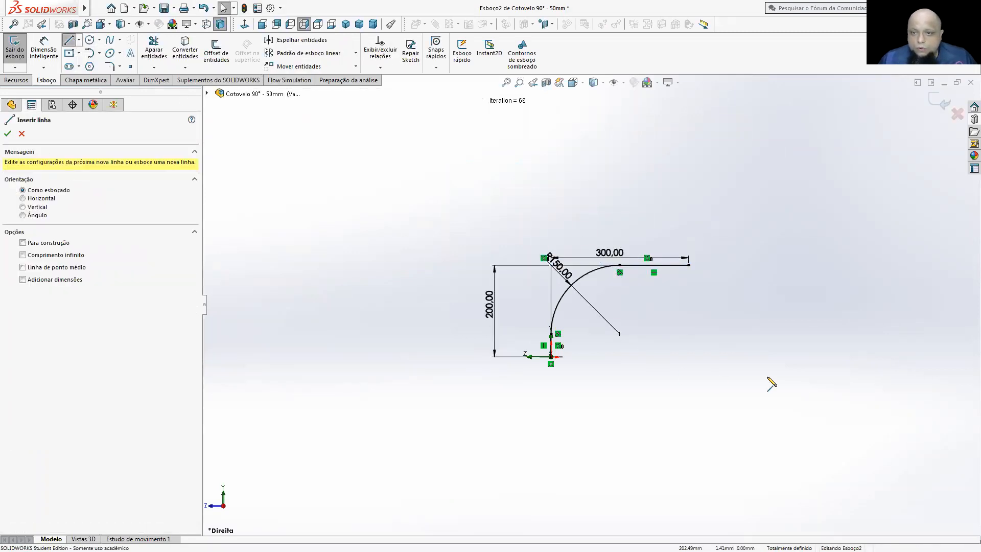
{"action": "scroll", "coordinate": [771, 383], "scroll_direction": "down", "scroll_amount": 2}
{"action": "scroll", "coordinate": [648, 286], "scroll_direction": "down", "scroll_amount": 2}
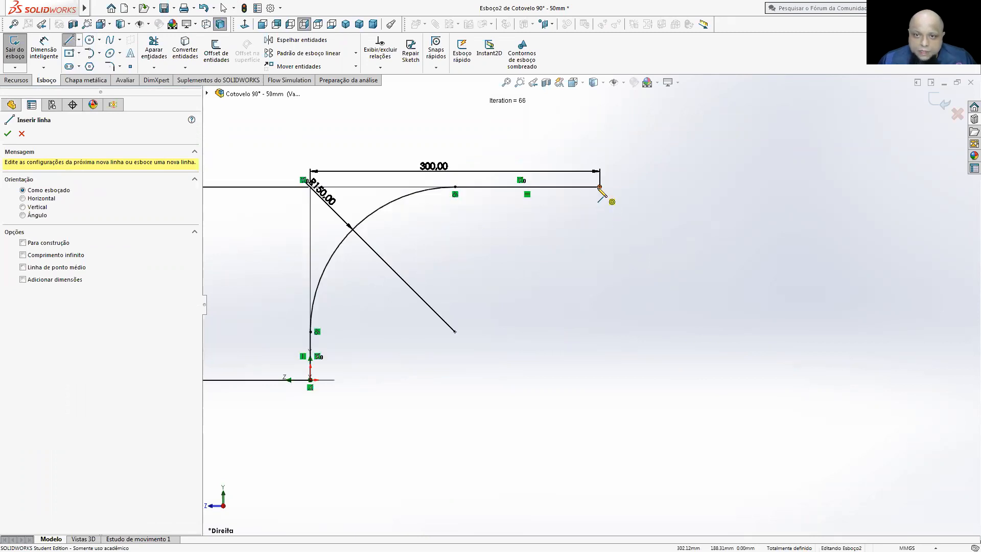
{"action": "left_click", "coordinate": [599, 186]}
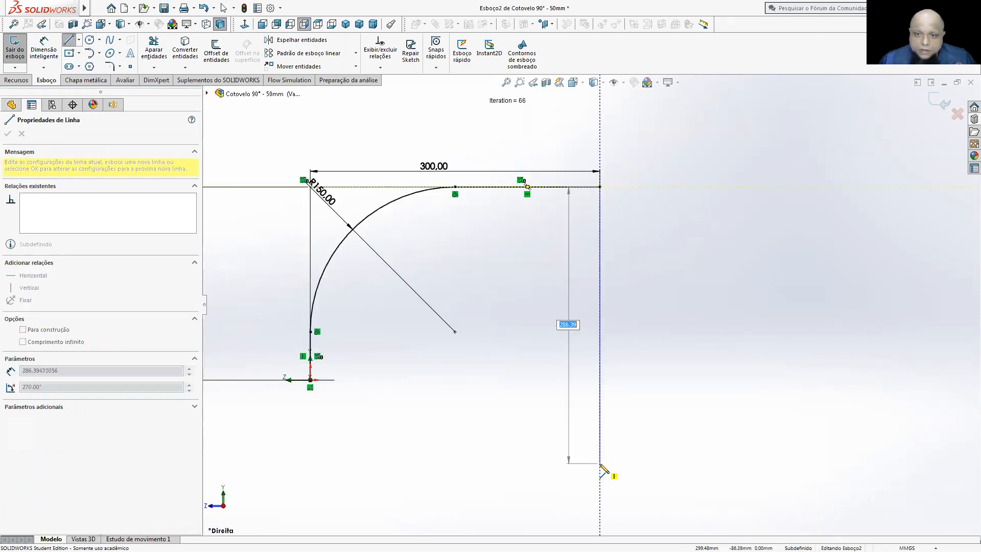
{"action": "left_click", "coordinate": [600, 463]}
{"action": "key", "text": "z"}
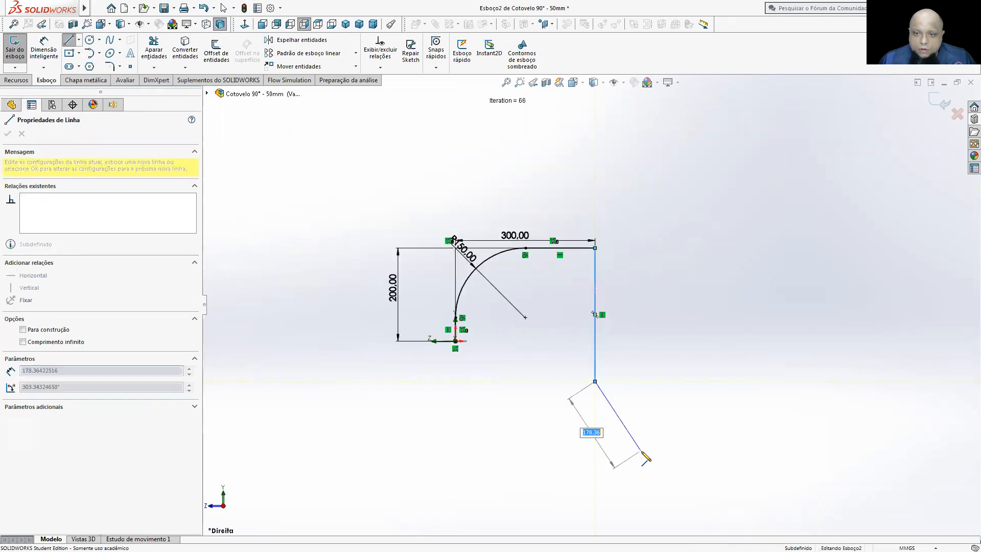
{"action": "left_click", "coordinate": [664, 444]}
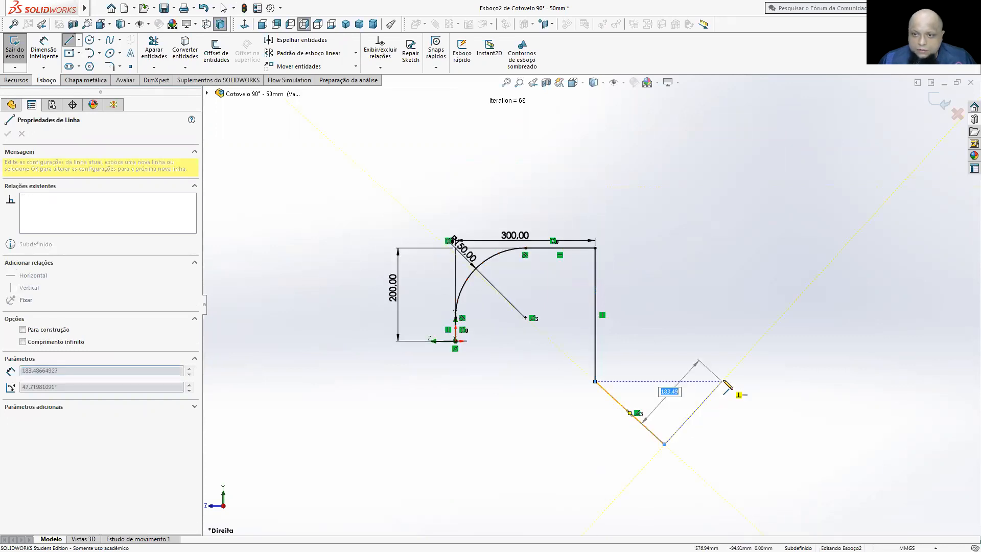
{"action": "left_click", "coordinate": [786, 443]}
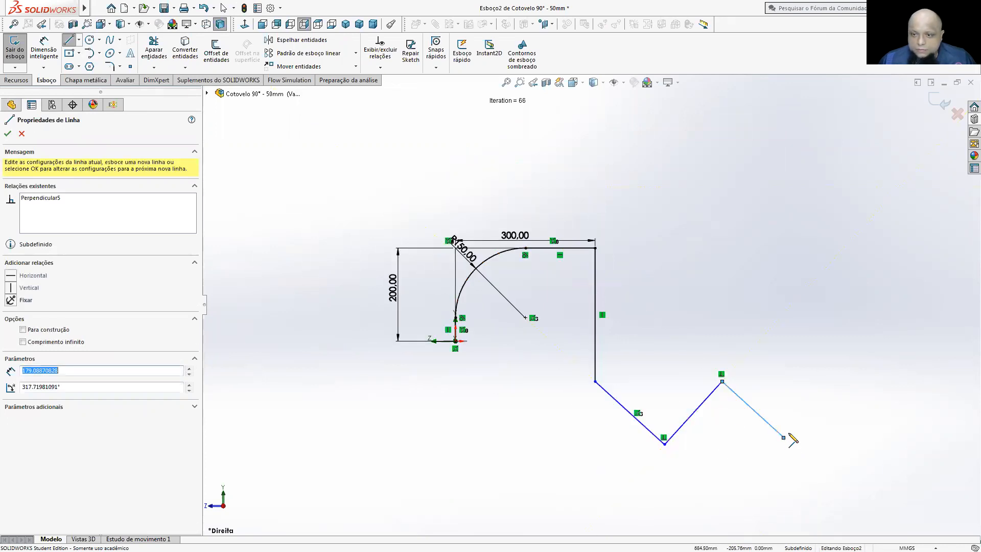
{"action": "left_click", "coordinate": [830, 385]}
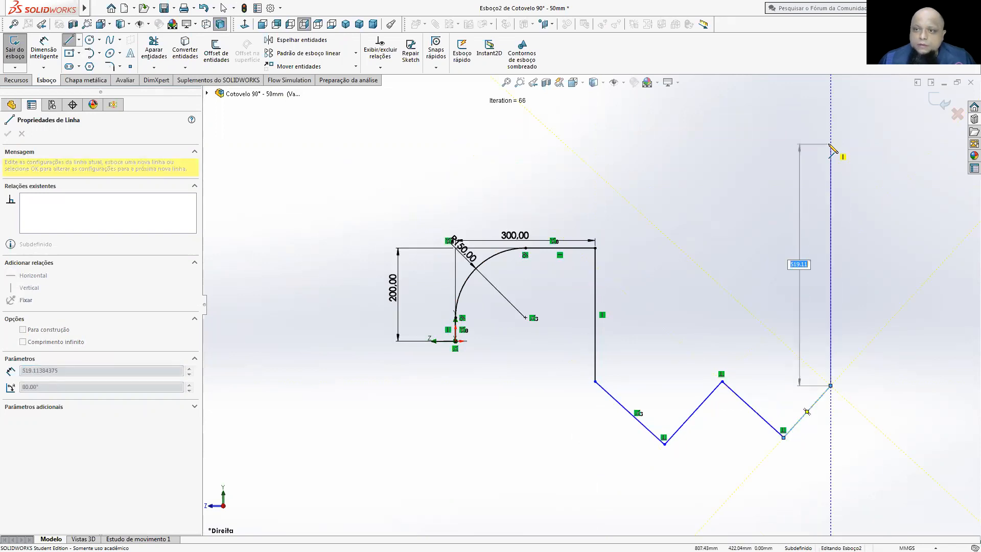
- Extend the path from the zigzag with a vertical line about 519 mm upward, a horizontal about 215 mm long and a vertical line downward
{"action": "left_click", "coordinate": [829, 144]}
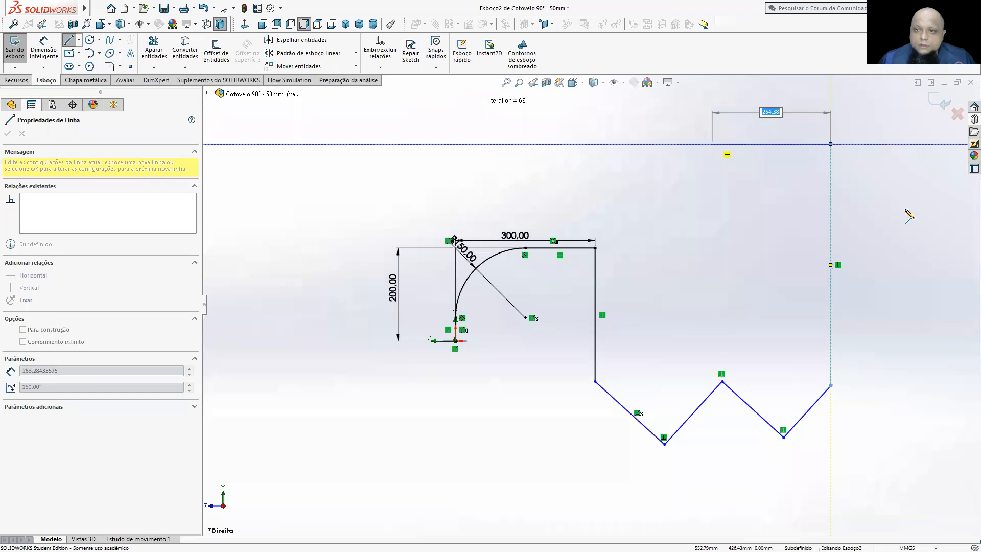
{"action": "scroll", "coordinate": [853, 192], "scroll_direction": "up", "scroll_amount": 2}
{"action": "left_click", "coordinate": [854, 193]}
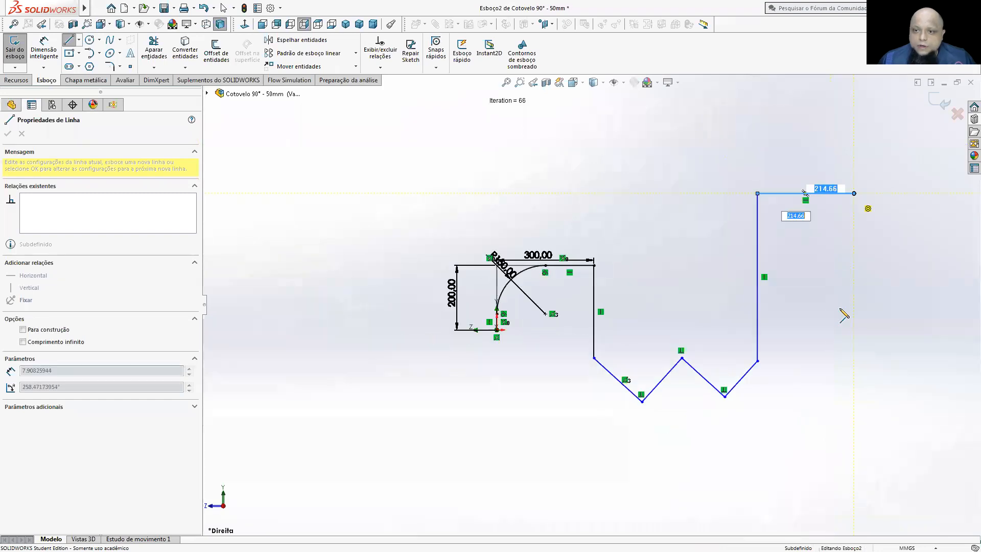
{"action": "left_click", "coordinate": [853, 392]}
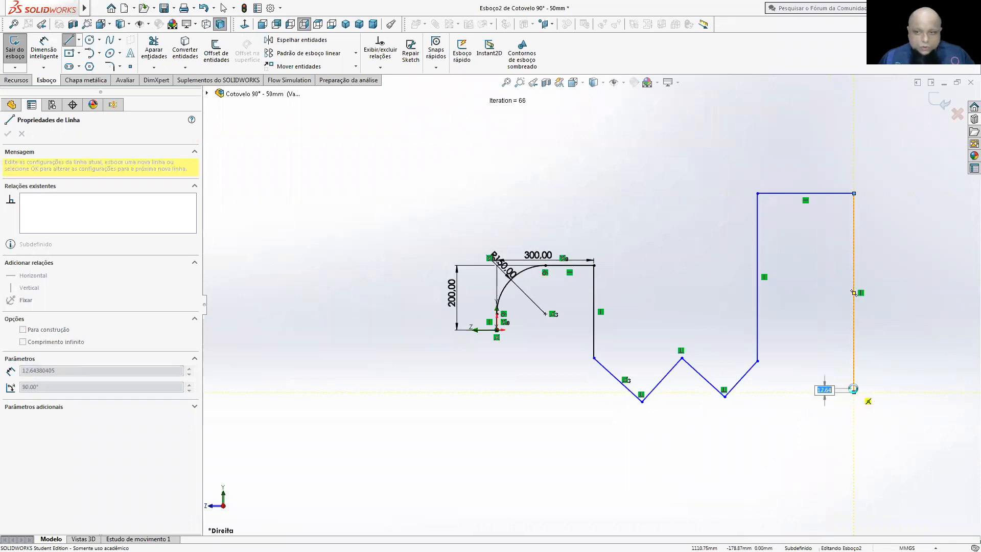
{"action": "key", "text": "Escape"}
{"action": "key", "text": "Escape"}
{"action": "scroll", "coordinate": [667, 301], "scroll_direction": "down", "scroll_amount": 1}
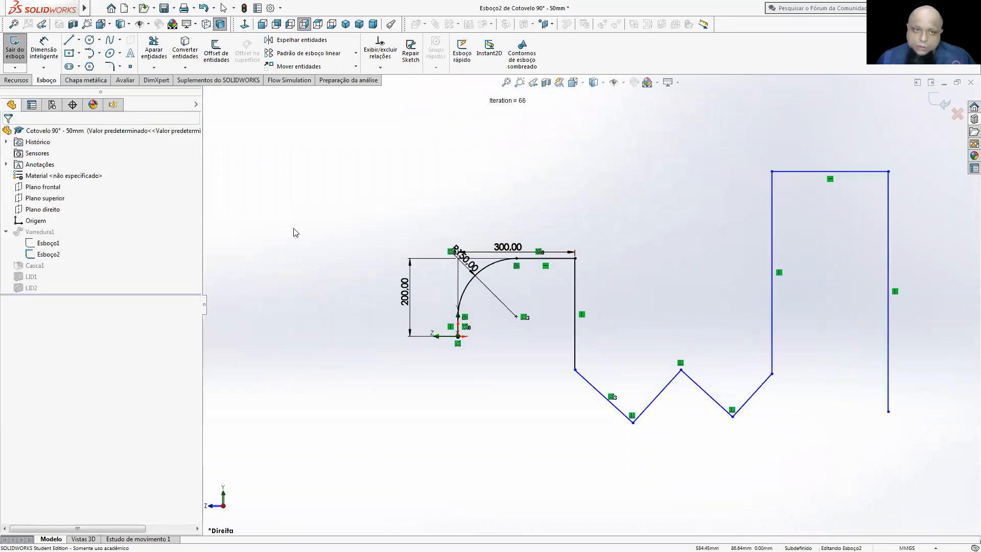
- Dimension the vertical line dropping from the end of the 300 mm horizontal section and set it to 200 mm
{"action": "left_click", "coordinate": [53, 48]}
{"action": "left_click", "coordinate": [576, 297]}
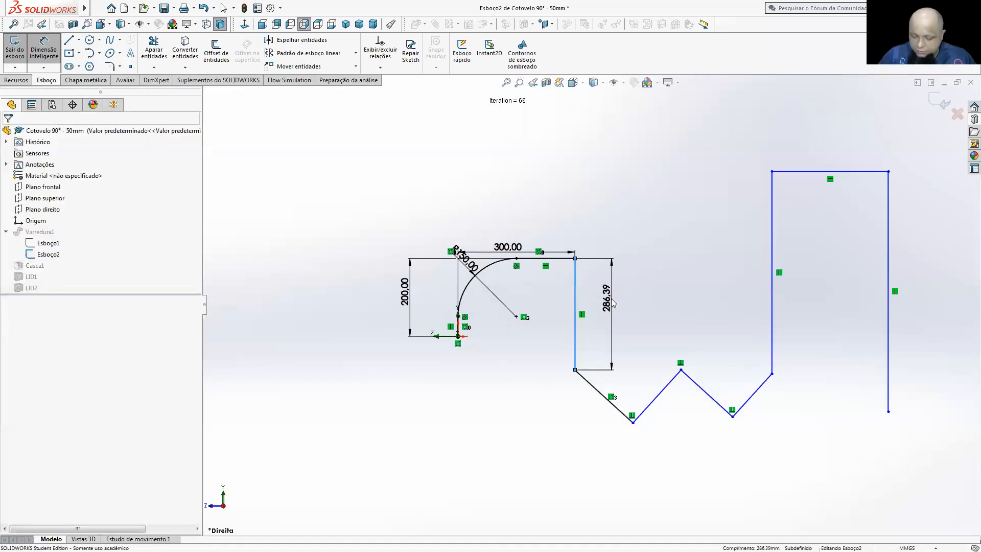
{"action": "left_click", "coordinate": [613, 304]}
{"action": "type", "text": "200"}
{"action": "key", "text": "Return"}
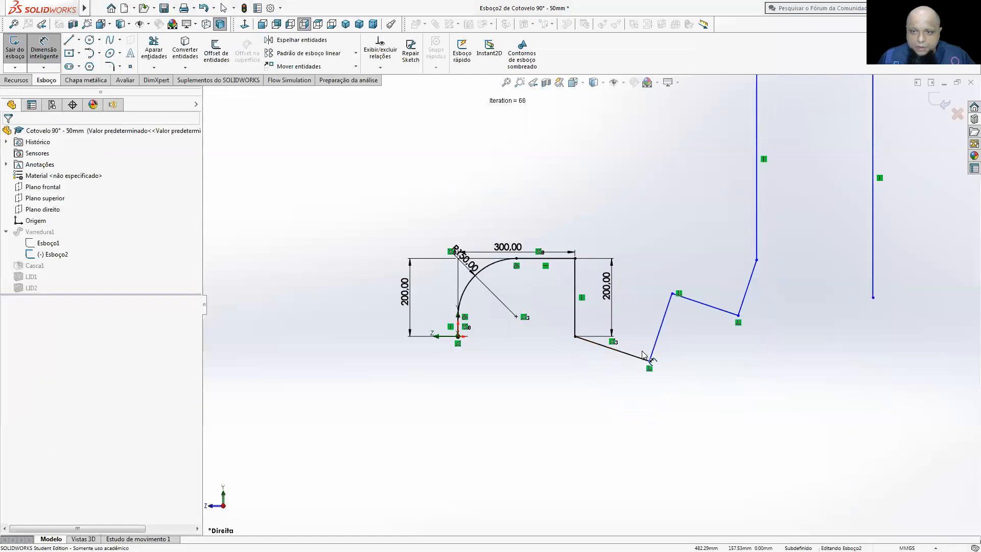
{"action": "key", "text": "Escape"}
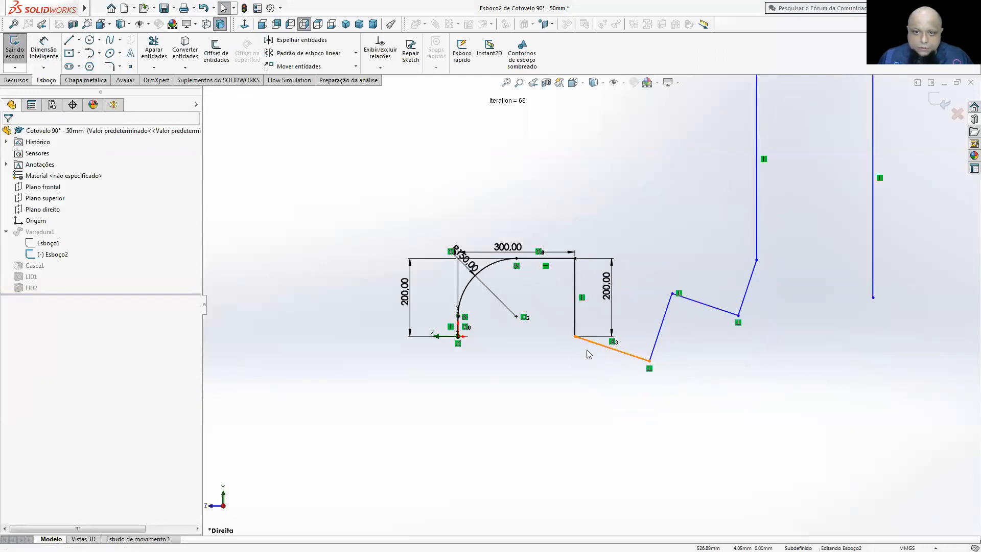
- Dimension the first and second segments of the zigzag and set each length to 100 mm
{"action": "left_click", "coordinate": [41, 51]}
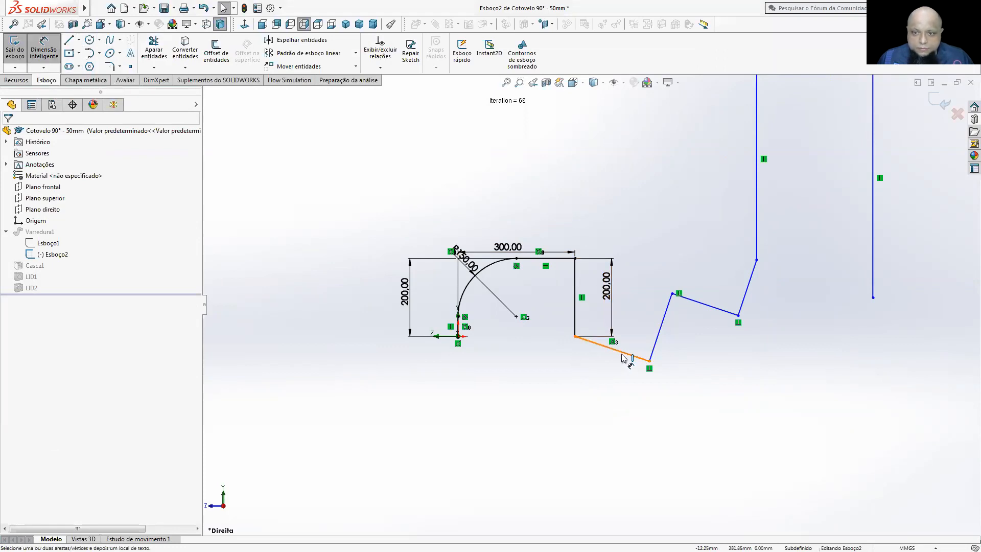
{"action": "left_click", "coordinate": [637, 357]}
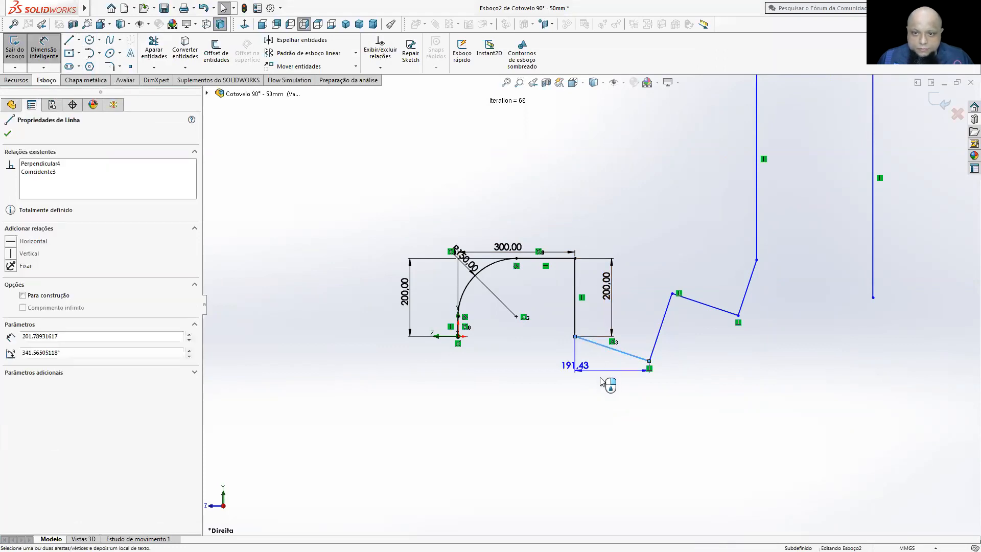
{"action": "left_click", "coordinate": [622, 345]}
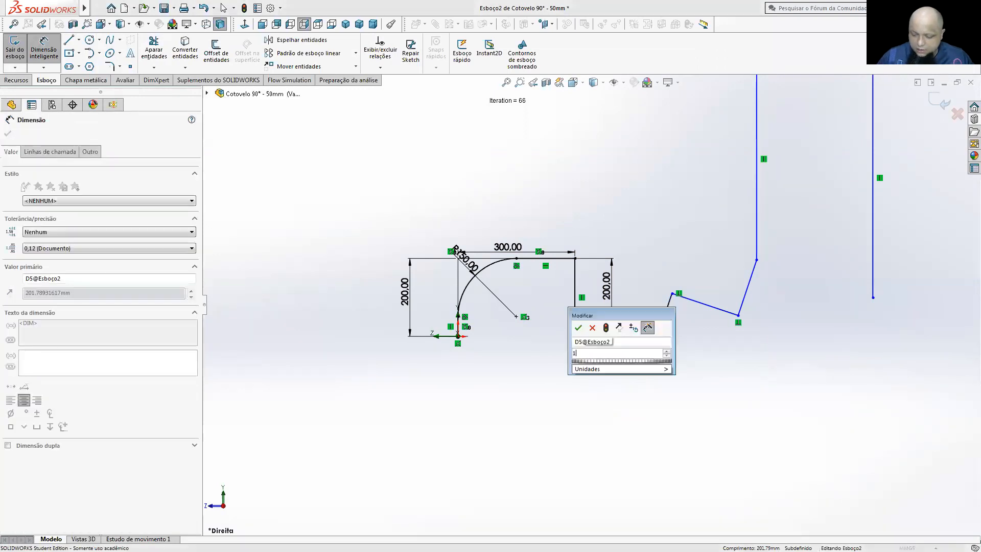
{"action": "type", "text": "100"}
{"action": "key", "text": "Return"}
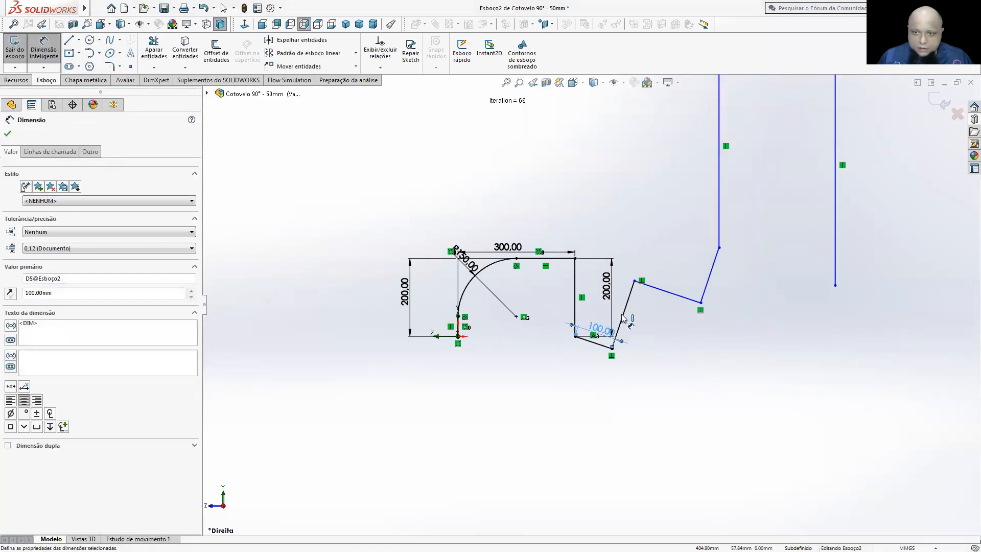
{"action": "left_click", "coordinate": [625, 319]}
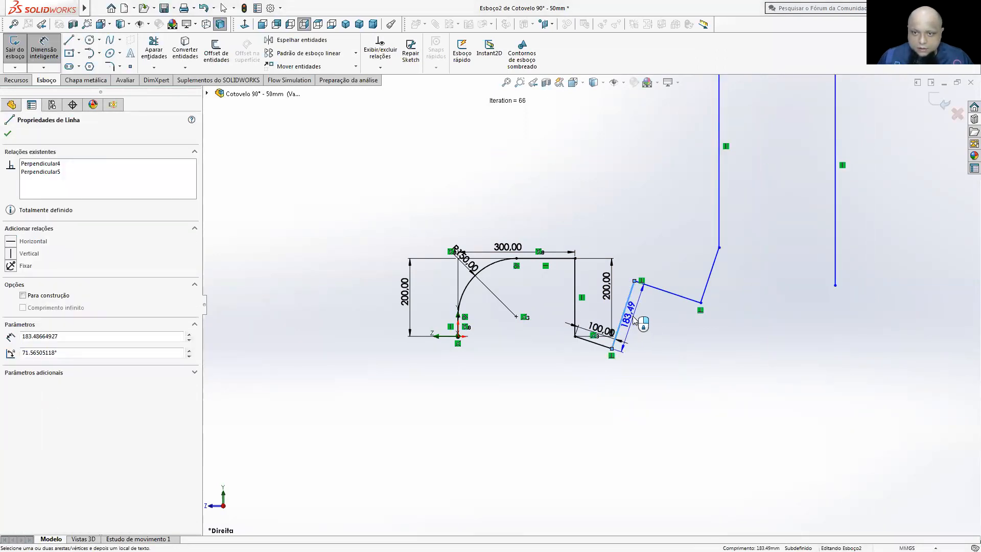
{"action": "left_click", "coordinate": [632, 319]}
{"action": "type", "text": "100"}
{"action": "key", "text": "Return"}
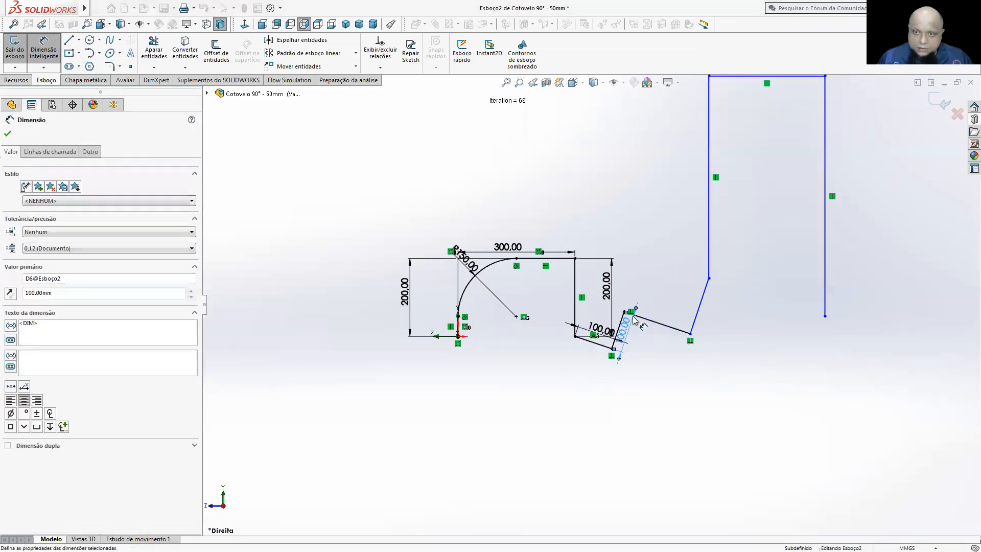
- Dimension the third and fourth zigzag segments at 100 mm each, and move the second segment's dimension clear of the sketch lines
{"action": "left_click", "coordinate": [659, 323]}
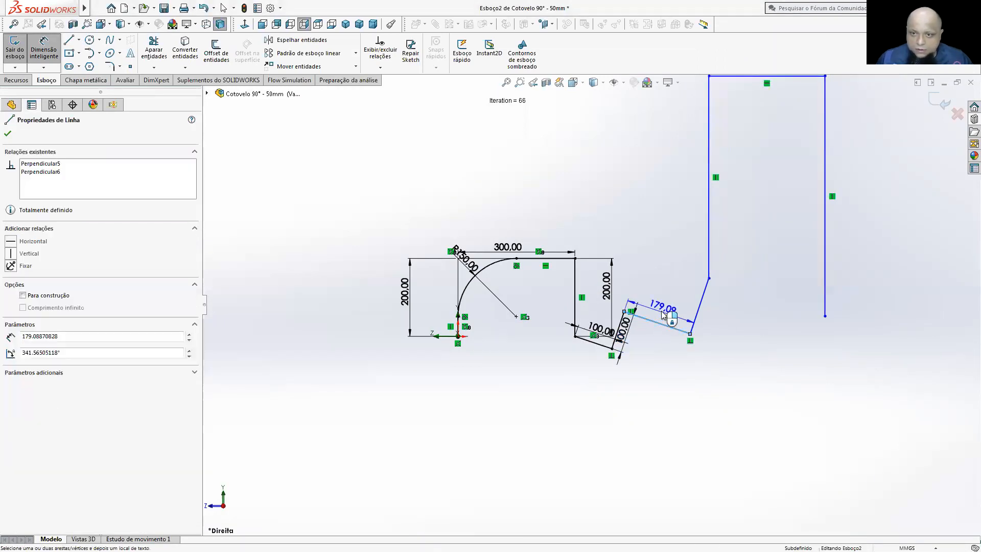
{"action": "left_click", "coordinate": [664, 317]}
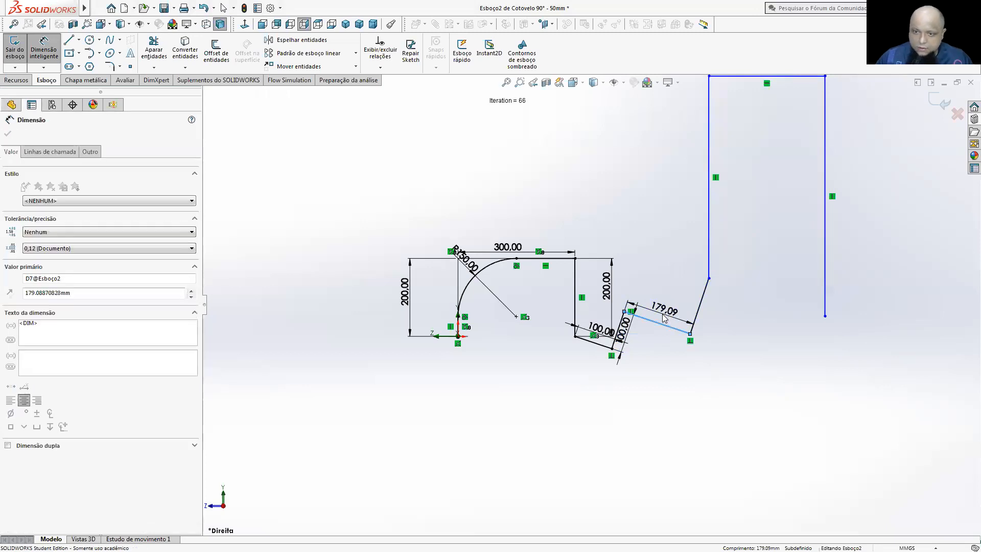
{"action": "type", "text": "100"}
{"action": "key", "text": "Return"}
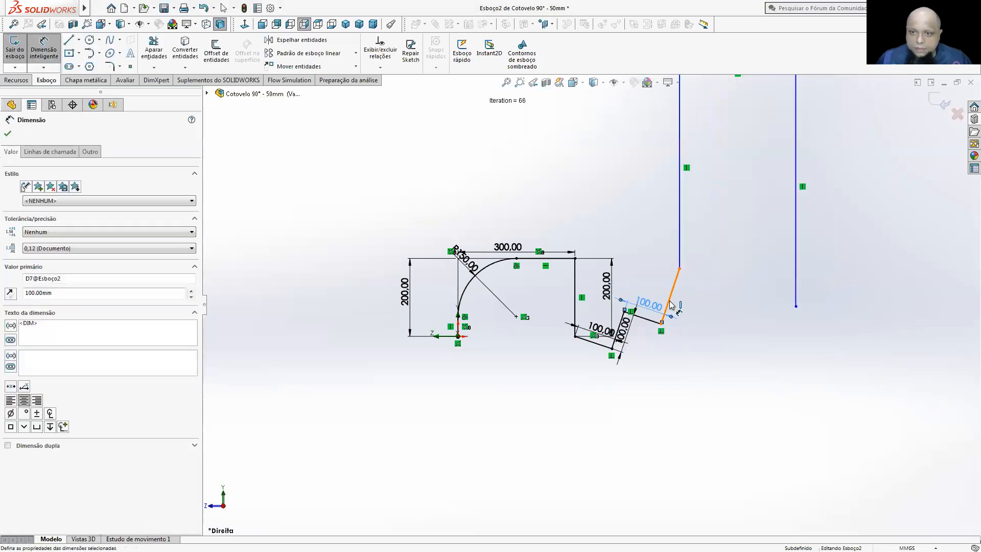
{"action": "left_click", "coordinate": [670, 299]}
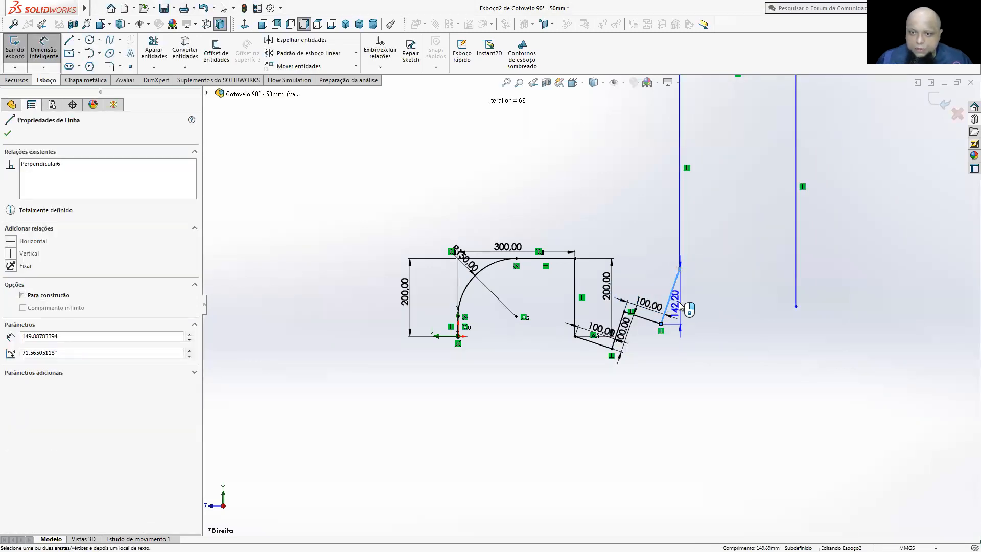
{"action": "left_click", "coordinate": [681, 305]}
{"action": "type", "text": "100"}
{"action": "key", "text": "Return"}
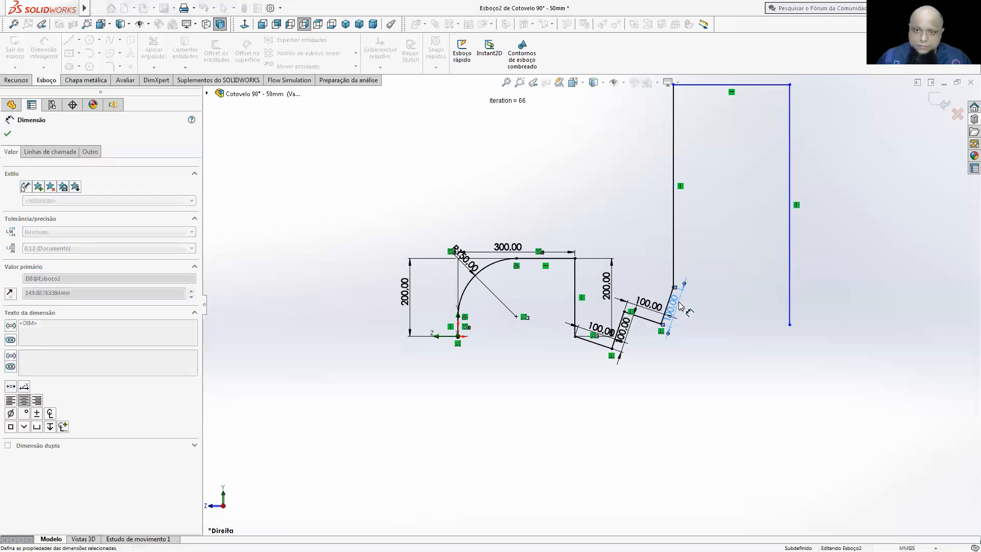
{"action": "left_click_drag", "start_coordinate": [622, 326], "coordinate": [644, 317]}
{"action": "left_click", "coordinate": [636, 260]}
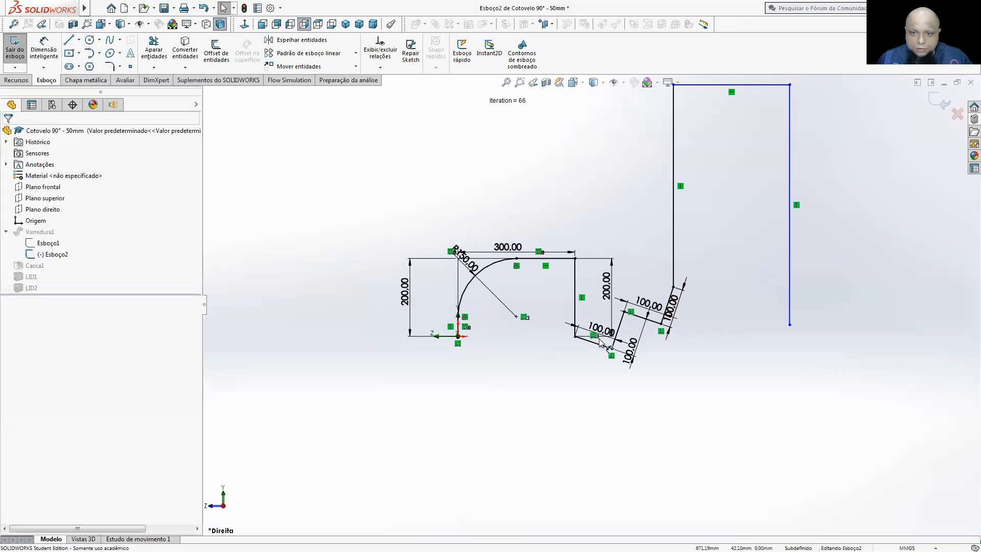
- Delete the coincident relation on the first zigzag segment and pull the zigzag's middle peak downward
{"action": "scroll", "coordinate": [588, 328], "scroll_direction": "down", "scroll_amount": 3}
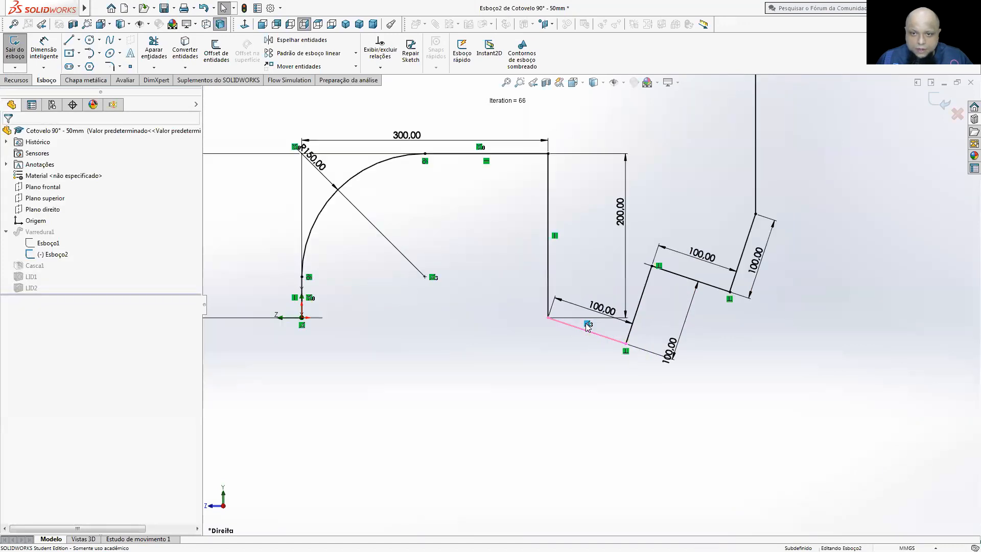
{"action": "right_click", "coordinate": [587, 327]}
{"action": "left_click", "coordinate": [612, 456]}
{"action": "mouse_move", "coordinate": [657, 272]}
{"action": "left_mouse_down"}
{"action": "mouse_move", "coordinate": [658, 312]}
{"action": "mouse_move", "coordinate": [661, 294]}
{"action": "left_mouse_up"}
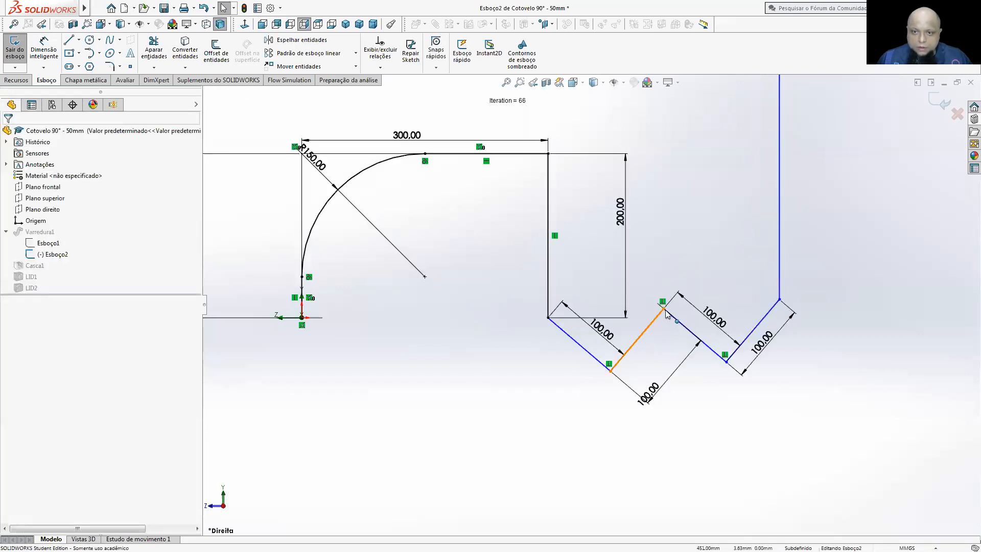
- Align the zigzag's middle peak horizontally with its starting point at the end of the 200 mm vertical line
{"action": "left_click", "coordinate": [549, 318]}
{"action": "left_click", "coordinate": [548, 318], "text": "ctrl"}
{"action": "left_click", "coordinate": [579, 272]}
{"action": "left_click", "coordinate": [854, 321]}
- Draw a circle about 269 mm in diameter, centred on the midpoint of the upper horizontal line and passing through its ends
{"action": "scroll", "coordinate": [854, 322], "scroll_direction": "up", "scroll_amount": 2}
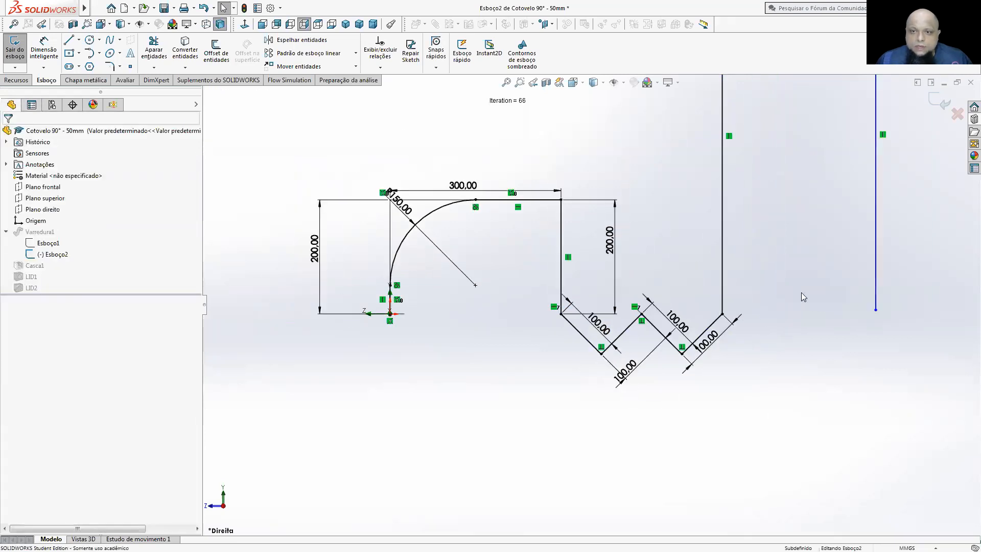
{"action": "scroll", "coordinate": [646, 162], "scroll_direction": "up", "scroll_amount": 2}
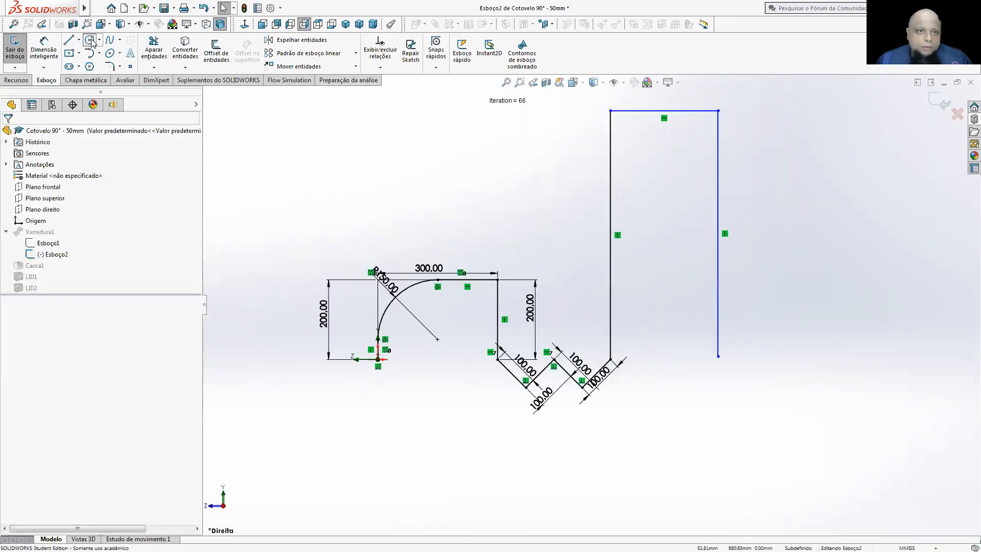
{"action": "left_click", "coordinate": [89, 40]}
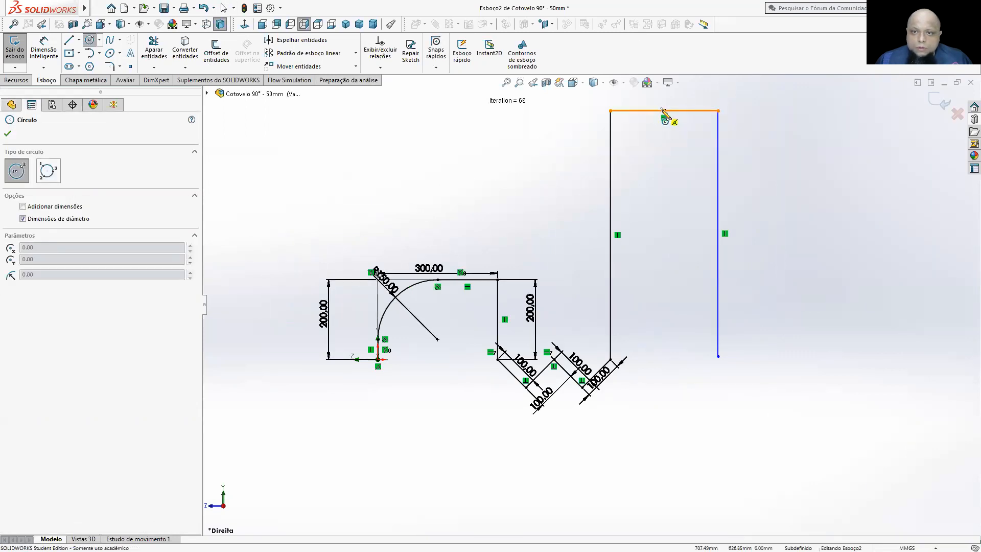
{"action": "left_click", "coordinate": [664, 110]}
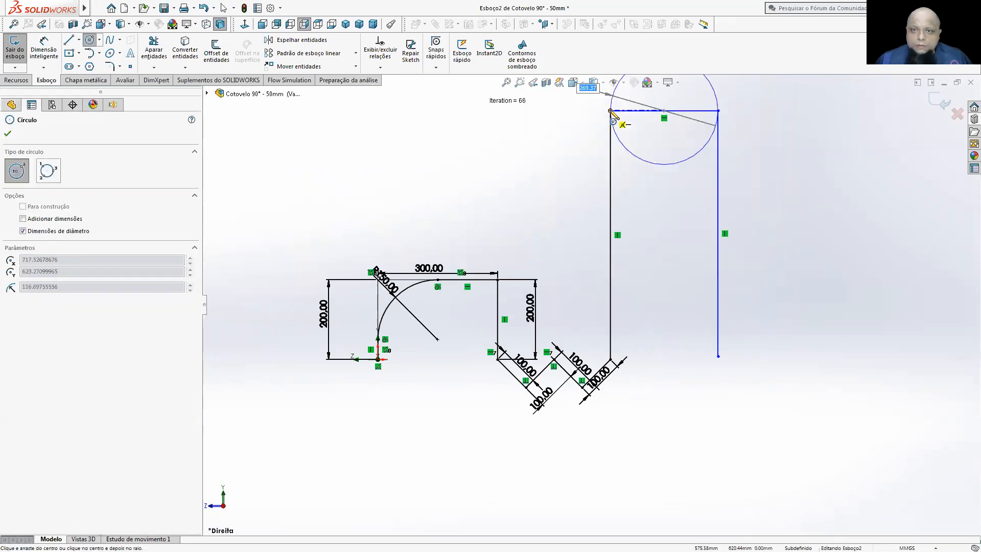
{"action": "left_click", "coordinate": [611, 110]}
{"action": "key", "text": "Escape"}
- Trim away the horizontal line and the lower half of the circle, accepting removal of the midpoint relation
{"action": "left_click", "coordinate": [148, 51]}
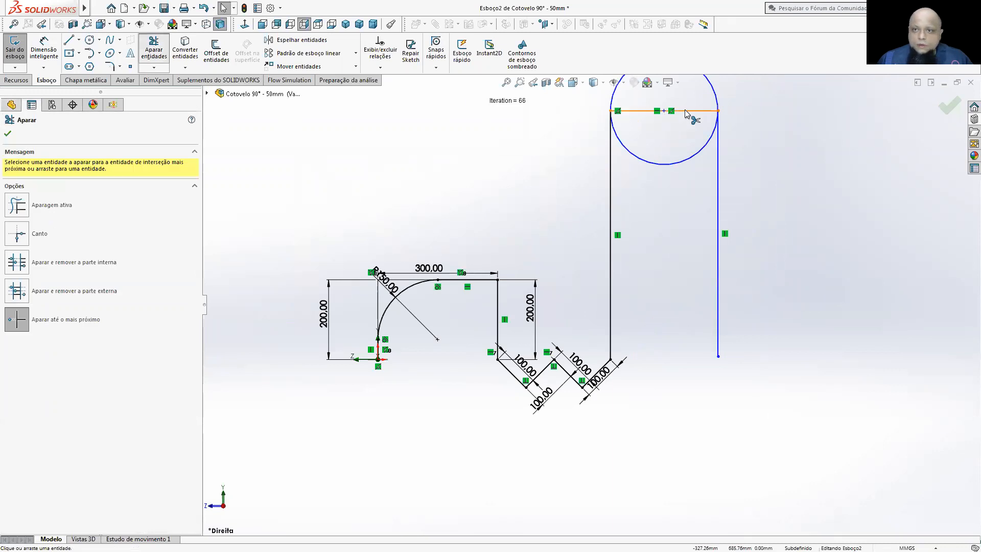
{"action": "left_click", "coordinate": [694, 154]}
{"action": "left_click", "coordinate": [524, 290]}
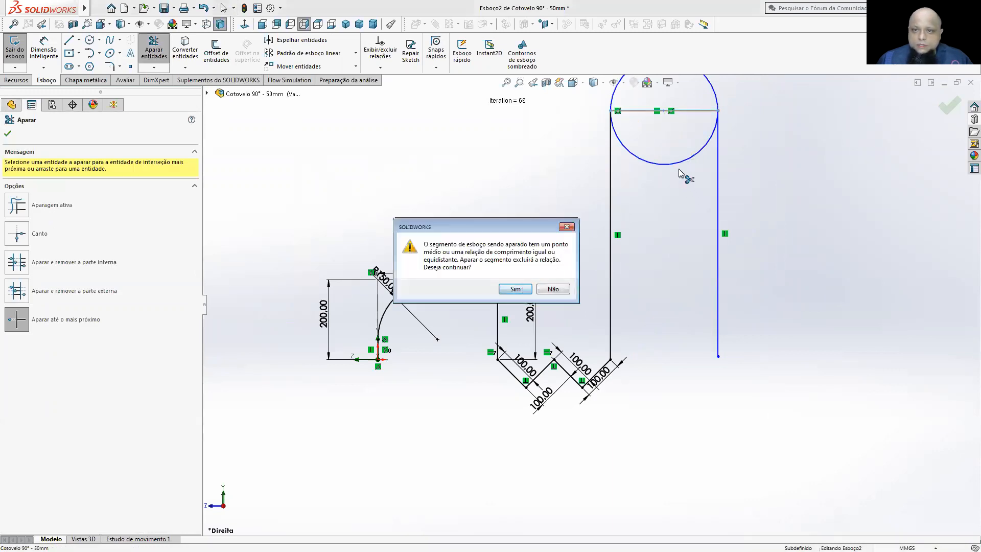
{"action": "key", "text": "Escape"}
- Make the semicircular arc tangent to both adjoining vertical lines
{"action": "key", "text": "z"}
{"action": "left_click", "coordinate": [606, 165]}
{"action": "left_click", "coordinate": [603, 182], "text": "ctrl"}
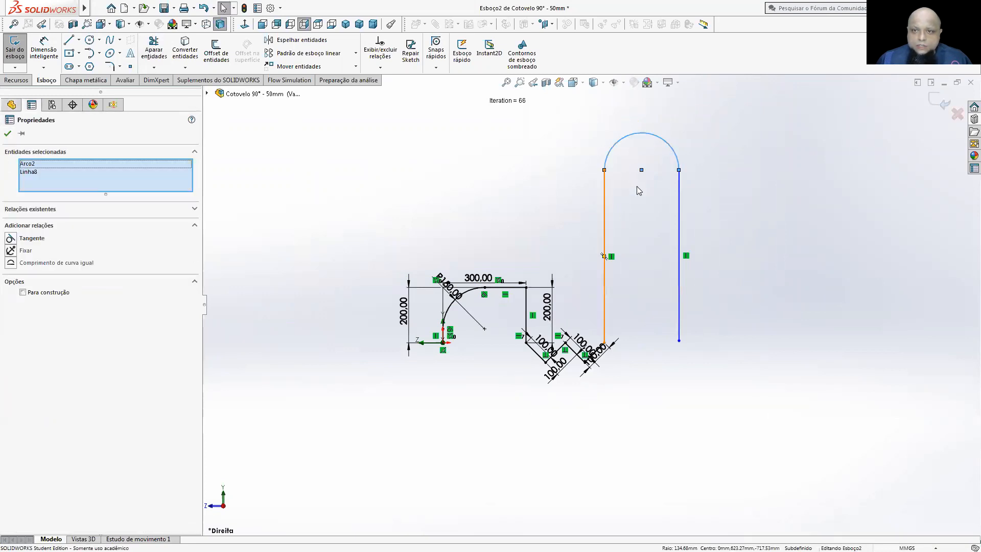
{"action": "left_click", "coordinate": [710, 150]}
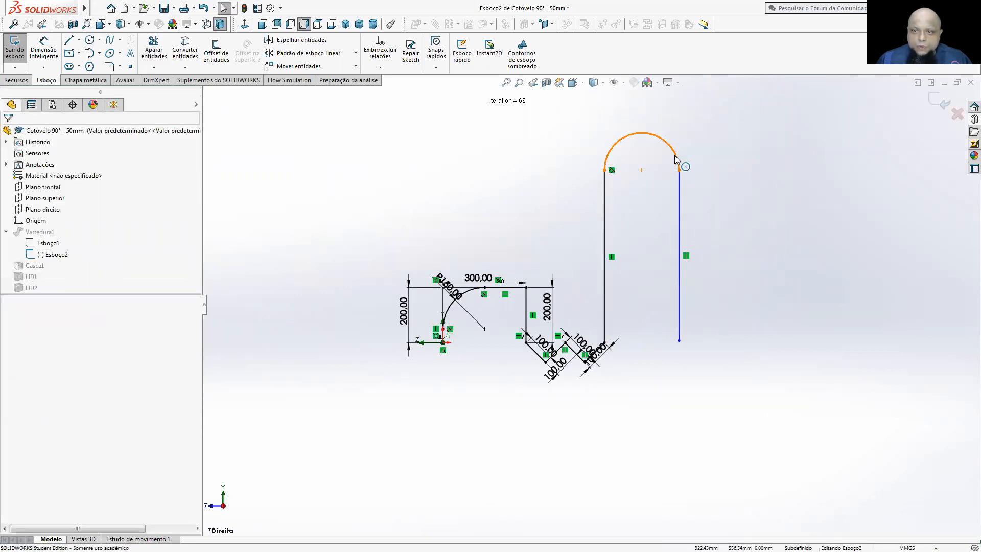
{"action": "left_click", "coordinate": [677, 160]}
{"action": "left_click", "coordinate": [679, 185], "text": "ctrl"}
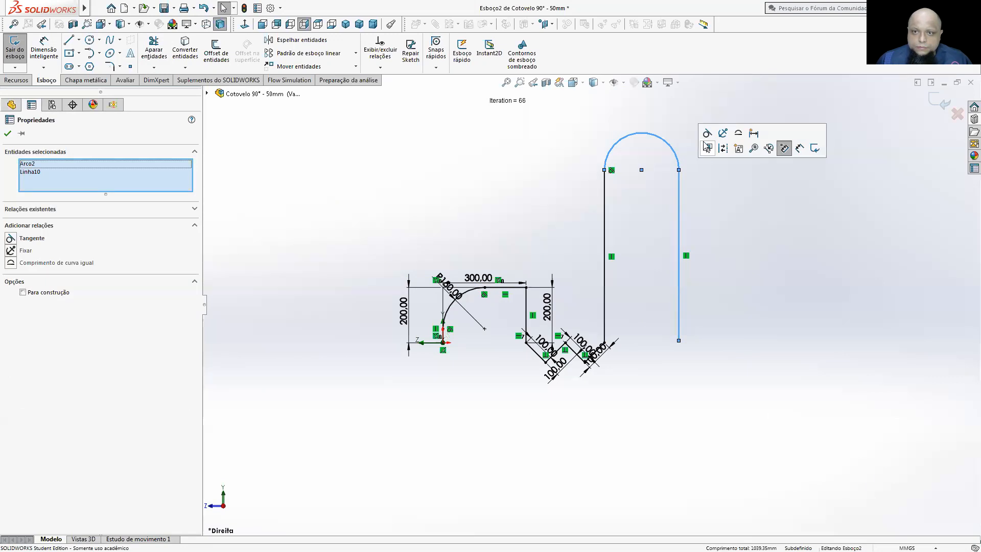
{"action": "left_click", "coordinate": [707, 147]}
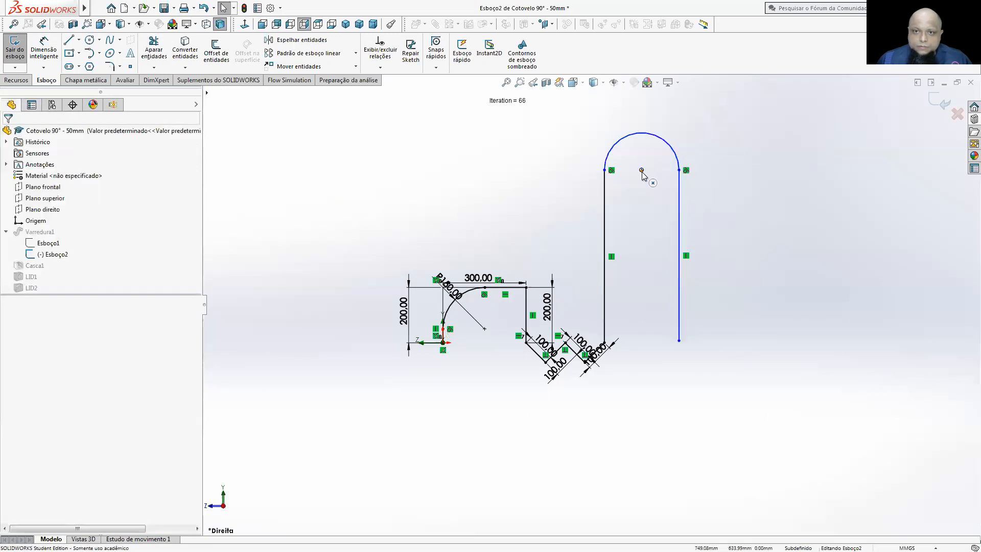
- Lower the arch by its centre point, then dimension its left vertical line to 200 mm
{"action": "left_click_drag", "start_coordinate": [642, 171], "coordinate": [542, 212]}
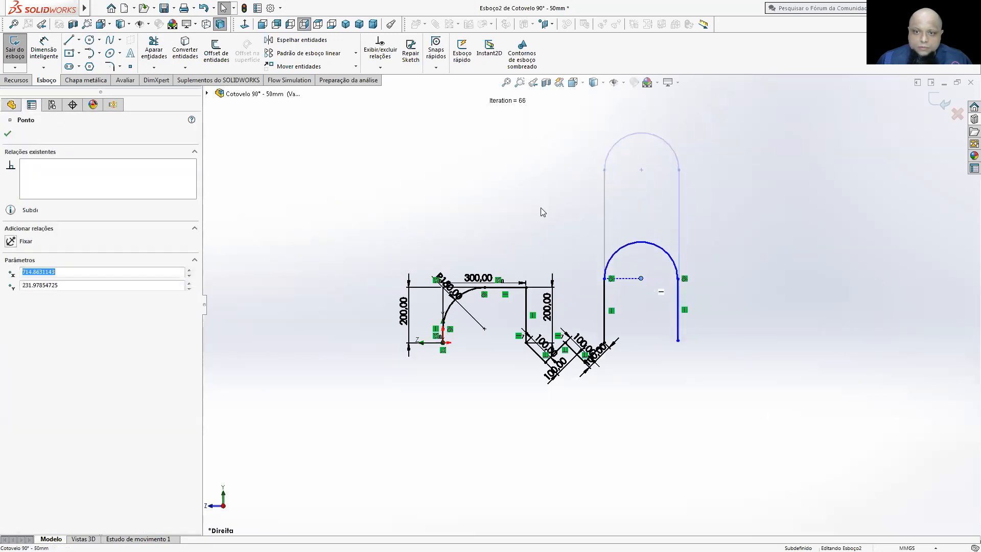
{"action": "left_click", "coordinate": [54, 53]}
{"action": "scroll", "coordinate": [608, 285], "scroll_direction": "down", "scroll_amount": 1}
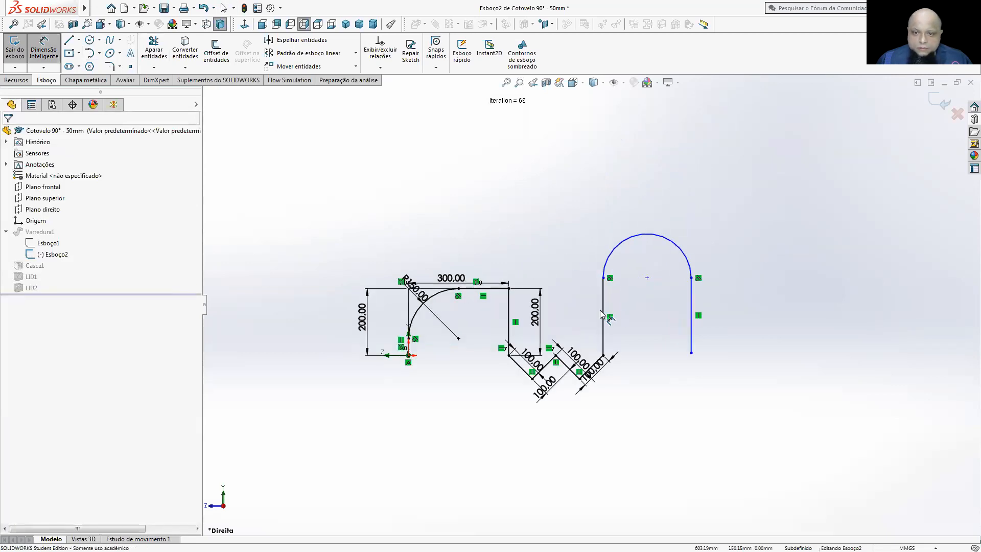
{"action": "scroll", "coordinate": [601, 314], "scroll_direction": "down", "scroll_amount": 3}
{"action": "left_click", "coordinate": [595, 310]}
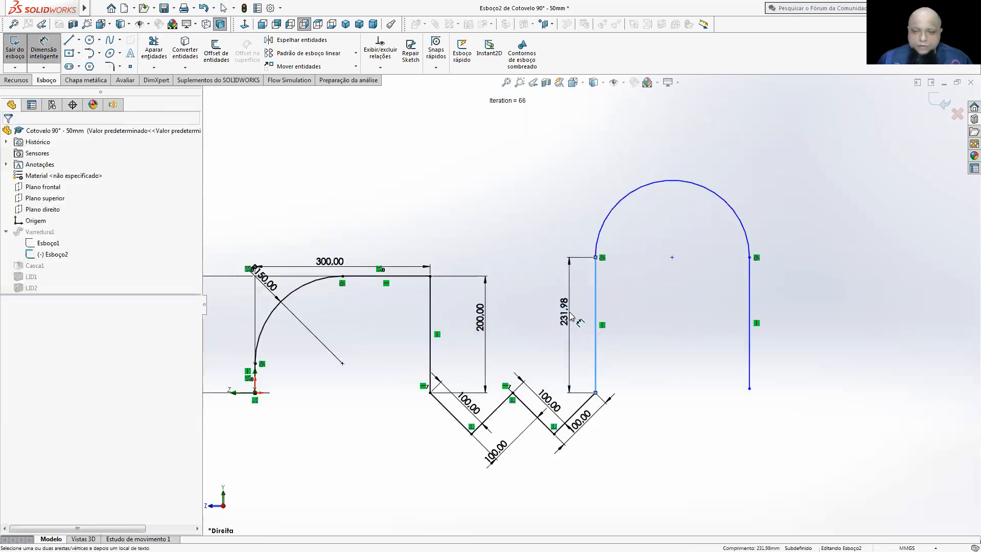
{"action": "left_click", "coordinate": [571, 318]}
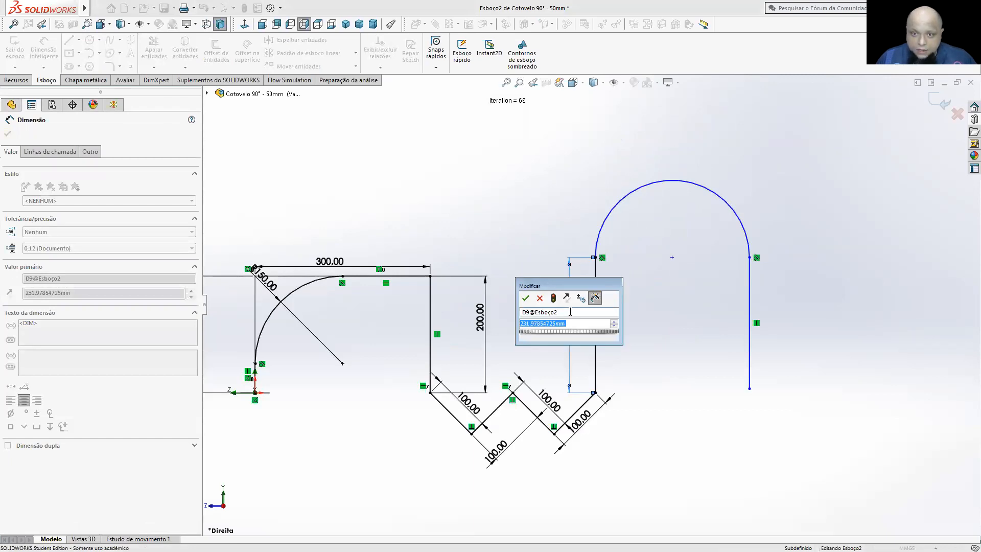
{"action": "type", "text": "200"}
{"action": "key", "text": "Return"}
- Dimension the arch with a 100 mm radius and set its right vertical line to 200 mm
{"action": "left_click", "coordinate": [657, 202]}
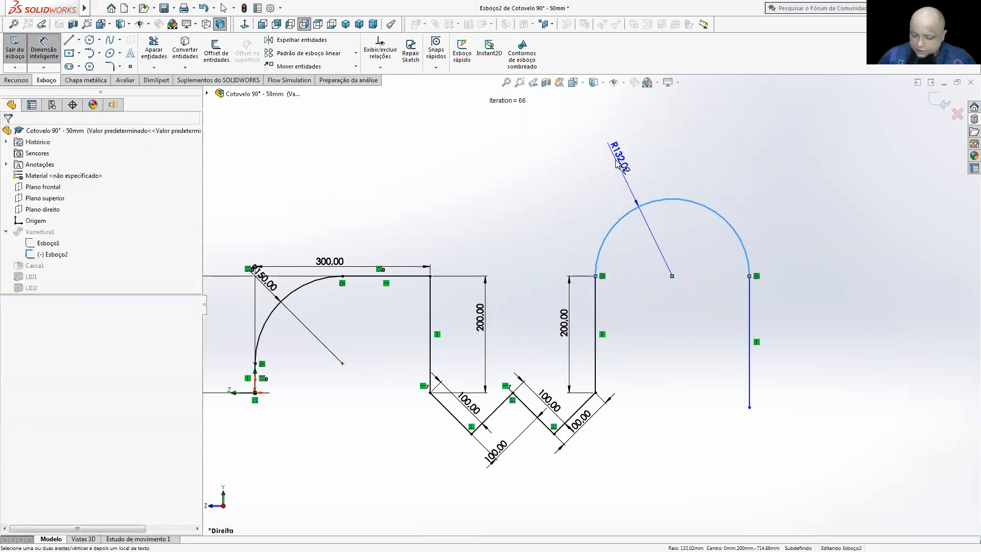
{"action": "left_click", "coordinate": [617, 163]}
{"action": "type", "text": "100"}
{"action": "key", "text": "Return"}
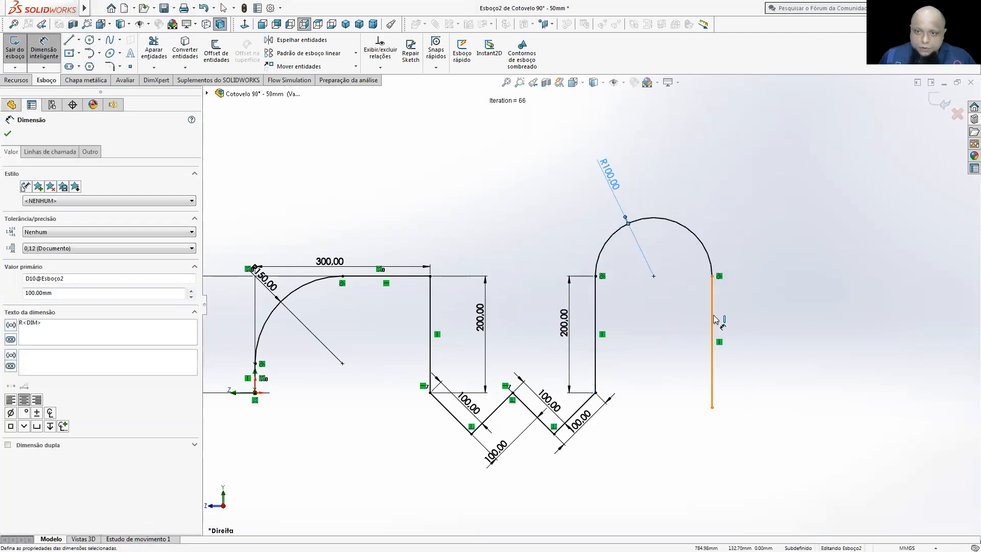
{"action": "left_click", "coordinate": [715, 323]}
{"action": "left_click", "coordinate": [772, 323]}
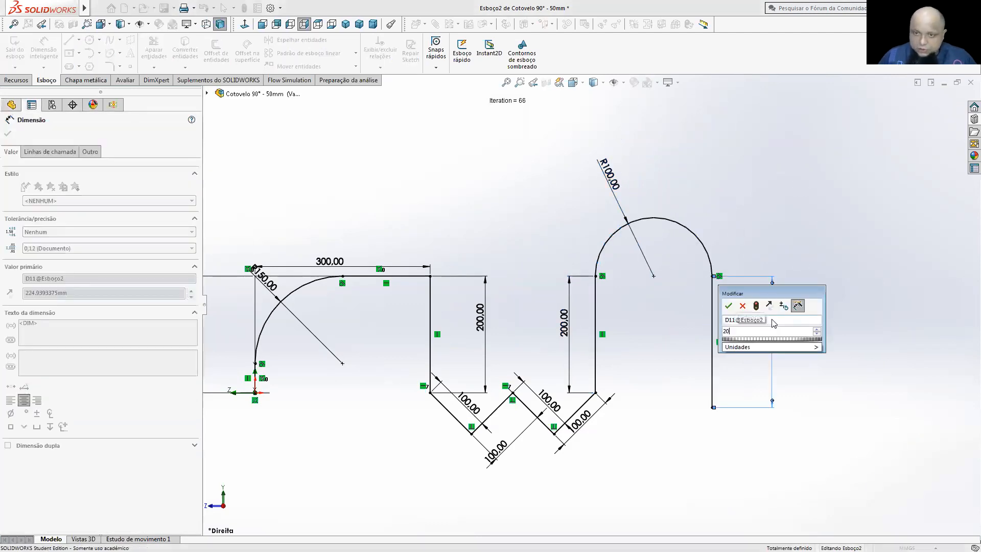
{"action": "type", "text": "200"}
{"action": "key", "text": "Return"}
- Set the lengths of the fourth and third zigzag segments to 150 mm each
{"action": "double_click", "coordinate": [578, 423]}
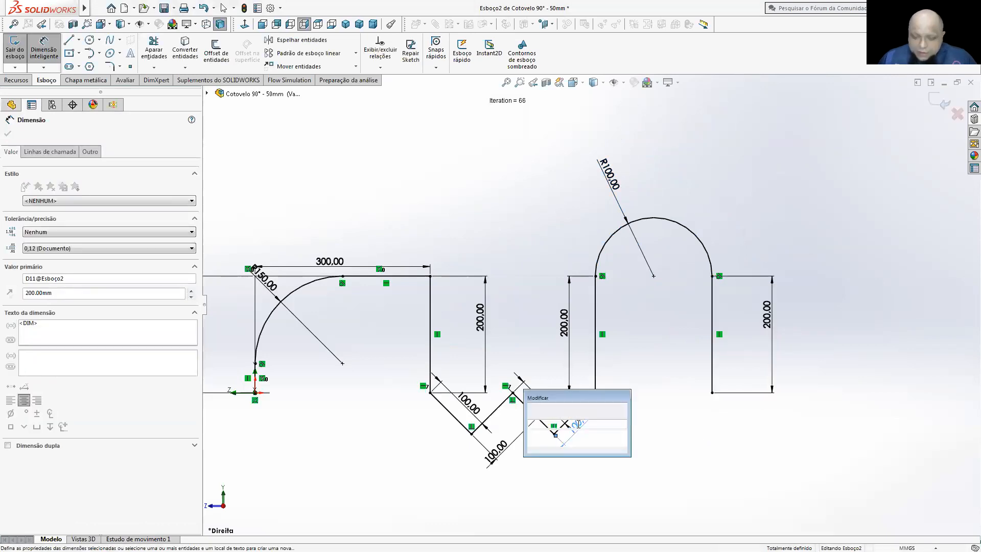
{"action": "type", "text": "150"}
{"action": "key", "text": "Return"}
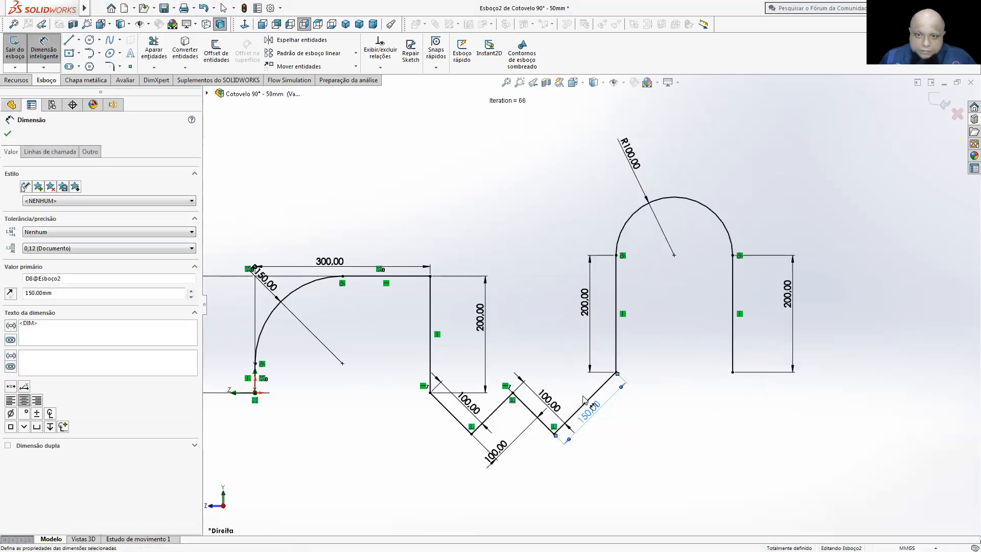
{"action": "double_click", "coordinate": [549, 401]}
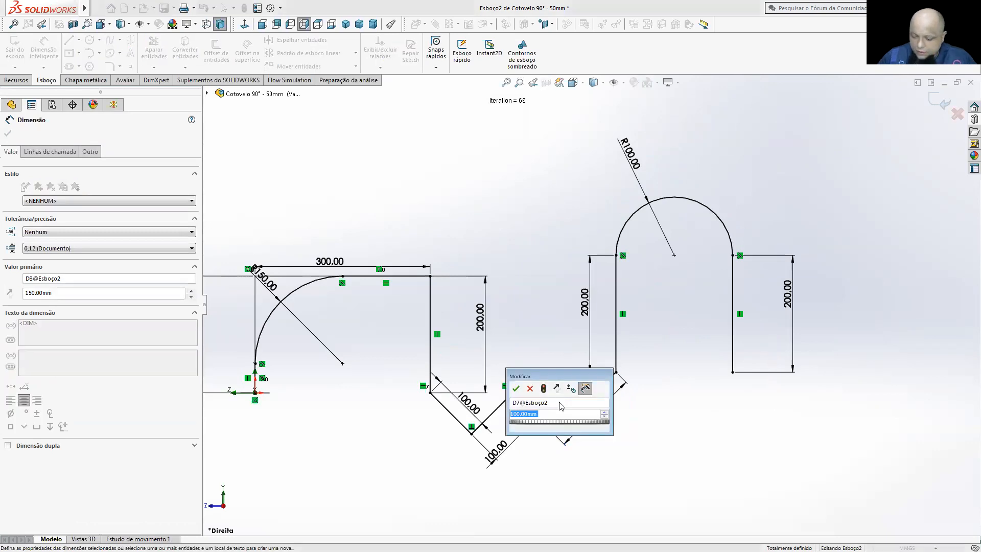
{"action": "type", "text": "150"}
{"action": "key", "text": "Return"}
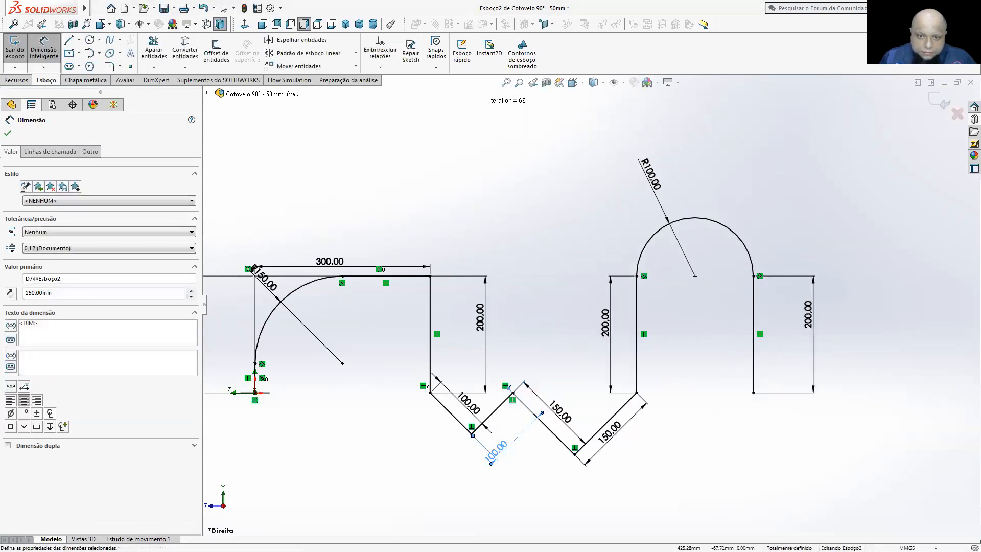
- Set the lengths of the second and first zigzag segments to 150 mm each, and exit the sketch to rebuild the pipe
{"action": "double_click", "coordinate": [499, 449]}
{"action": "type", "text": "150"}
{"action": "key", "text": "Return"}
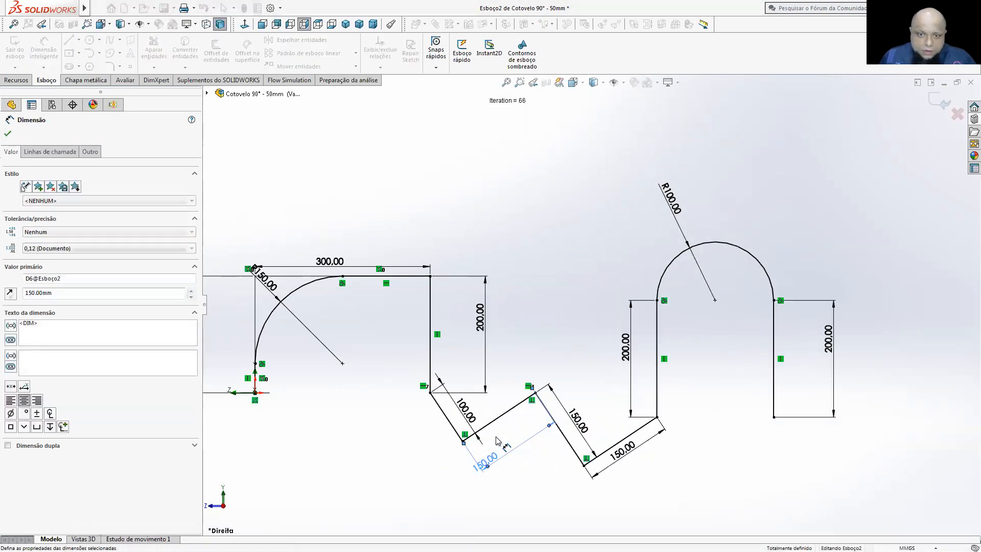
{"action": "double_click", "coordinate": [470, 415]}
{"action": "type", "text": "150"}
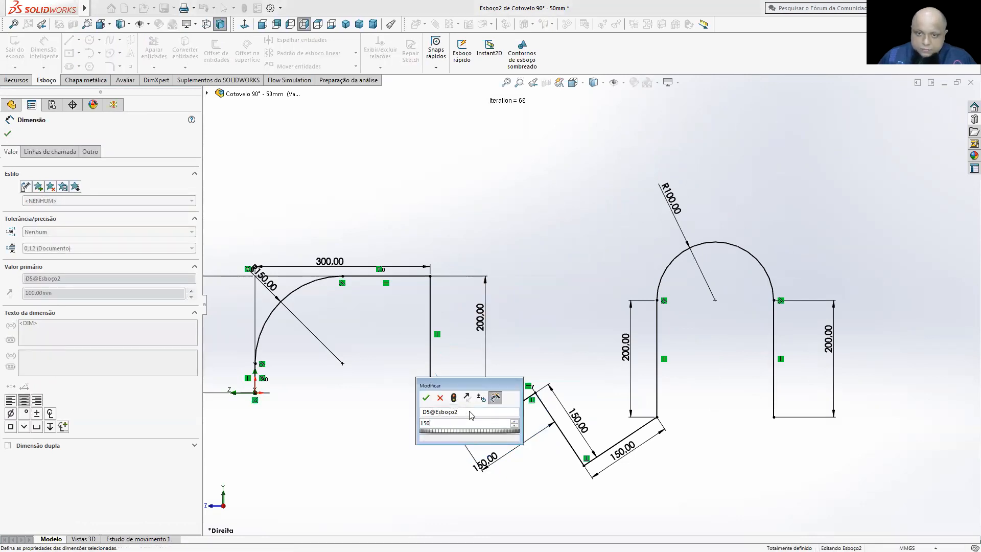
{"action": "key", "text": "Return"}
{"action": "left_click", "coordinate": [609, 250]}
{"action": "scroll", "coordinate": [608, 250], "scroll_direction": "up", "scroll_amount": 2}
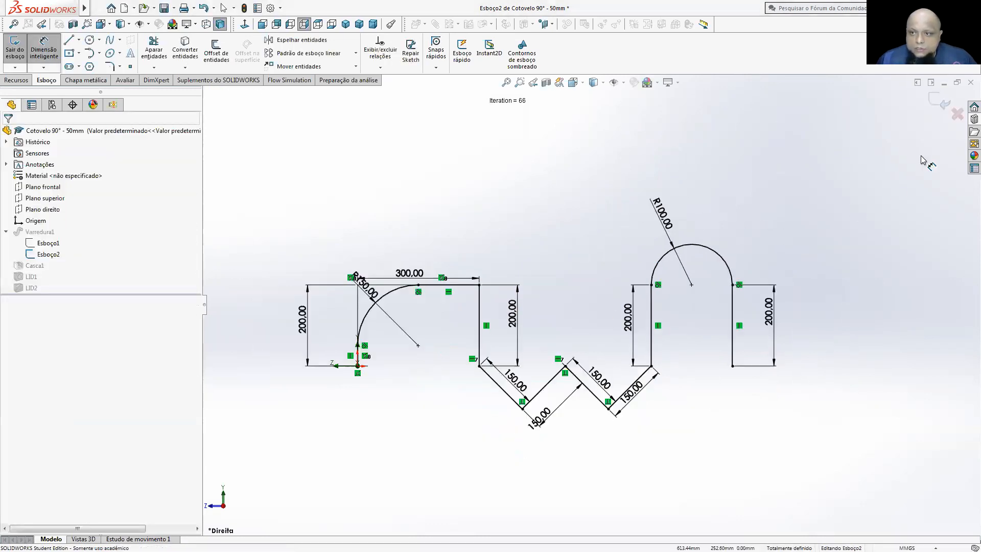
{"action": "left_click", "coordinate": [937, 107]}
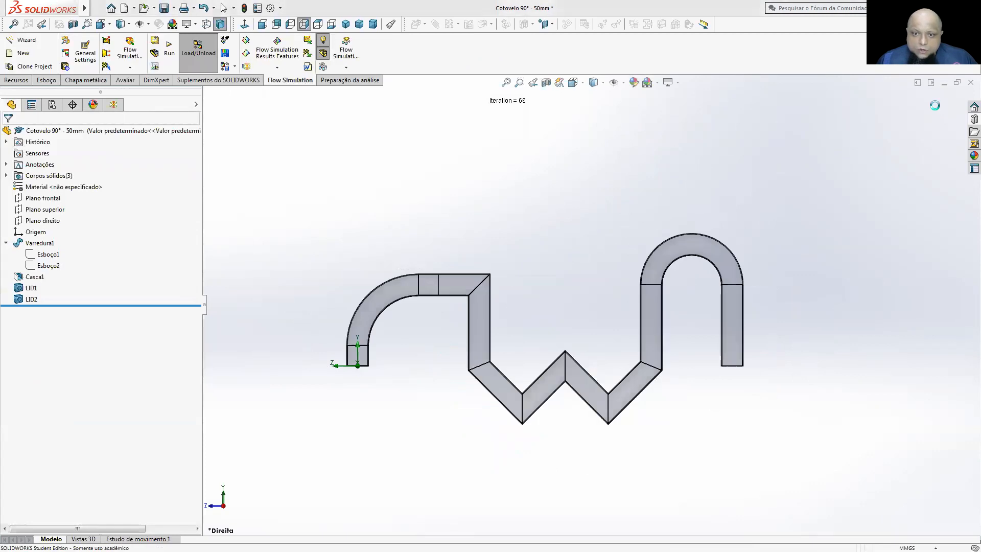
- Set the Flow Simulation model transparency to 0.00 so the pipe is shown opaque
{"action": "mouse_move", "coordinate": [560, 168]}
{"action": "middle_mouse_down"}
{"action": "mouse_move", "coordinate": [623, 178]}
{"action": "mouse_move", "coordinate": [595, 197]}
{"action": "middle_mouse_up"}
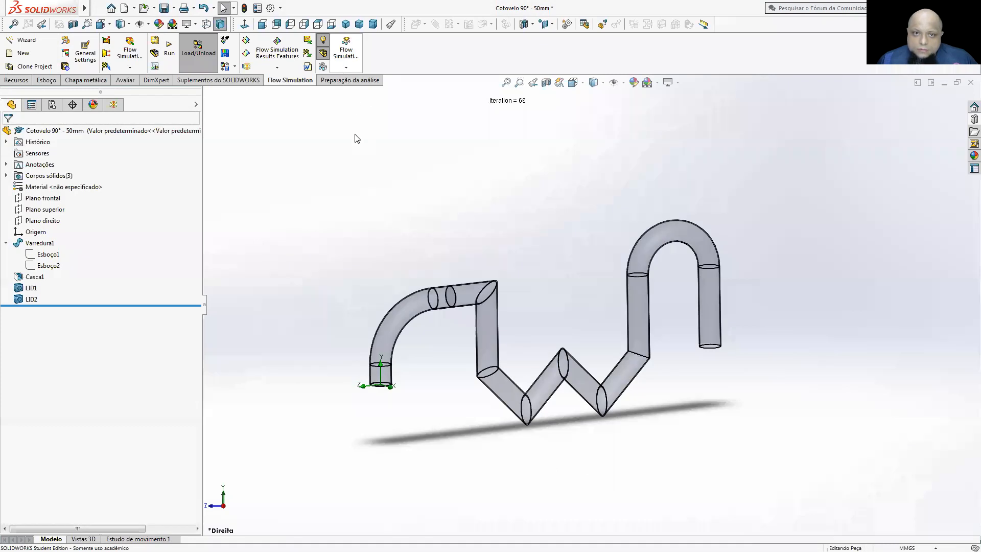
{"action": "left_click", "coordinate": [363, 145]}
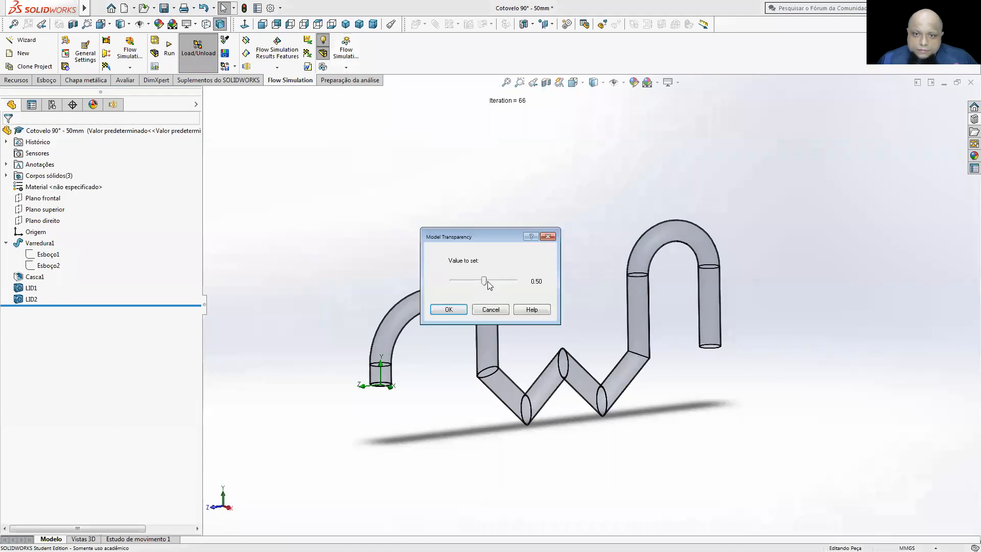
{"action": "left_click", "coordinate": [447, 310]}
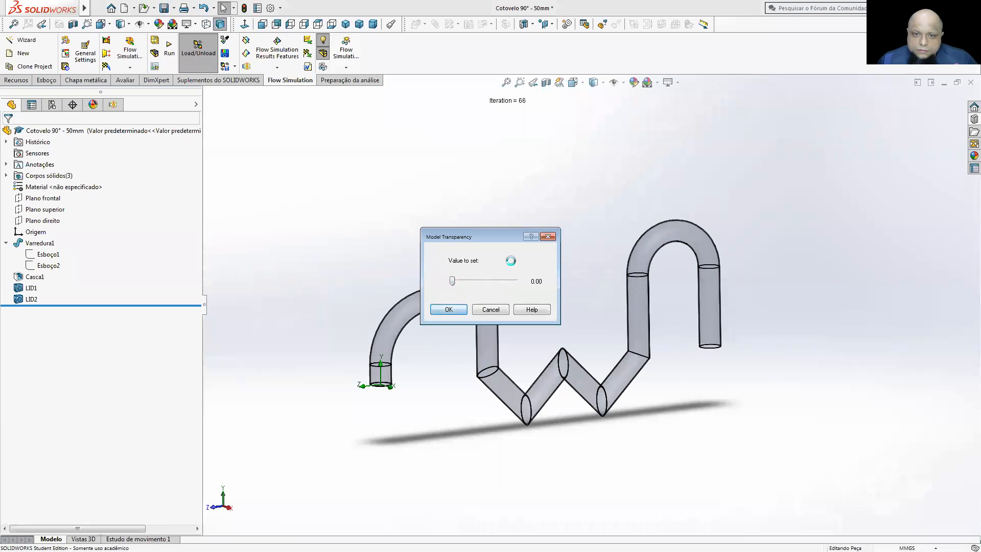
{"action": "middle_click_drag", "start_coordinate": [537, 223], "coordinate": [441, 349]}
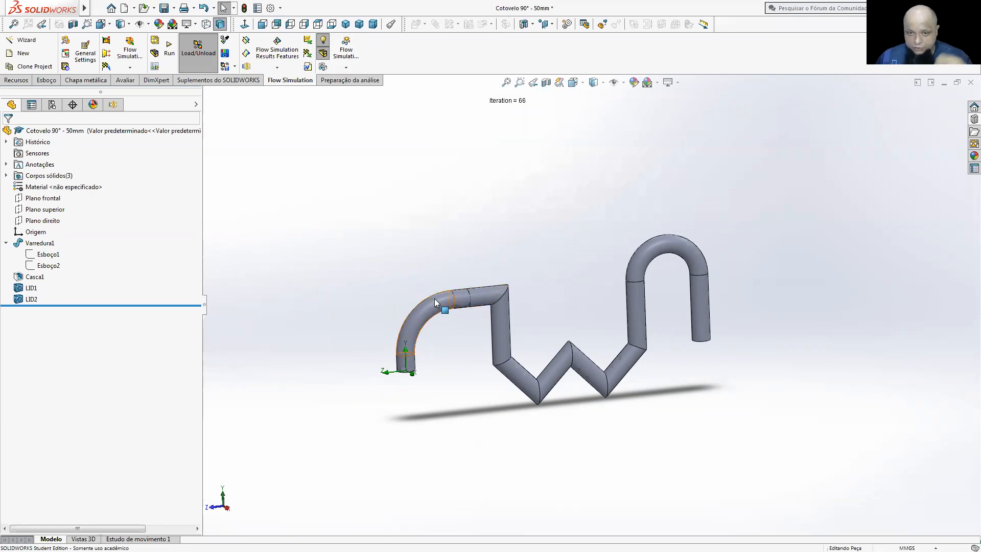
- Locate the LID2 lid along the pipe and set the model transparency to 0.80
{"action": "scroll", "coordinate": [434, 298], "scroll_direction": "down", "scroll_amount": 2}
{"action": "scroll", "coordinate": [500, 308], "scroll_direction": "down", "scroll_amount": 2}
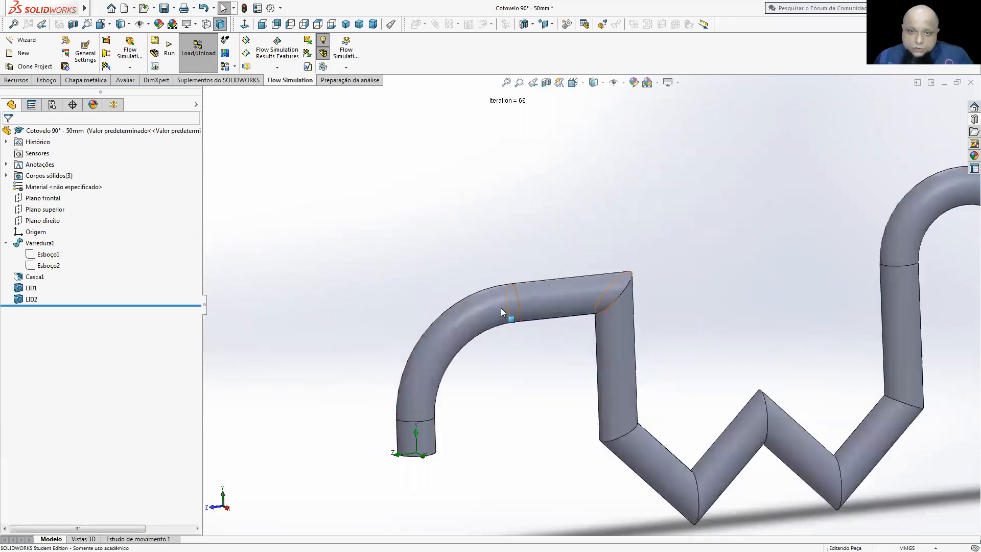
{"action": "left_click", "coordinate": [32, 299]}
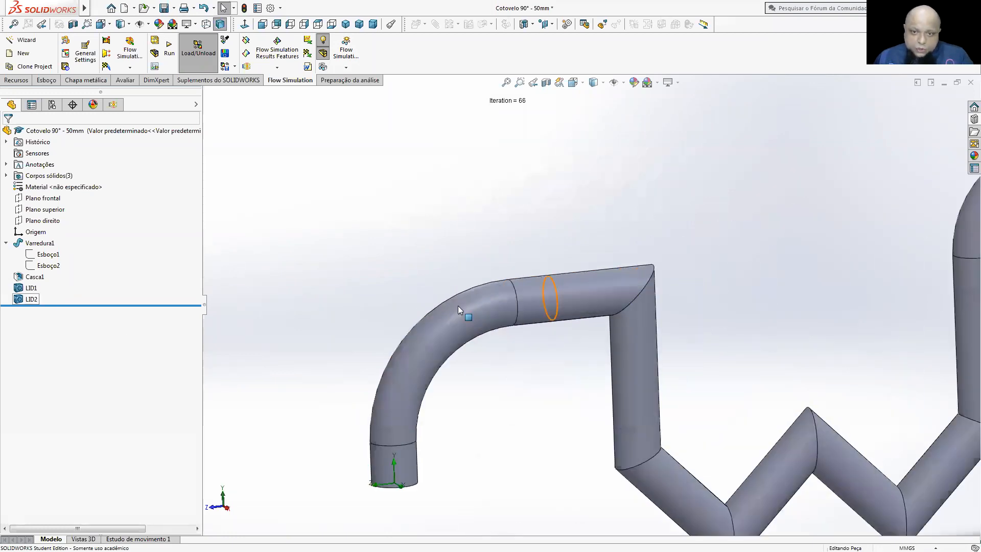
{"action": "left_click", "coordinate": [555, 199]}
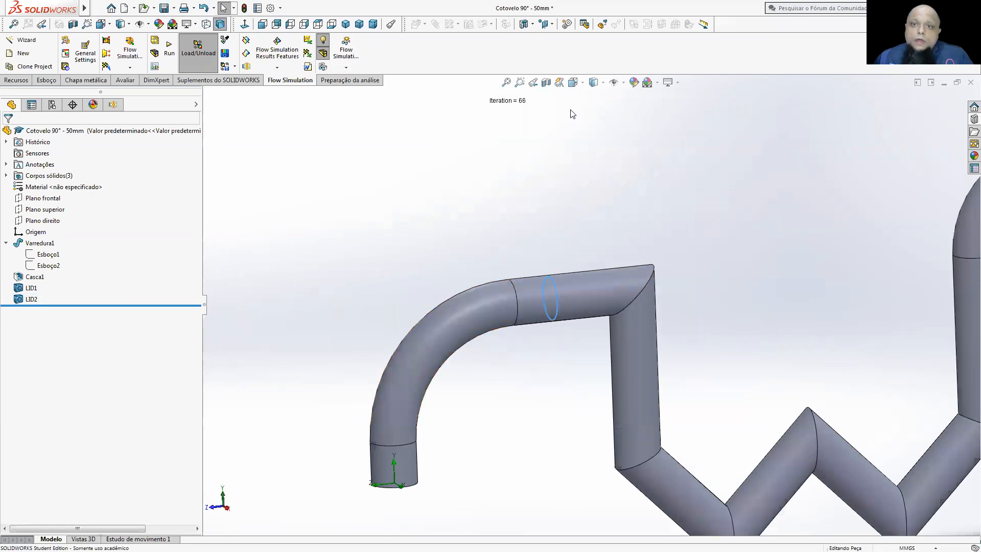
{"action": "left_click", "coordinate": [356, 68]}
{"action": "left_click", "coordinate": [366, 142]}
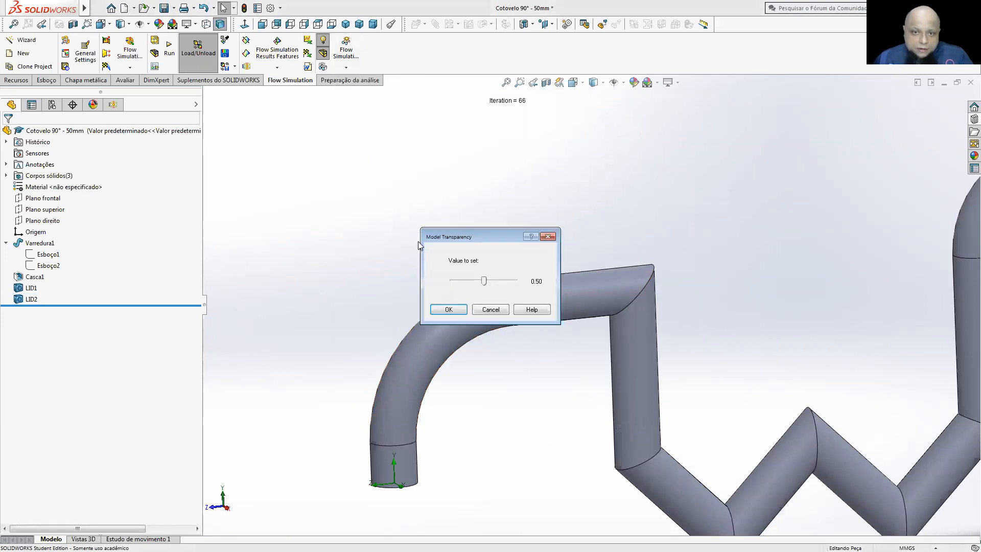
{"action": "left_click_drag", "start_coordinate": [501, 286], "coordinate": [505, 292]}
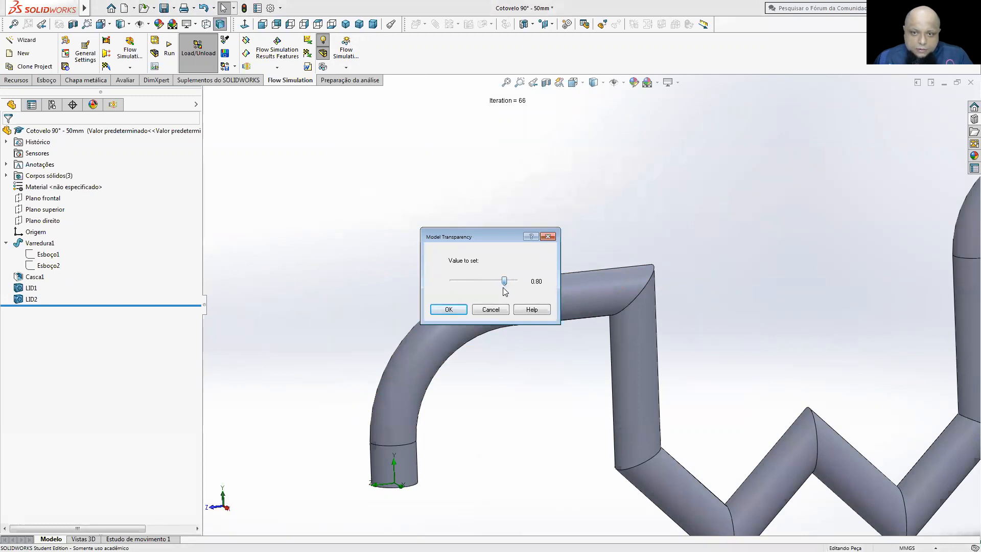
{"action": "left_click", "coordinate": [449, 309]}
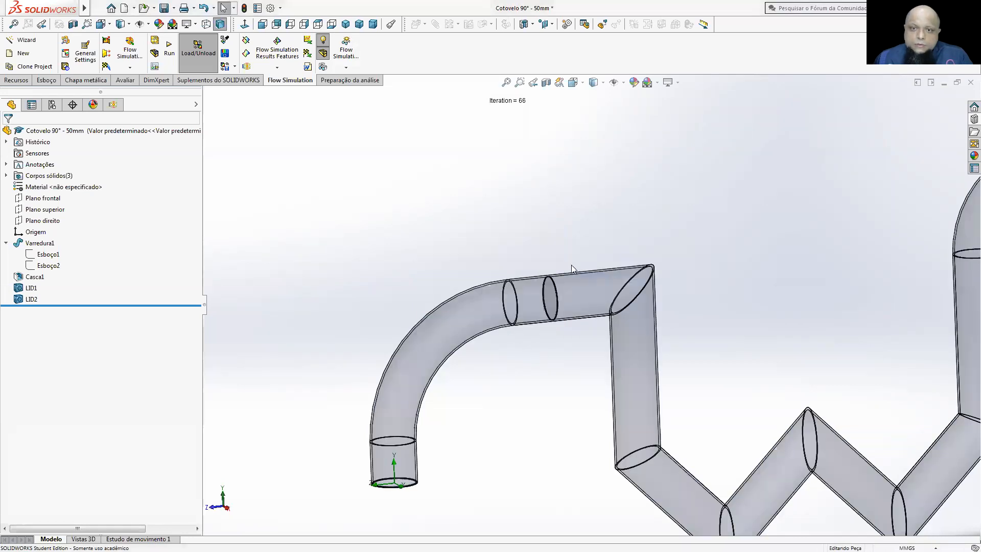
- Try to delete the LID2 lid feature that sits inside the pipe's upper horizontal segment
{"action": "left_click", "coordinate": [34, 298]}
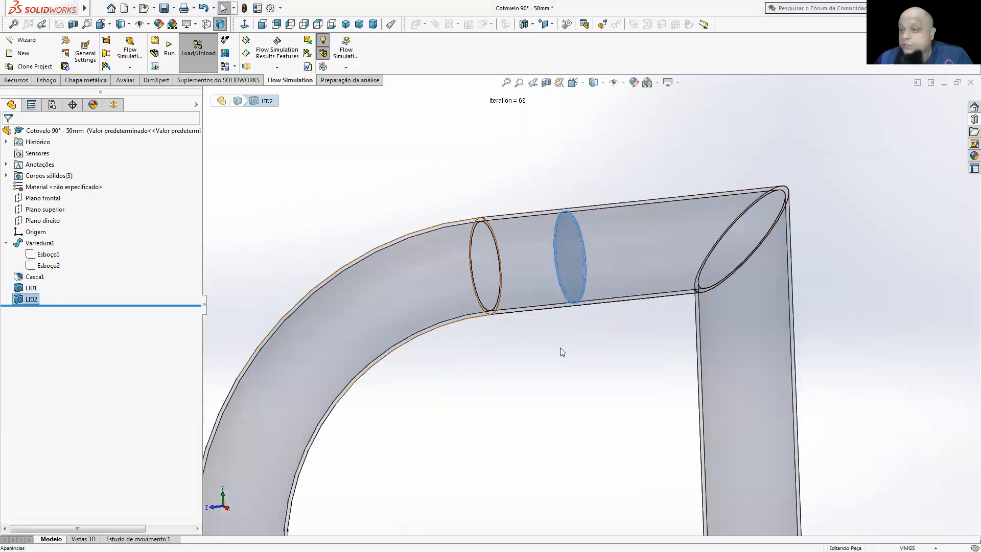
{"action": "scroll", "coordinate": [562, 347], "scroll_direction": "up", "scroll_amount": 5}
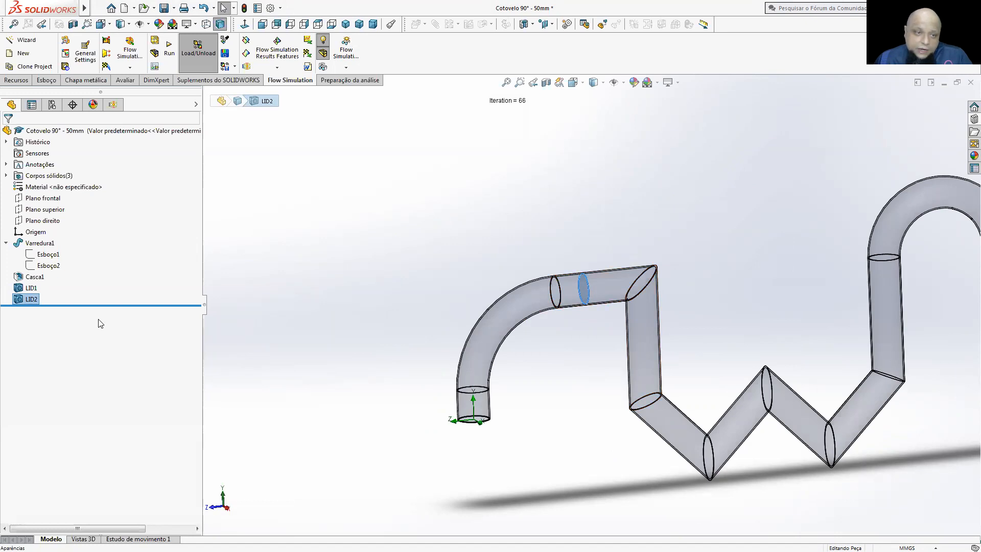
{"action": "right_click", "coordinate": [31, 301]}
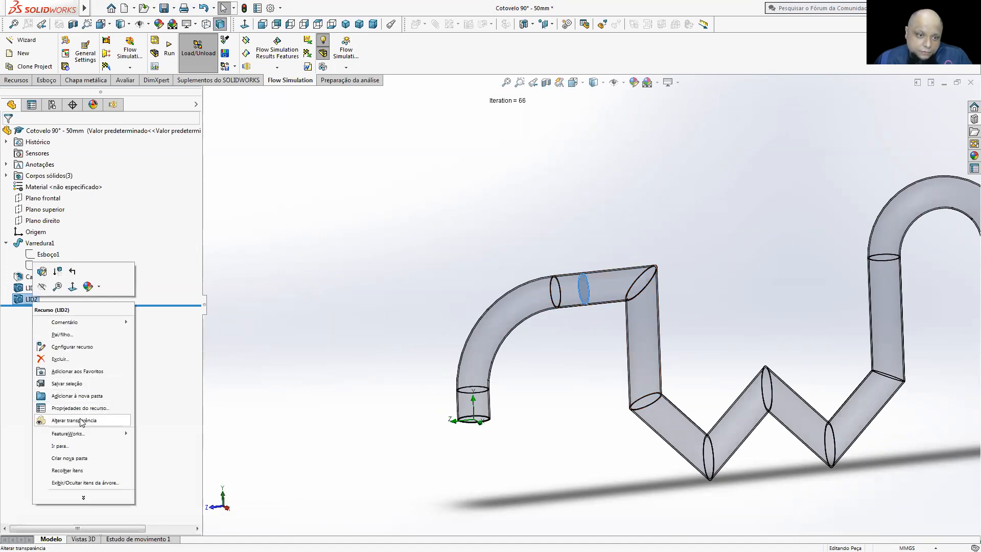
{"action": "left_click", "coordinate": [60, 359]}
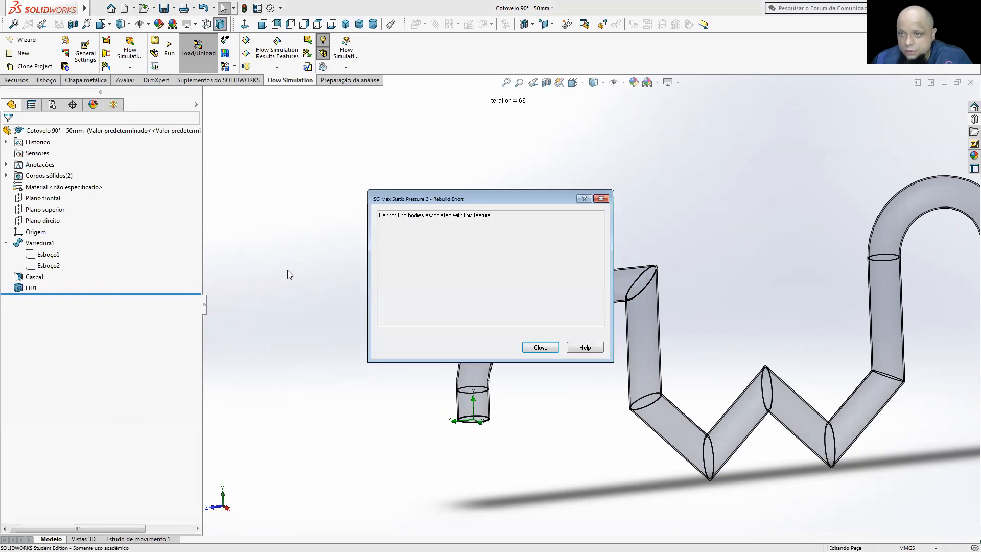
{"action": "left_click", "coordinate": [540, 347]}
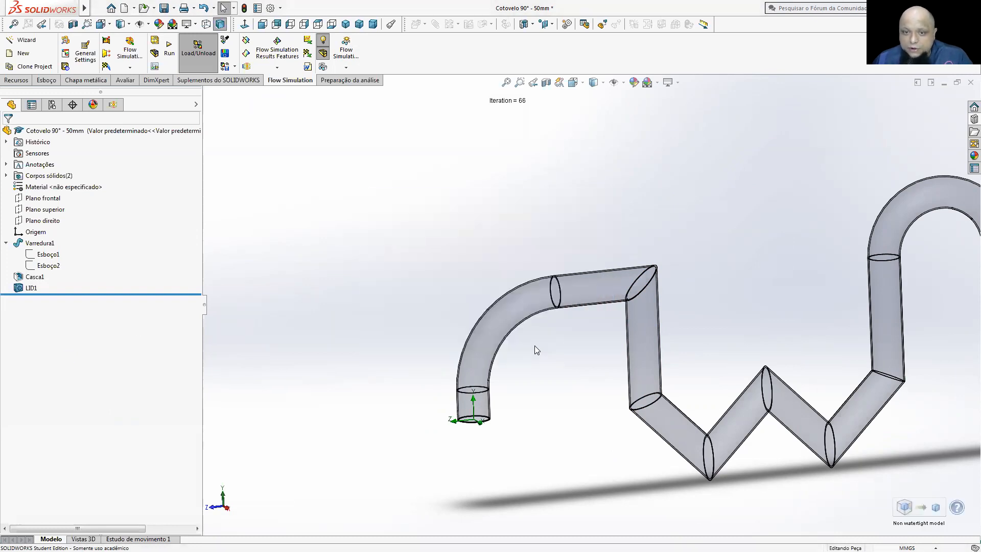
{"action": "scroll", "coordinate": [591, 340], "scroll_direction": "up", "scroll_amount": 1}
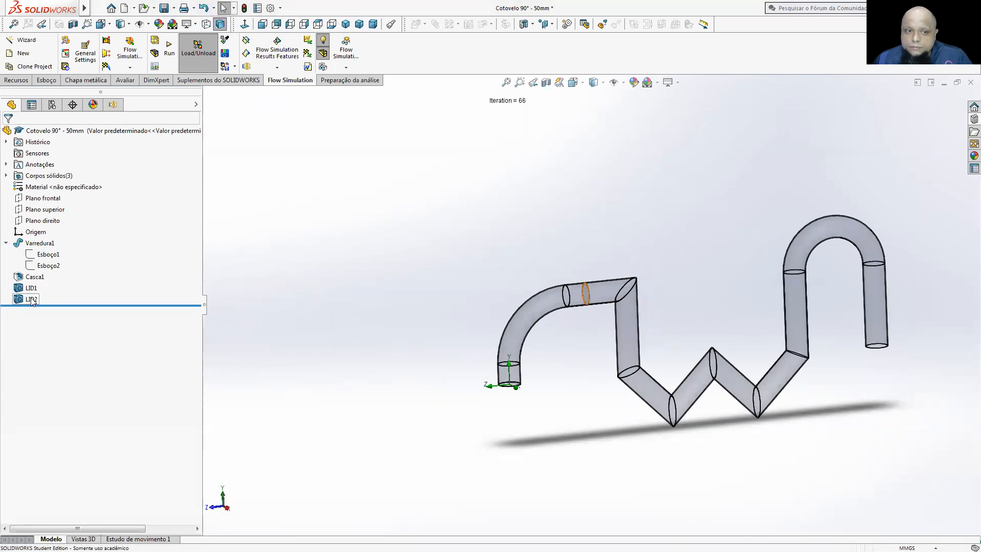
{"action": "right_click", "coordinate": [31, 299]}
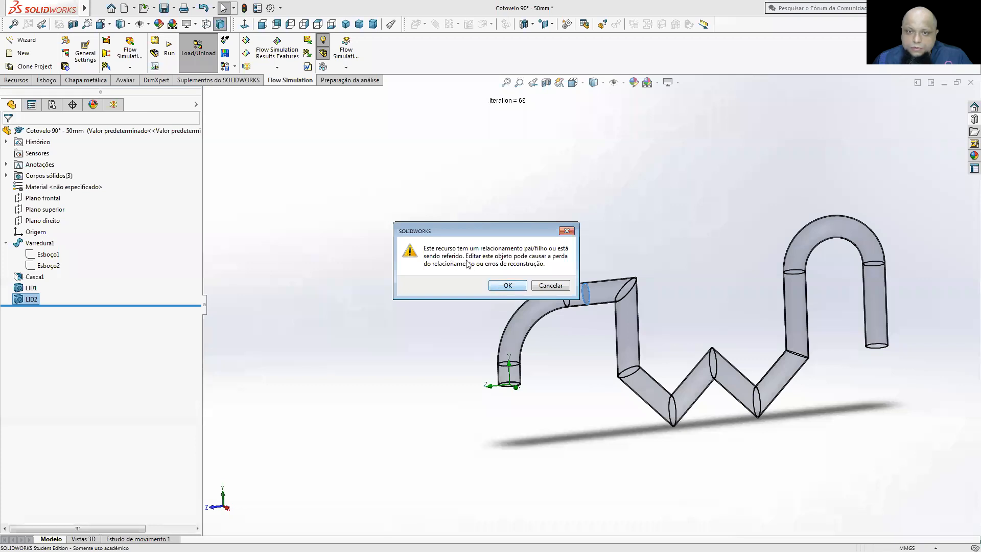
{"action": "left_click", "coordinate": [502, 285]}
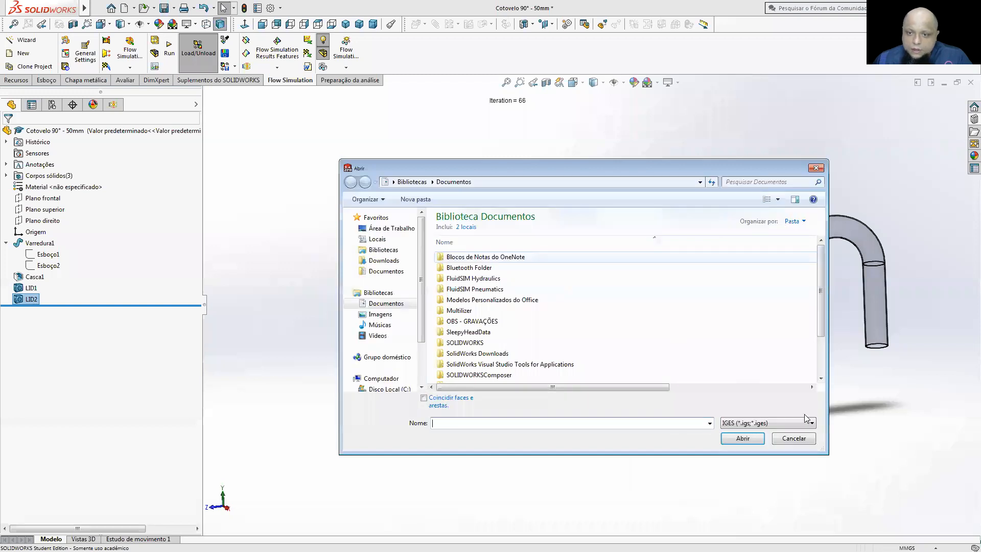
{"action": "left_click", "coordinate": [804, 442]}
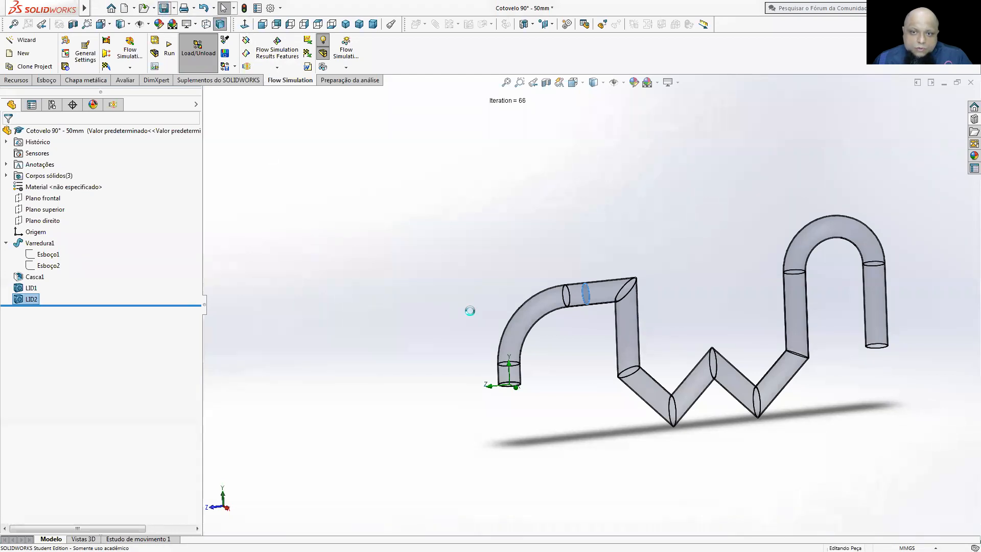
{"action": "right_click", "coordinate": [31, 299]}
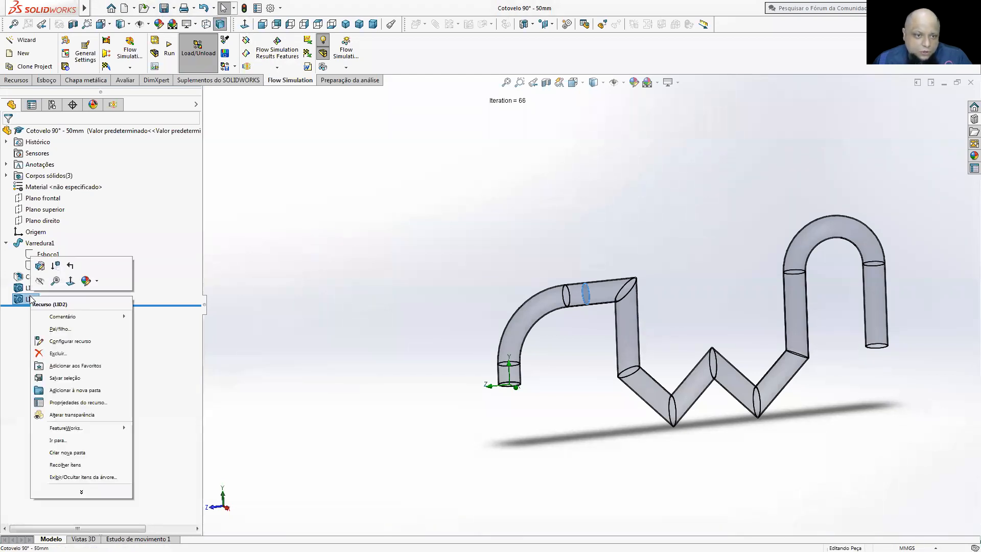
{"action": "left_click", "coordinate": [39, 266]}
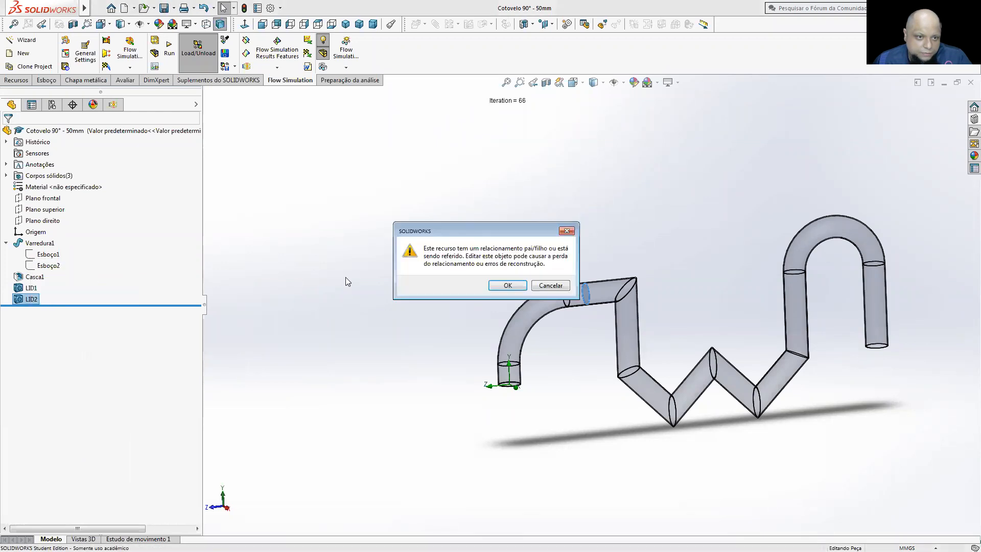
{"action": "left_click", "coordinate": [508, 285]}
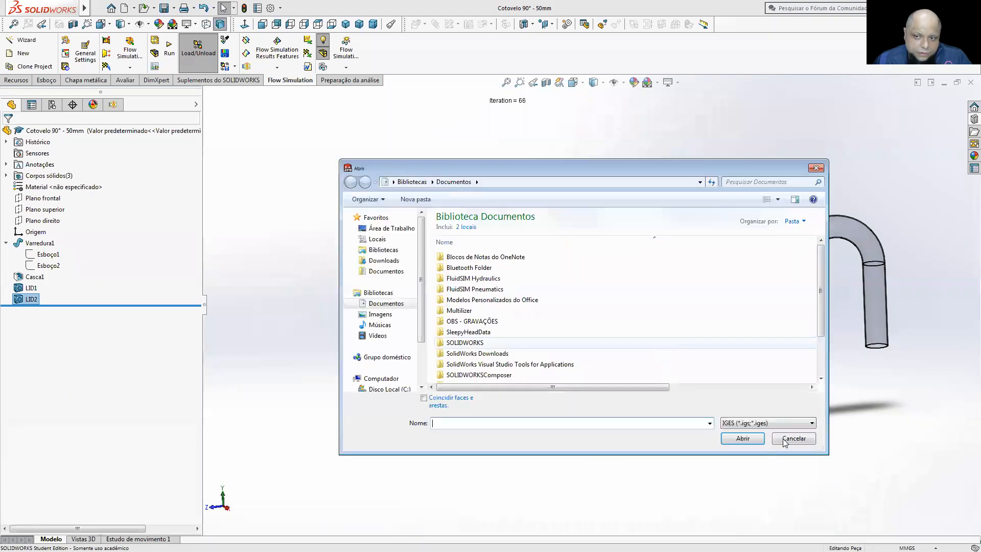
{"action": "left_click", "coordinate": [785, 440]}
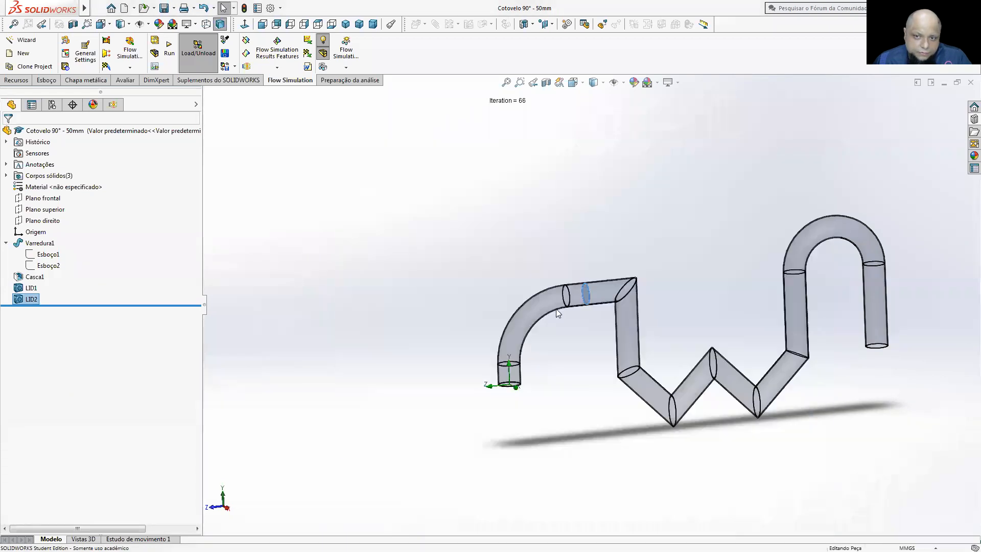
- Delete the LID2 lid feature from the pipe model and dismiss the rebuild error
{"action": "right_click", "coordinate": [30, 299]}
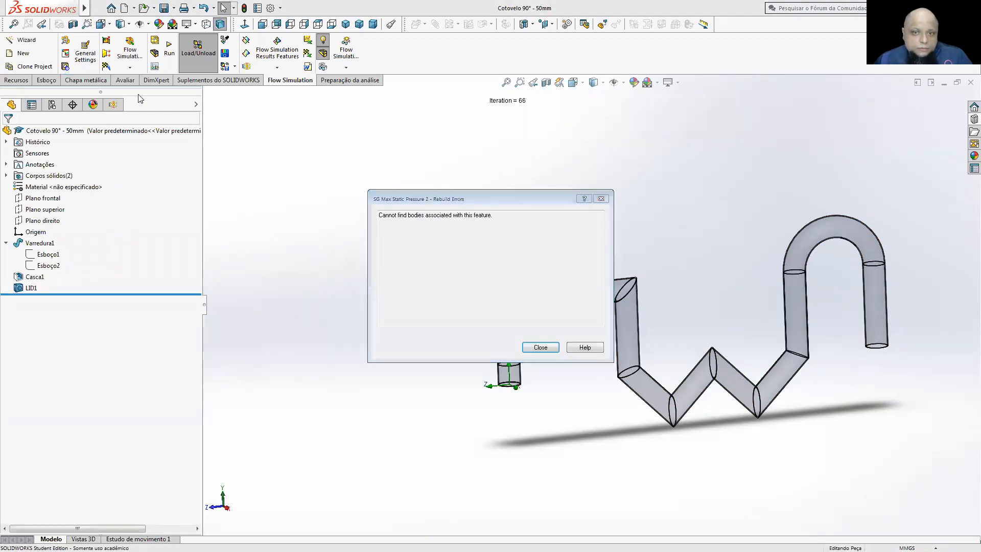
{"action": "key", "text": "Return"}
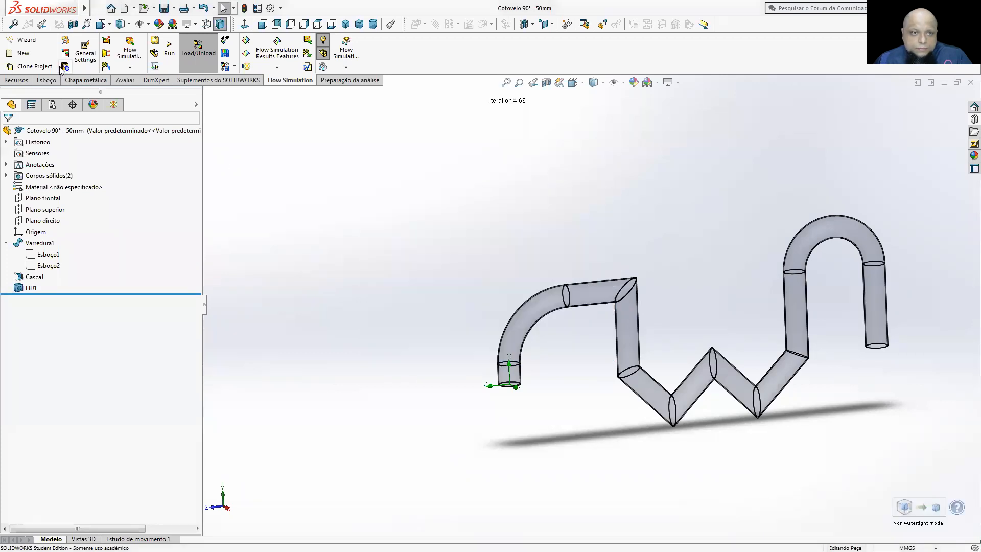
- Create a 1 mm thick lid closing the open end of the pipe after the U-bend
{"action": "left_click", "coordinate": [65, 66]}
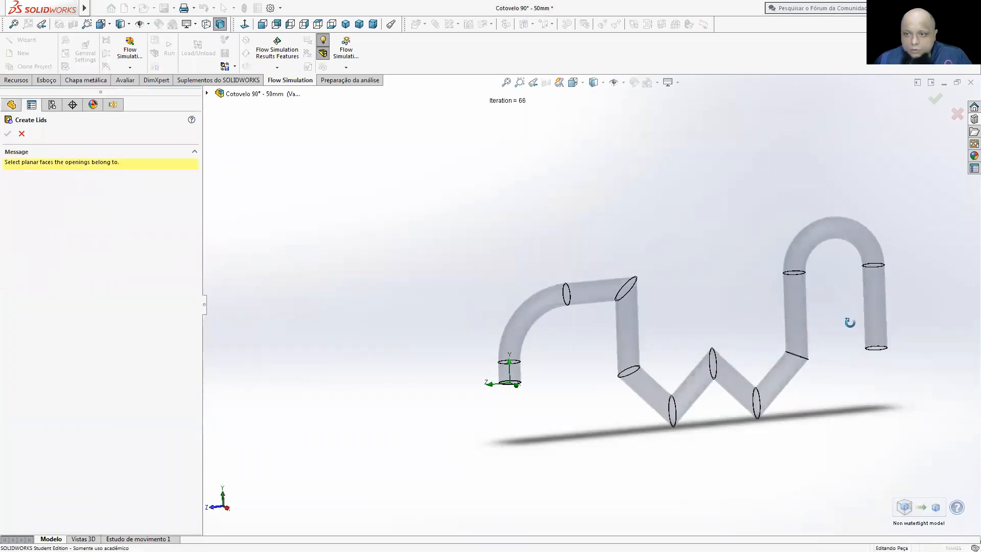
{"action": "scroll", "coordinate": [683, 306], "scroll_direction": "down", "scroll_amount": 5}
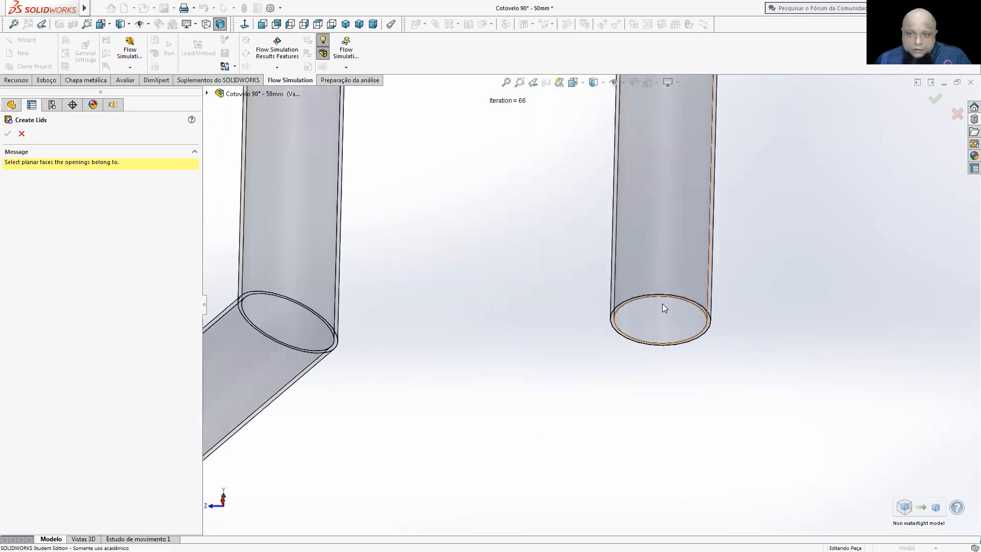
{"action": "scroll", "coordinate": [718, 331], "scroll_direction": "down", "scroll_amount": 3}
{"action": "left_click", "coordinate": [753, 351]}
{"action": "left_click", "coordinate": [11, 214]}
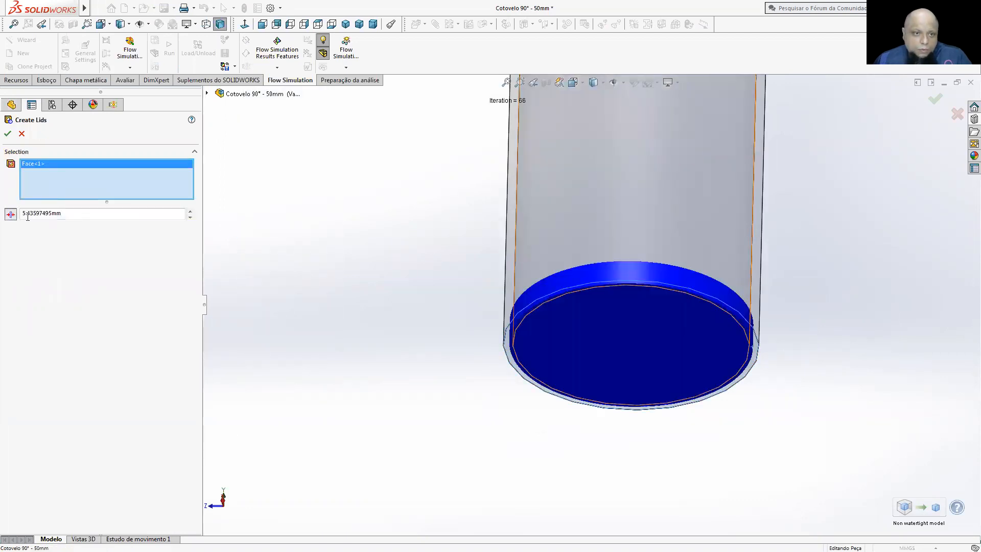
{"action": "left_click_drag", "start_coordinate": [64, 213], "coordinate": [22, 213]}
{"action": "type", "text": "1"}
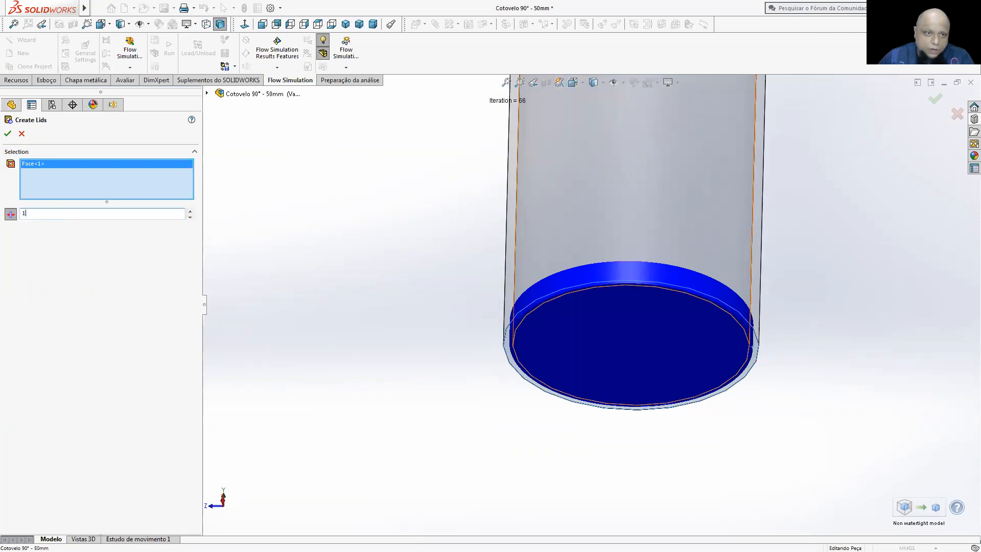
{"action": "key", "text": "Return"}
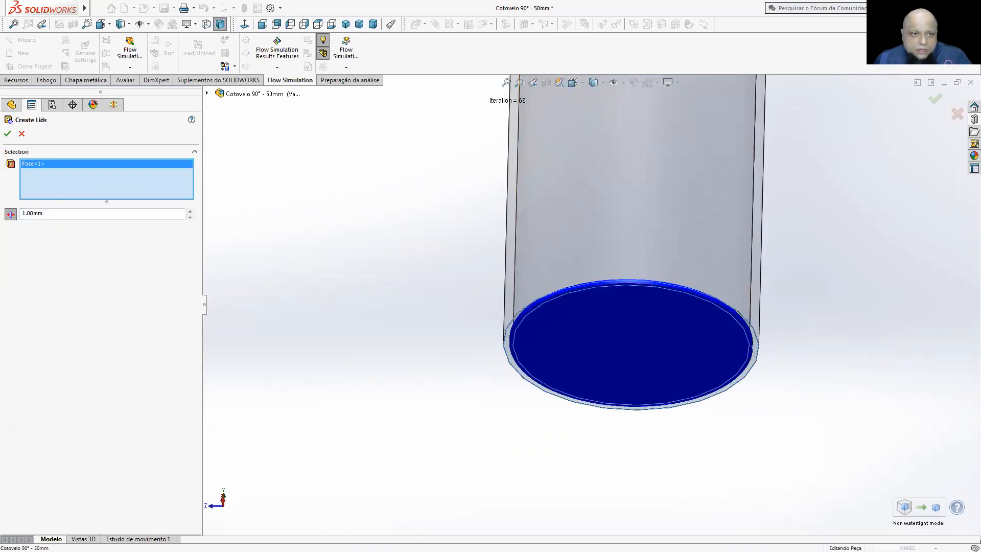
{"action": "left_click", "coordinate": [8, 134]}
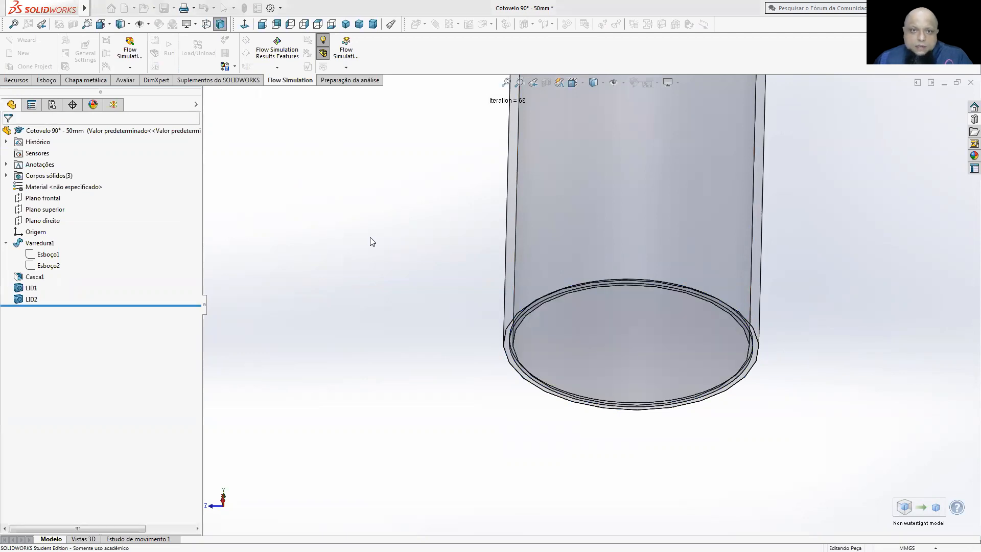
{"action": "left_click", "coordinate": [538, 348]}
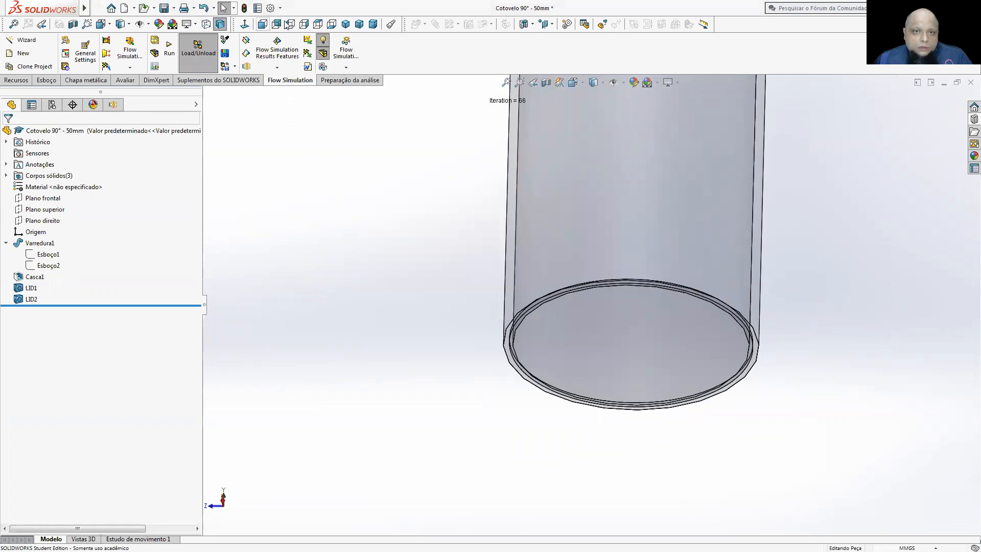
- Show the pipe in isometric view and try to run a new flow calculation for the Tubo 50 mm - cotovelo project
{"action": "left_click", "coordinate": [346, 24]}
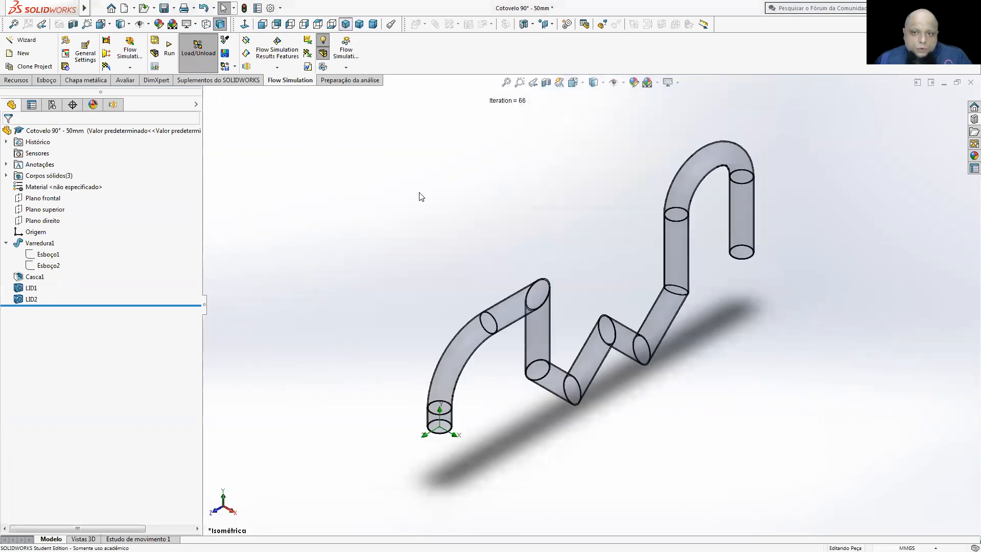
{"action": "left_click", "coordinate": [113, 105]}
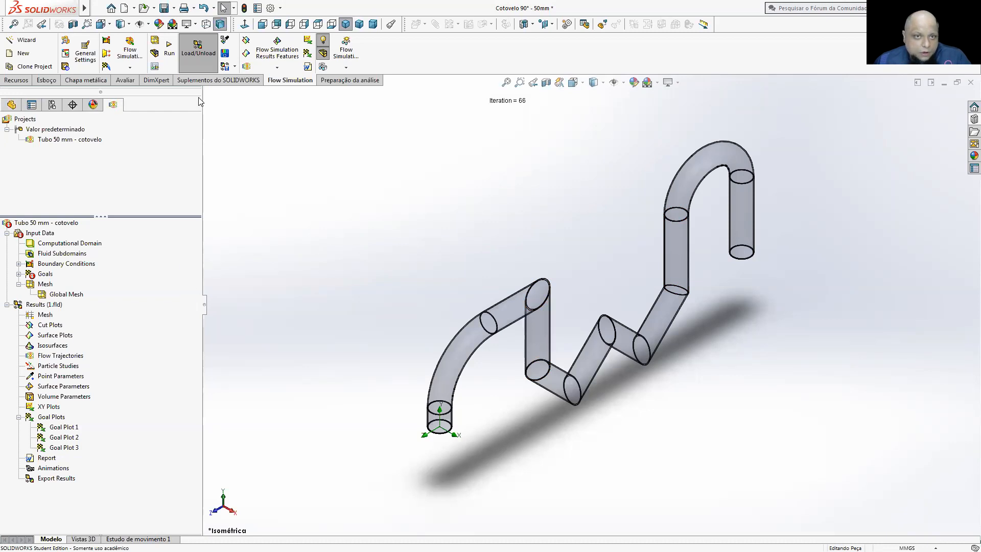
{"action": "left_click", "coordinate": [172, 61]}
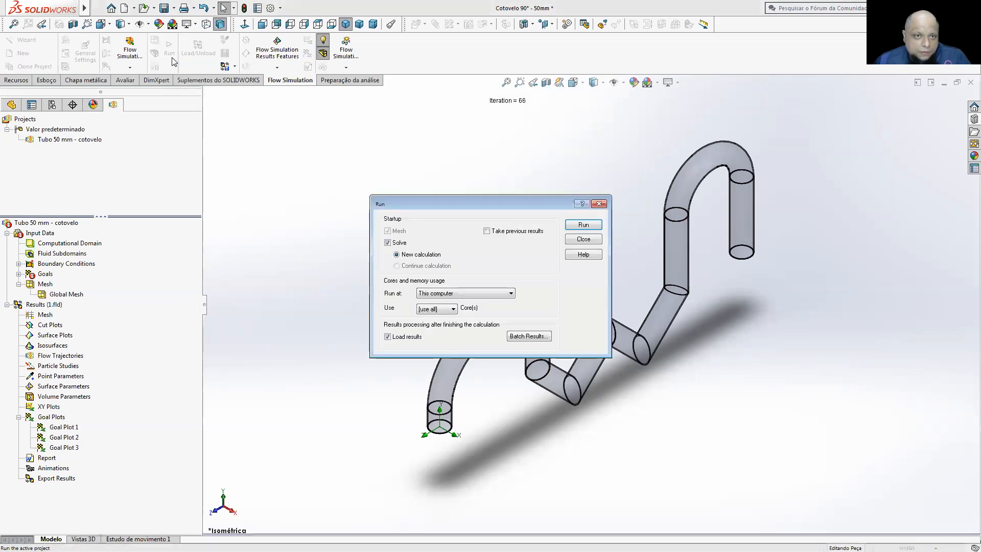
{"action": "left_click", "coordinate": [583, 225]}
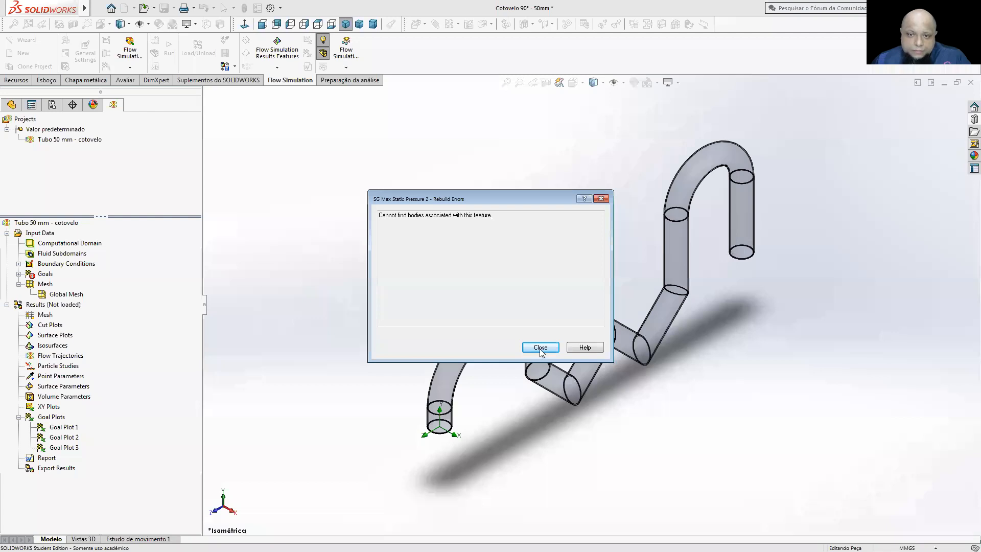
{"action": "key", "text": "Return"}
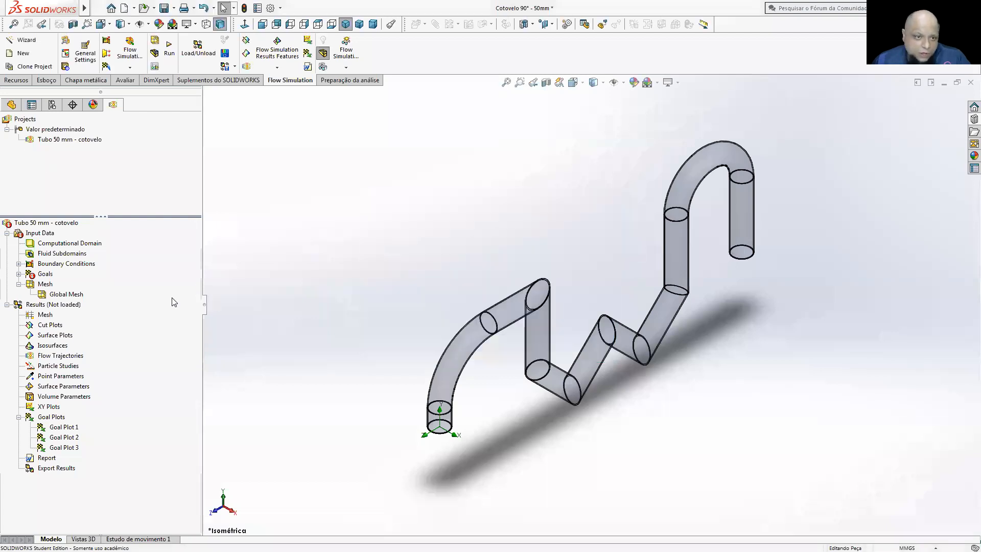
- Examine the project's goals and the Inlet Velocity 1 and Environment Pressure 1 boundary conditions for broken references
{"action": "left_click", "coordinate": [19, 274]}
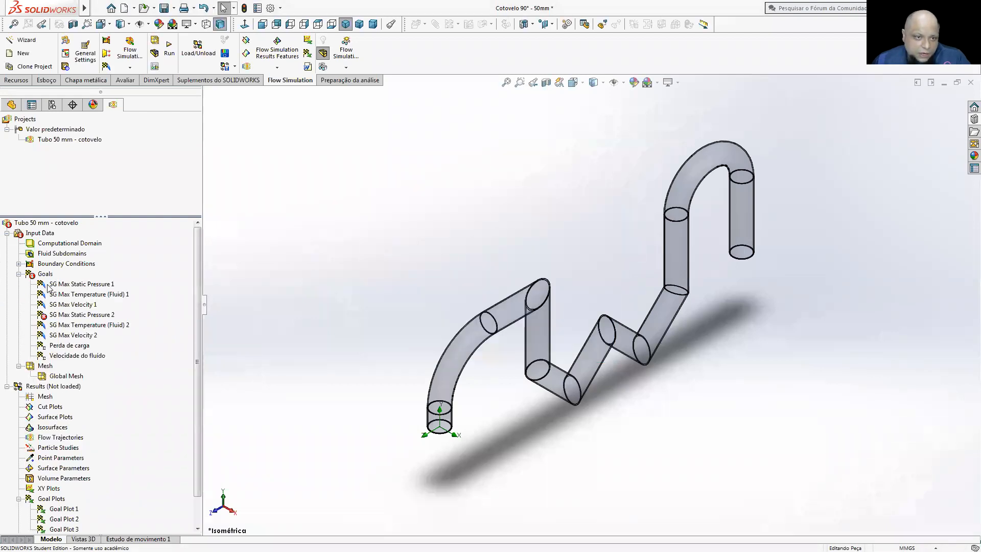
{"action": "left_click", "coordinate": [59, 317]}
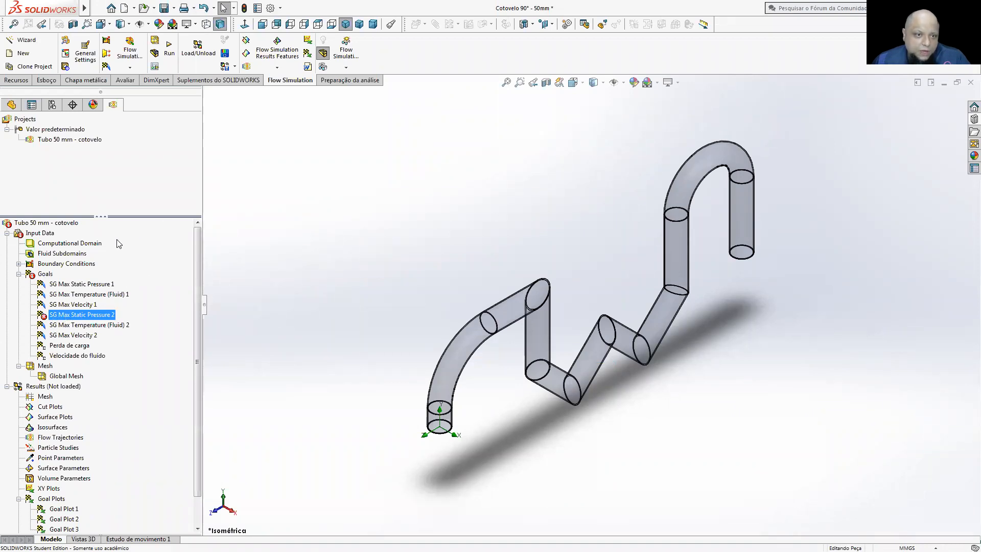
{"action": "left_click", "coordinate": [18, 263]}
{"action": "left_click", "coordinate": [54, 285]}
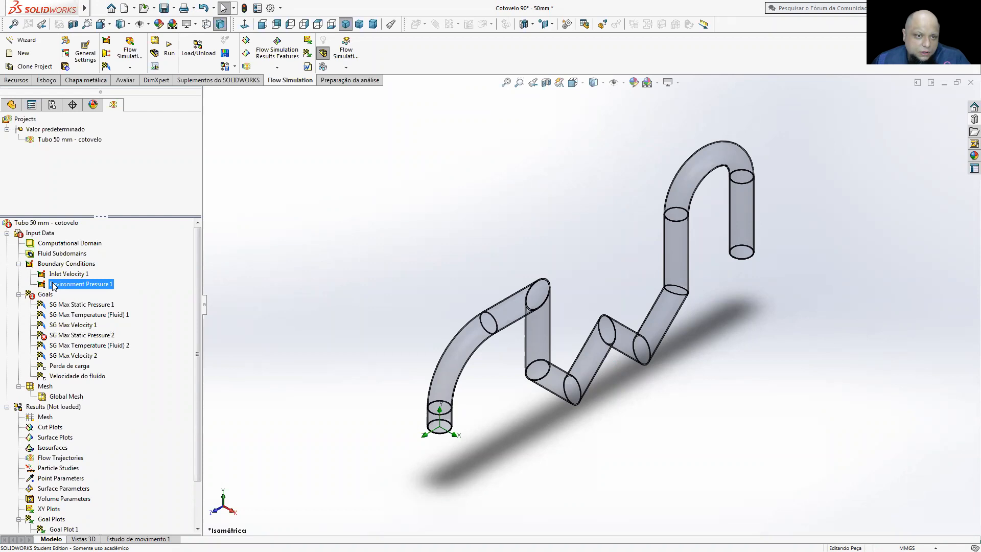
{"action": "left_click", "coordinate": [56, 275]}
{"action": "left_click", "coordinate": [56, 285]}
{"action": "left_click", "coordinate": [56, 276]}
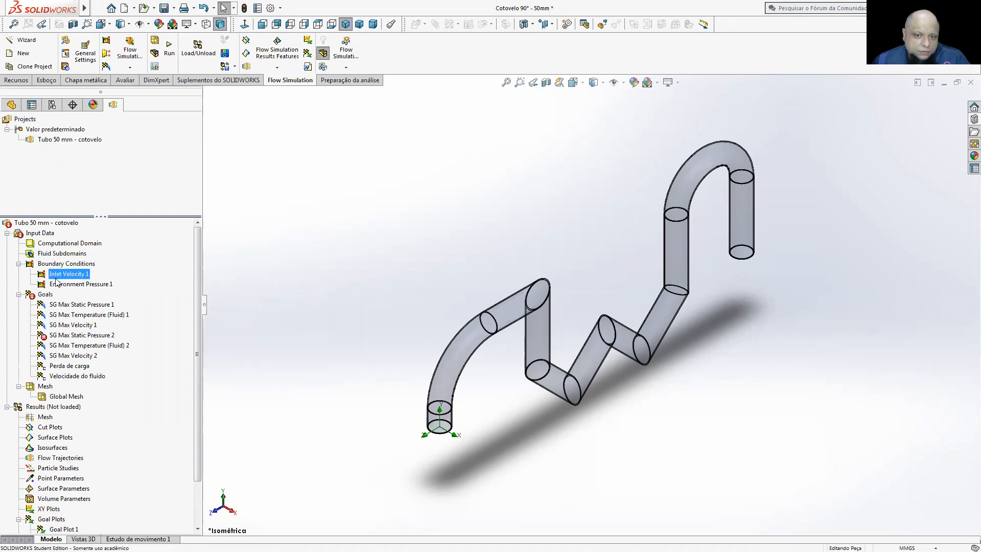
{"action": "left_click", "coordinate": [57, 284]}
- Add an Environment Pressure boundary condition to the LID2 face at the end of the pipe
{"action": "right_click", "coordinate": [51, 264]}
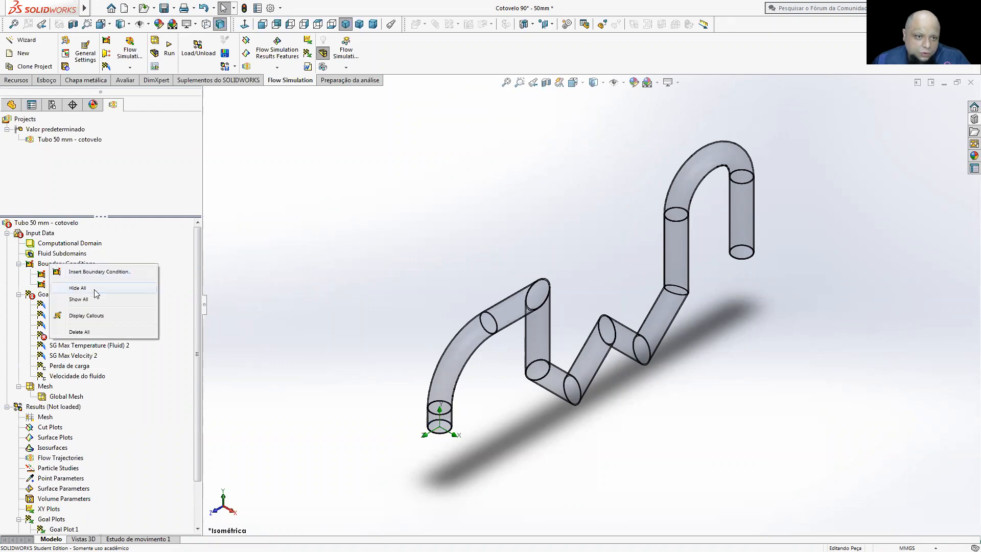
{"action": "left_click", "coordinate": [94, 289]}
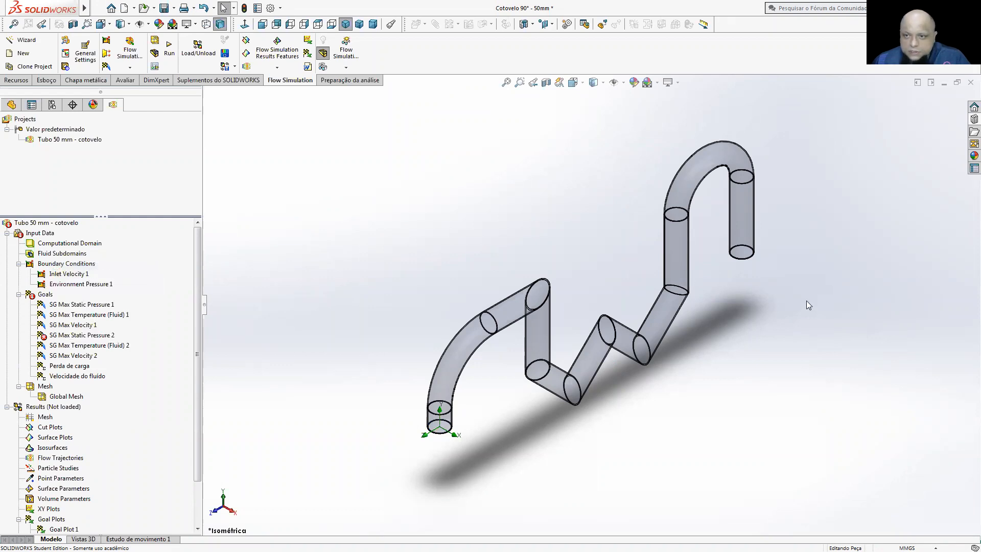
{"action": "middle_click_drag", "start_coordinate": [747, 252], "coordinate": [809, 329]}
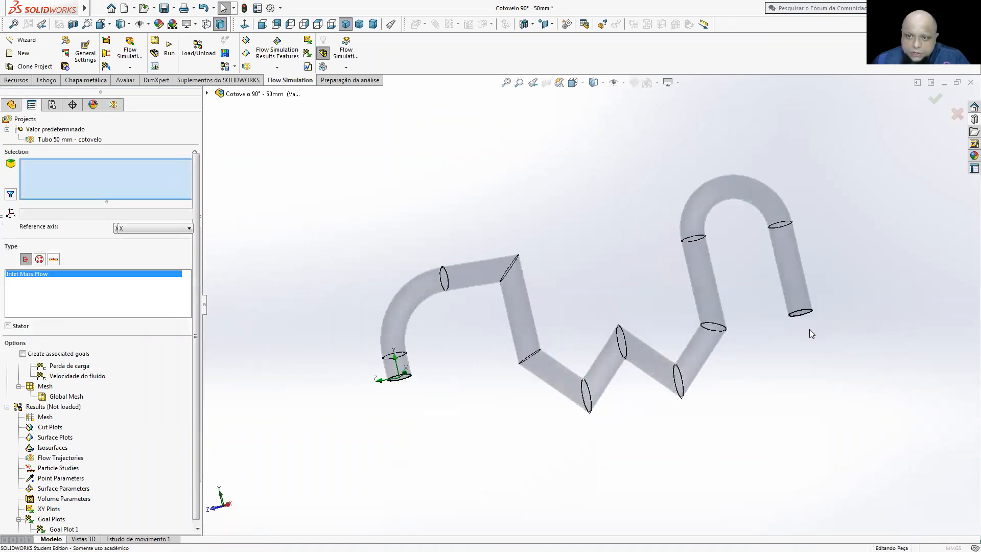
{"action": "scroll", "coordinate": [809, 332], "scroll_direction": "down", "scroll_amount": 3}
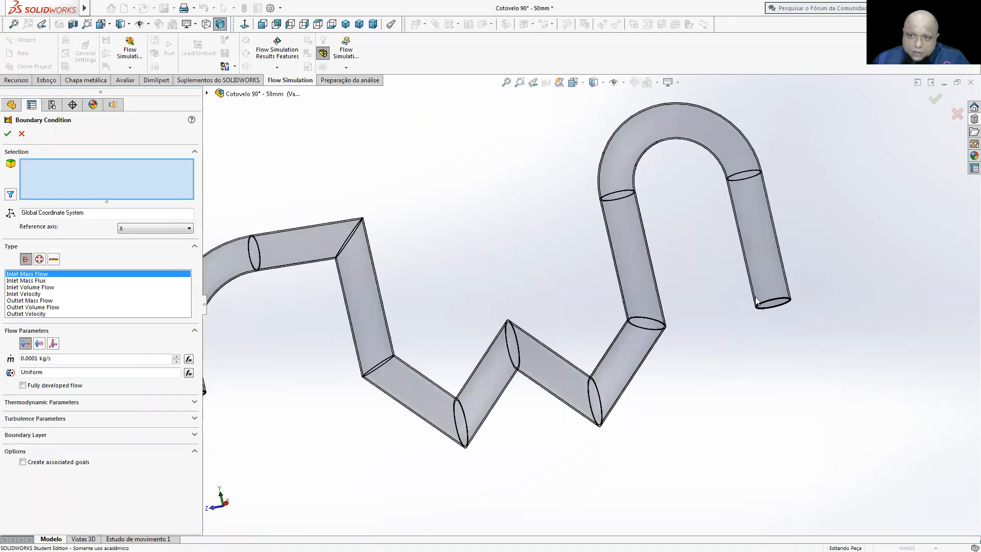
{"action": "scroll", "coordinate": [692, 300], "scroll_direction": "down", "scroll_amount": 3}
{"action": "right_click", "coordinate": [692, 300]}
{"action": "left_click", "coordinate": [729, 328]}
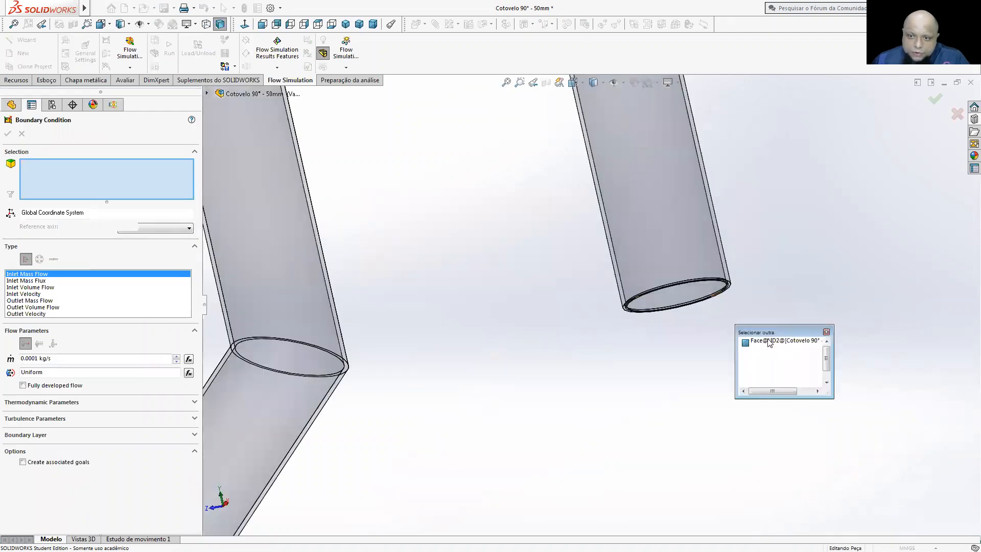
{"action": "left_click", "coordinate": [39, 259]}
{"action": "left_click", "coordinate": [7, 134]}
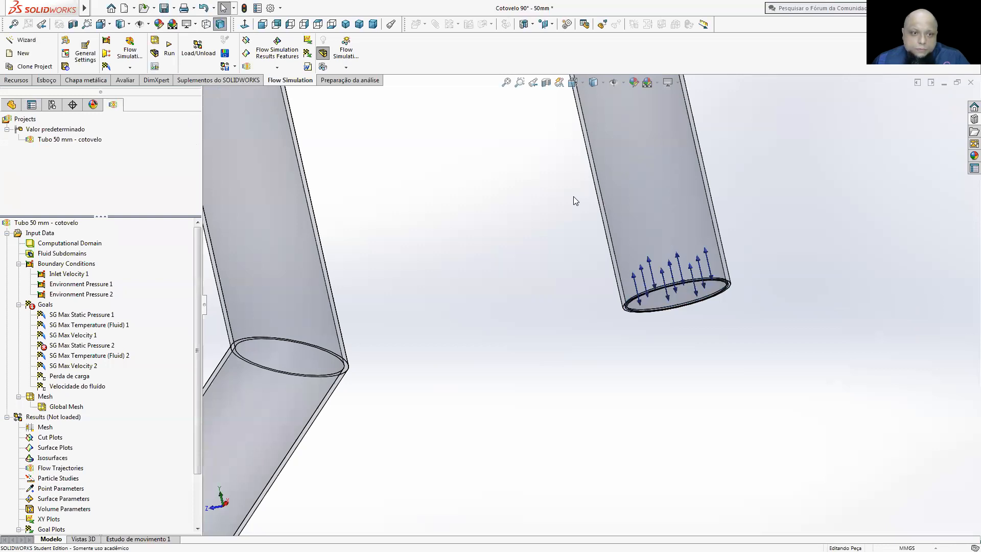
- Try to run the flow calculation again with the added outlet pressure condition
{"action": "scroll", "coordinate": [570, 190], "scroll_direction": "up", "scroll_amount": 6}
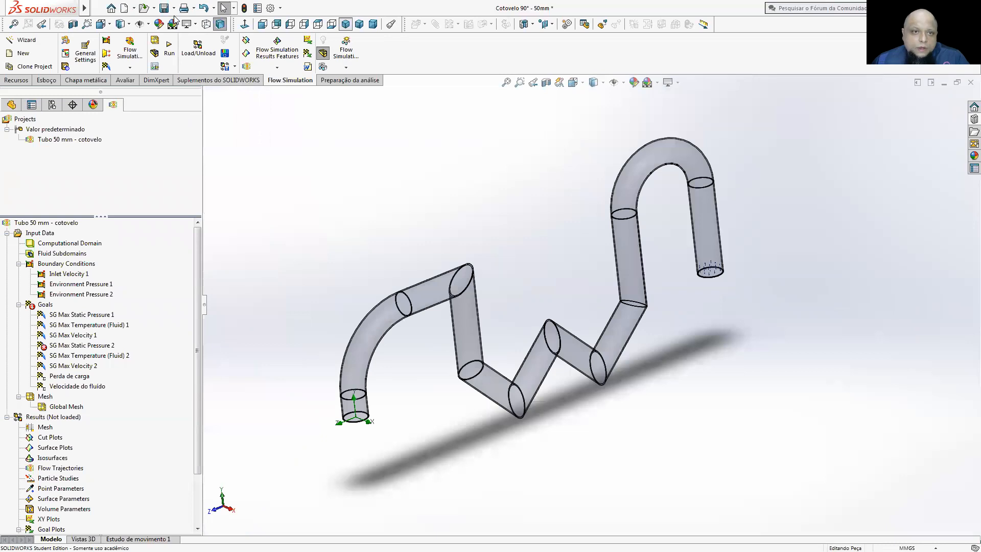
{"action": "left_click", "coordinate": [170, 57]}
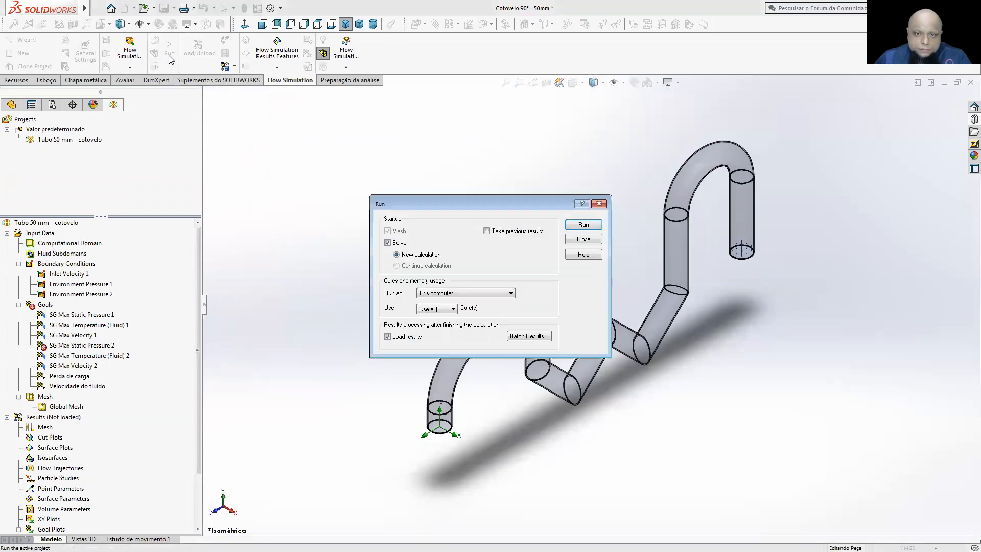
{"action": "left_click", "coordinate": [582, 225]}
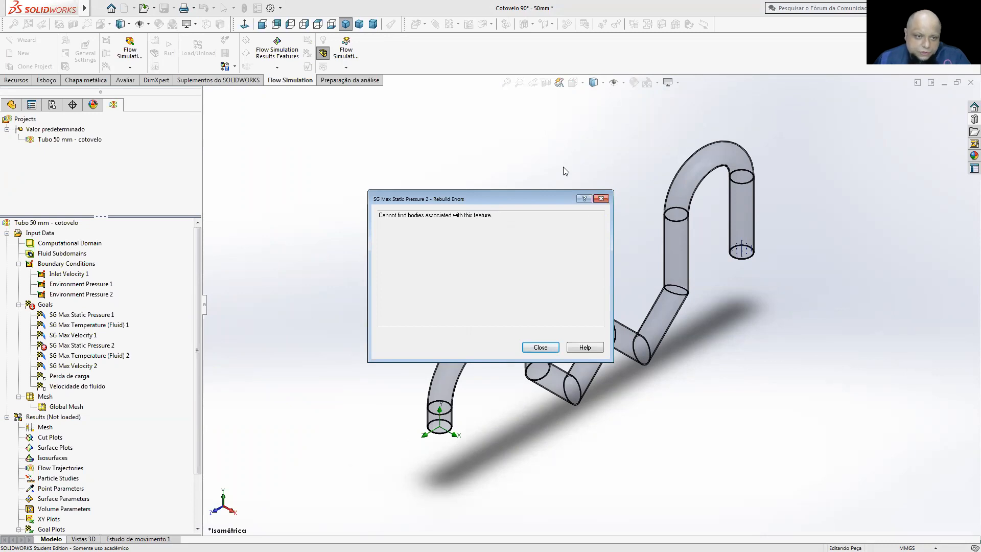
{"action": "left_click", "coordinate": [540, 347]}
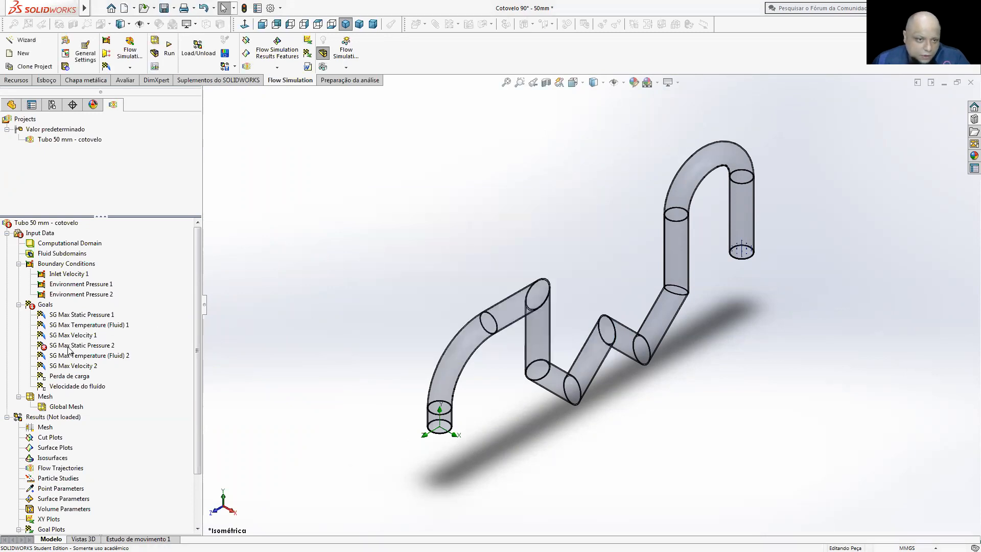
- Delete the SG Max Static Pressure 2 goal from the project
{"action": "right_click", "coordinate": [71, 346]}
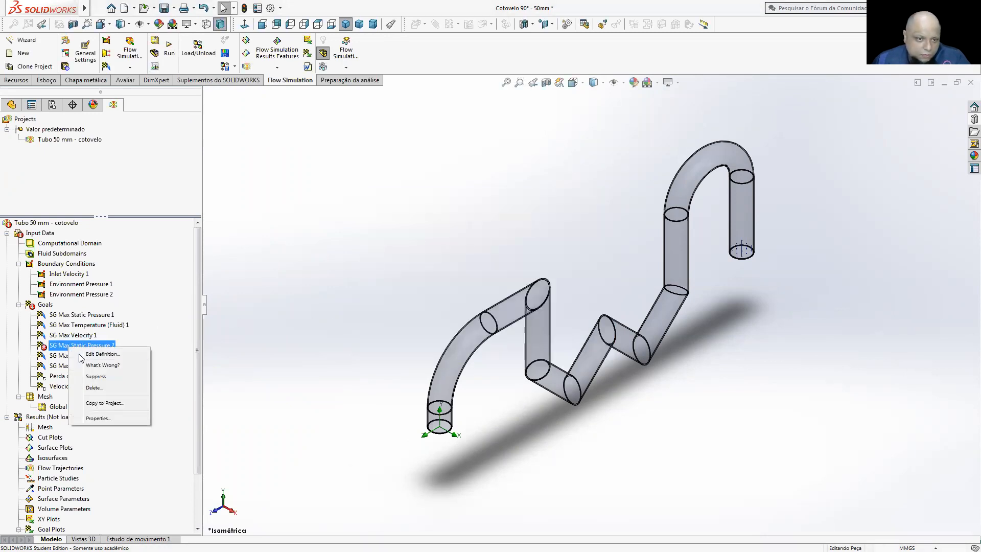
{"action": "left_click", "coordinate": [94, 387]}
{"action": "left_click", "coordinate": [556, 248]}
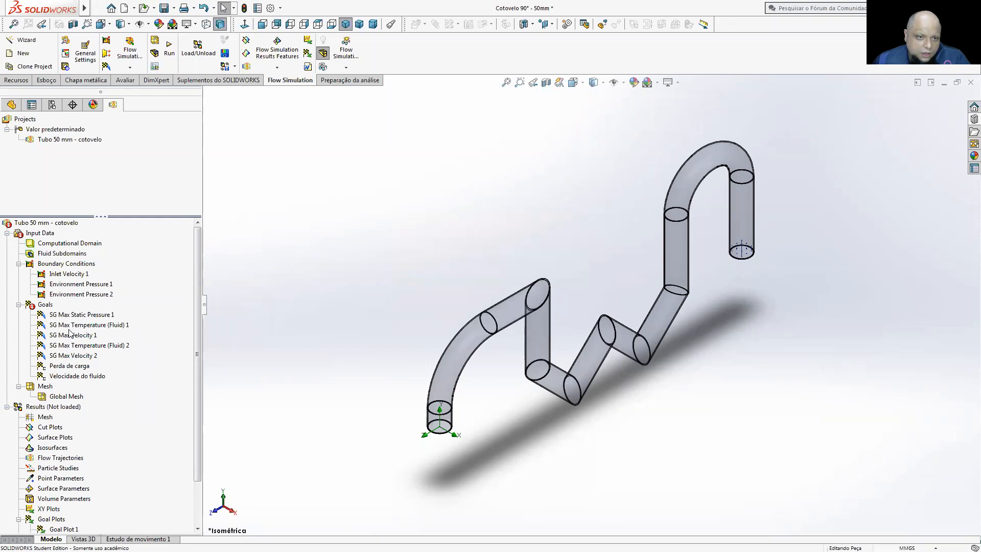
- Delete the Perda de carga and SG Max Velocity 2 goals from the project
{"action": "right_click", "coordinate": [64, 366]}
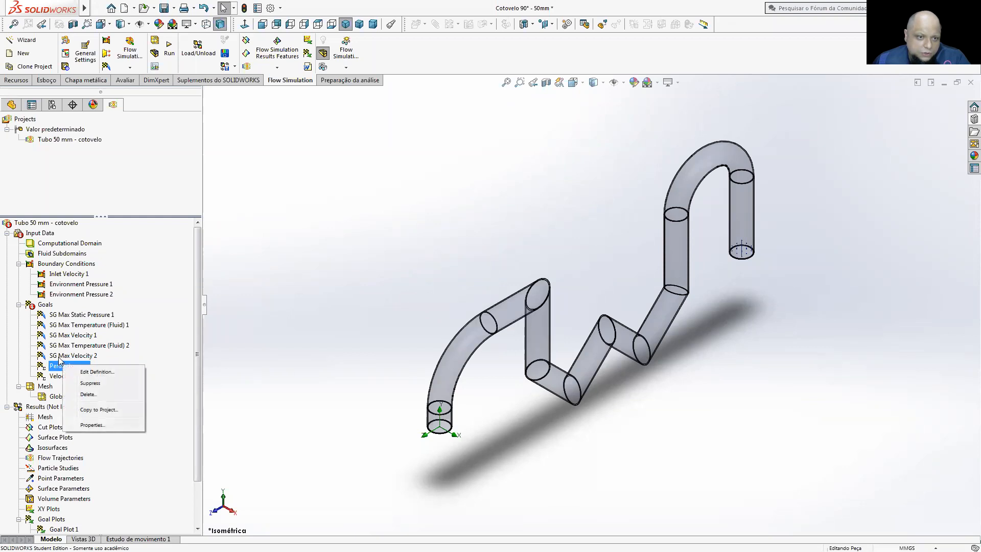
{"action": "left_click", "coordinate": [88, 392]}
{"action": "key", "text": "Return"}
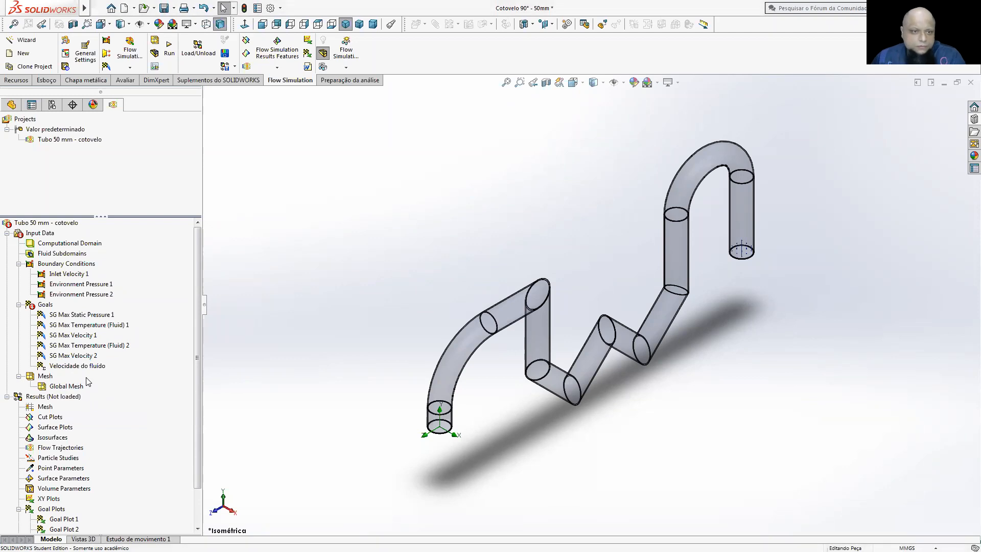
{"action": "right_click", "coordinate": [73, 356]}
{"action": "left_click", "coordinate": [96, 387]}
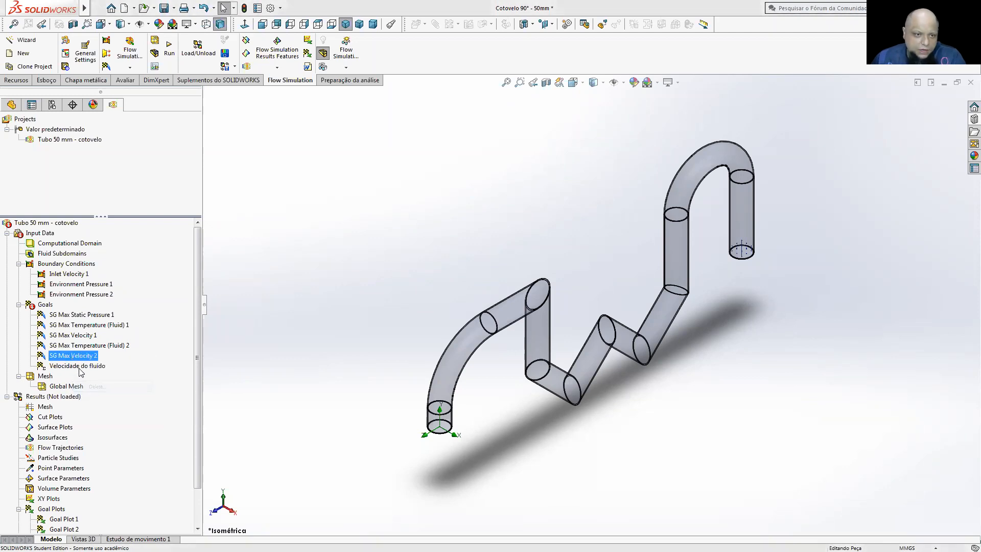
{"action": "key", "text": "Return"}
- Delete the Velocidade do fluido and SG Max Temperature (Fluid) 2 goals
{"action": "right_click", "coordinate": [66, 357]}
{"action": "left_click", "coordinate": [89, 386]}
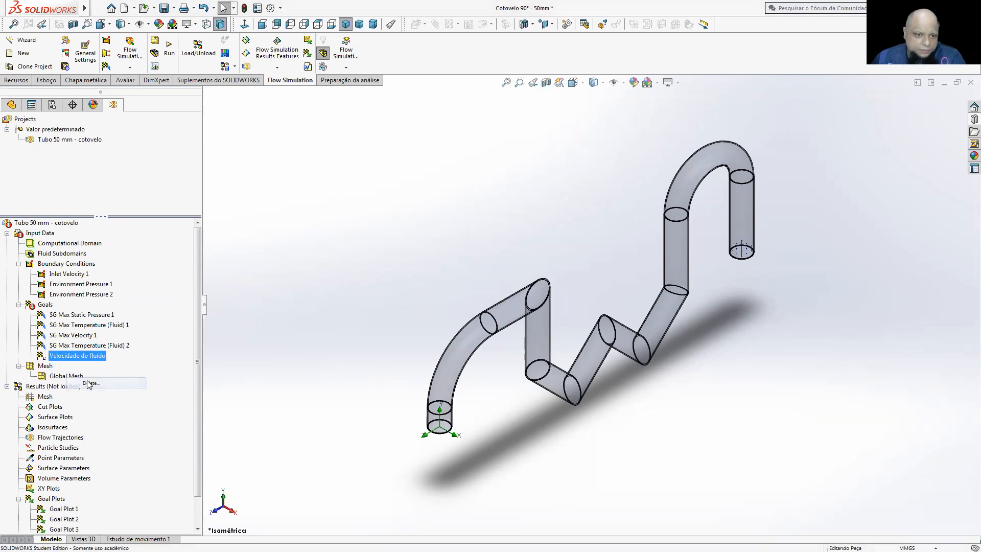
{"action": "key", "text": "Return"}
{"action": "right_click", "coordinate": [68, 346]}
{"action": "left_click", "coordinate": [89, 376]}
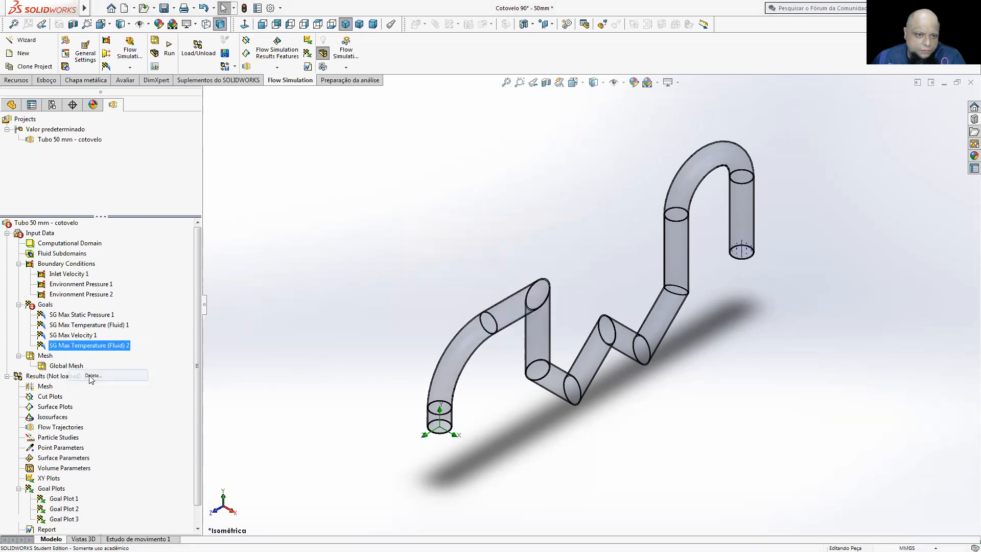
{"action": "key", "text": "Return"}
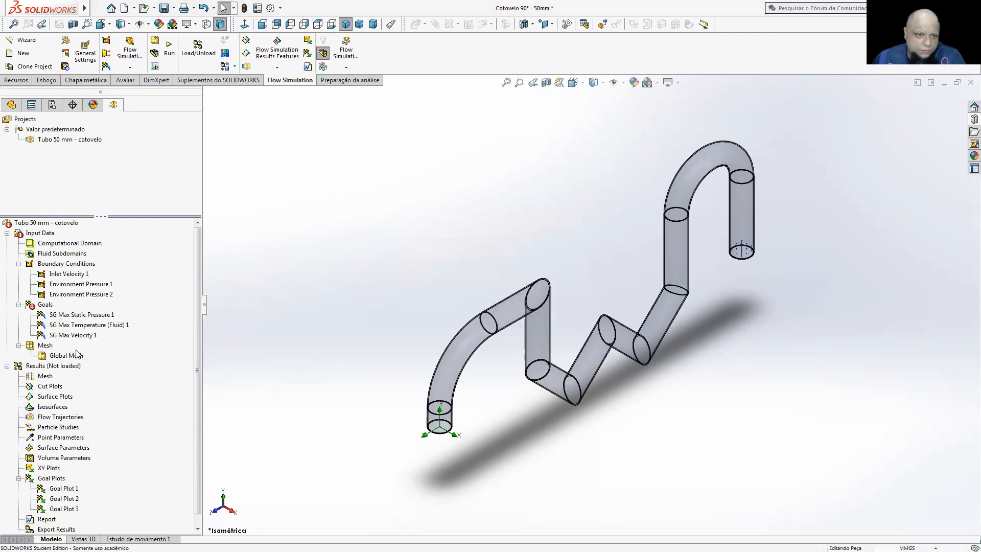
- Check the definition of SG Max Temperature (Fluid) 1, and delete that goal along with SG Max Velocity 1
{"action": "double_click", "coordinate": [78, 322]}
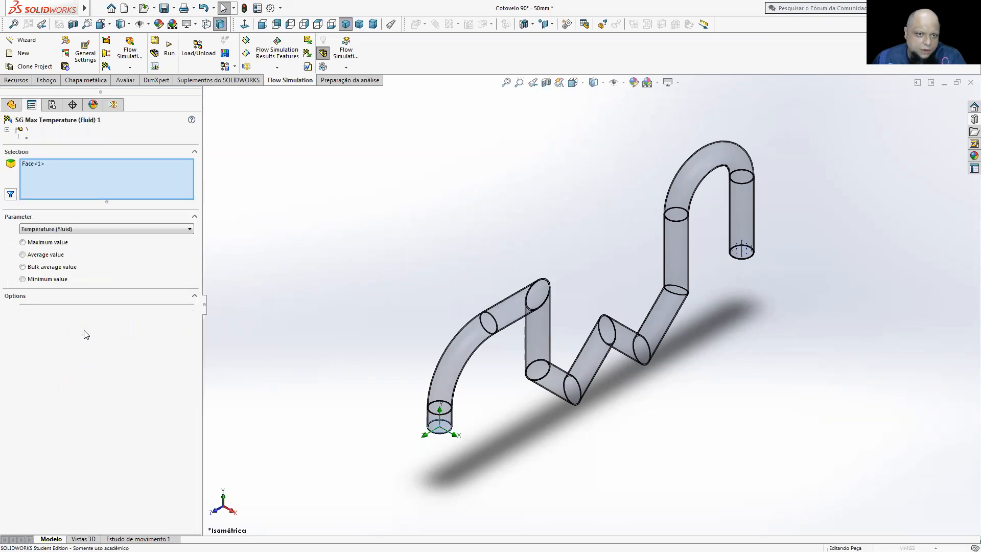
{"action": "left_click", "coordinate": [8, 132]}
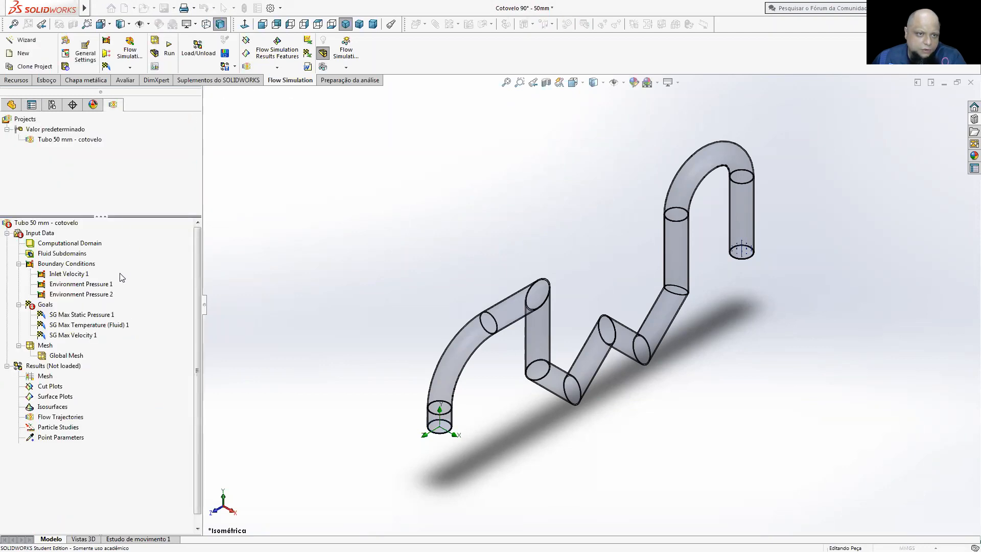
{"action": "right_click", "coordinate": [65, 327]}
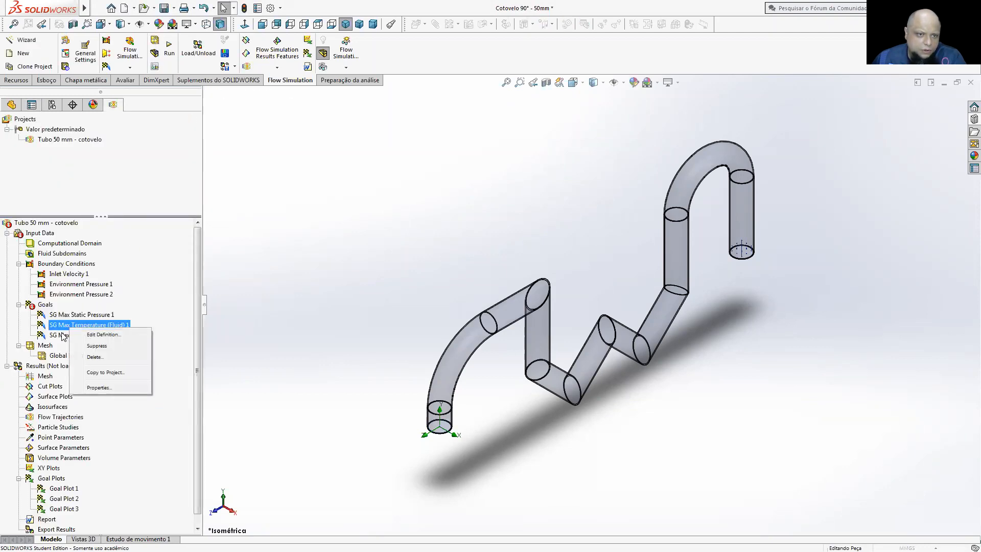
{"action": "left_click", "coordinate": [94, 357]}
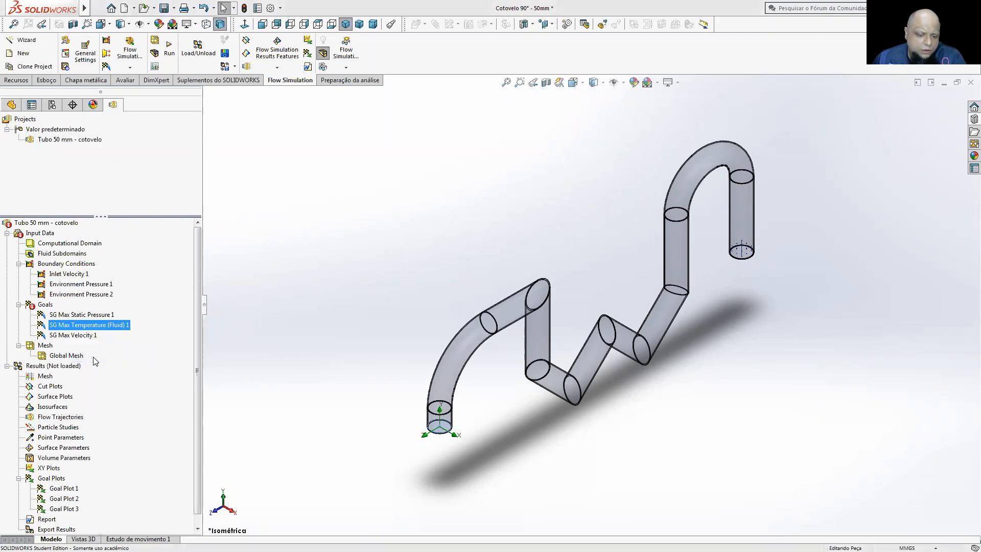
{"action": "right_click", "coordinate": [68, 327]}
{"action": "left_click", "coordinate": [96, 357]}
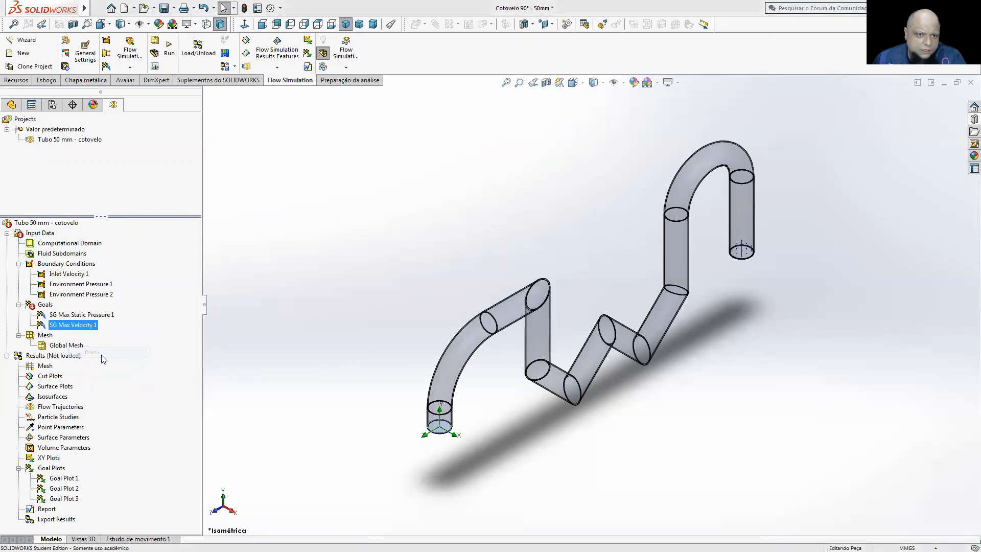
{"action": "right_click", "coordinate": [44, 306]}
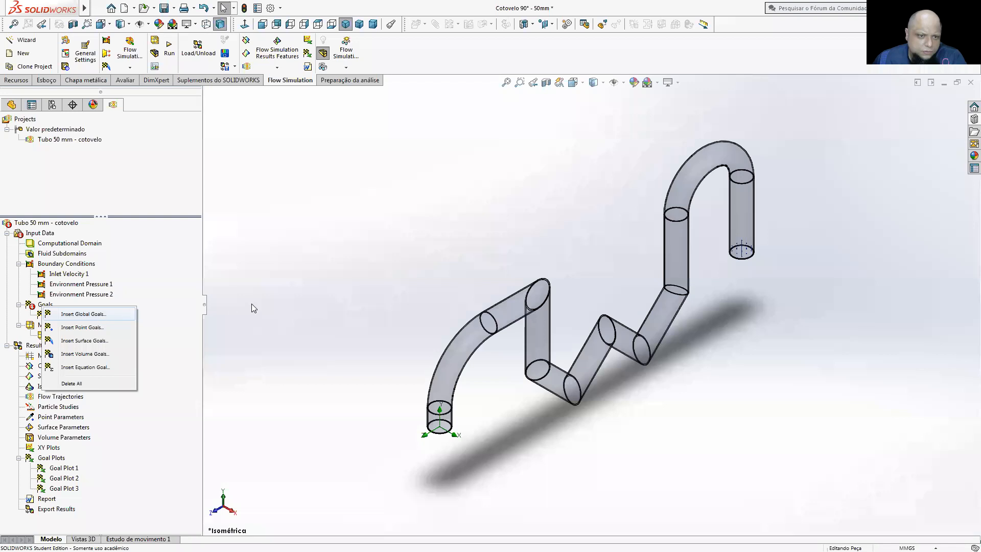
{"action": "key", "text": "Return"}
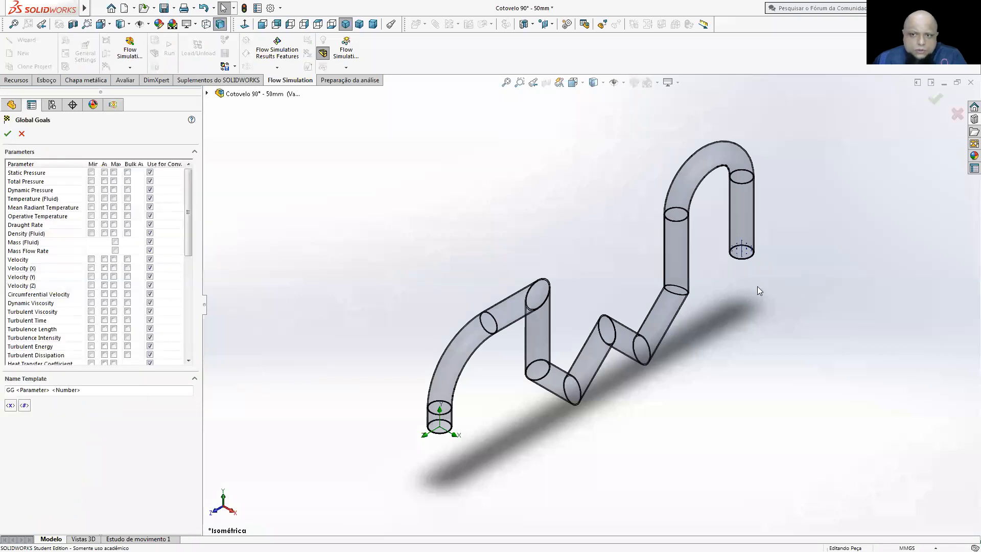
{"action": "scroll", "coordinate": [824, 318], "scroll_direction": "down", "scroll_amount": 2}
{"action": "middle_click_drag", "start_coordinate": [825, 317], "coordinate": [750, 338]}
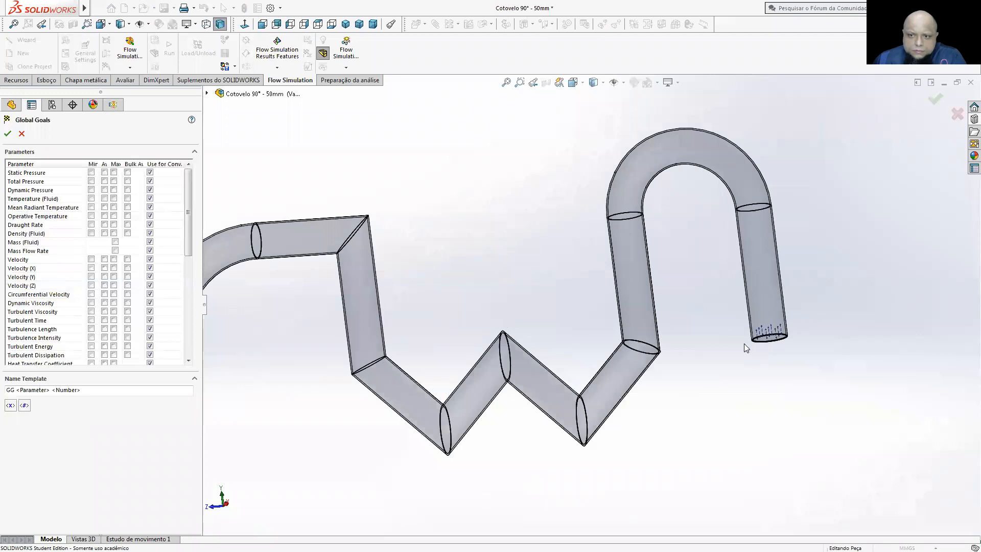
{"action": "scroll", "coordinate": [693, 330], "scroll_direction": "down", "scroll_amount": 5}
{"action": "right_click", "coordinate": [692, 317]}
{"action": "left_click", "coordinate": [597, 378]}
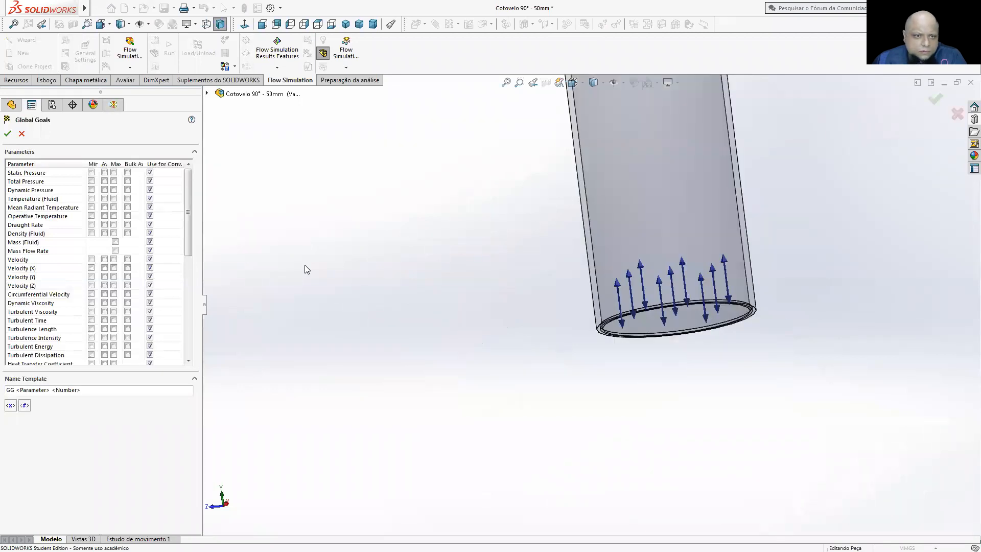
{"action": "left_click", "coordinate": [7, 134]}
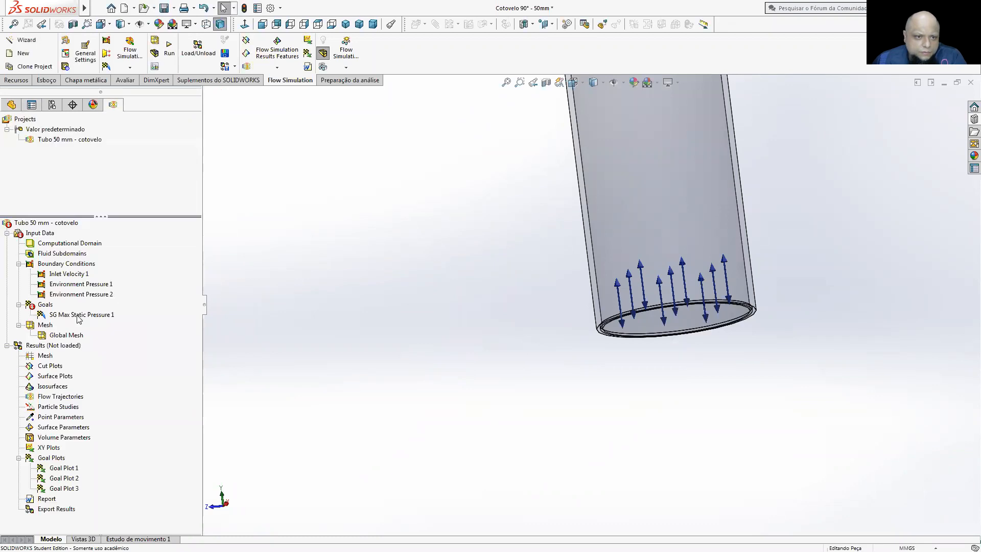
- Add surface goals for maximum static pressure and maximum velocity on the lid face at the pipe's outlet end
{"action": "right_click", "coordinate": [45, 307]}
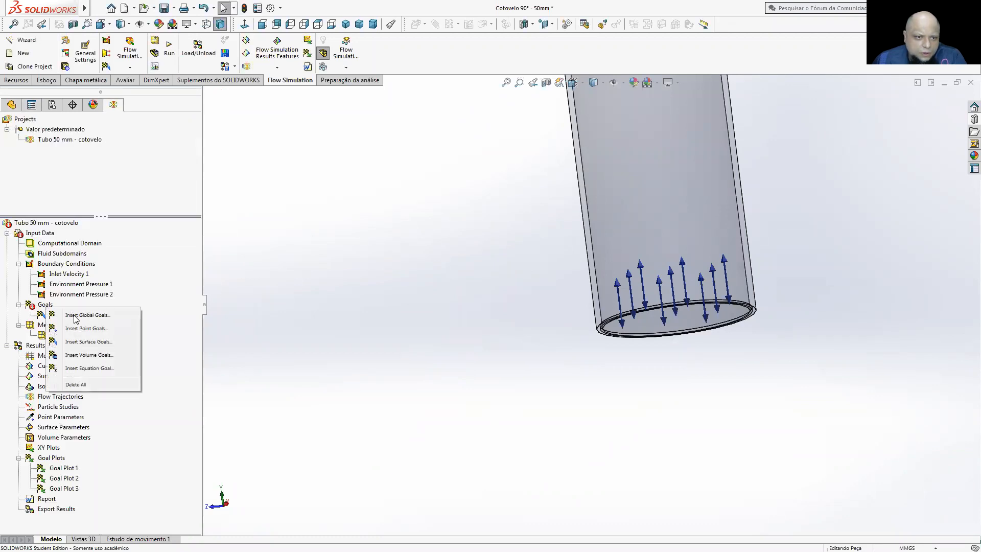
{"action": "left_click", "coordinate": [108, 346]}
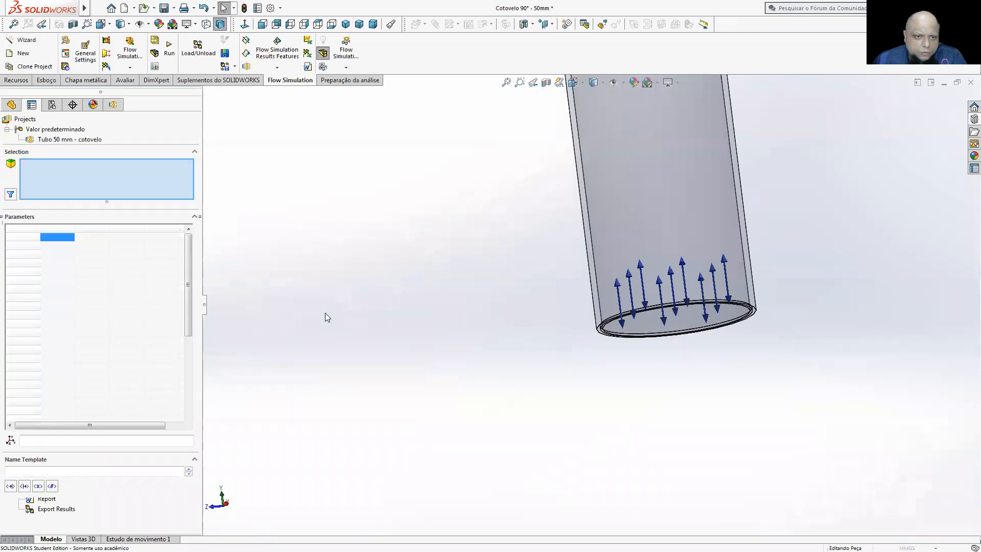
{"action": "right_click", "coordinate": [688, 317]}
{"action": "left_click", "coordinate": [723, 343]}
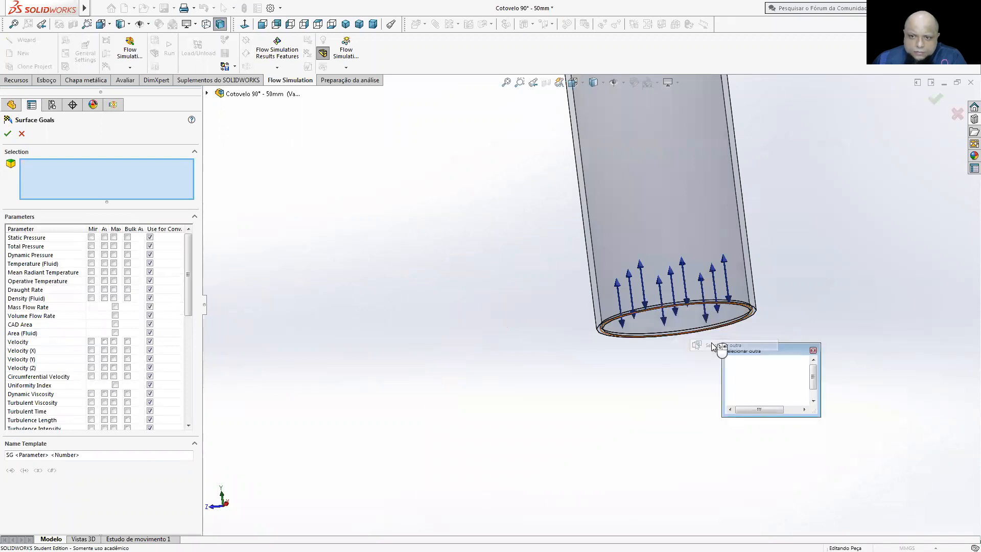
{"action": "left_click", "coordinate": [736, 359]}
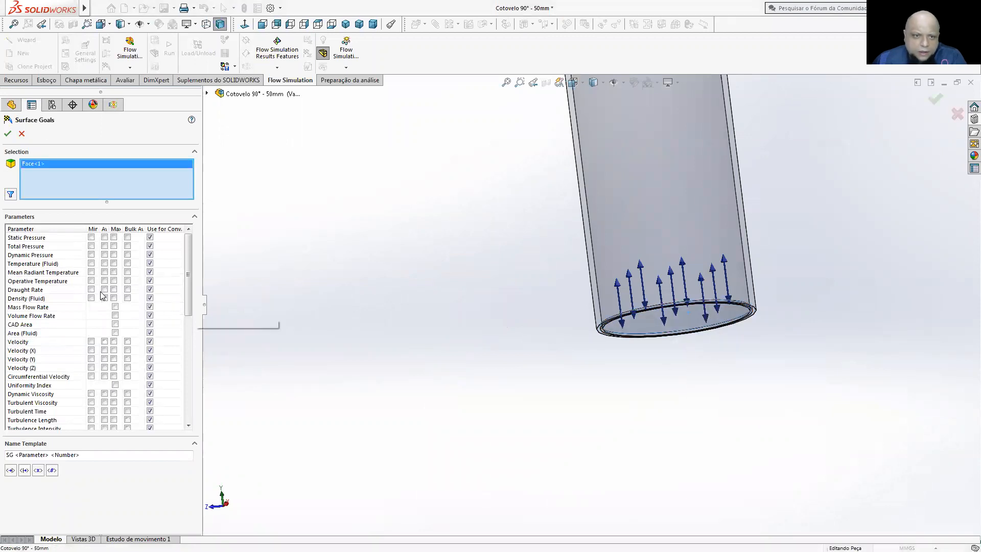
{"action": "left_click", "coordinate": [114, 239]}
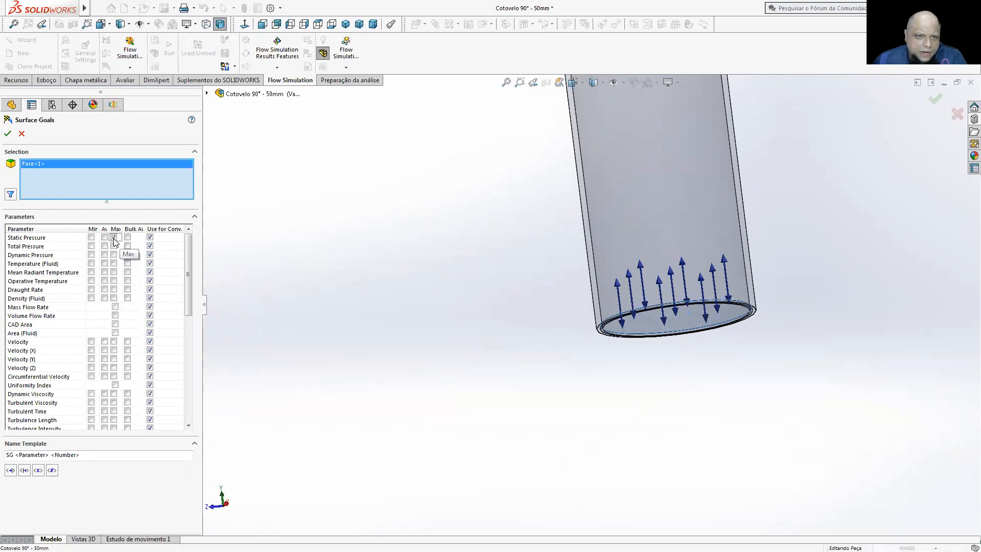
{"action": "left_click", "coordinate": [113, 342]}
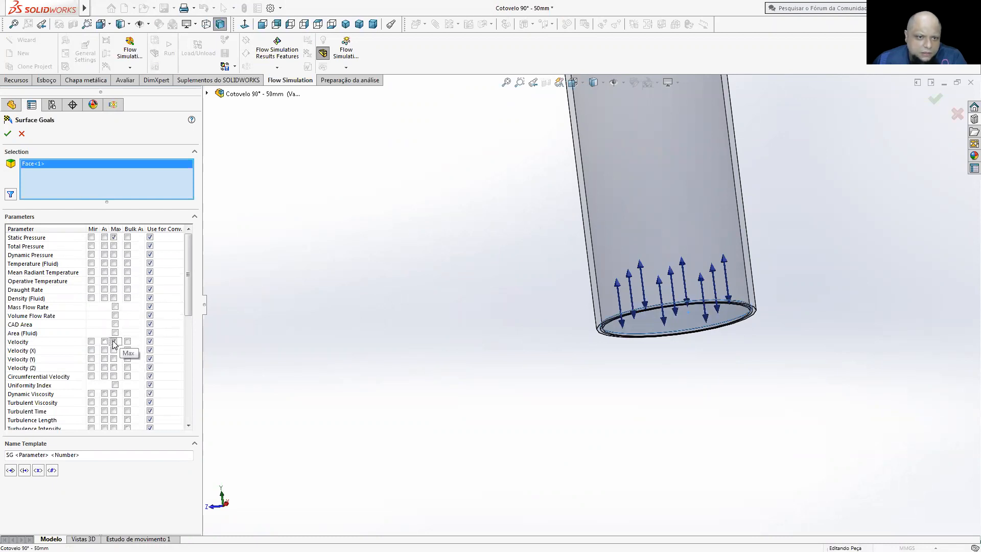
{"action": "left_click", "coordinate": [8, 134]}
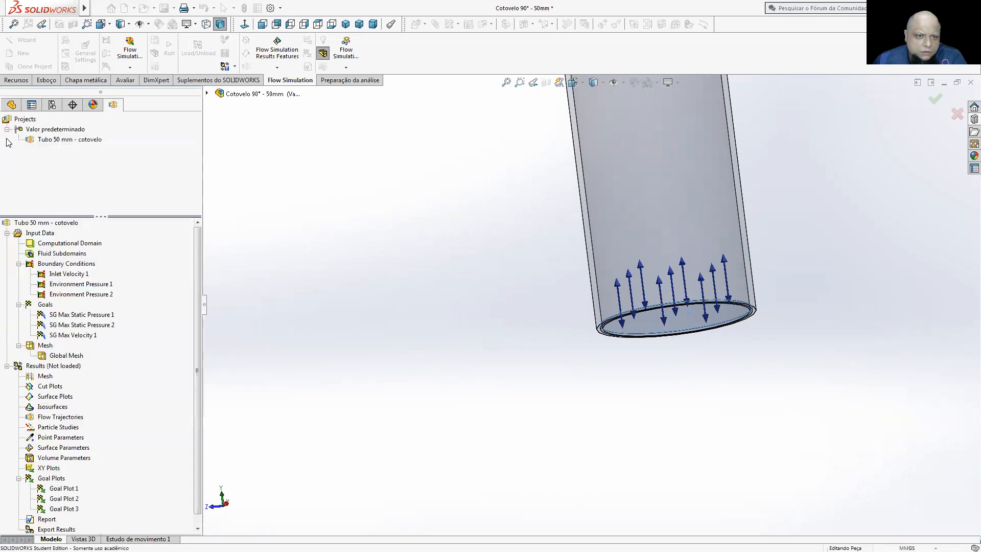
- Examine the selected face and the parameter settings of the SG Max Static Pressure 1 goal
{"action": "right_click", "coordinate": [81, 316]}
{"action": "left_click", "coordinate": [110, 322]}
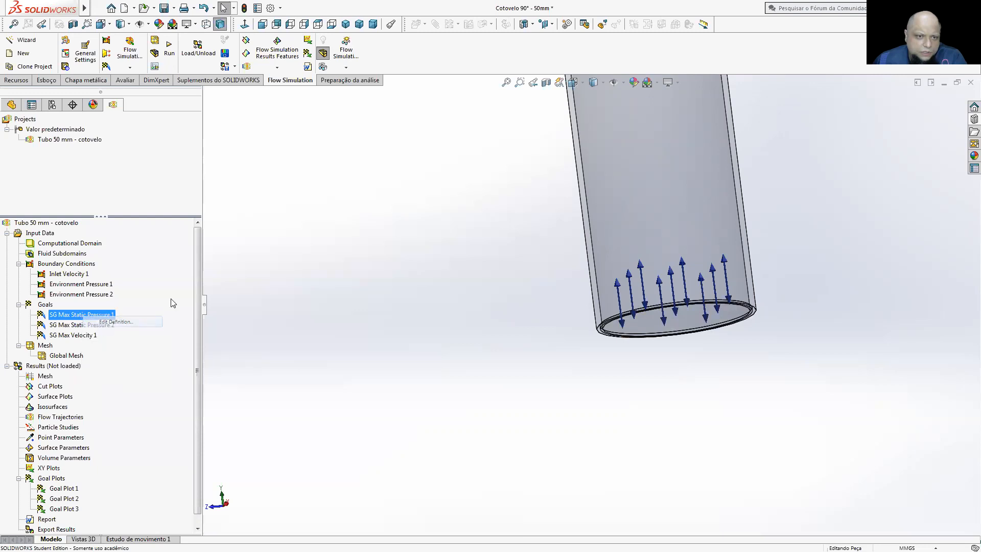
{"action": "scroll", "coordinate": [468, 290], "scroll_direction": "up", "scroll_amount": 3}
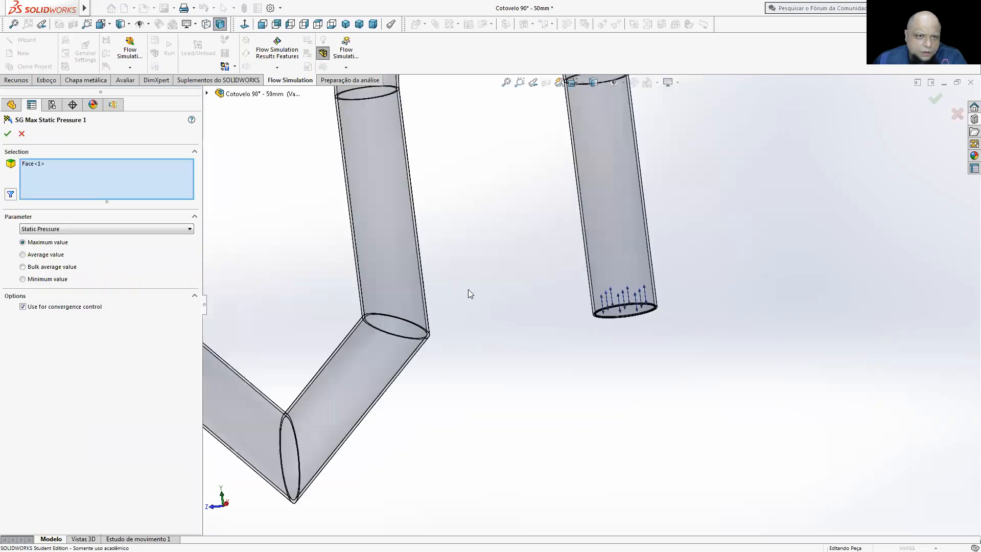
{"action": "scroll", "coordinate": [468, 289], "scroll_direction": "up", "scroll_amount": 3}
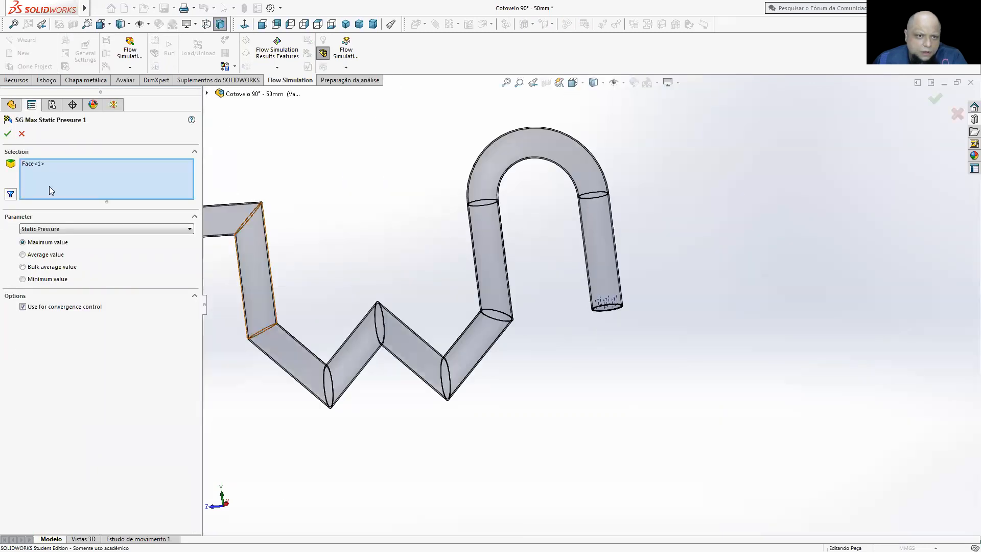
{"action": "left_click", "coordinate": [23, 135]}
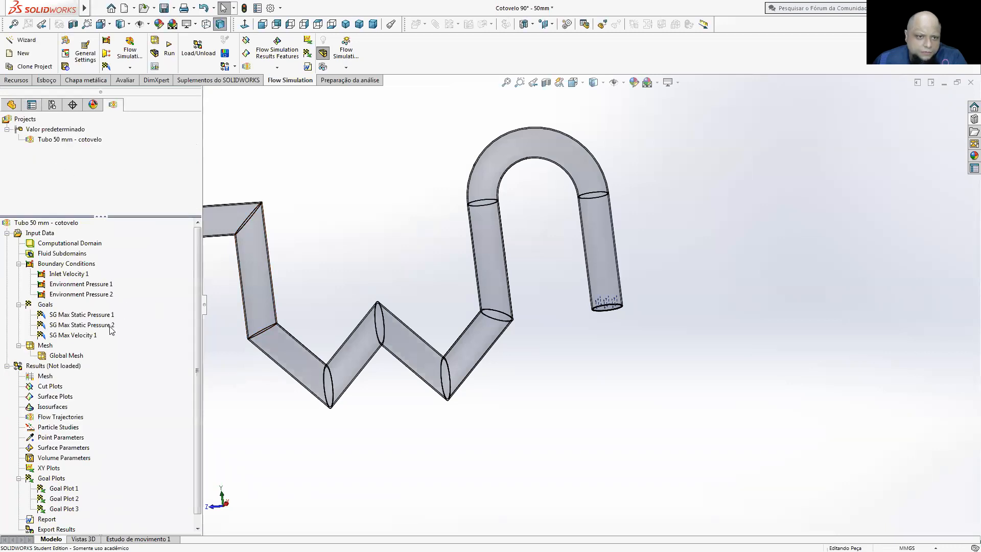
{"action": "right_click", "coordinate": [85, 316]}
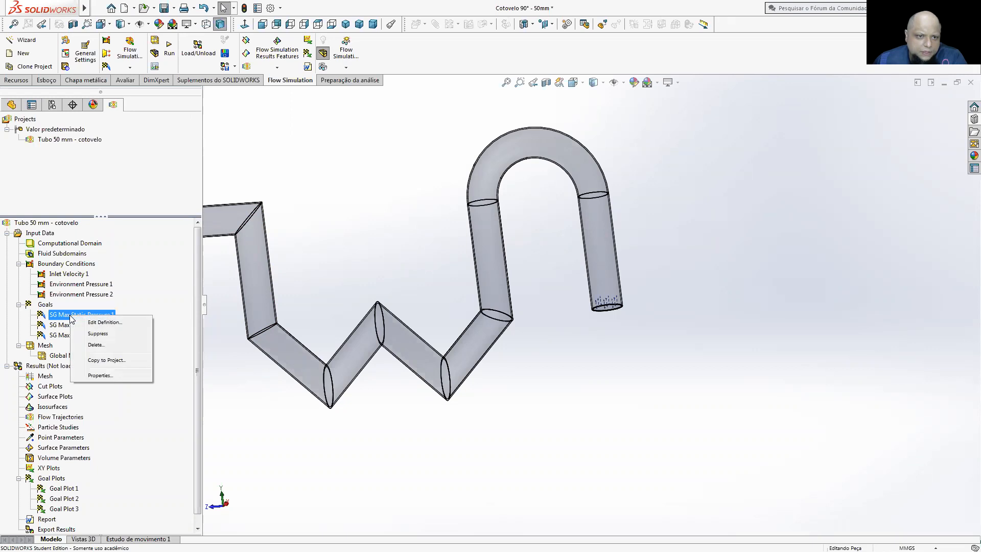
{"action": "left_click", "coordinate": [105, 322]}
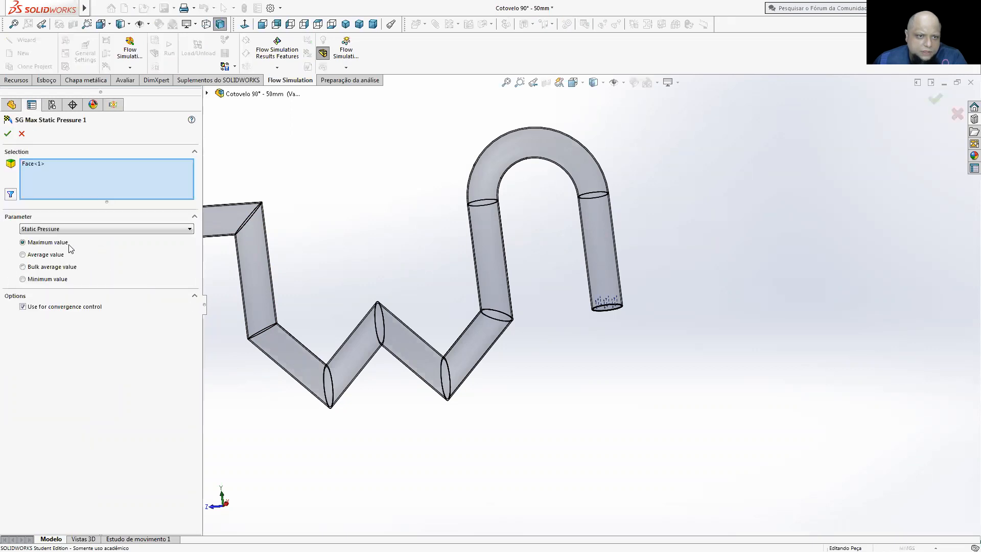
{"action": "left_click", "coordinate": [68, 229]}
{"action": "left_click", "coordinate": [68, 229]}
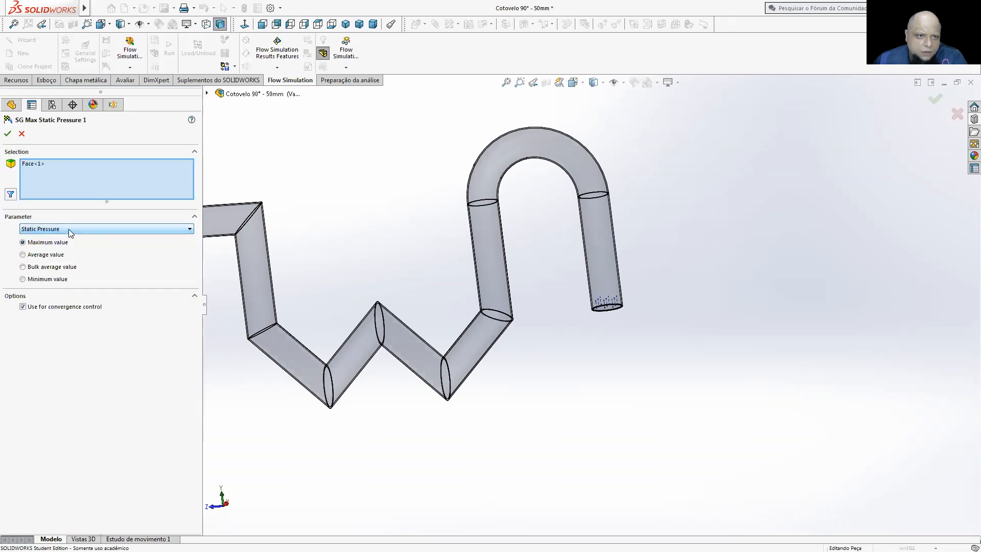
{"action": "left_click", "coordinate": [21, 135]}
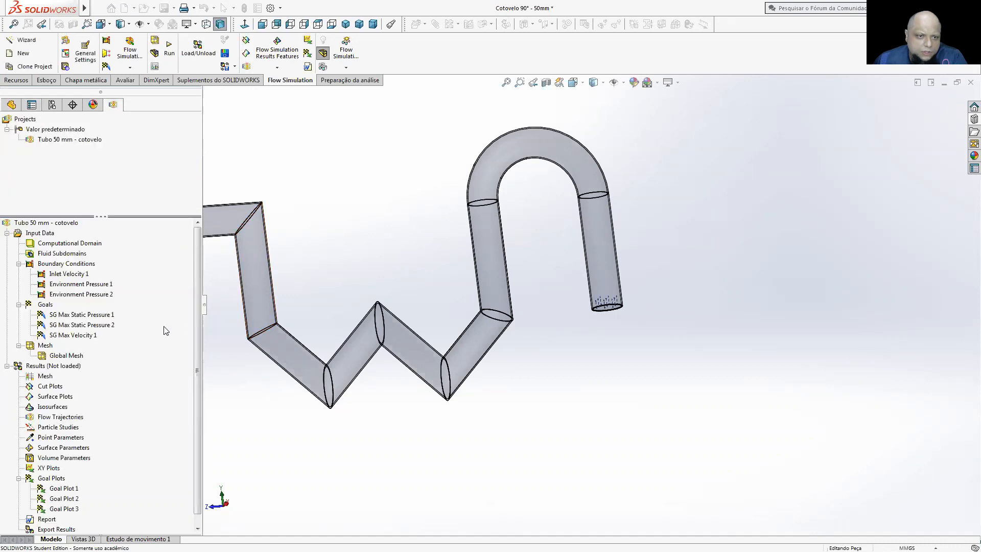
- Delete the SG Max Static Pressure 1 goal
{"action": "right_click", "coordinate": [91, 315]}
{"action": "left_click", "coordinate": [117, 346]}
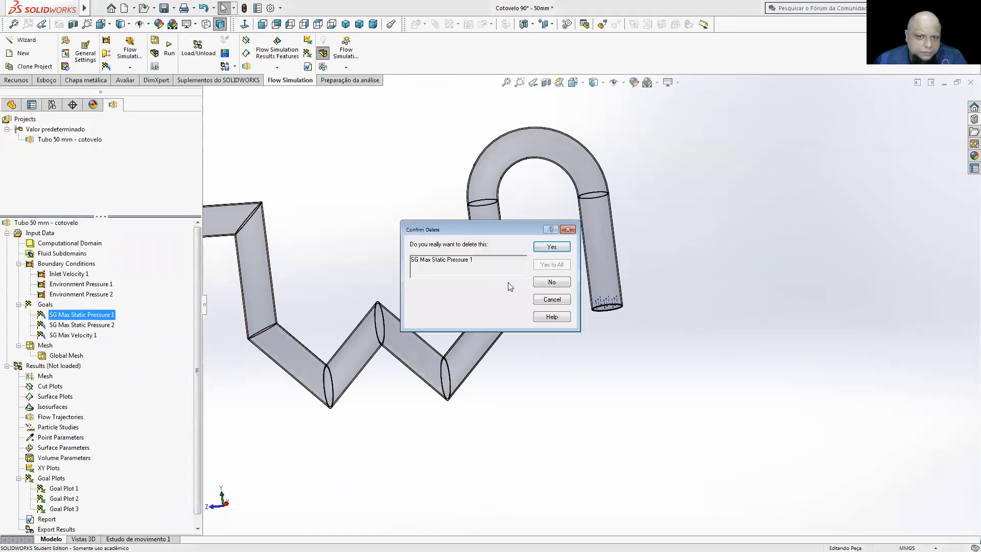
{"action": "left_click", "coordinate": [552, 247]}
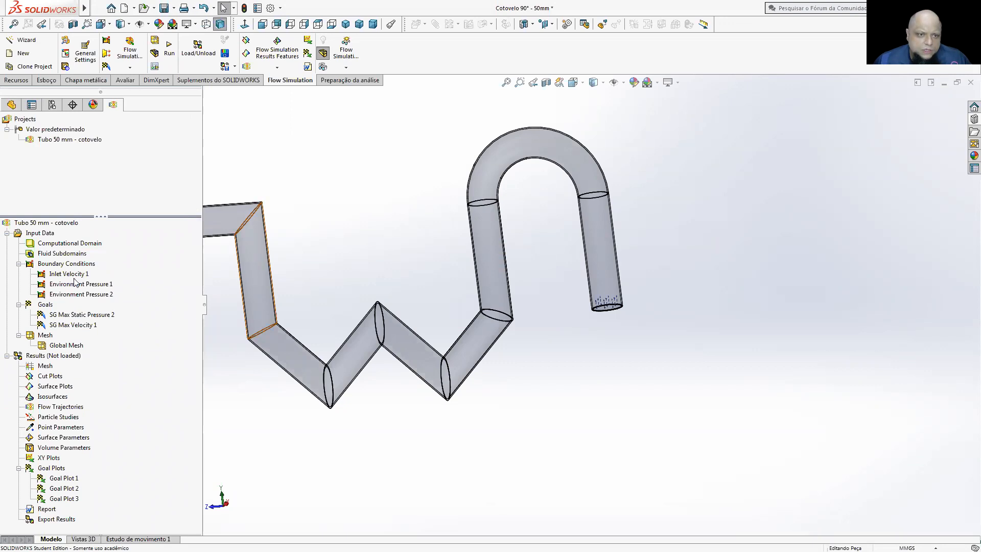
- Add surface goals for maximum static pressure and maximum velocity on the lid's hidden inner face at the pipe's inlet end
{"action": "right_click", "coordinate": [47, 305]}
{"action": "left_click", "coordinate": [87, 338]}
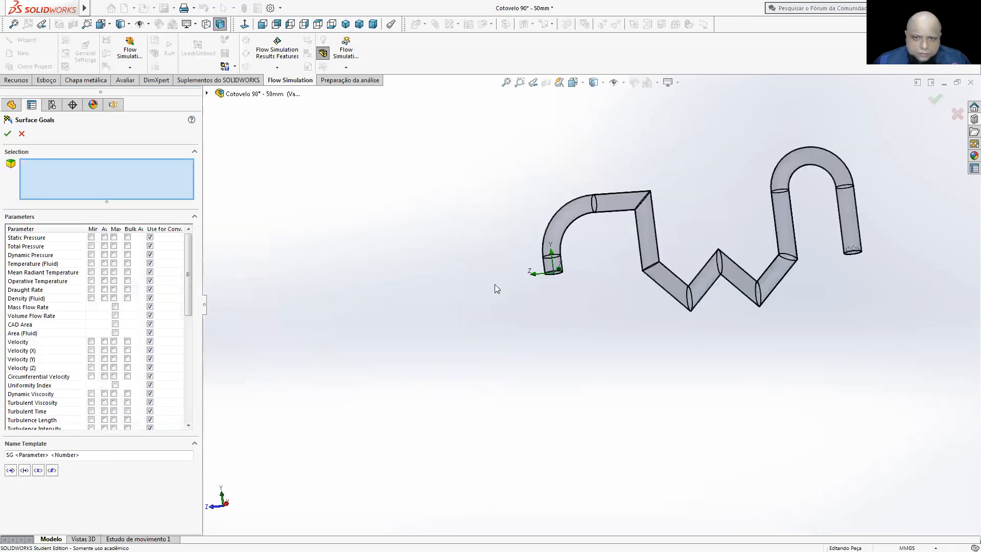
{"action": "scroll", "coordinate": [501, 316], "scroll_direction": "down", "scroll_amount": 10}
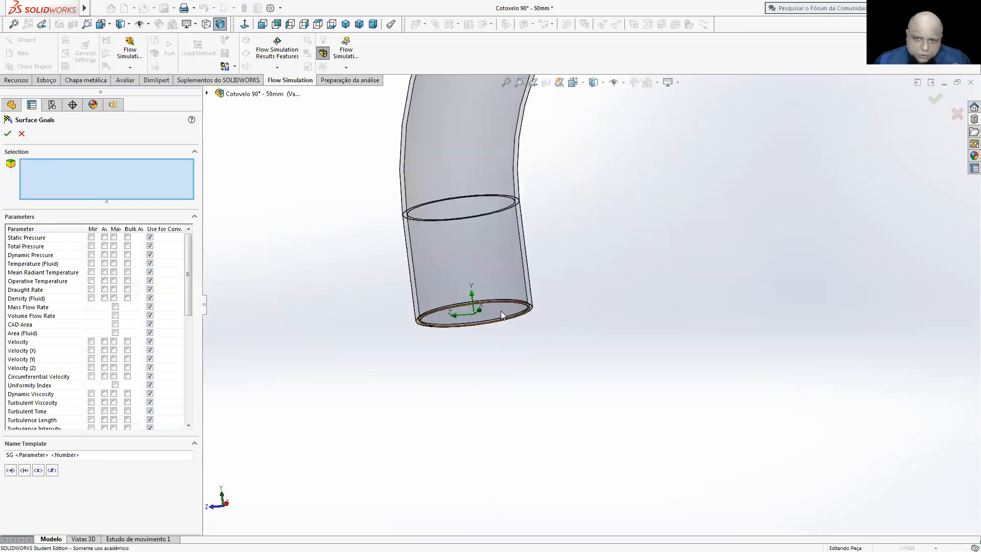
{"action": "right_click", "coordinate": [501, 313]}
{"action": "left_click", "coordinate": [535, 343]}
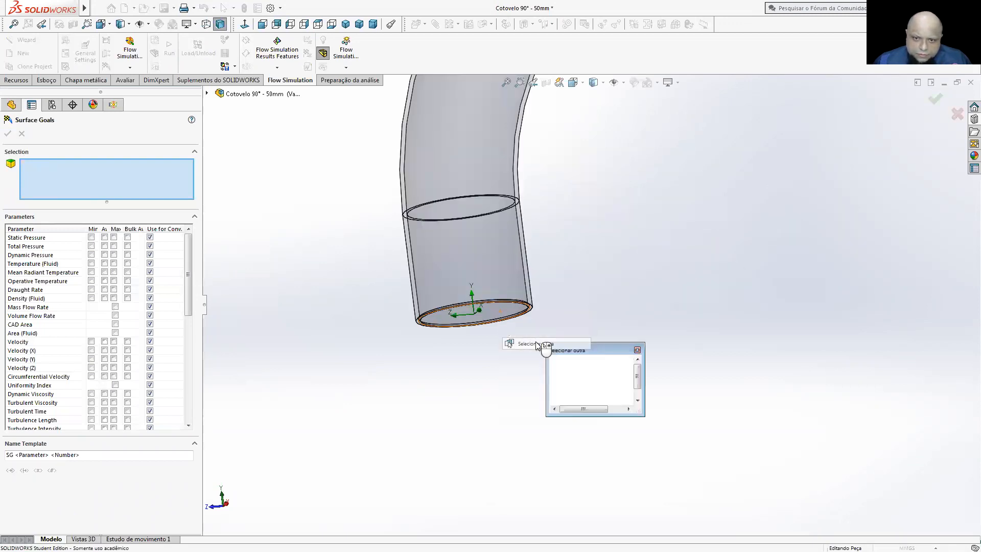
{"action": "left_click", "coordinate": [490, 345]}
{"action": "left_click", "coordinate": [113, 237]}
{"action": "left_click", "coordinate": [114, 341]}
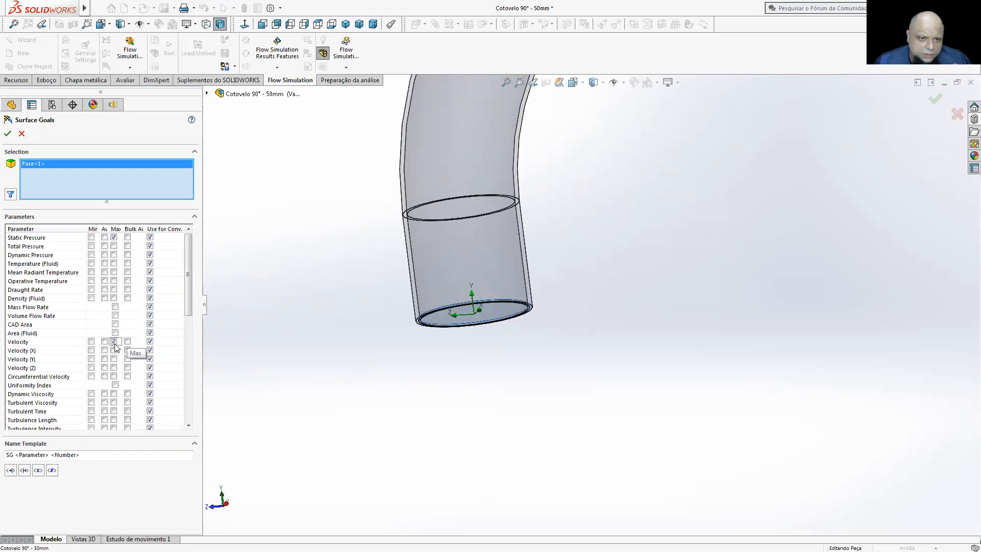
{"action": "left_click", "coordinate": [7, 134]}
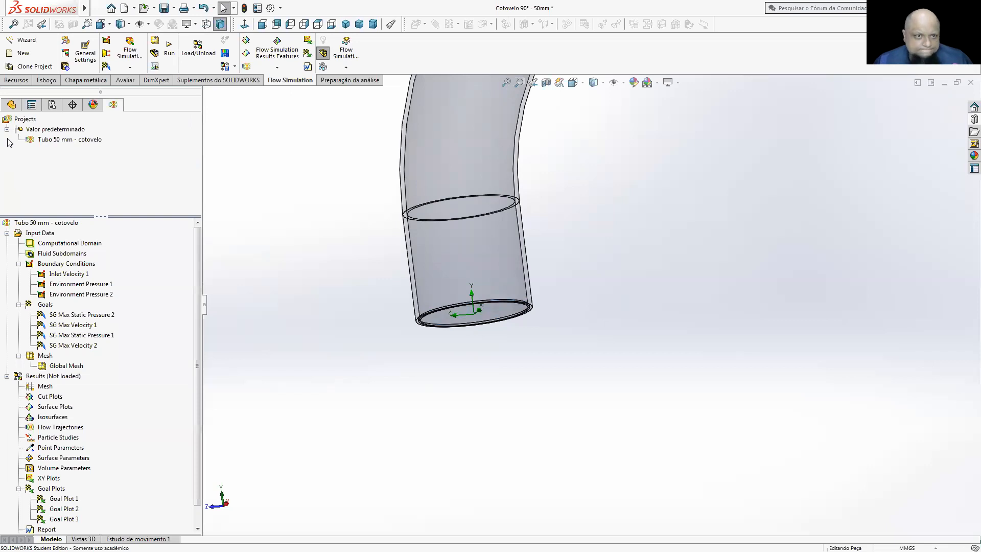
- Check the faces of both static pressure goals and build an equation goal of SG Max Static Pressure 1 minus SG Max Static Pressure 2
{"action": "scroll", "coordinate": [274, 281], "scroll_direction": "up", "scroll_amount": 3}
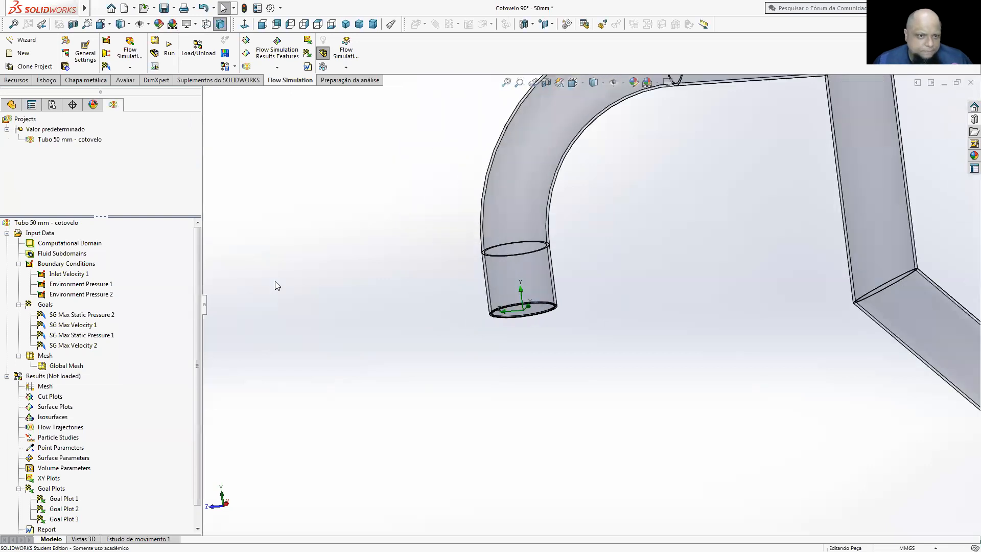
{"action": "left_click", "coordinate": [100, 314]}
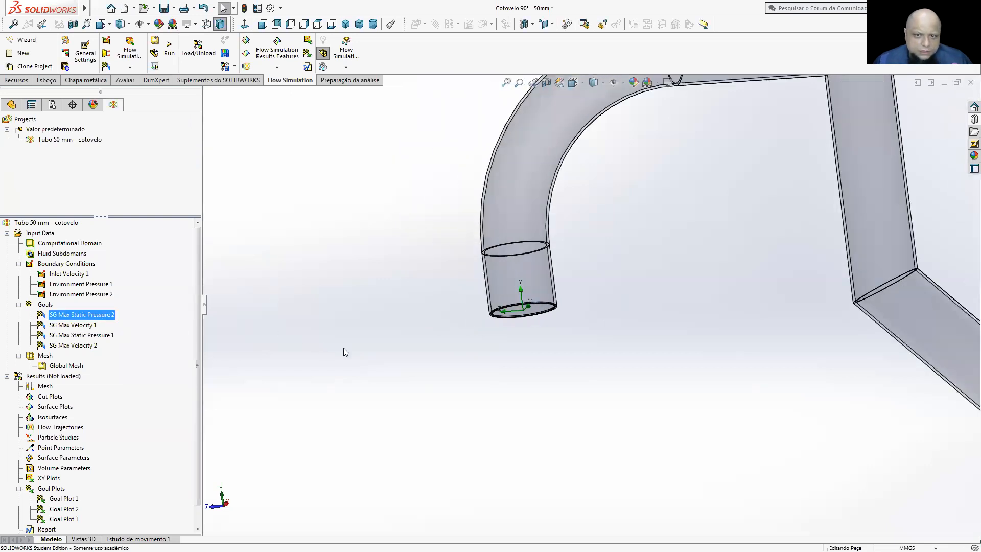
{"action": "left_click", "coordinate": [82, 336]}
{"action": "left_click", "coordinate": [293, 336]}
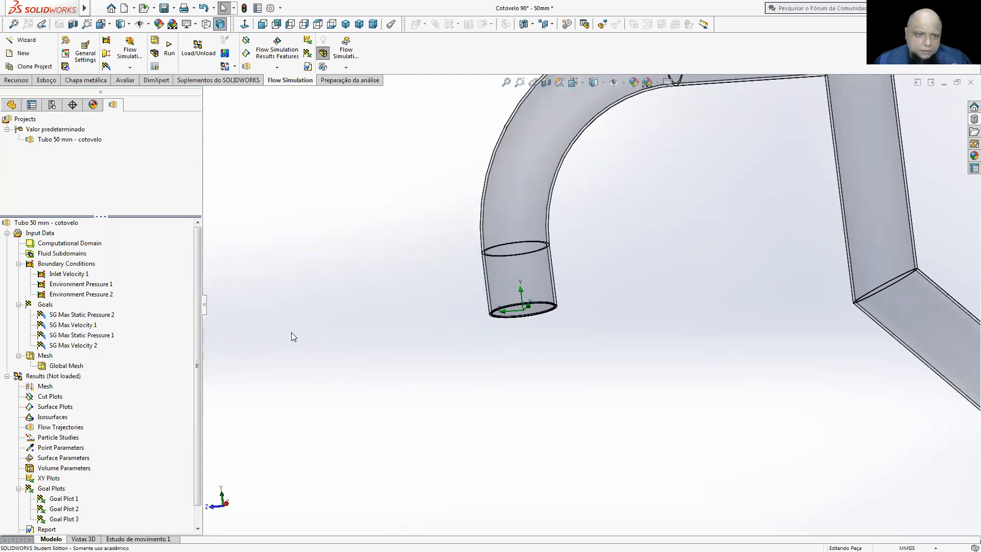
{"action": "right_click", "coordinate": [46, 304]}
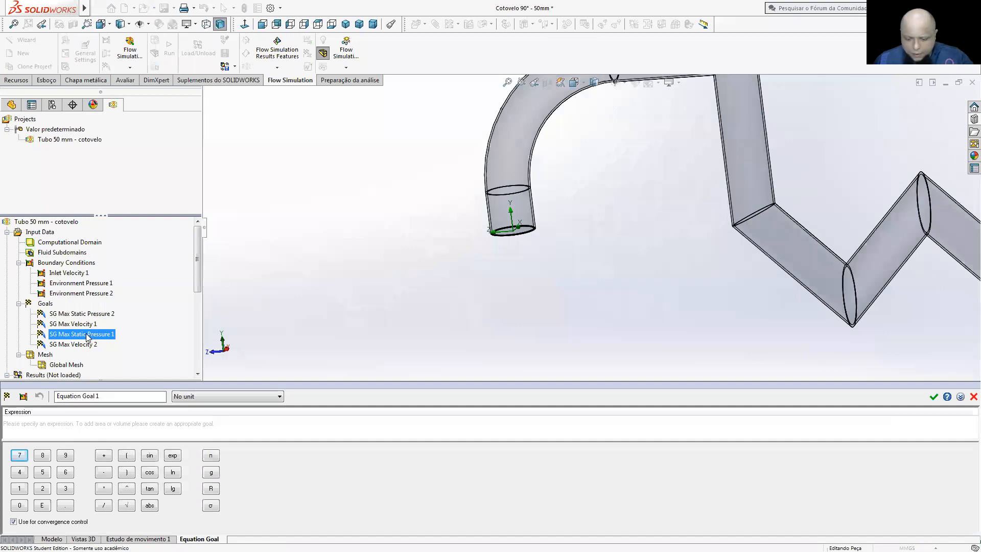
{"action": "left_click", "coordinate": [88, 335]}
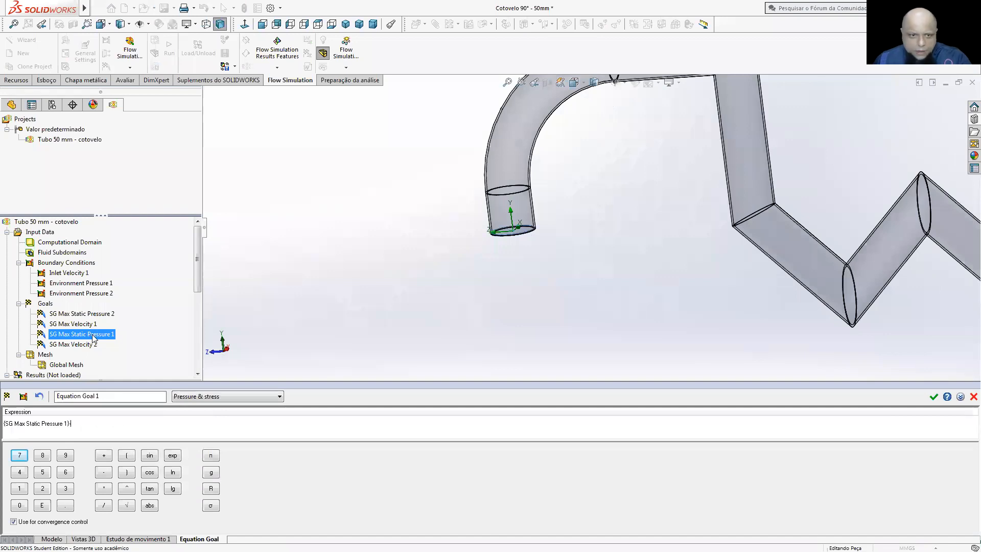
{"action": "left_click", "coordinate": [82, 314]}
- Name the pressure difference equation goal "perda de carga" and create it
{"action": "left_click_drag", "start_coordinate": [101, 396], "coordinate": [64, 397]}
{"action": "type", "text": "perda de carag"}
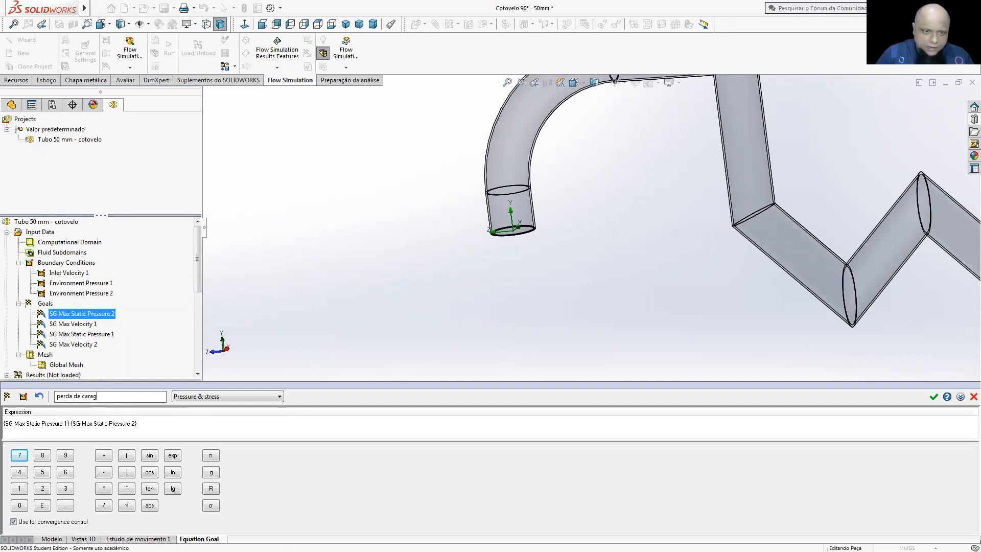
{"action": "key", "text": "BackSpace"}
{"action": "key", "text": "BackSpace"}
{"action": "type", "text": "ga"}
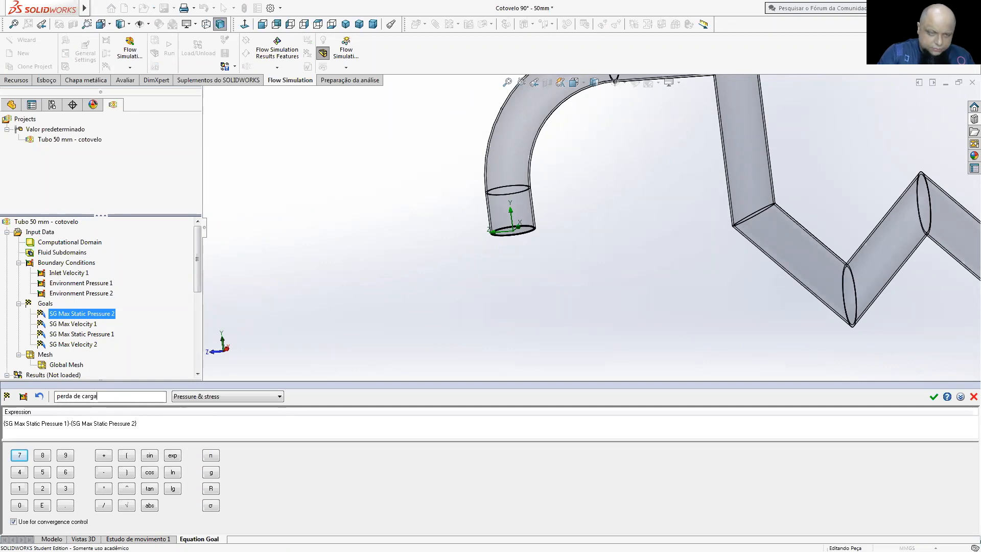
{"action": "left_click", "coordinate": [933, 396]}
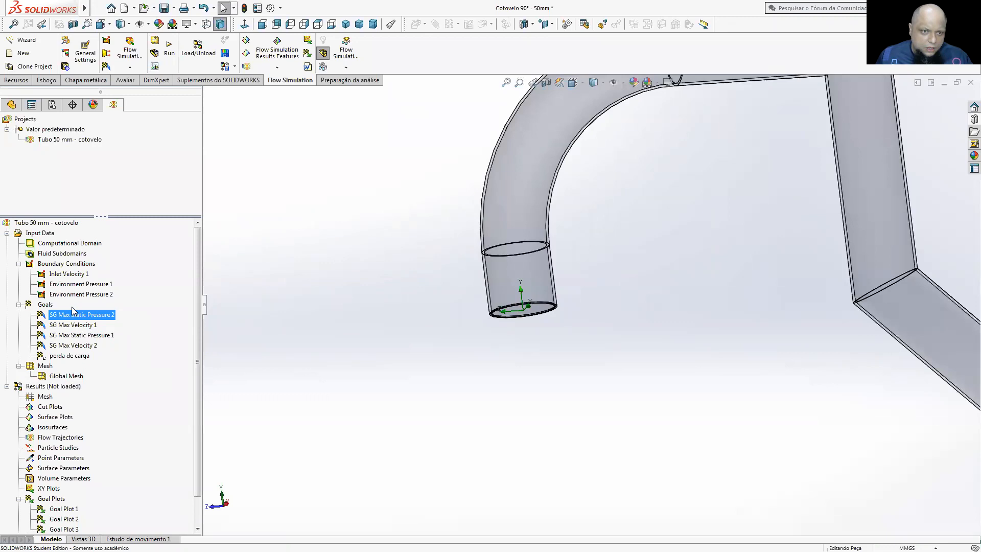
- Start a second equation goal with its expression ready for entry
{"action": "right_click", "coordinate": [51, 303]}
{"action": "left_click", "coordinate": [105, 364]}
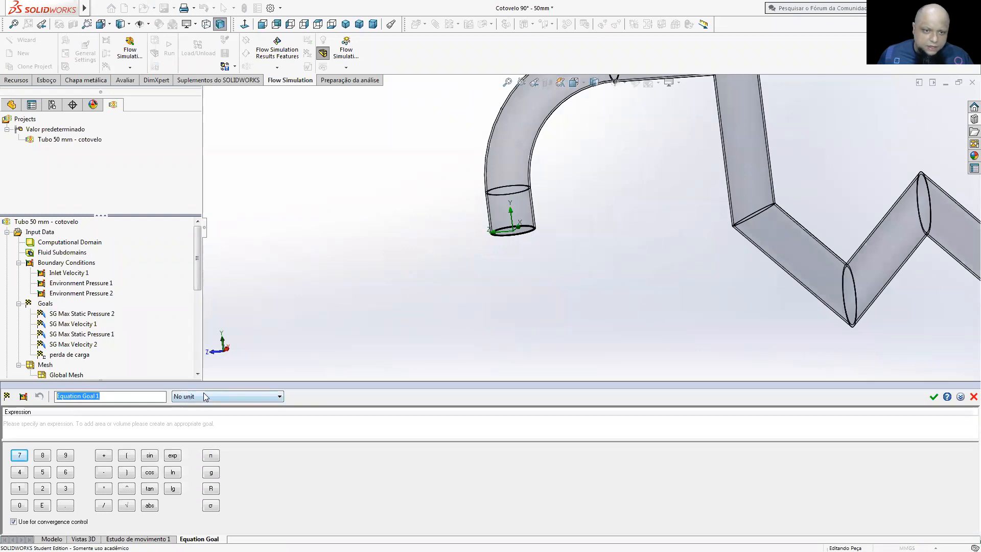
{"action": "left_click", "coordinate": [61, 422]}
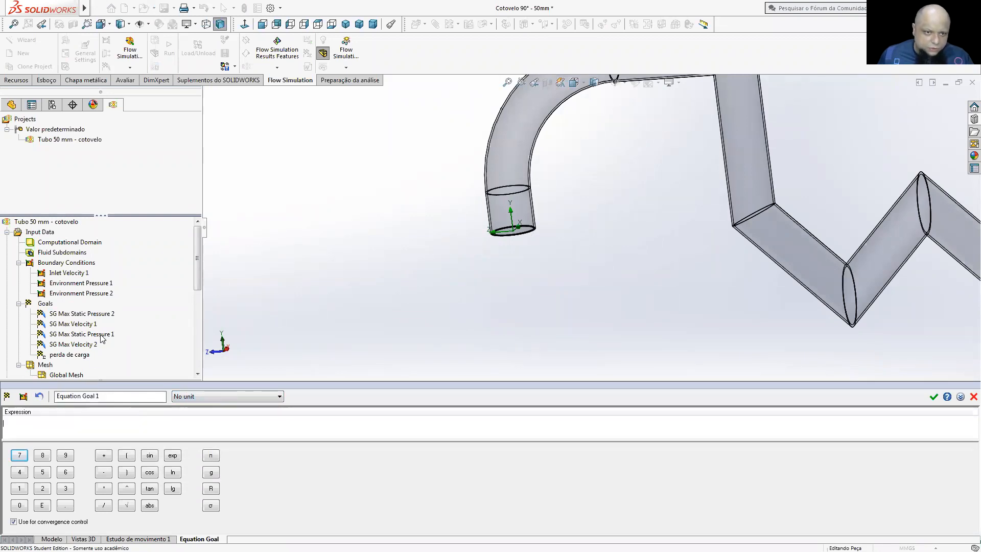
{"action": "left_click", "coordinate": [82, 334]}
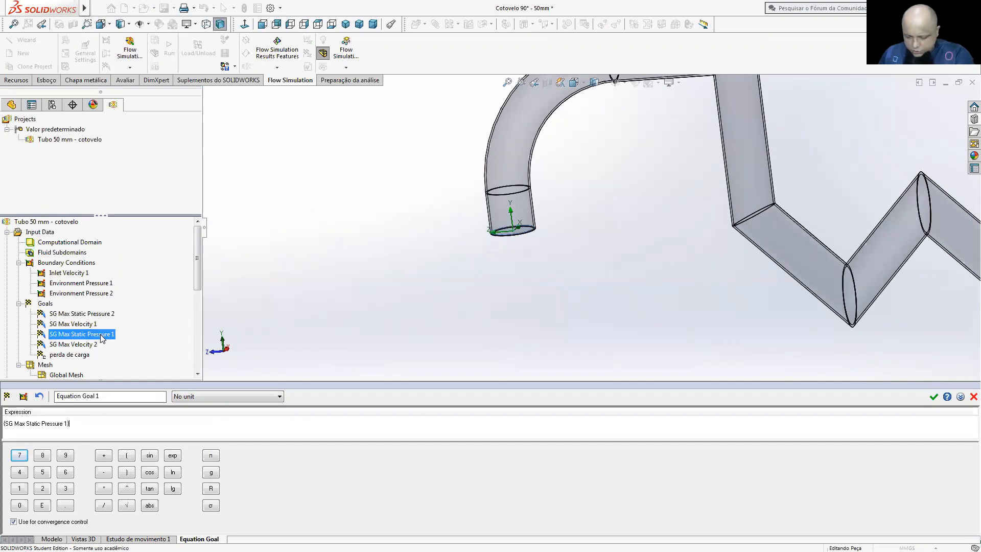
{"action": "type", "text": "-"}
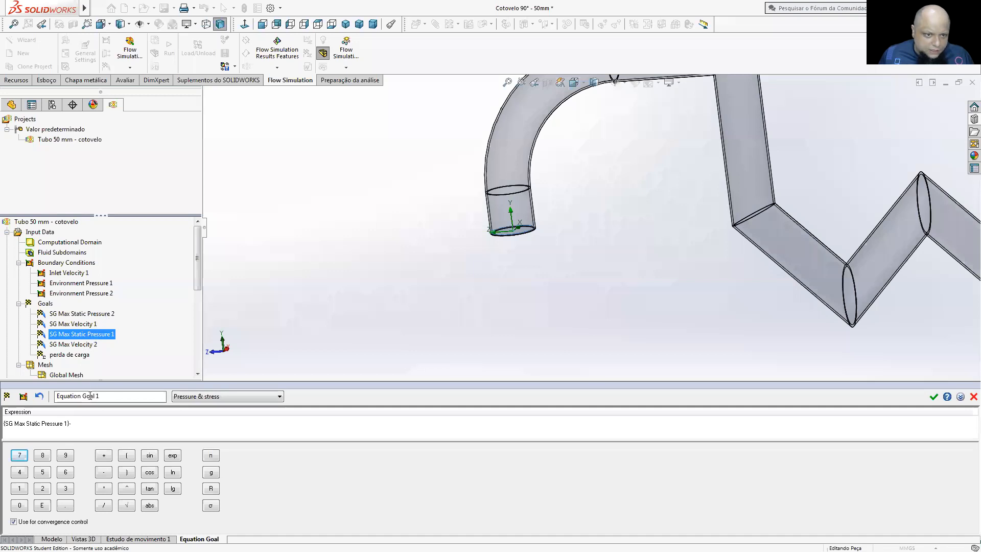
{"action": "key", "text": "ctrl+a"}
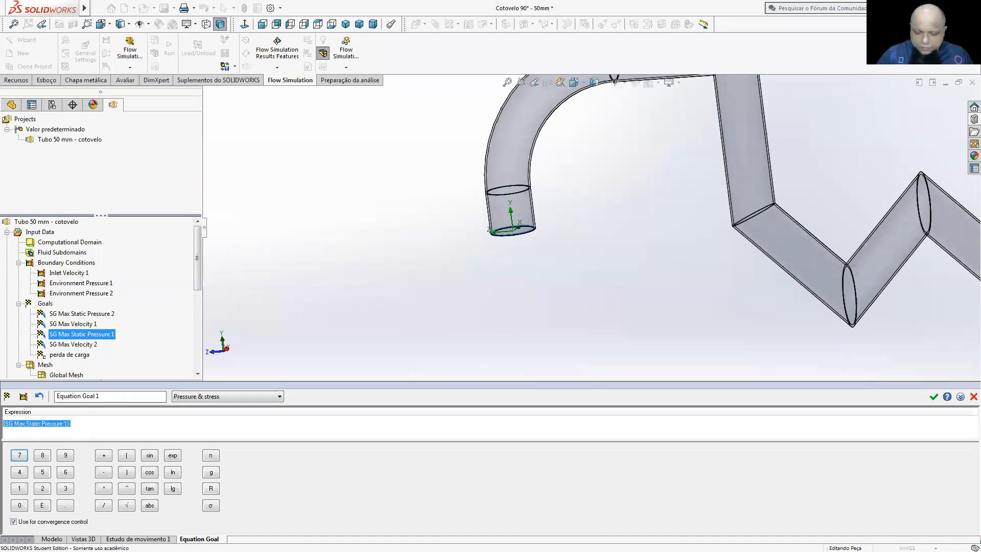
- Define the equation goal as SG Max Velocity 2 minus SG Max Velocity 1 and create it under the name "velocidade"
{"action": "left_click", "coordinate": [79, 345]}
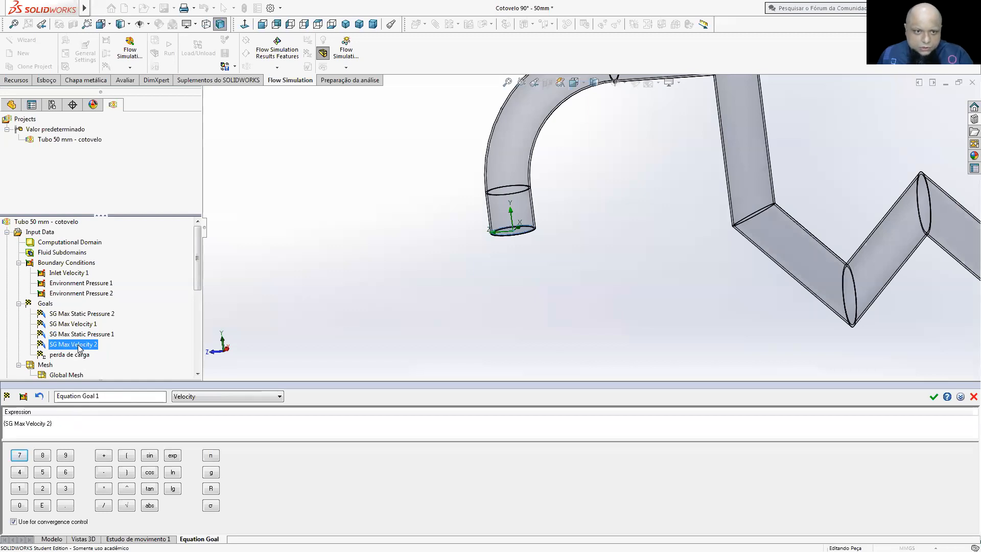
{"action": "left_click", "coordinate": [74, 324]}
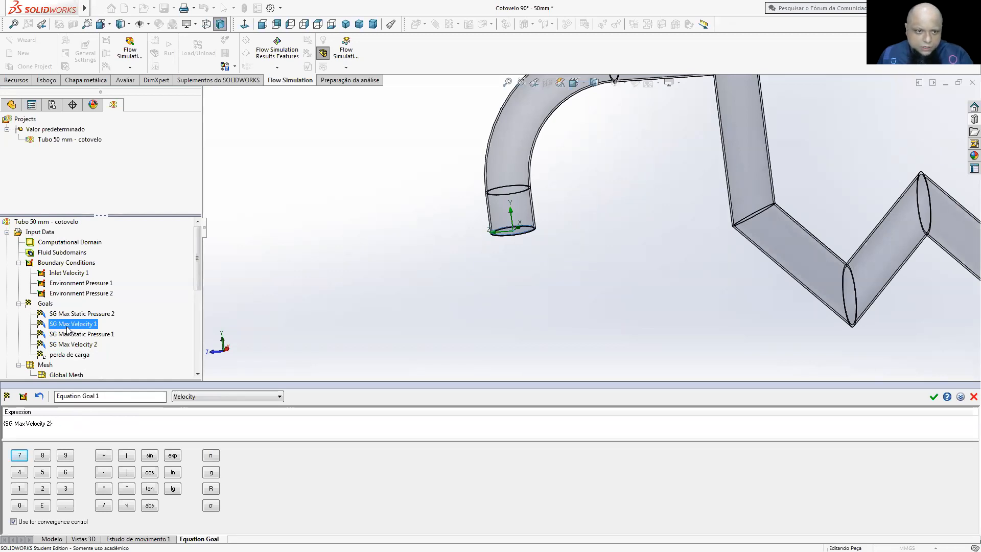
{"action": "left_click", "coordinate": [145, 397]}
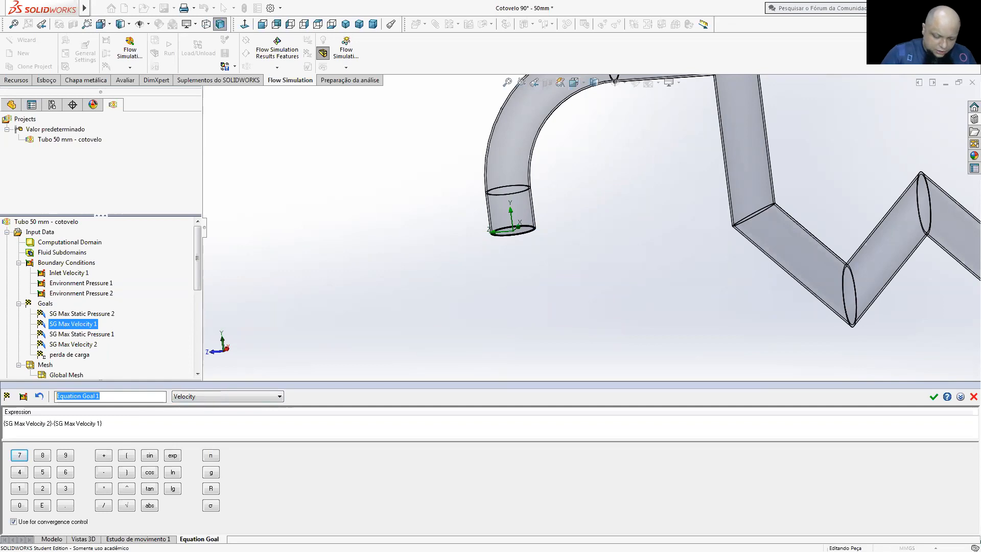
{"action": "type", "text": "velocidade"}
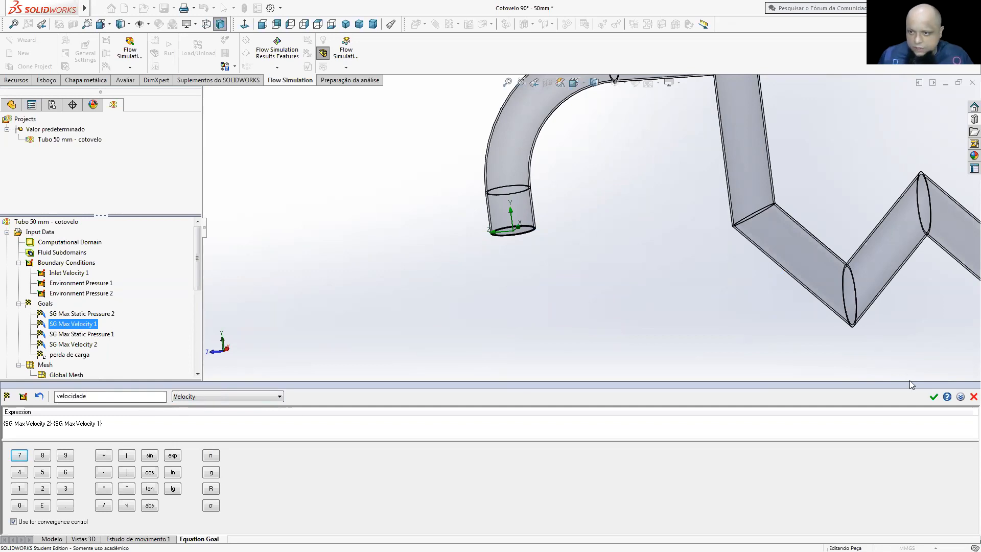
{"action": "left_click", "coordinate": [932, 397]}
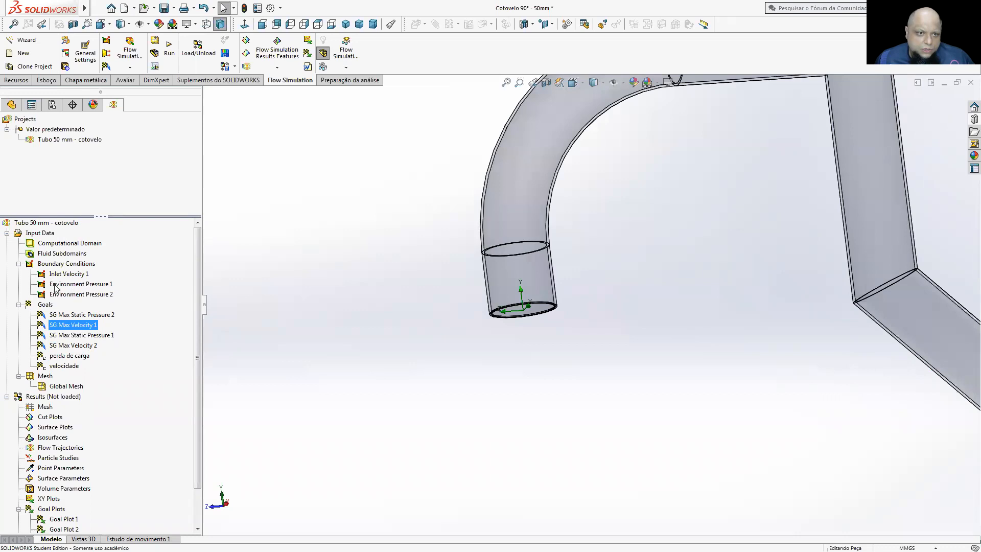
- Try to run a new flow calculation of the whole pipe with the default solver settings
{"action": "scroll", "coordinate": [316, 332], "scroll_direction": "up", "scroll_amount": 5}
{"action": "scroll", "coordinate": [375, 341], "scroll_direction": "up", "scroll_amount": 1}
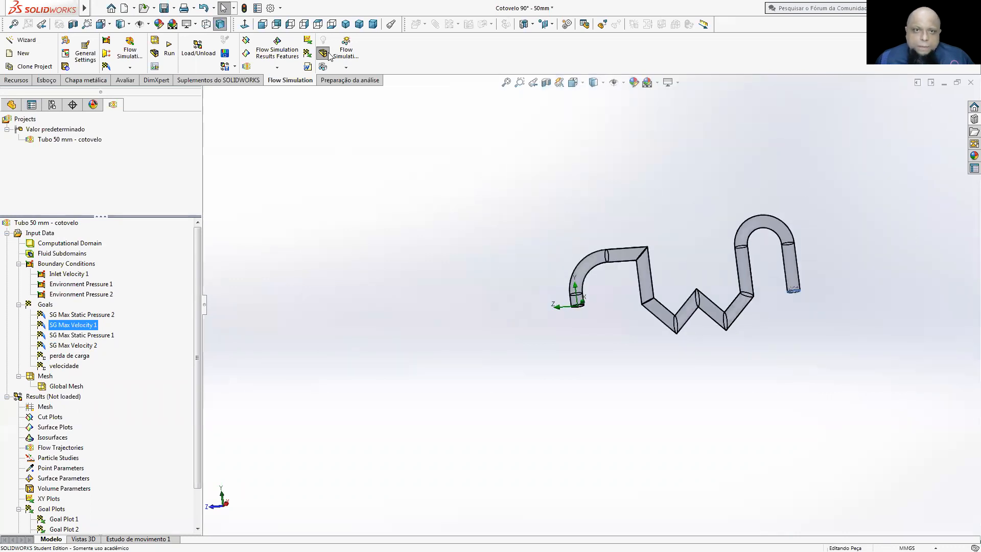
{"action": "left_click", "coordinate": [170, 54]}
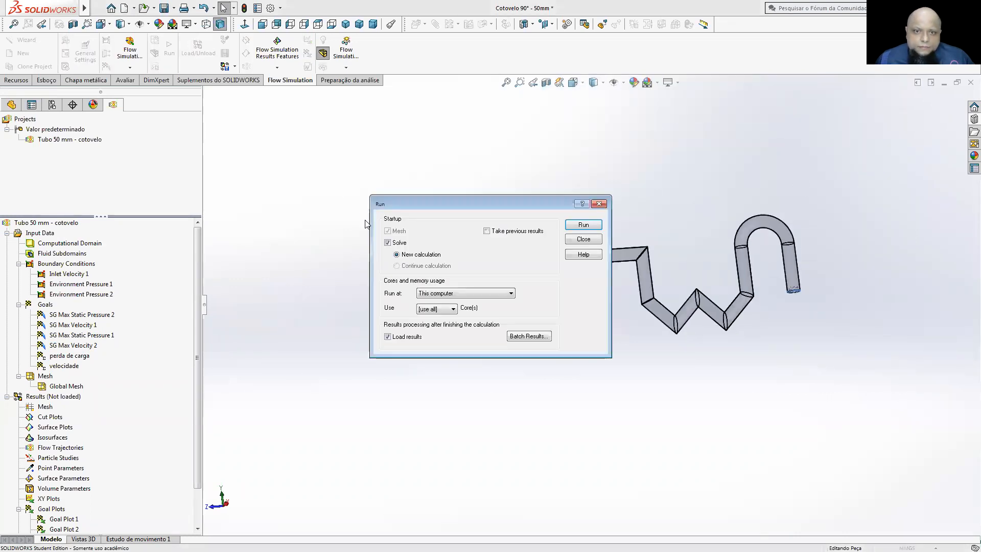
{"action": "left_click", "coordinate": [587, 221]}
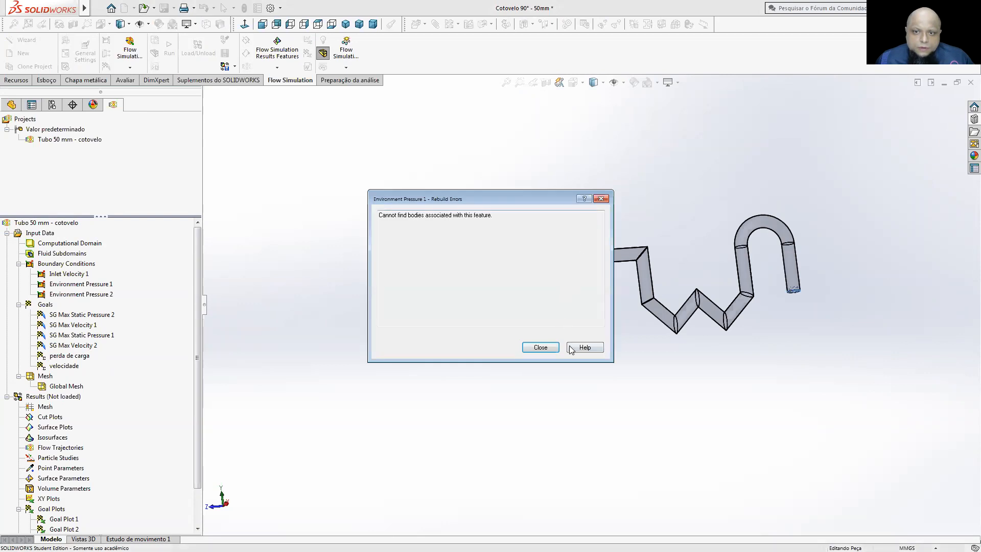
{"action": "left_click", "coordinate": [540, 347]}
- Delete the Environment Pressure 1 boundary condition
{"action": "right_click", "coordinate": [64, 284]}
{"action": "left_click", "coordinate": [97, 325]}
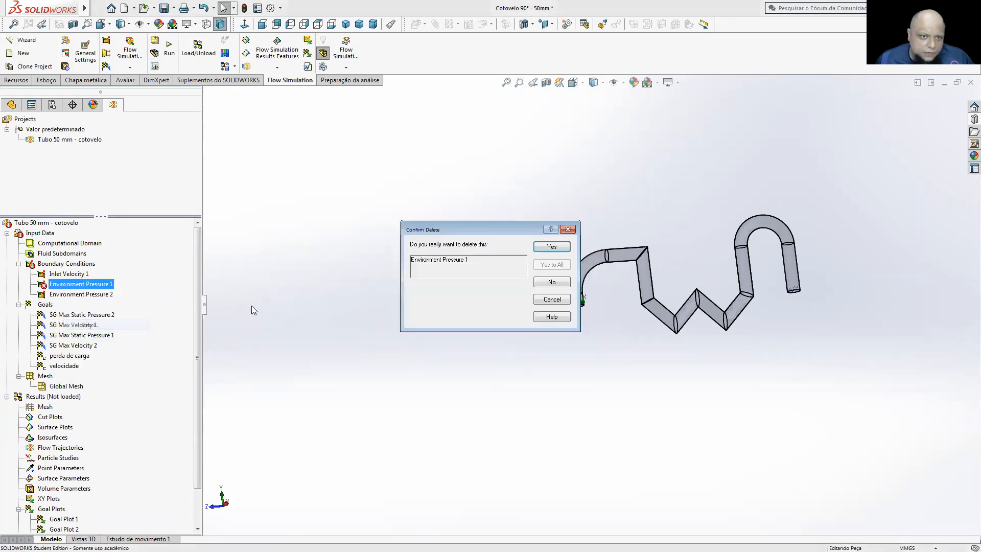
{"action": "key", "text": "Return"}
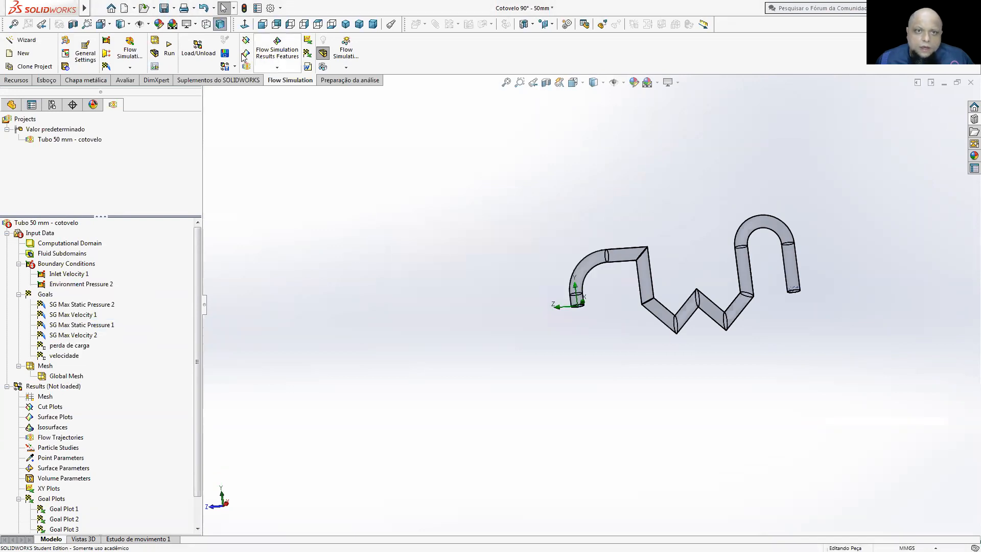
- Run a new calculation on this computer using all cores, and close the solver window when it finishes
{"action": "left_click", "coordinate": [169, 50]}
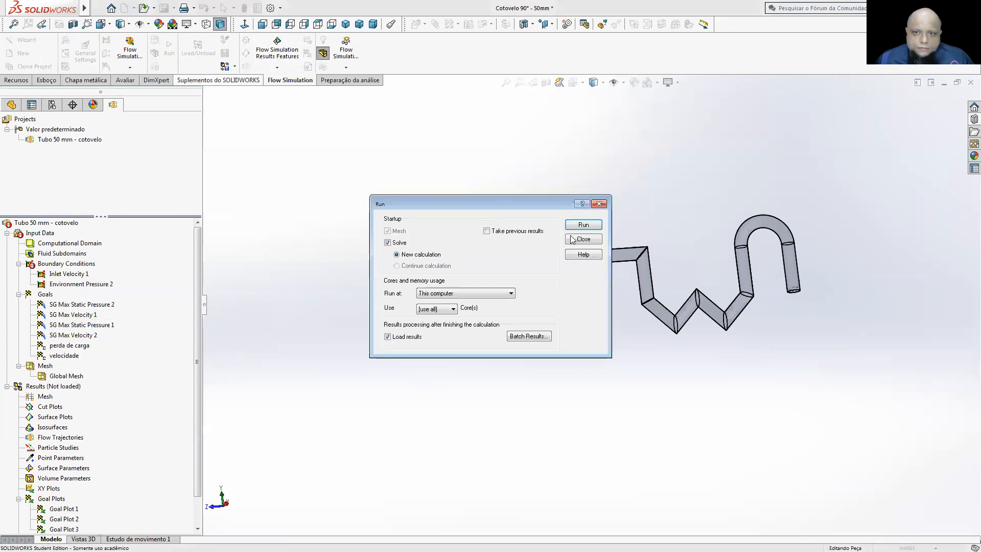
{"action": "left_click", "coordinate": [583, 223]}
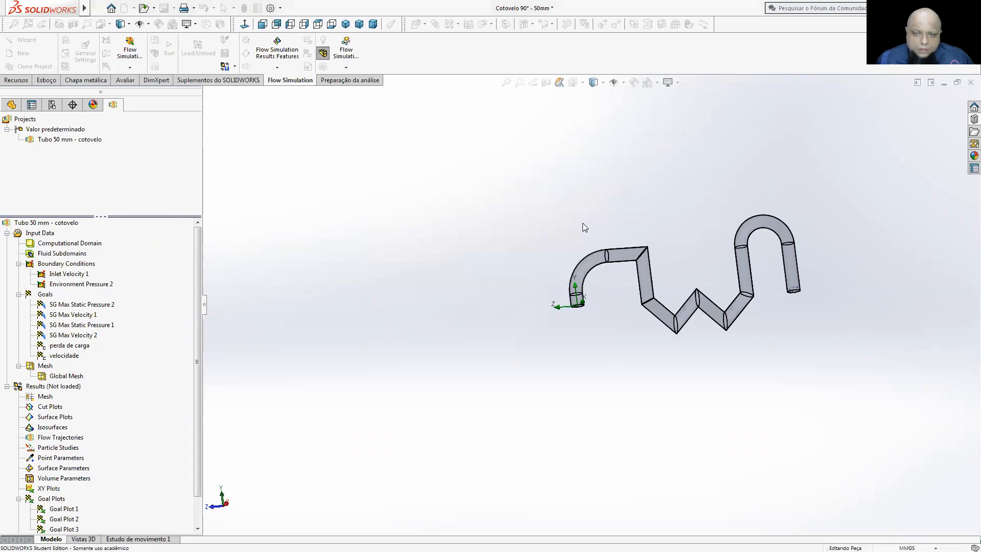
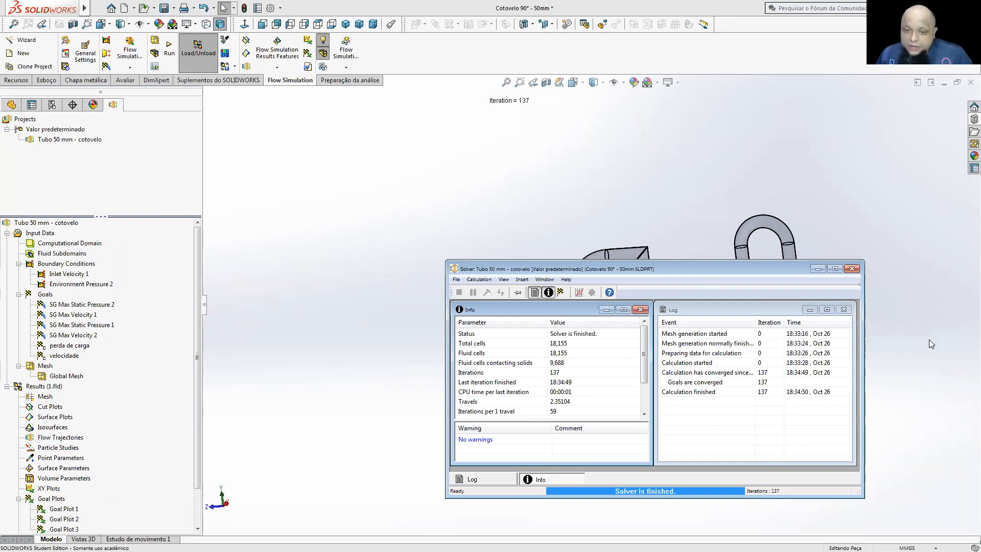
{"action": "left_click", "coordinate": [852, 268]}
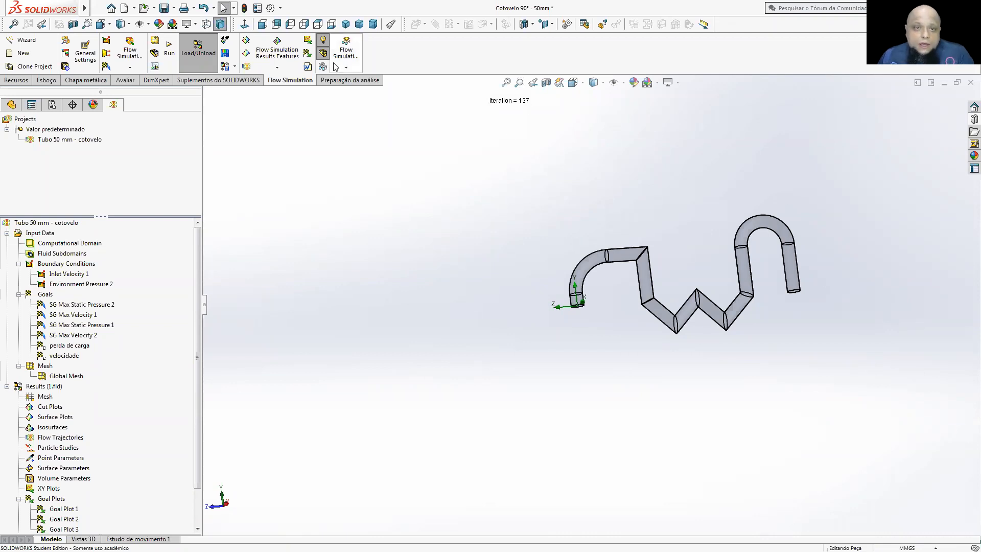
- Start a new flow trajectories plot and use the LID1 face at the pipe's inlet as the starting points
{"action": "left_click", "coordinate": [345, 24]}
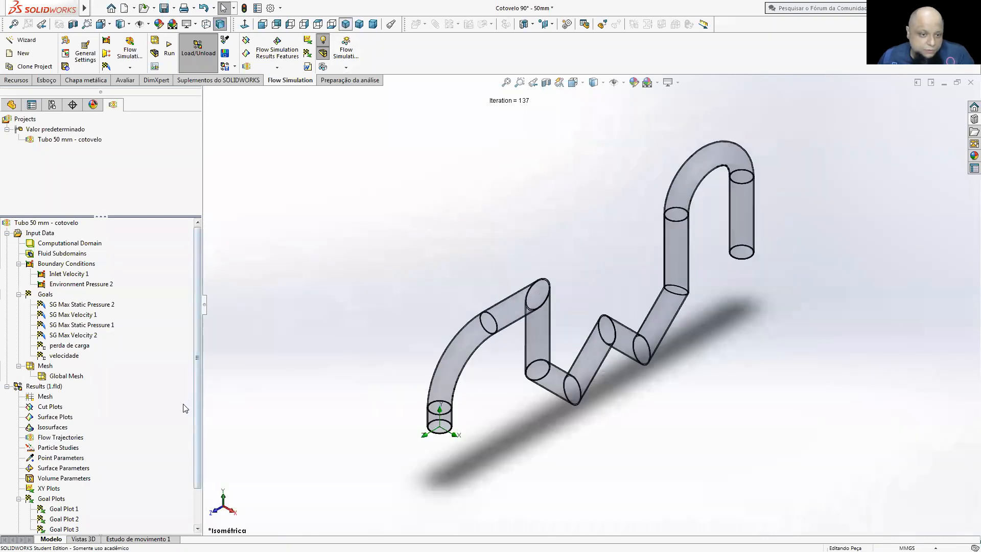
{"action": "scroll", "coordinate": [197, 360], "scroll_direction": "down", "scroll_amount": 2}
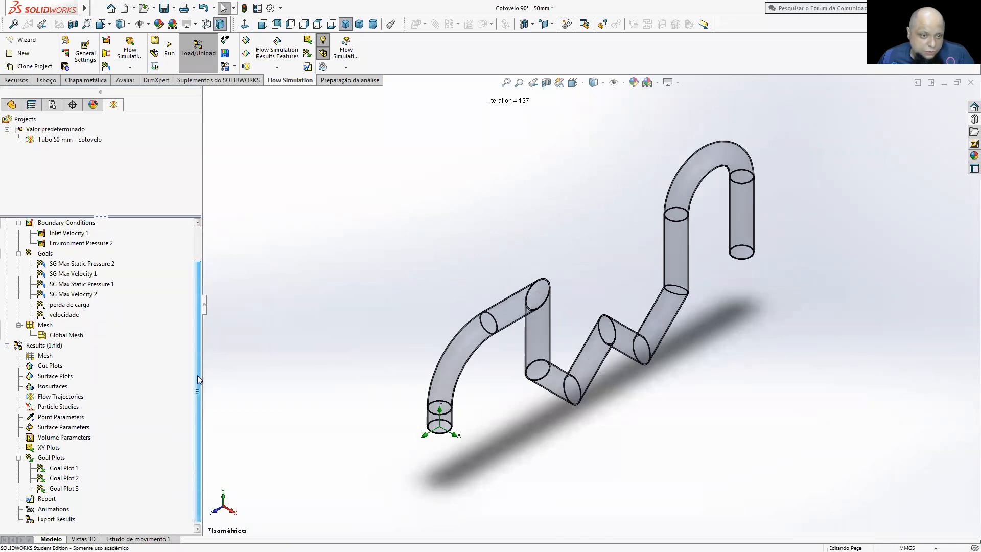
{"action": "right_click", "coordinate": [55, 397]}
{"action": "left_click", "coordinate": [78, 403]}
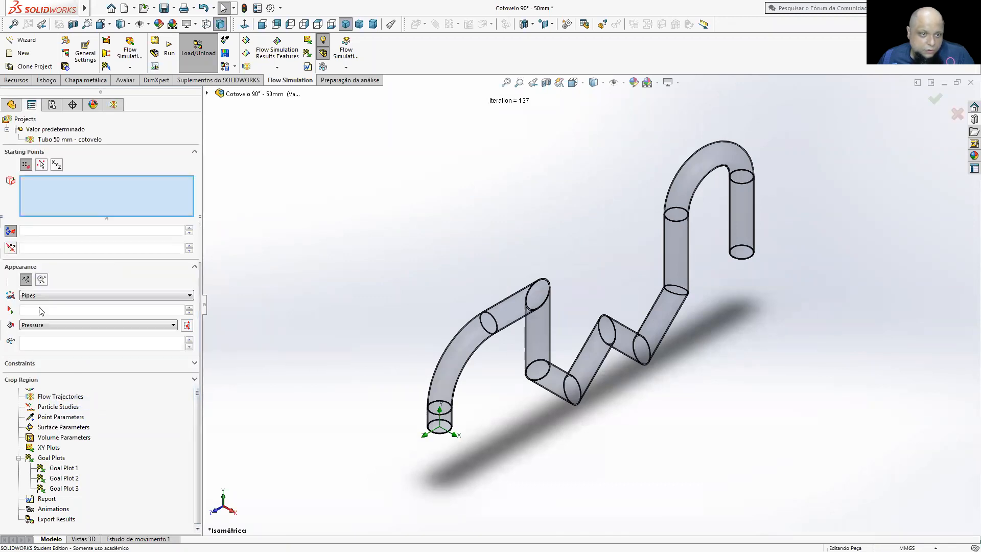
{"action": "middle_click_drag", "start_coordinate": [512, 364], "coordinate": [495, 271]}
{"action": "scroll", "coordinate": [412, 338], "scroll_direction": "down", "scroll_amount": 4}
{"action": "right_click", "coordinate": [475, 340]}
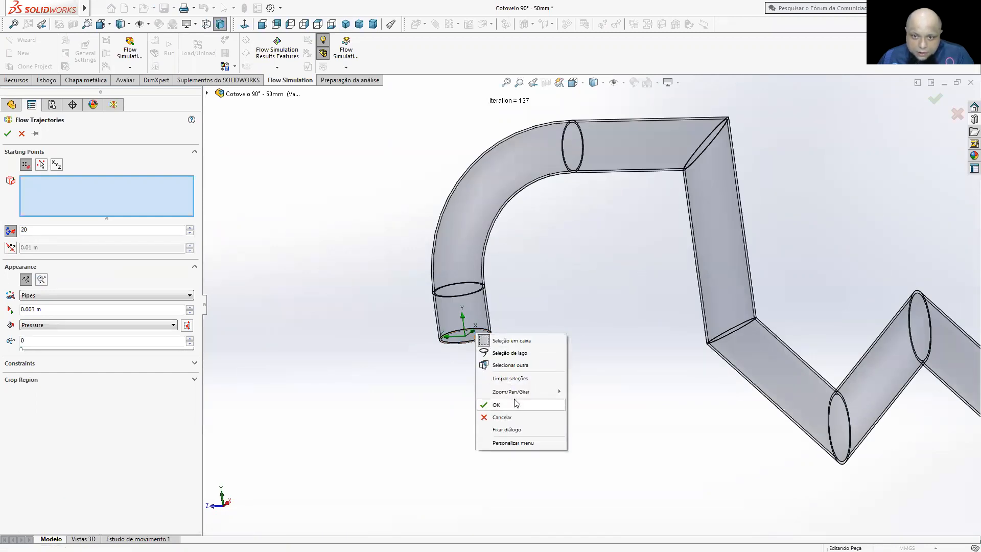
{"action": "left_click", "coordinate": [511, 365]}
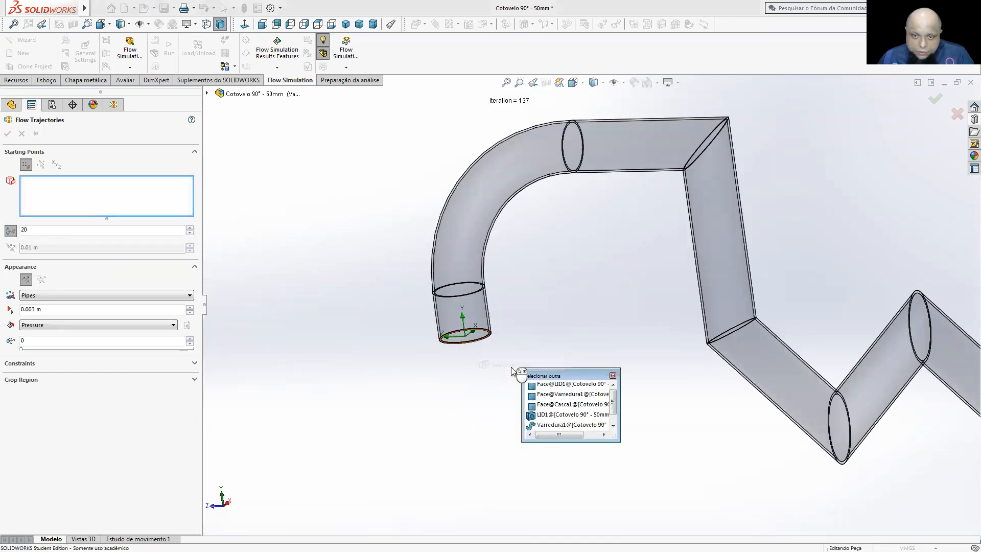
{"action": "left_click", "coordinate": [561, 384]}
- Set the trajectories to 50 points with a 0.001 m pipe width and create the plot
{"action": "left_click_drag", "start_coordinate": [44, 243], "coordinate": [20, 243]}
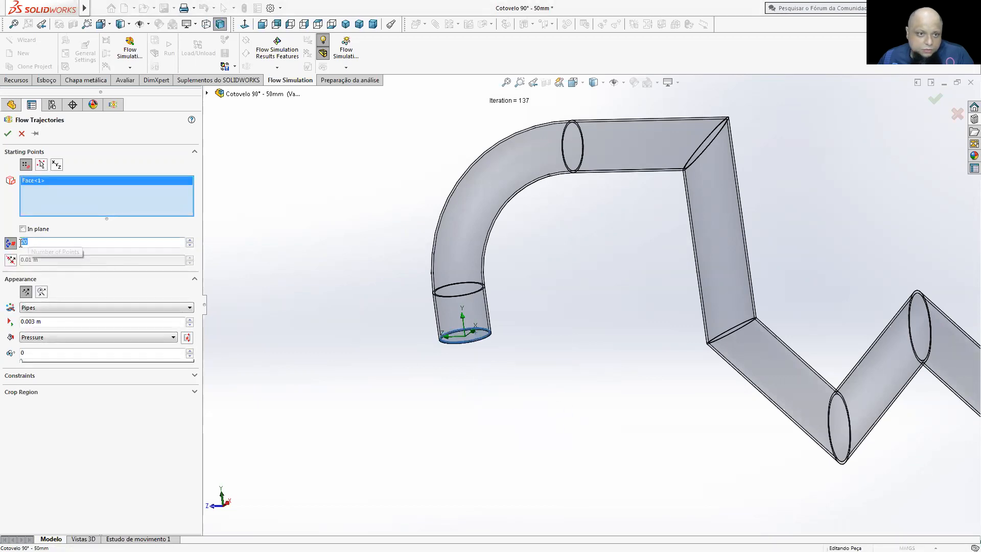
{"action": "type", "text": "50"}
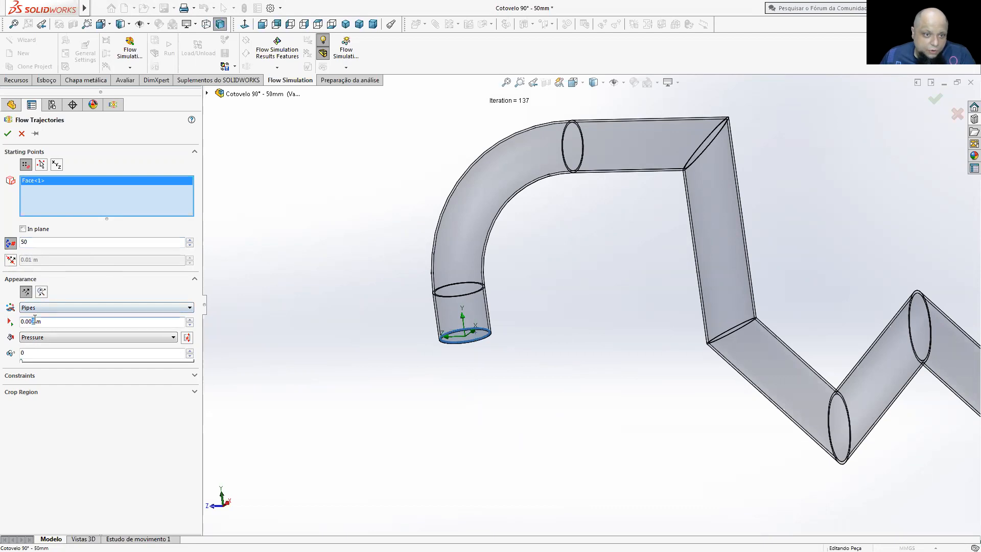
{"action": "left_click", "coordinate": [7, 134]}
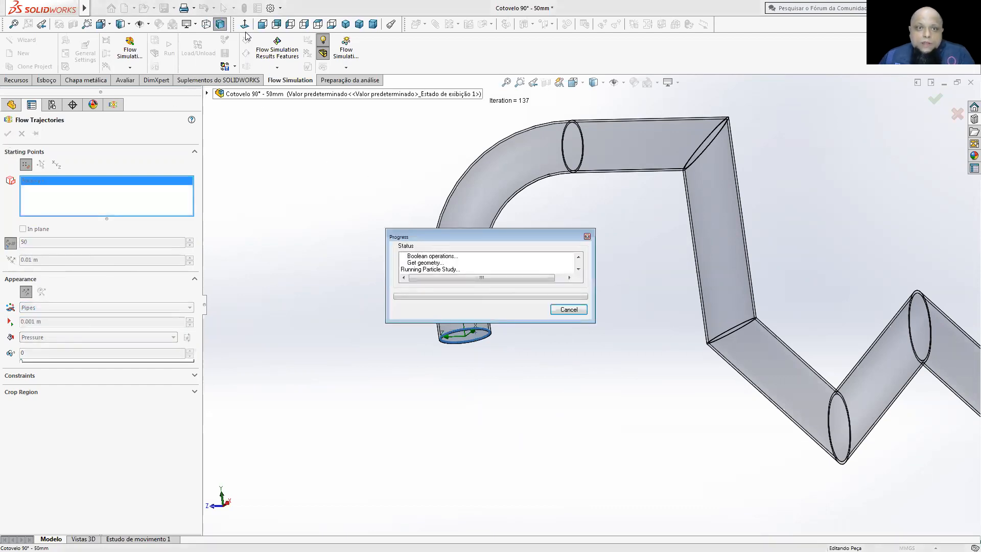
- Show the pipe in the right view and switch the trajectories' plotted parameter from pressure to Velocity
{"action": "left_click", "coordinate": [306, 25]}
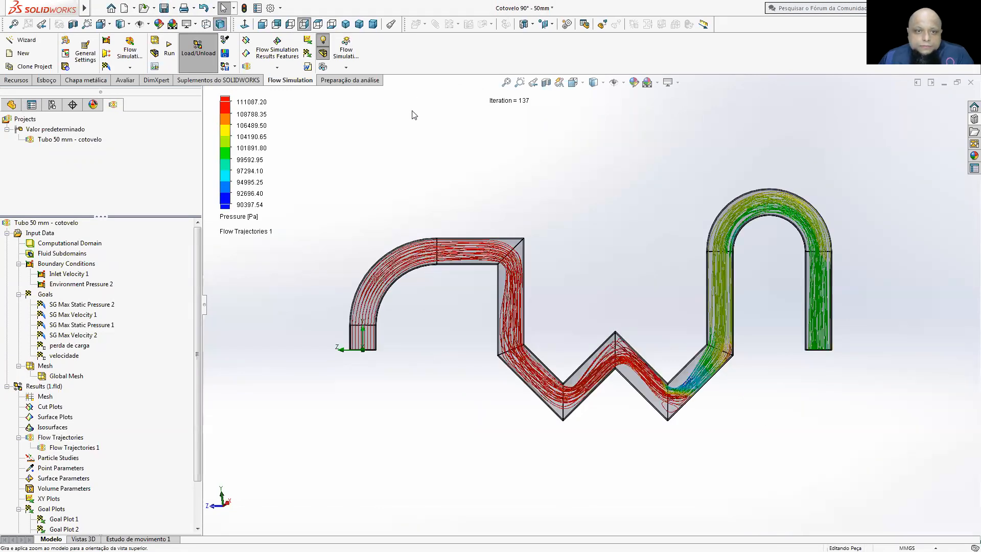
{"action": "left_click", "coordinate": [231, 218]}
{"action": "left_click", "coordinate": [245, 262]}
{"action": "left_click", "coordinate": [285, 219]}
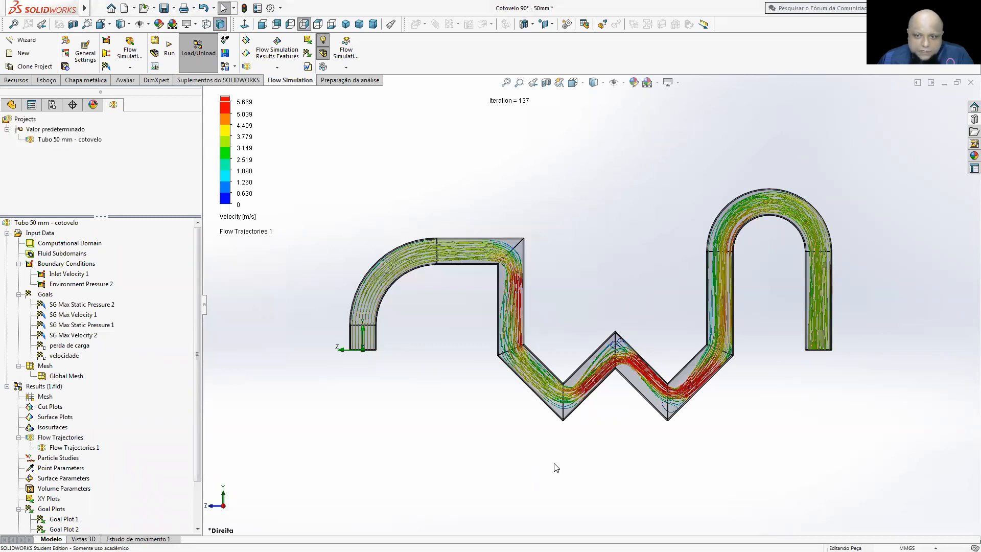
- Play the Flow Trajectories 1 animation, examine the flow through the zigzag bends, and stop the playback
{"action": "scroll", "coordinate": [556, 467], "scroll_direction": "down", "scroll_amount": 2}
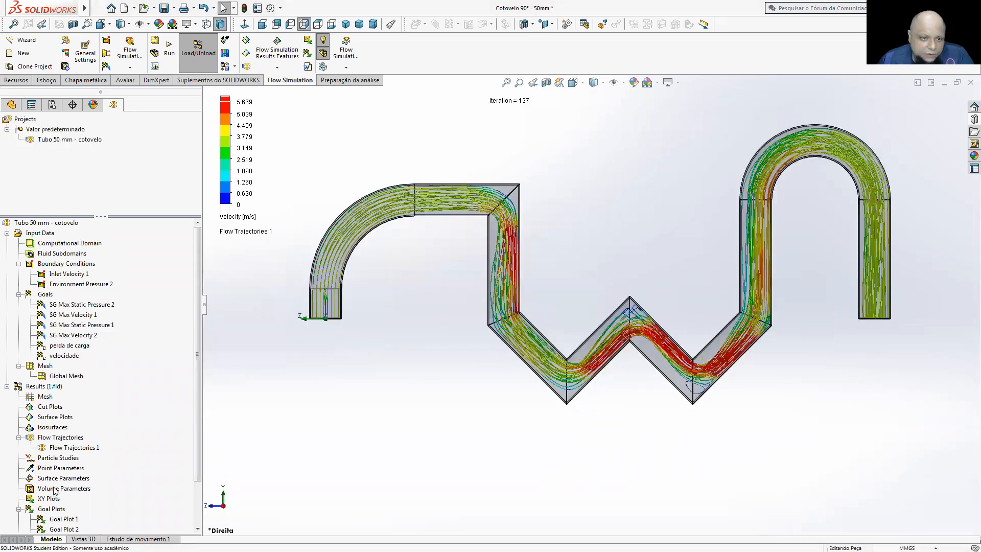
{"action": "right_click", "coordinate": [67, 447]}
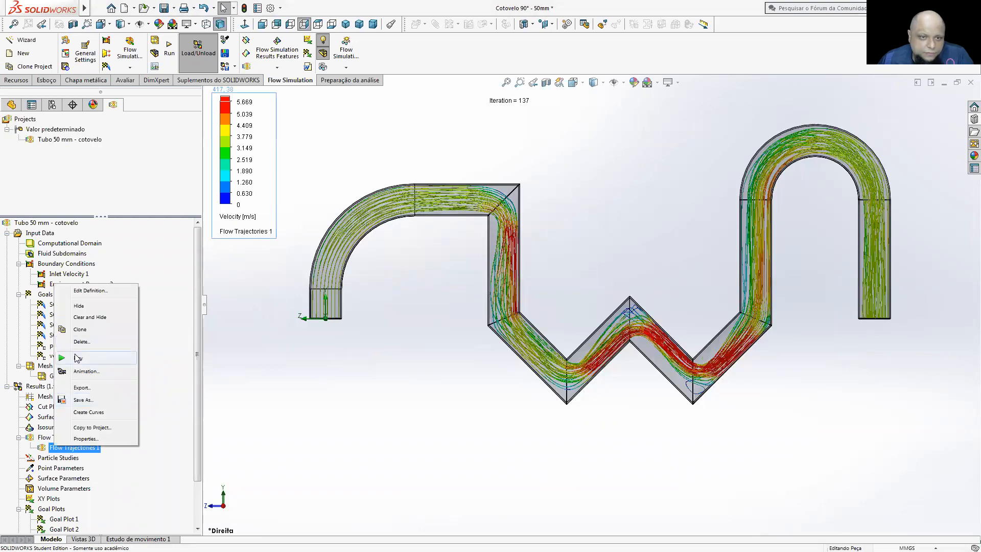
{"action": "left_click", "coordinate": [78, 358]}
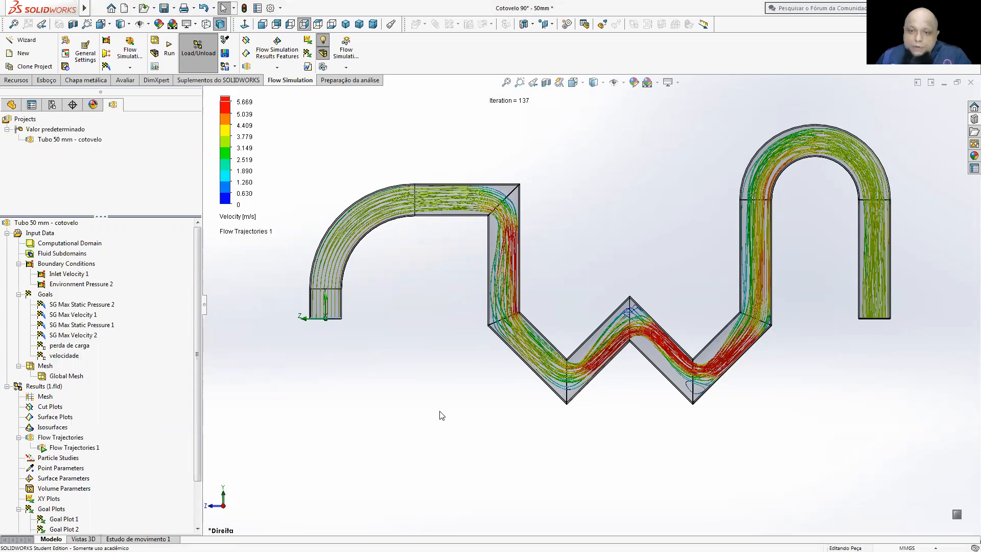
{"action": "scroll", "coordinate": [682, 383], "scroll_direction": "down", "scroll_amount": 2}
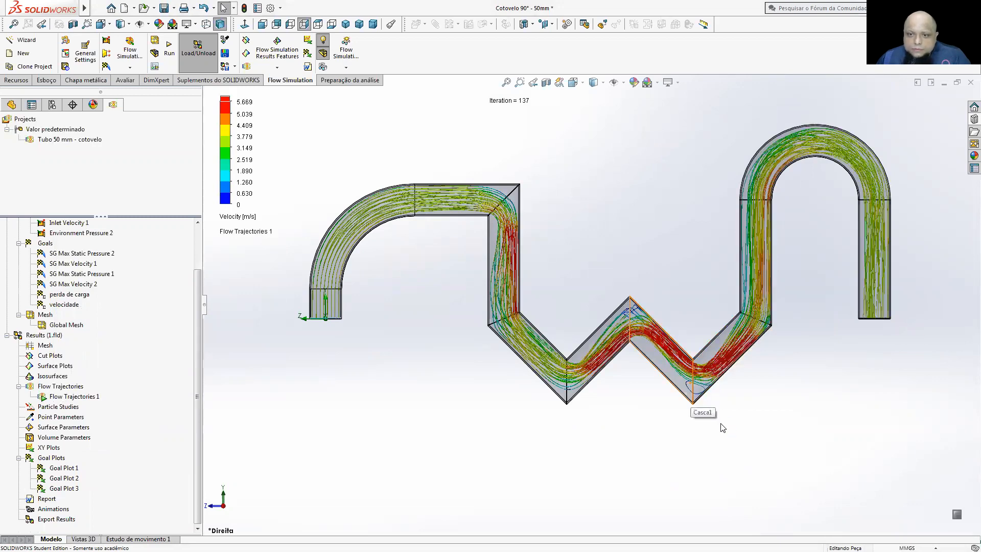
{"action": "scroll", "coordinate": [689, 379], "scroll_direction": "down", "scroll_amount": 3}
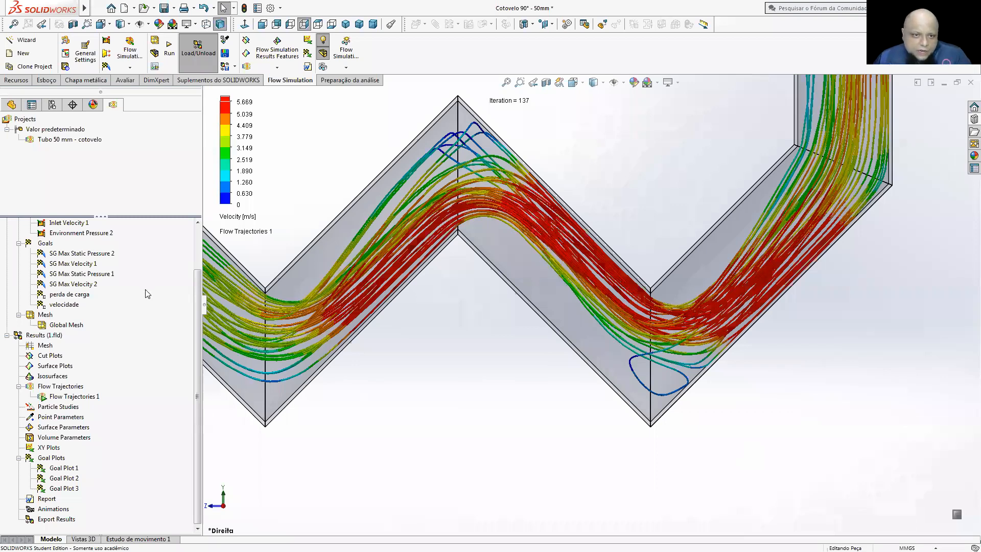
{"action": "scroll", "coordinate": [146, 290], "scroll_direction": "up", "scroll_amount": 8}
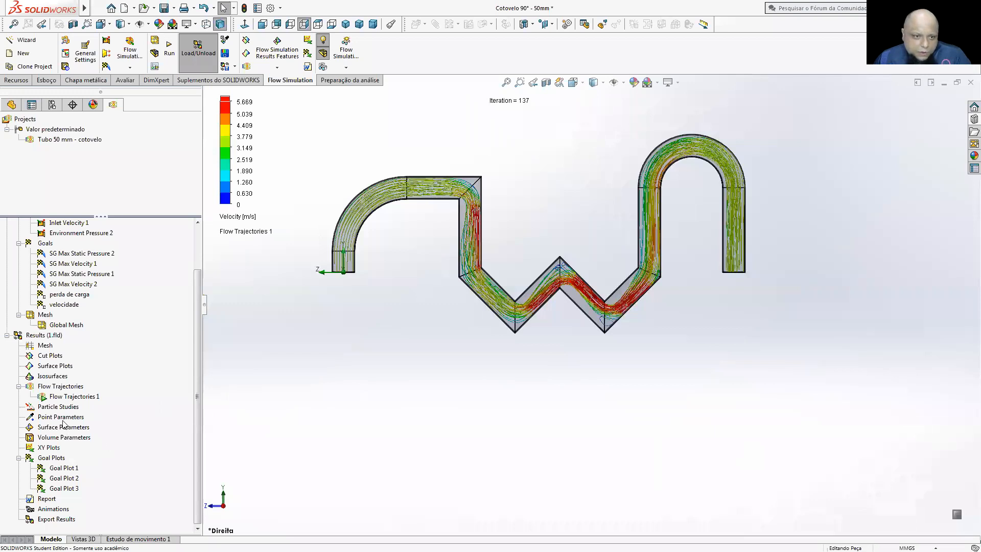
{"action": "right_click", "coordinate": [56, 400]}
{"action": "right_click", "coordinate": [56, 400]}
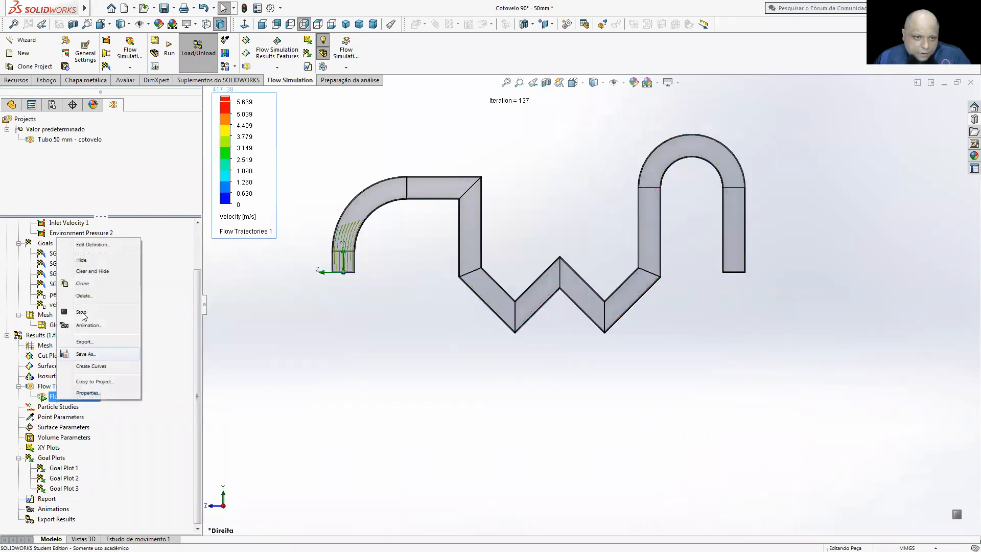
{"action": "left_click", "coordinate": [100, 347]}
- Insert a new goal plot with all goals selected and show its summary table
{"action": "right_click", "coordinate": [49, 461]}
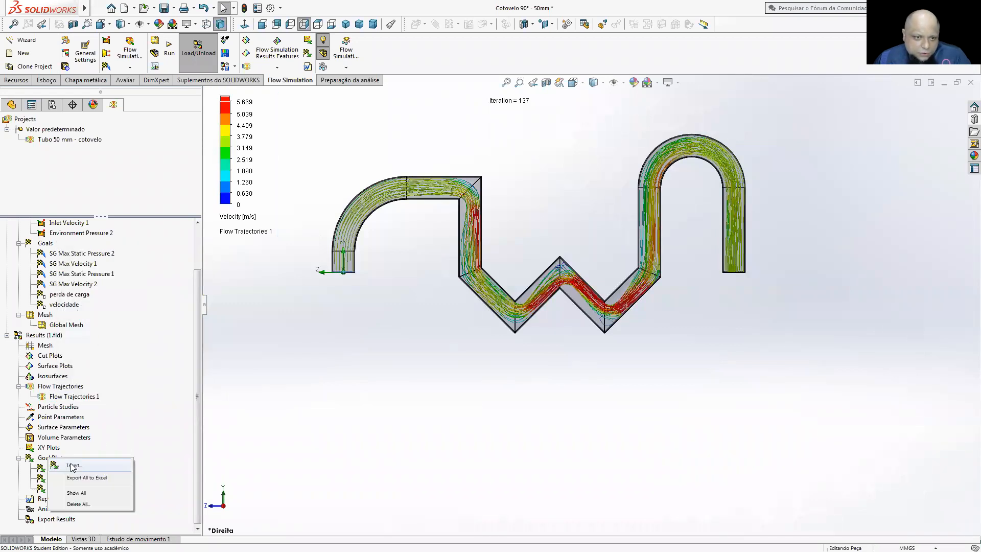
{"action": "left_click", "coordinate": [73, 465]}
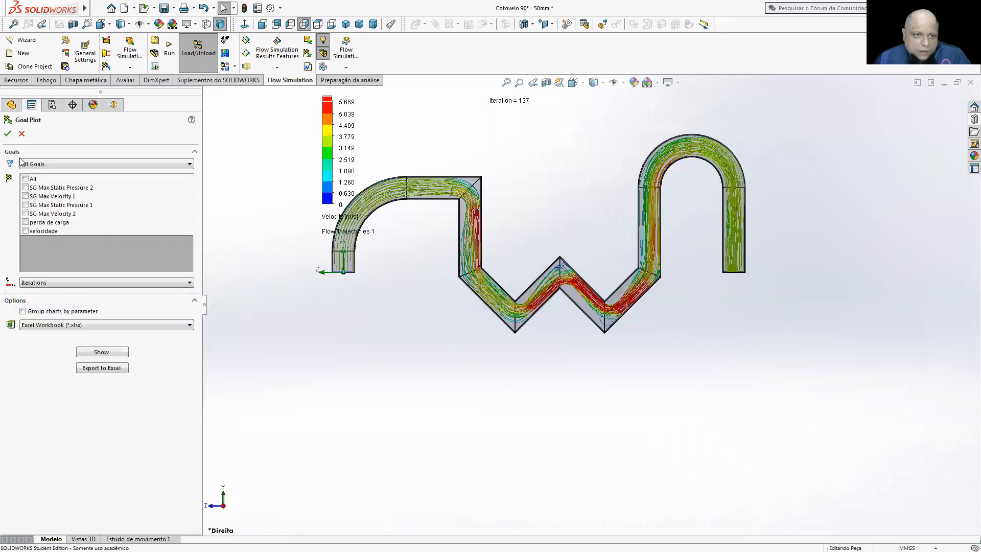
{"action": "left_click", "coordinate": [100, 351]}
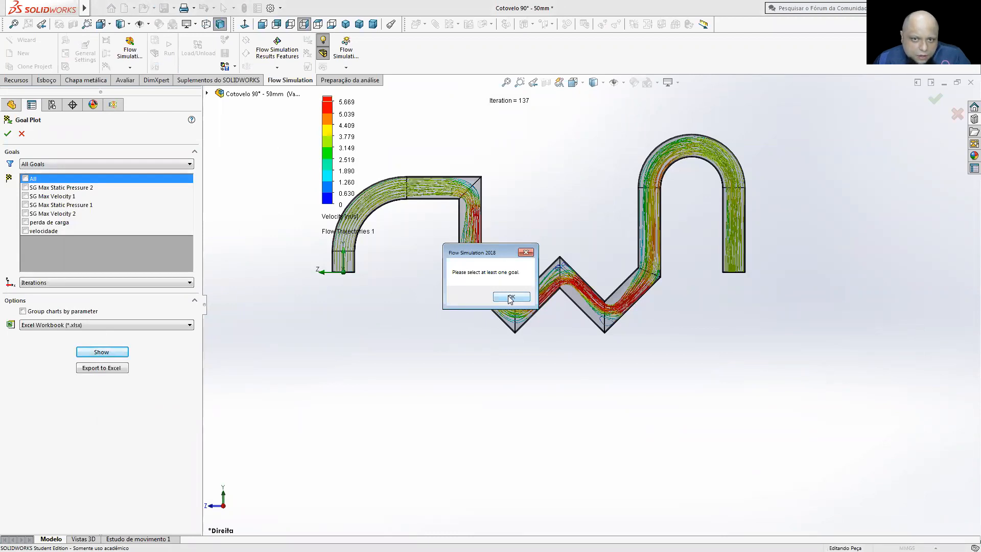
{"action": "left_click", "coordinate": [510, 297]}
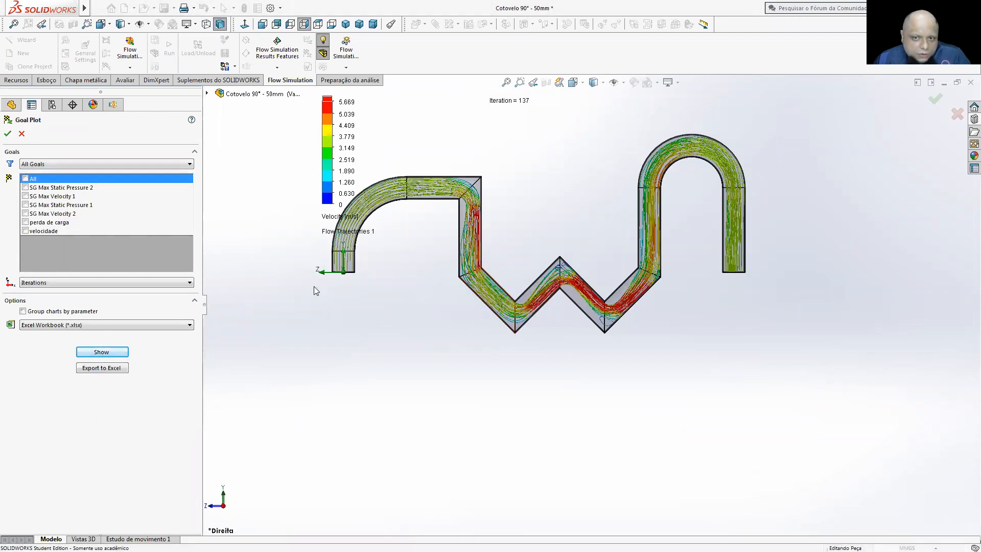
{"action": "left_click", "coordinate": [25, 179]}
{"action": "left_click", "coordinate": [112, 351]}
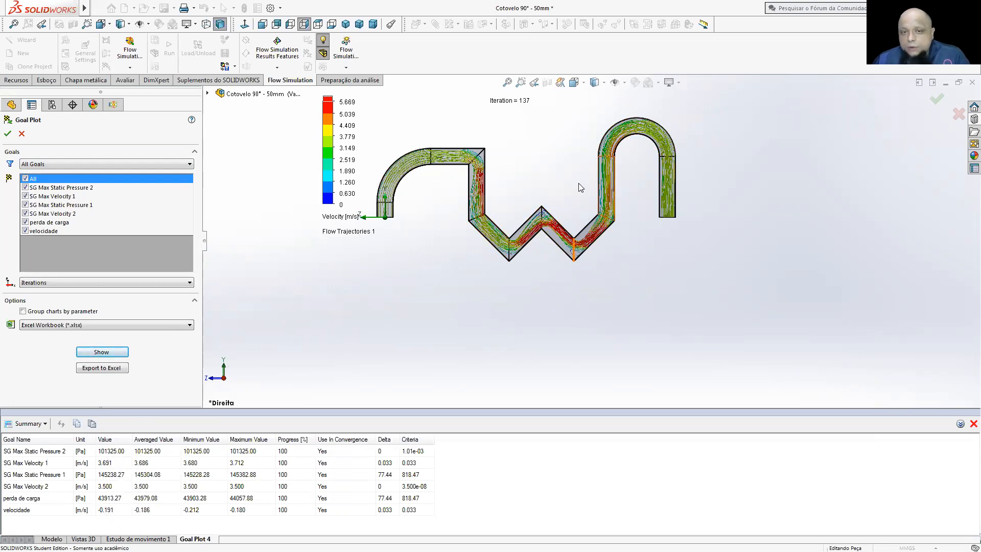
- Return to the right view, move the velocity legend above the pipe's zigzag section, and accept the goal plot
{"action": "scroll", "coordinate": [502, 185], "scroll_direction": "up", "scroll_amount": 1}
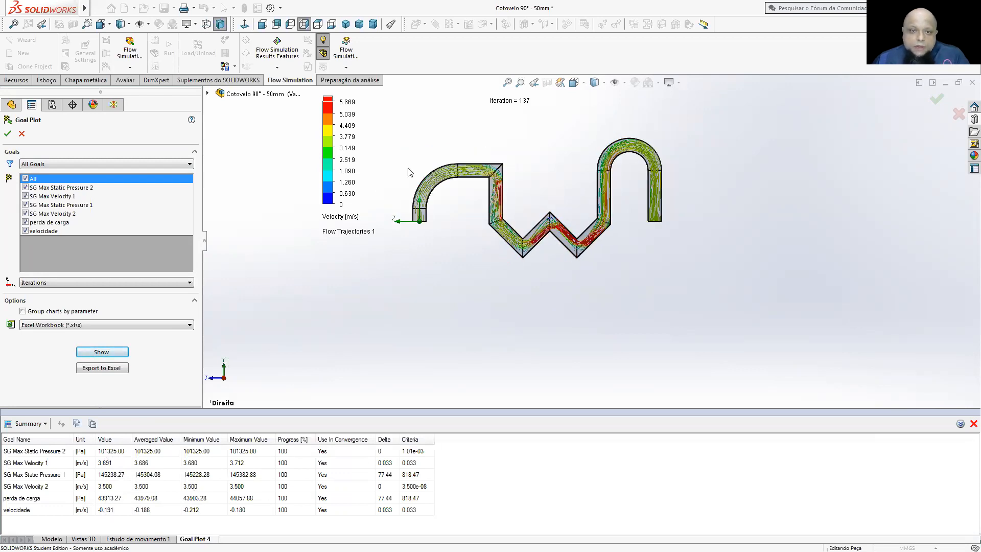
{"action": "scroll", "coordinate": [357, 156], "scroll_direction": "up", "scroll_amount": 1}
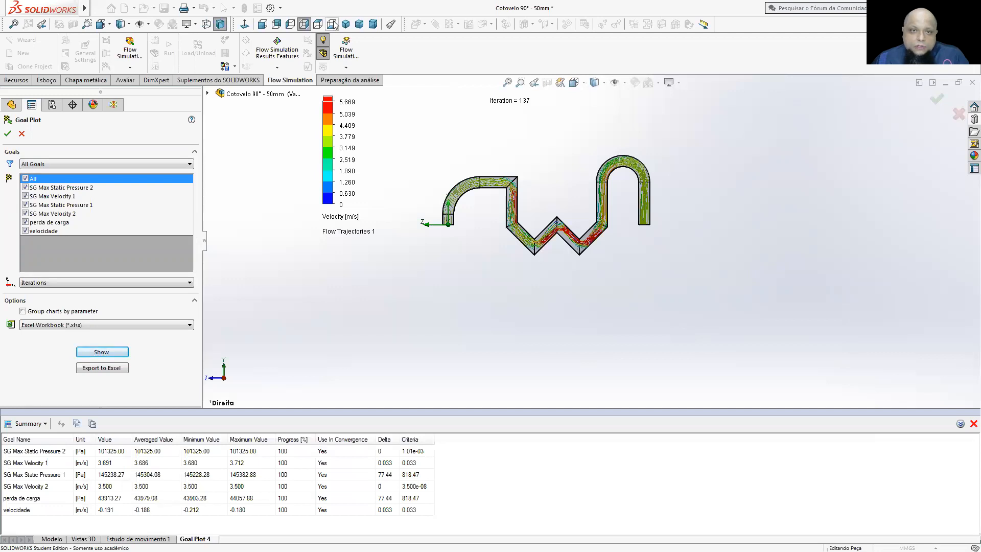
{"action": "left_click", "coordinate": [305, 24]}
{"action": "left_click_drag", "start_coordinate": [328, 124], "coordinate": [612, 143]}
{"action": "left_click", "coordinate": [936, 99]}
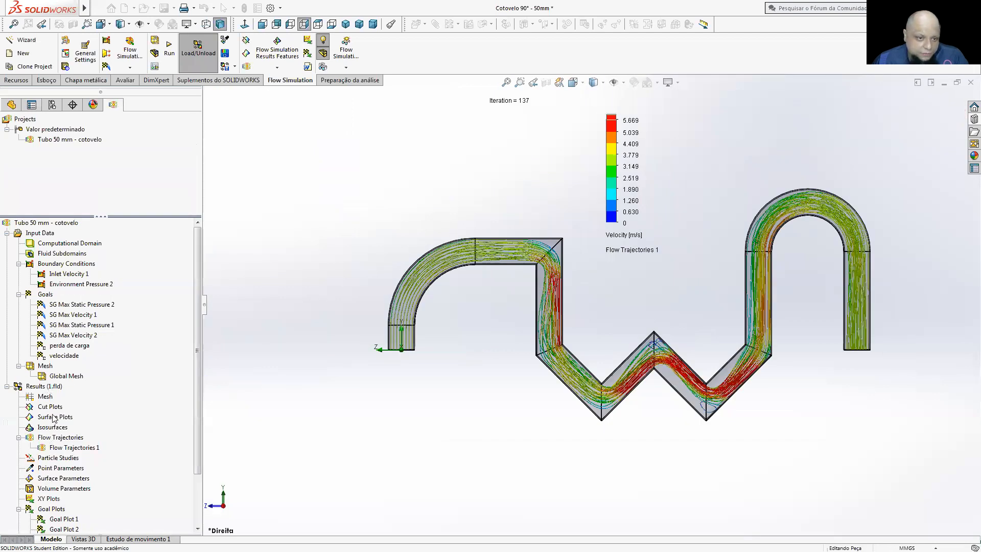
- Open the animation editor for Flow Trajectories 1 and fit the whole pipe in the recording frame
{"action": "right_click", "coordinate": [59, 448]}
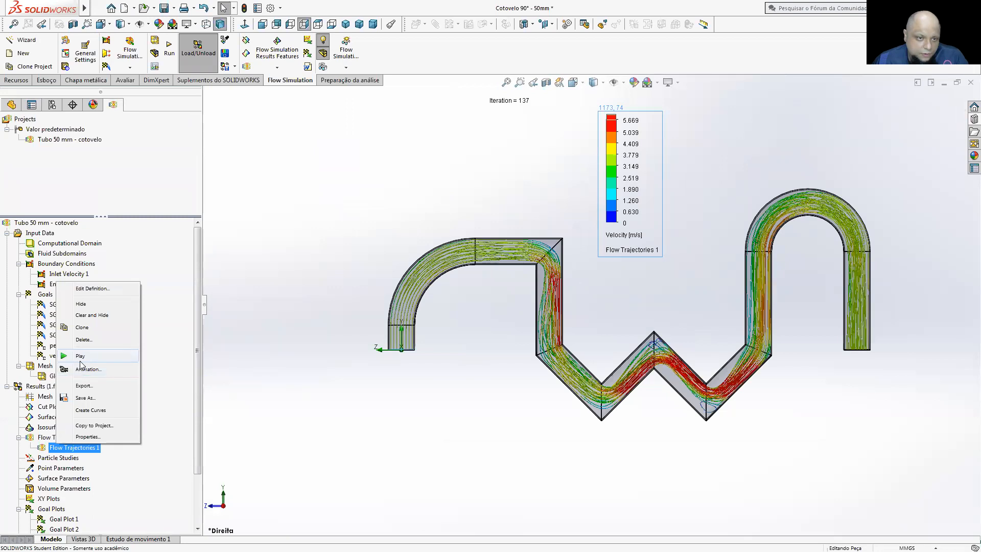
{"action": "left_click", "coordinate": [82, 369]}
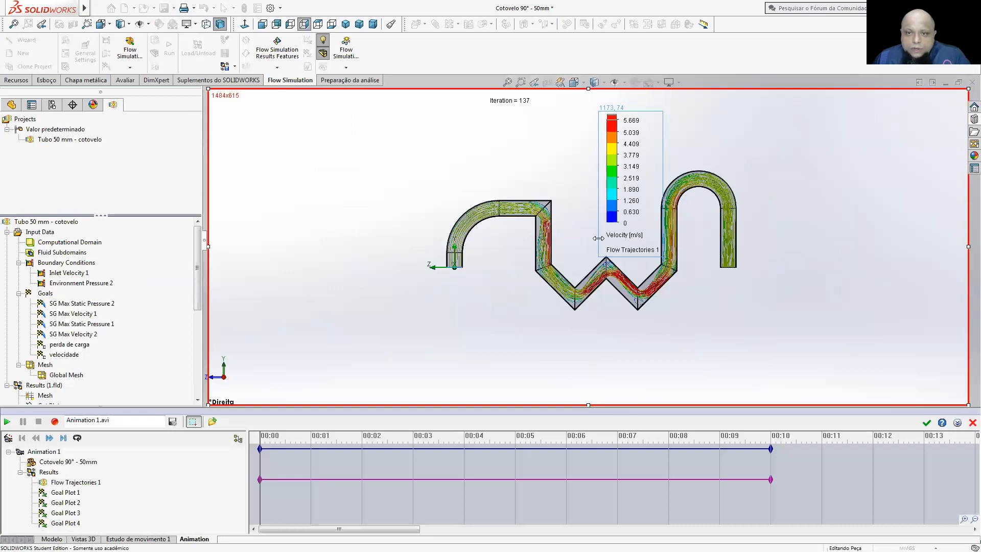
{"action": "scroll", "coordinate": [598, 238], "scroll_direction": "down", "scroll_amount": 5}
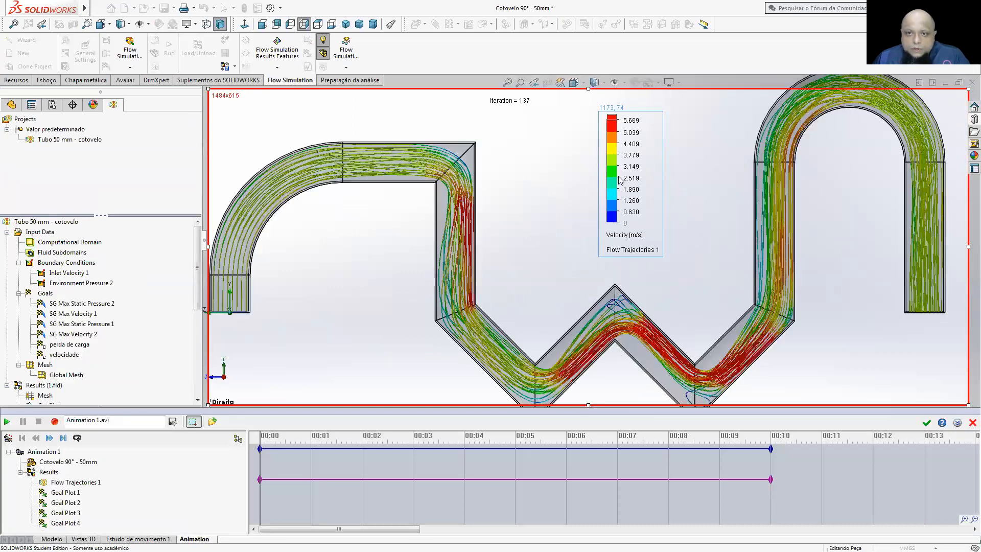
{"action": "key", "text": "f"}
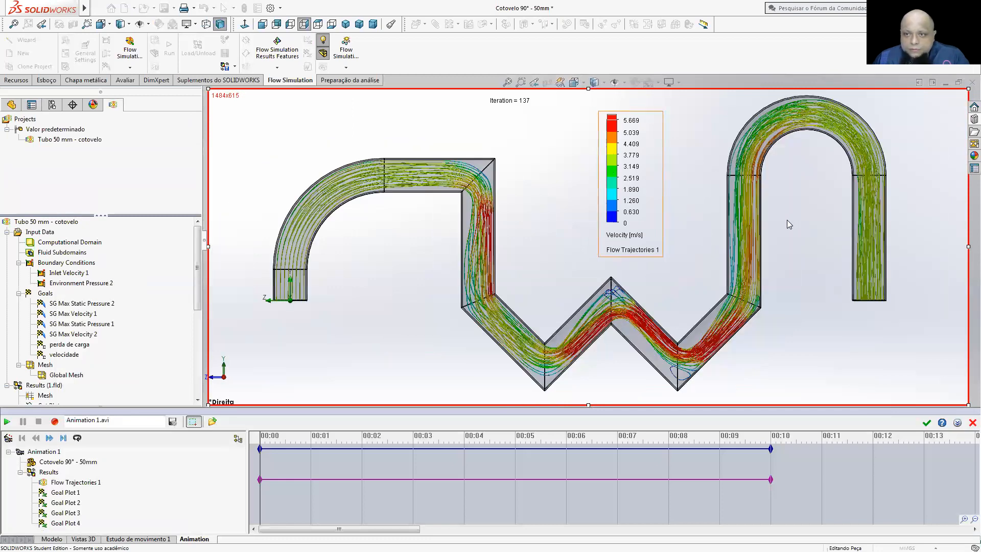
- Place the velocity legend inside the U-bend and narrow the recording frame around the pipe to 1245x613
{"action": "left_click_drag", "start_coordinate": [607, 172], "coordinate": [787, 220]}
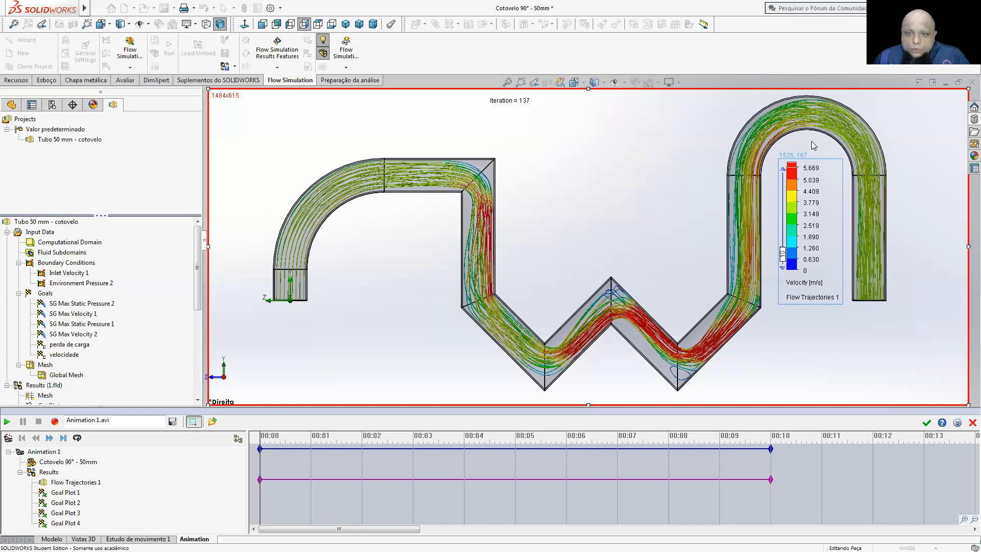
{"action": "left_click_drag", "start_coordinate": [209, 249], "coordinate": [258, 243]}
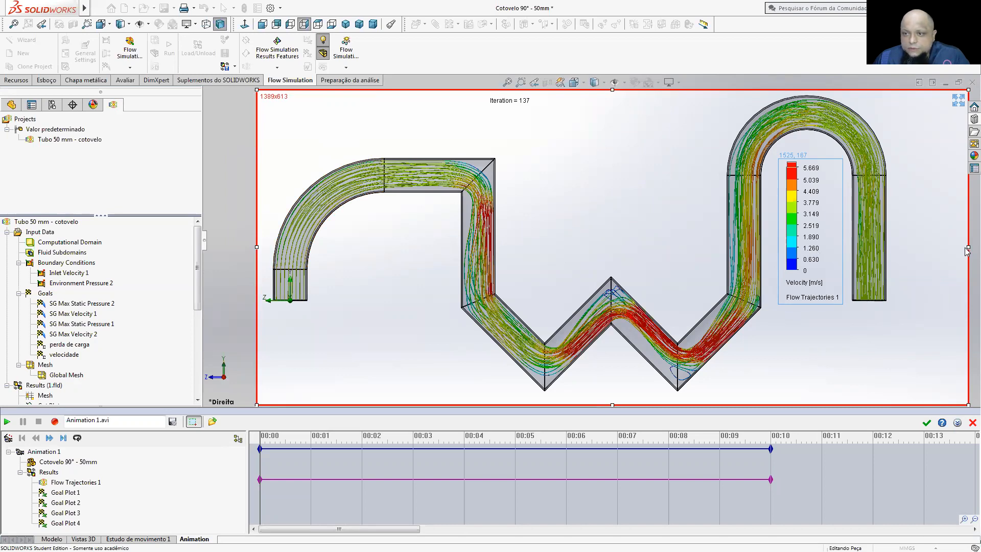
{"action": "left_click_drag", "start_coordinate": [964, 254], "coordinate": [895, 266]}
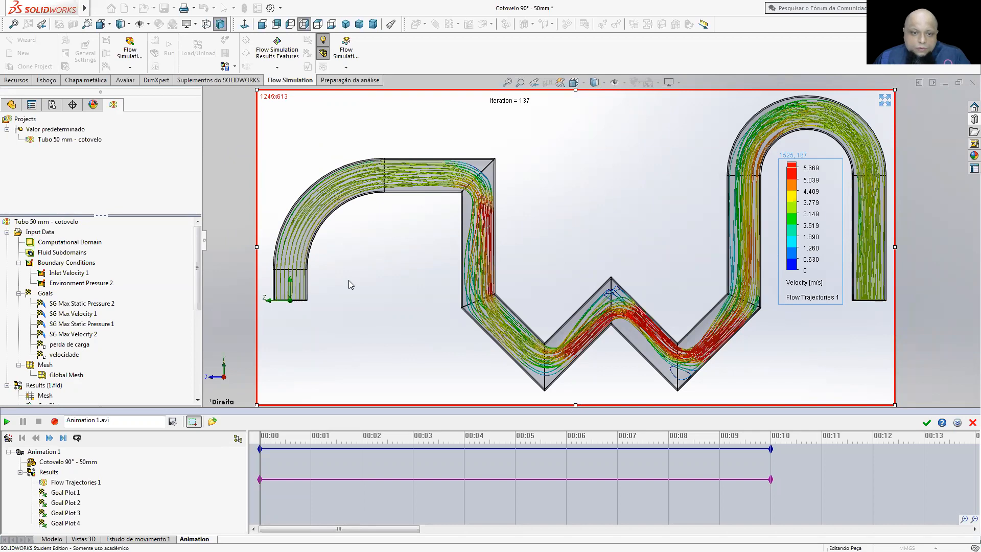
- Set the animation to save as the AVI file tubo aleatório in the Downloads folder
{"action": "left_click", "coordinate": [173, 420]}
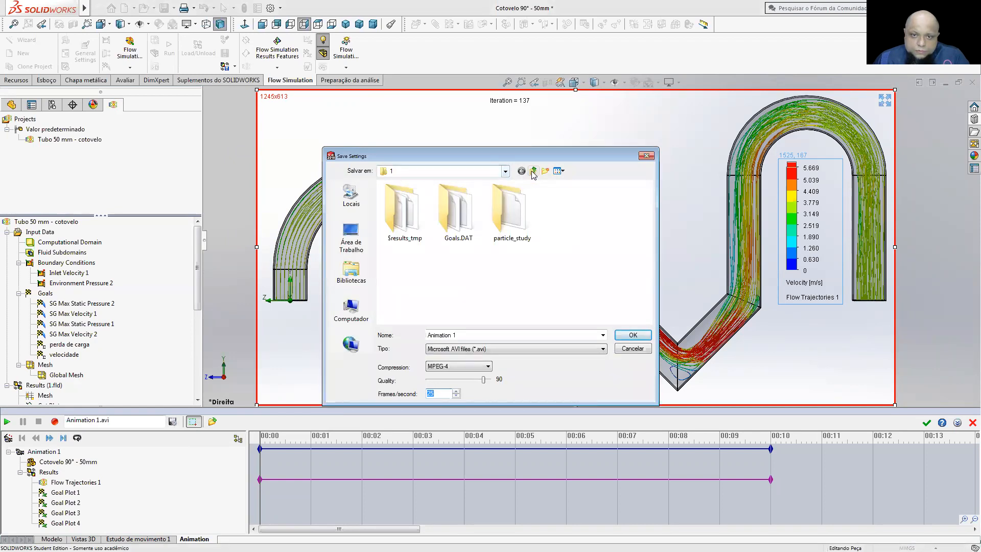
{"action": "left_click", "coordinate": [475, 337]}
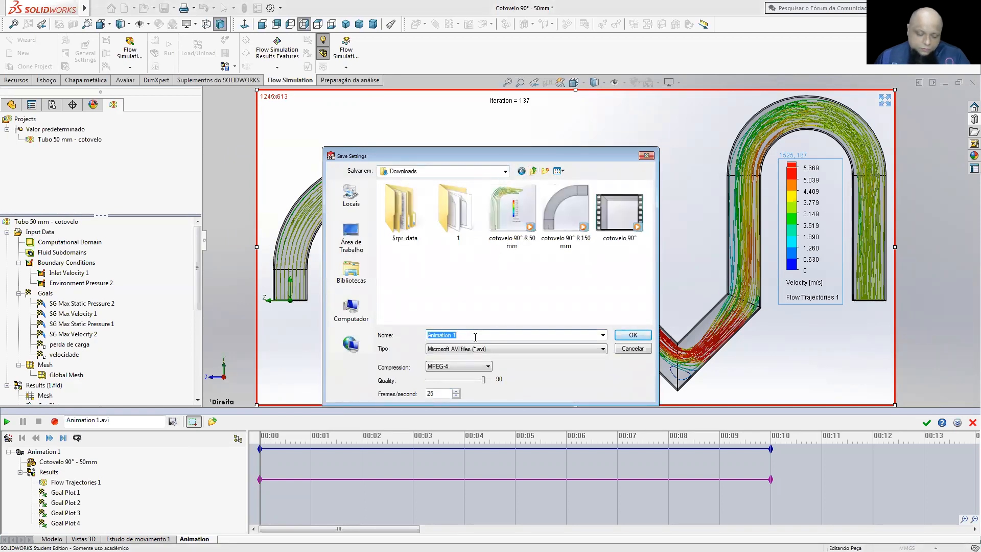
{"action": "type", "text": "tubo aleató"}
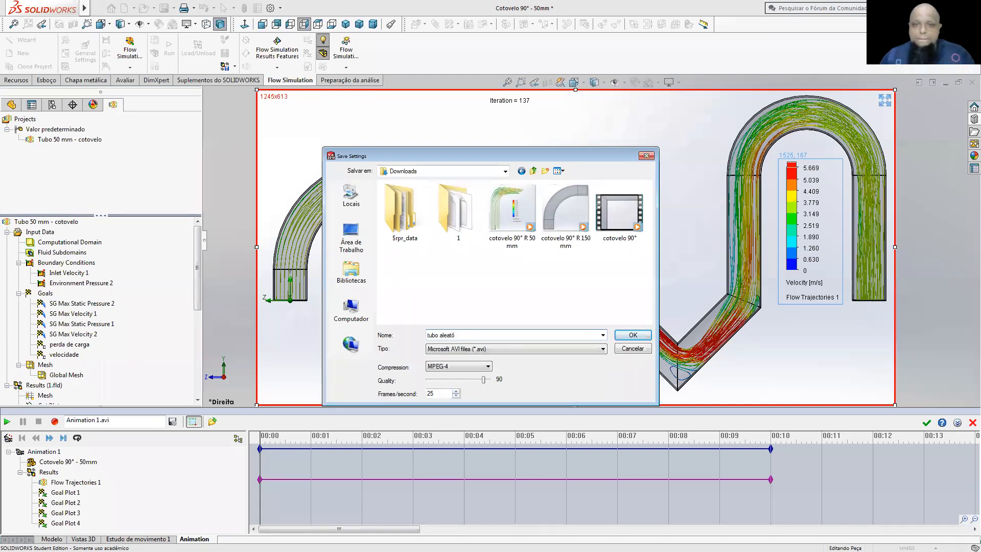
{"action": "left_click", "coordinate": [620, 336]}
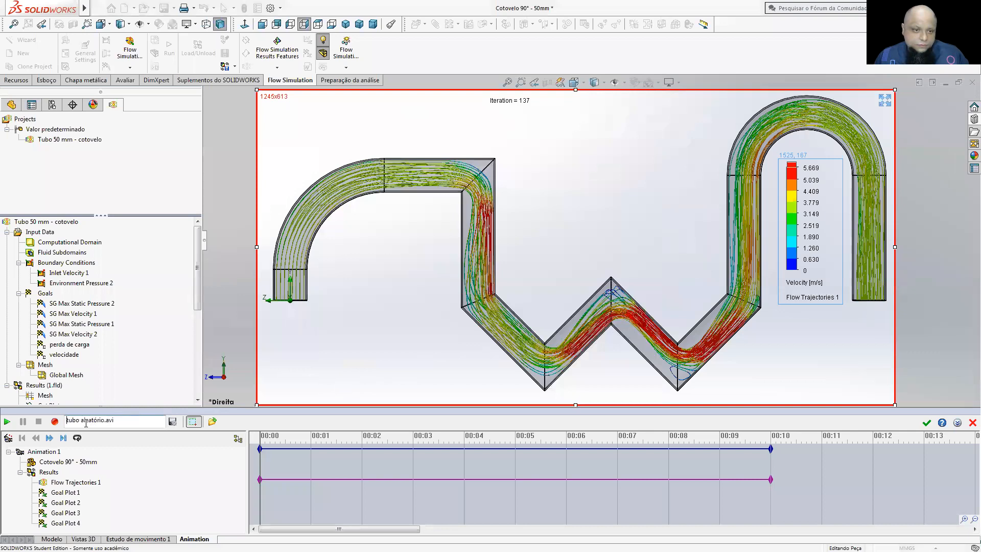
- Record the flow animation to disk, and leave the animation editor with the velocity legend placed above the pipe's first bend
{"action": "left_click", "coordinate": [54, 421]}
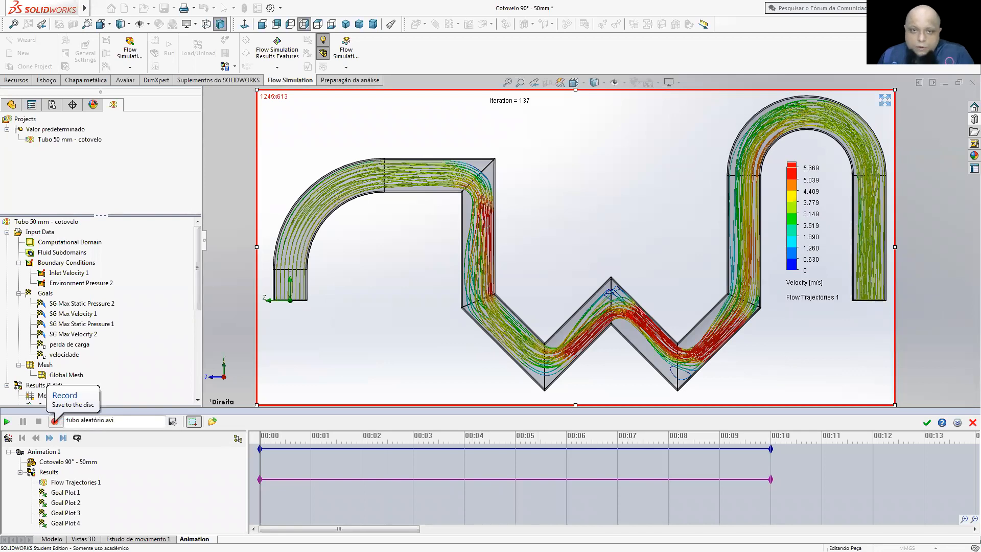
{"action": "left_click", "coordinate": [972, 422]}
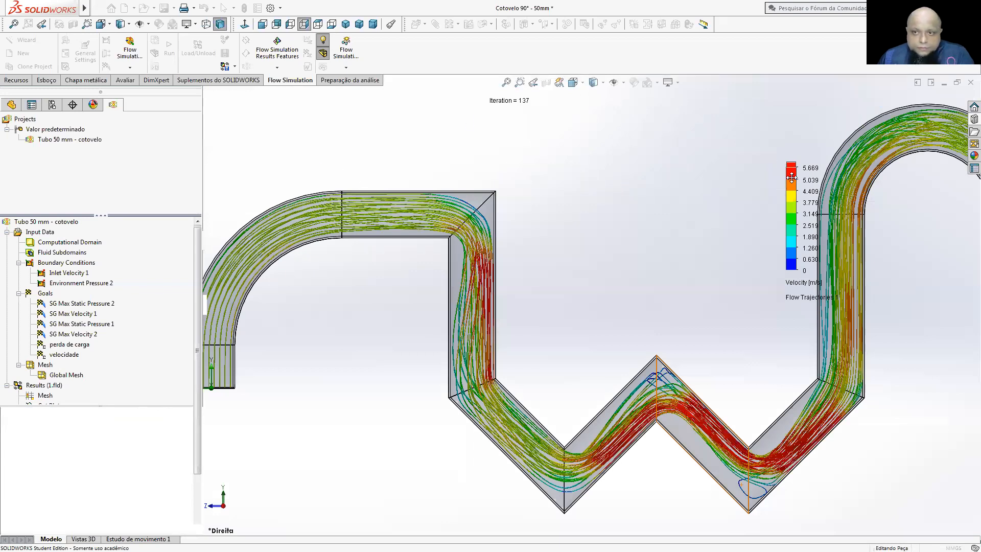
{"action": "left_click", "coordinate": [282, 145]}
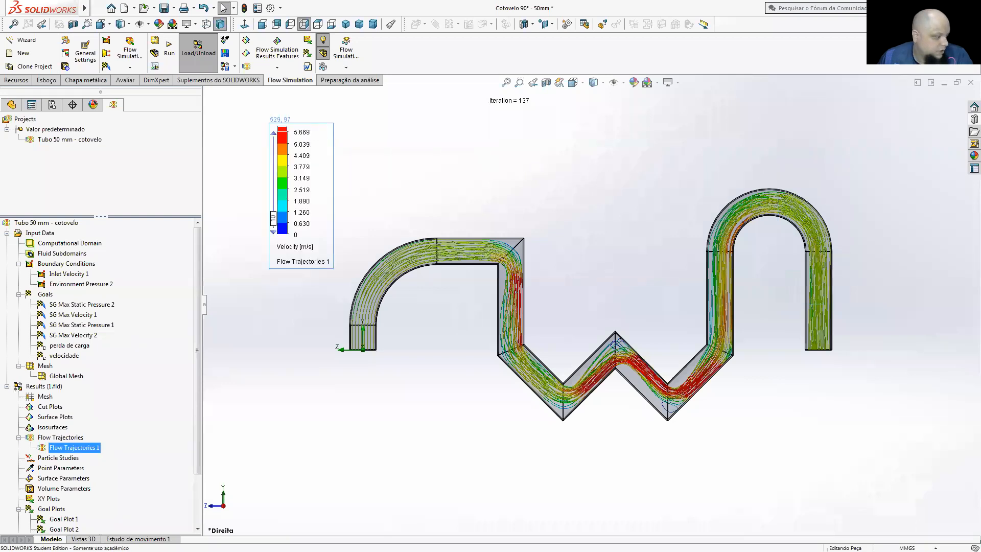
- Switch to the Downloads folder, maximize it, and play the tubo aleatório video
{"action": "key", "text": "alt+Tab"}
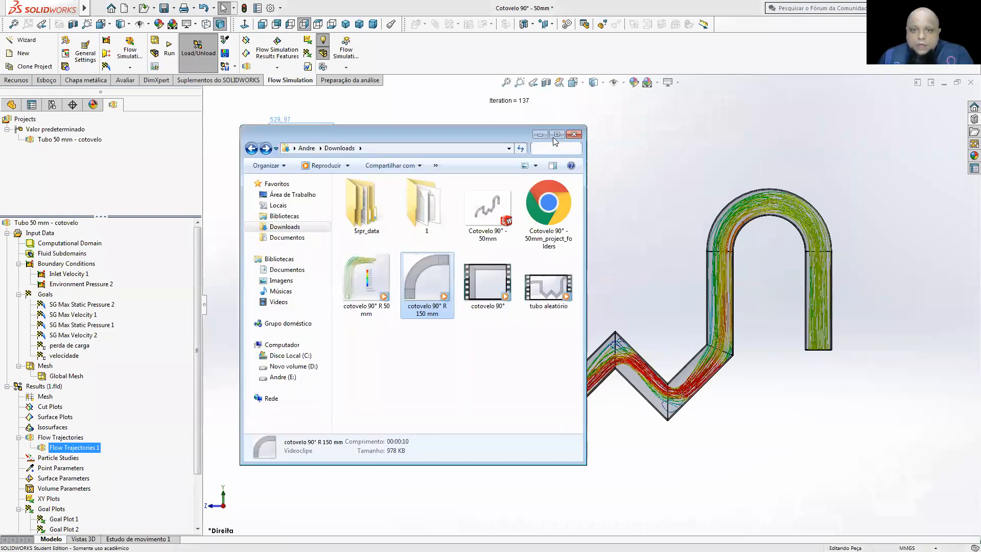
{"action": "left_click", "coordinate": [557, 134]}
{"action": "double_click", "coordinate": [508, 91]}
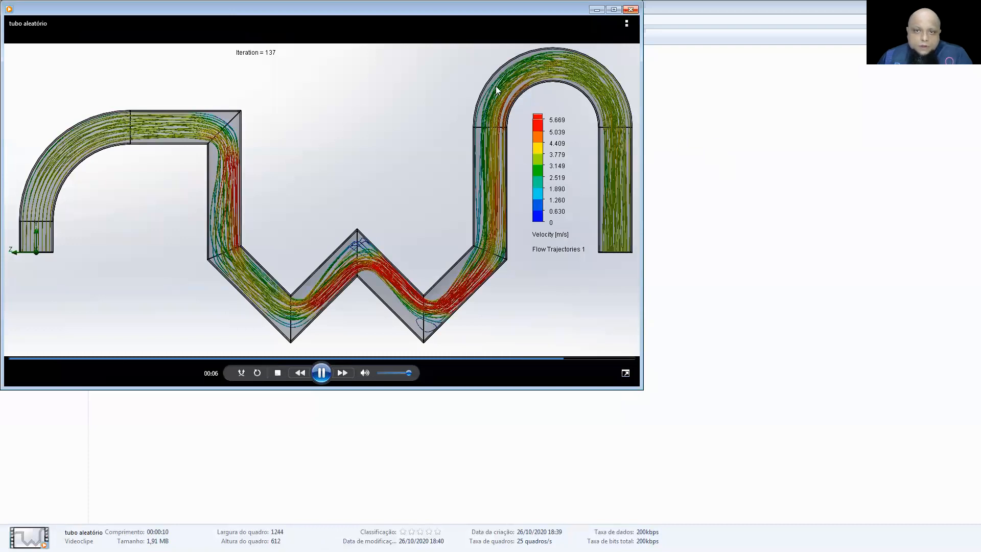
- Check the file properties of the tubo aleatório video and return to the Downloads folder
{"action": "left_click", "coordinate": [549, 296]}
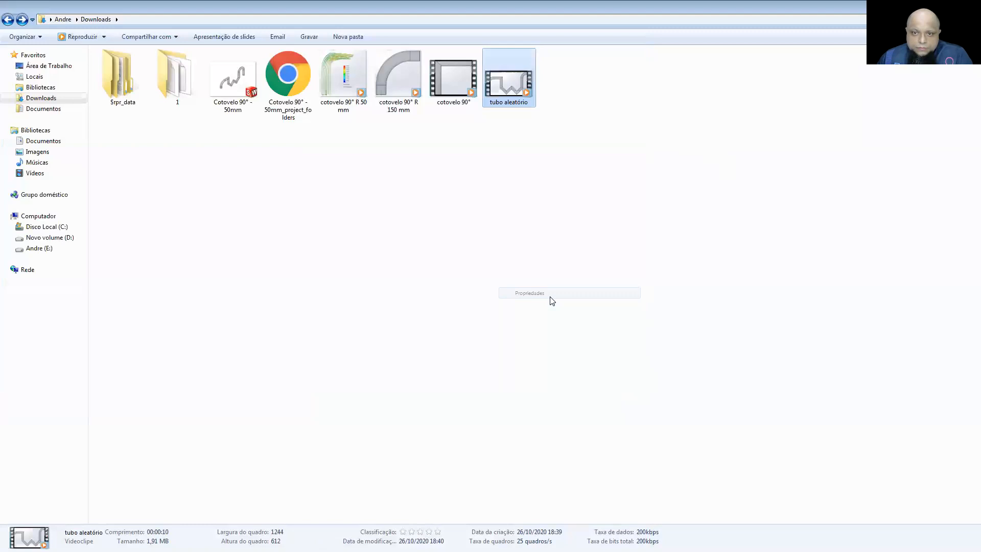
{"action": "left_click", "coordinate": [673, 96]}
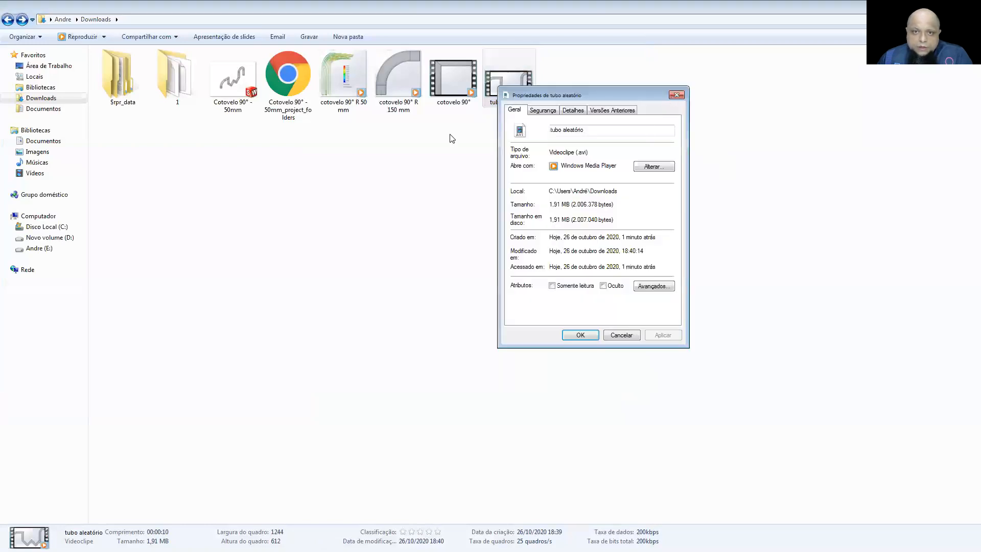
{"action": "left_click_drag", "start_coordinate": [459, 179], "coordinate": [44, 407]}
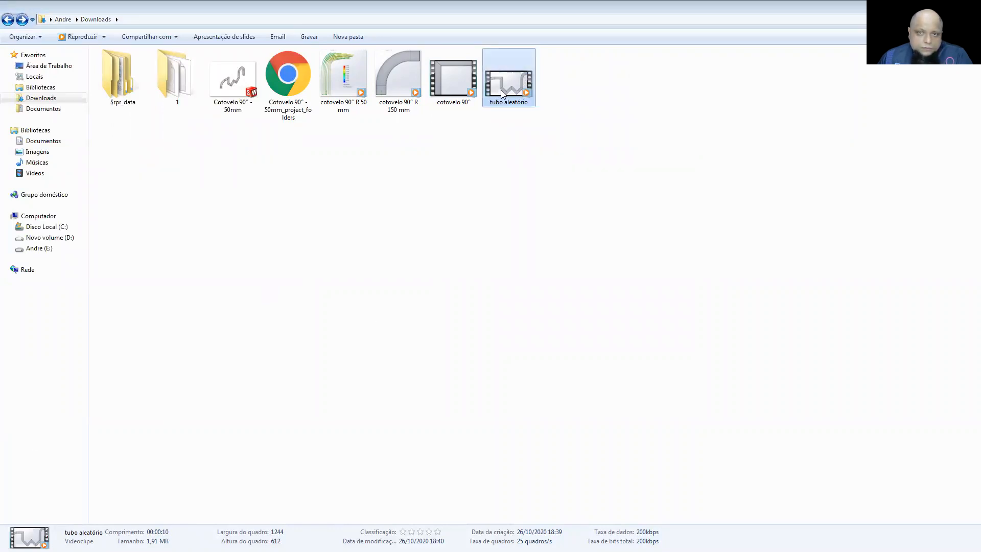
{"action": "left_click_drag", "start_coordinate": [502, 92], "coordinate": [3, 326]}
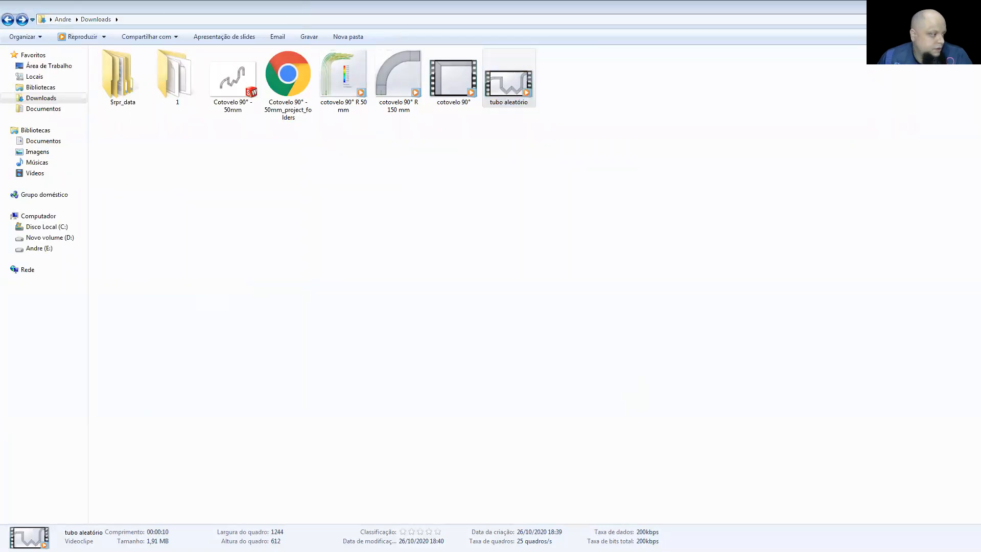
{"action": "left_click", "coordinate": [432, 223]}
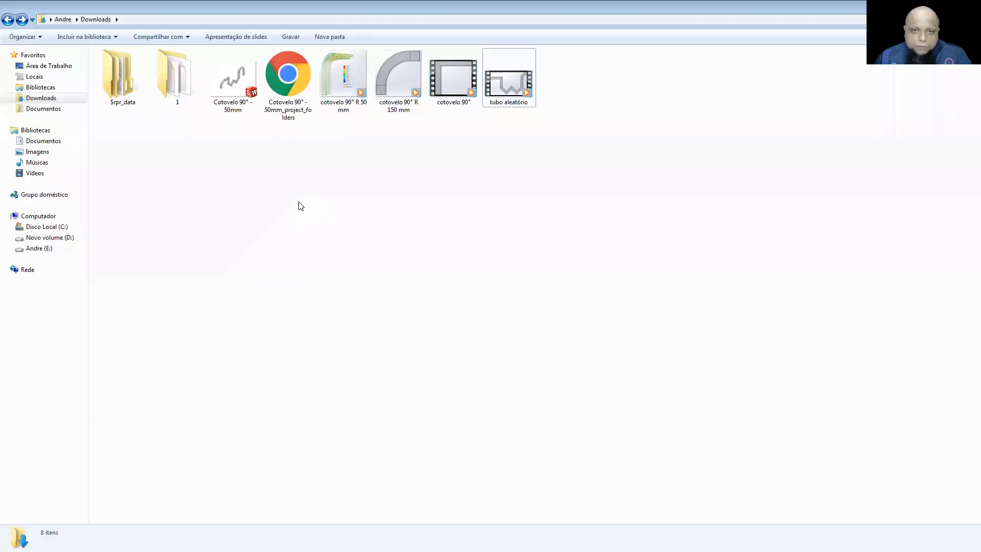
- Open the cotovelo 90° R 50 mm video, pause it, and place its player in the middle of the screen
{"action": "double_click", "coordinate": [334, 97]}
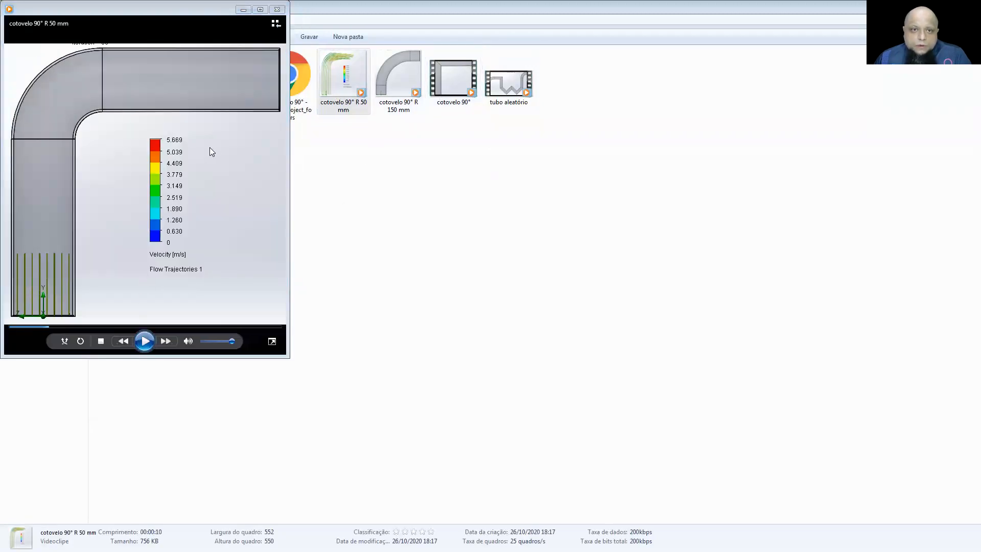
{"action": "left_click", "coordinate": [179, 6]}
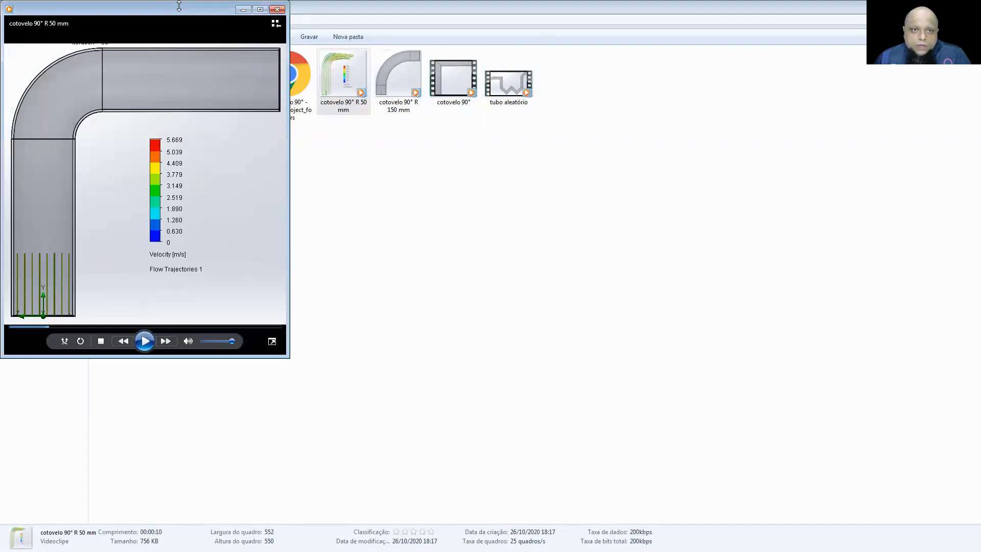
{"action": "left_click_drag", "start_coordinate": [194, 16], "coordinate": [573, 167]}
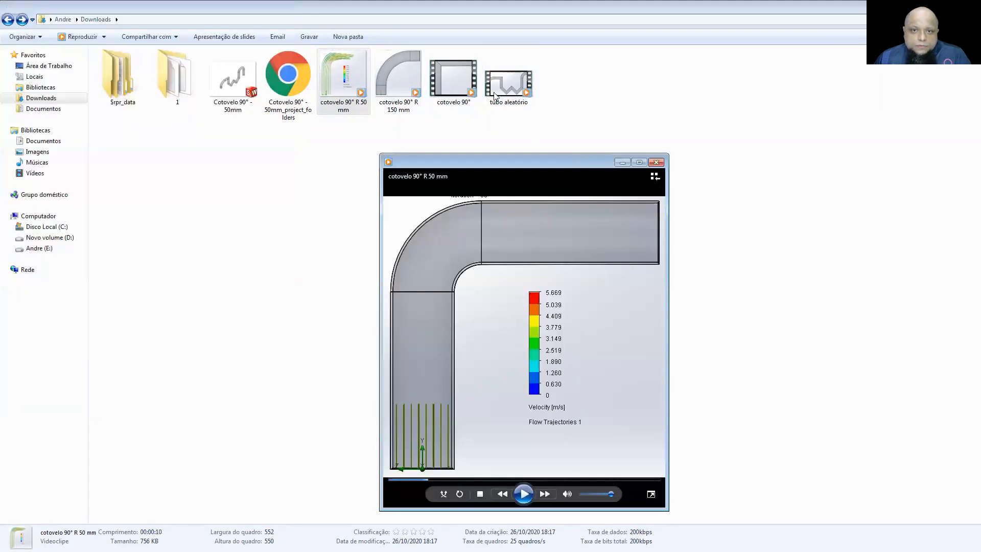
- Open the cotovelo 90° video in MPC-HC and stop its playback
{"action": "right_click", "coordinate": [465, 90]}
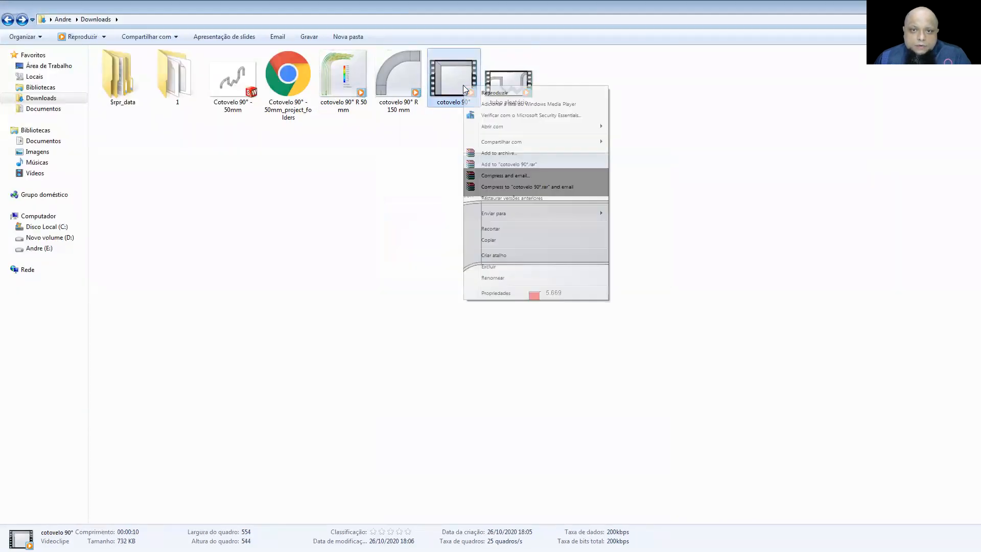
{"action": "left_click", "coordinate": [639, 149]}
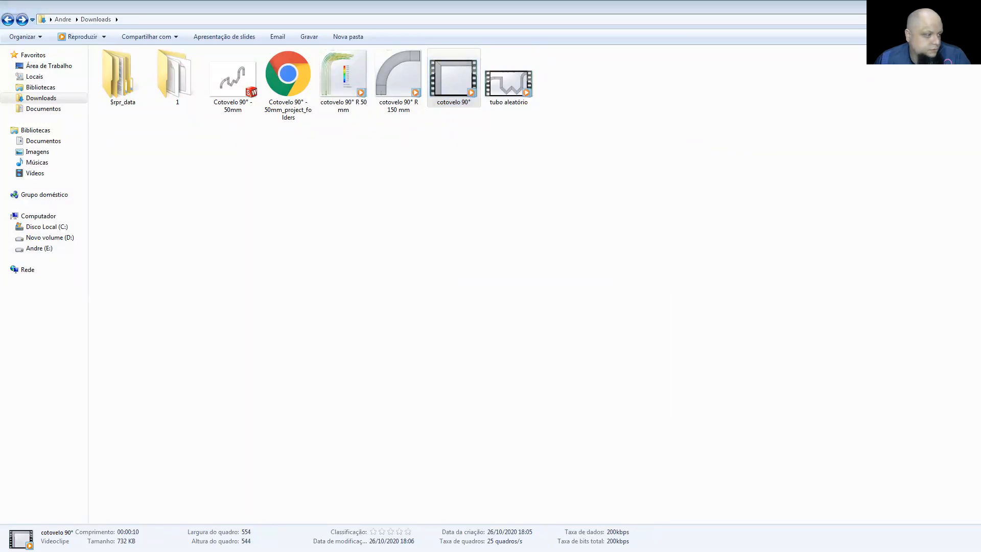
{"action": "left_click", "coordinate": [104, 450]}
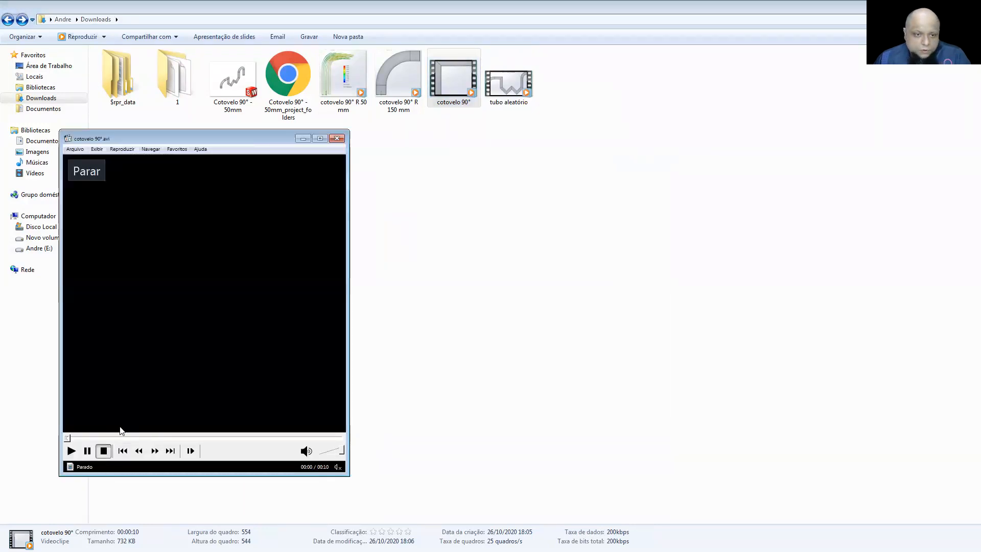
- Open the cotovelo 90° R 150 mm video in VLC media player beside the other two and minimize the windows behind them
{"action": "right_click", "coordinate": [408, 84]}
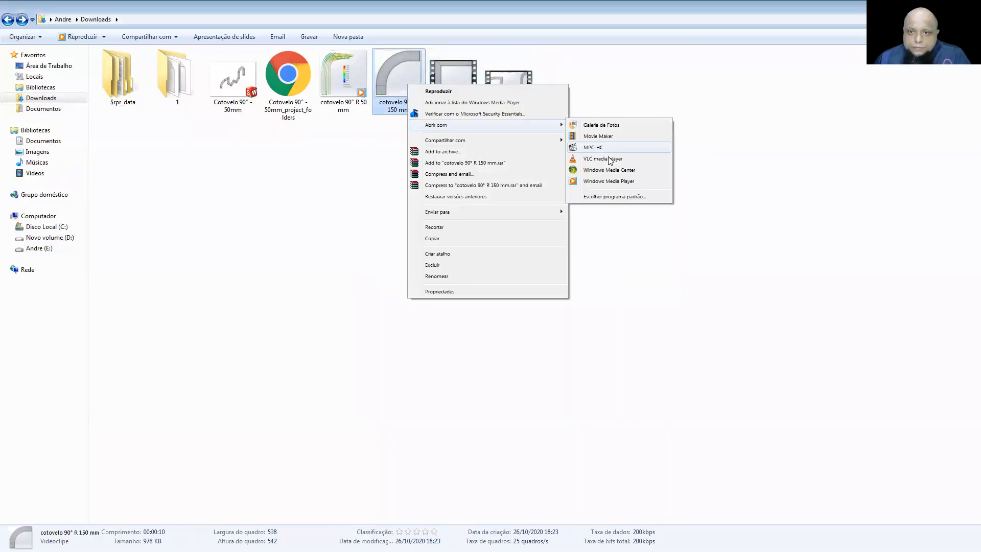
{"action": "left_click", "coordinate": [609, 160]}
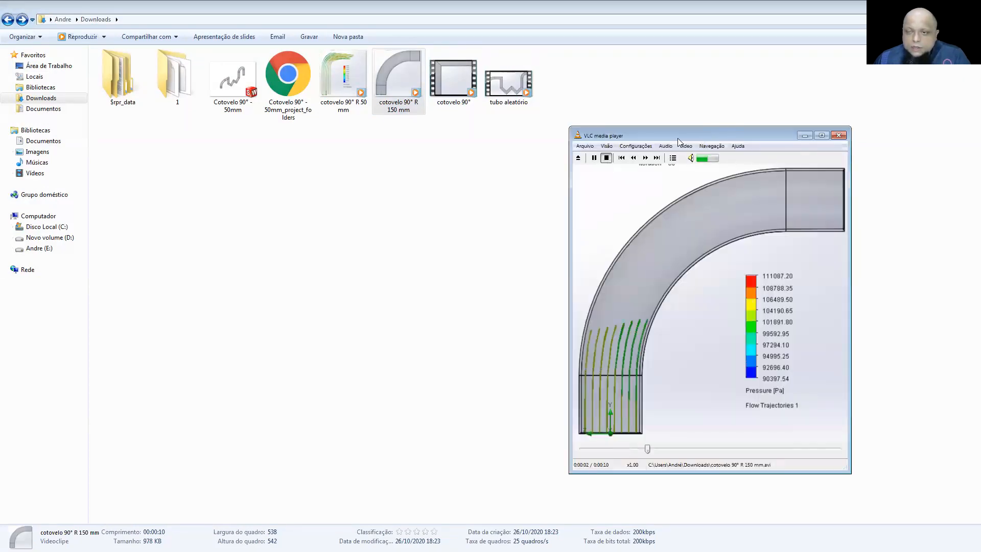
{"action": "left_click_drag", "start_coordinate": [680, 137], "coordinate": [805, 157]}
{"action": "left_click", "coordinate": [934, 5]}
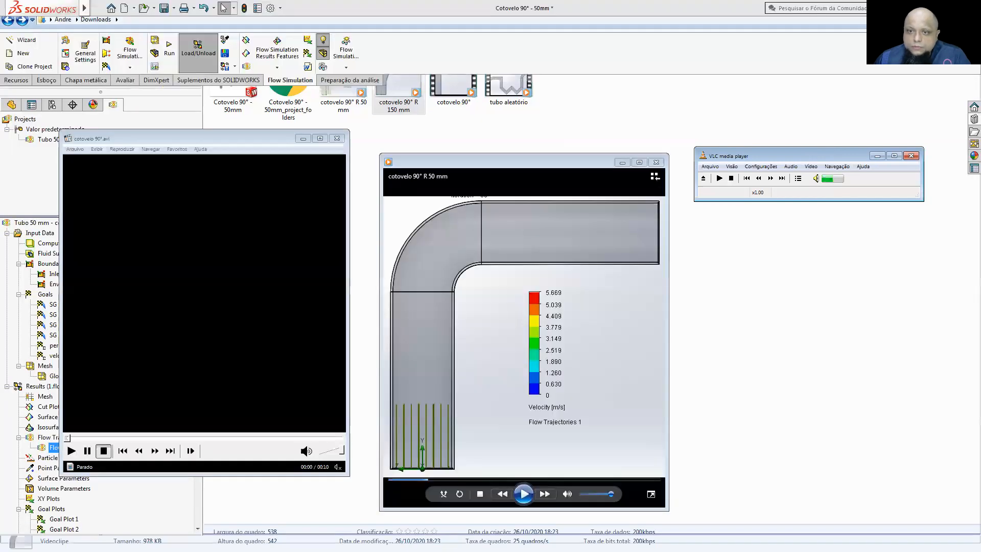
{"action": "left_click", "coordinate": [934, 7]}
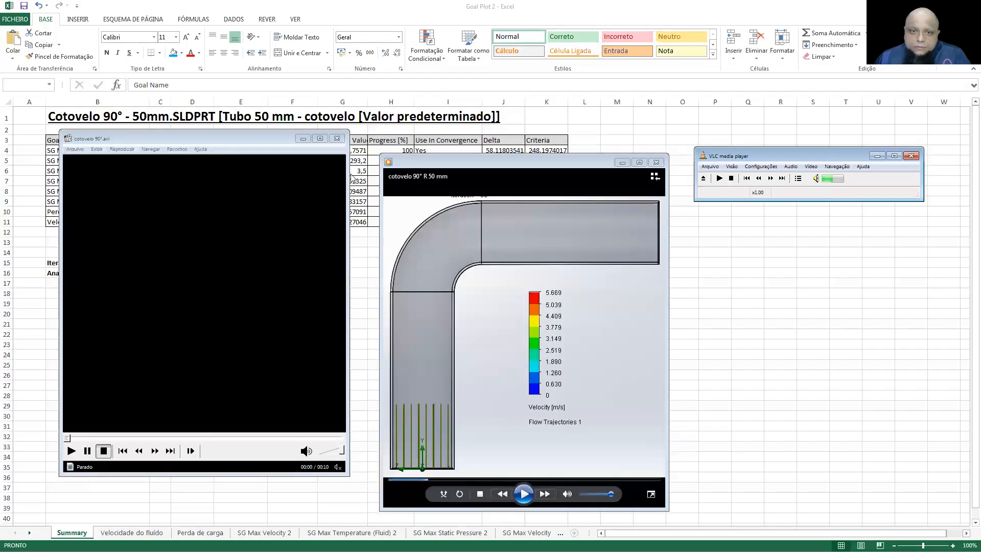
- Line up the cotovelo 90° and R 50 mm players side by side, with the cotovelo 90° video paused near its start
{"action": "left_click_drag", "start_coordinate": [202, 136], "coordinate": [169, 116]}
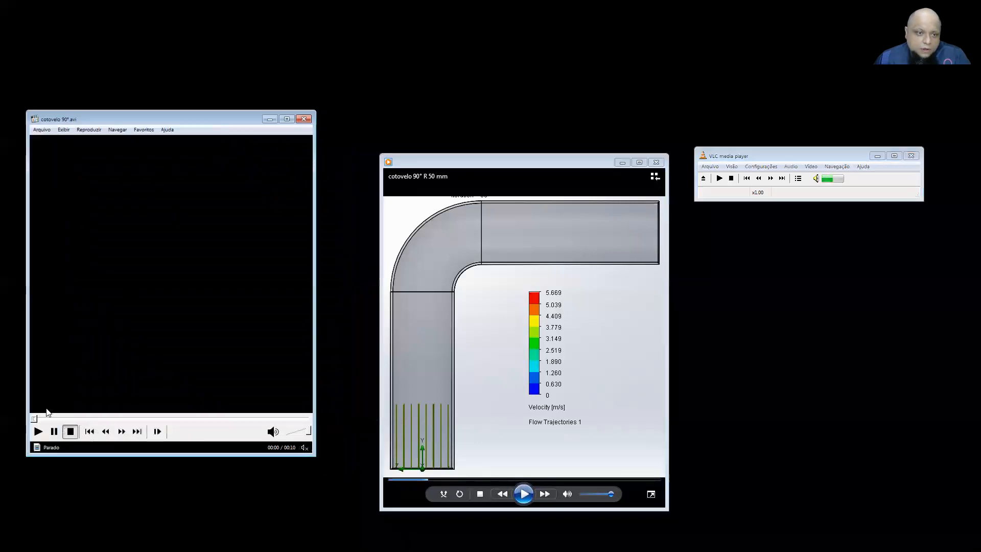
{"action": "left_click", "coordinate": [38, 431]}
{"action": "left_click", "coordinate": [54, 431]}
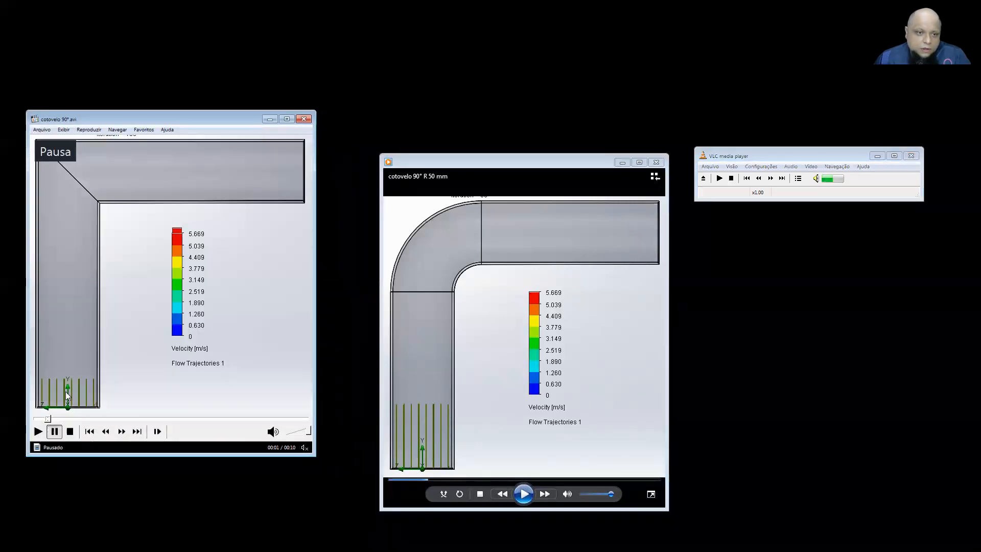
{"action": "left_click", "coordinate": [463, 158]}
{"action": "left_click_drag", "start_coordinate": [462, 159], "coordinate": [456, 120]}
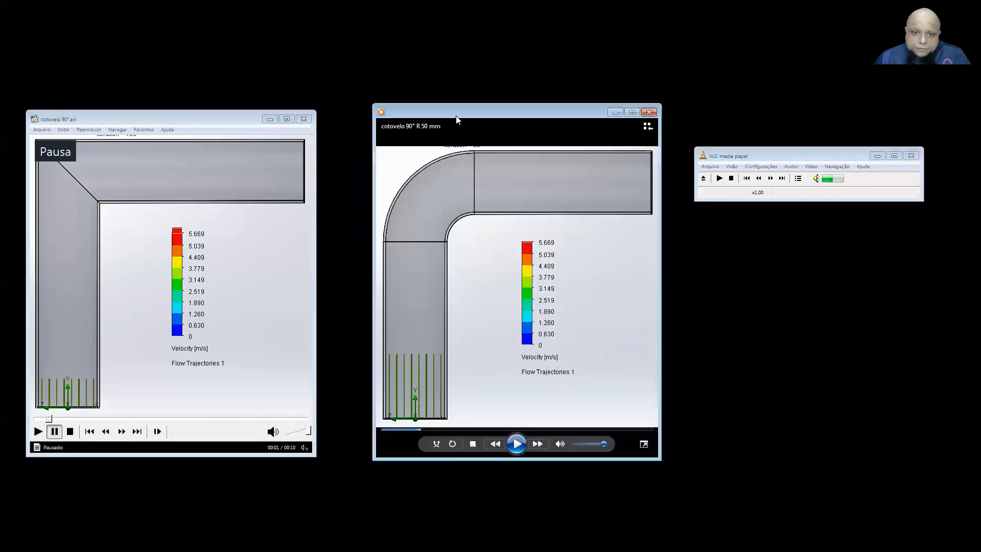
- Play the cotovelo 90° R 150 mm video, align its player with the other two, and pause it
{"action": "left_click", "coordinate": [894, 156]}
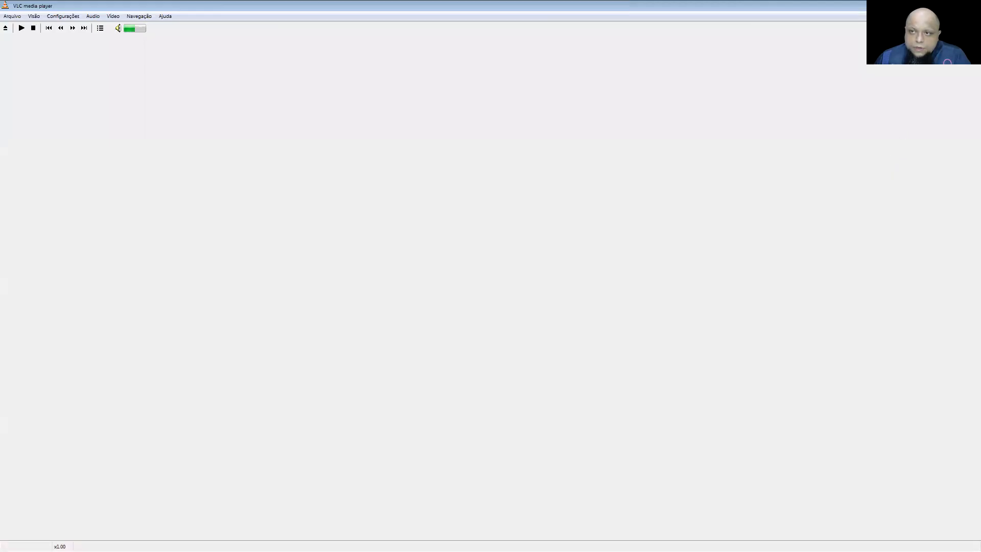
{"action": "left_click", "coordinate": [951, 5]}
{"action": "left_click", "coordinate": [719, 178]}
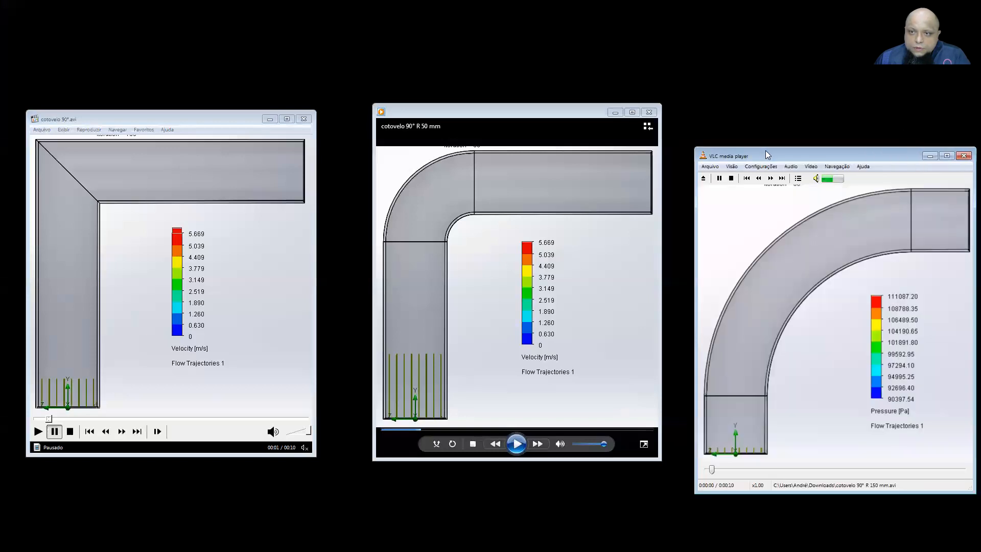
{"action": "left_click_drag", "start_coordinate": [768, 152], "coordinate": [764, 118]}
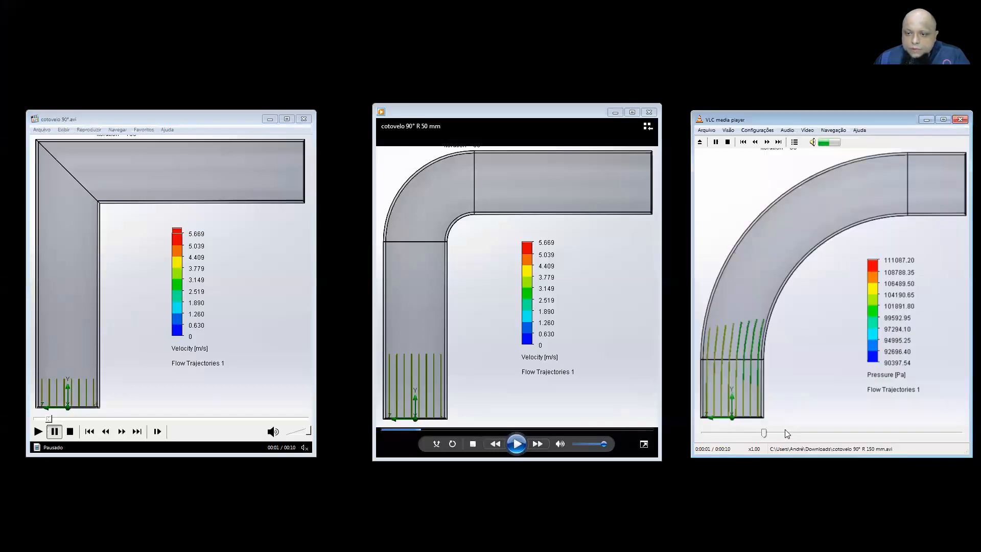
{"action": "left_click", "coordinate": [715, 142]}
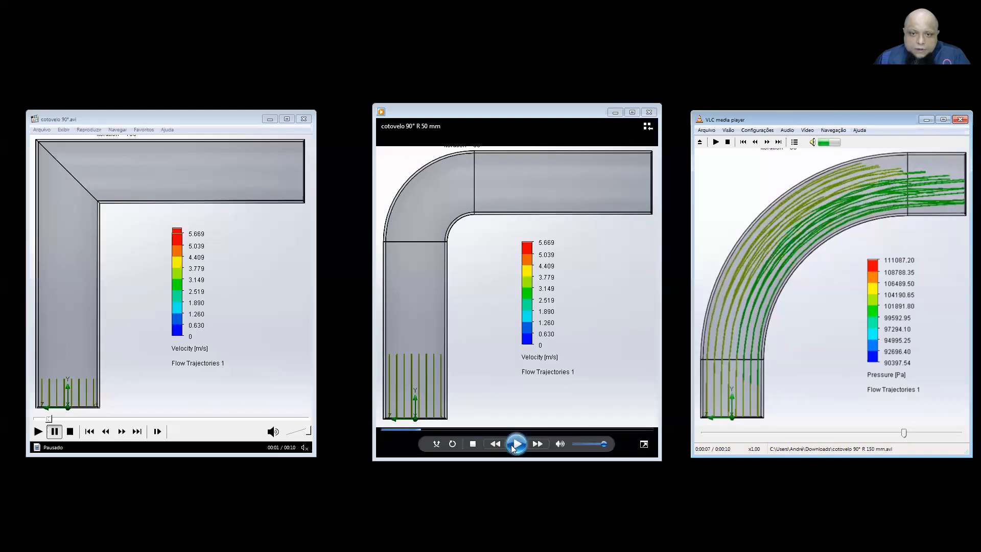
- Play the cotovelo 90° and R 50 mm videos together and pause both to compare their velocity trajectories
{"action": "left_click", "coordinate": [40, 429]}
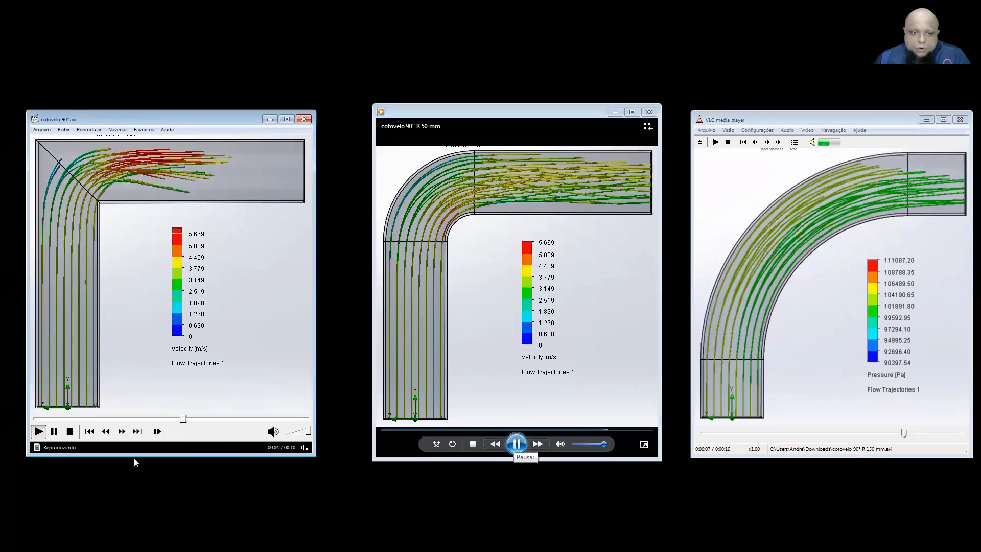
{"action": "left_click", "coordinate": [515, 443]}
{"action": "left_click", "coordinate": [55, 432]}
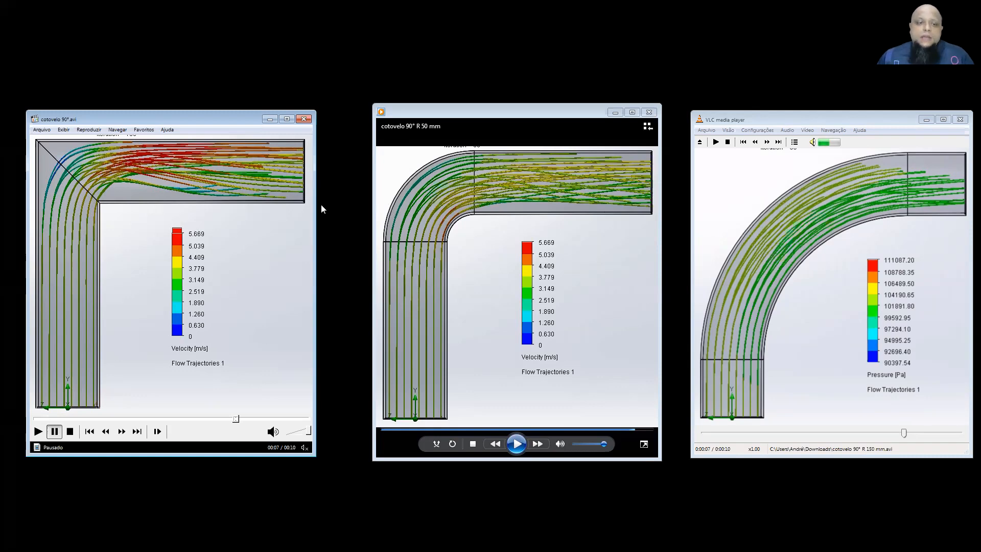
- Resume all three elbow videos to compare the flow through the different bends
{"action": "left_click", "coordinate": [38, 431]}
{"action": "left_click", "coordinate": [516, 443]}
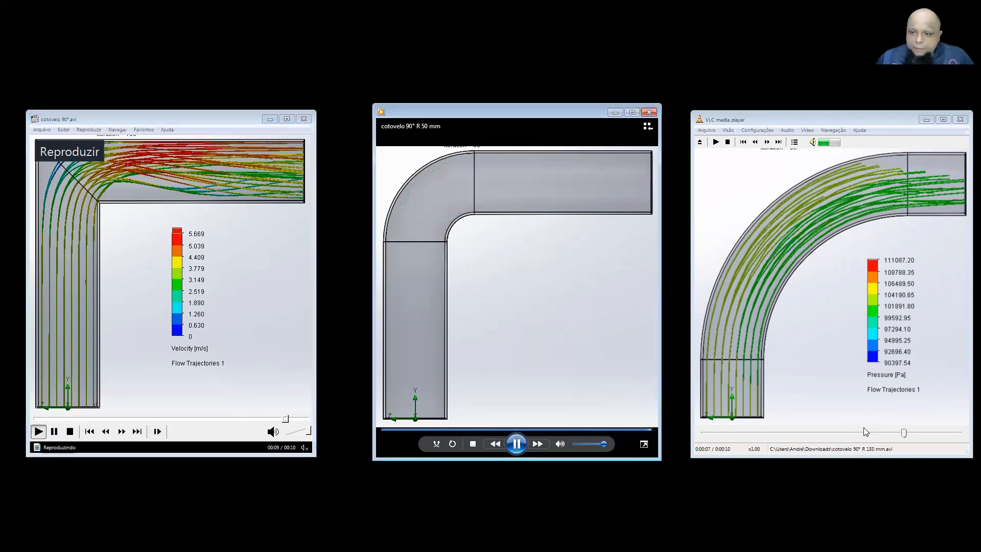
{"action": "left_click", "coordinate": [715, 142]}
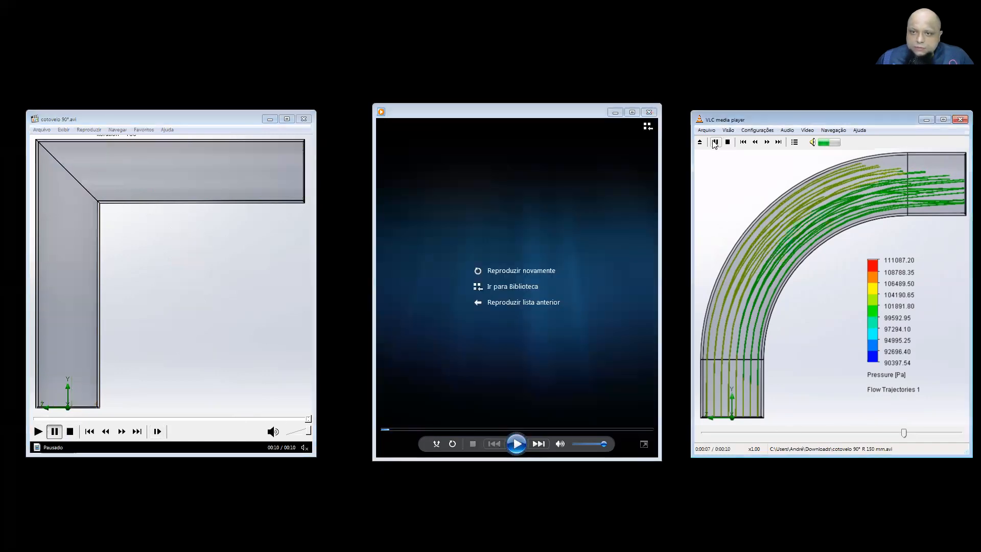
- Run the three elbow videos again to compare their flow up to the end
{"action": "left_click", "coordinate": [38, 431]}
{"action": "left_click", "coordinate": [515, 444]}
{"action": "left_click", "coordinate": [714, 143]}
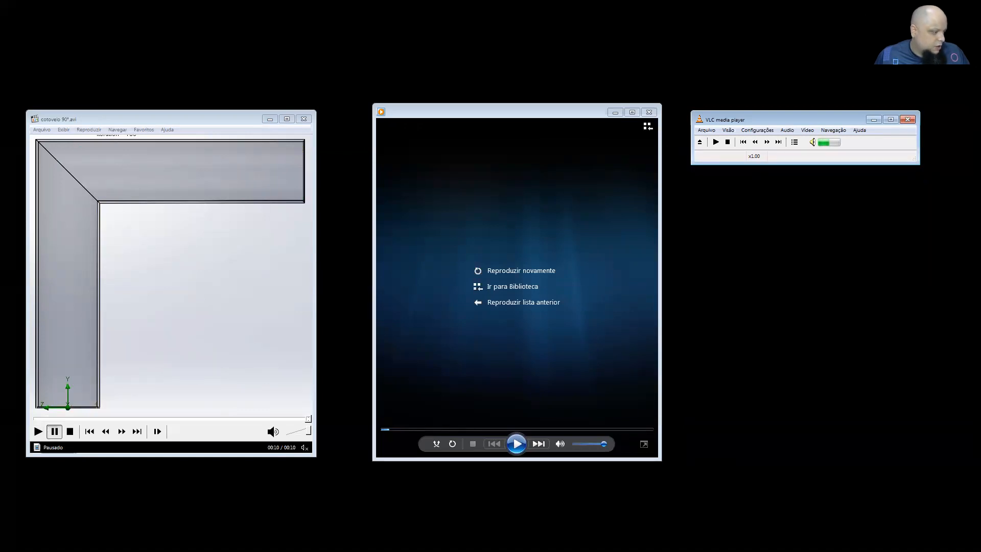
- Switch to SOLIDWORKS, save and close the Cotovelo 90° - 50mm part, and close the remaining video player
{"action": "key", "text": "alt+Tab"}
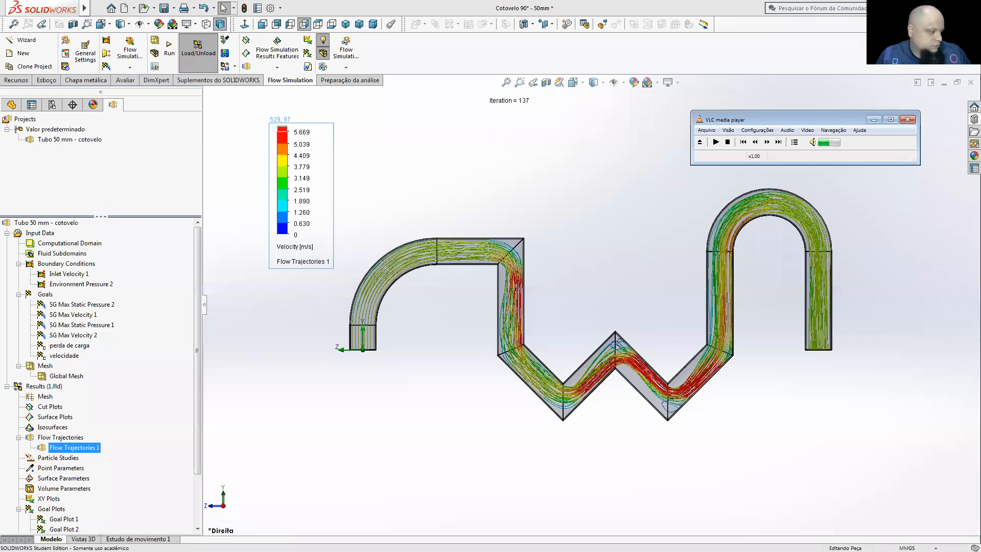
{"action": "left_click", "coordinate": [164, 7]}
{"action": "left_click", "coordinate": [970, 82]}
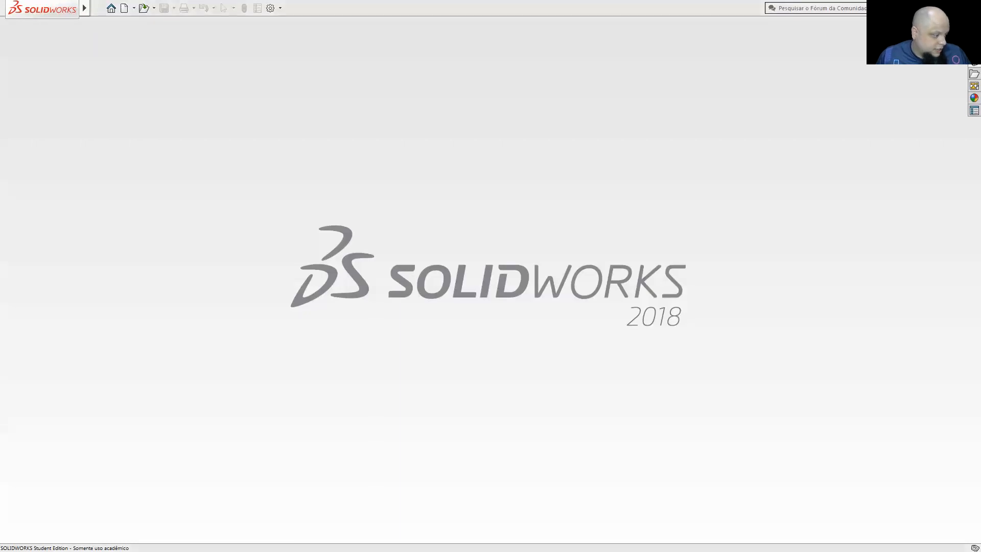
{"action": "key", "text": "alt+Tab"}
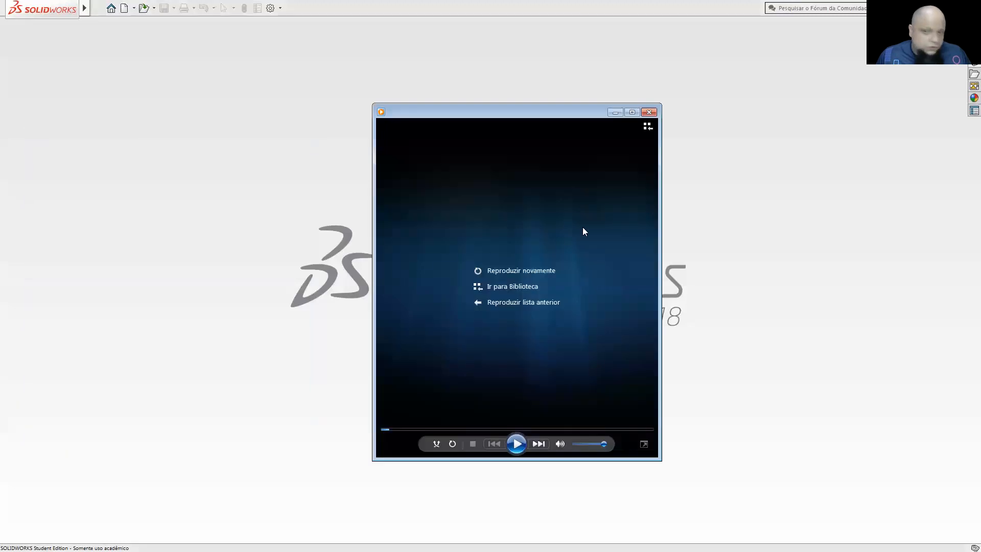
{"action": "left_click", "coordinate": [649, 112]}
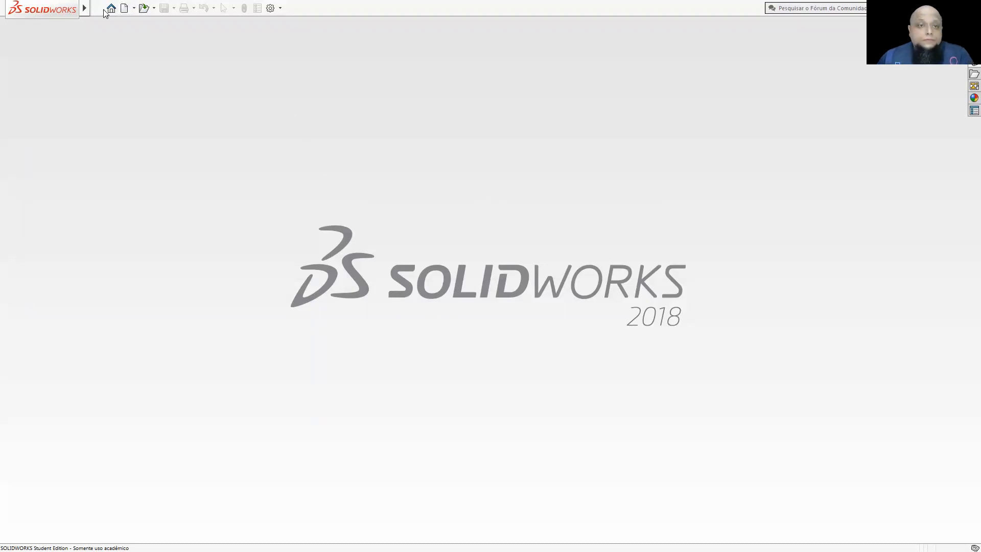
- Create a new part (Peça) document and bring up its sketch tools
{"action": "left_click", "coordinate": [124, 8]}
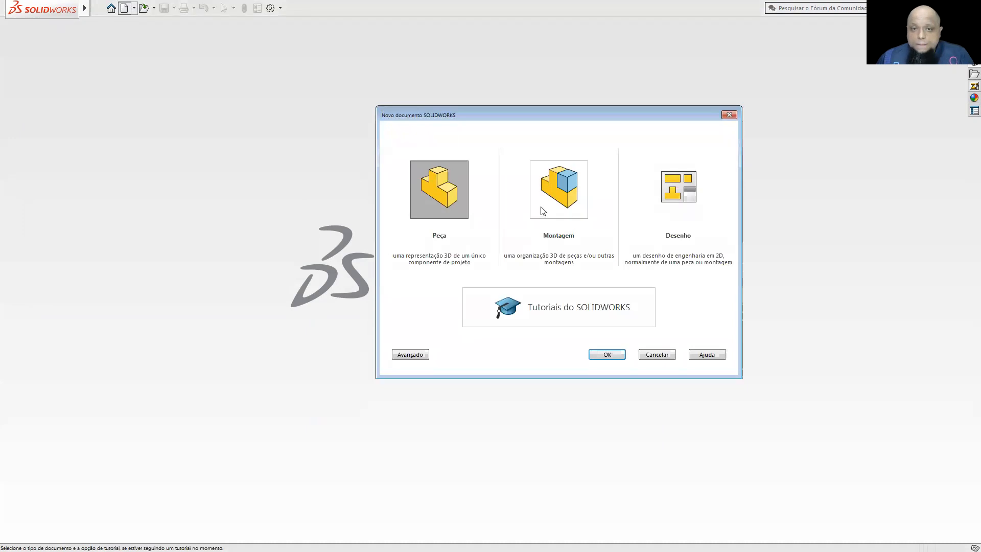
{"action": "left_click", "coordinate": [605, 356]}
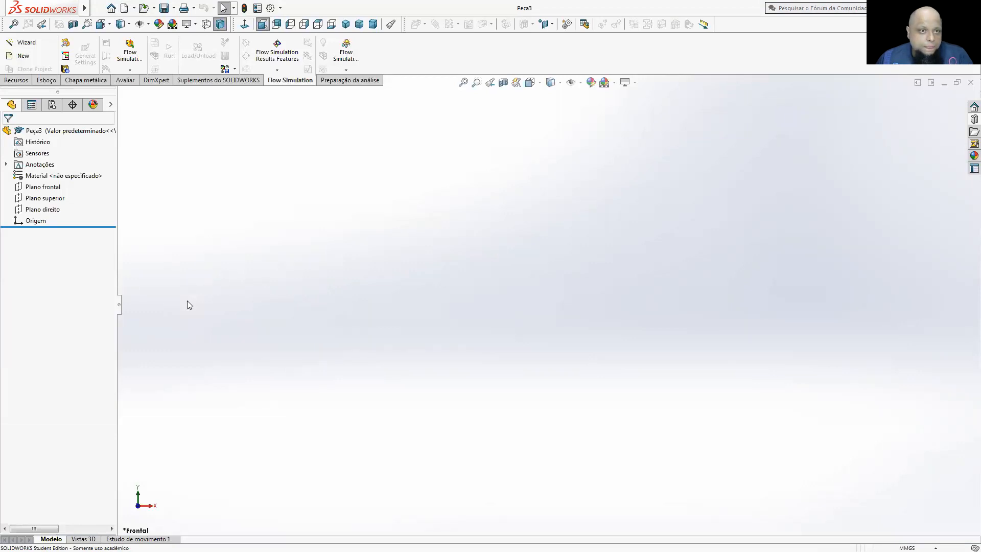
{"action": "left_click", "coordinate": [17, 80]}
{"action": "left_click", "coordinate": [46, 80]}
{"action": "left_click", "coordinate": [16, 49]}
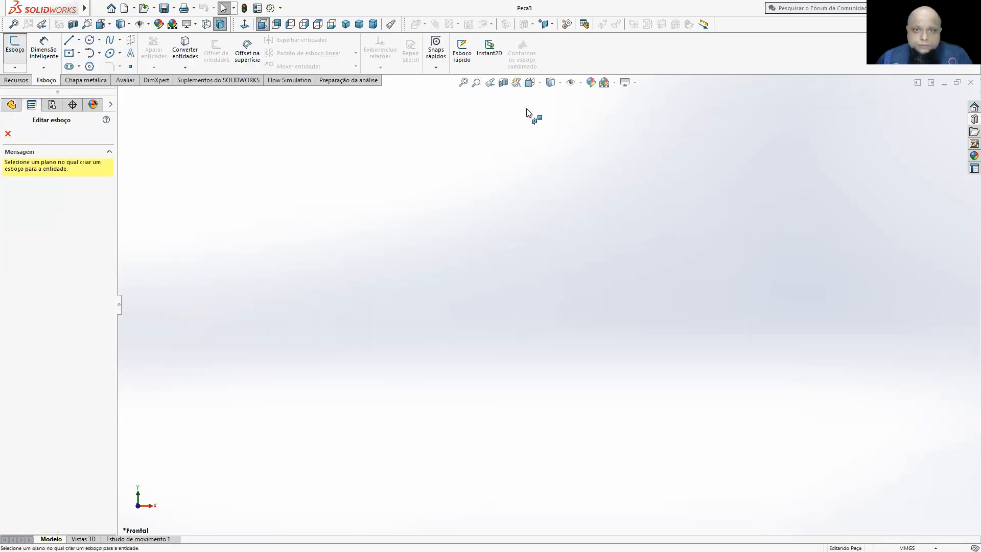
{"action": "left_click", "coordinate": [531, 83]}
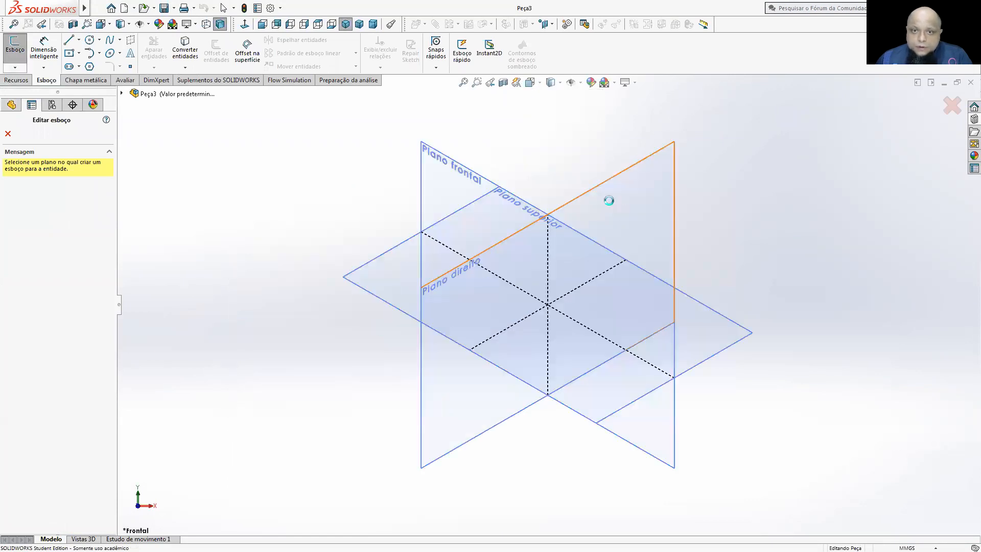
{"action": "left_click", "coordinate": [609, 204]}
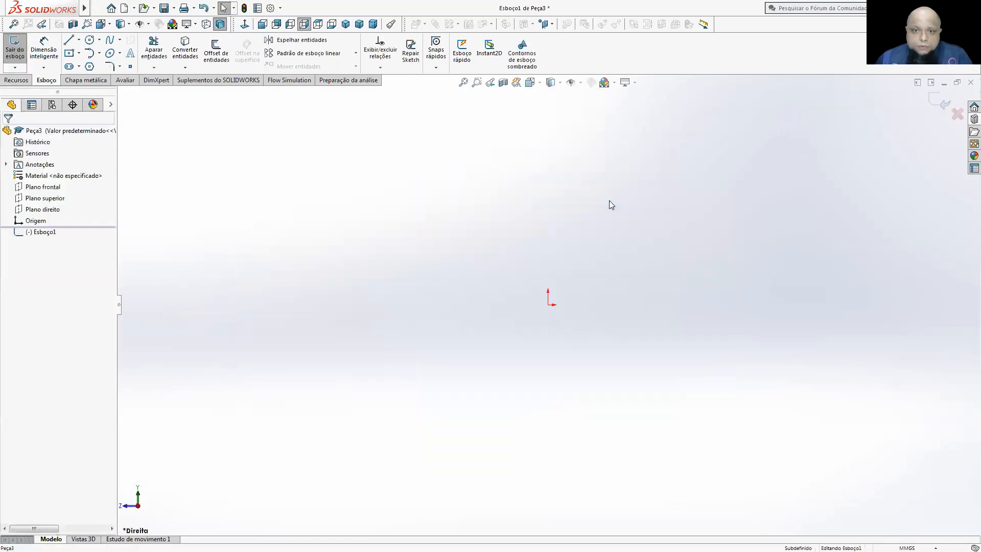
{"action": "left_click", "coordinate": [957, 113]}
{"action": "left_click", "coordinate": [512, 289]}
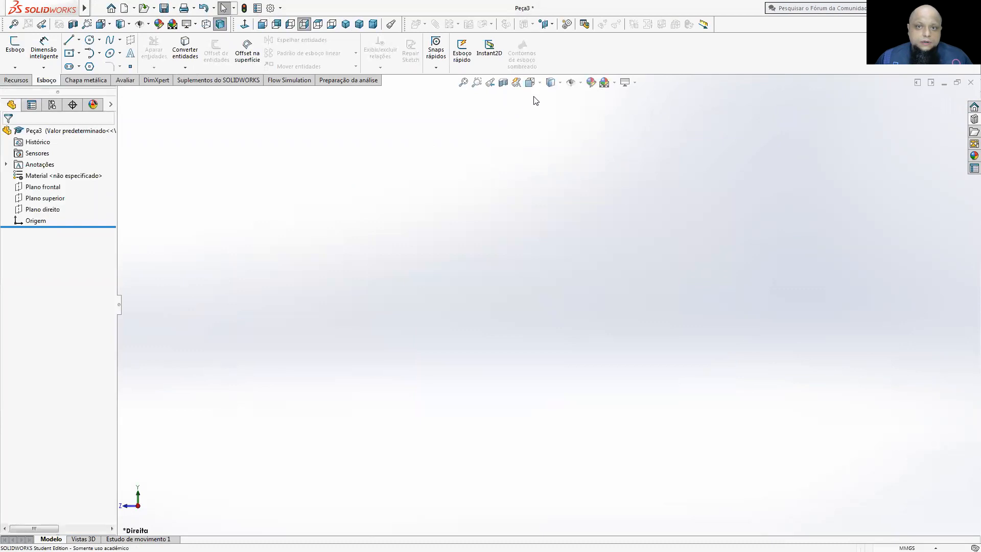
- In isometric view, start a sketch on the front plane and draw a circle about 81 mm in diameter centred on the origin
{"action": "left_click", "coordinate": [534, 80]}
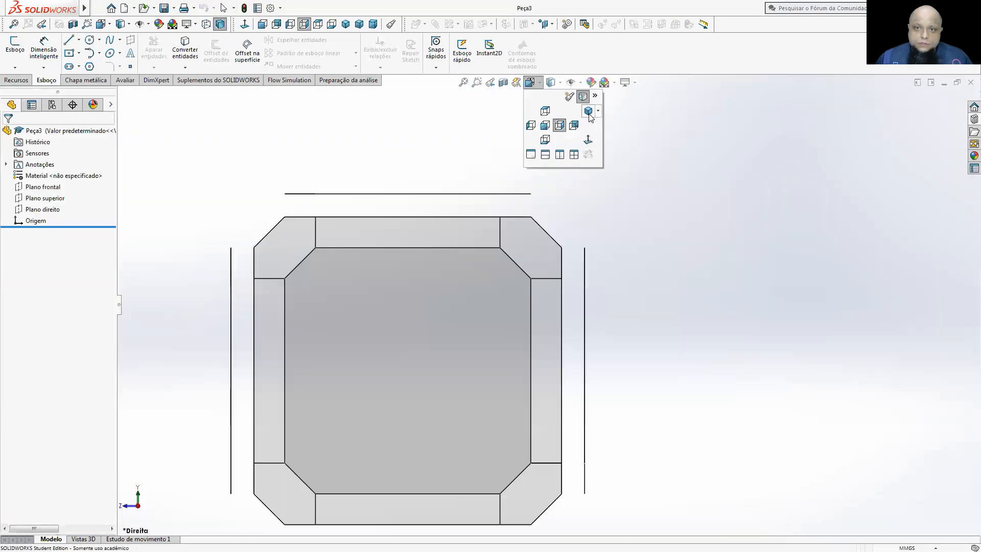
{"action": "left_click", "coordinate": [588, 112]}
{"action": "left_click", "coordinate": [15, 45]}
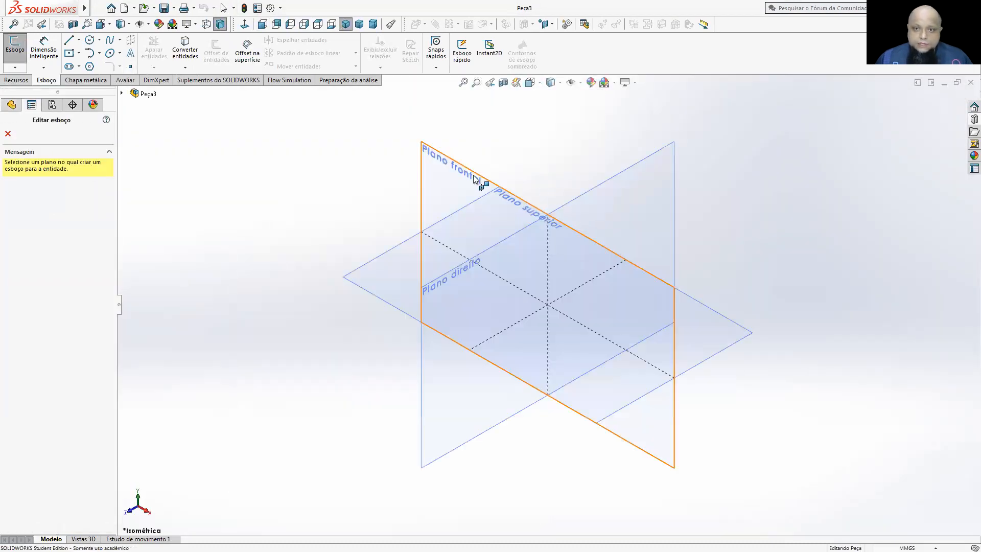
{"action": "left_click", "coordinate": [461, 180]}
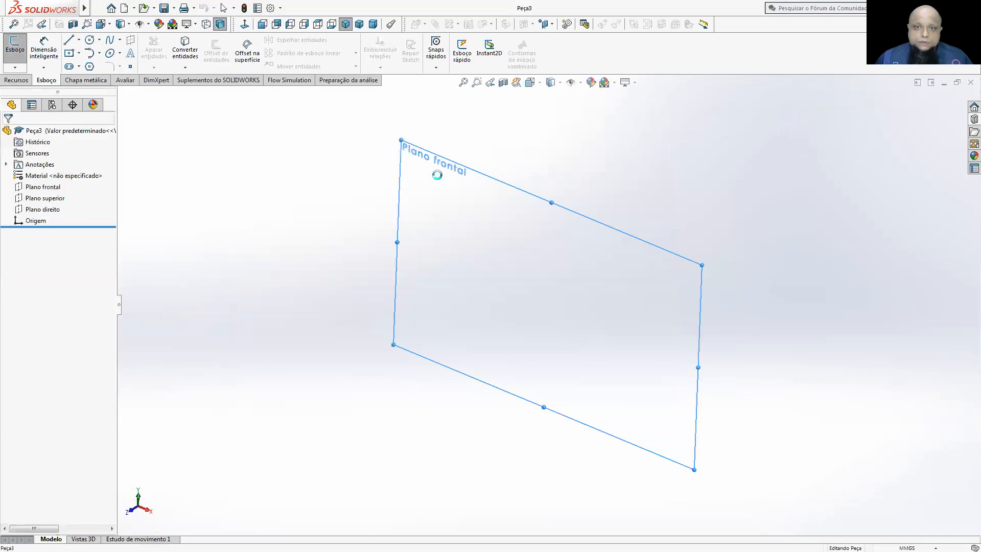
{"action": "left_click", "coordinate": [89, 40]}
{"action": "left_click", "coordinate": [547, 305]}
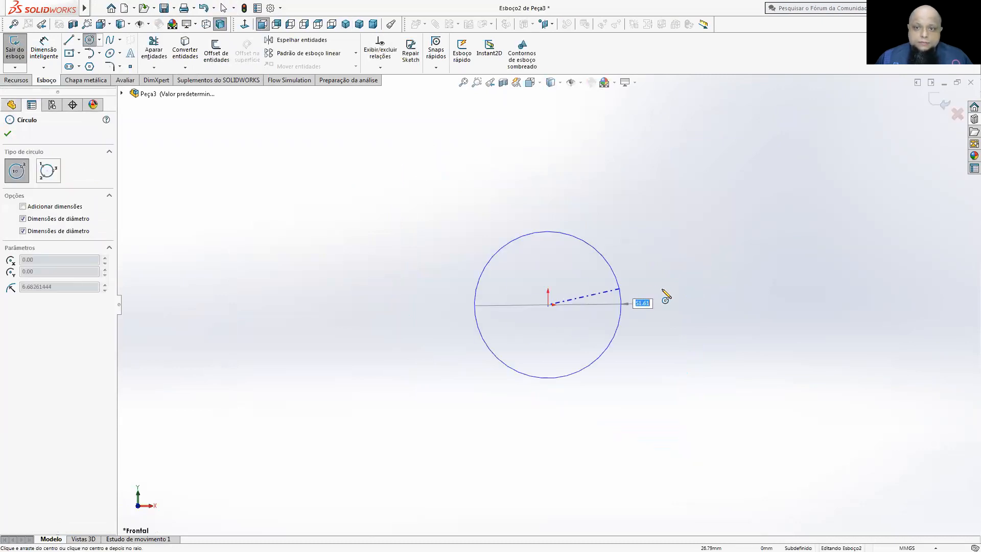
{"action": "left_click", "coordinate": [663, 299]}
- Dimension the circle's diameter to 100 mm
{"action": "left_click", "coordinate": [54, 61]}
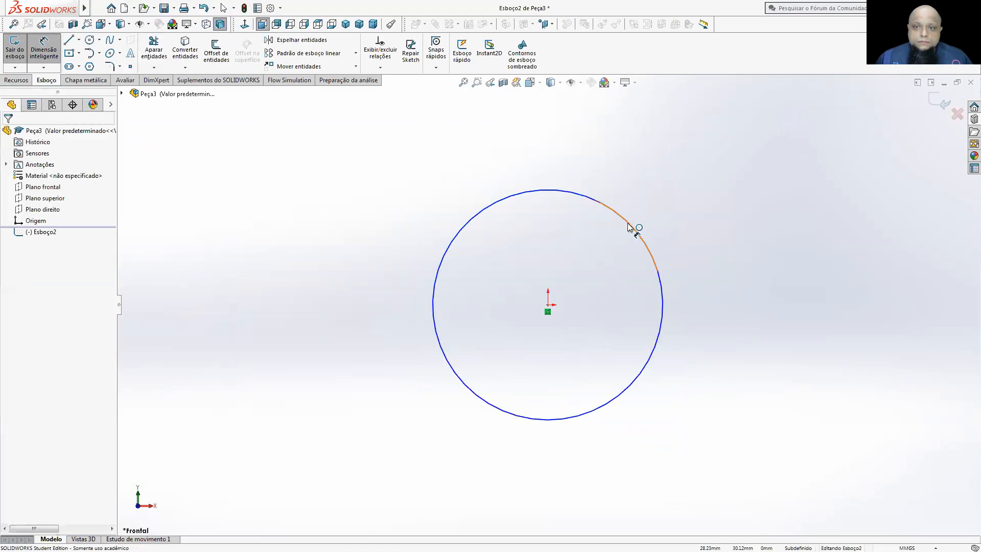
{"action": "left_click", "coordinate": [687, 215]}
{"action": "left_click", "coordinate": [685, 213]}
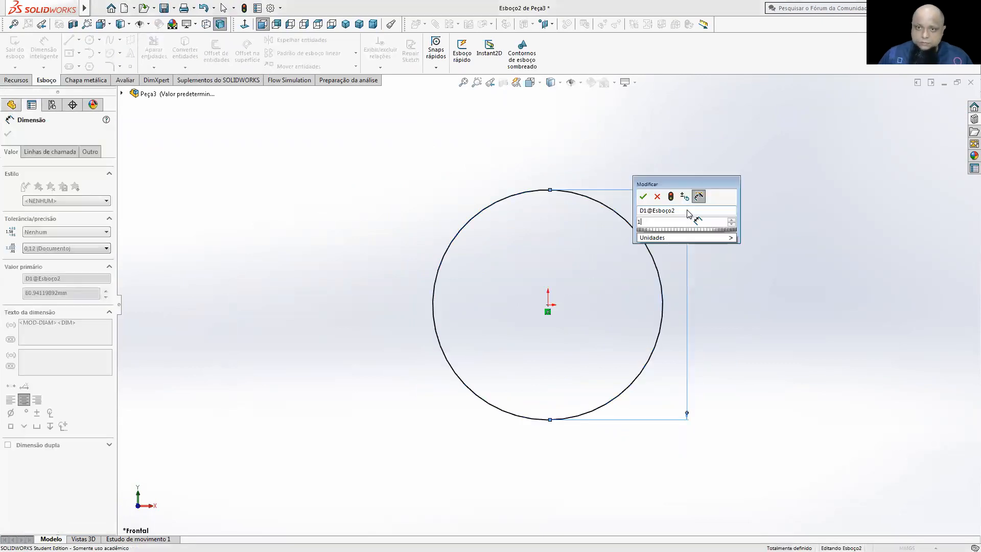
{"action": "type", "text": "100"}
{"action": "key", "text": "Return"}
- Start a blind boss extrusion of the circle with the direction reversed and a depth of 200 mm
{"action": "scroll", "coordinate": [696, 212], "scroll_direction": "up", "scroll_amount": 3}
{"action": "middle_click_drag", "start_coordinate": [654, 212], "coordinate": [536, 245]}
{"action": "left_click", "coordinate": [17, 80]}
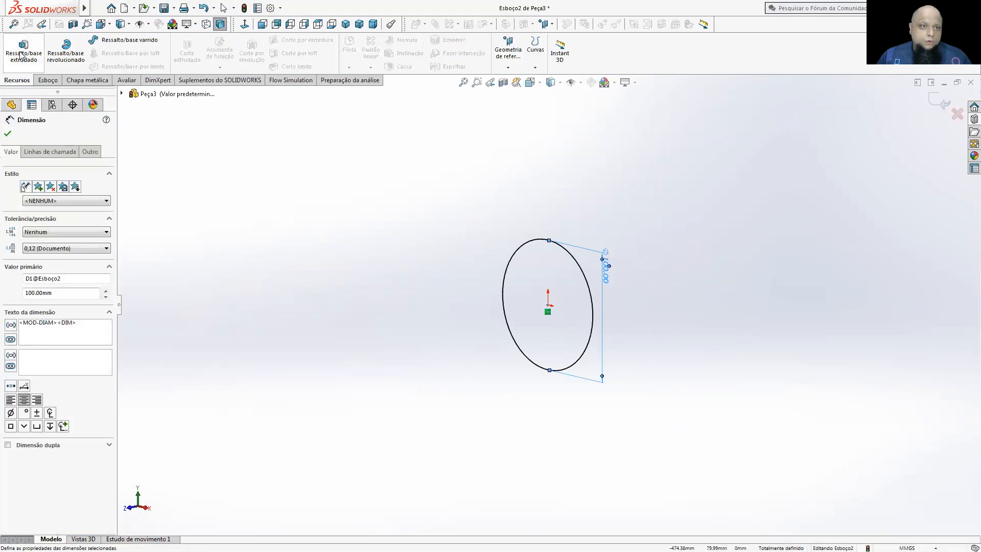
{"action": "left_click", "coordinate": [19, 52]}
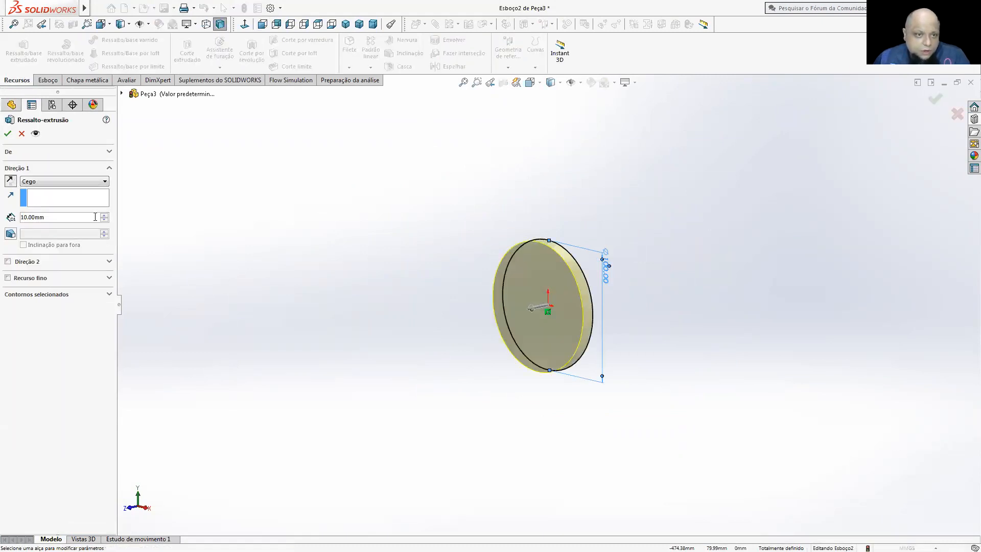
{"action": "left_click", "coordinate": [10, 181]}
{"action": "type", "text": "200"}
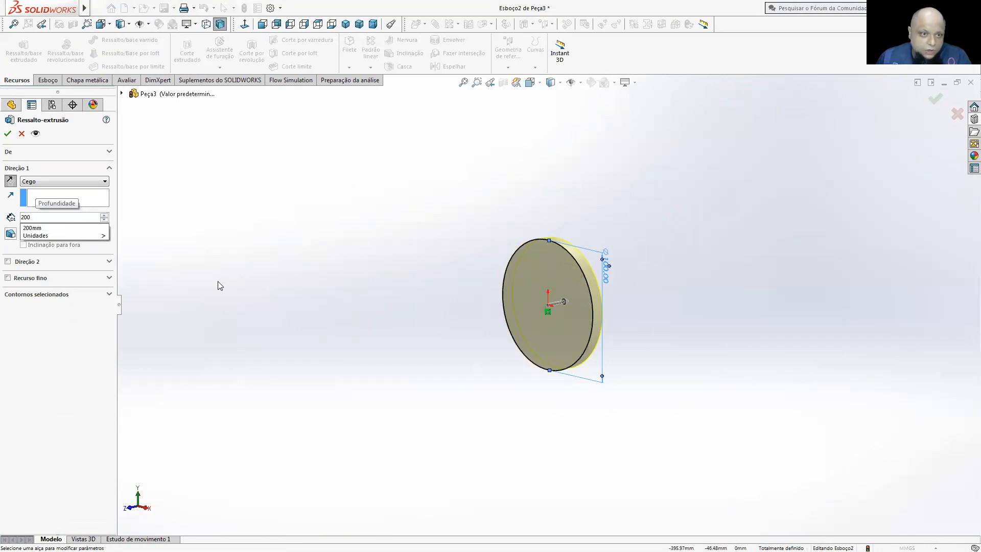
{"action": "key", "text": "Return"}
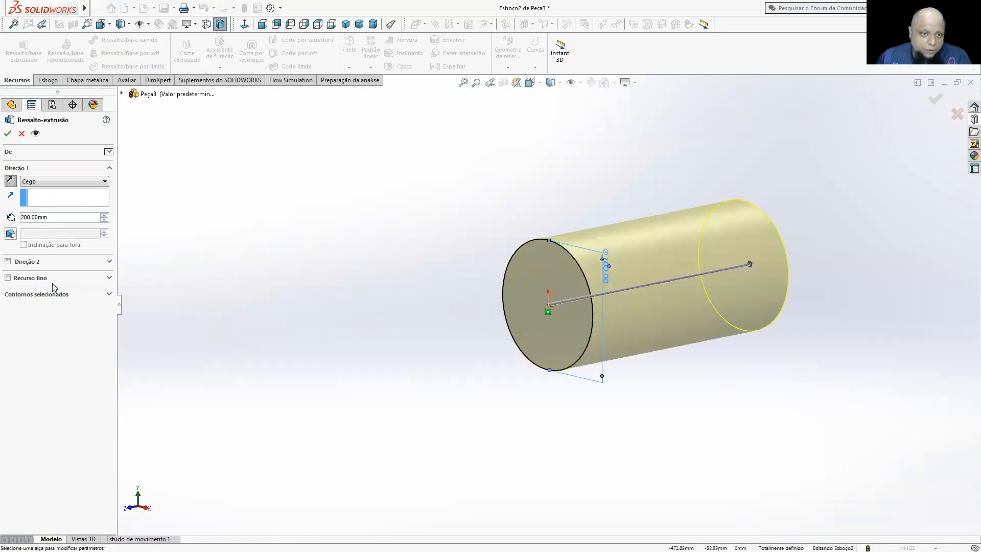
- Leave the extrusion solid and add an inward draft of 10° so the cylinder tapers toward its far end
{"action": "left_click", "coordinate": [29, 278]}
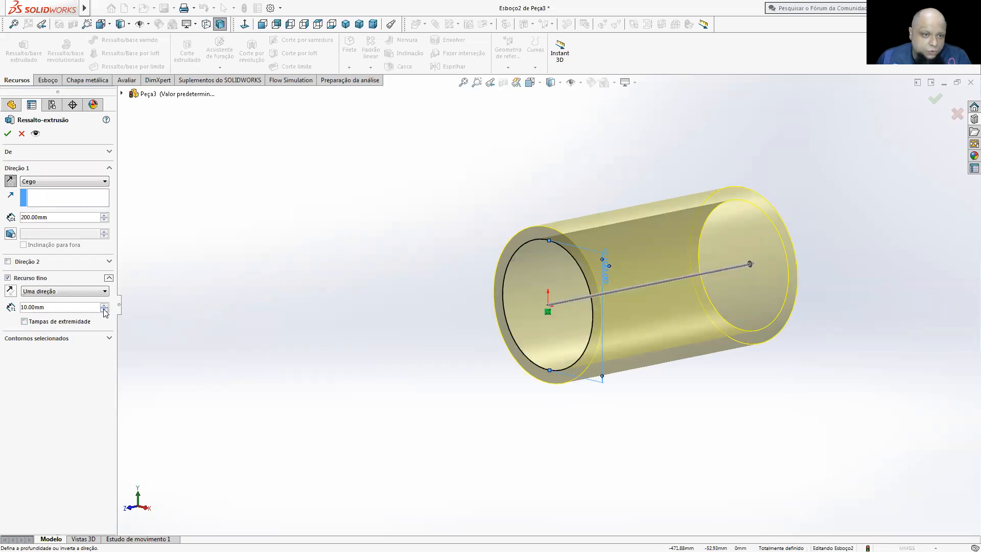
{"action": "left_click", "coordinate": [9, 278]}
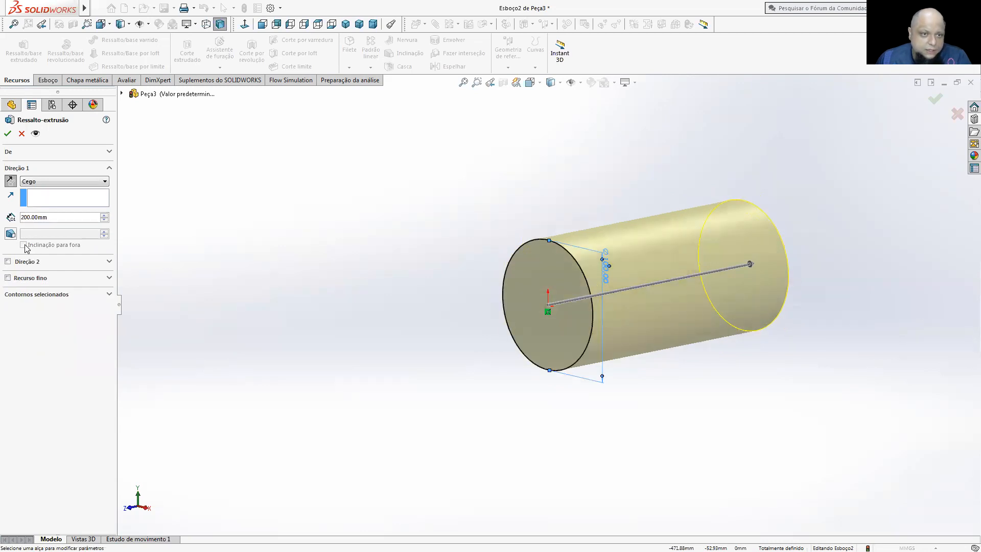
{"action": "left_click", "coordinate": [11, 234]}
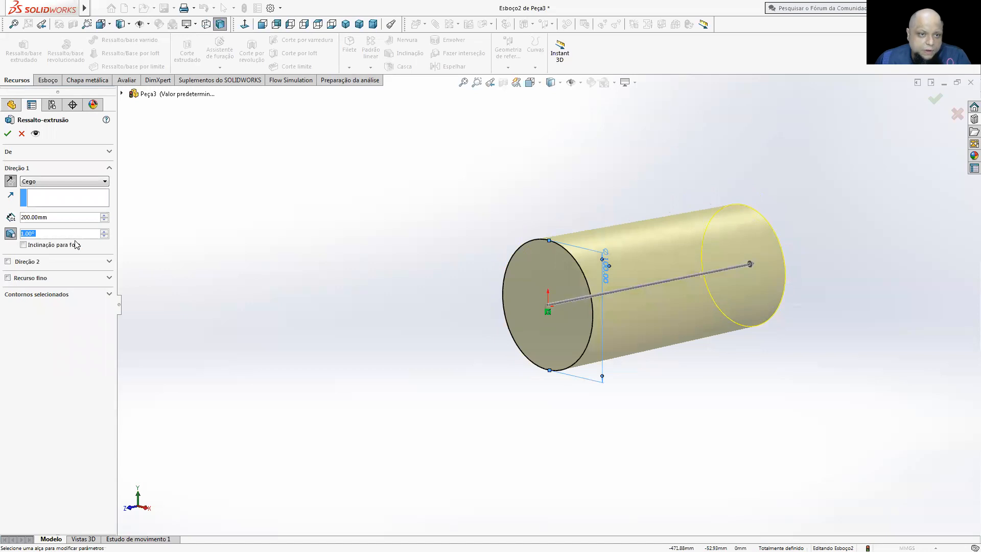
{"action": "left_click", "coordinate": [104, 231]}
{"action": "left_click", "coordinate": [104, 231]}
{"action": "left_click", "coordinate": [104, 231]}
{"action": "left_click", "coordinate": [104, 231]}
{"action": "left_click", "coordinate": [104, 231]}
{"action": "left_click", "coordinate": [104, 231]}
{"action": "left_click", "coordinate": [104, 232]}
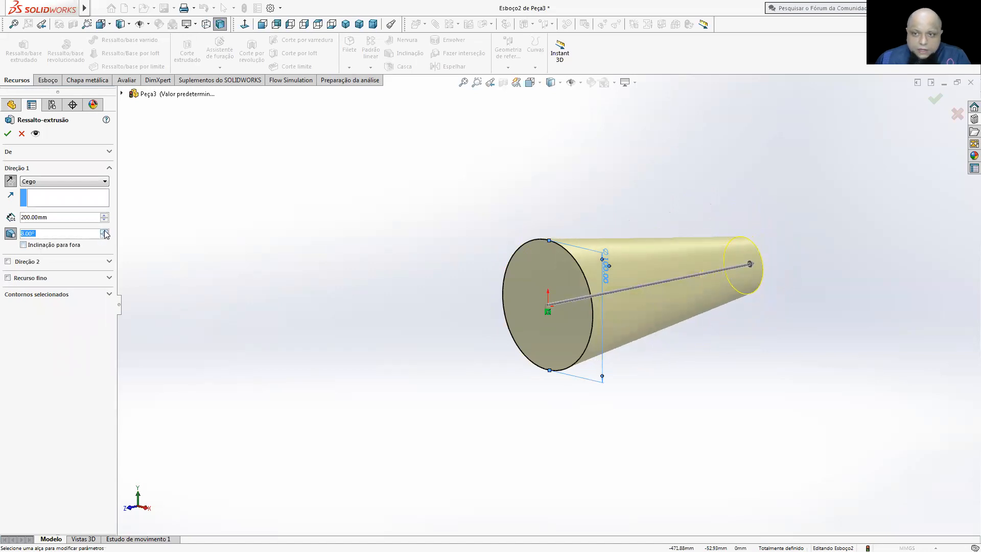
{"action": "left_click", "coordinate": [104, 232]}
{"action": "left_click", "coordinate": [105, 231]}
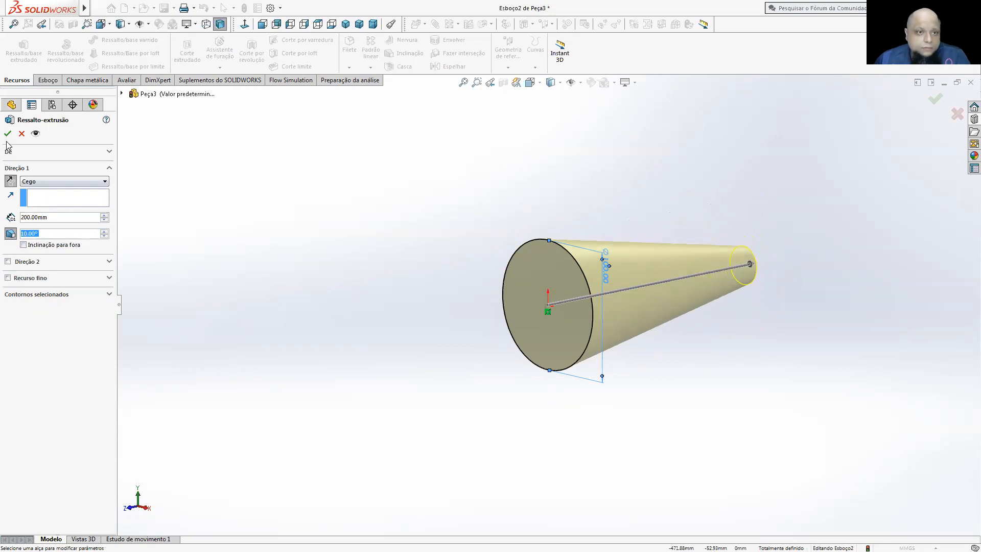
- Make the tapered extrusion a one-direction thin feature with a 2 mm wall and accept it
{"action": "left_click", "coordinate": [7, 278]}
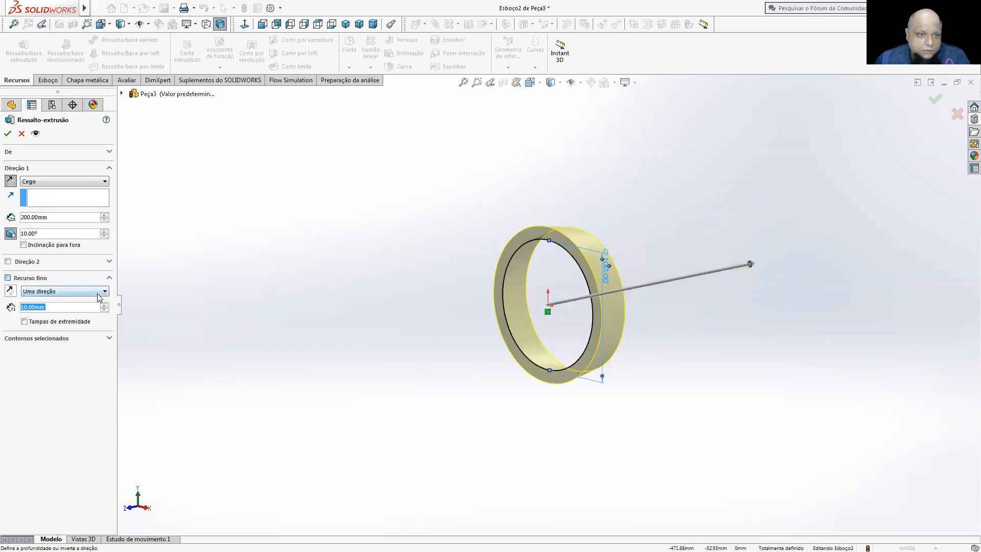
{"action": "left_click", "coordinate": [103, 305]}
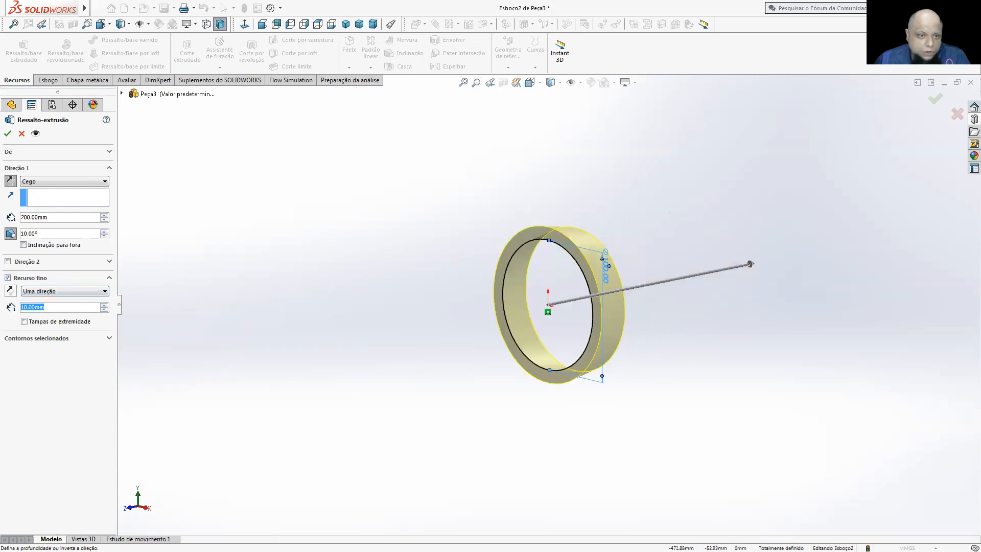
{"action": "type", "text": "2"}
{"action": "key", "text": "Return"}
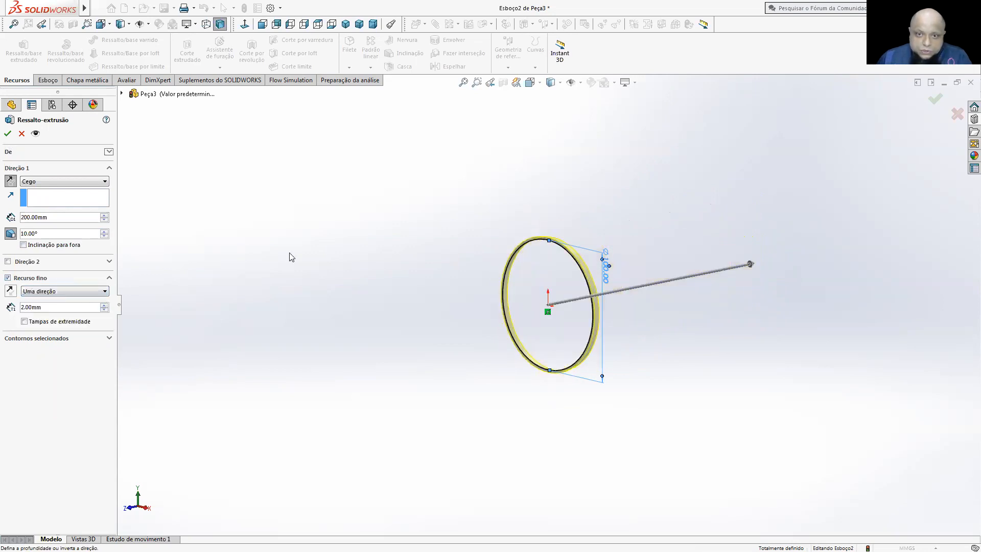
{"action": "middle_click_drag", "start_coordinate": [288, 305], "coordinate": [561, 259]}
{"action": "scroll", "coordinate": [559, 265], "scroll_direction": "down", "scroll_amount": 9}
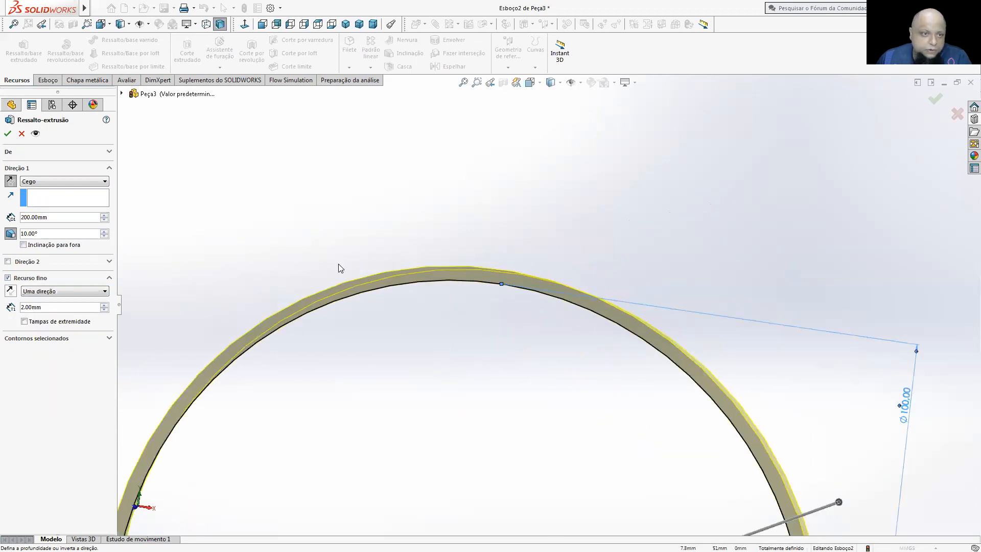
{"action": "scroll", "coordinate": [30, 139], "scroll_direction": "up", "scroll_amount": 4}
{"action": "left_click", "coordinate": [7, 134]}
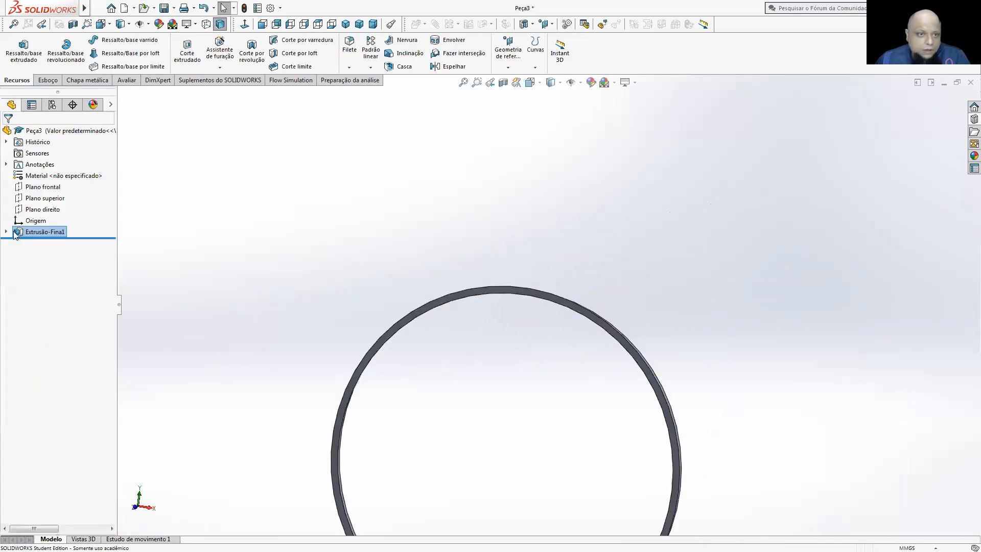
{"action": "right_click", "coordinate": [41, 233]}
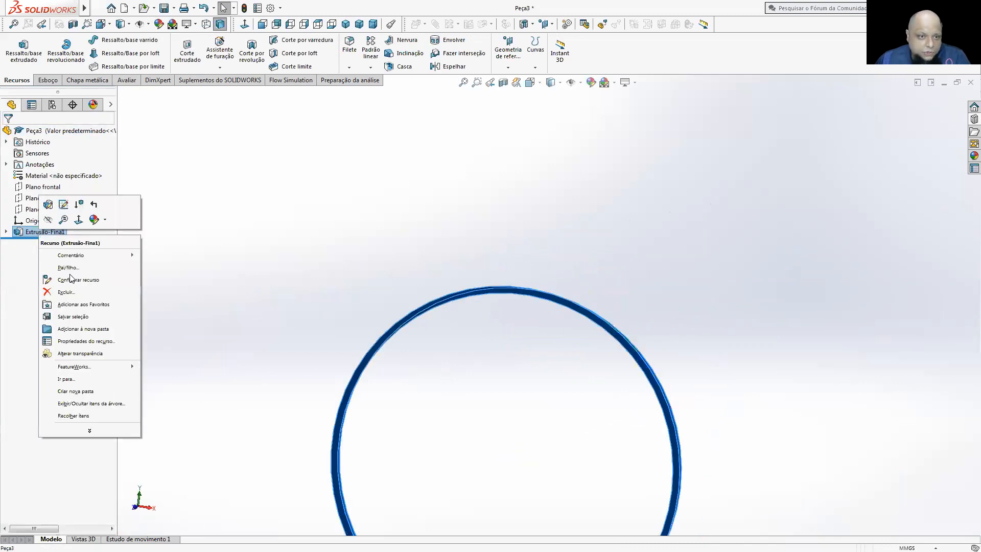
{"action": "left_click", "coordinate": [51, 206]}
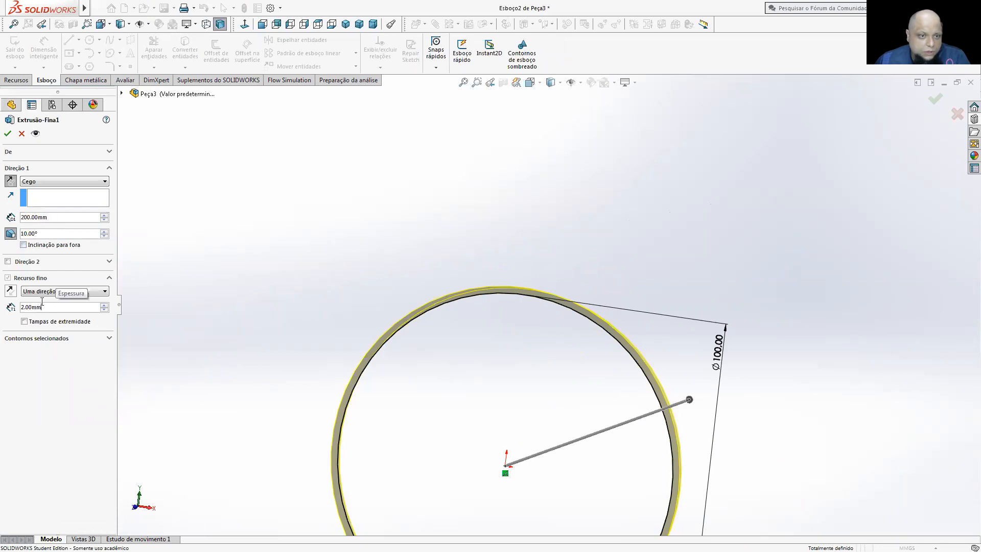
{"action": "left_click", "coordinate": [10, 292]}
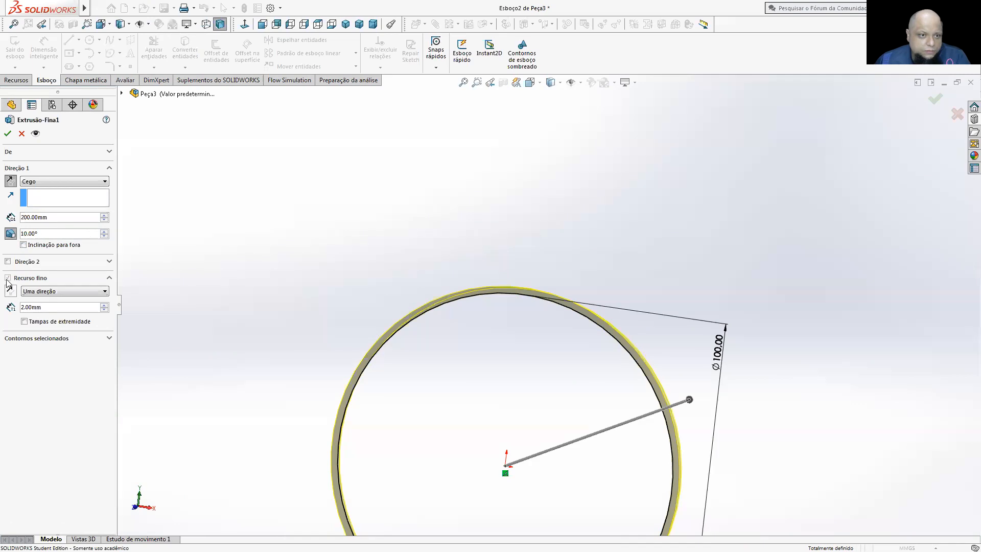
{"action": "left_click", "coordinate": [30, 292]}
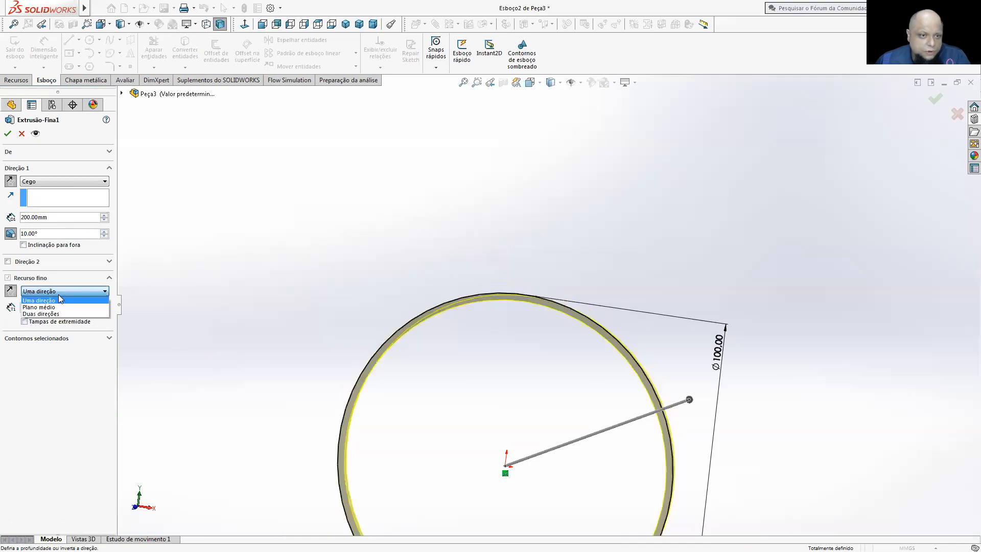
{"action": "left_click", "coordinate": [65, 314]}
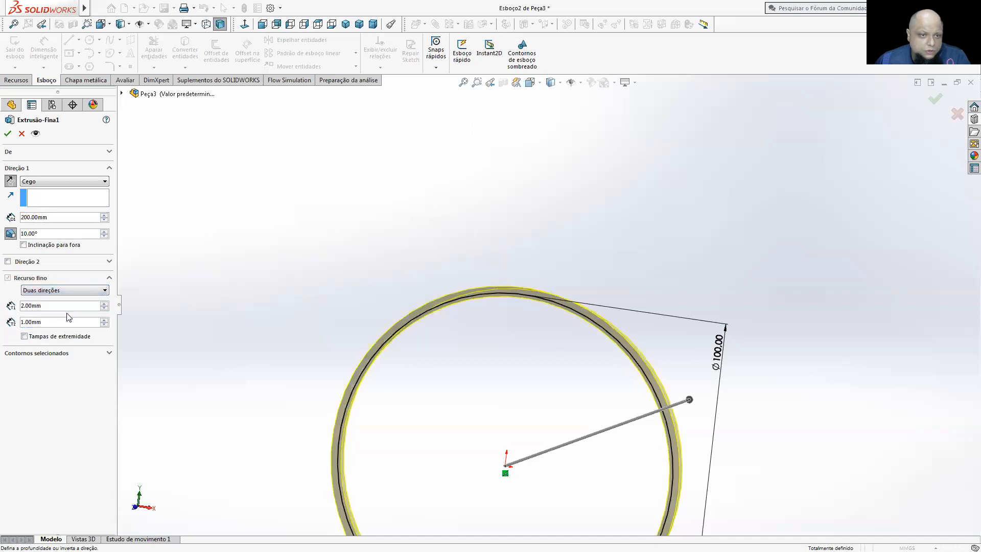
{"action": "left_click", "coordinate": [21, 137]}
- Delete the tapered thin-walled extrusion while keeping its circle sketch
{"action": "right_click", "coordinate": [27, 230]}
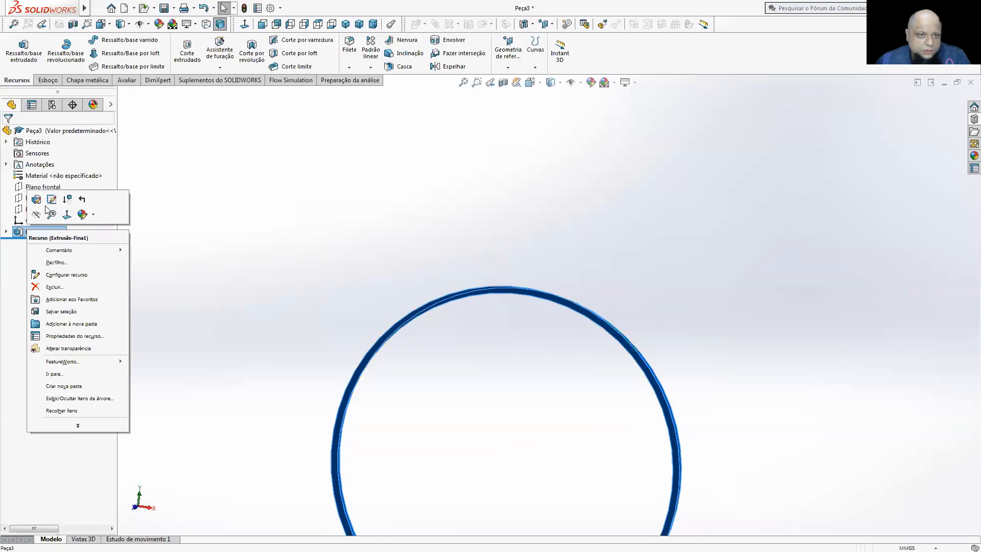
{"action": "left_click", "coordinate": [55, 284]}
{"action": "scroll", "coordinate": [384, 219], "scroll_direction": "up", "scroll_amount": 2}
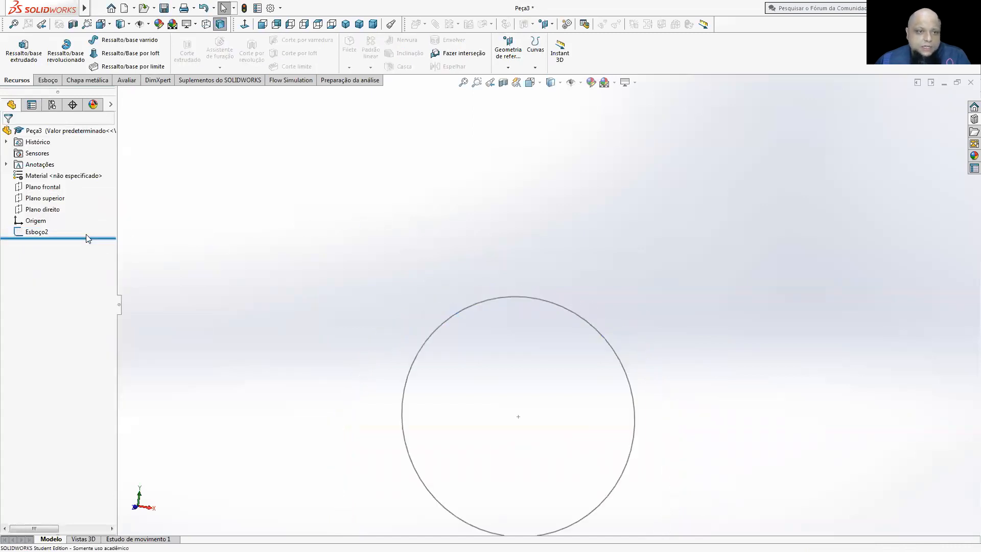
- Start a new blind boss extrusion of the 100 mm circle with a depth of 200 mm and the direction reversed
{"action": "right_click", "coordinate": [38, 235]}
{"action": "left_click", "coordinate": [47, 202]}
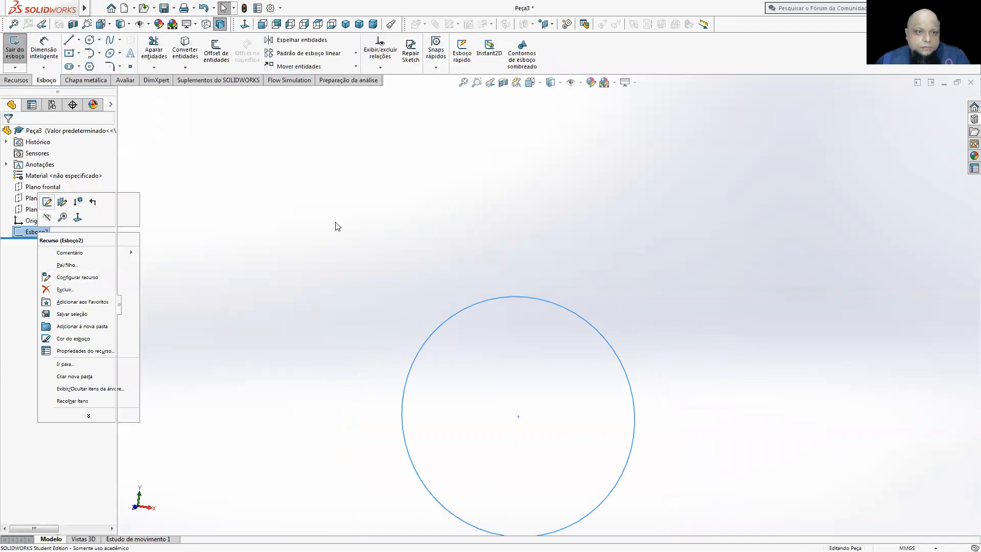
{"action": "left_click", "coordinate": [17, 80]}
{"action": "left_click", "coordinate": [24, 49]}
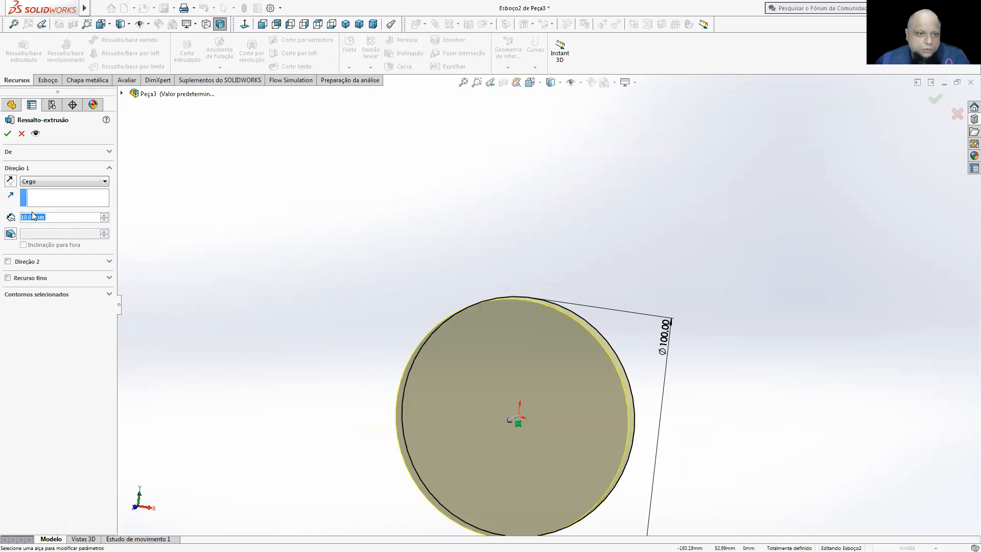
{"action": "type", "text": "200"}
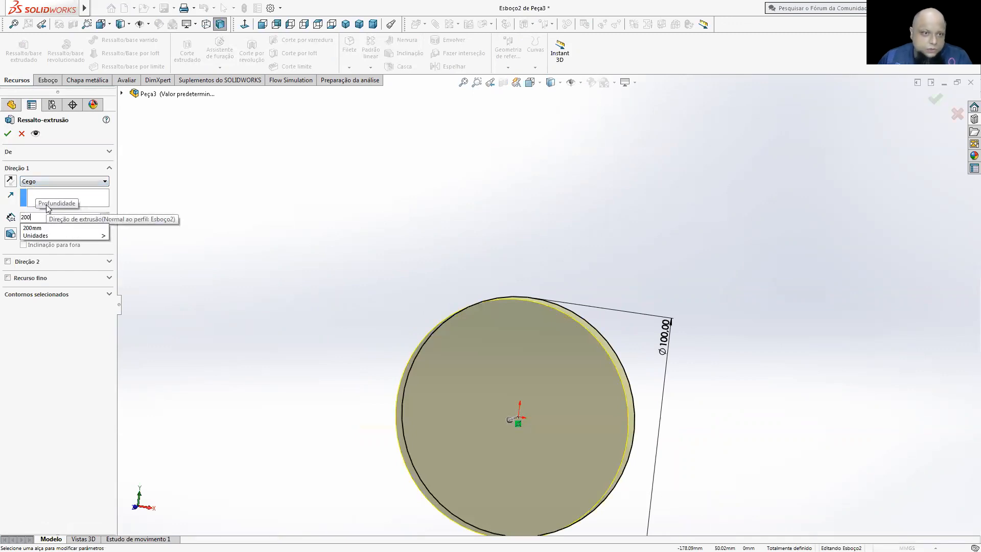
{"action": "left_click", "coordinate": [12, 182]}
{"action": "scroll", "coordinate": [449, 246], "scroll_direction": "up", "scroll_amount": 1}
{"action": "middle_click_drag", "start_coordinate": [449, 245], "coordinate": [414, 265]}
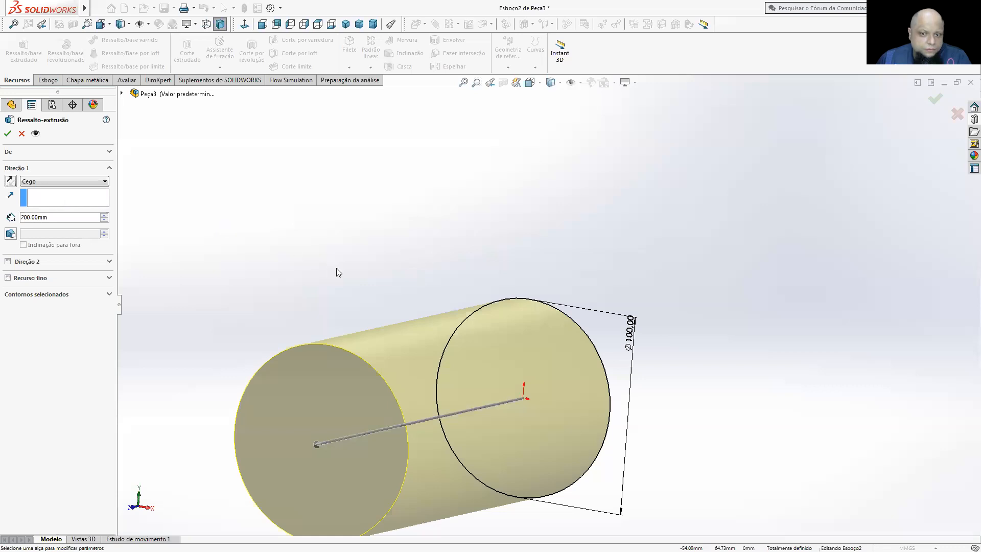
{"action": "middle_click_drag", "start_coordinate": [336, 269], "coordinate": [279, 284]}
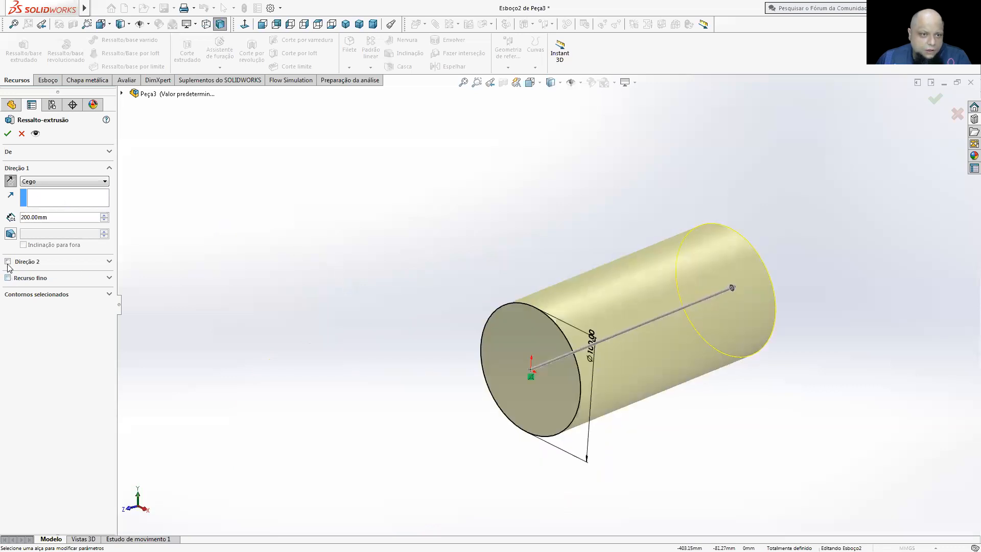
- Add an inward draft of 10° to the solid extrusion and accept it
{"action": "left_click", "coordinate": [28, 235]}
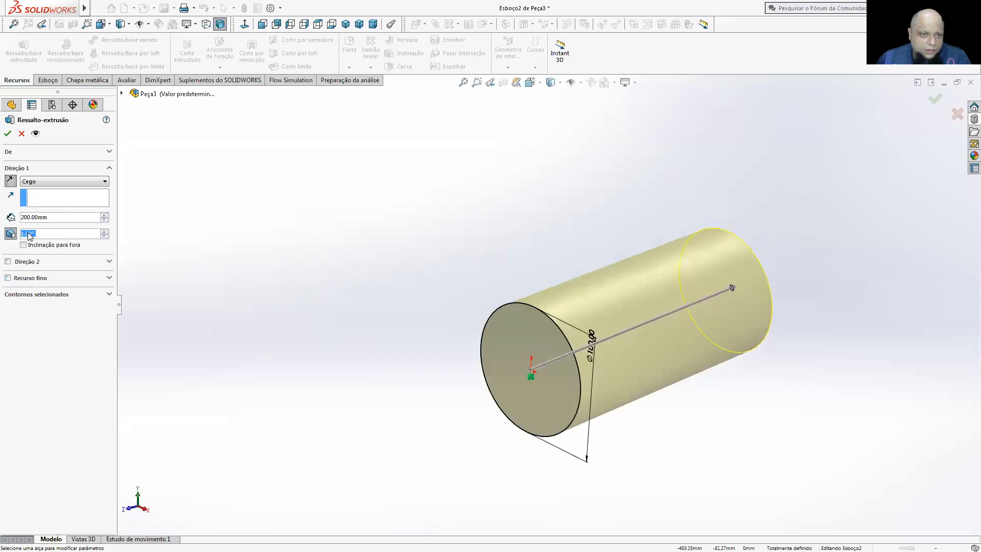
{"action": "left_click", "coordinate": [104, 231]}
{"action": "left_click", "coordinate": [104, 231]}
{"action": "left_click", "coordinate": [104, 231]}
{"action": "left_click", "coordinate": [105, 231]}
{"action": "left_click", "coordinate": [104, 231]}
{"action": "left_click", "coordinate": [105, 230]}
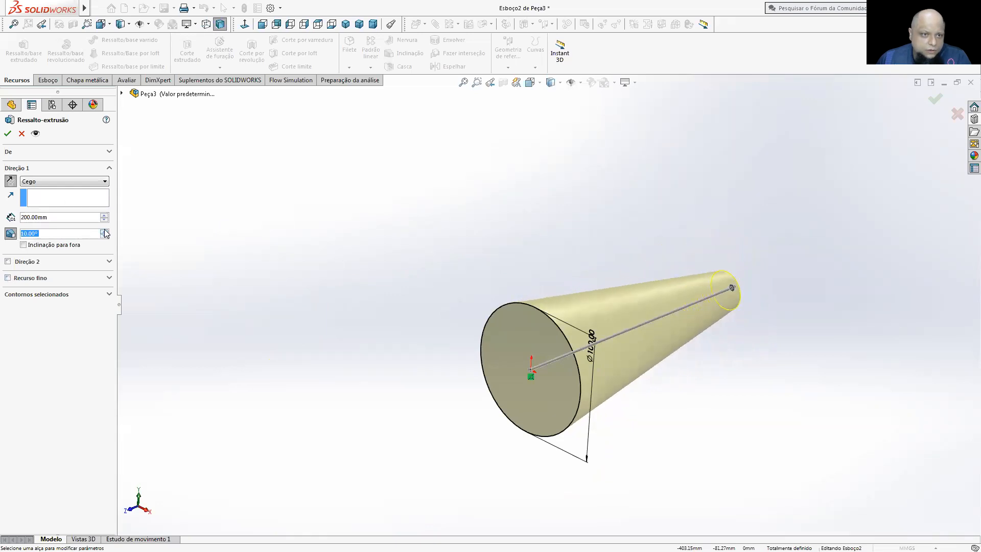
{"action": "left_click", "coordinate": [8, 134]}
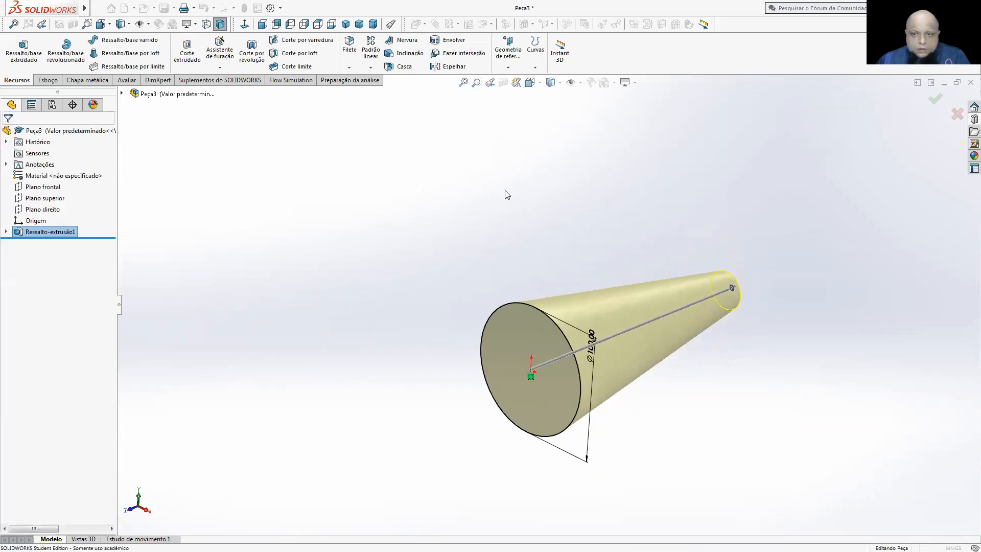
- Start a sketch on the cone's small end face and draw a circle about 37 mm in diameter centred on the origin
{"action": "middle_click_drag", "start_coordinate": [505, 190], "coordinate": [389, 222]}
{"action": "right_click", "coordinate": [724, 316]}
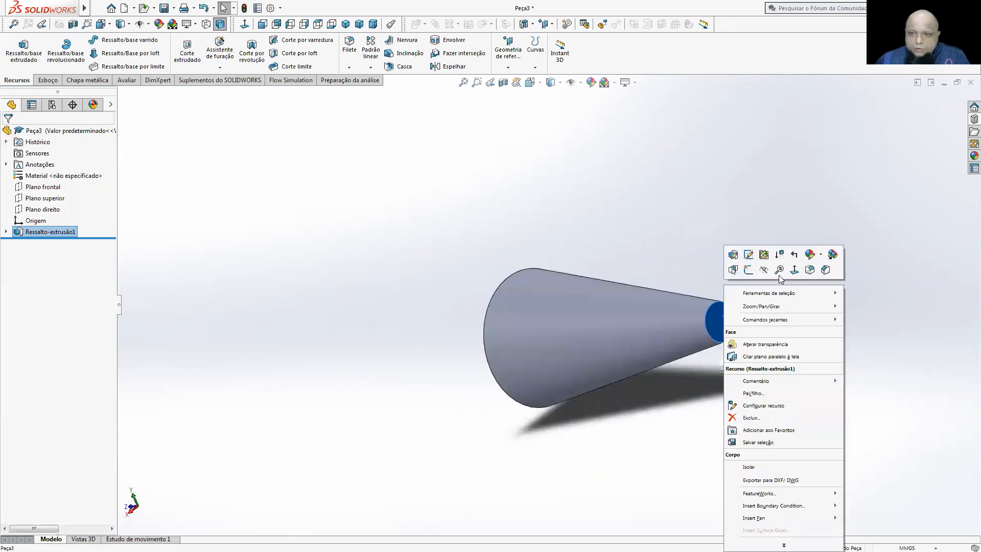
{"action": "left_click", "coordinate": [794, 271]}
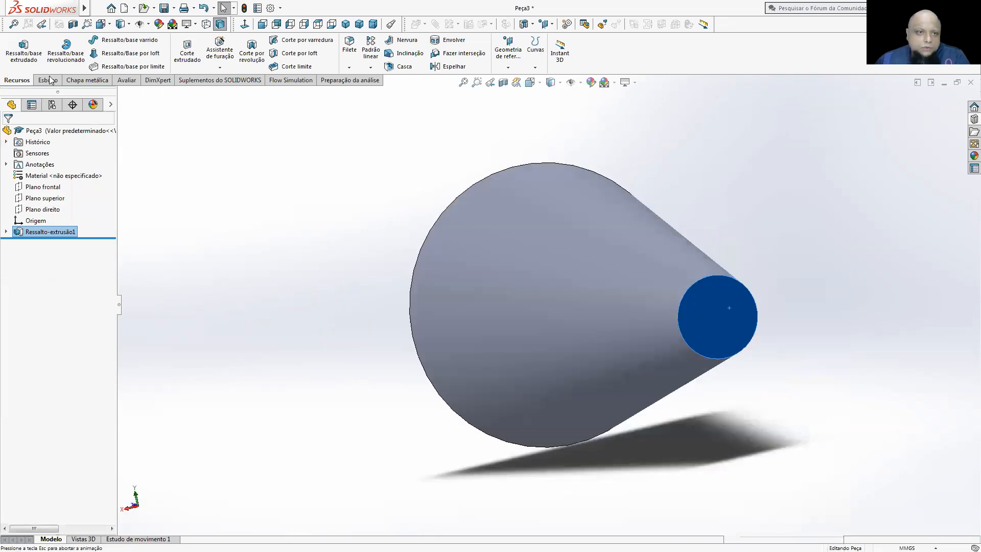
{"action": "left_click", "coordinate": [21, 50]}
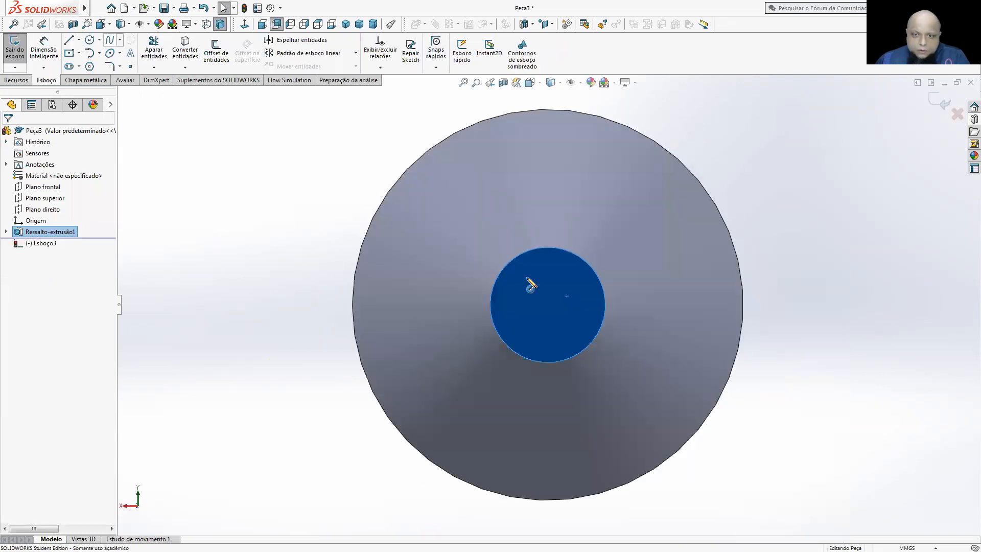
{"action": "left_click", "coordinate": [547, 304]}
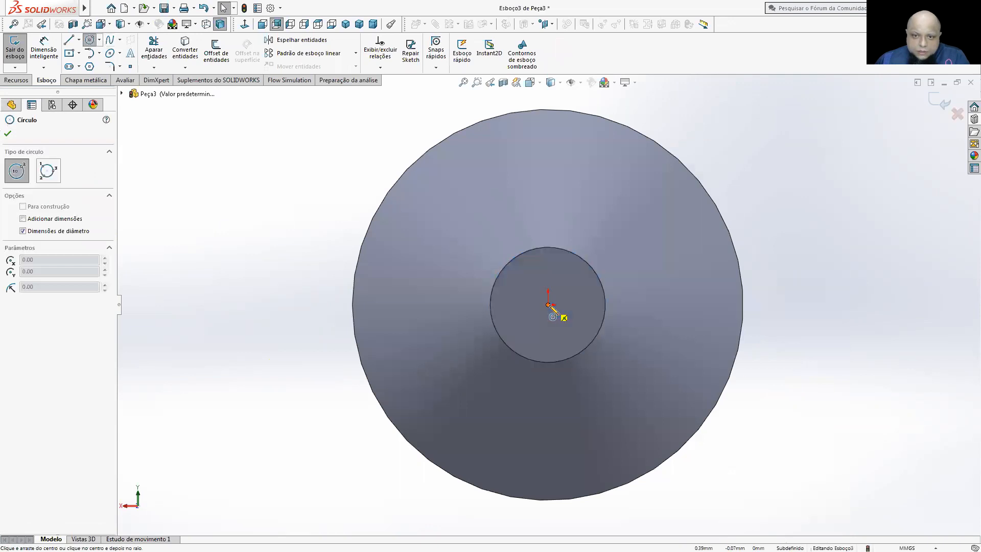
{"action": "left_click", "coordinate": [617, 287]}
{"action": "key", "text": "Escape"}
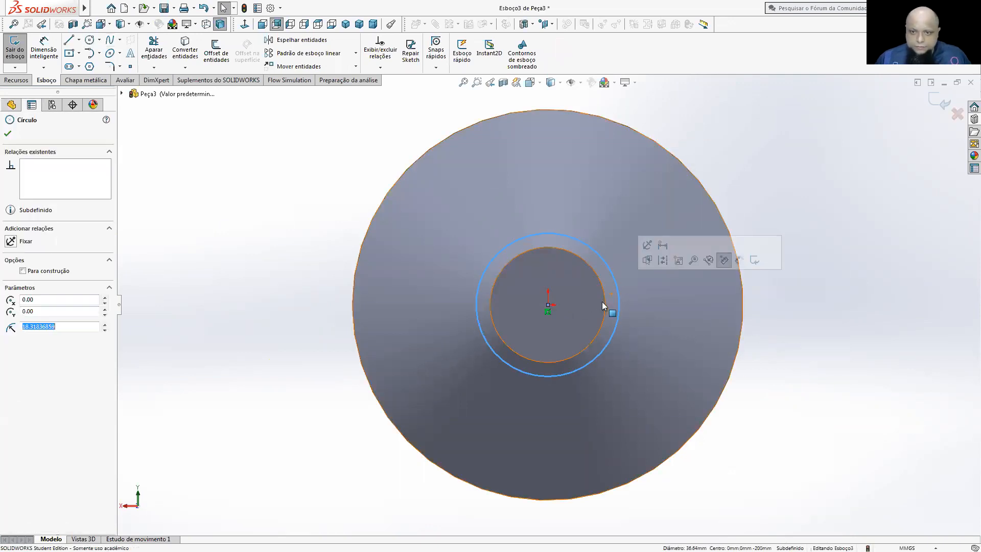
- Make the sketched circle coradial with the small end's edge and measure its diameter
{"action": "left_click", "coordinate": [603, 302], "text": "ctrl"}
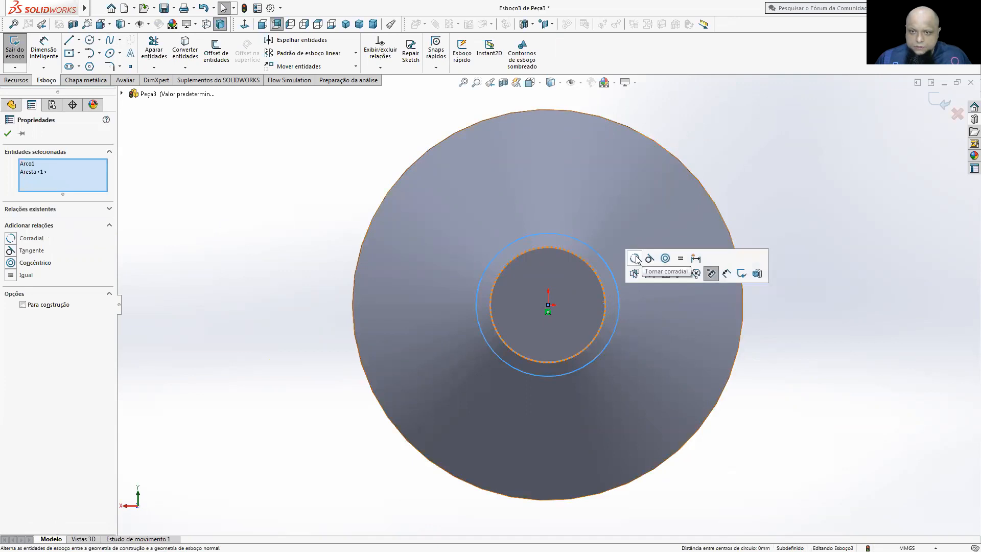
{"action": "left_click", "coordinate": [634, 258]}
{"action": "left_click", "coordinate": [124, 81]}
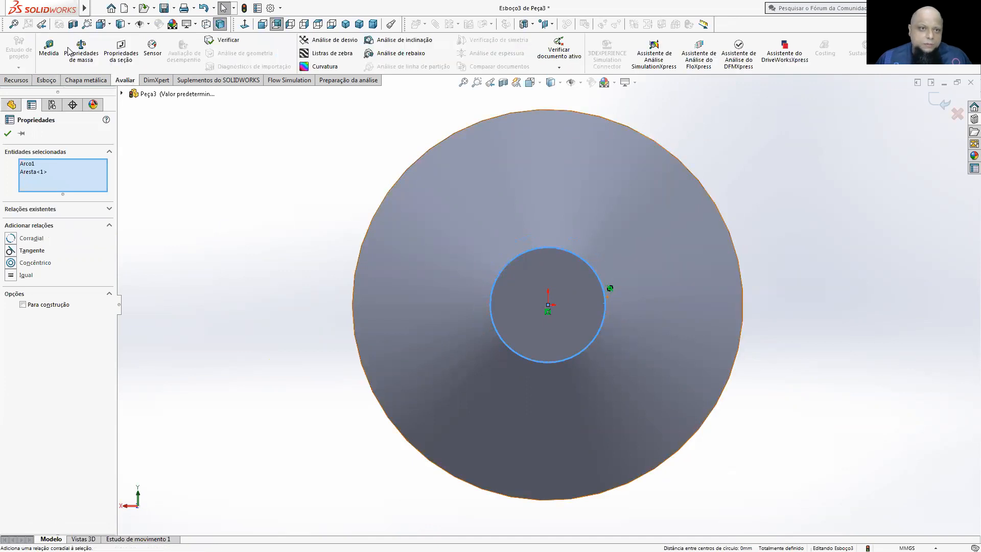
{"action": "left_click", "coordinate": [48, 48]}
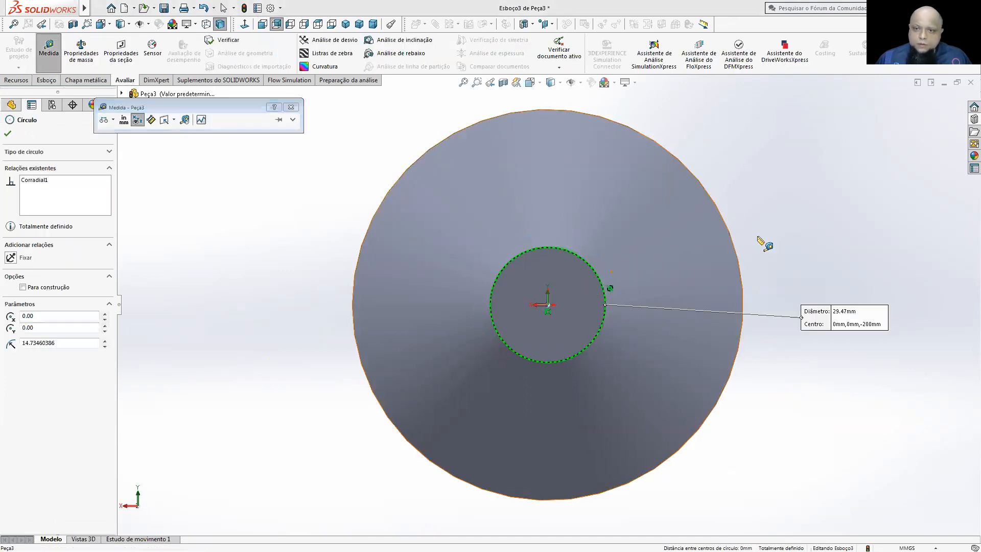
{"action": "key", "text": "Escape"}
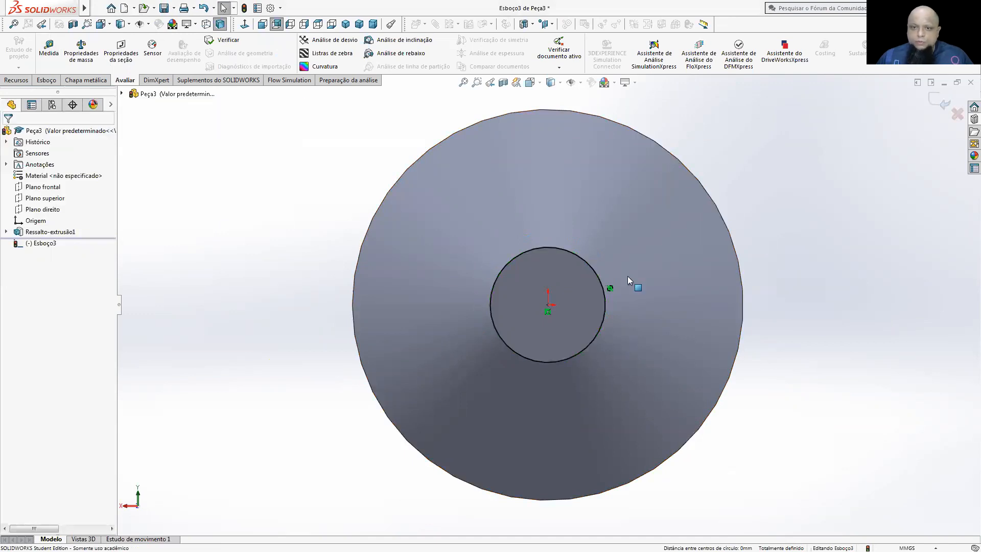
- Extrude the small-end circle 50 mm outward from the cone as a merged boss
{"action": "scroll", "coordinate": [627, 280], "scroll_direction": "up", "scroll_amount": 3}
{"action": "middle_click_drag", "start_coordinate": [642, 290], "coordinate": [683, 302]}
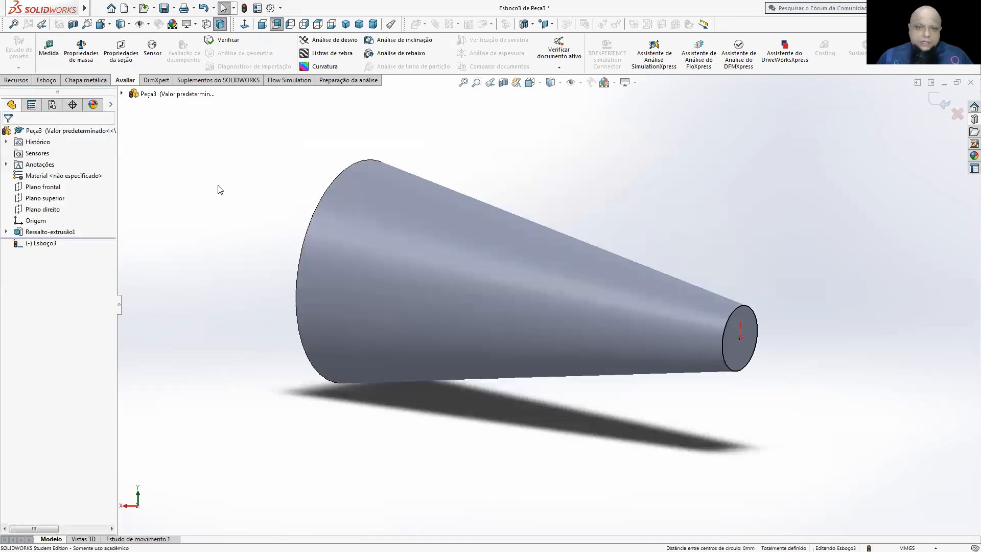
{"action": "left_click", "coordinate": [23, 80]}
{"action": "left_click", "coordinate": [25, 56]}
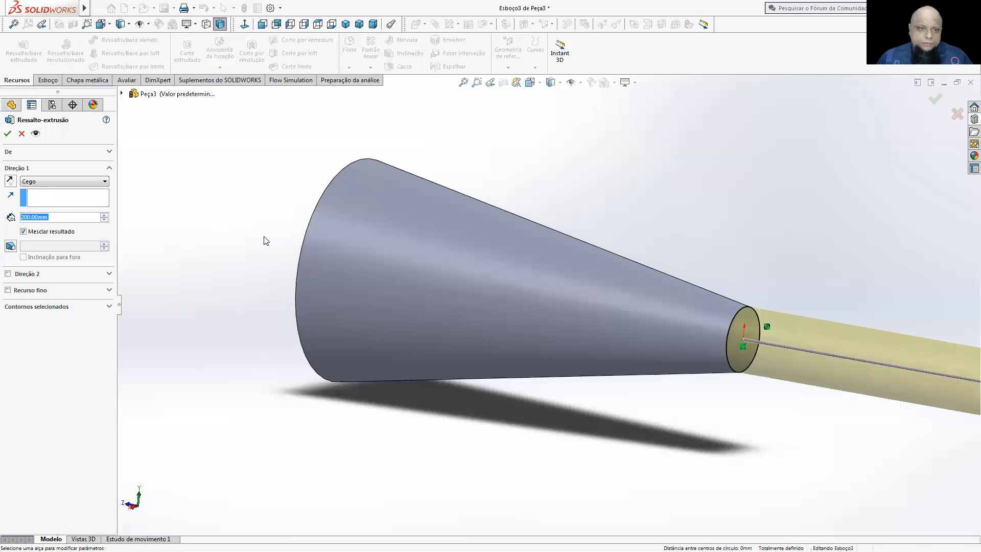
{"action": "scroll", "coordinate": [263, 238], "scroll_direction": "up", "scroll_amount": 2}
{"action": "left_click", "coordinate": [81, 218]}
{"action": "type", "text": "50"}
{"action": "key", "text": "Return"}
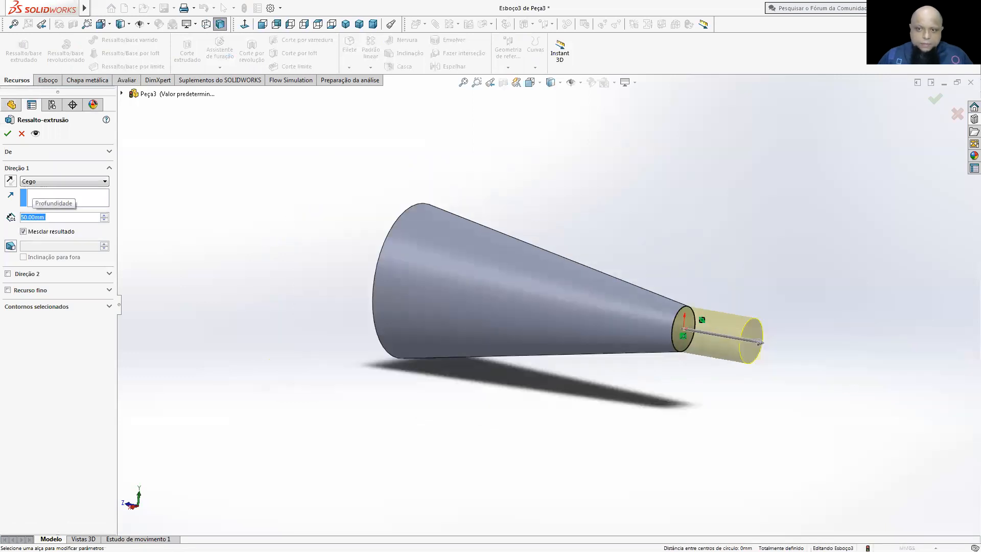
{"action": "left_click", "coordinate": [8, 133]}
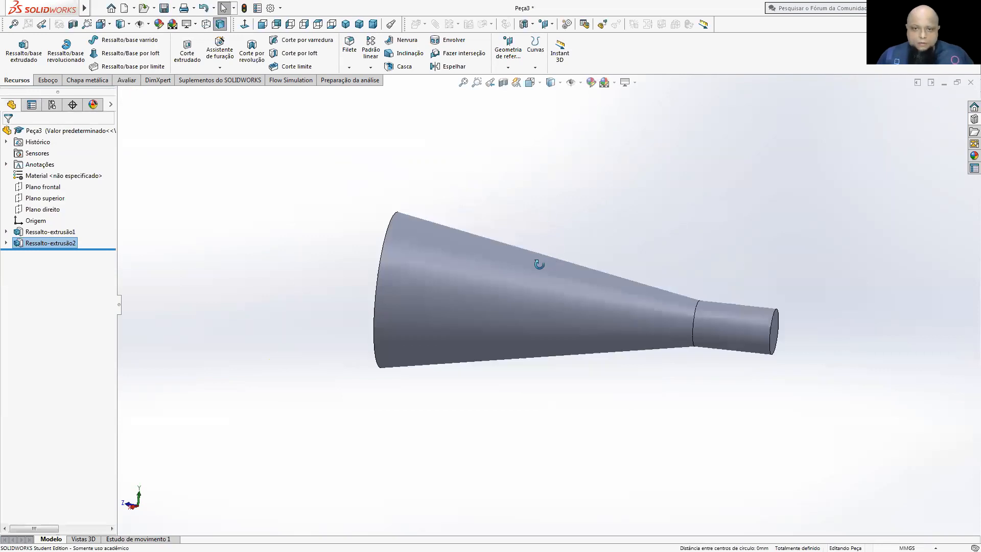
- Shell the body outward with a 1 mm wall, removing the large and small circular end faces
{"action": "key", "text": "ctrl+7"}
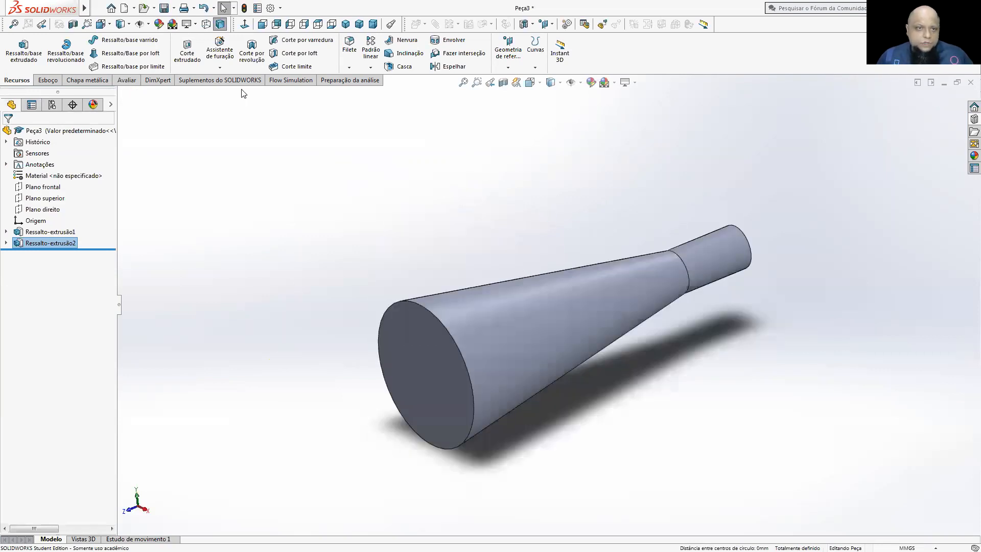
{"action": "left_click", "coordinate": [401, 66]}
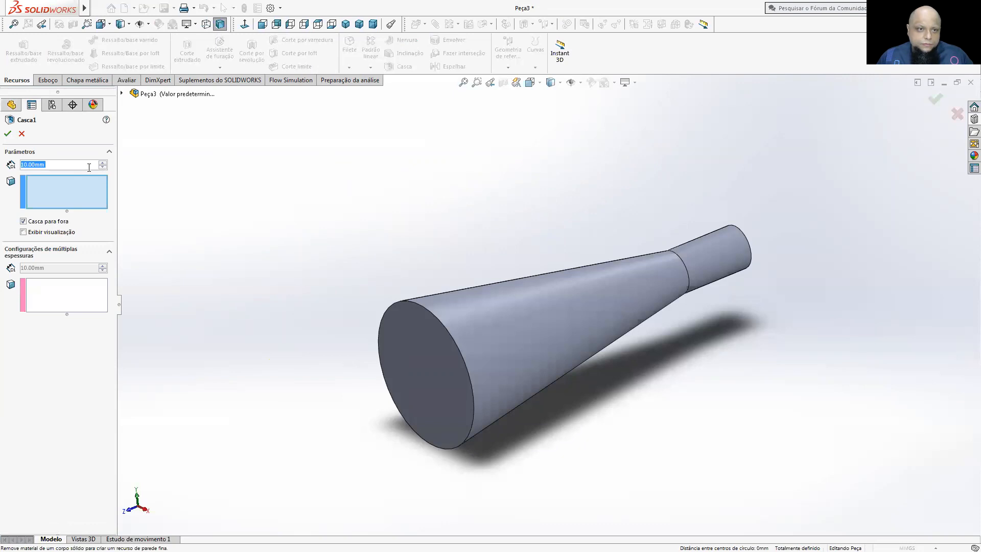
{"action": "type", "text": "1"}
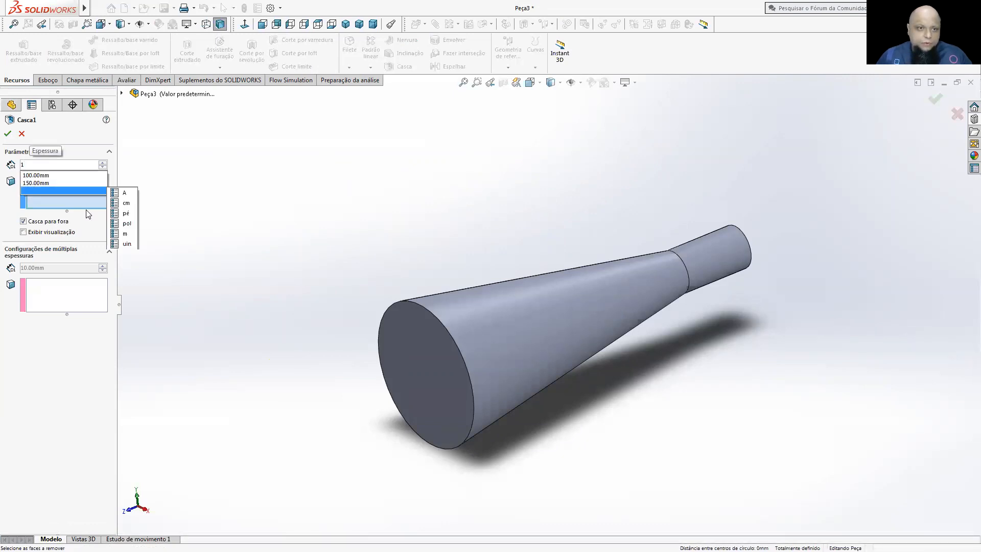
{"action": "key", "text": "Return"}
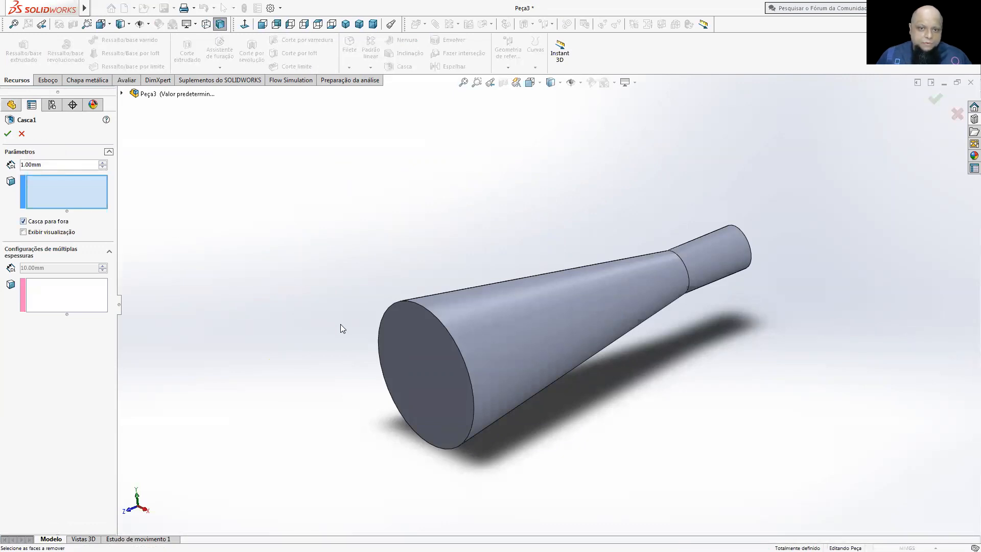
{"action": "left_click", "coordinate": [409, 316]}
{"action": "middle_click_drag", "start_coordinate": [454, 280], "coordinate": [657, 304]}
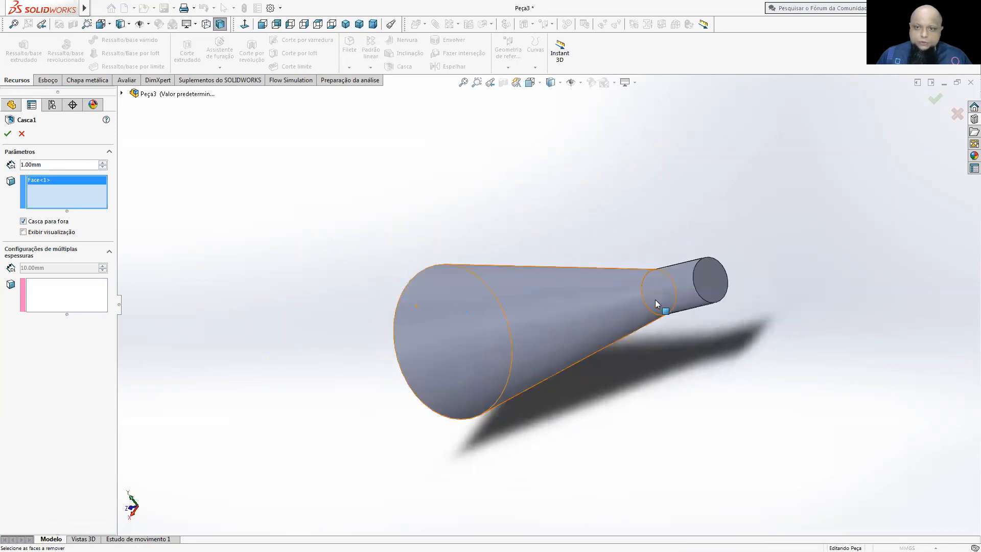
{"action": "left_click", "coordinate": [720, 281]}
{"action": "left_click", "coordinate": [8, 133]}
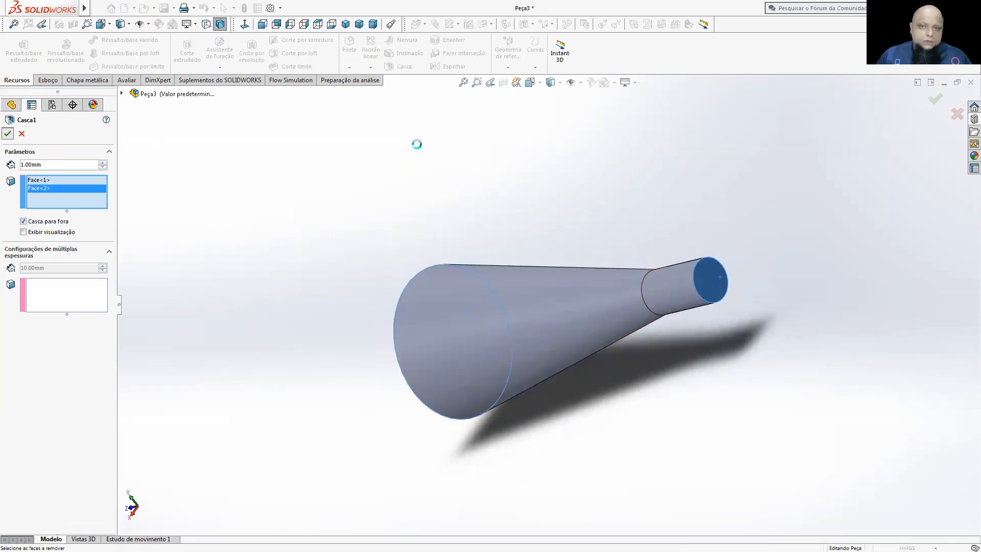
{"action": "middle_click_drag", "start_coordinate": [486, 182], "coordinate": [587, 168]}
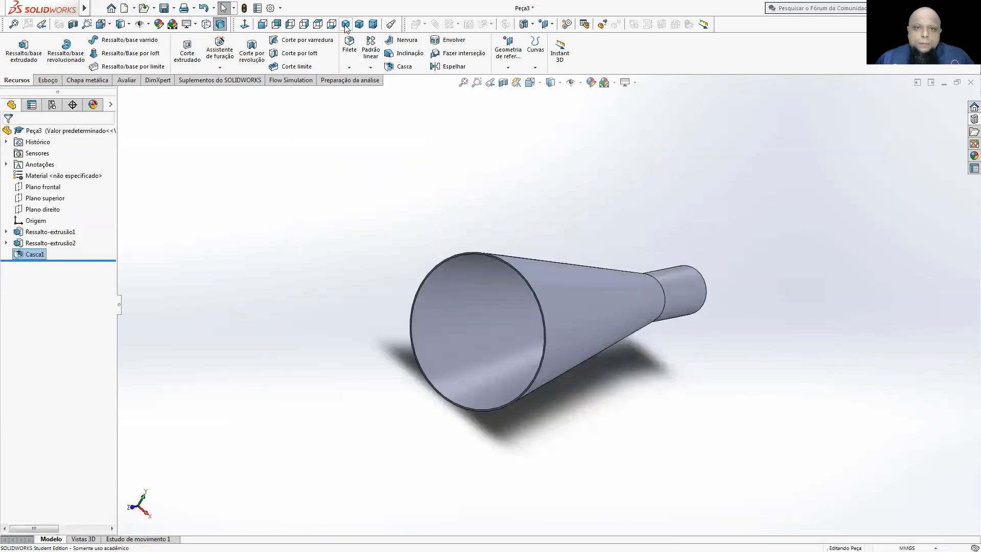
- Show the part in isometric view and save it as bocal in the Downloads folder
{"action": "key", "text": "ctrl+7"}
{"action": "key", "text": "ctrl+s"}
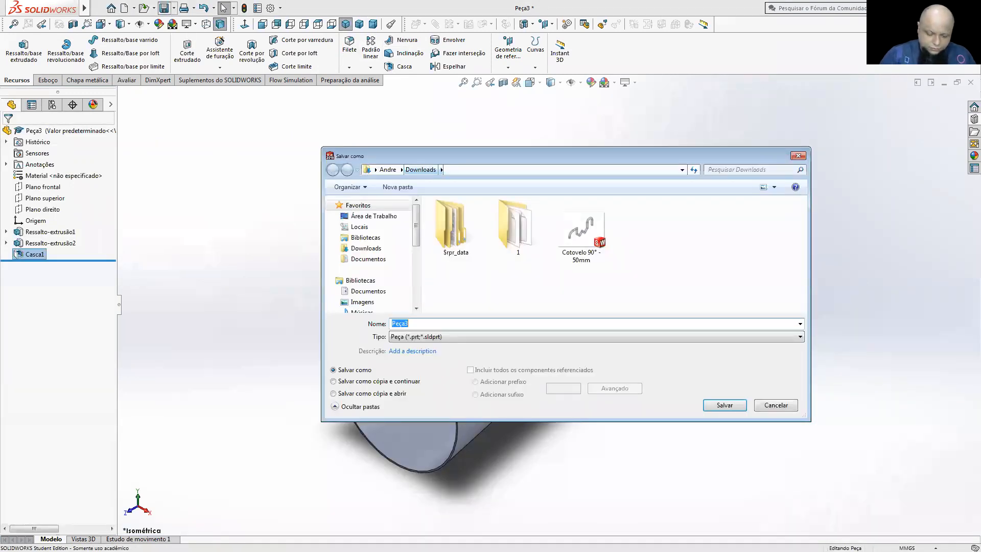
{"action": "type", "text": "bocac"}
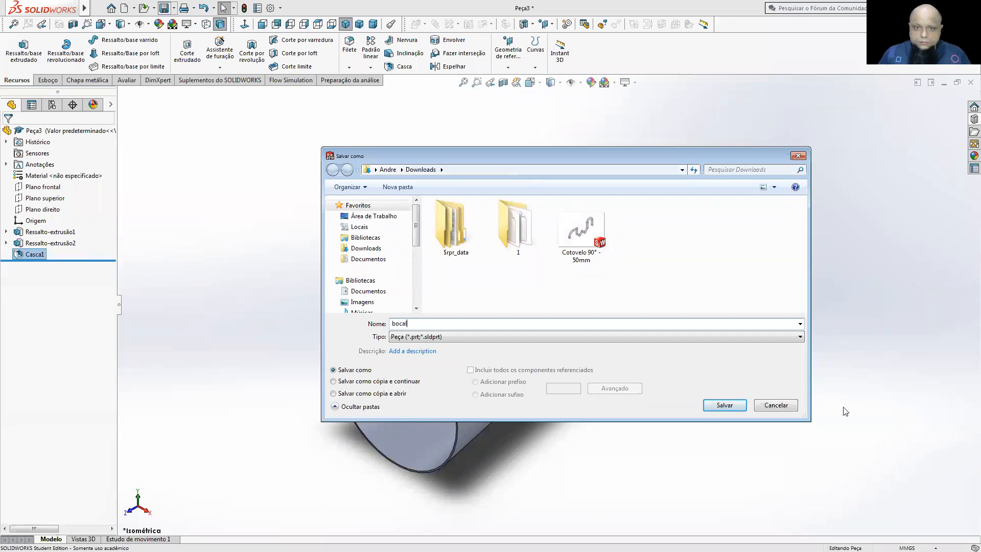
{"action": "left_click", "coordinate": [738, 410]}
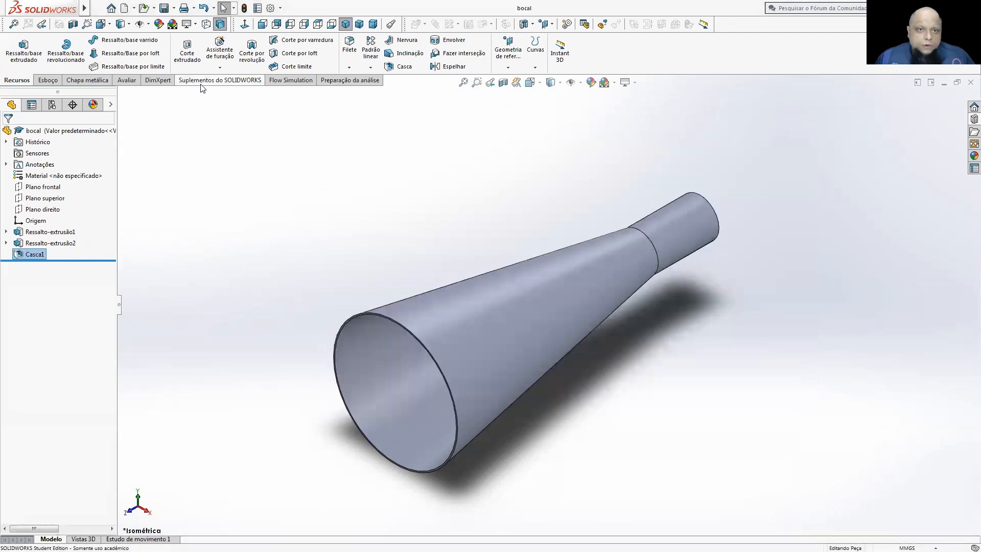
- Create Flow Simulation lids closing the nozzle's large inlet and small outlet openings
{"action": "left_click", "coordinate": [201, 84]}
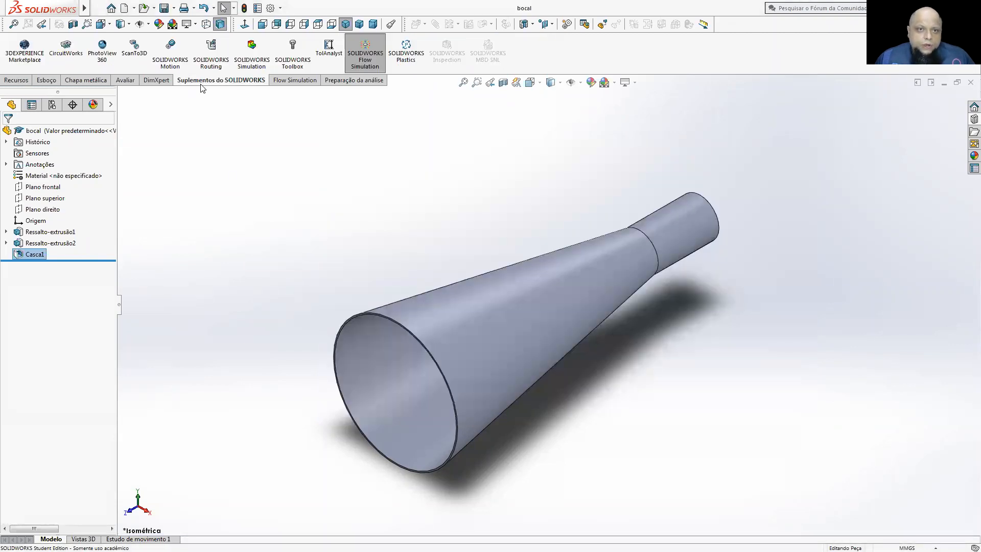
{"action": "left_click", "coordinate": [365, 46]}
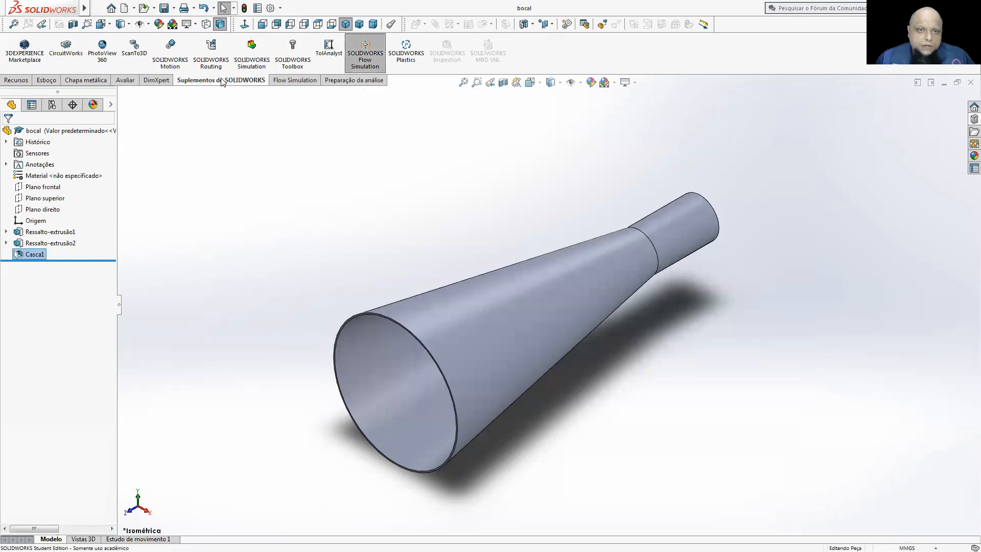
{"action": "left_click", "coordinate": [280, 80]}
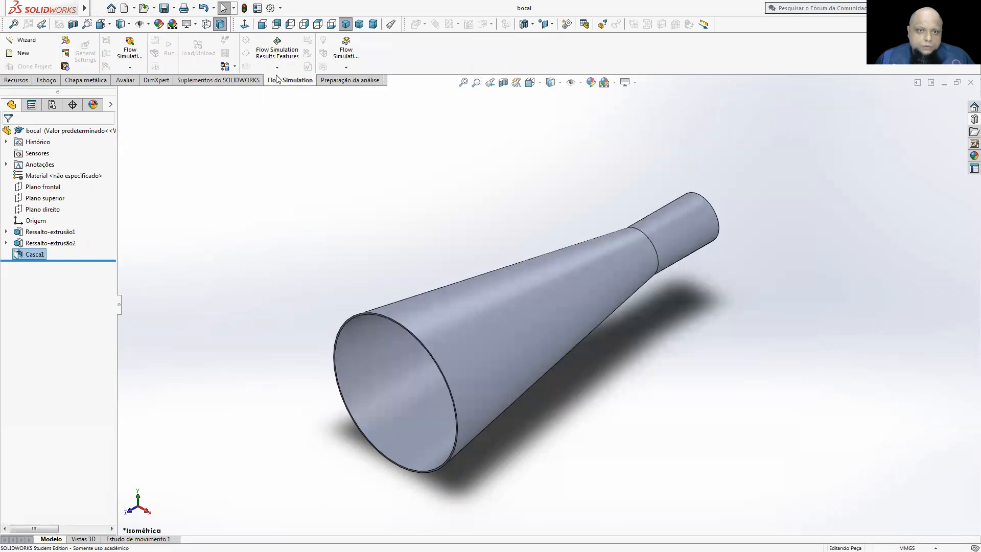
{"action": "left_click", "coordinate": [66, 66]}
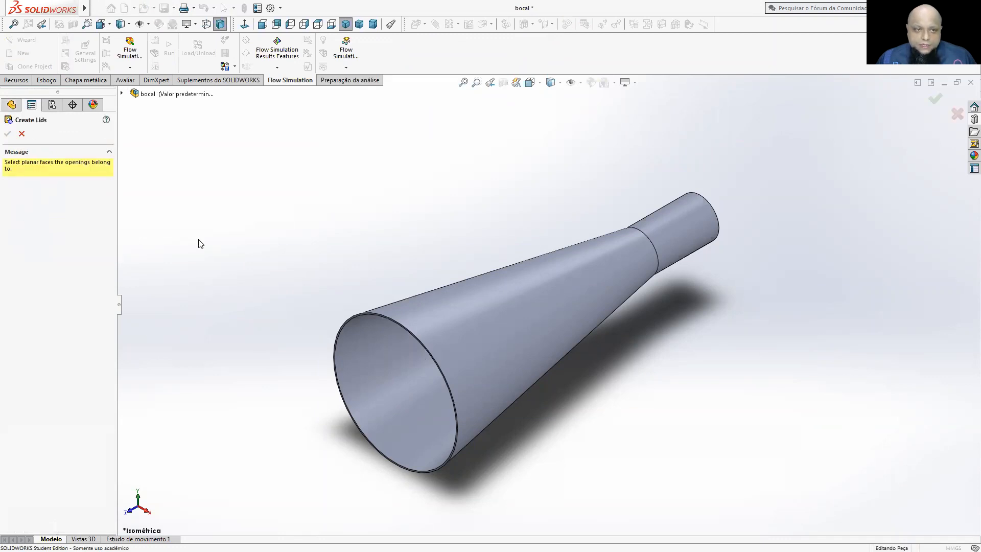
{"action": "scroll", "coordinate": [398, 335], "scroll_direction": "down", "scroll_amount": 3}
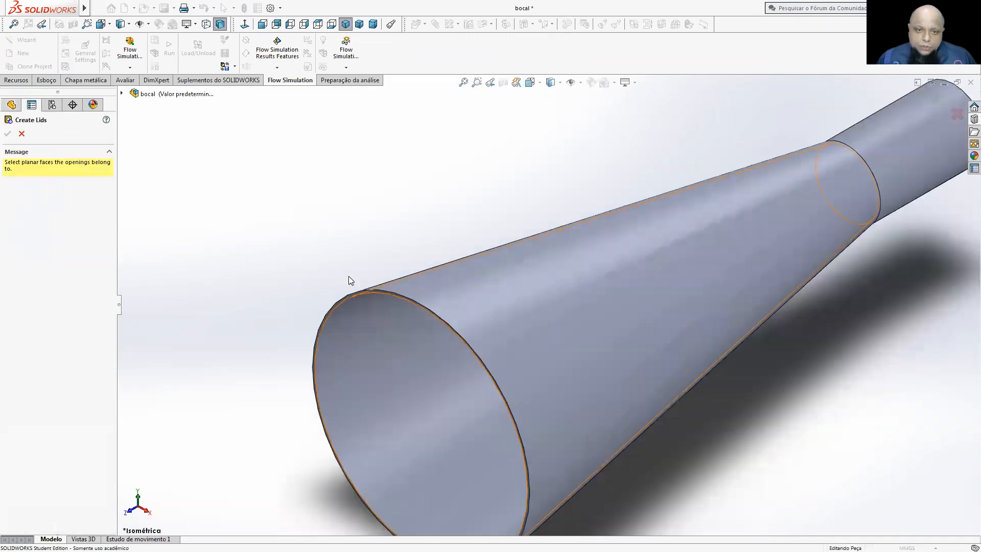
{"action": "scroll", "coordinate": [409, 312], "scroll_direction": "down", "scroll_amount": 3}
{"action": "left_click", "coordinate": [407, 309]}
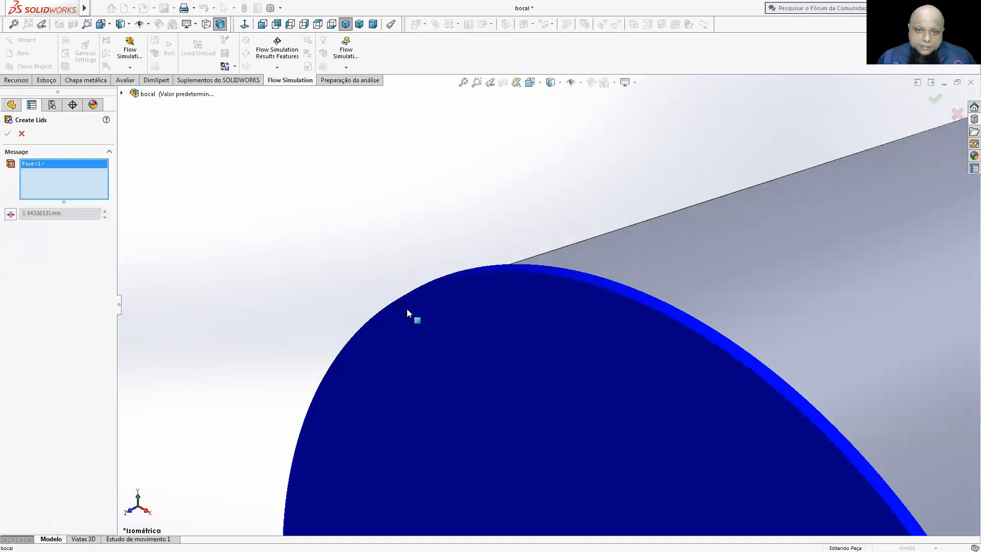
{"action": "scroll", "coordinate": [407, 309], "scroll_direction": "up", "scroll_amount": 5}
{"action": "middle_click_drag", "start_coordinate": [763, 254], "coordinate": [789, 259]}
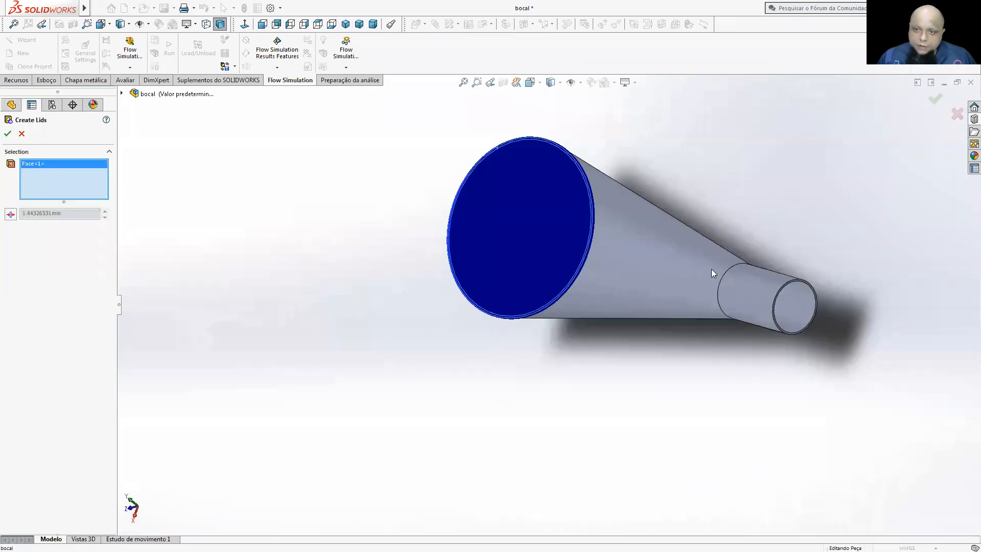
{"action": "scroll", "coordinate": [707, 310], "scroll_direction": "down", "scroll_amount": 5}
{"action": "left_click", "coordinate": [707, 311]}
{"action": "scroll", "coordinate": [707, 310], "scroll_direction": "up", "scroll_amount": 2}
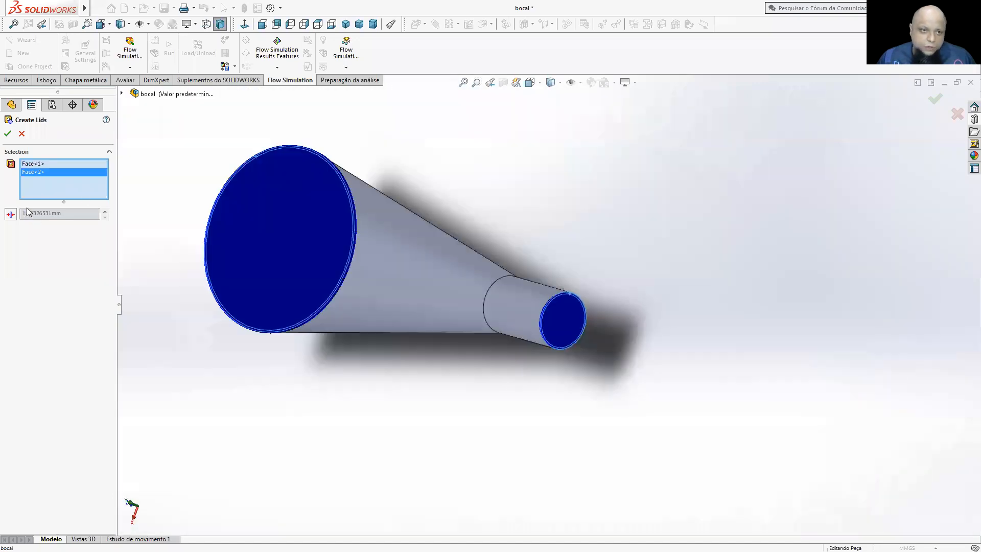
{"action": "key", "text": "f"}
{"action": "left_click", "coordinate": [7, 134]}
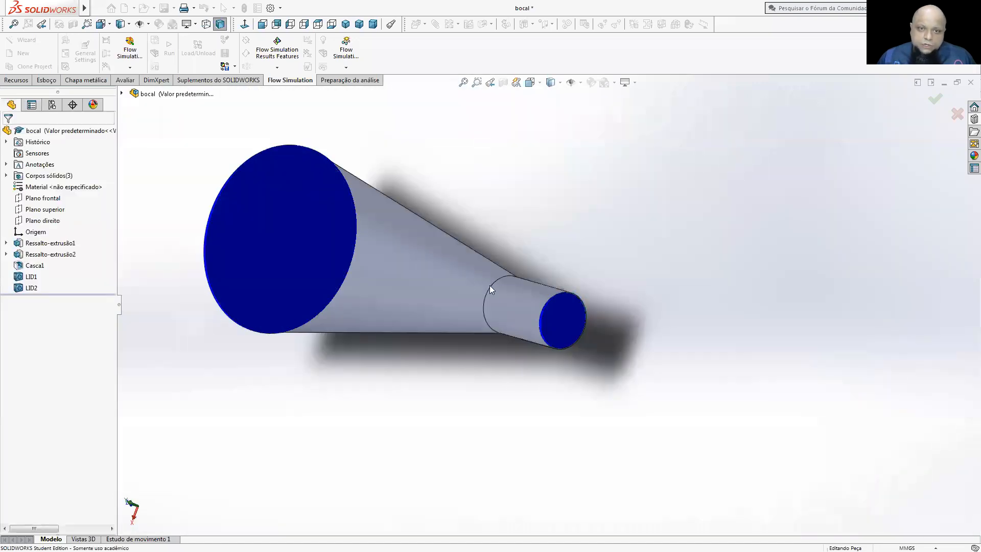
{"action": "middle_click_drag", "start_coordinate": [458, 252], "coordinate": [509, 311]}
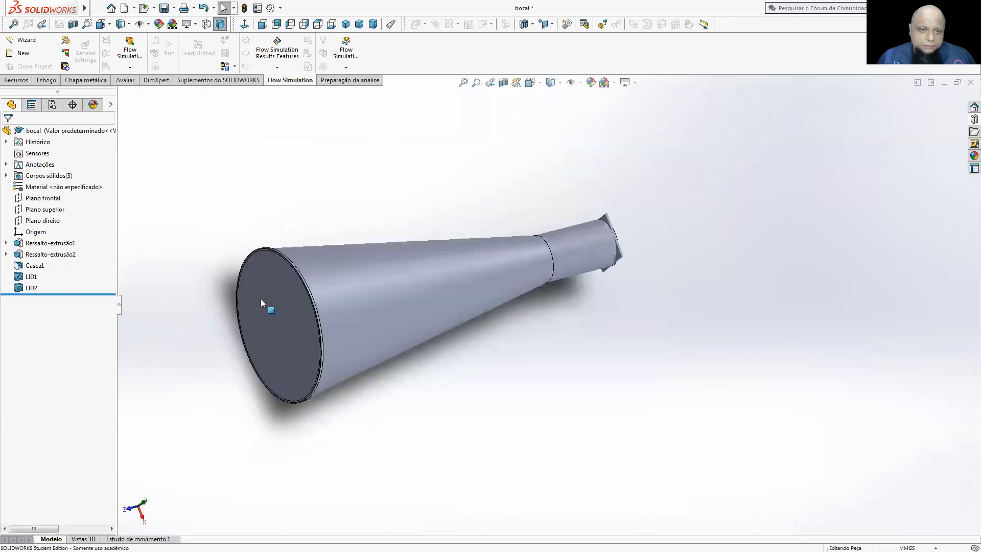
- Create a flow project with the Wizard as an internal analysis with Air as the project fluid, keeping the remaining defaults
{"action": "left_click", "coordinate": [20, 42]}
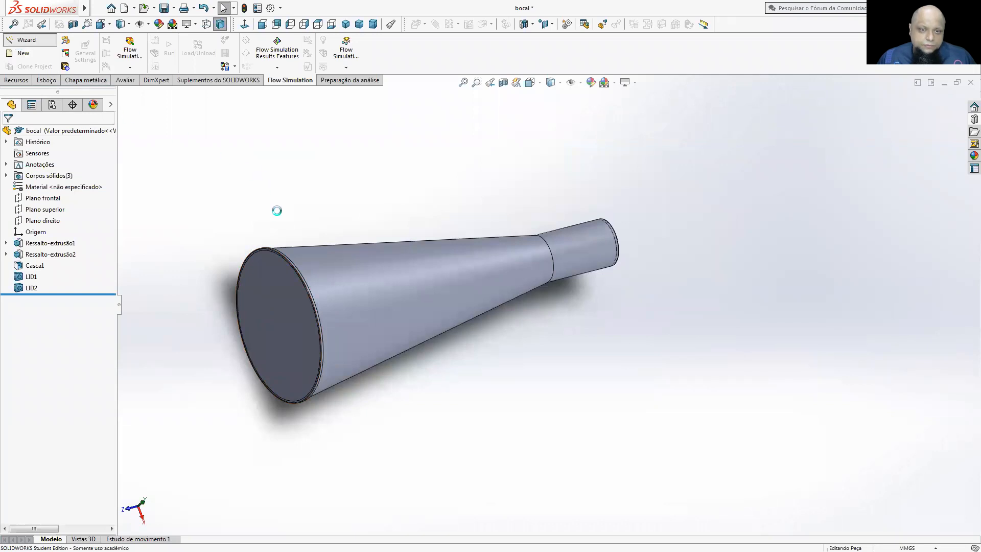
{"action": "left_click", "coordinate": [473, 387]}
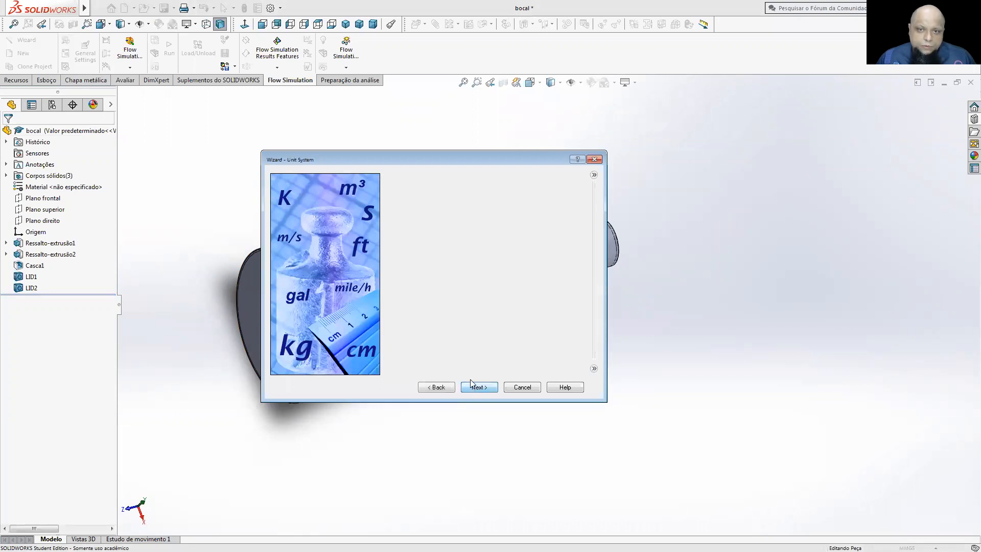
{"action": "left_click", "coordinate": [471, 385]}
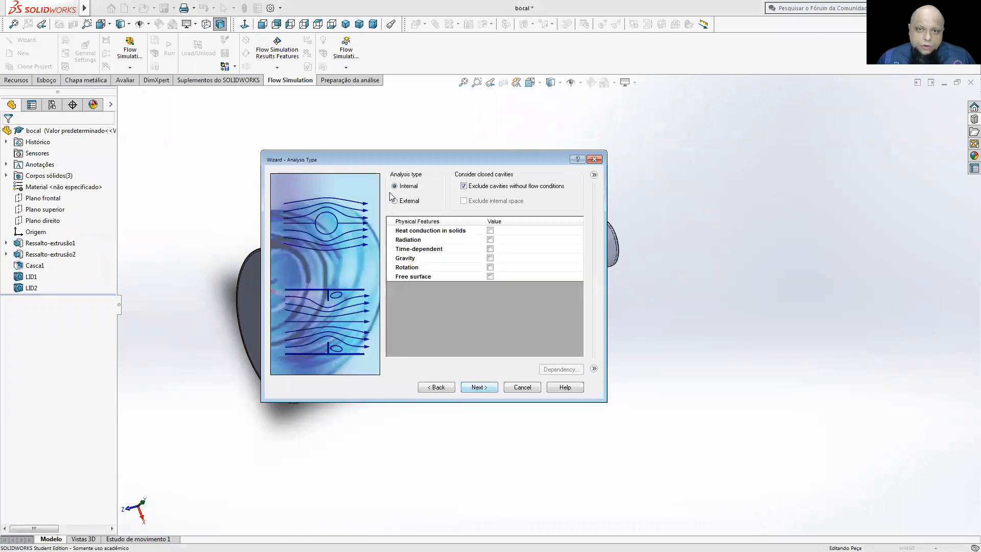
{"action": "left_click", "coordinate": [476, 389]}
{"action": "left_click", "coordinate": [388, 188]}
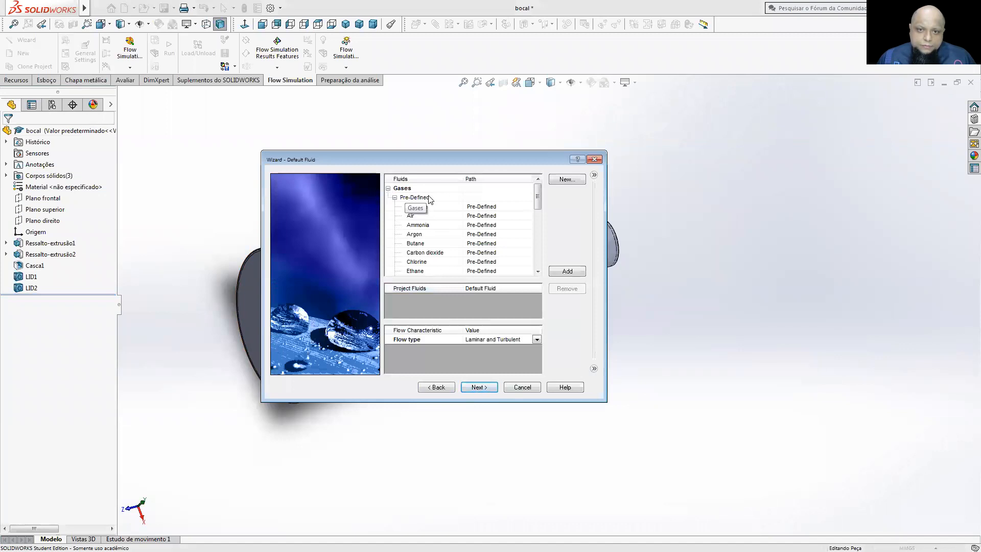
{"action": "left_click", "coordinate": [416, 216]}
{"action": "left_click", "coordinate": [550, 272]}
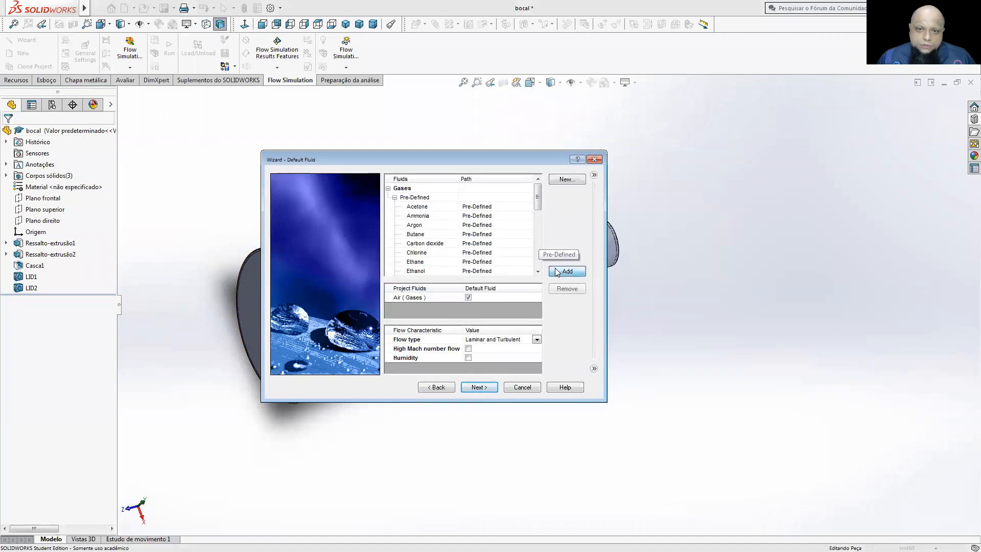
{"action": "left_click", "coordinate": [485, 392]}
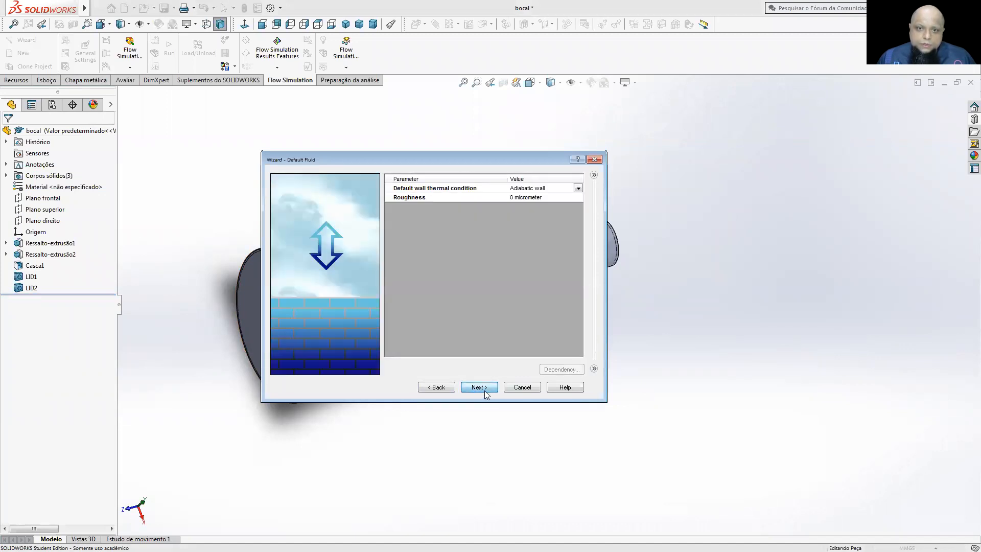
{"action": "left_click", "coordinate": [485, 391]}
{"action": "left_click", "coordinate": [485, 389]}
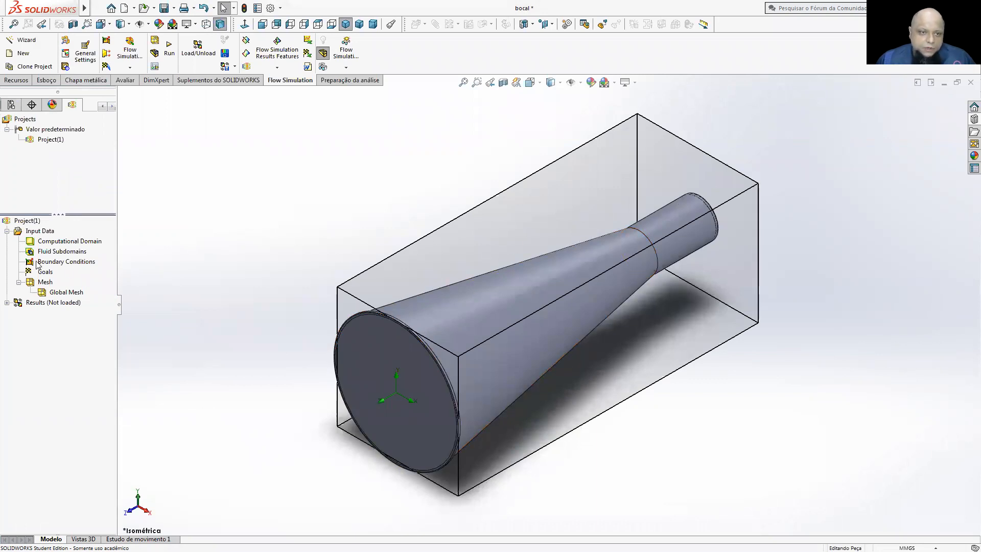
- Add an Inlet Velocity boundary condition of 30 m/s on the inner face of the large-end lid
{"action": "right_click", "coordinate": [53, 264]}
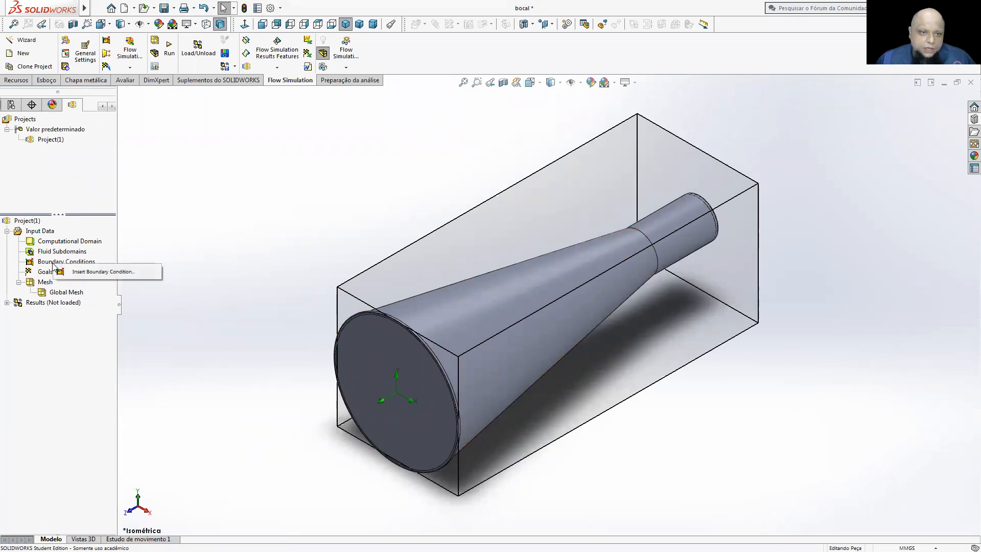
{"action": "left_click", "coordinate": [82, 275]}
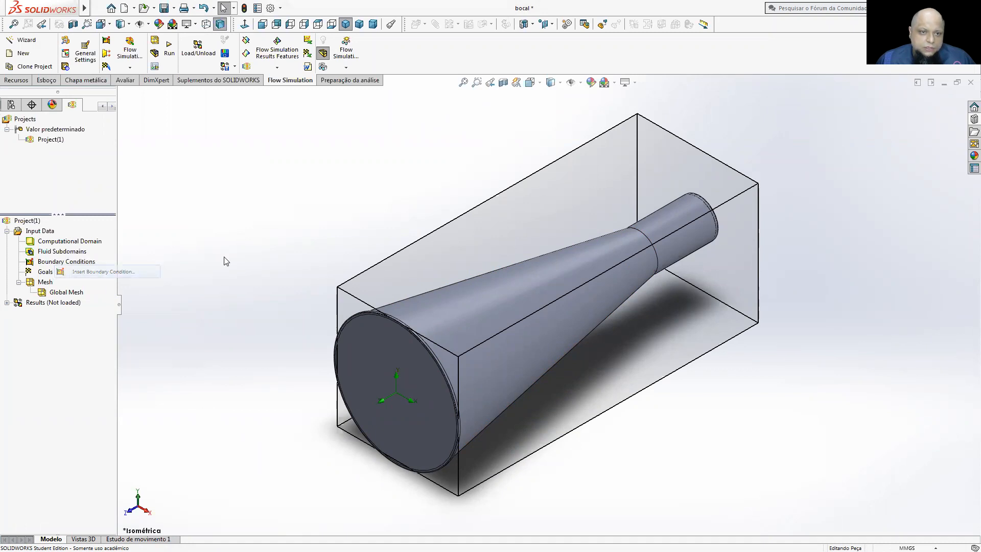
{"action": "right_click", "coordinate": [392, 348]}
{"action": "left_click", "coordinate": [418, 377]}
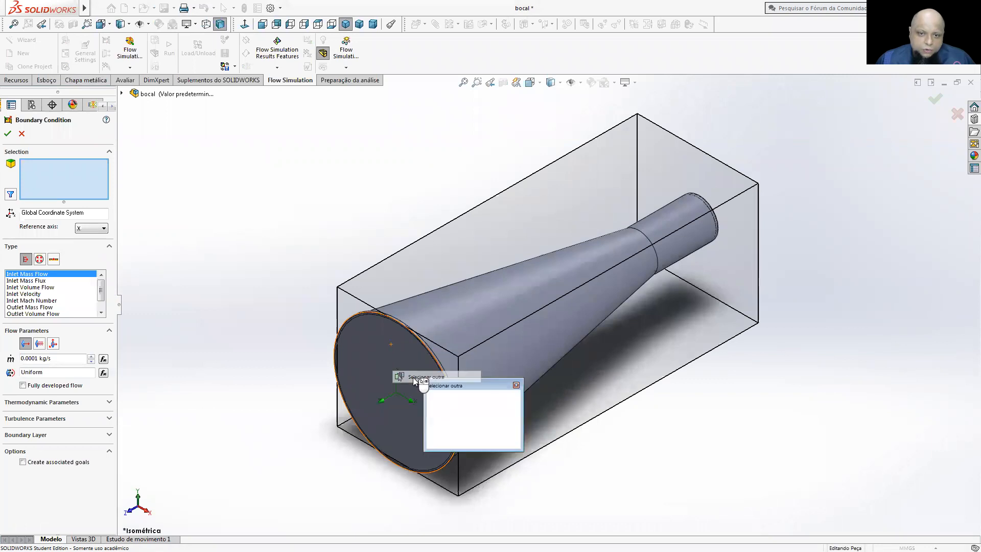
{"action": "left_click", "coordinate": [454, 392]}
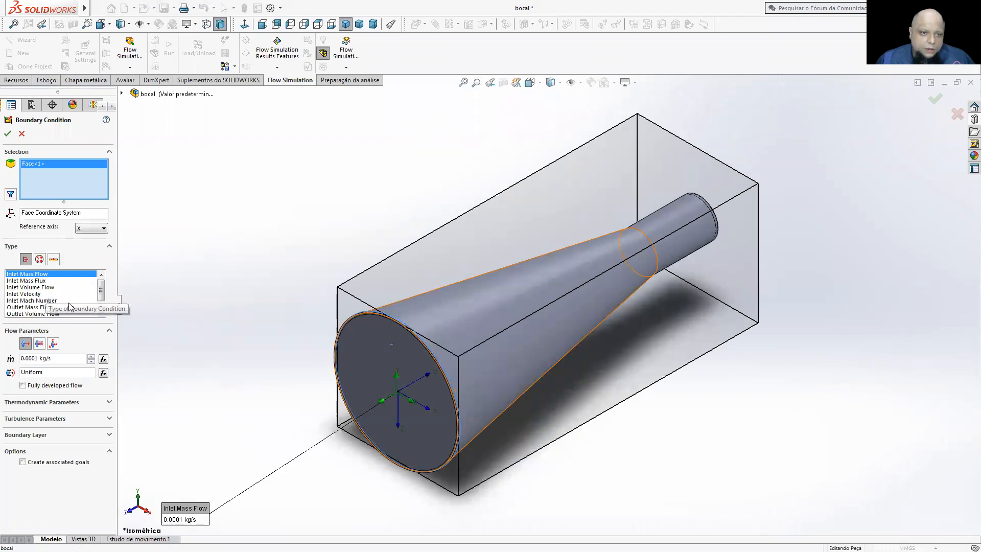
{"action": "left_click", "coordinate": [37, 294]}
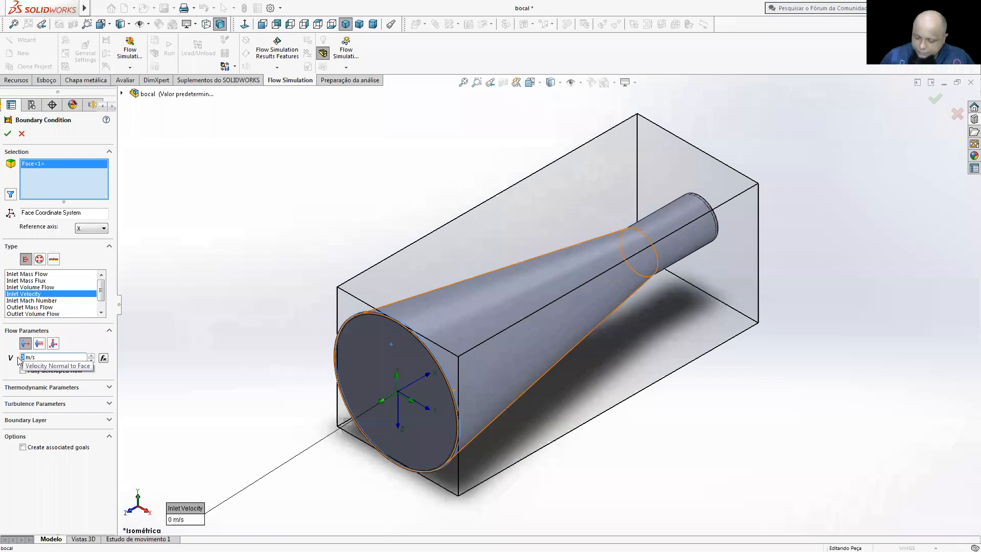
{"action": "type", "text": "30"}
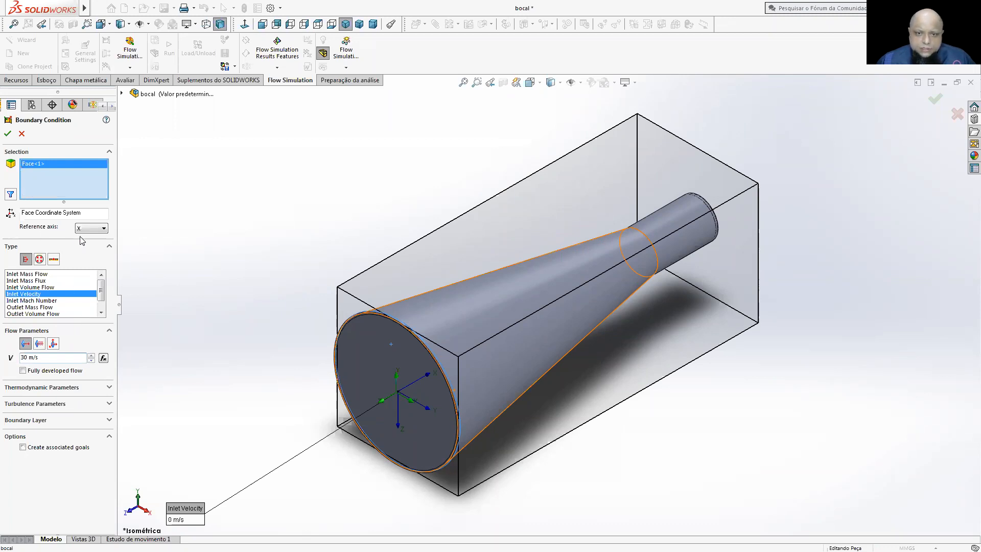
{"action": "scroll", "coordinate": [428, 414], "scroll_direction": "down", "scroll_amount": 3}
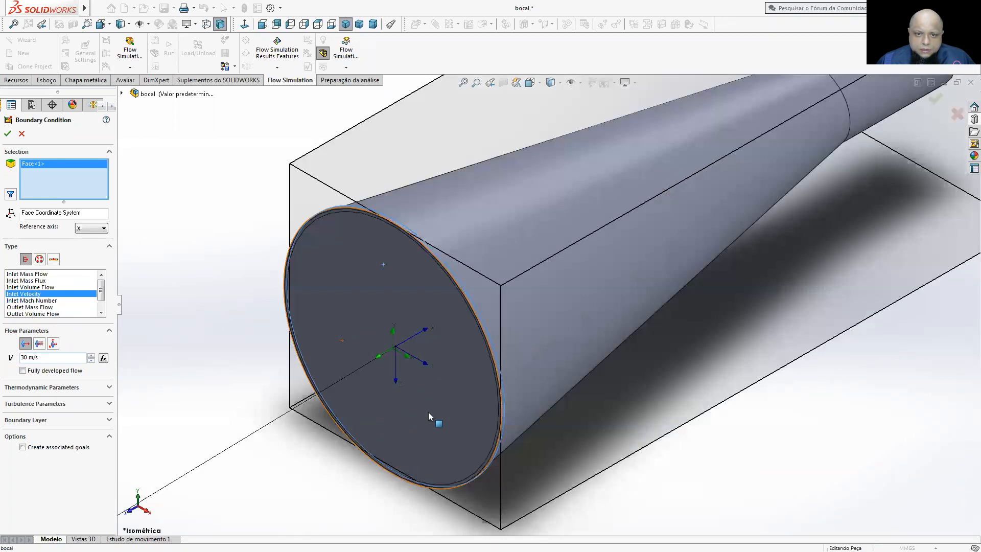
{"action": "scroll", "coordinate": [429, 384], "scroll_direction": "down", "scroll_amount": 3}
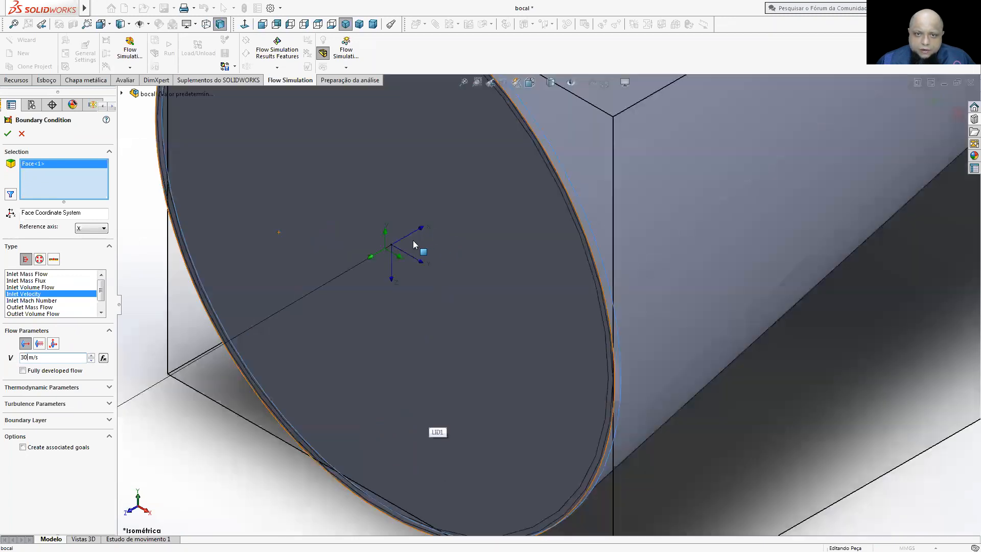
{"action": "scroll", "coordinate": [440, 259], "scroll_direction": "down", "scroll_amount": 1}
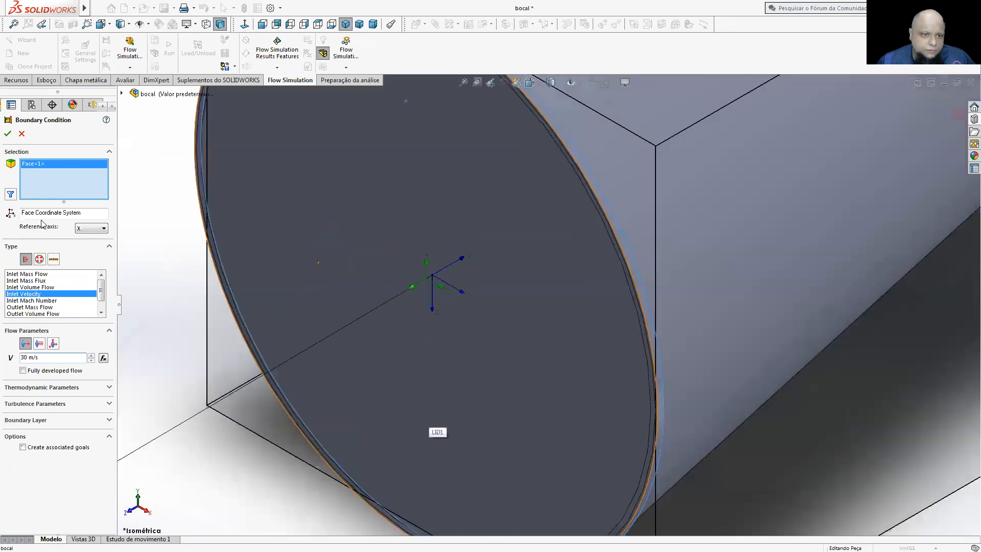
{"action": "scroll", "coordinate": [548, 304], "scroll_direction": "up", "scroll_amount": 3}
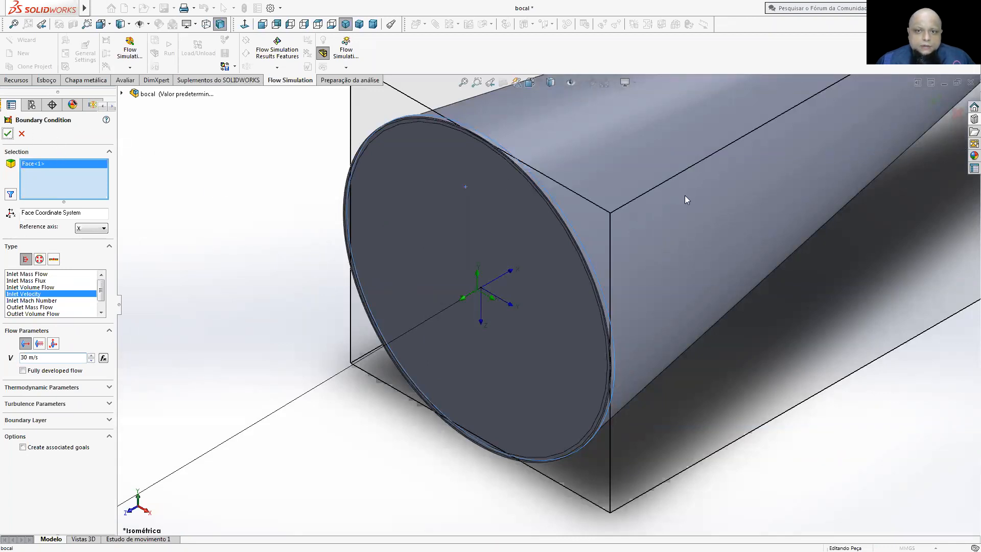
{"action": "left_click", "coordinate": [8, 134]}
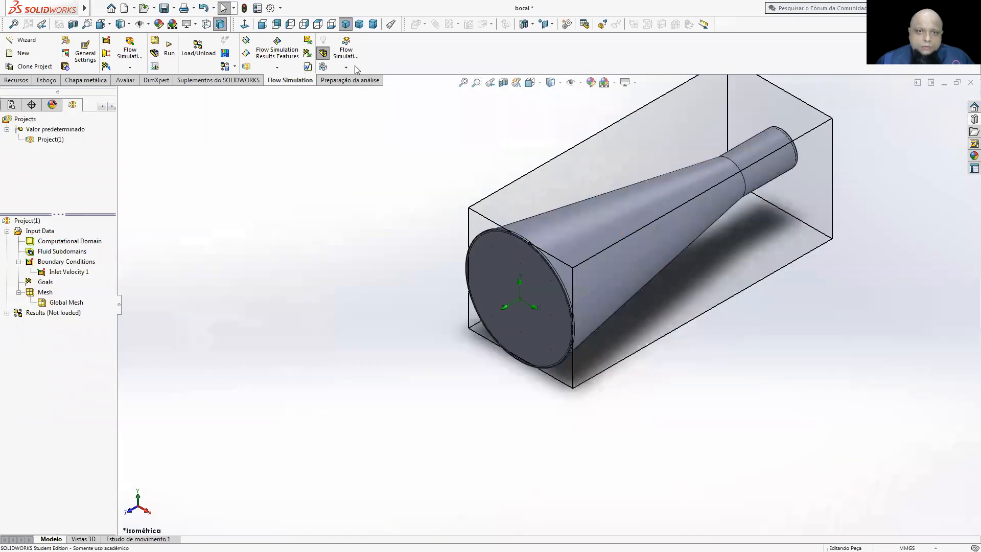
- Set the model transparency to about 0.86
{"action": "left_click", "coordinate": [356, 69]}
{"action": "left_click", "coordinate": [360, 104]}
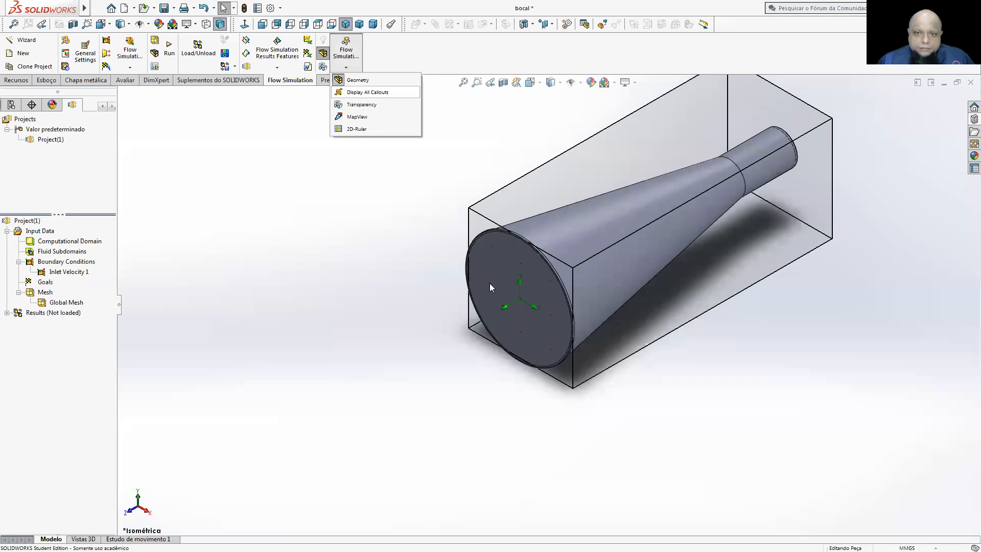
{"action": "left_click_drag", "start_coordinate": [486, 280], "coordinate": [504, 281]}
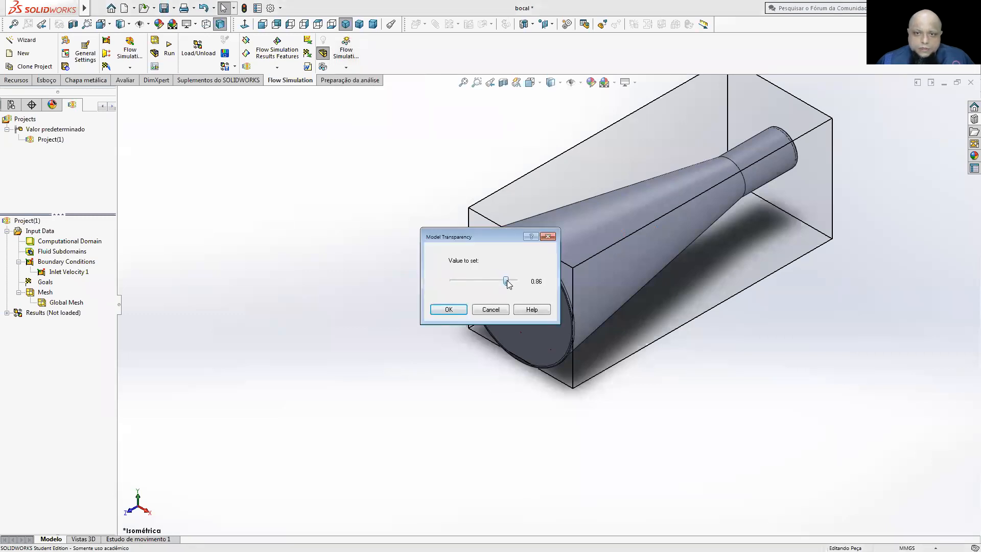
{"action": "left_click", "coordinate": [449, 310]}
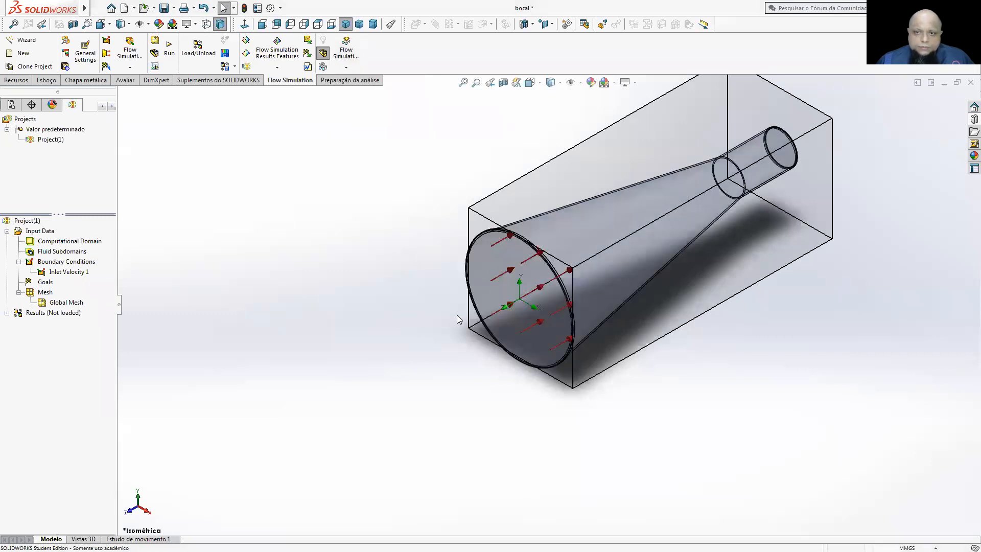
- Hide the computational domain box around the nozzle
{"action": "left_click", "coordinate": [72, 243]}
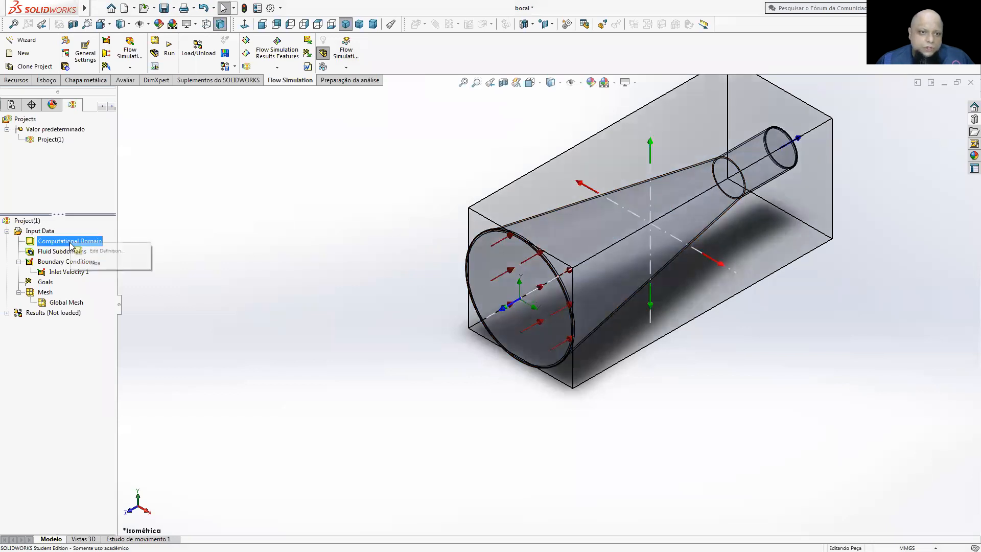
{"action": "left_click", "coordinate": [97, 262]}
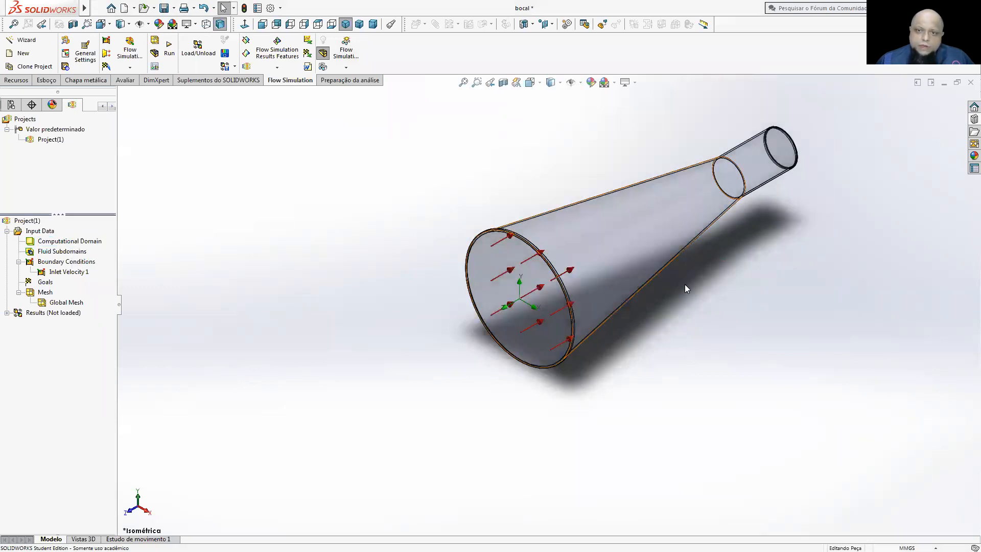
- Add an Environment Pressure boundary condition on the inner face of the small-end lid, keeping the default pressure and temperature
{"action": "middle_click_drag", "start_coordinate": [726, 295], "coordinate": [764, 280]}
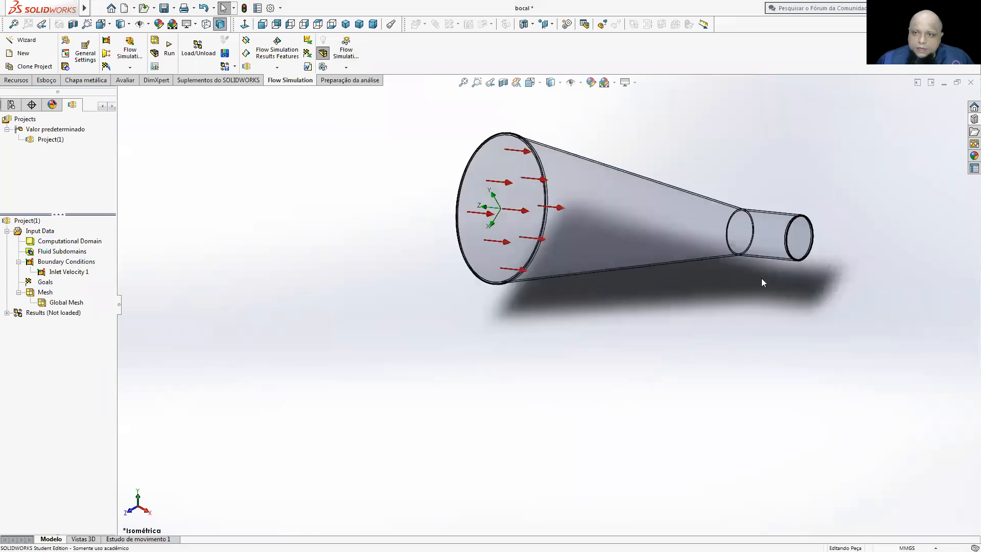
{"action": "scroll", "coordinate": [791, 262], "scroll_direction": "up", "scroll_amount": 3}
{"action": "scroll", "coordinate": [801, 230], "scroll_direction": "up", "scroll_amount": 2}
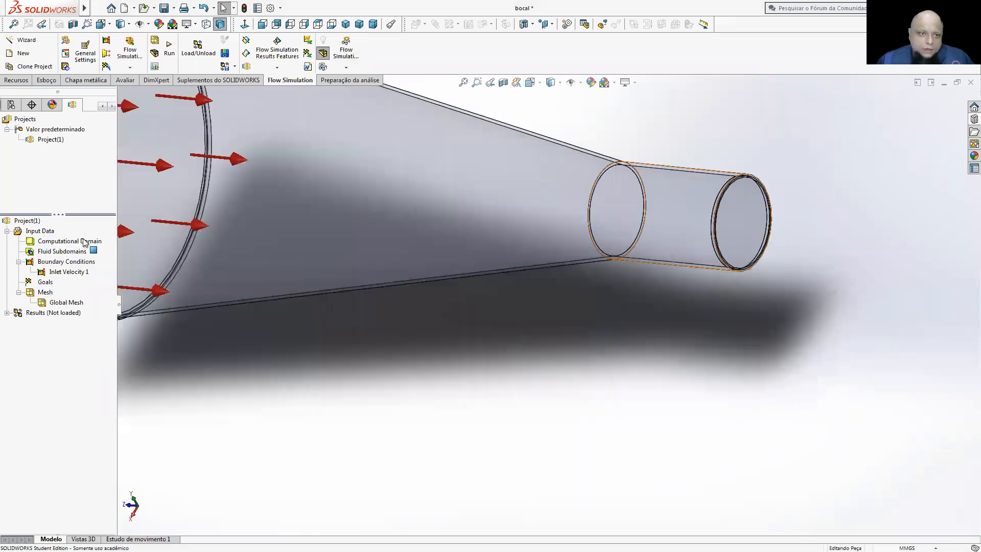
{"action": "right_click", "coordinate": [56, 265]}
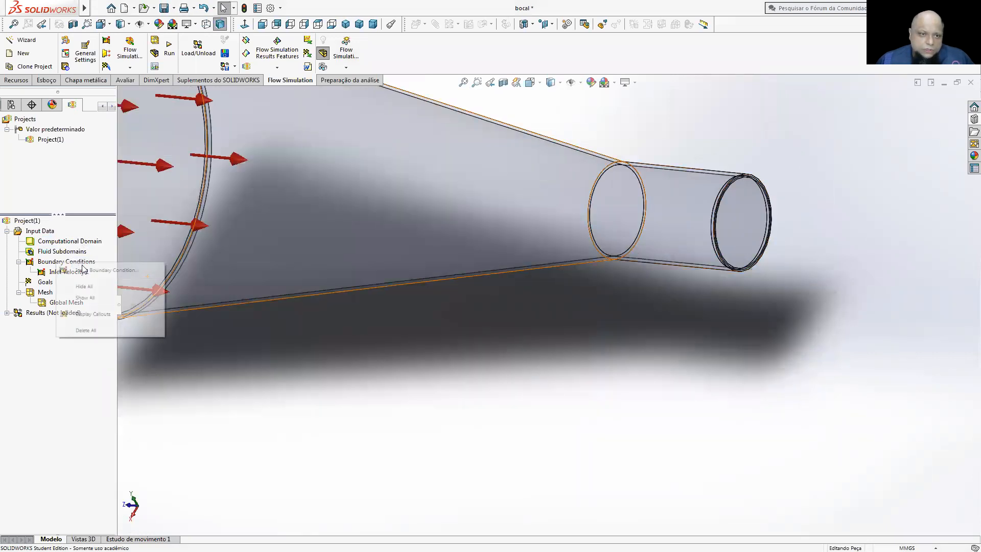
{"action": "left_click", "coordinate": [447, 346]}
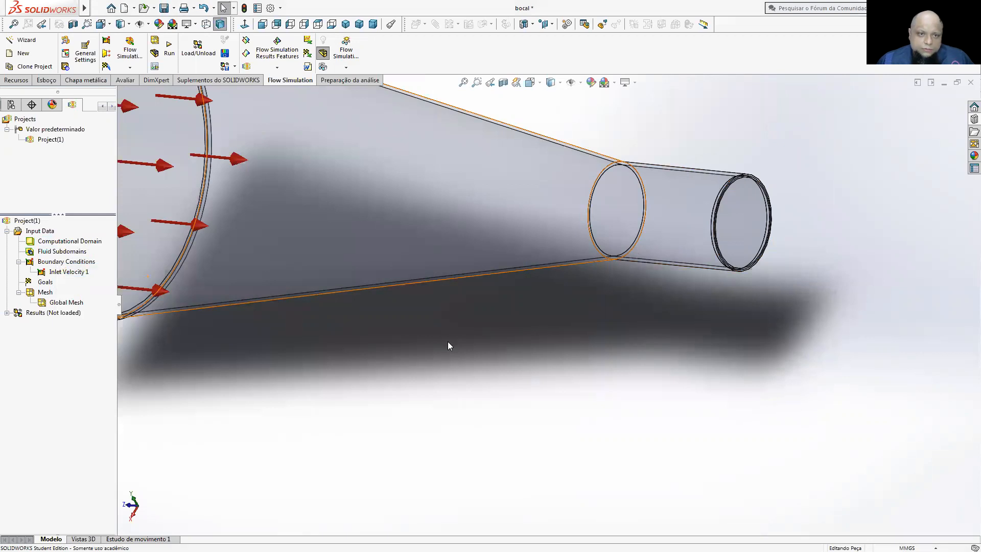
{"action": "right_click", "coordinate": [742, 231]}
{"action": "left_click", "coordinate": [763, 263]}
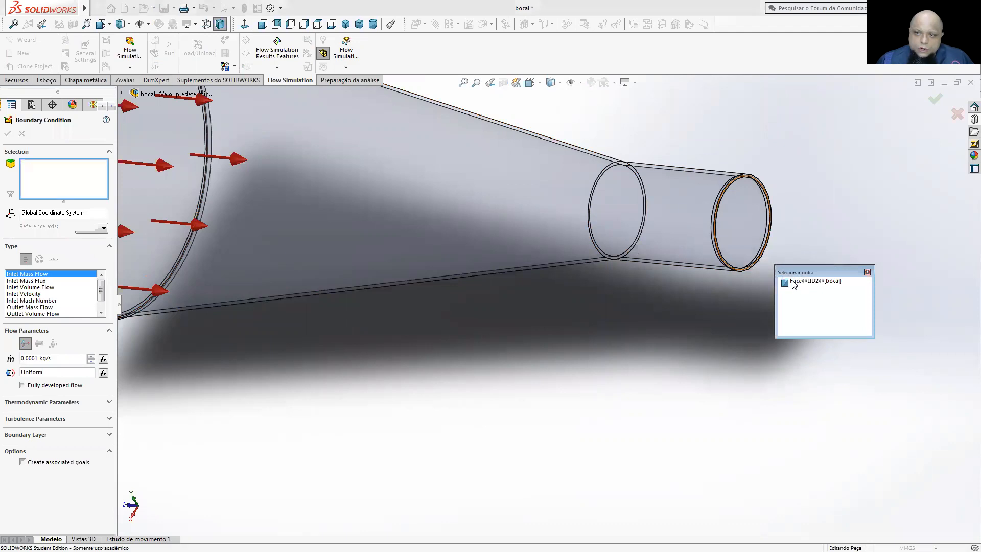
{"action": "left_click", "coordinate": [794, 282]}
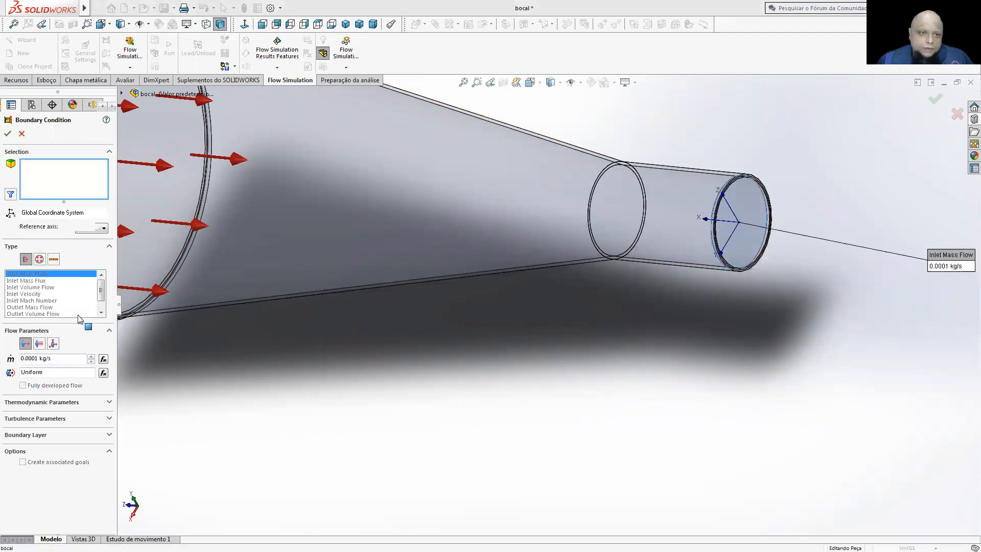
{"action": "left_click", "coordinate": [39, 259]}
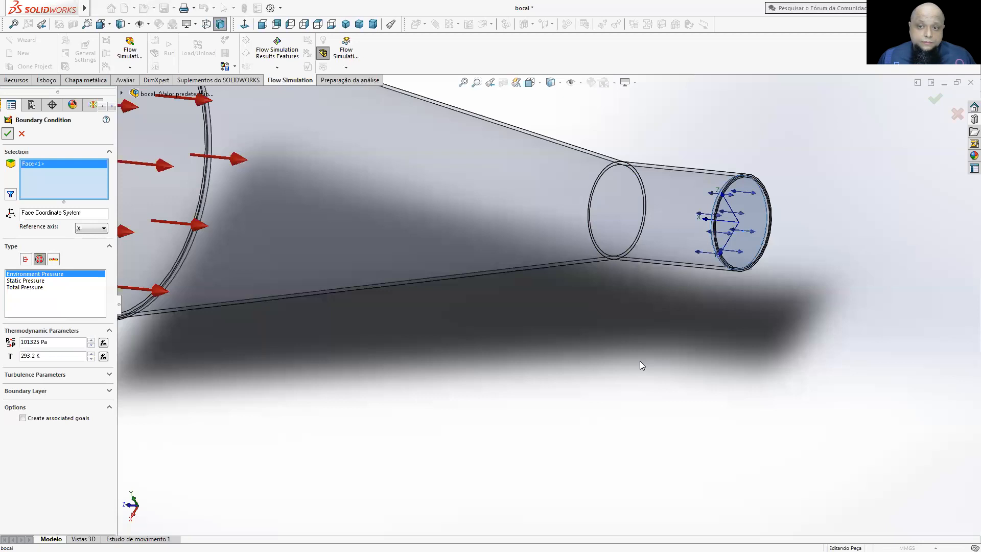
{"action": "scroll", "coordinate": [494, 365], "scroll_direction": "up", "scroll_amount": 2}
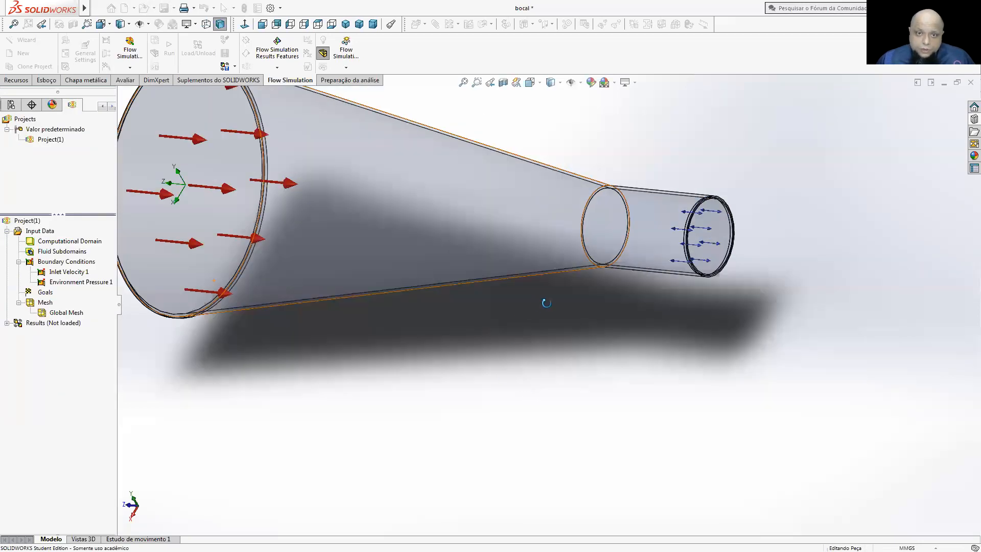
- Run the flow calculation and close the solver window once it finishes
{"action": "left_click", "coordinate": [342, 25]}
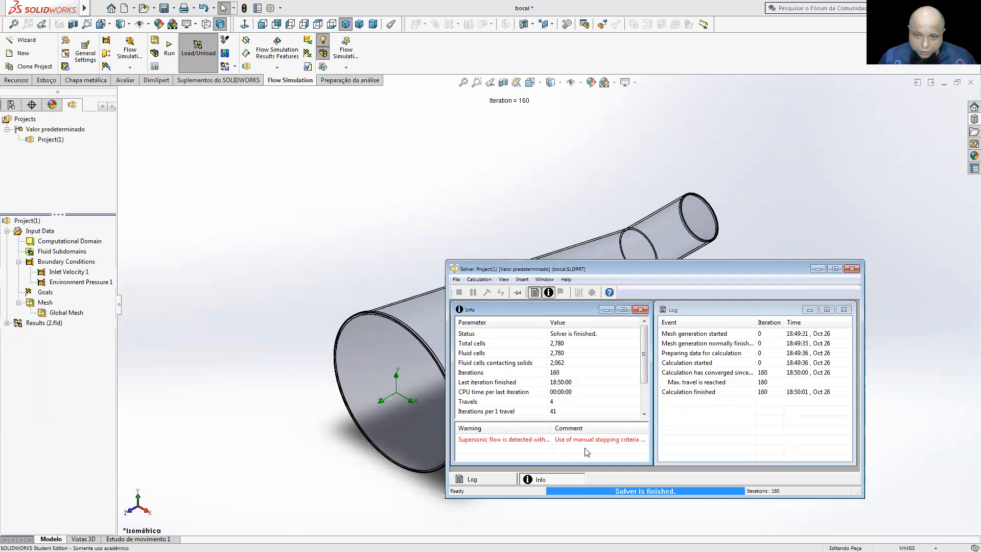
{"action": "left_click", "coordinate": [846, 267]}
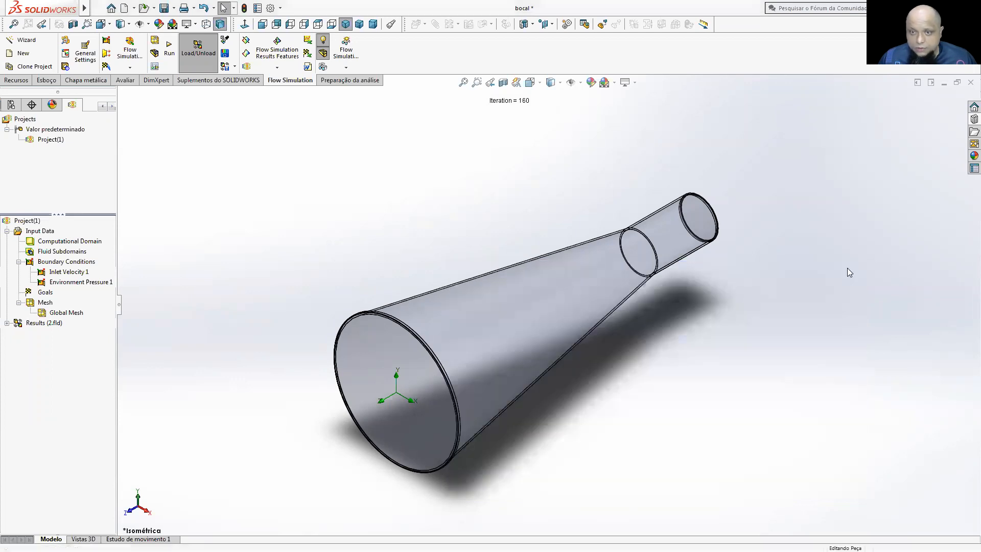
- Insert flow trajectories with 10 points starting from the large-end lid face, drawn as pipes and coloured by Pressure
{"action": "left_click", "coordinate": [7, 323]}
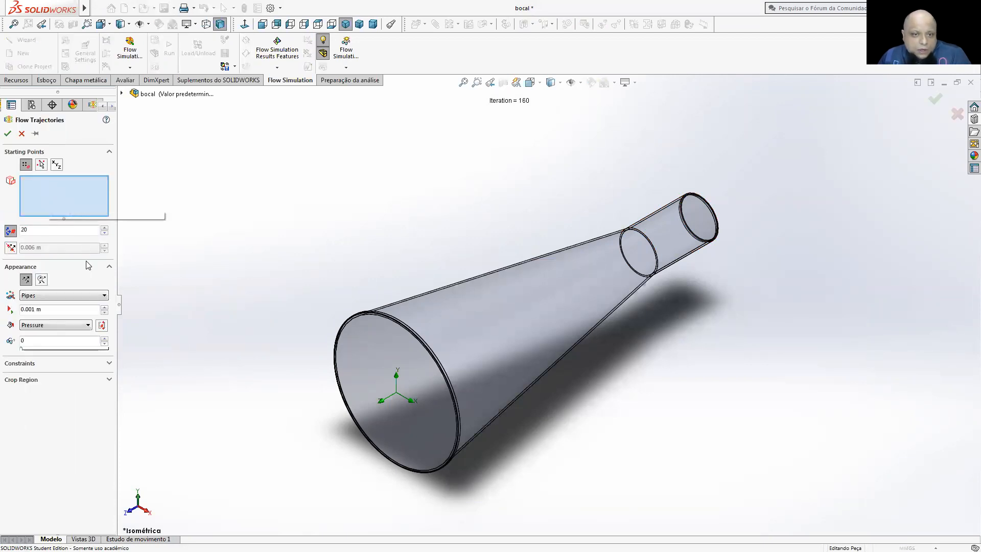
{"action": "right_click", "coordinate": [385, 346]}
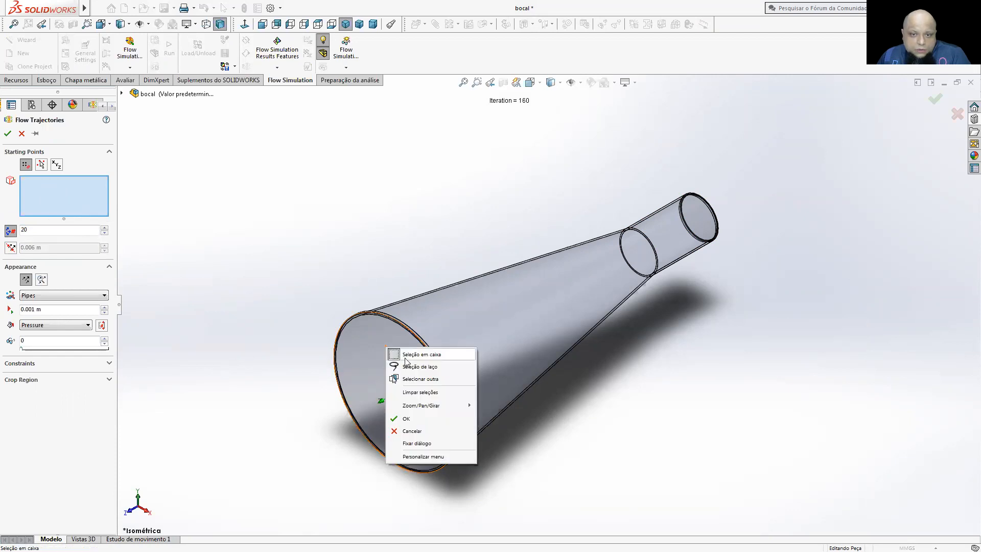
{"action": "left_click", "coordinate": [425, 379]}
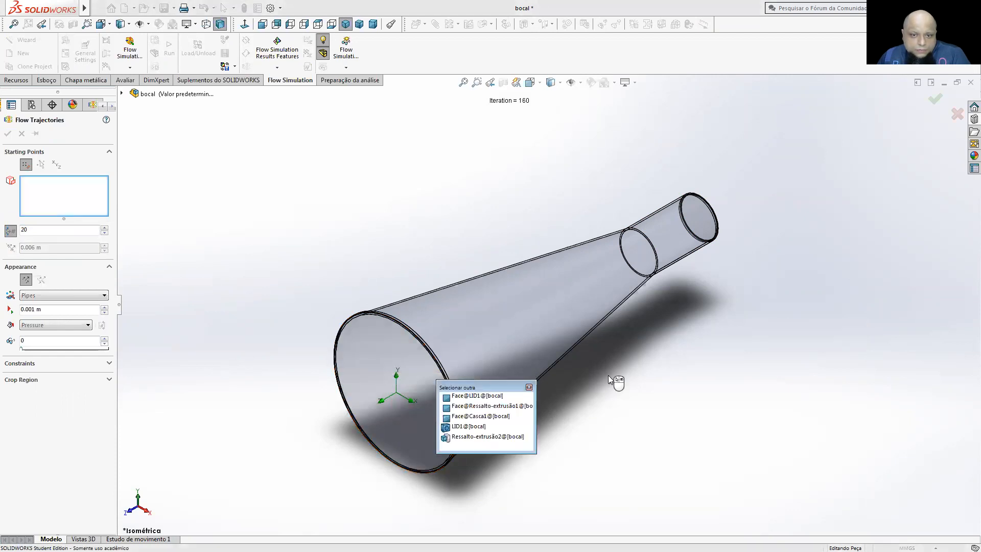
{"action": "left_click", "coordinate": [469, 396]}
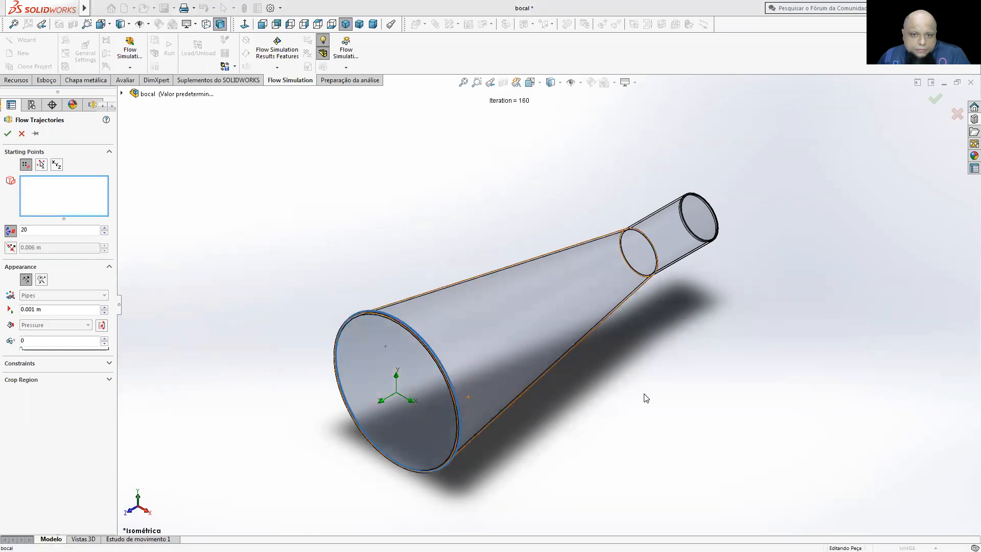
{"action": "double_click", "coordinate": [34, 242]}
{"action": "type", "text": "10"}
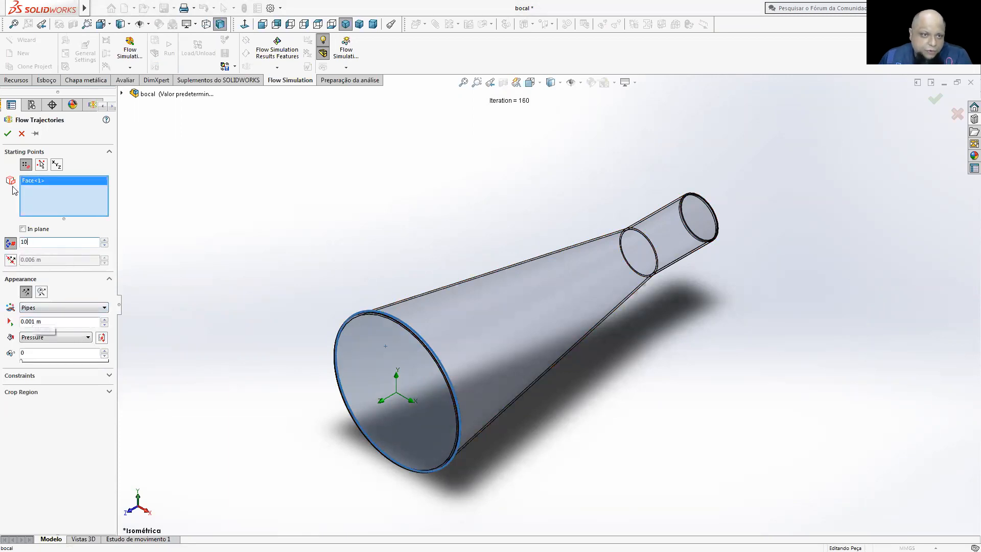
{"action": "left_click", "coordinate": [8, 134]}
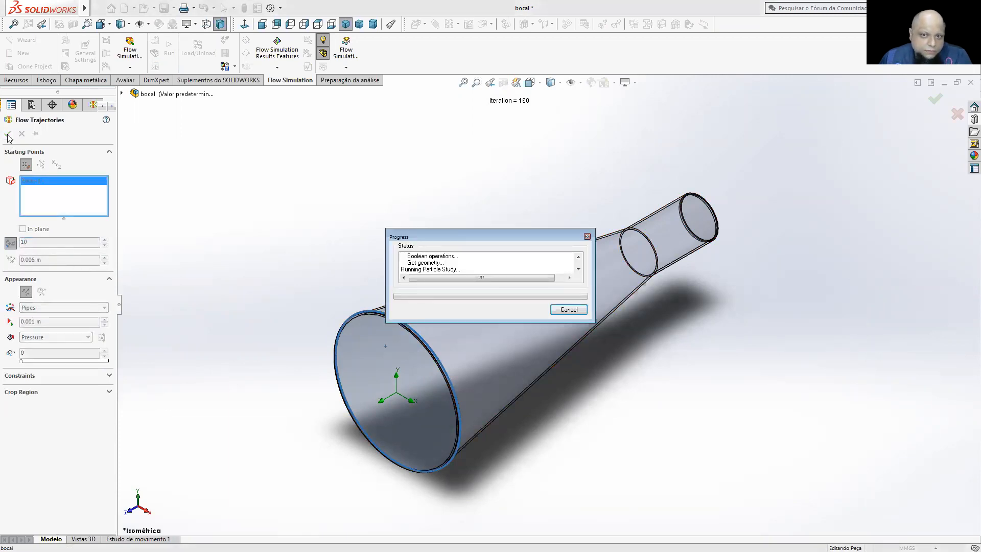
- Set the number of starting points of the existing flow trajectories to 100
{"action": "middle_click_drag", "start_coordinate": [495, 212], "coordinate": [366, 237]}
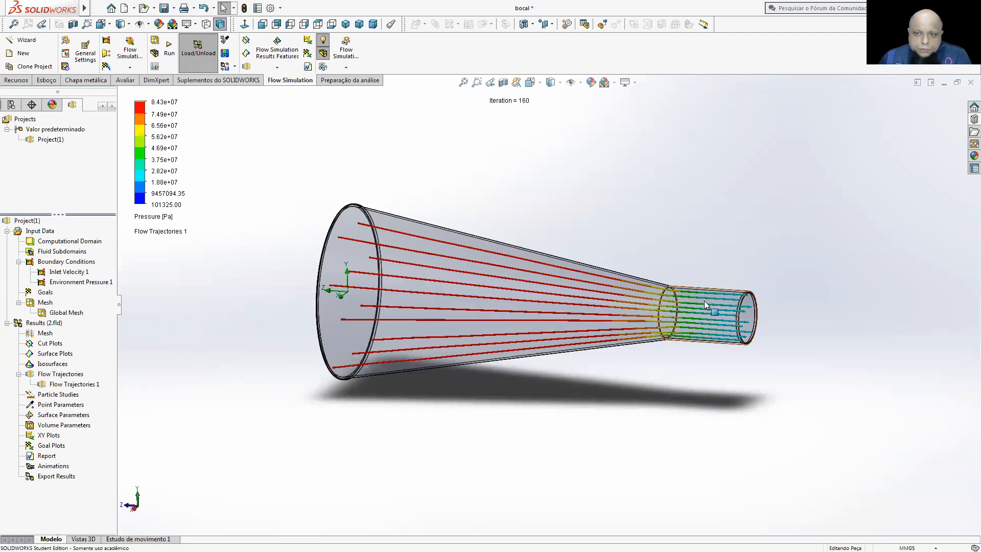
{"action": "left_click", "coordinate": [71, 384]}
{"action": "right_click", "coordinate": [71, 384]}
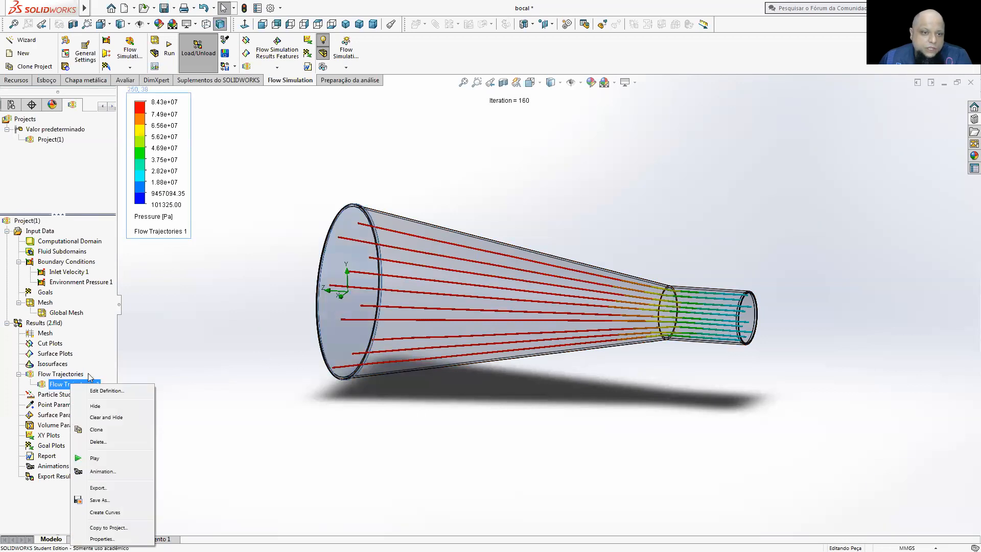
{"action": "left_click", "coordinate": [102, 391]}
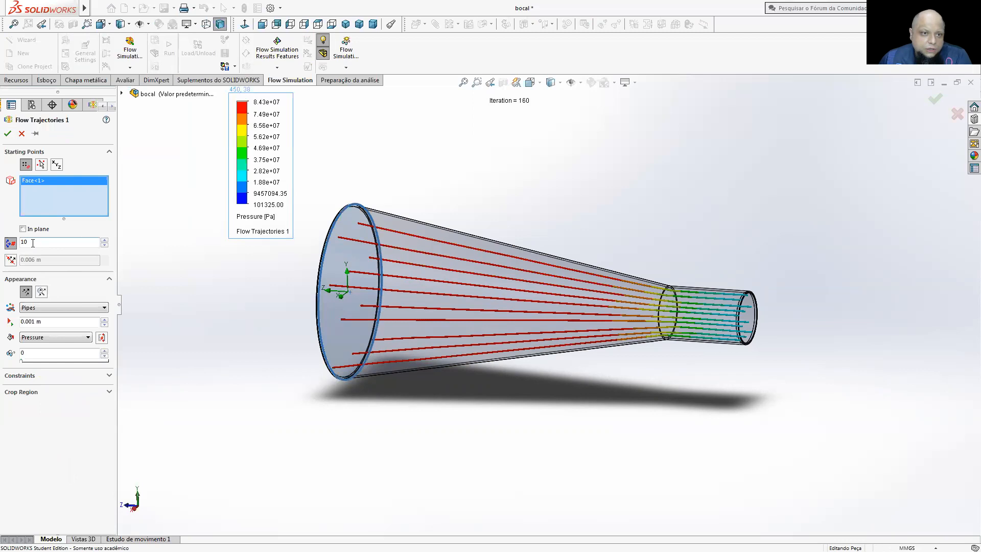
{"action": "type", "text": "100"}
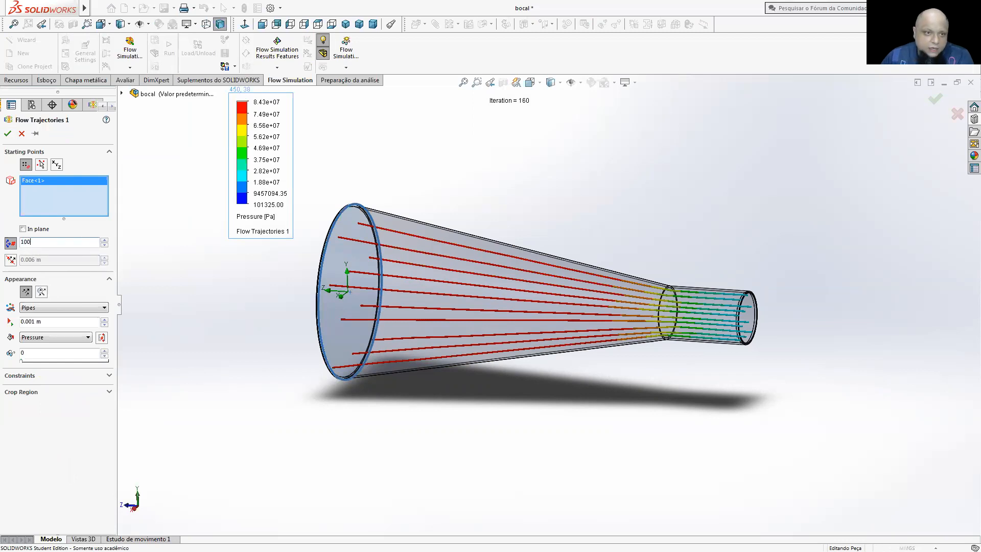
{"action": "left_click", "coordinate": [7, 133]}
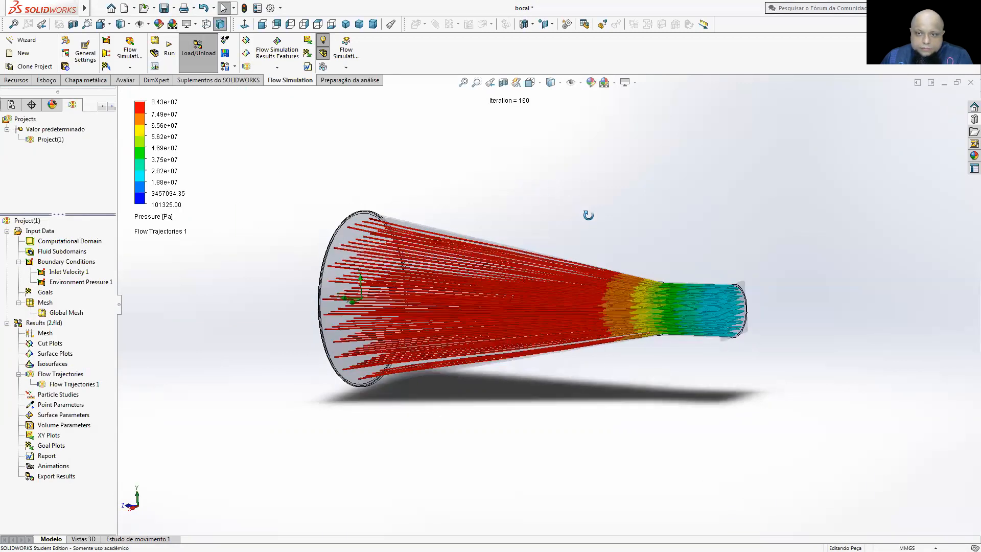
- Colour the flow trajectories by Velocity and look at the nozzle in the right side view
{"action": "left_click", "coordinate": [146, 217]}
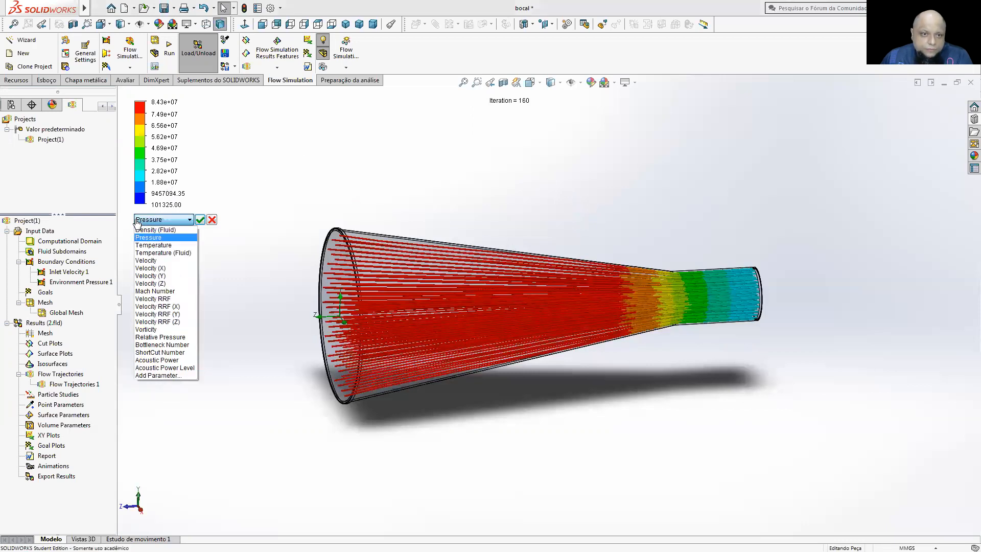
{"action": "left_click", "coordinate": [151, 263]}
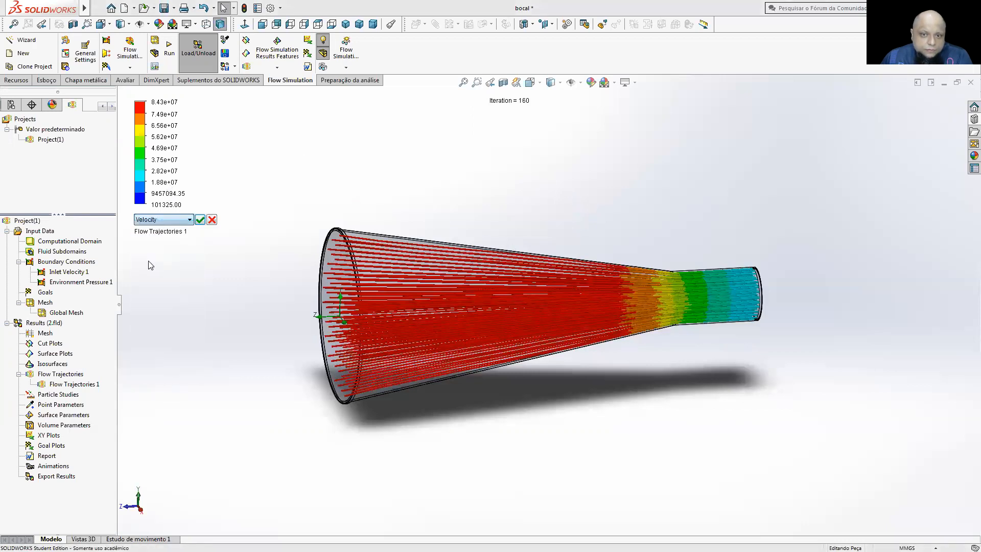
{"action": "left_click", "coordinate": [200, 219]}
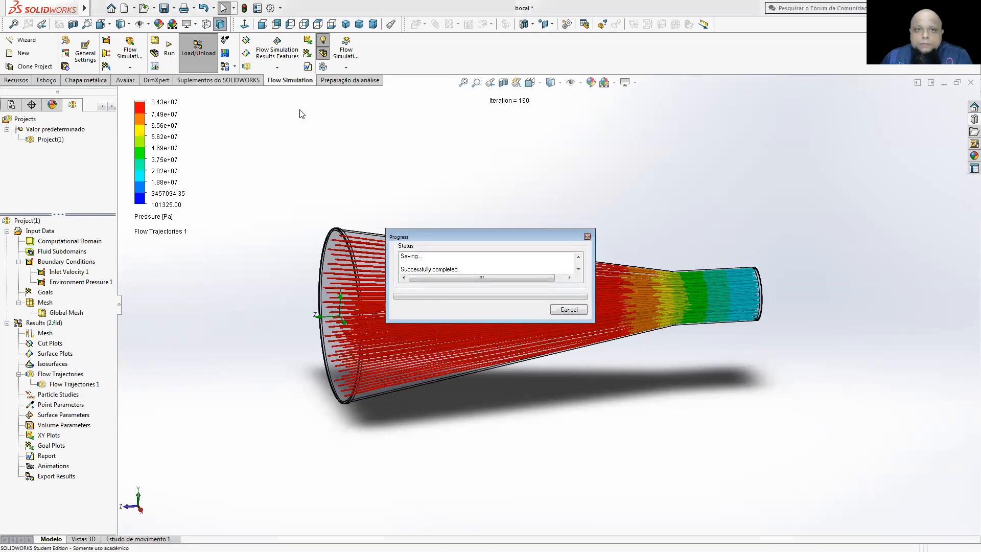
{"action": "left_click", "coordinate": [290, 25]}
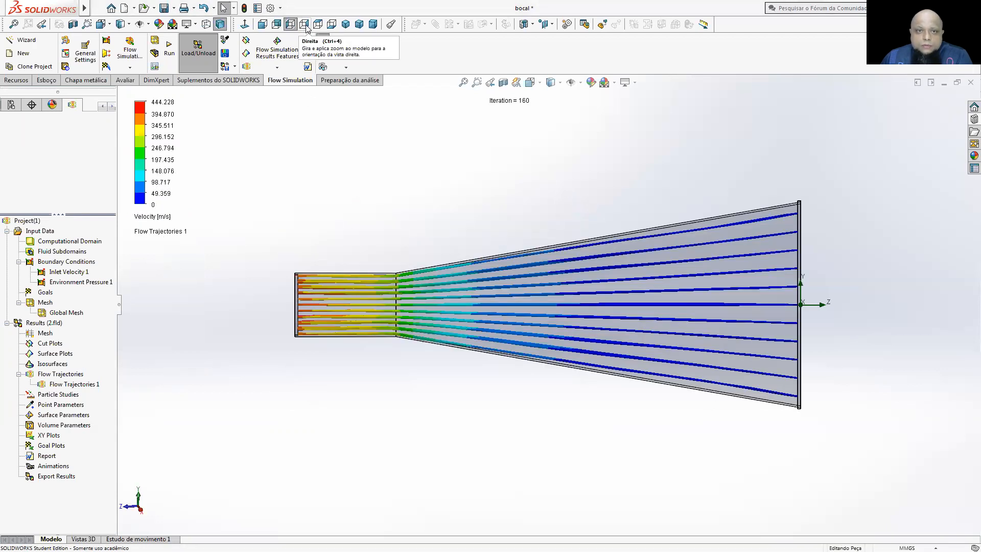
{"action": "left_click", "coordinate": [305, 25]}
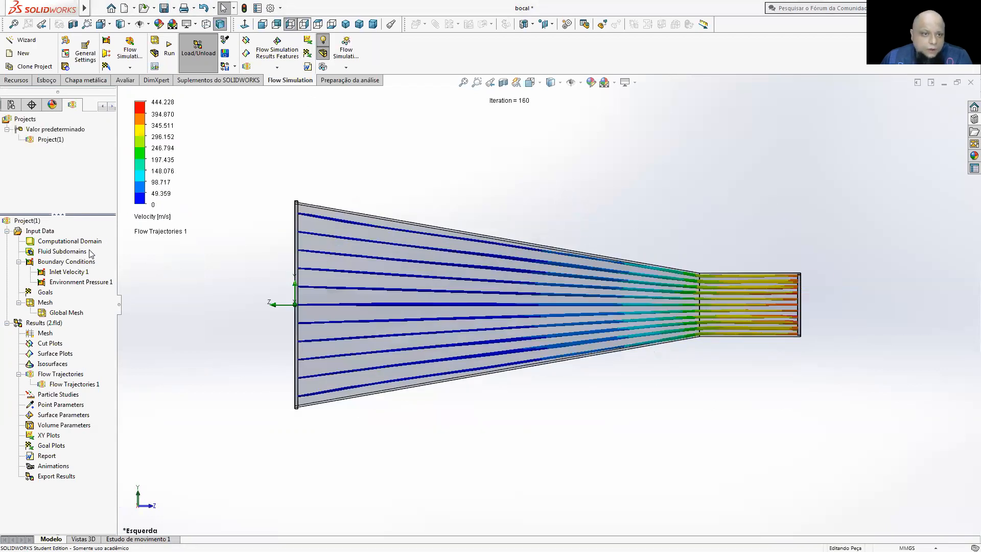
- Play the flow trajectories animation and stop it after watching the flow
{"action": "right_click", "coordinate": [49, 383]}
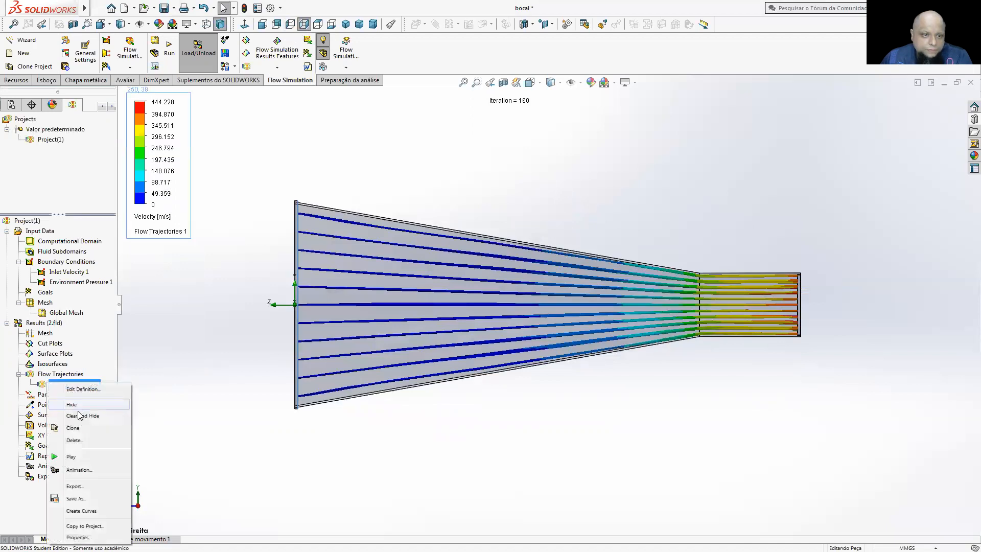
{"action": "left_click", "coordinate": [79, 458]}
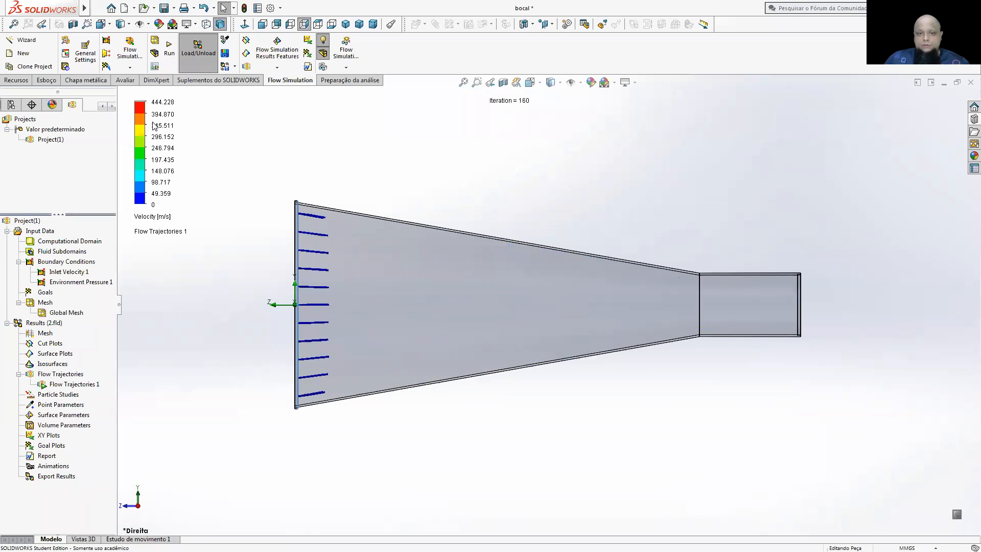
{"action": "right_click", "coordinate": [53, 385]}
{"action": "left_click", "coordinate": [74, 456]}
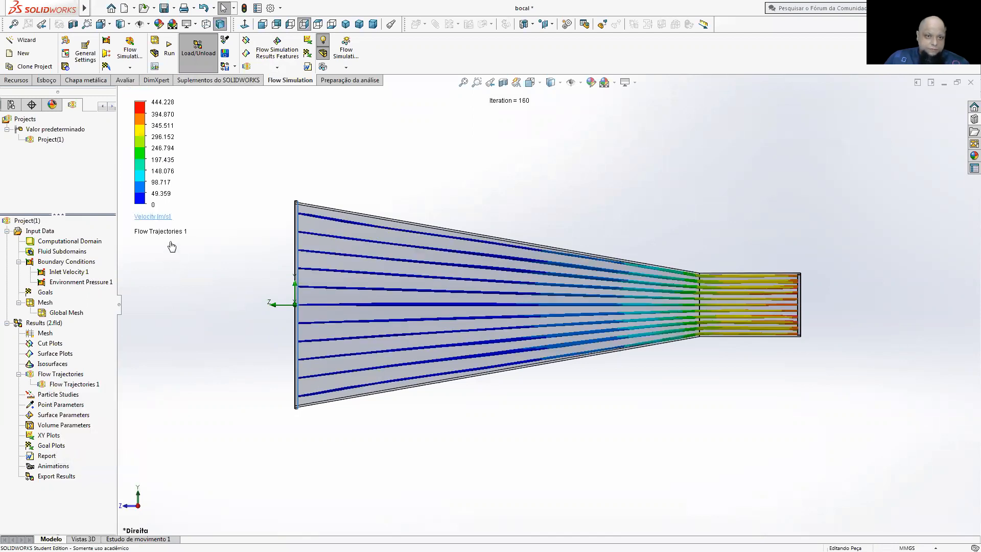
- Switch the flow trajectories legend to Pressure and inspect the pressure distribution along the nozzle
{"action": "left_click", "coordinate": [152, 216]}
{"action": "left_click", "coordinate": [164, 240]}
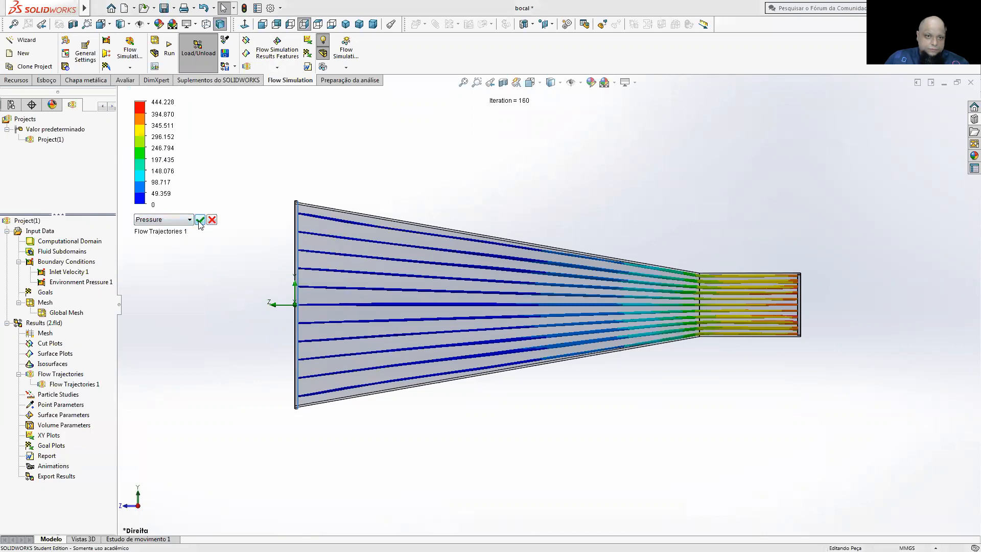
{"action": "left_click", "coordinate": [200, 220]}
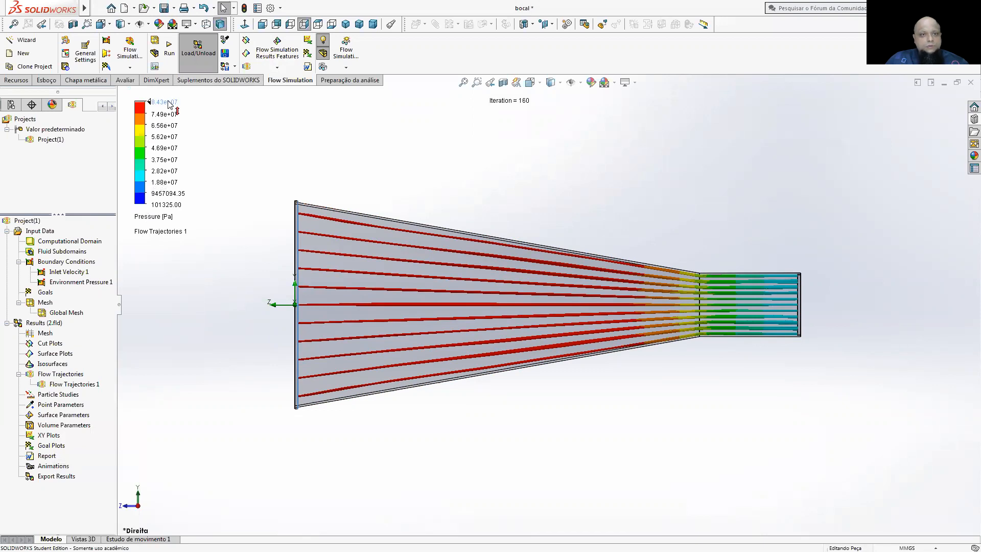
{"action": "left_click", "coordinate": [148, 180]}
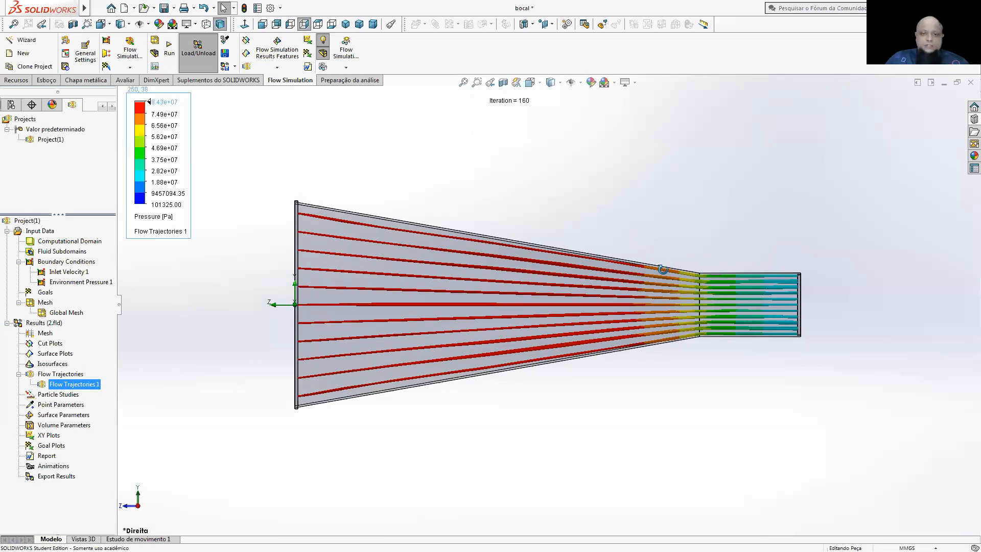
{"action": "middle_click_drag", "start_coordinate": [476, 312], "coordinate": [714, 249]}
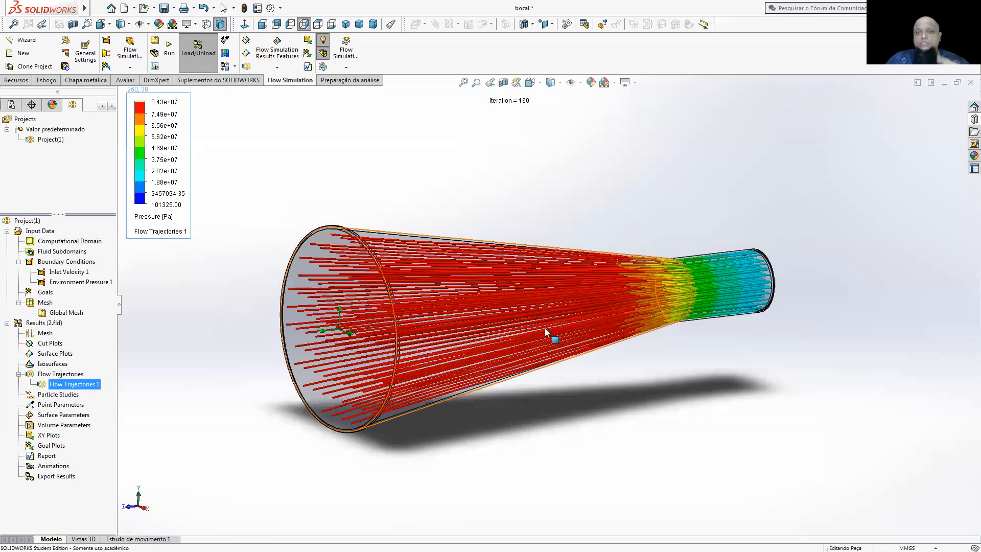